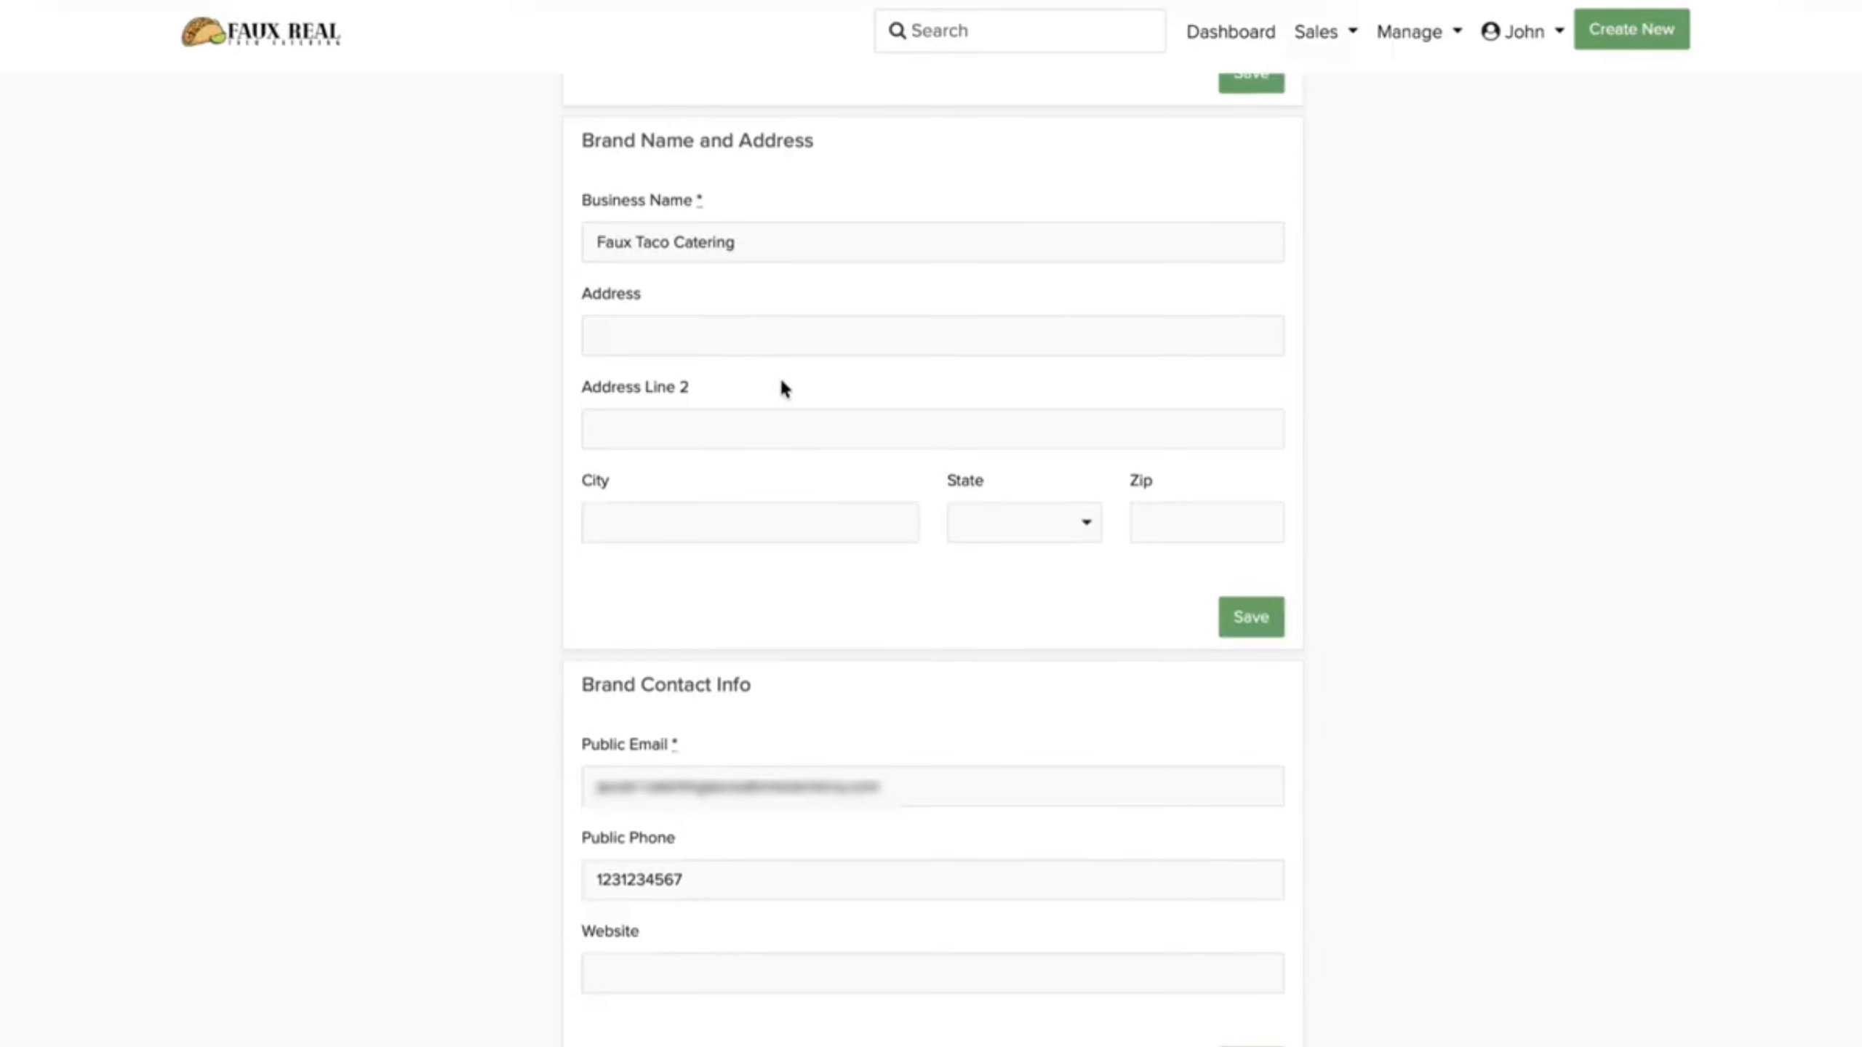
# Step: Enter the brand address 123 Farm Ln, Redlands, CA with zip 38133
pyautogui.click(780, 338)
pyautogui.write('123 Farm Ln')
pyautogui.press('Tab')
pyautogui.press('Tab')
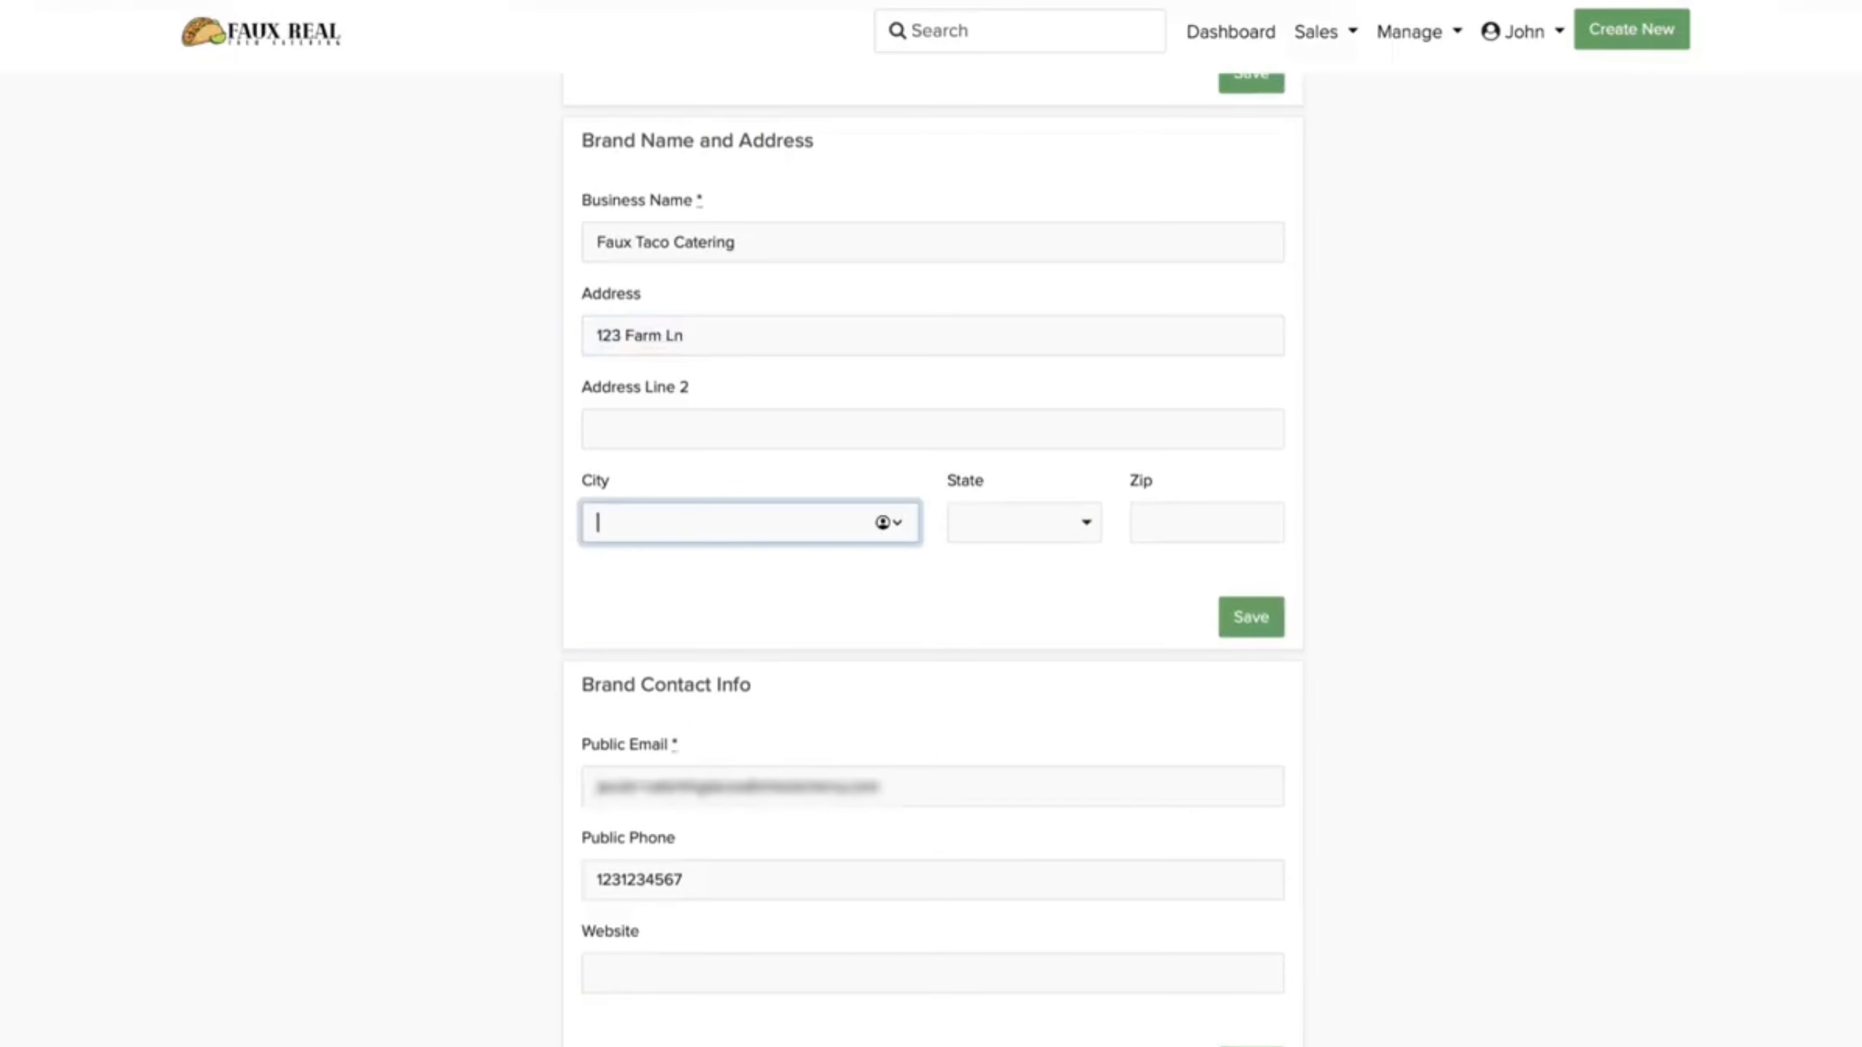
pyautogui.write('Redlands')
pyautogui.press('Tab')
pyautogui.press('c')
pyautogui.press('Tab')
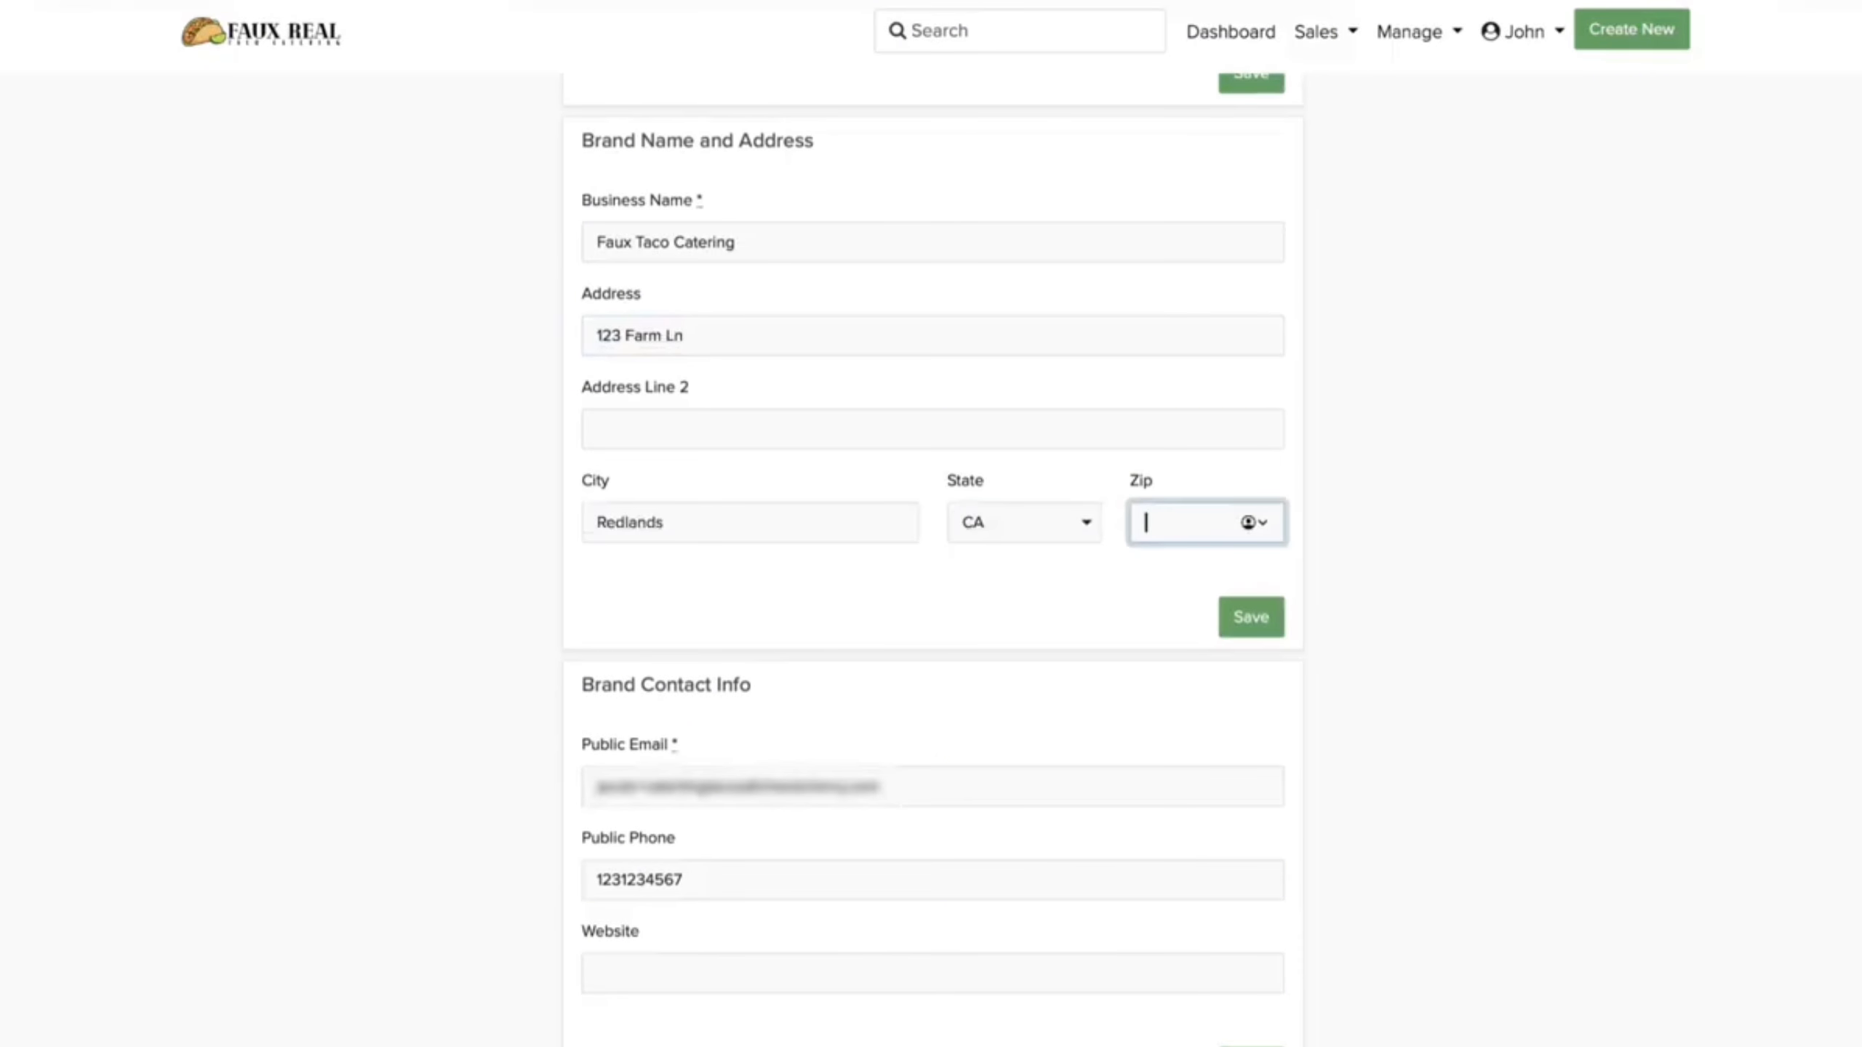
pyautogui.write('38133')
# Step: Write 'Faux Real Taco' as the brand signature
pyautogui.scroll(-7, 670, 526)
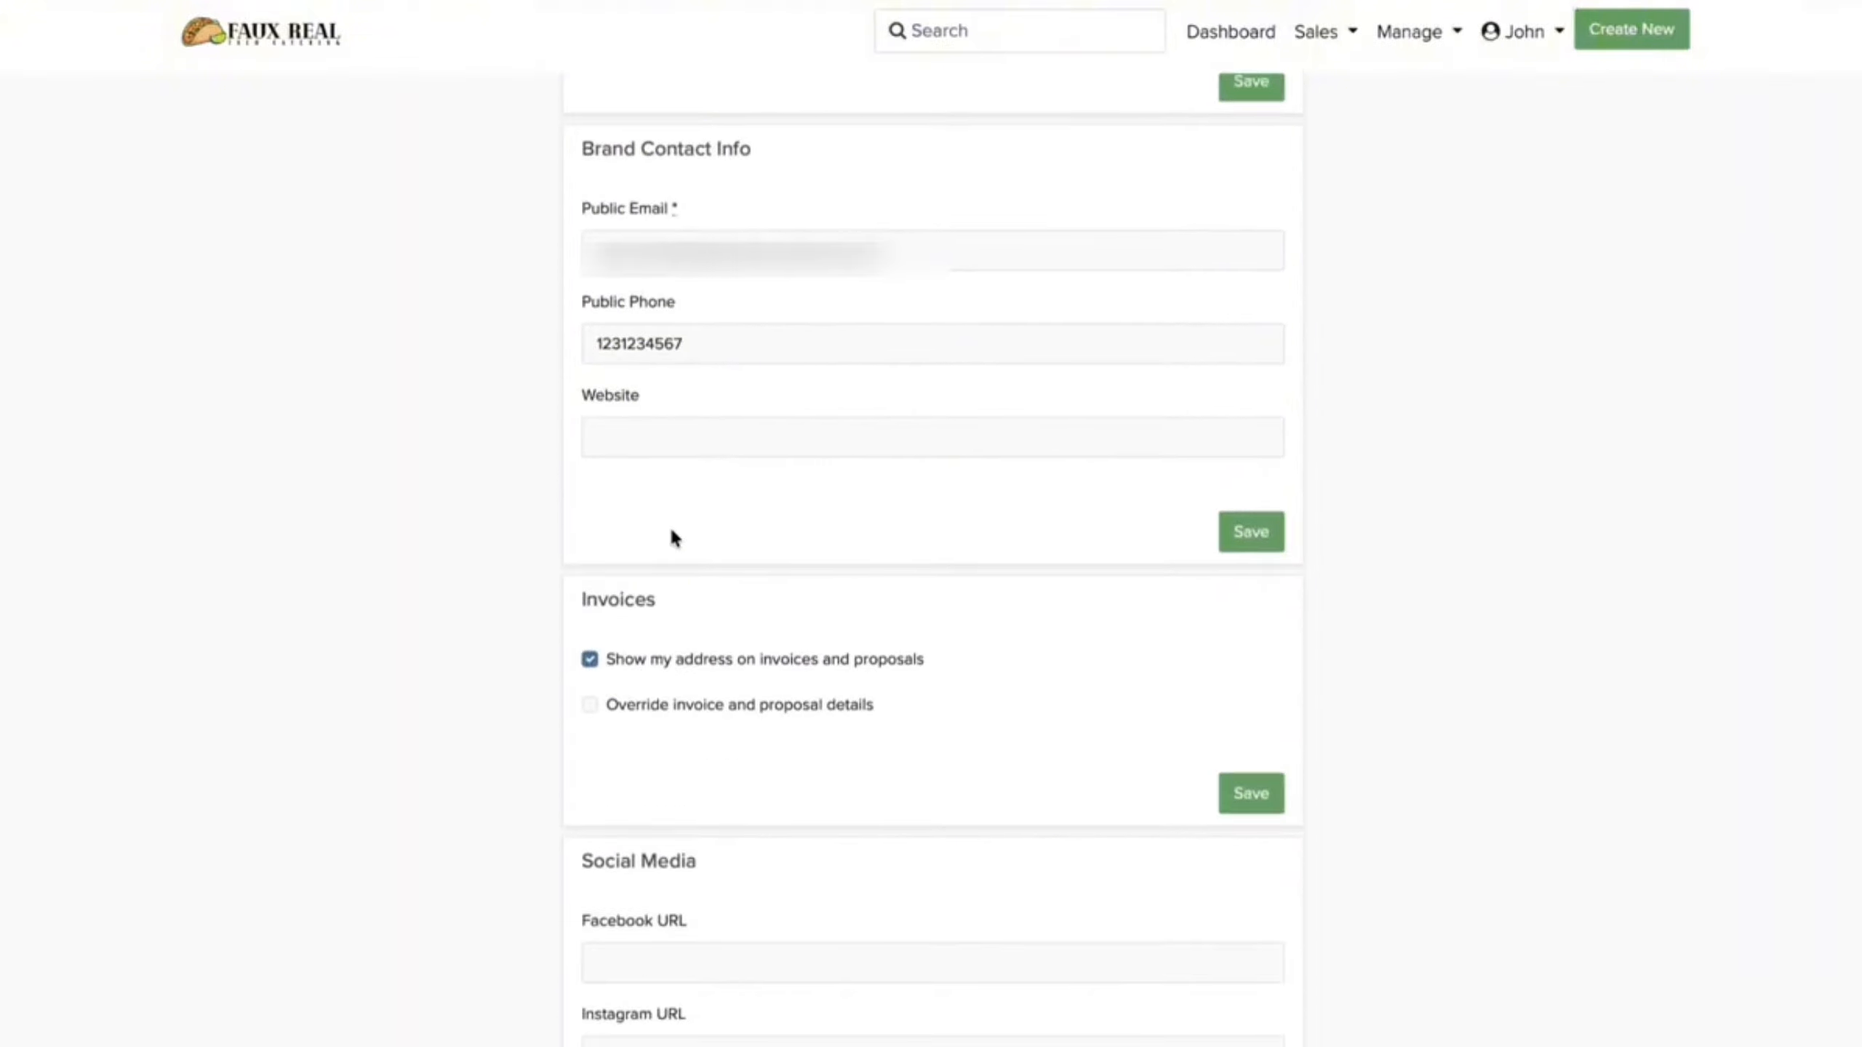
pyautogui.scroll(-10, 797, 698)
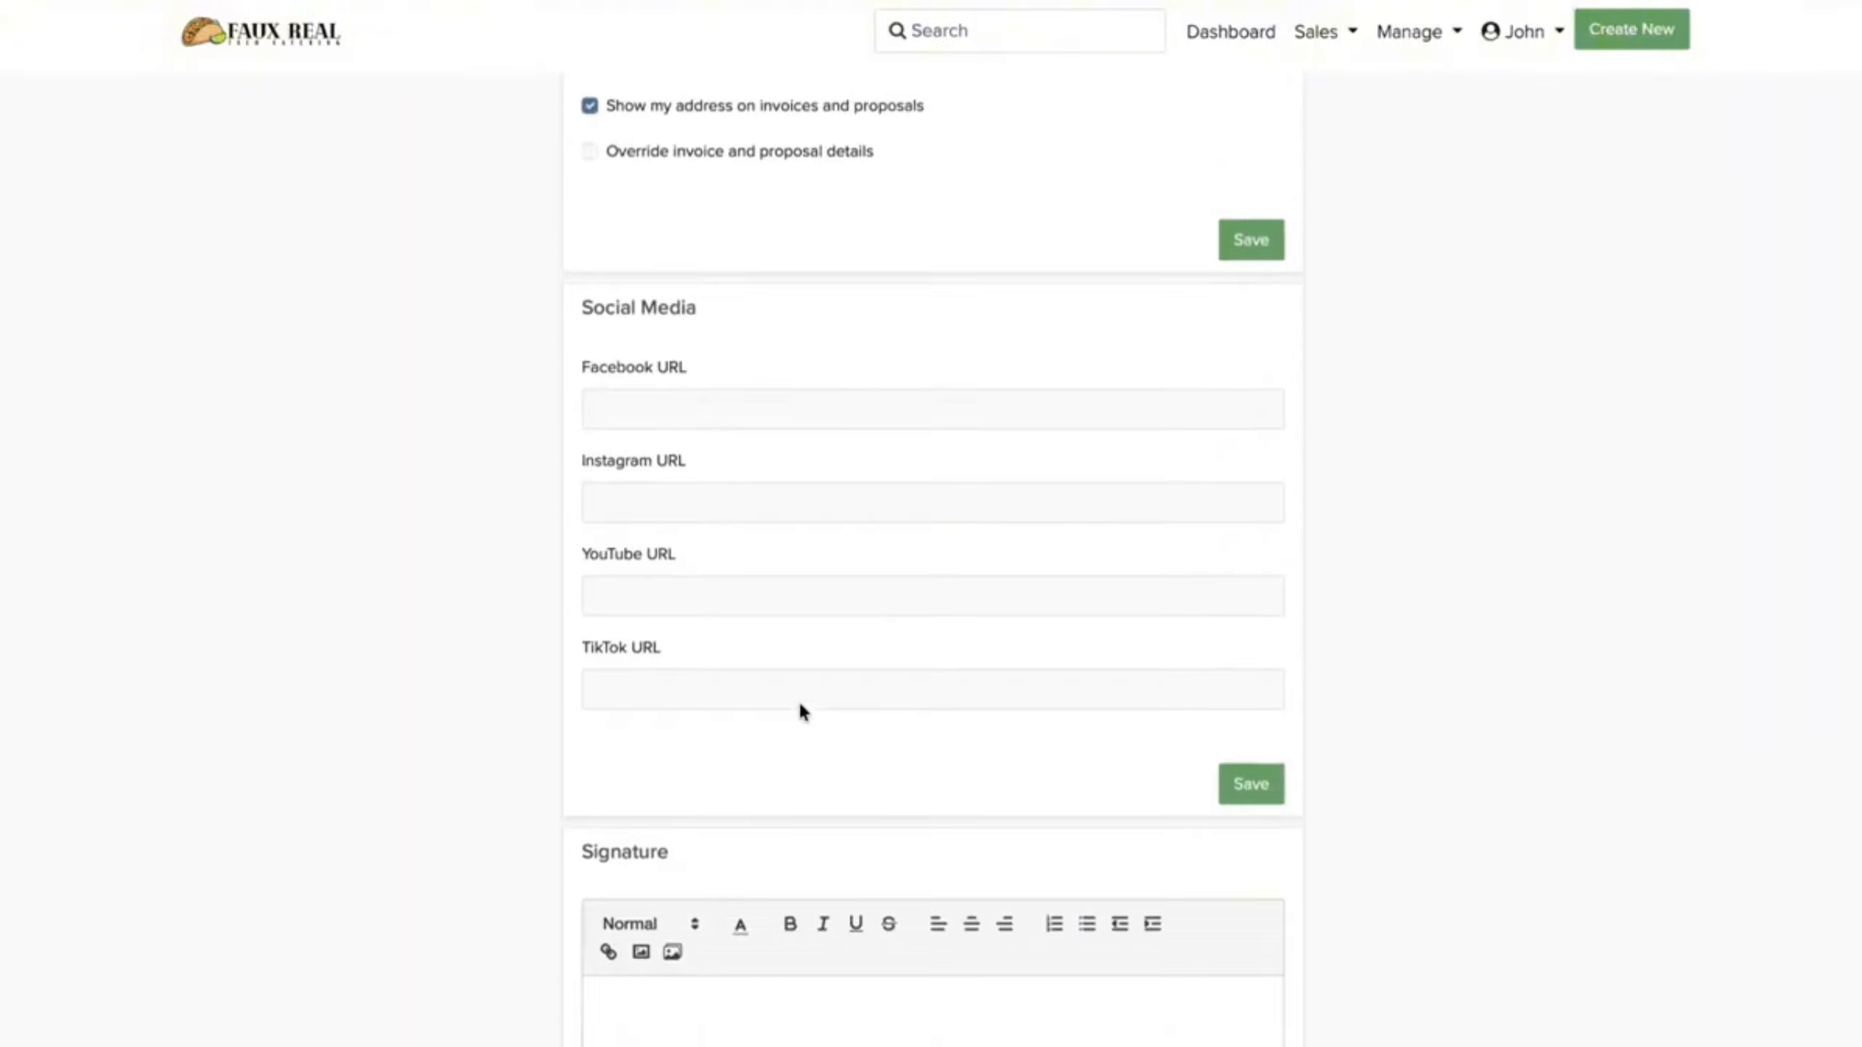
pyautogui.scroll(-2, 798, 699)
pyautogui.click(785, 649)
pyautogui.write('Faux Real Taco Catering')
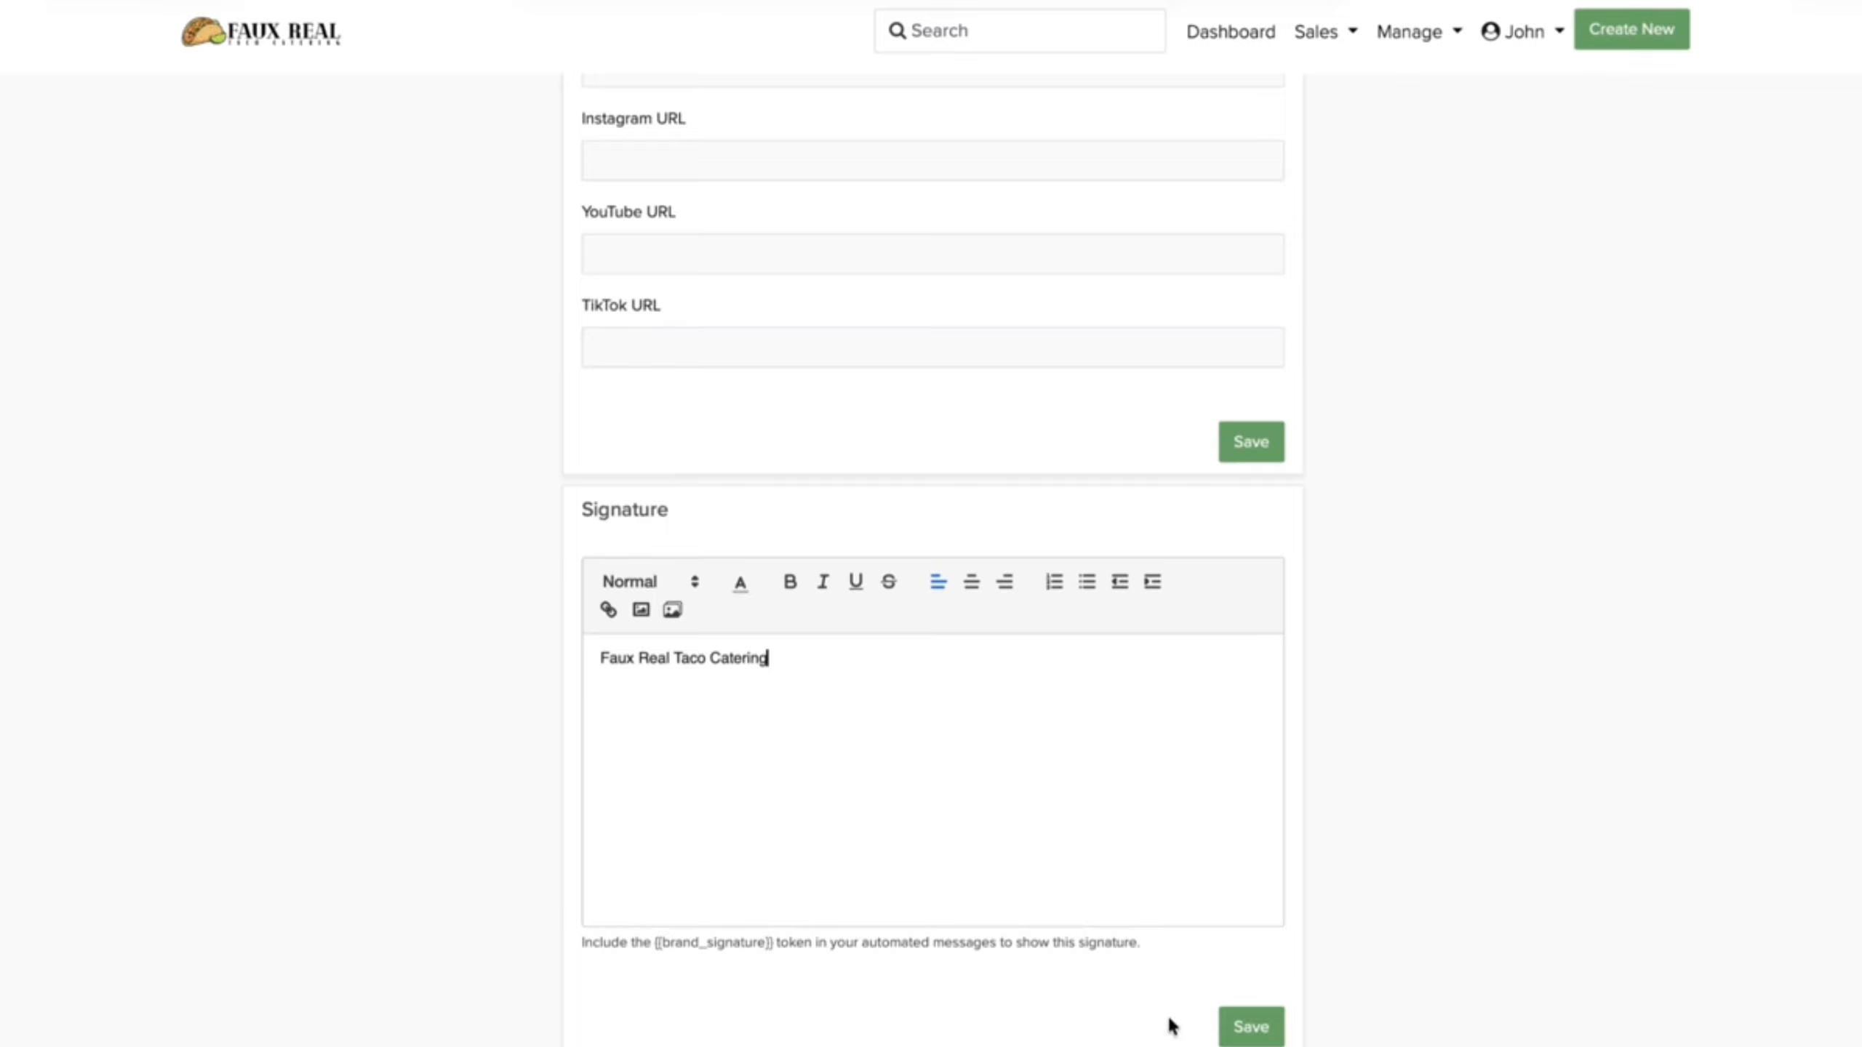
# Step: Save the brand address and signature
pyautogui.click(1250, 1027)
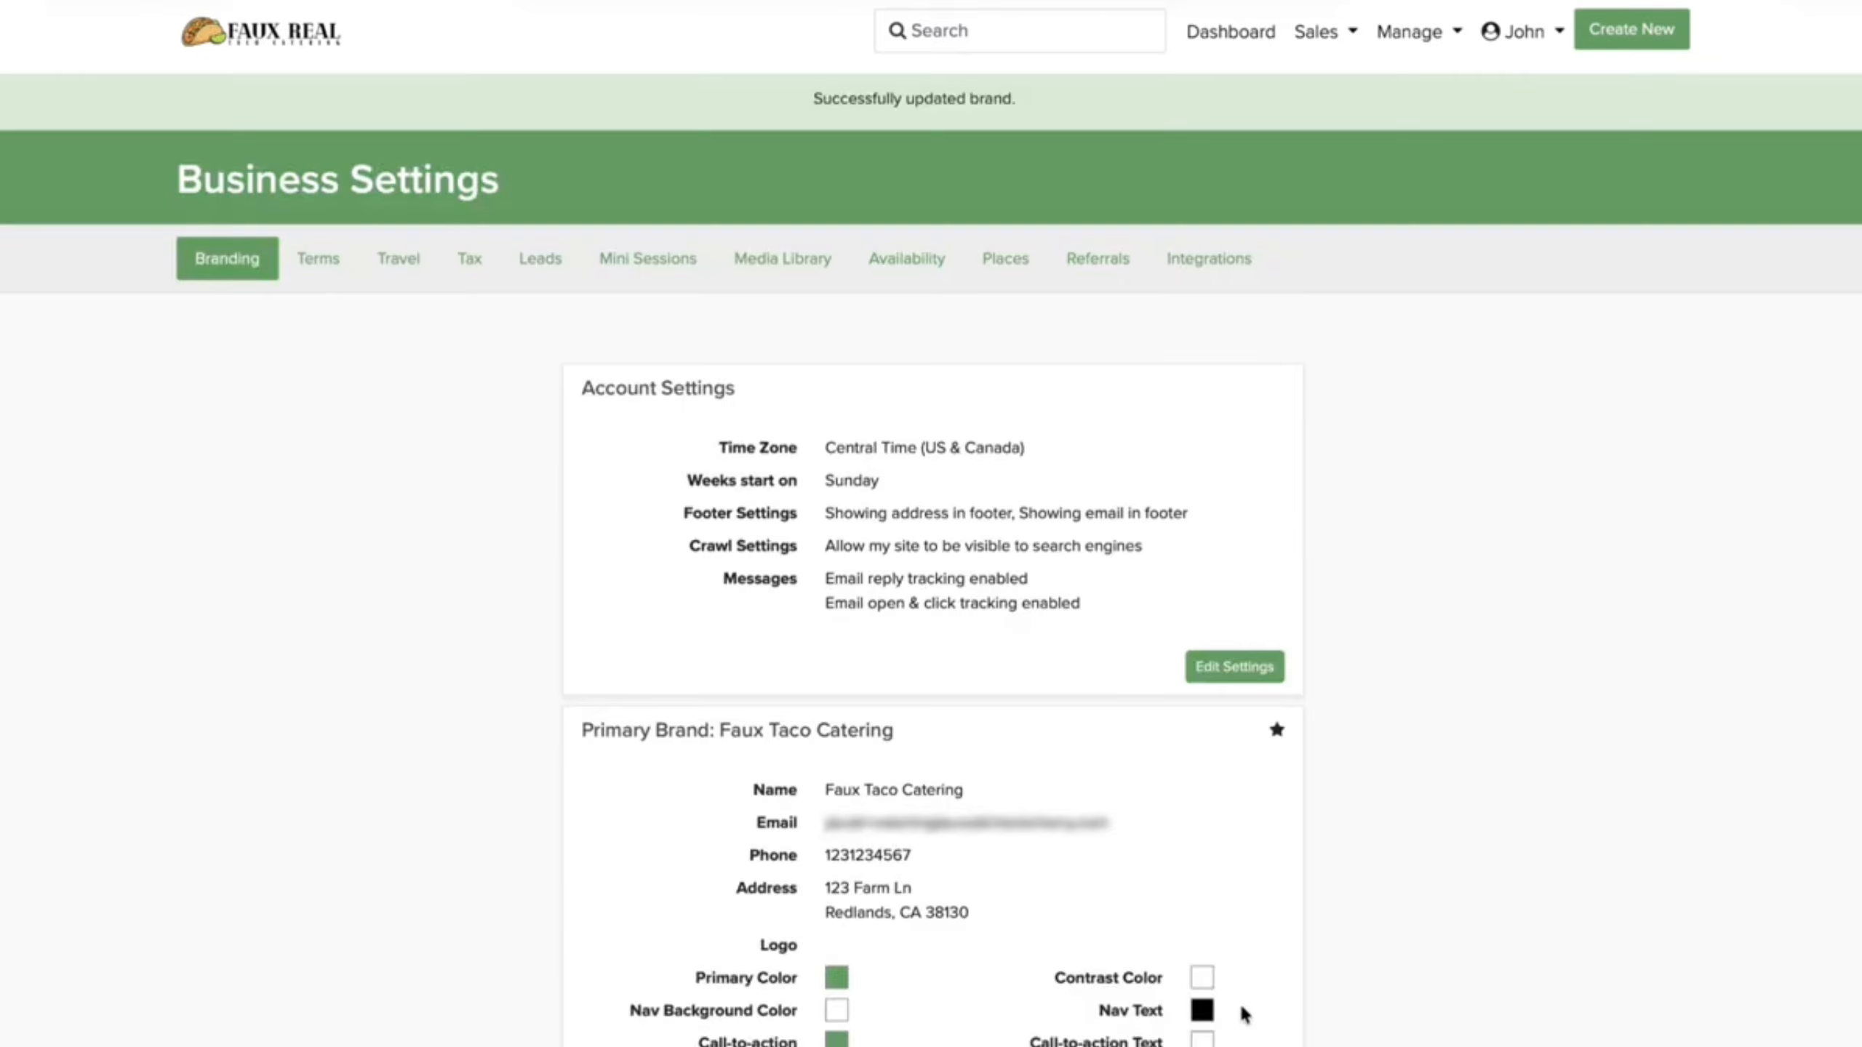
pyautogui.scroll(-4, 1090, 861)
pyautogui.scroll(4, 1090, 808)
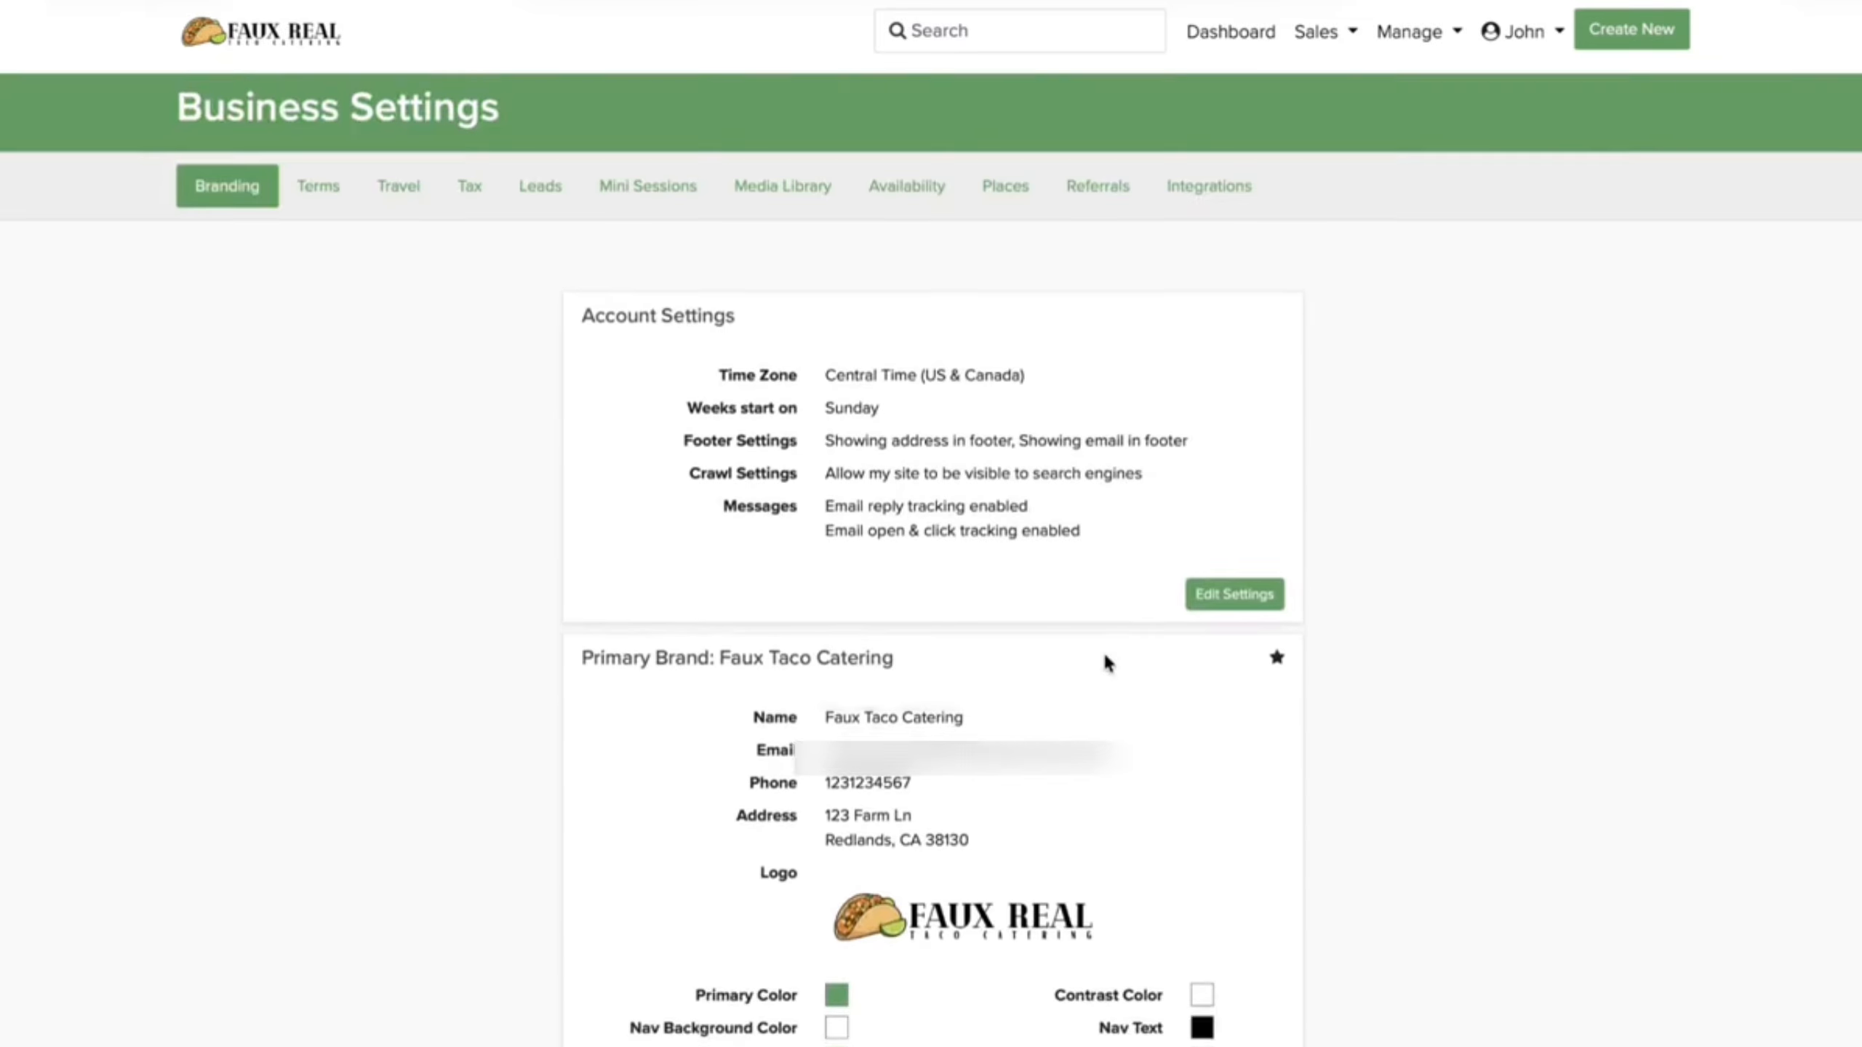
# Step: Go to Customize Packages from the Dashboard and open the Example service's options menu
pyautogui.click(1230, 32)
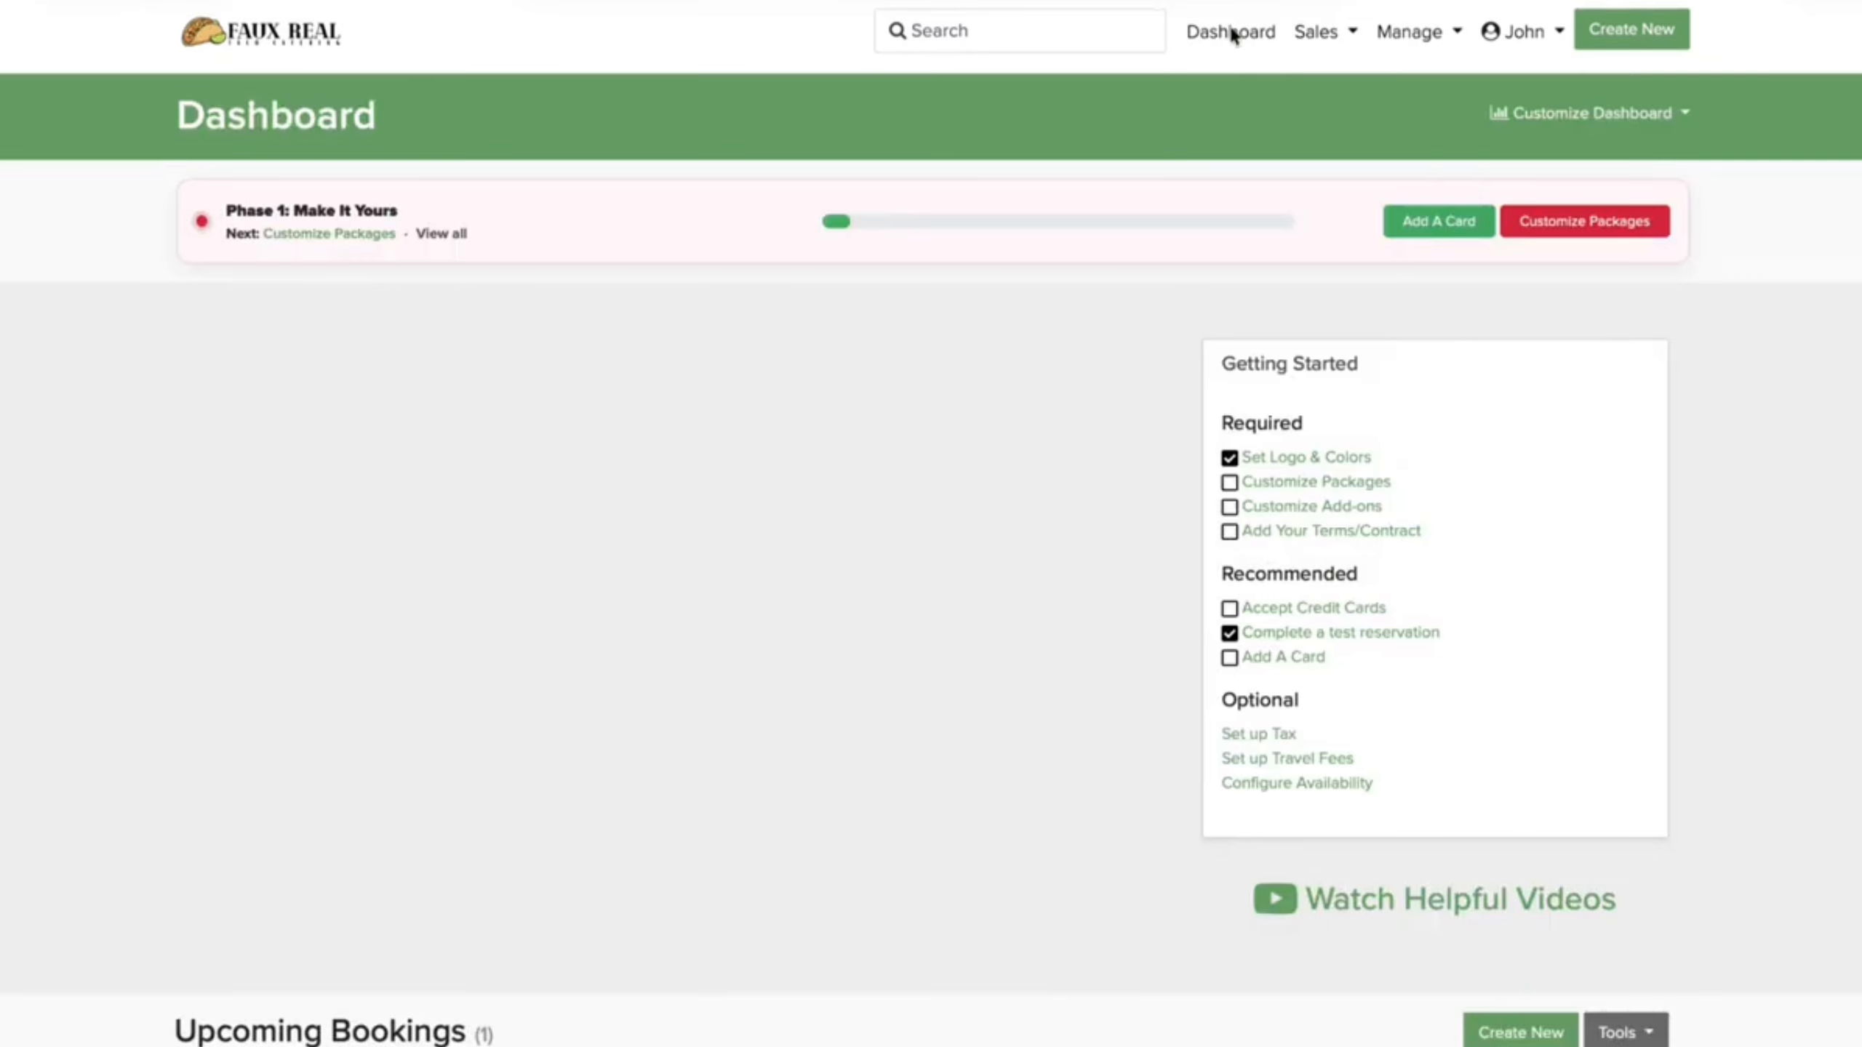
pyautogui.click(1571, 220)
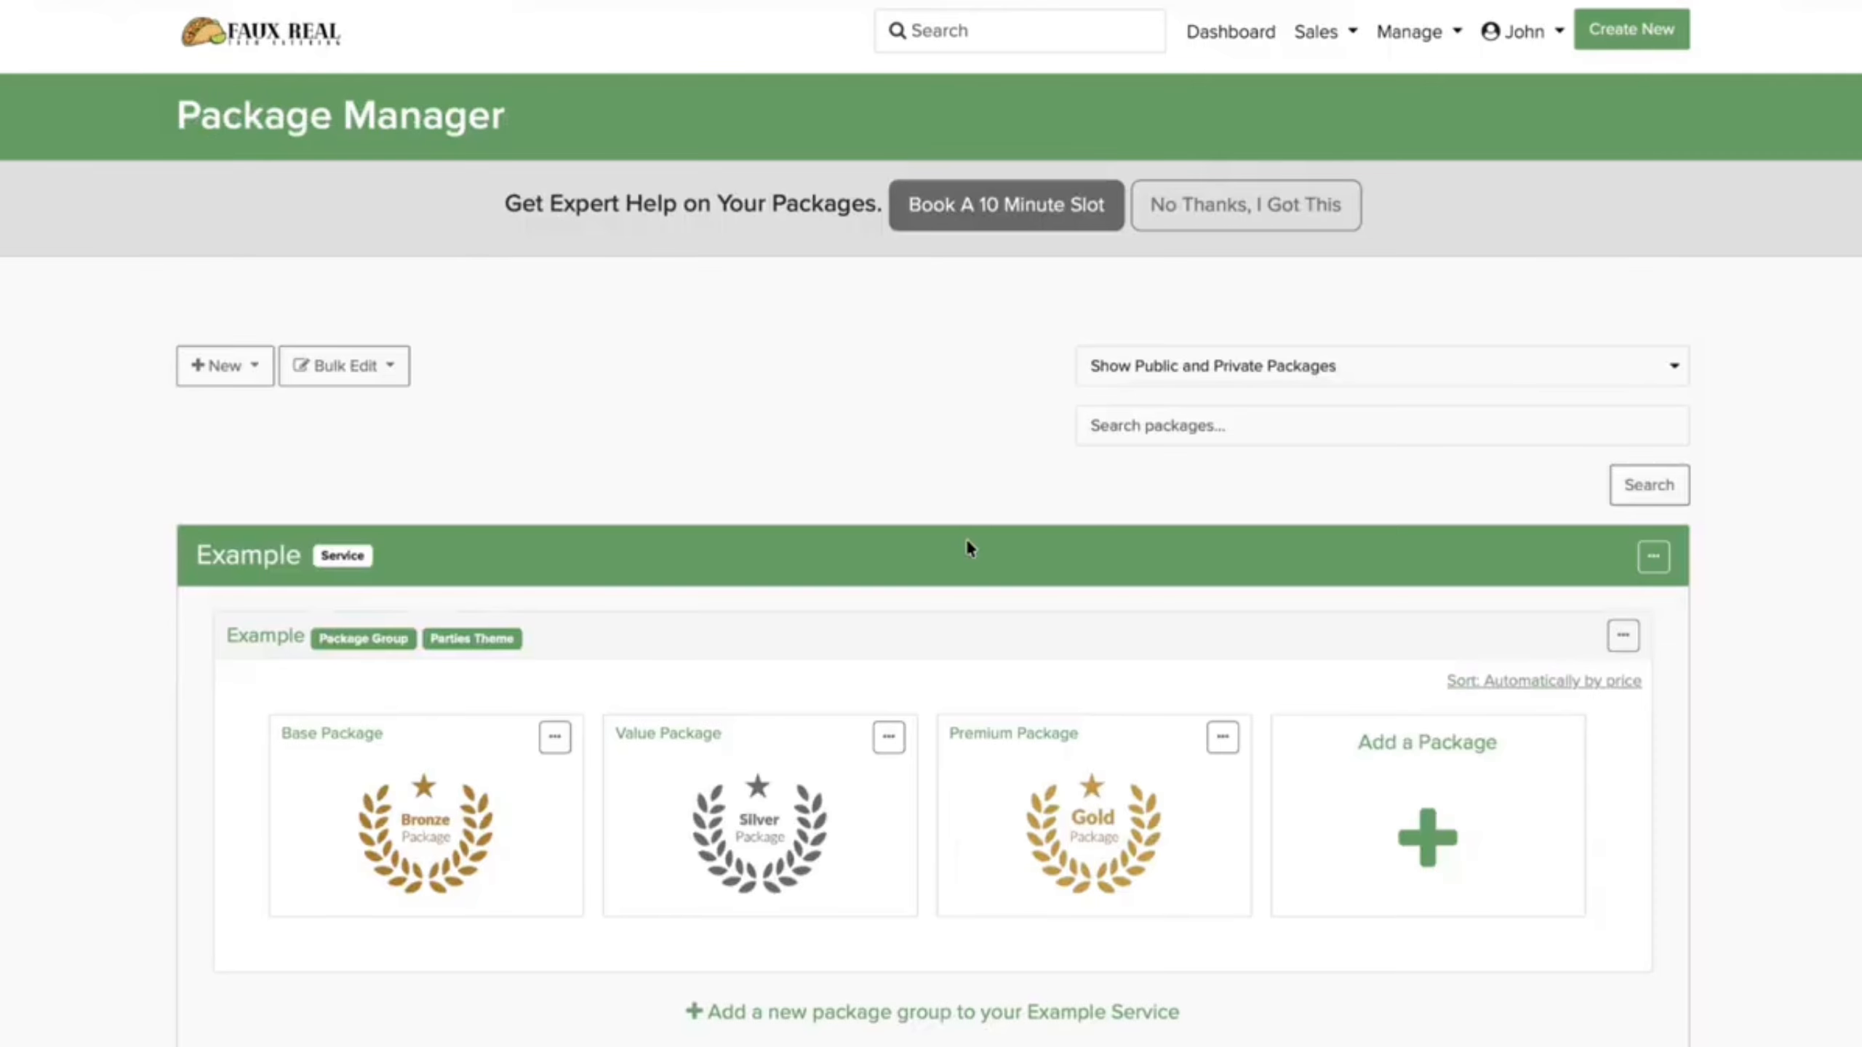
pyautogui.scroll(-3, 968, 546)
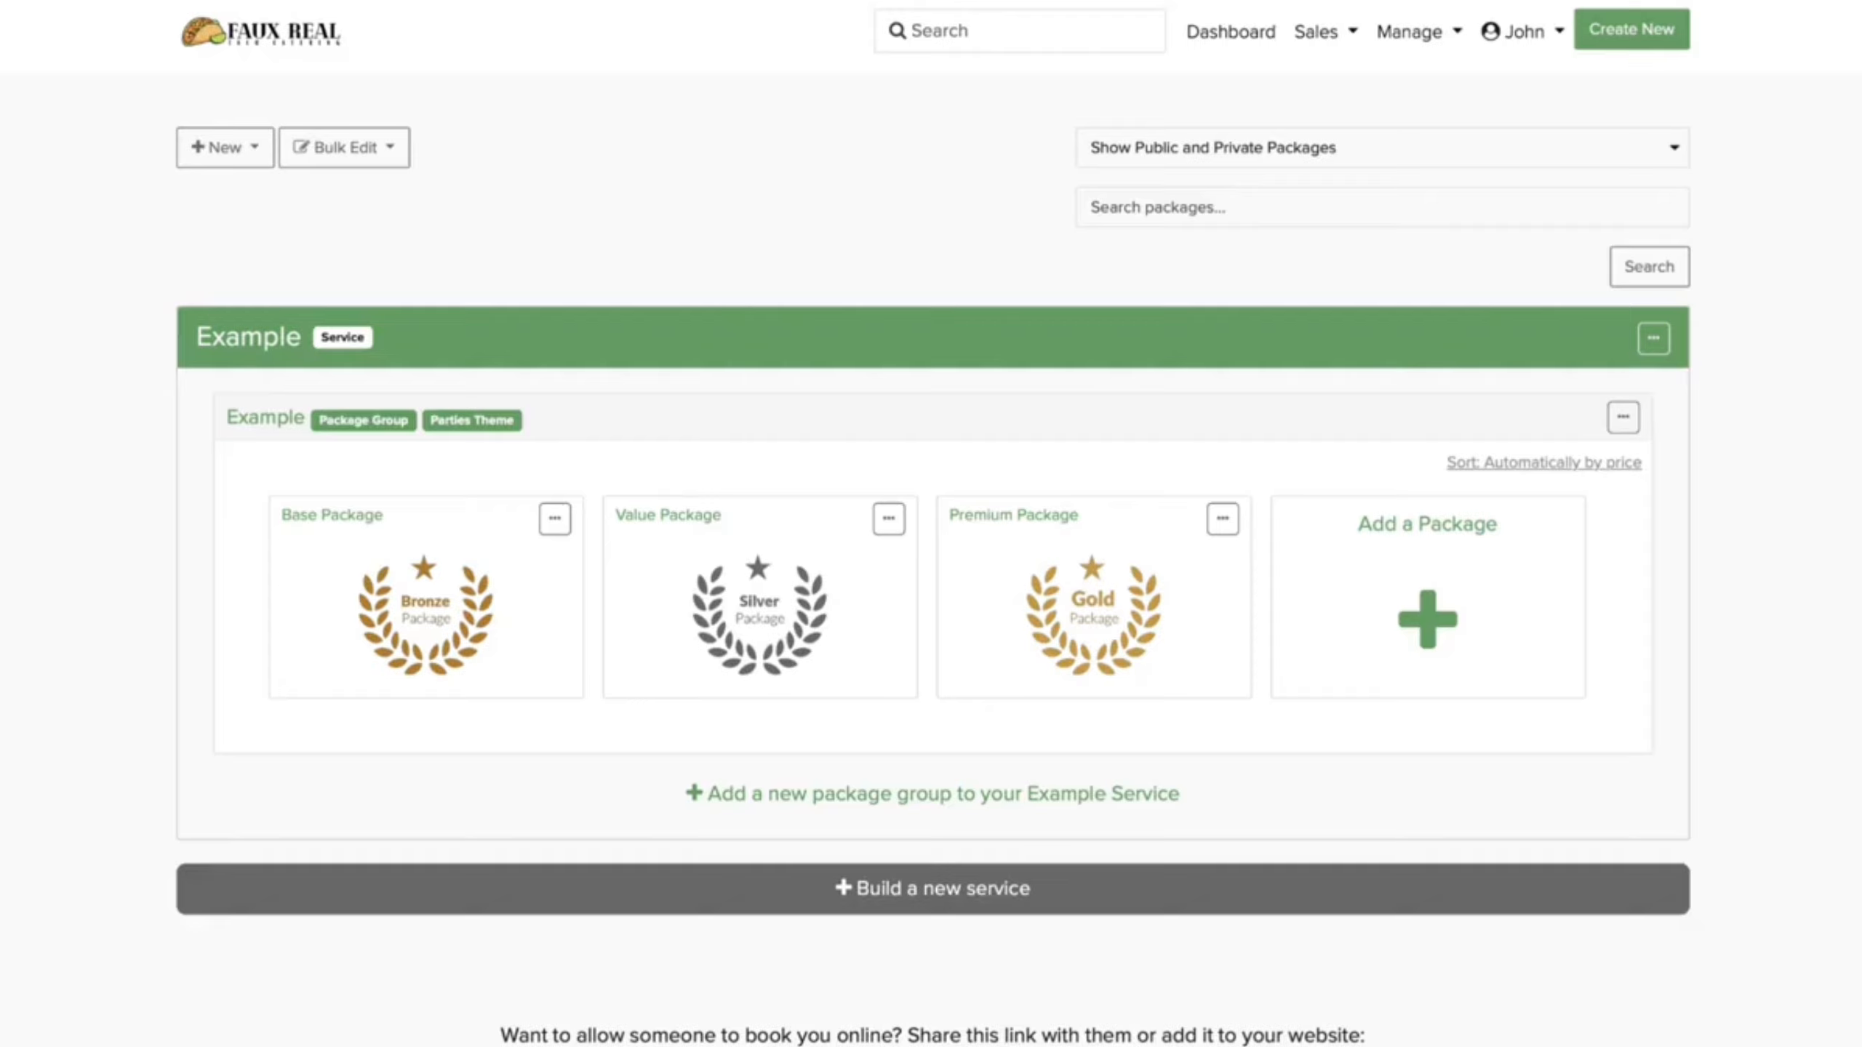
pyautogui.click(1650, 338)
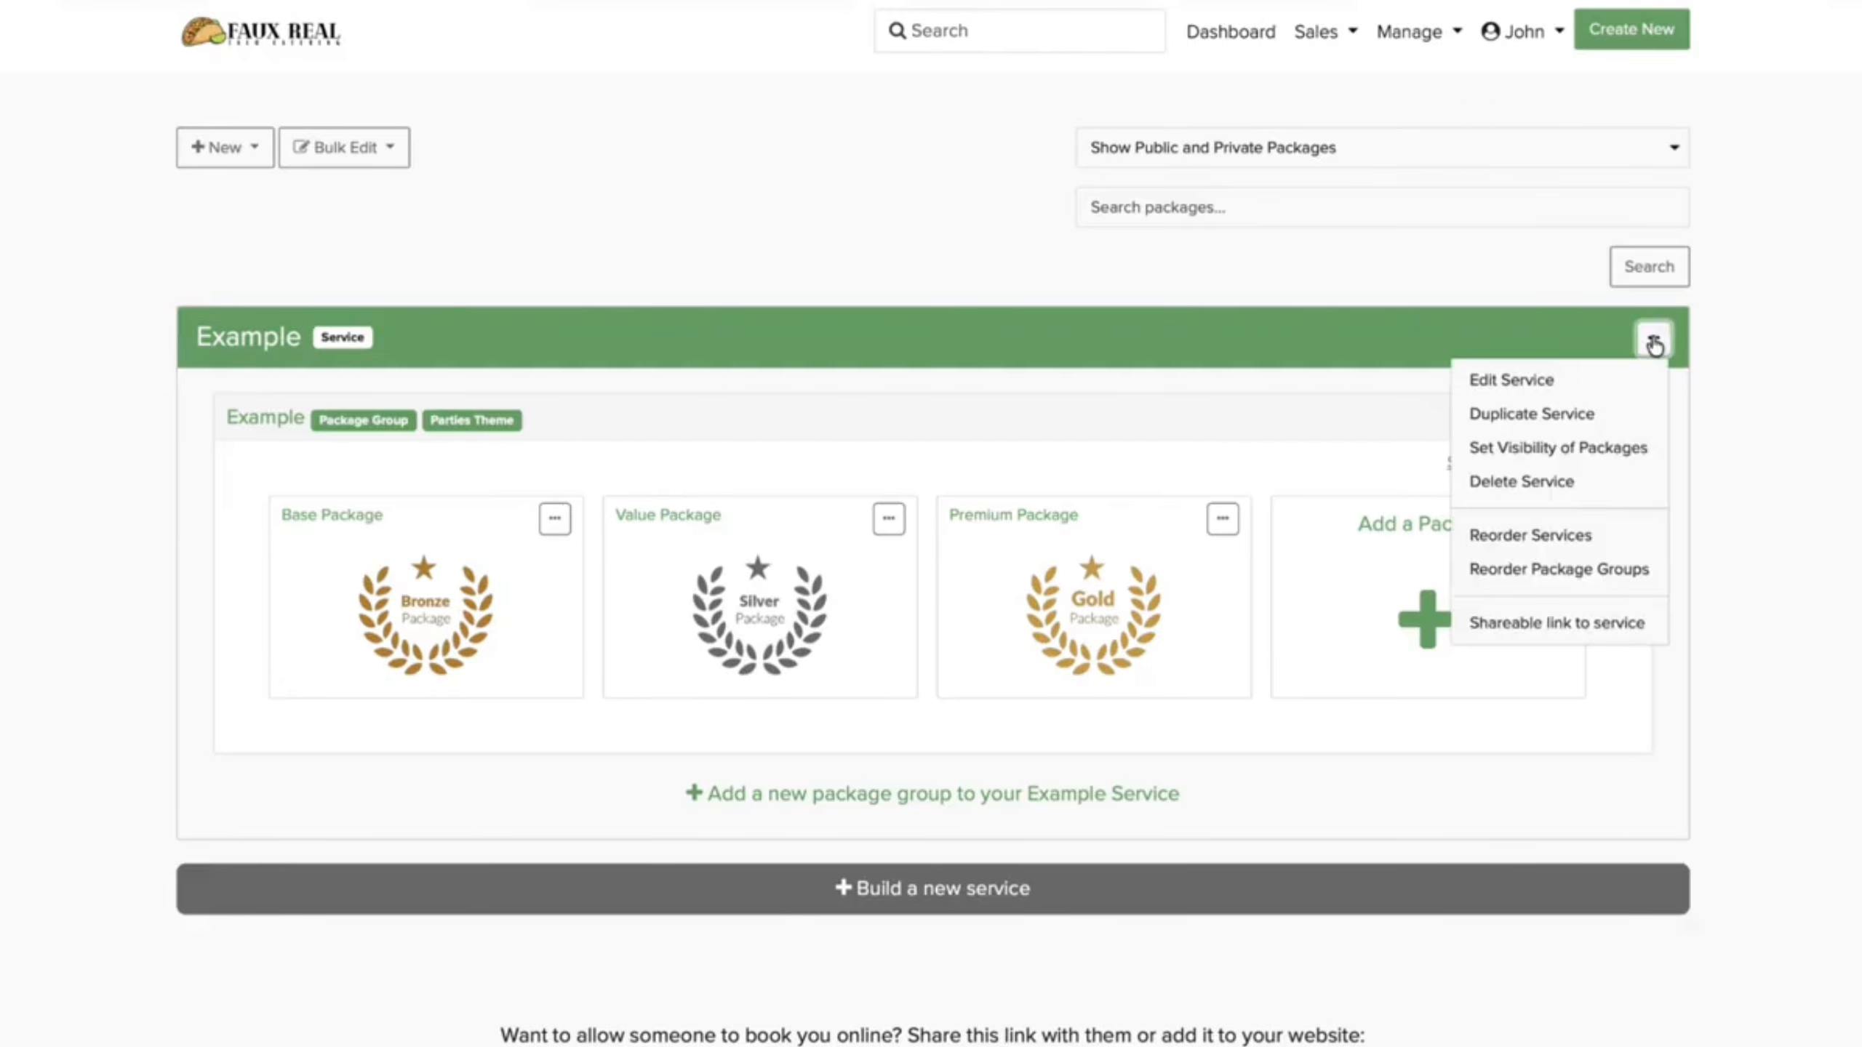
# Step: Start editing the Example service's name and set locations to be called Venue
pyautogui.click(1563, 374)
pyautogui.doubleClick(750, 388)
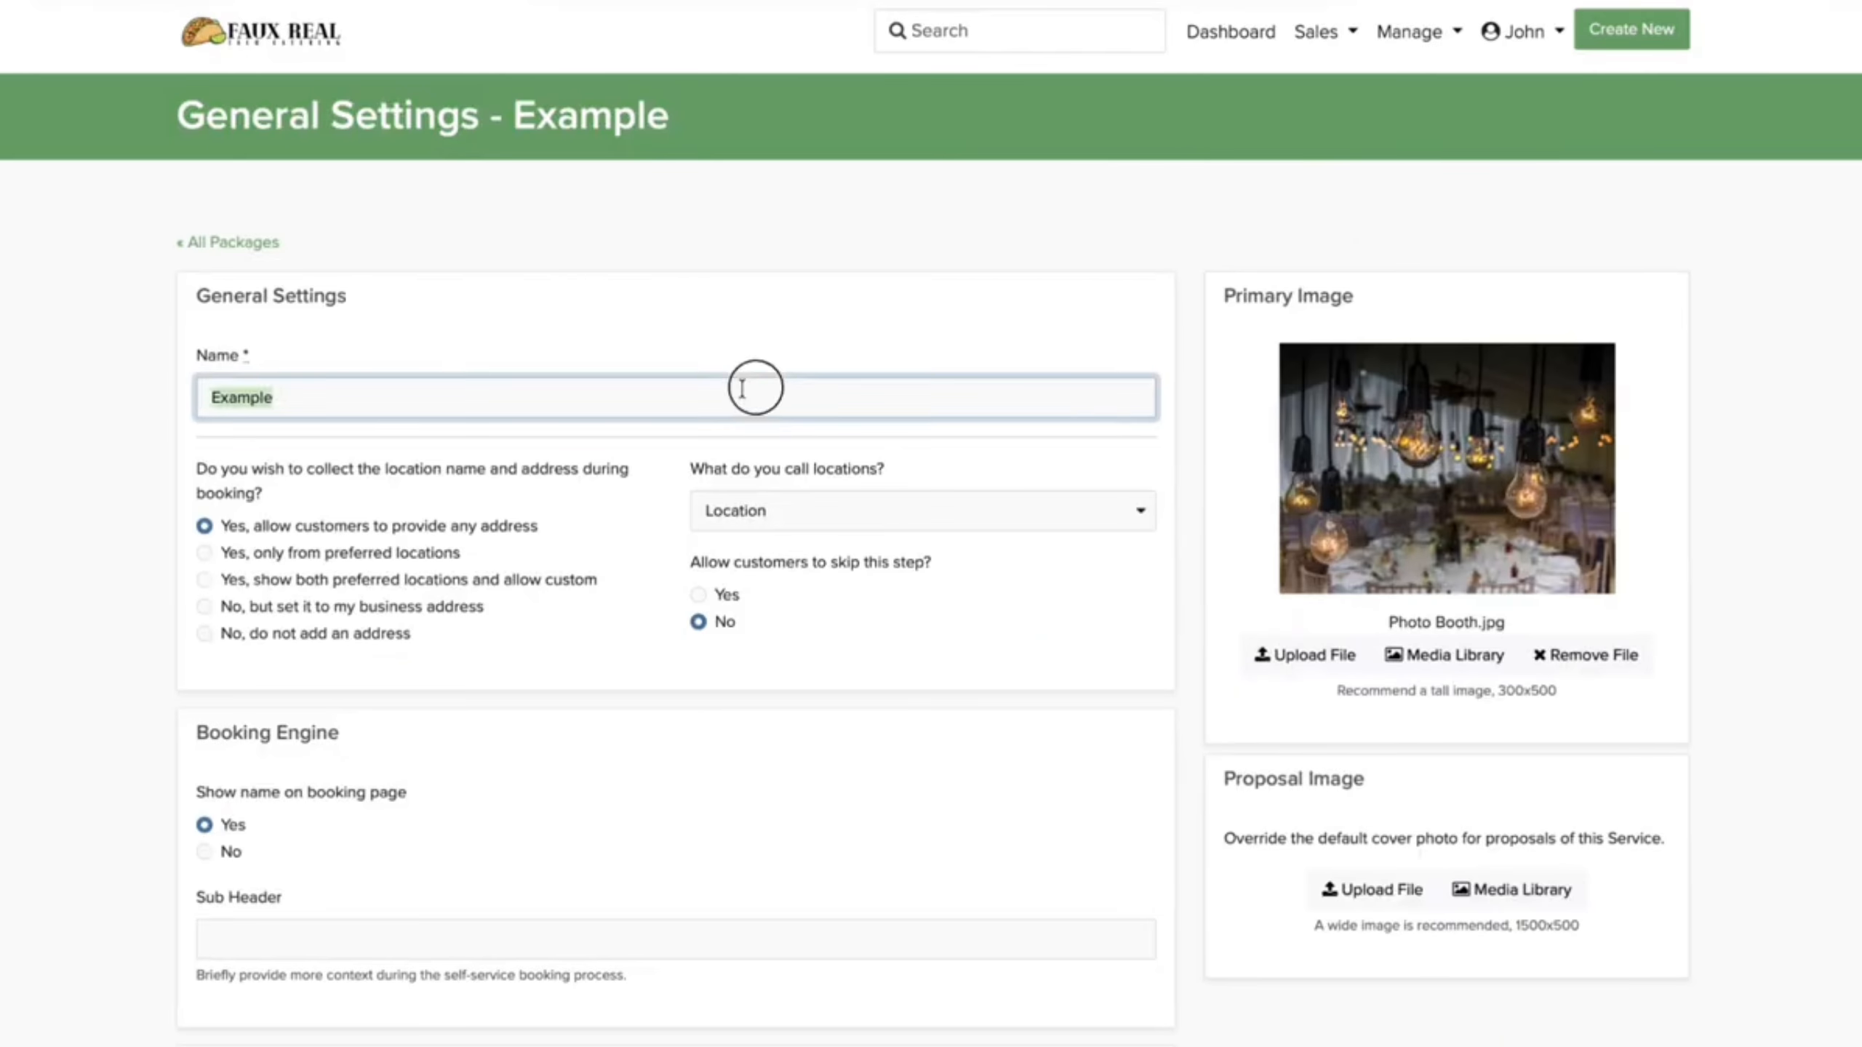
pyautogui.write('q')
pyautogui.click(792, 507)
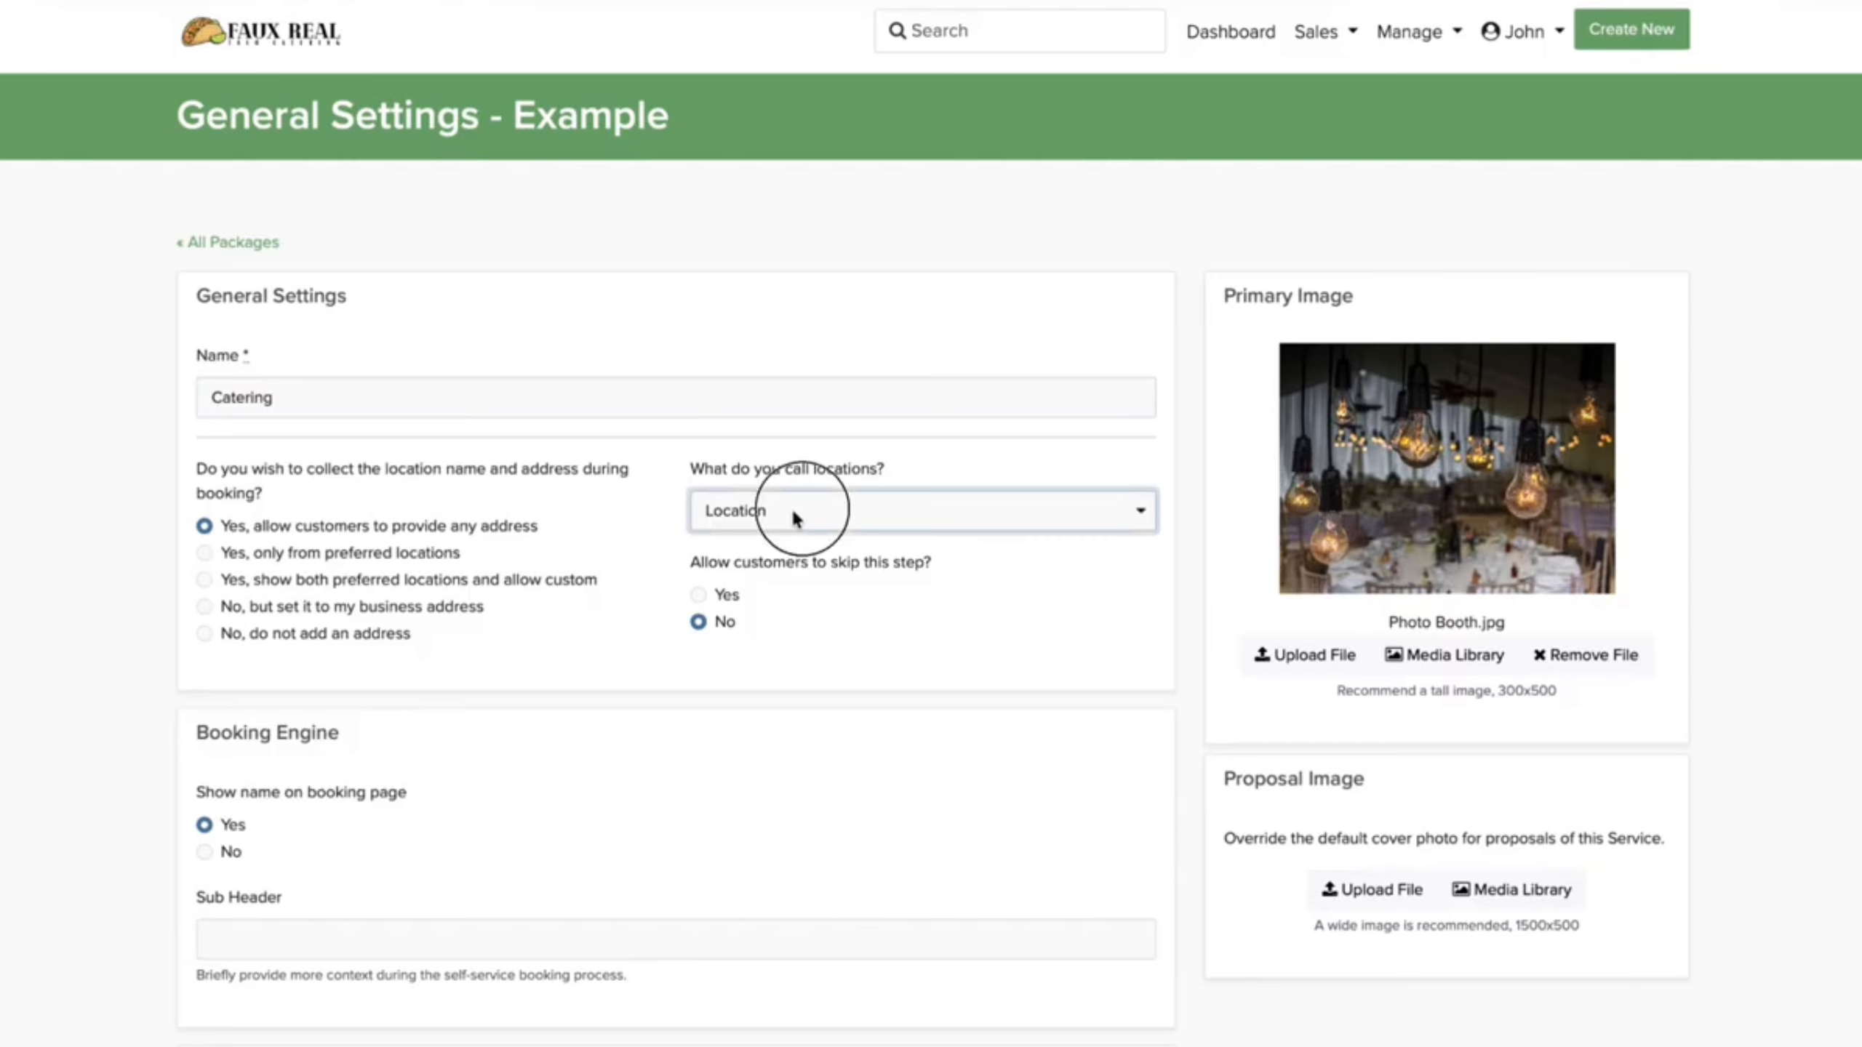
pyautogui.click(790, 477)
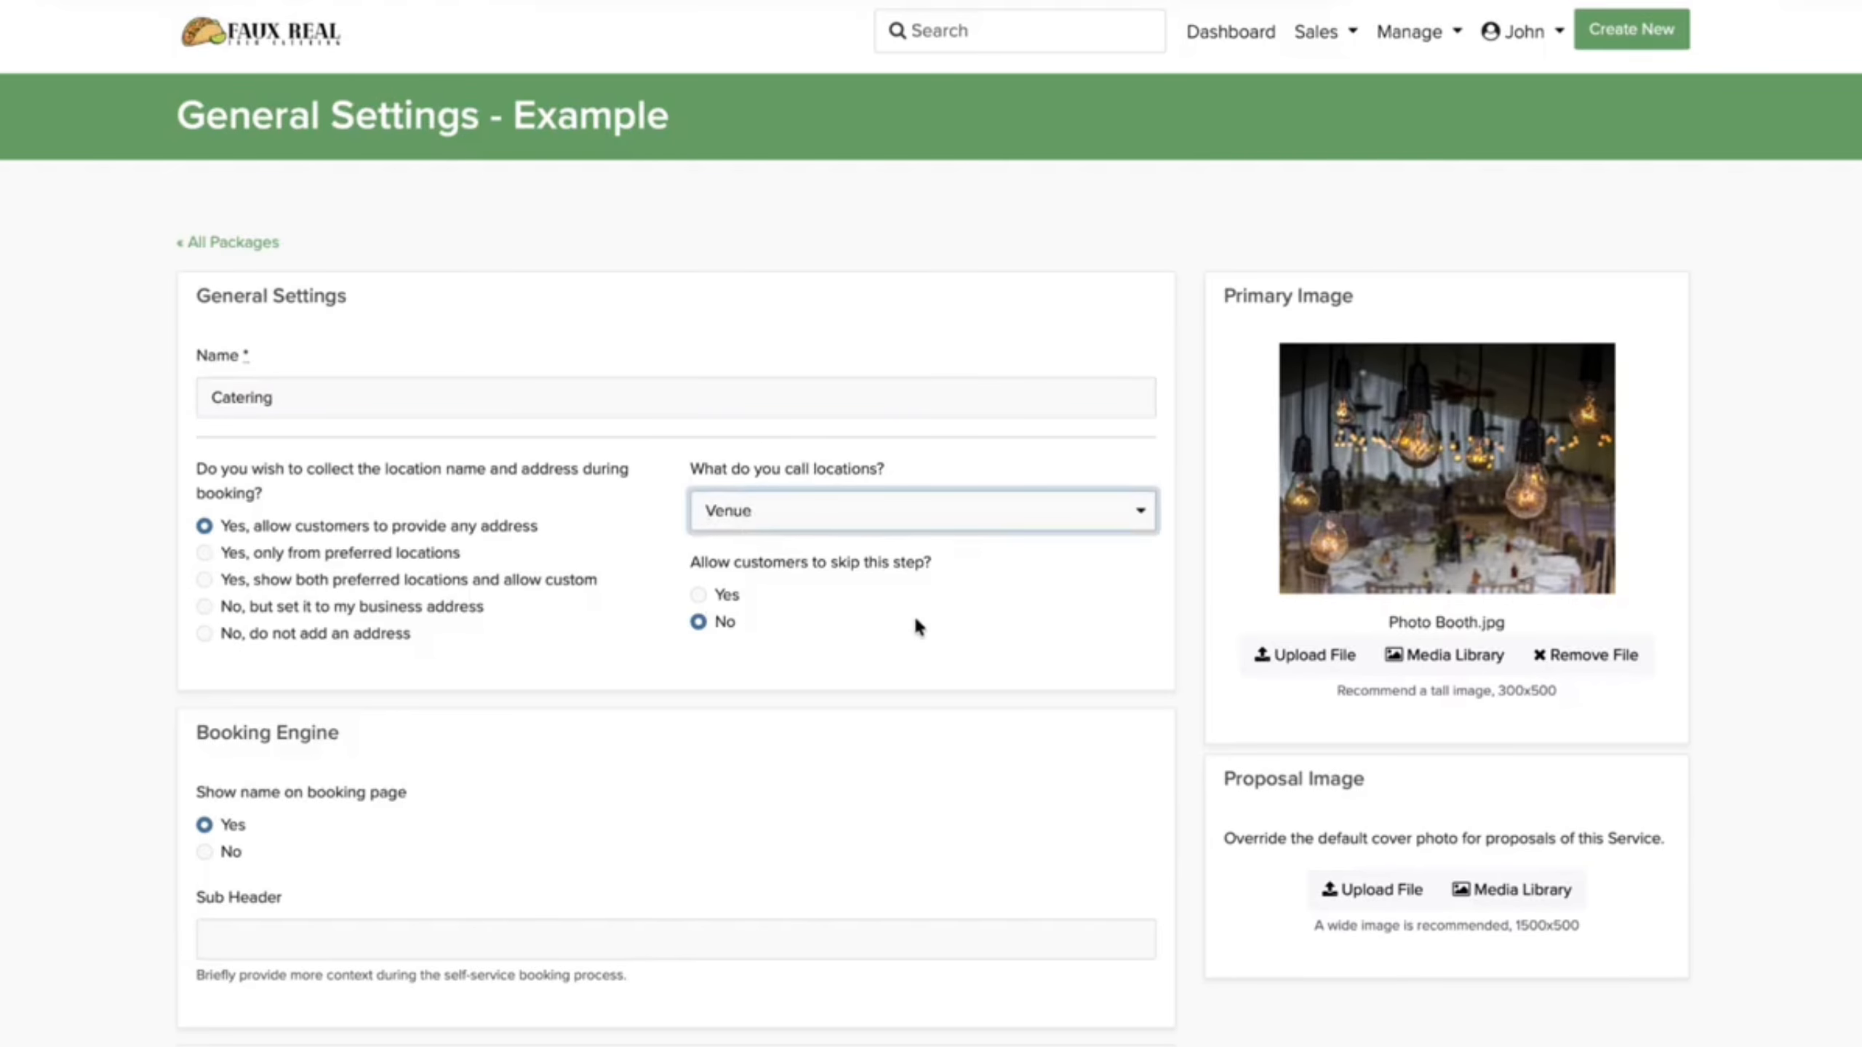
# Step: Use catering.png as both the service's primary and proposal image
pyautogui.click(1261, 653)
pyautogui.click(1364, 649)
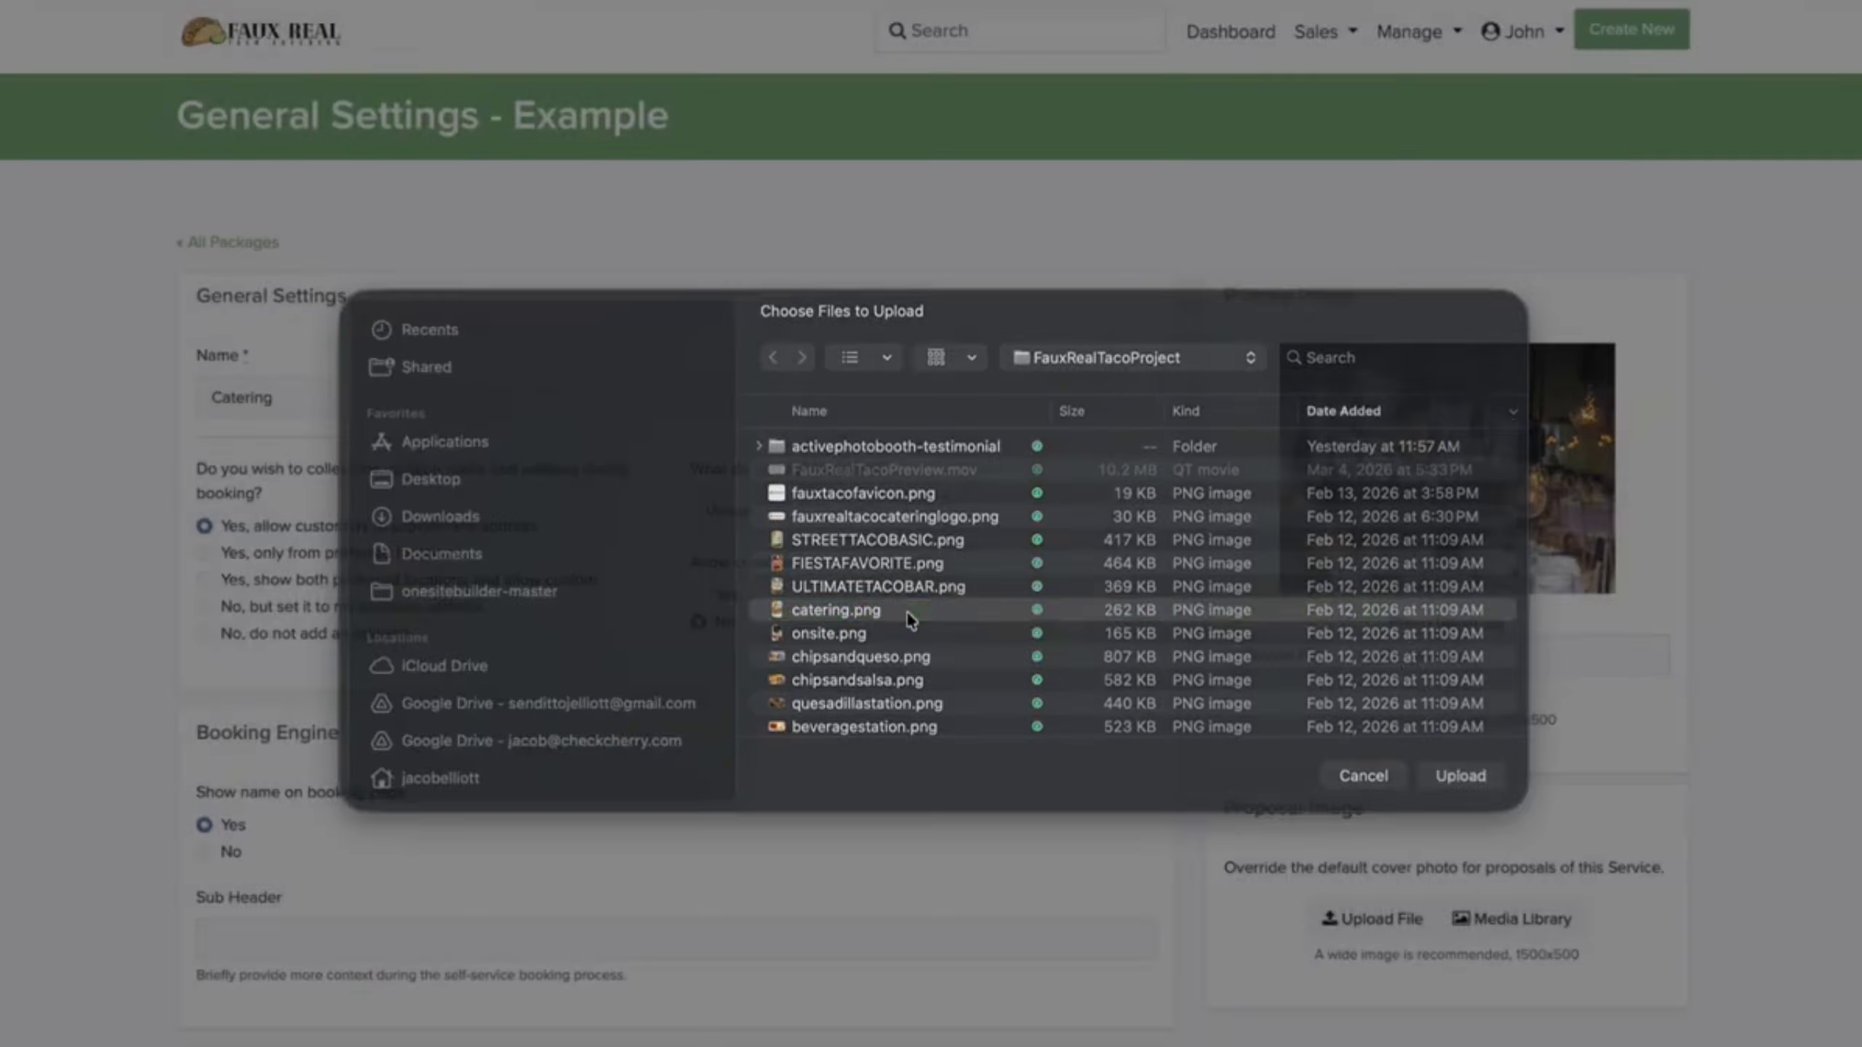
pyautogui.doubleClick(906, 611)
pyautogui.scroll(-5, 1336, 651)
pyautogui.click(1364, 539)
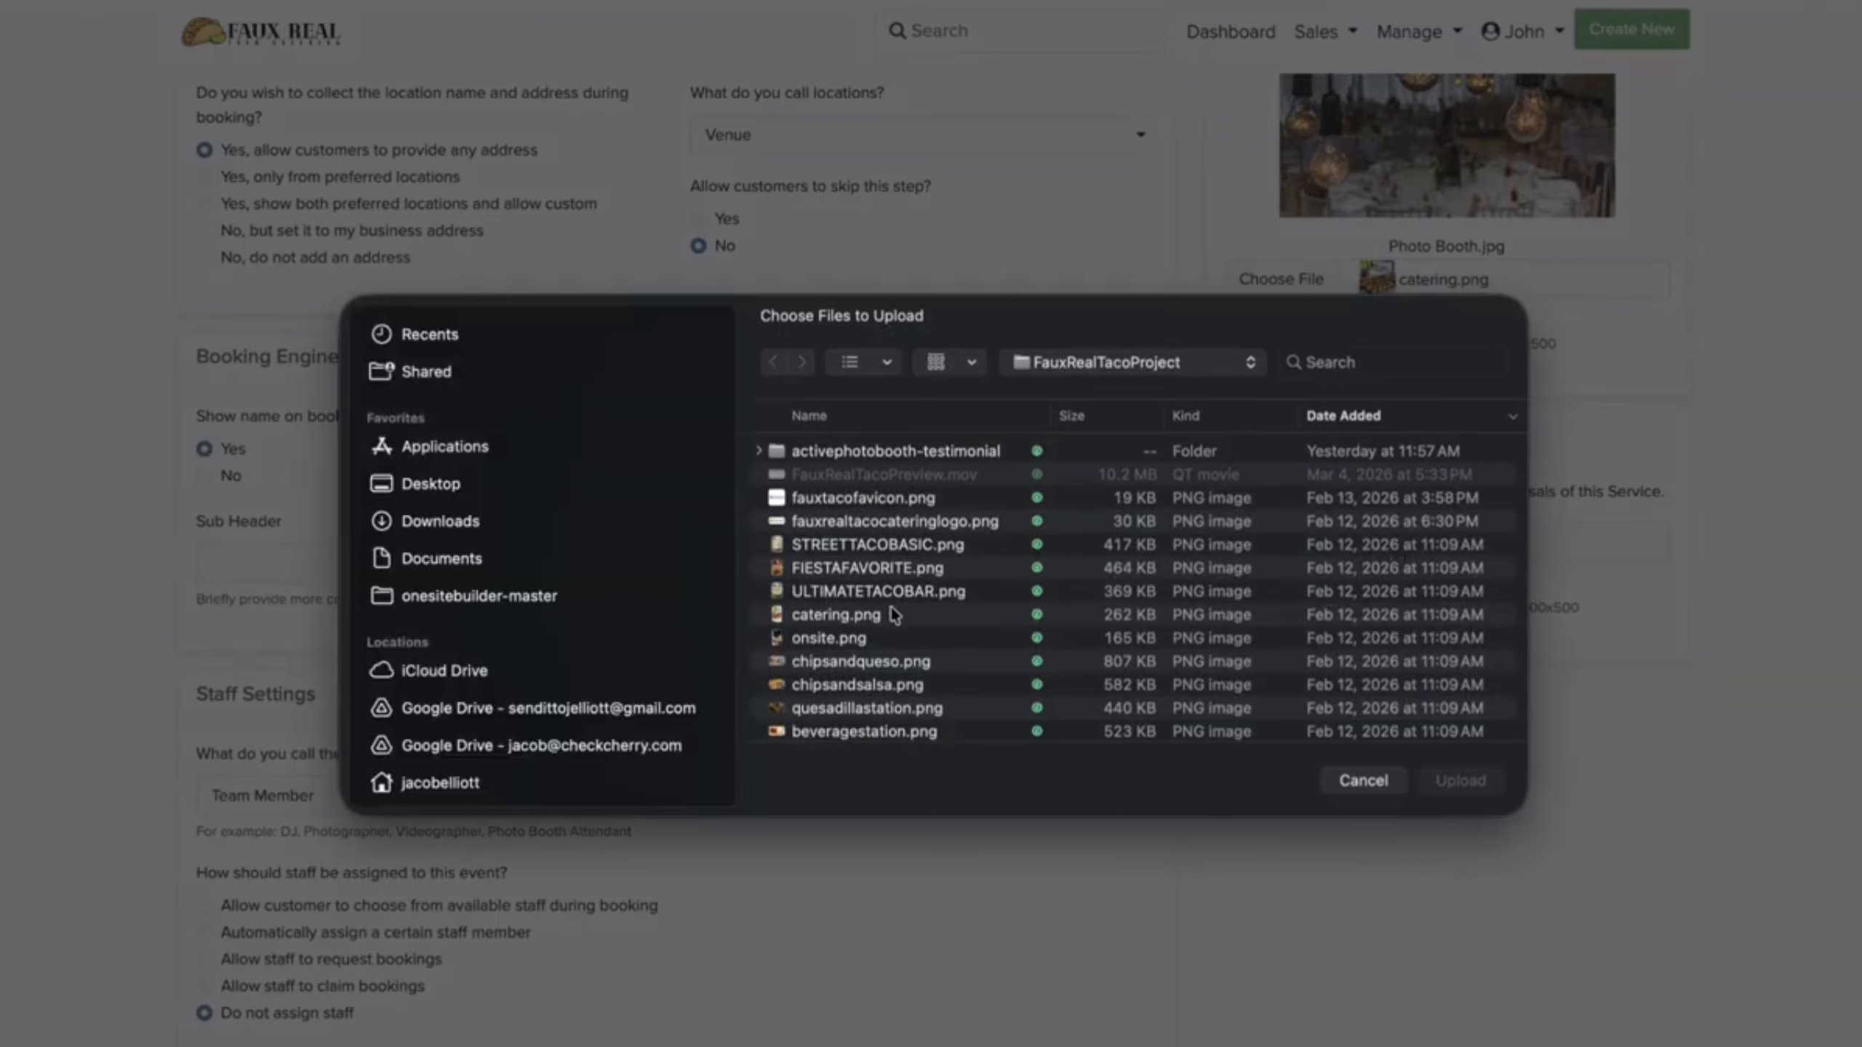
pyautogui.doubleClick(872, 592)
# Step: Name the staff Catering Assistant and allow staff to claim bookings
pyautogui.scroll(-2, 526, 454)
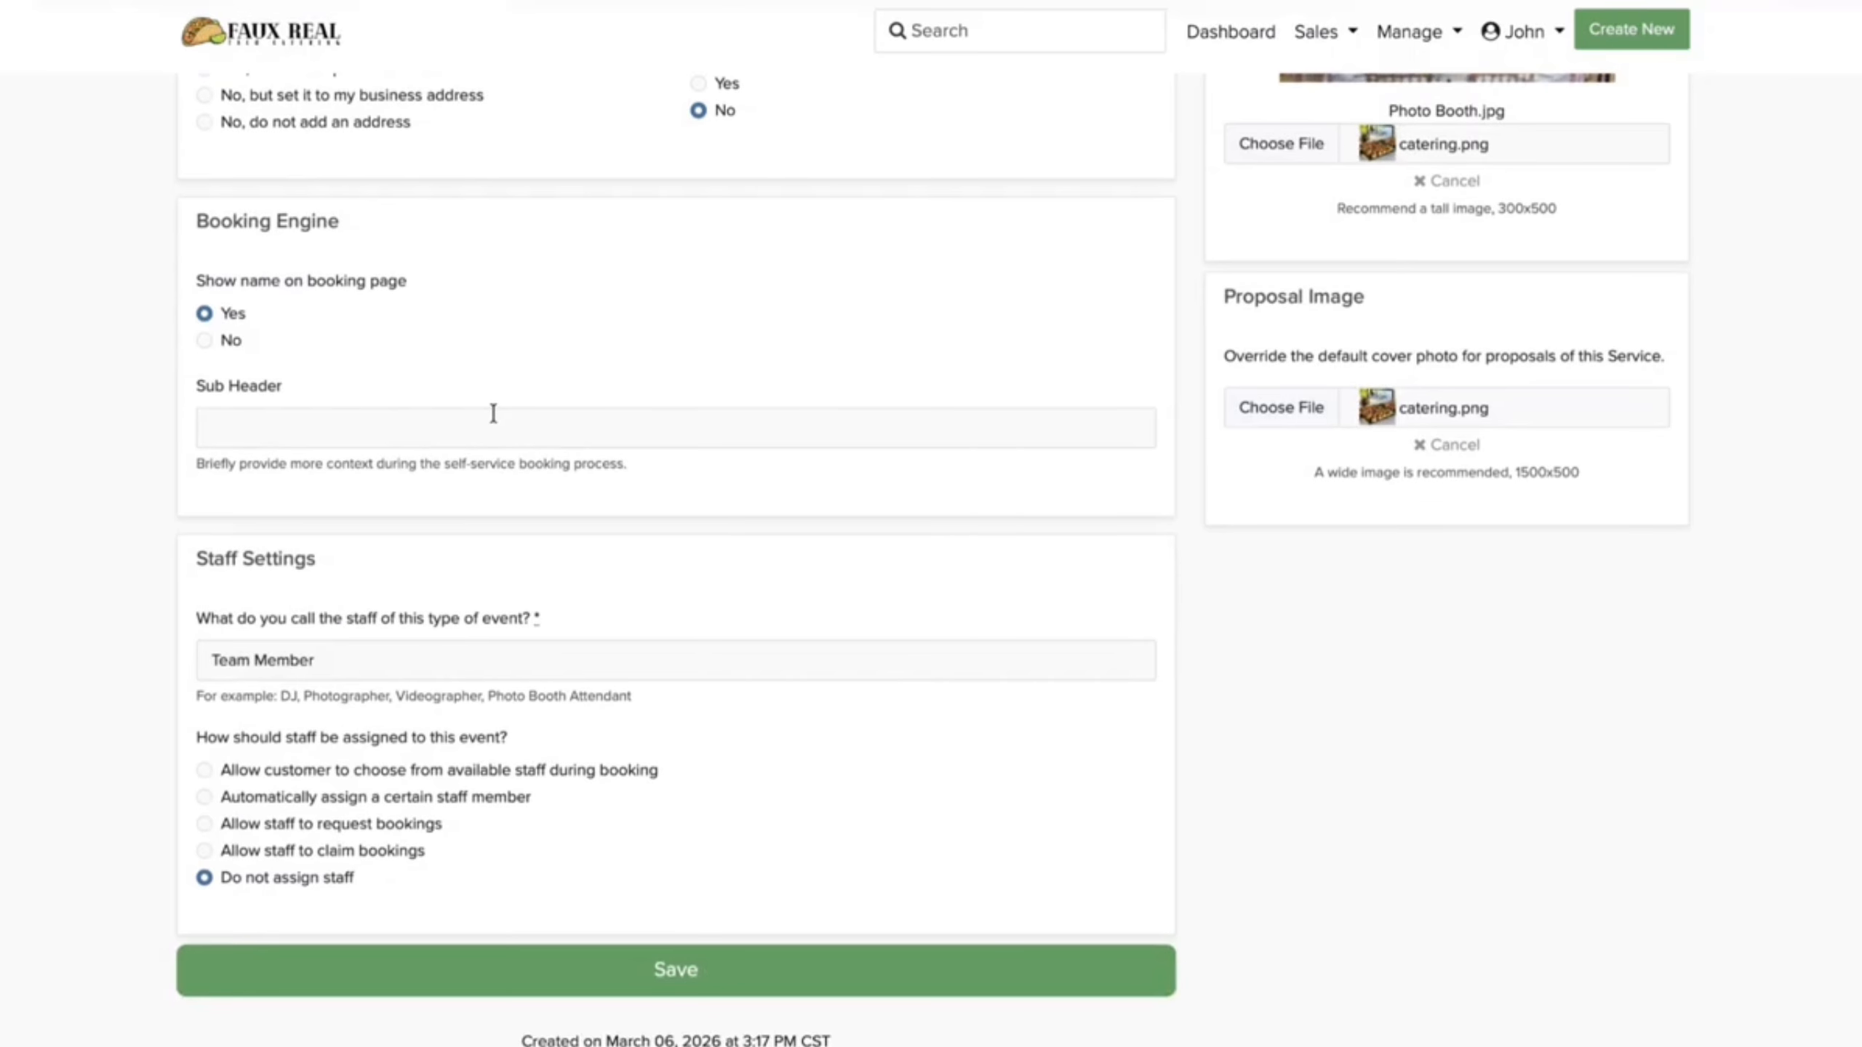
pyautogui.scroll(-3, 493, 413)
pyautogui.moveTo(323, 470); pyautogui.dragTo(176, 455)
pyautogui.write('Ca')
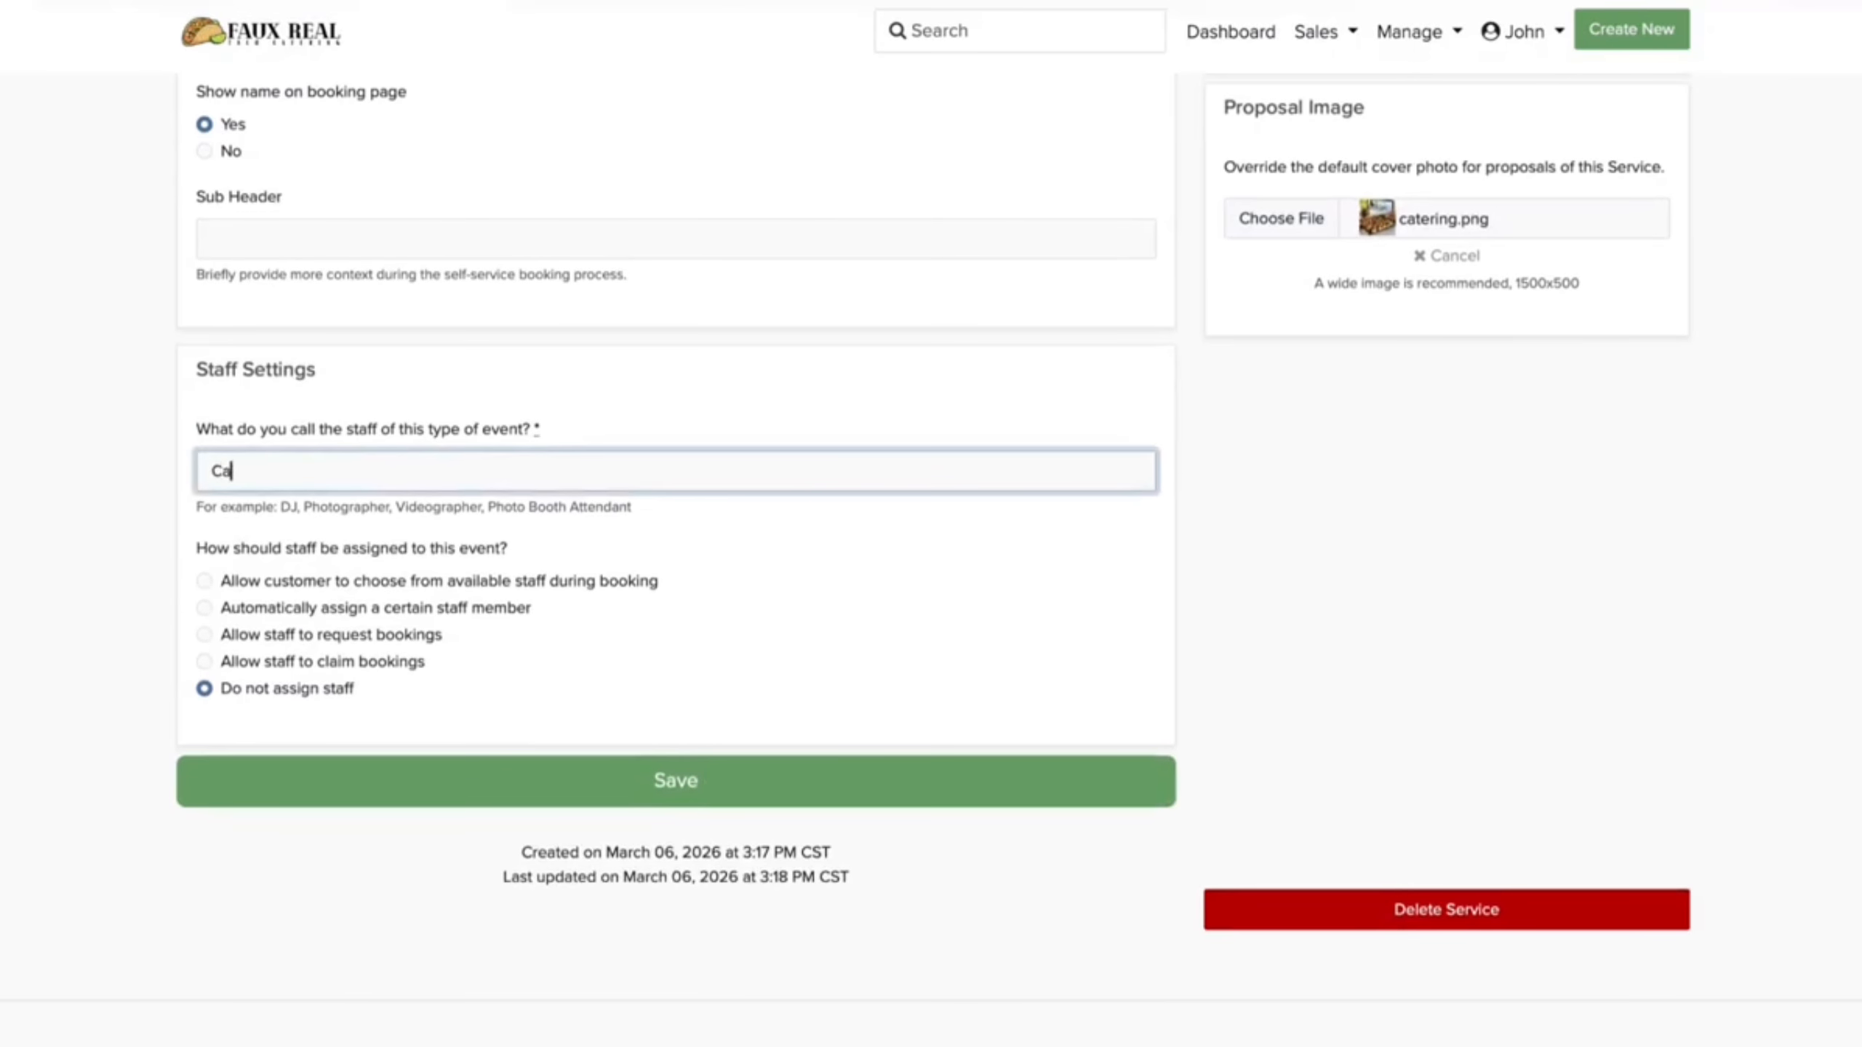
pyautogui.write('tering Assistant')
pyautogui.click(205, 662)
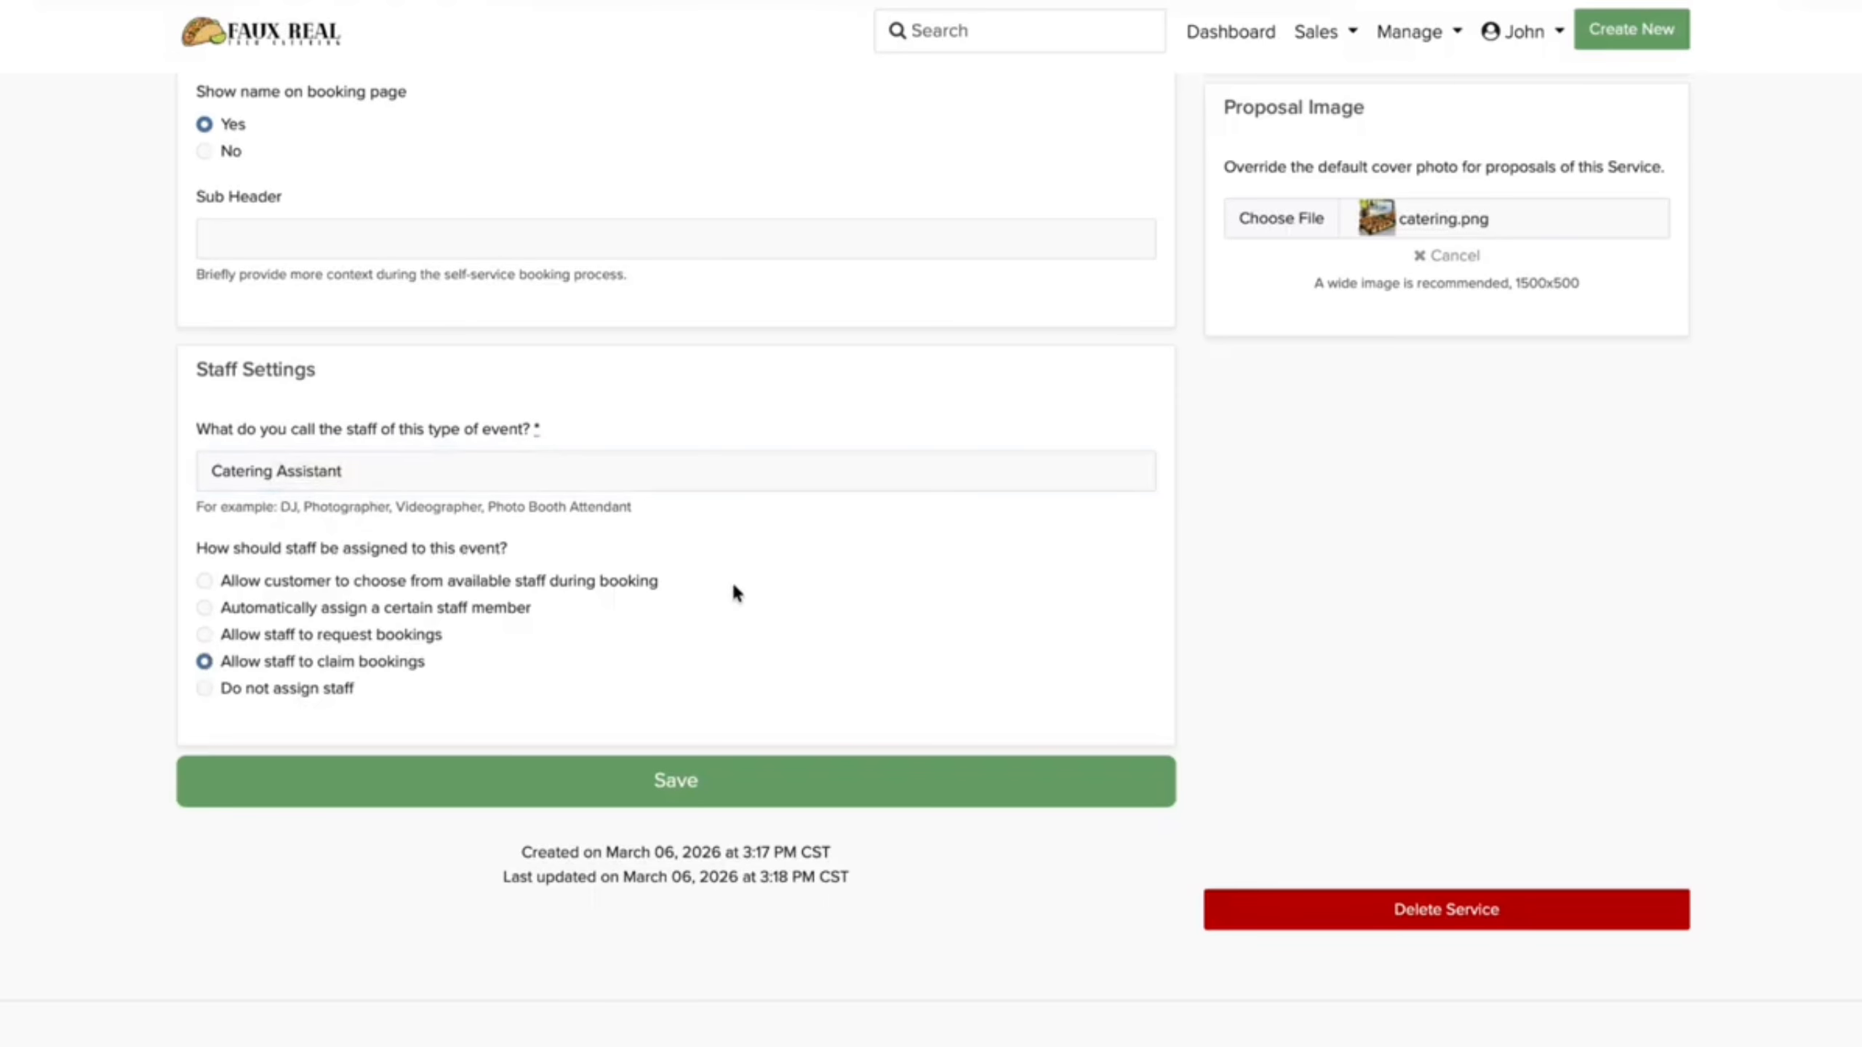
# Step: Set the locations label back to Location and save the Catering service
pyautogui.scroll(-3, 735, 591)
pyautogui.scroll(12, 739, 593)
pyautogui.click(825, 516)
pyautogui.click(768, 697)
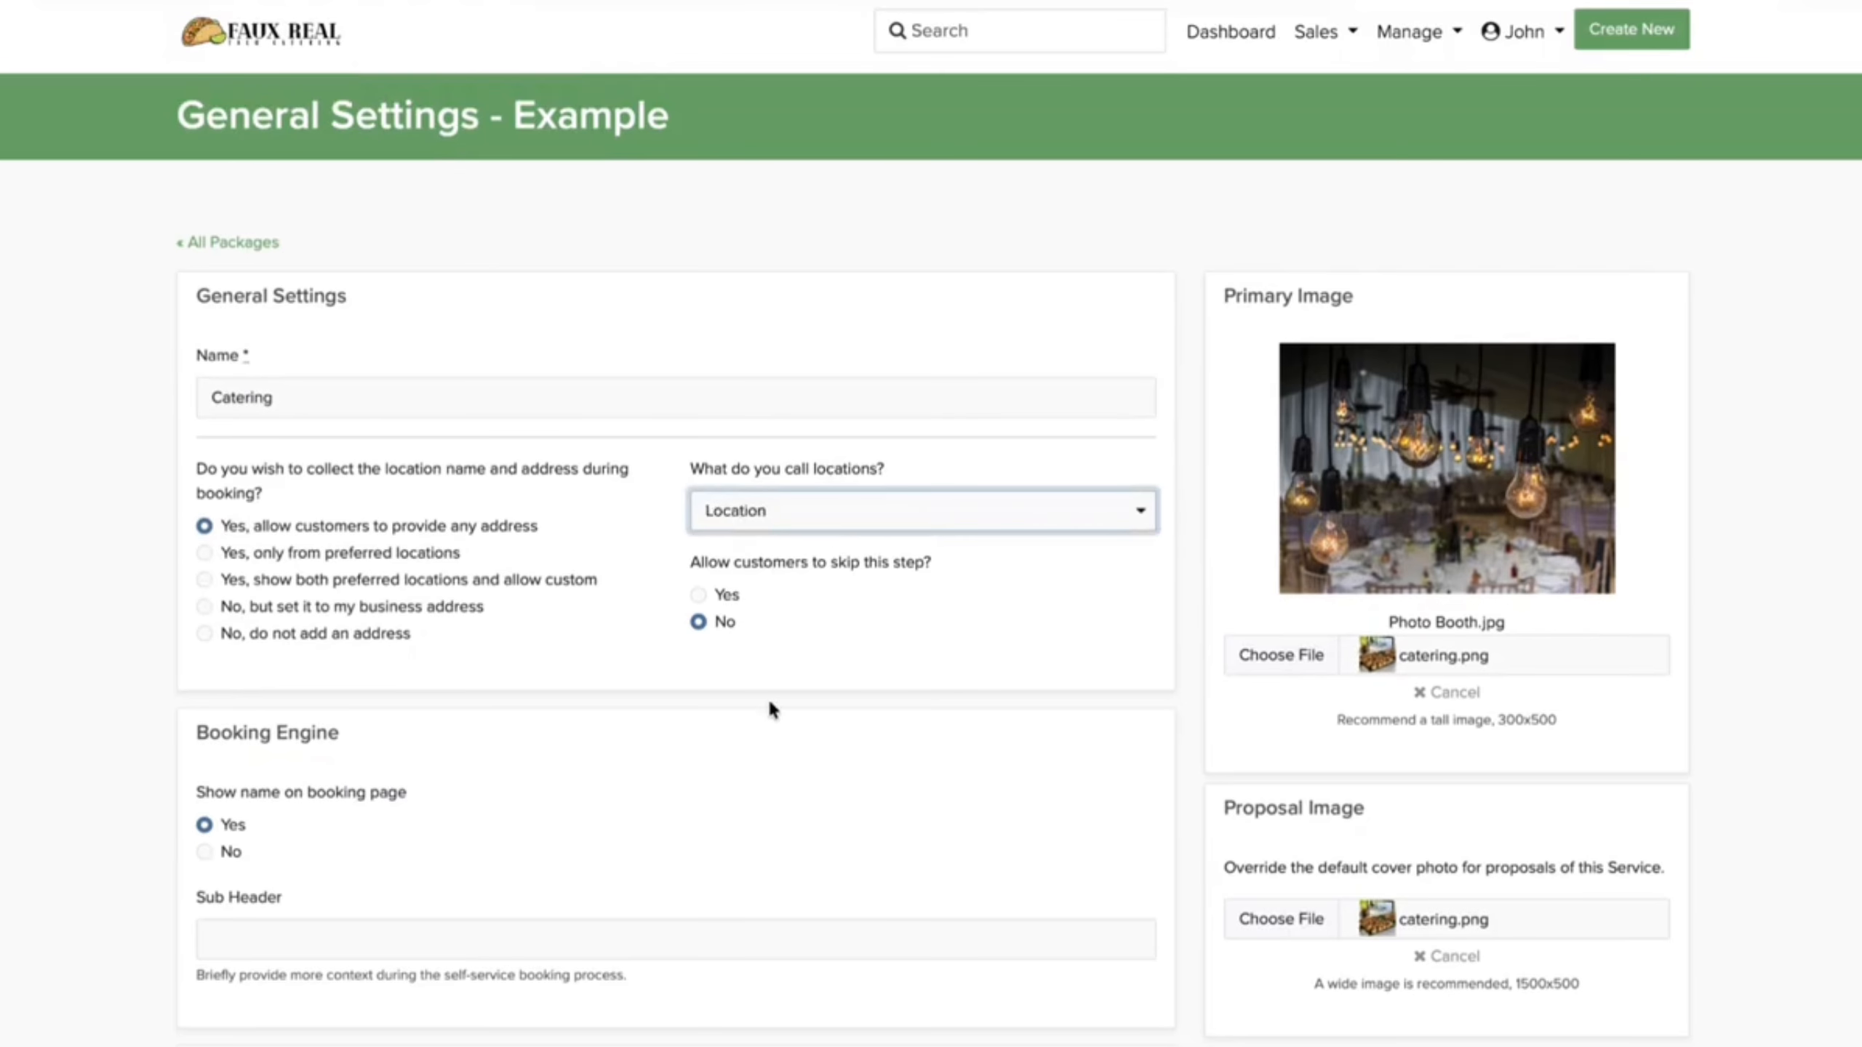
pyautogui.scroll(-15, 768, 705)
pyautogui.click(798, 458)
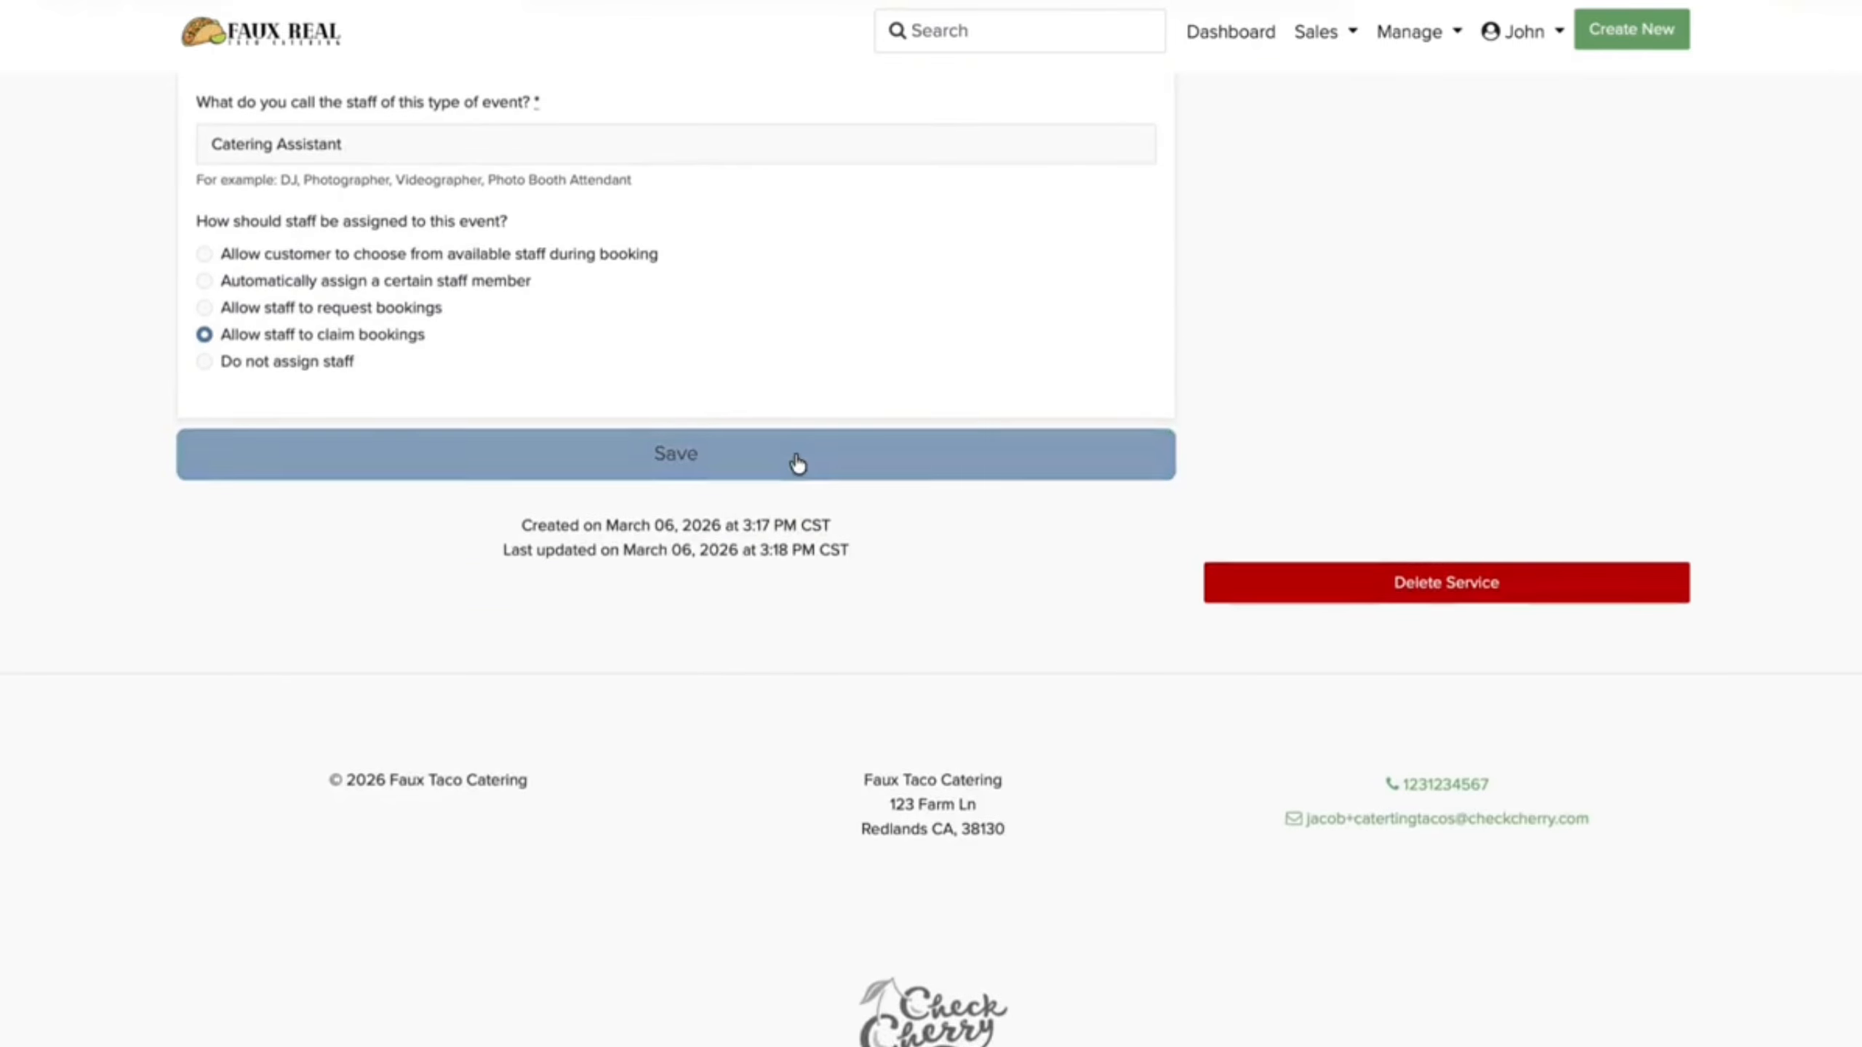
pyautogui.scroll(-3, 794, 491)
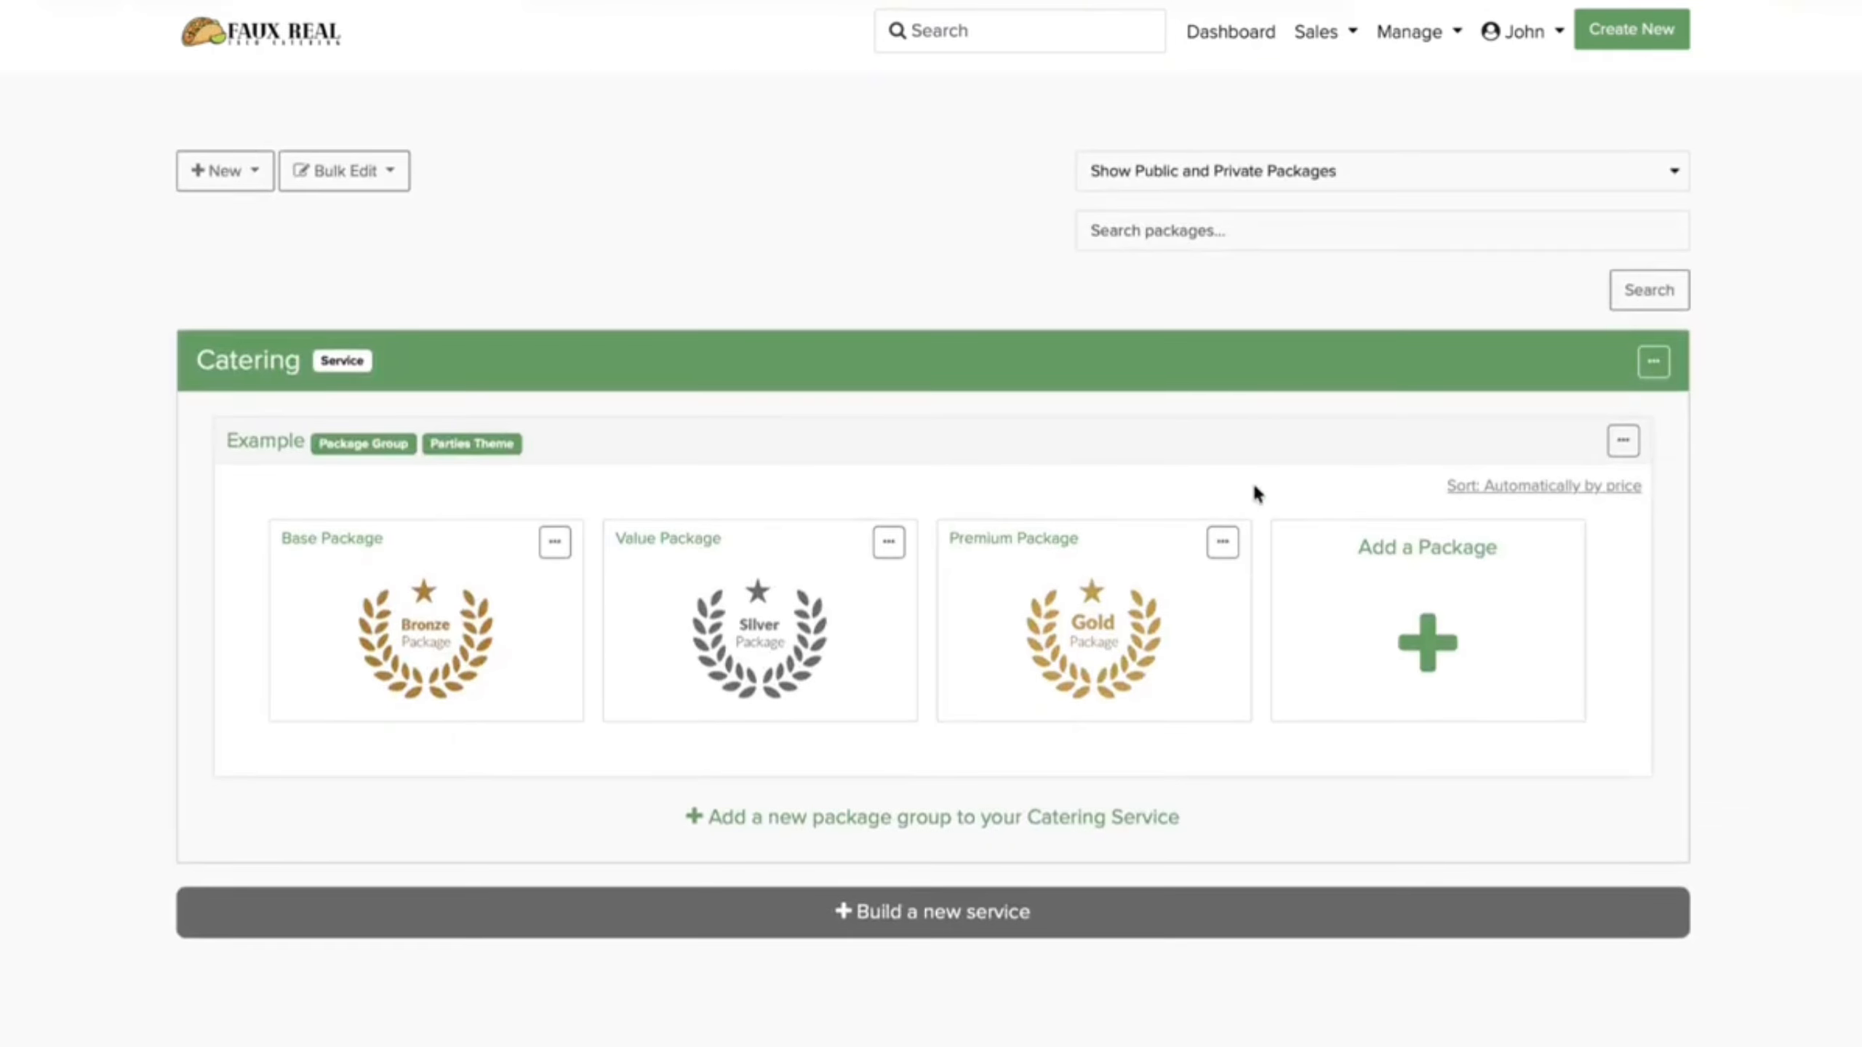
# Step: Rename the Example package group to Our Options
pyautogui.click(1623, 441)
pyautogui.click(1516, 483)
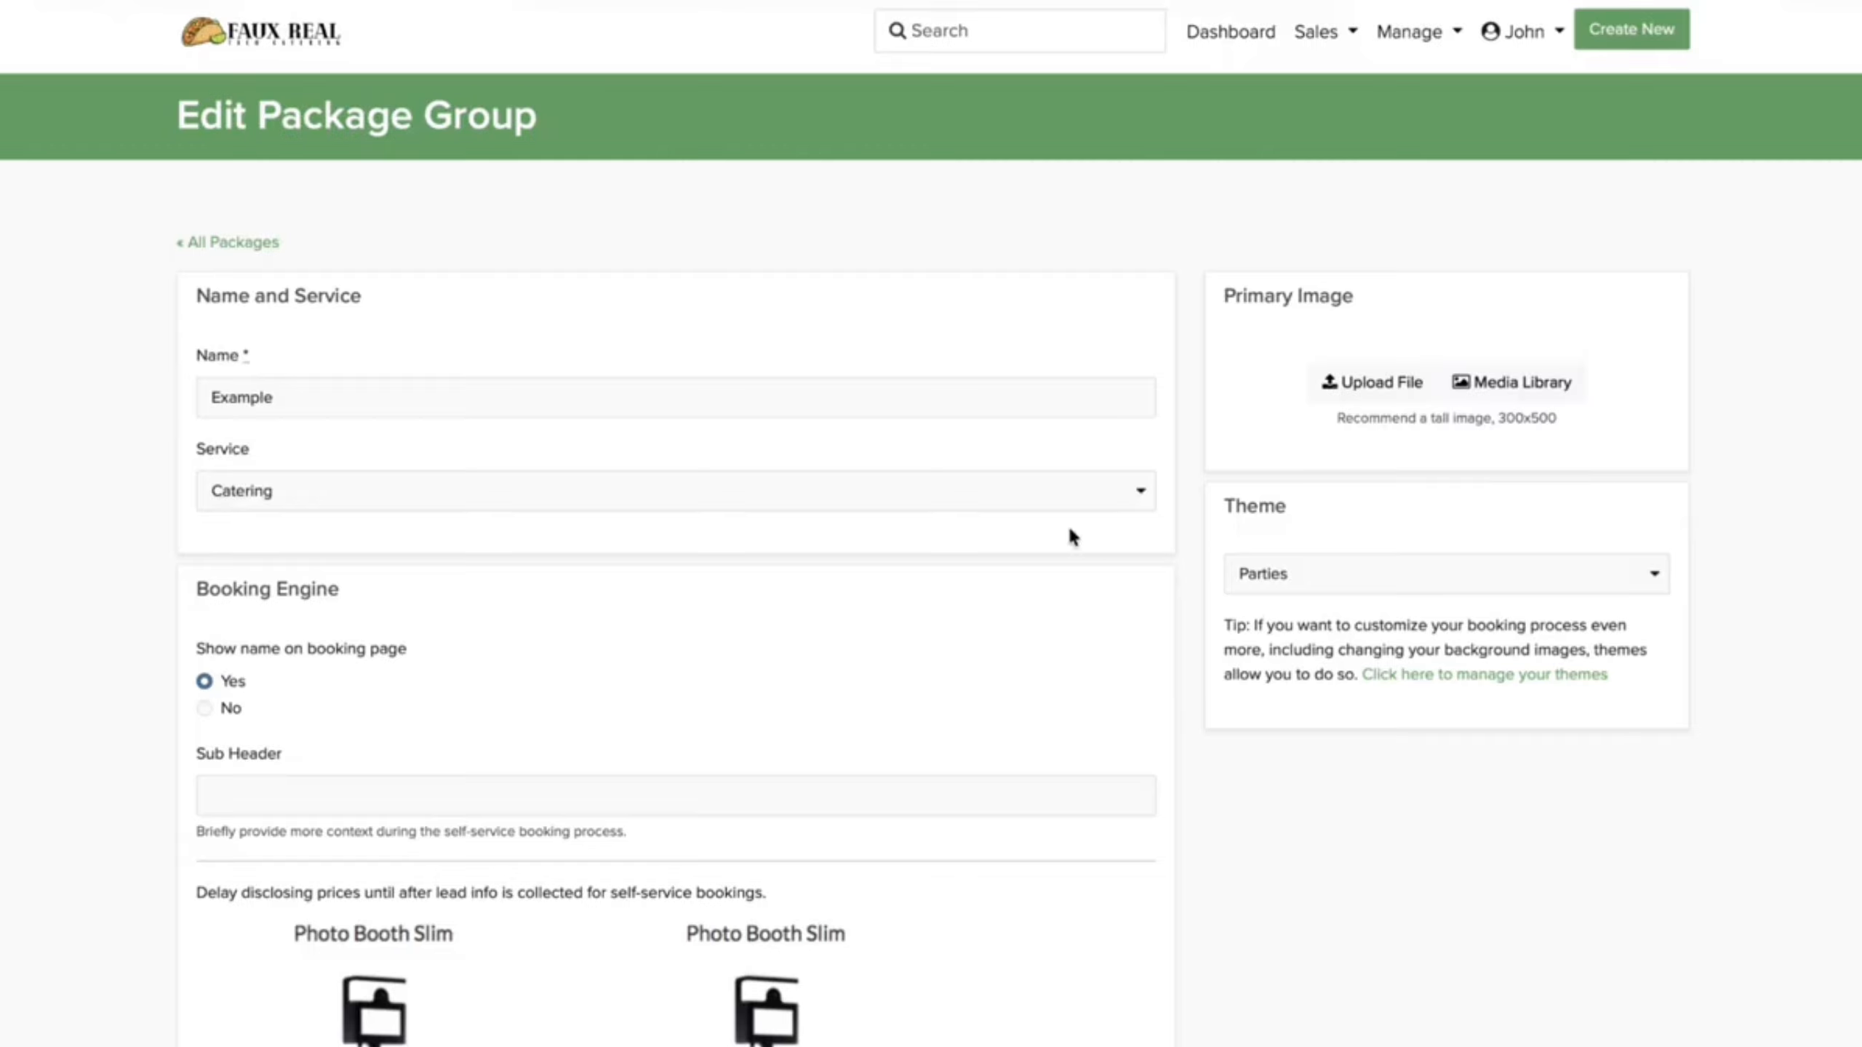
pyautogui.doubleClick(790, 398)
pyautogui.write('Our Options')
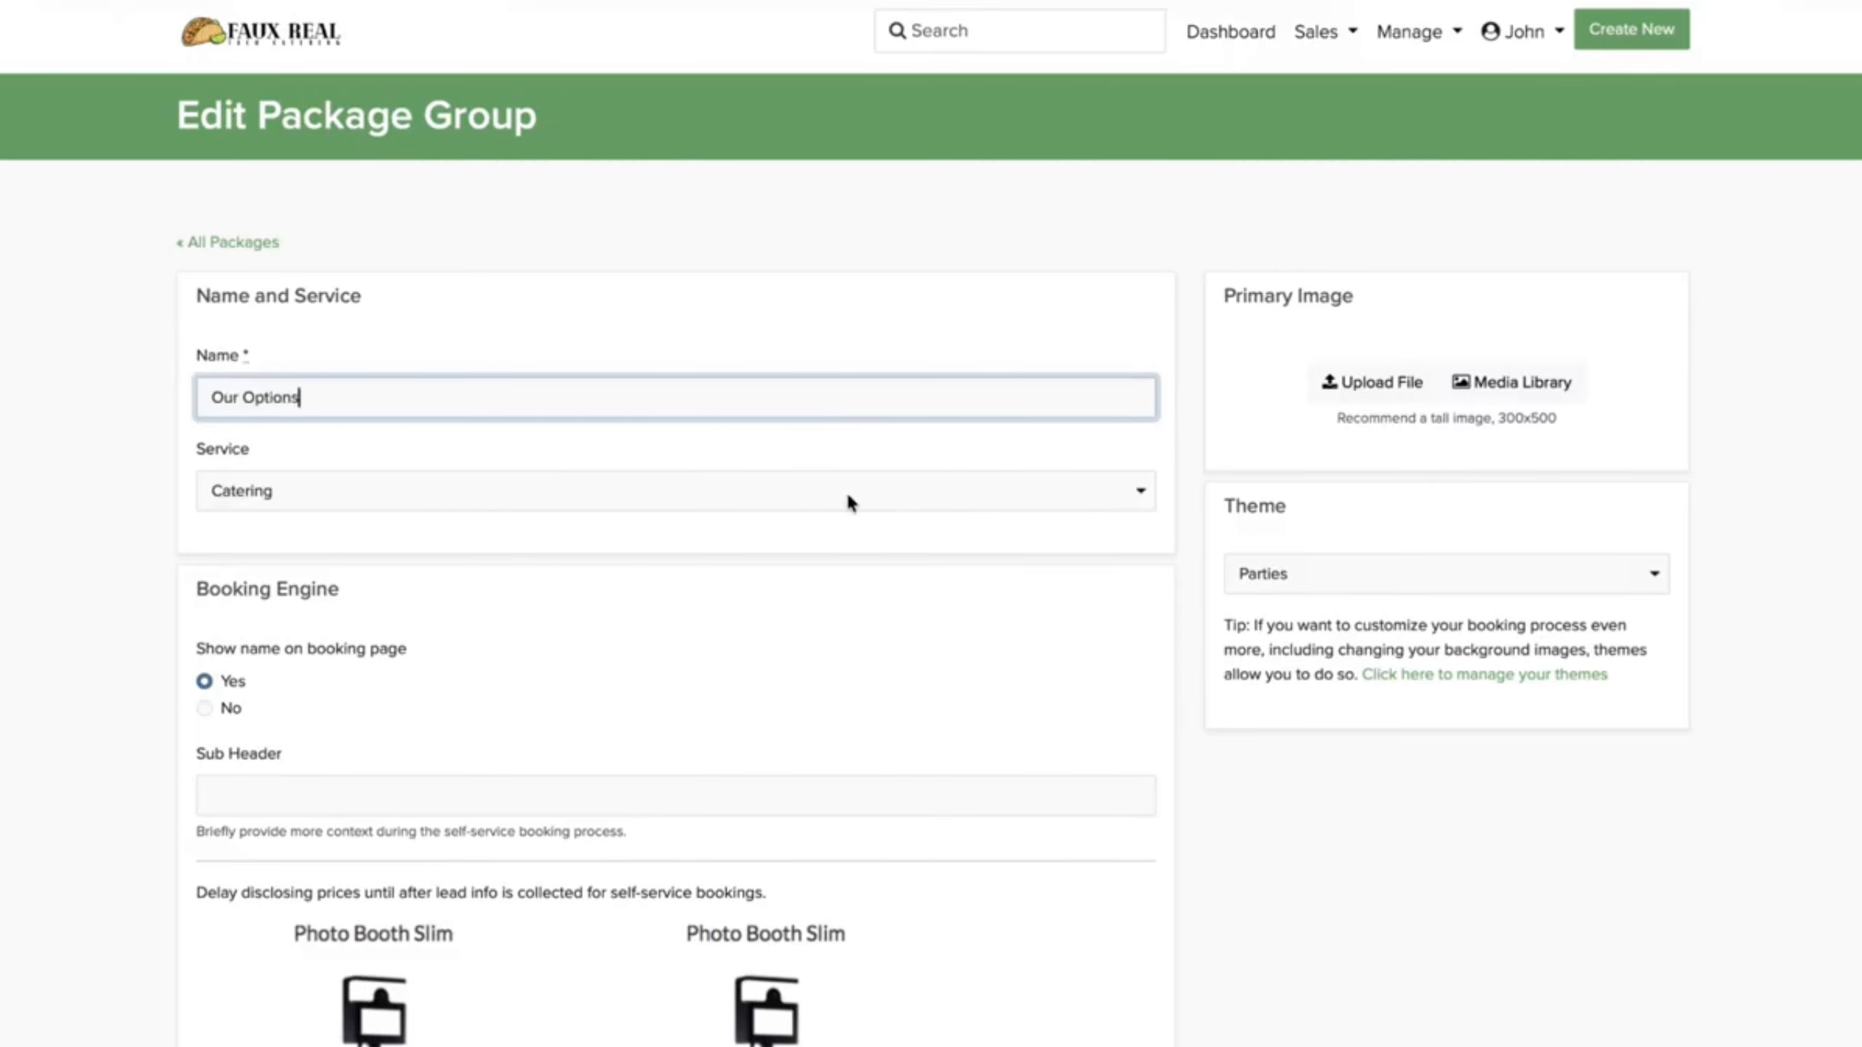
pyautogui.scroll(-5, 799, 712)
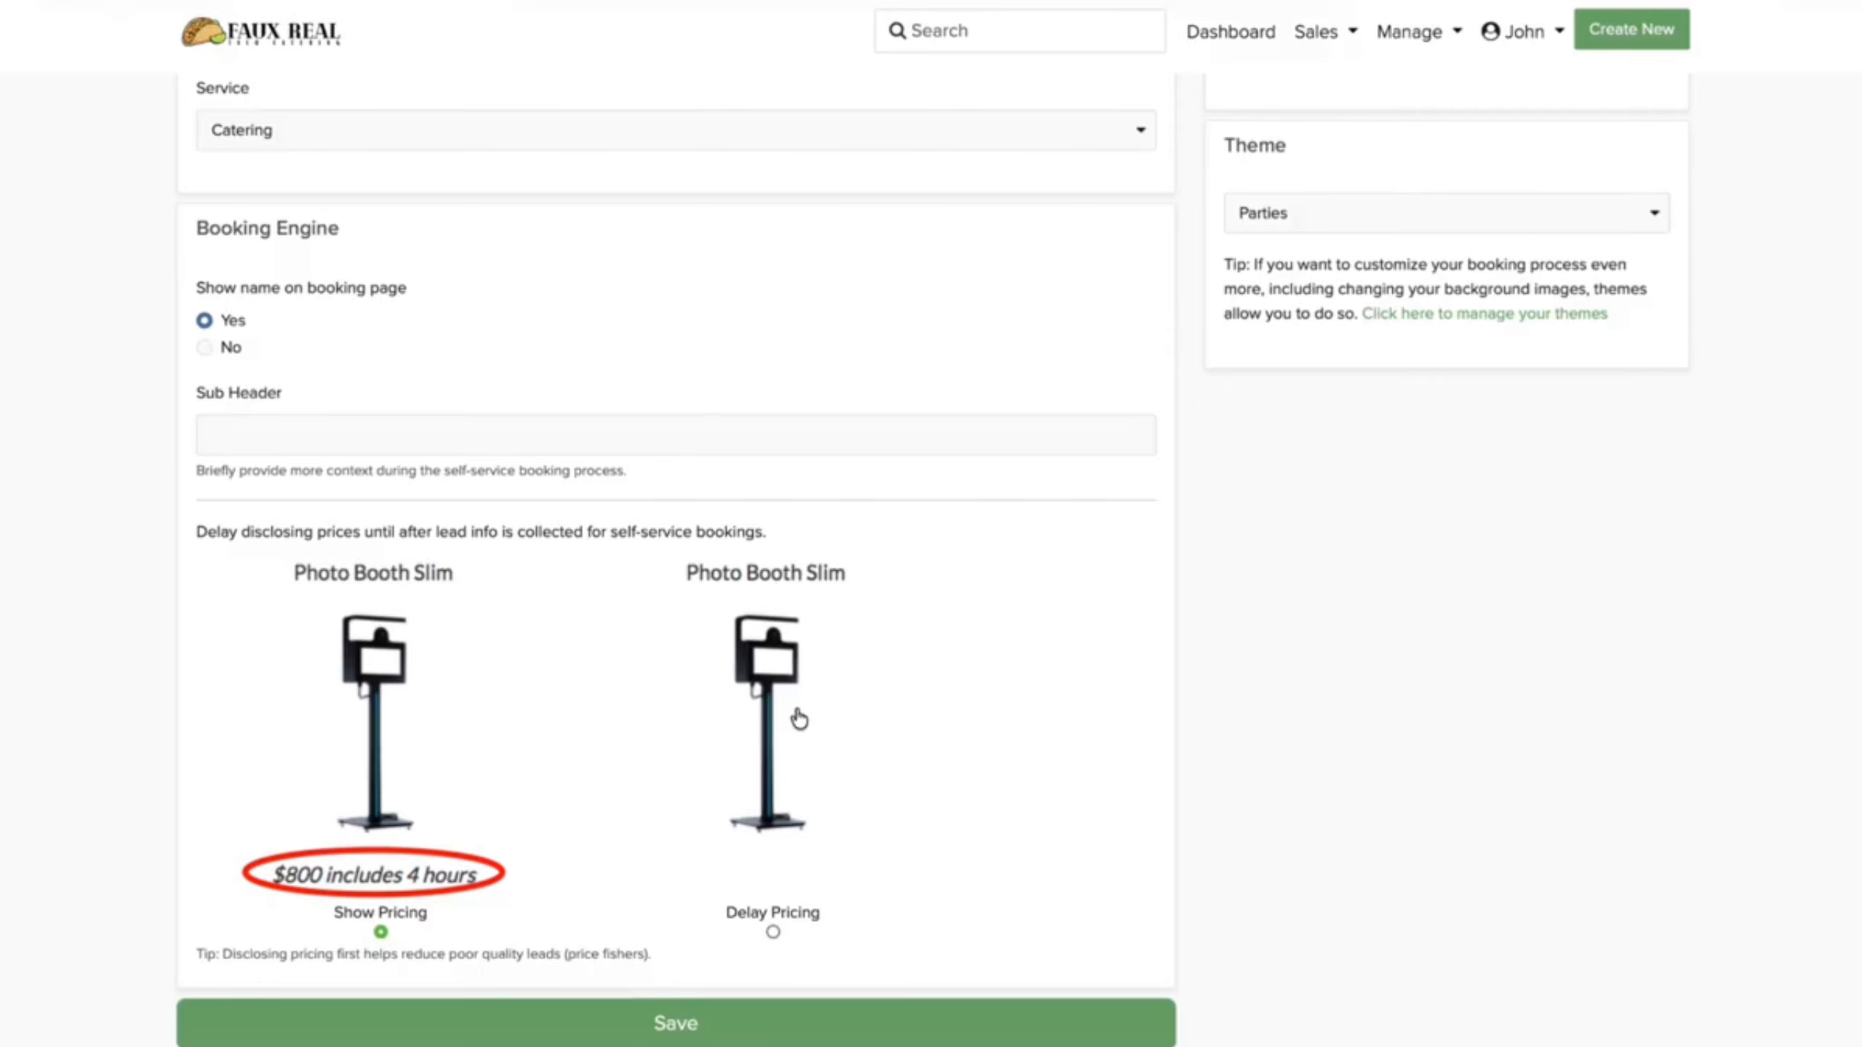
pyautogui.scroll(5, 798, 715)
# Step: Set onsite.png as the group's primary image, save, and return to All Packages
pyautogui.click(1378, 386)
pyautogui.click(1384, 379)
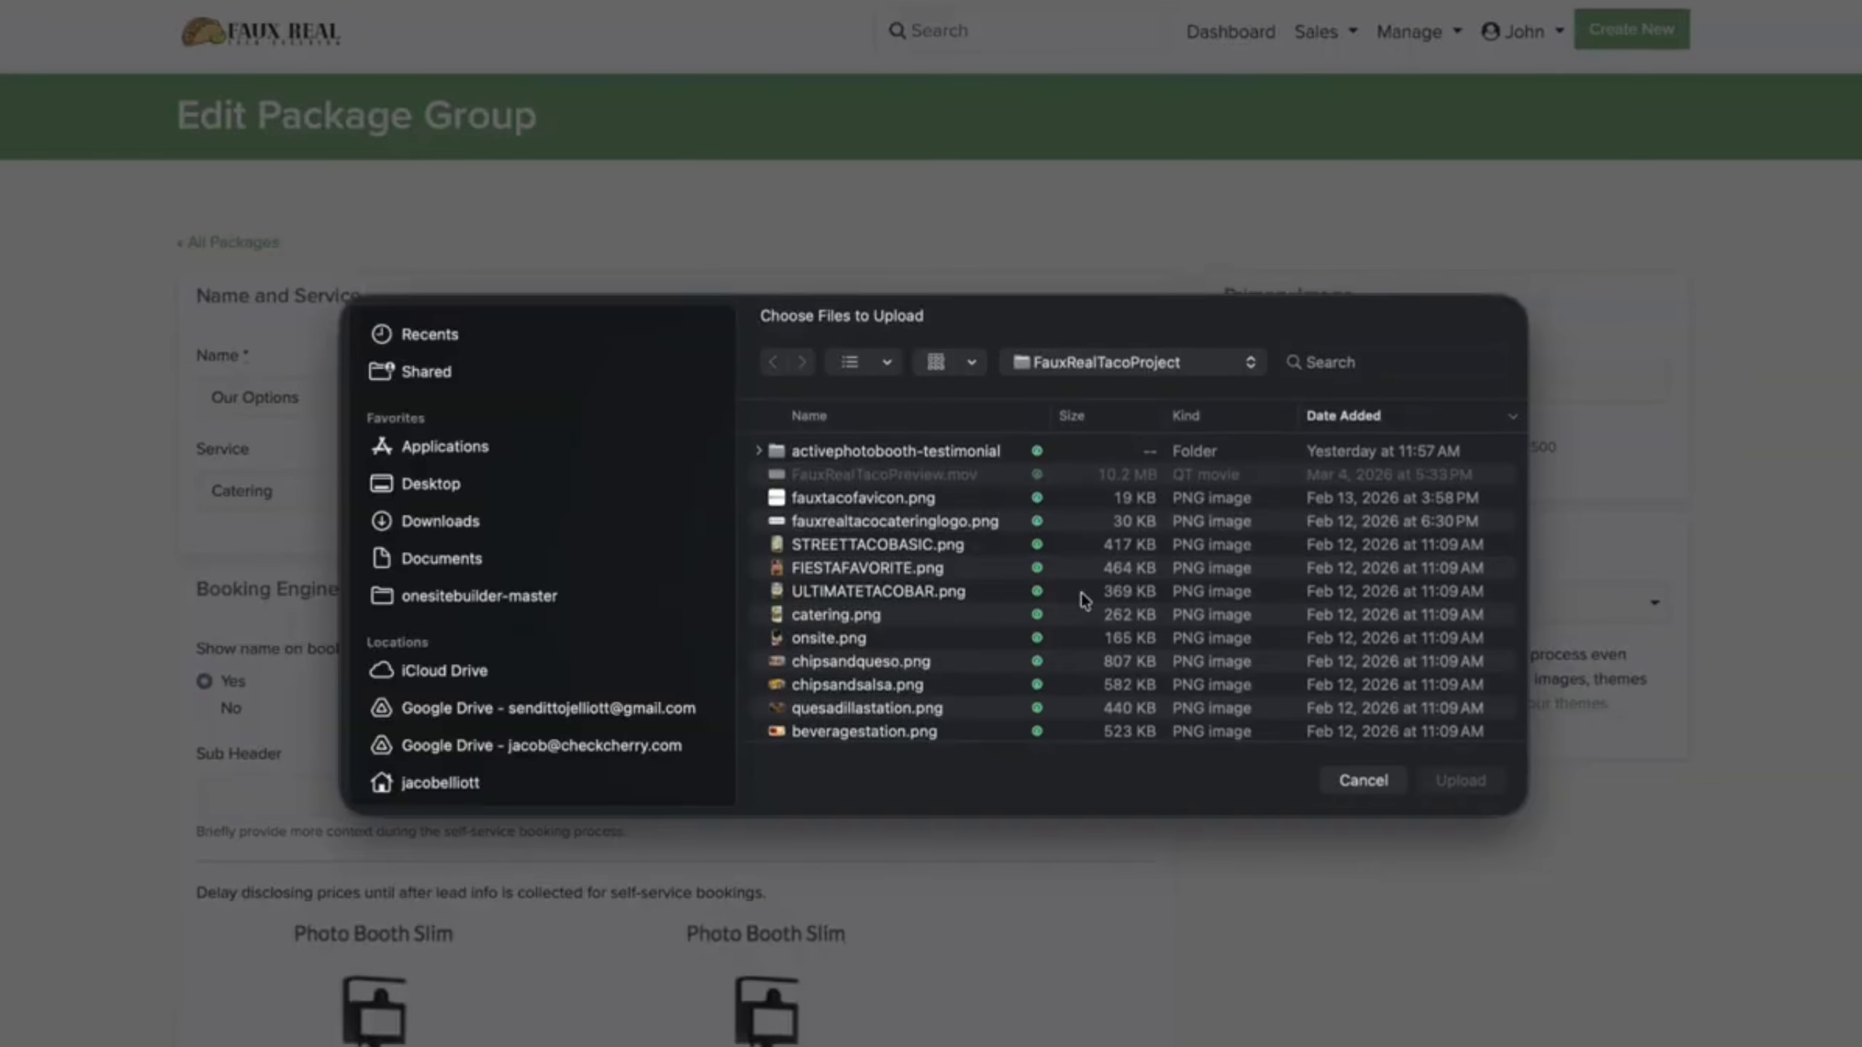
pyautogui.doubleClick(922, 639)
pyautogui.scroll(-8, 1091, 776)
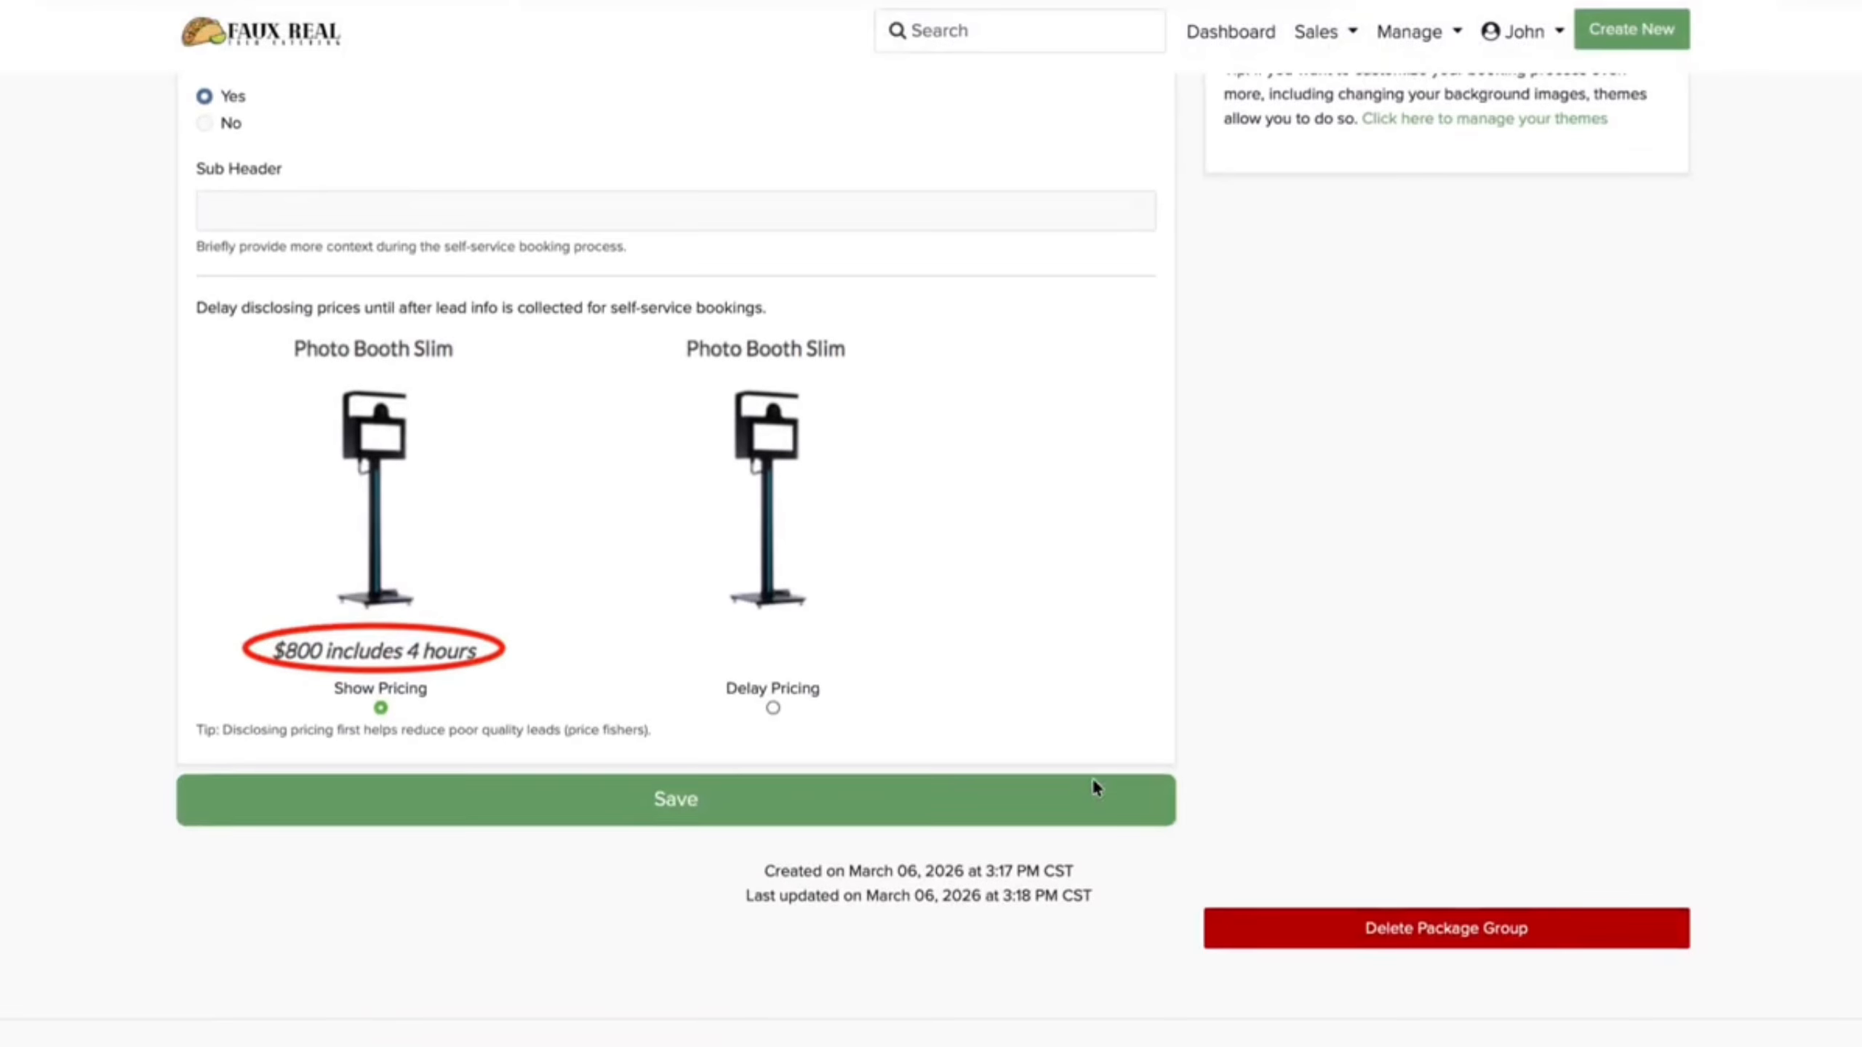
pyautogui.click(1092, 786)
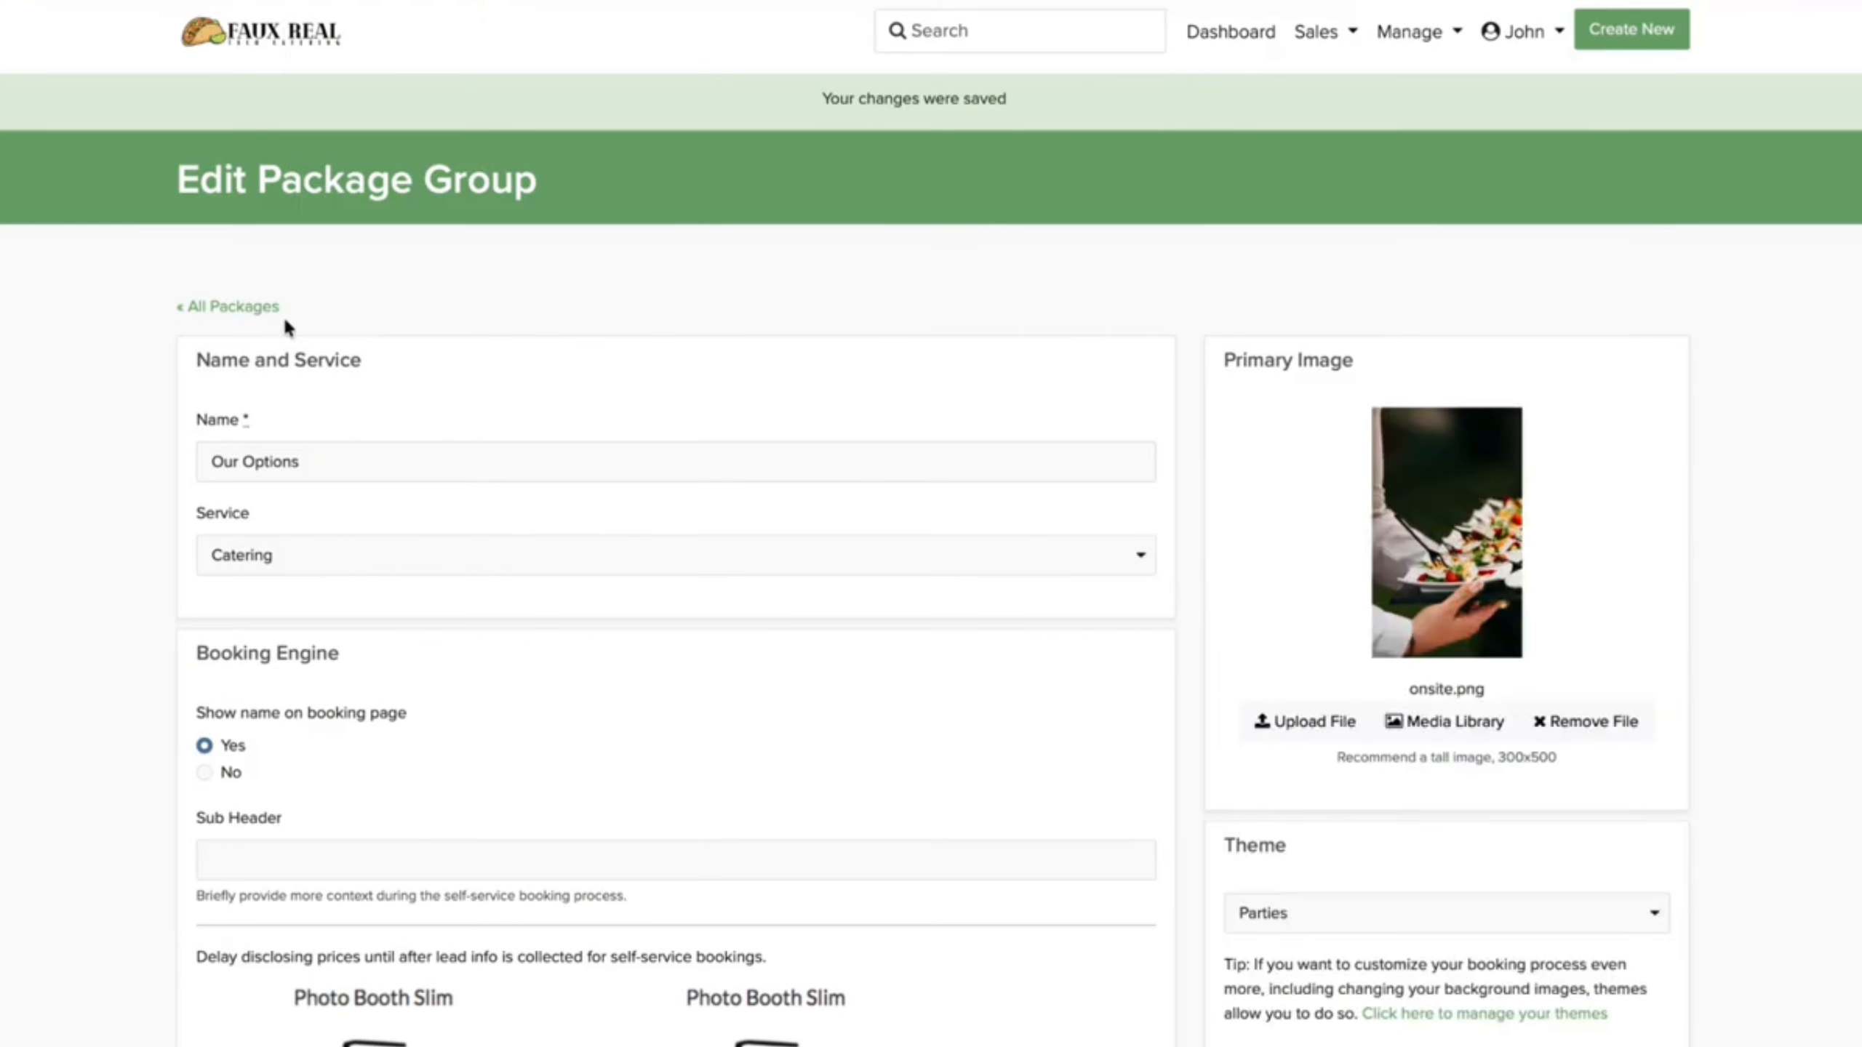
pyautogui.click(264, 308)
pyautogui.scroll(-4, 631, 512)
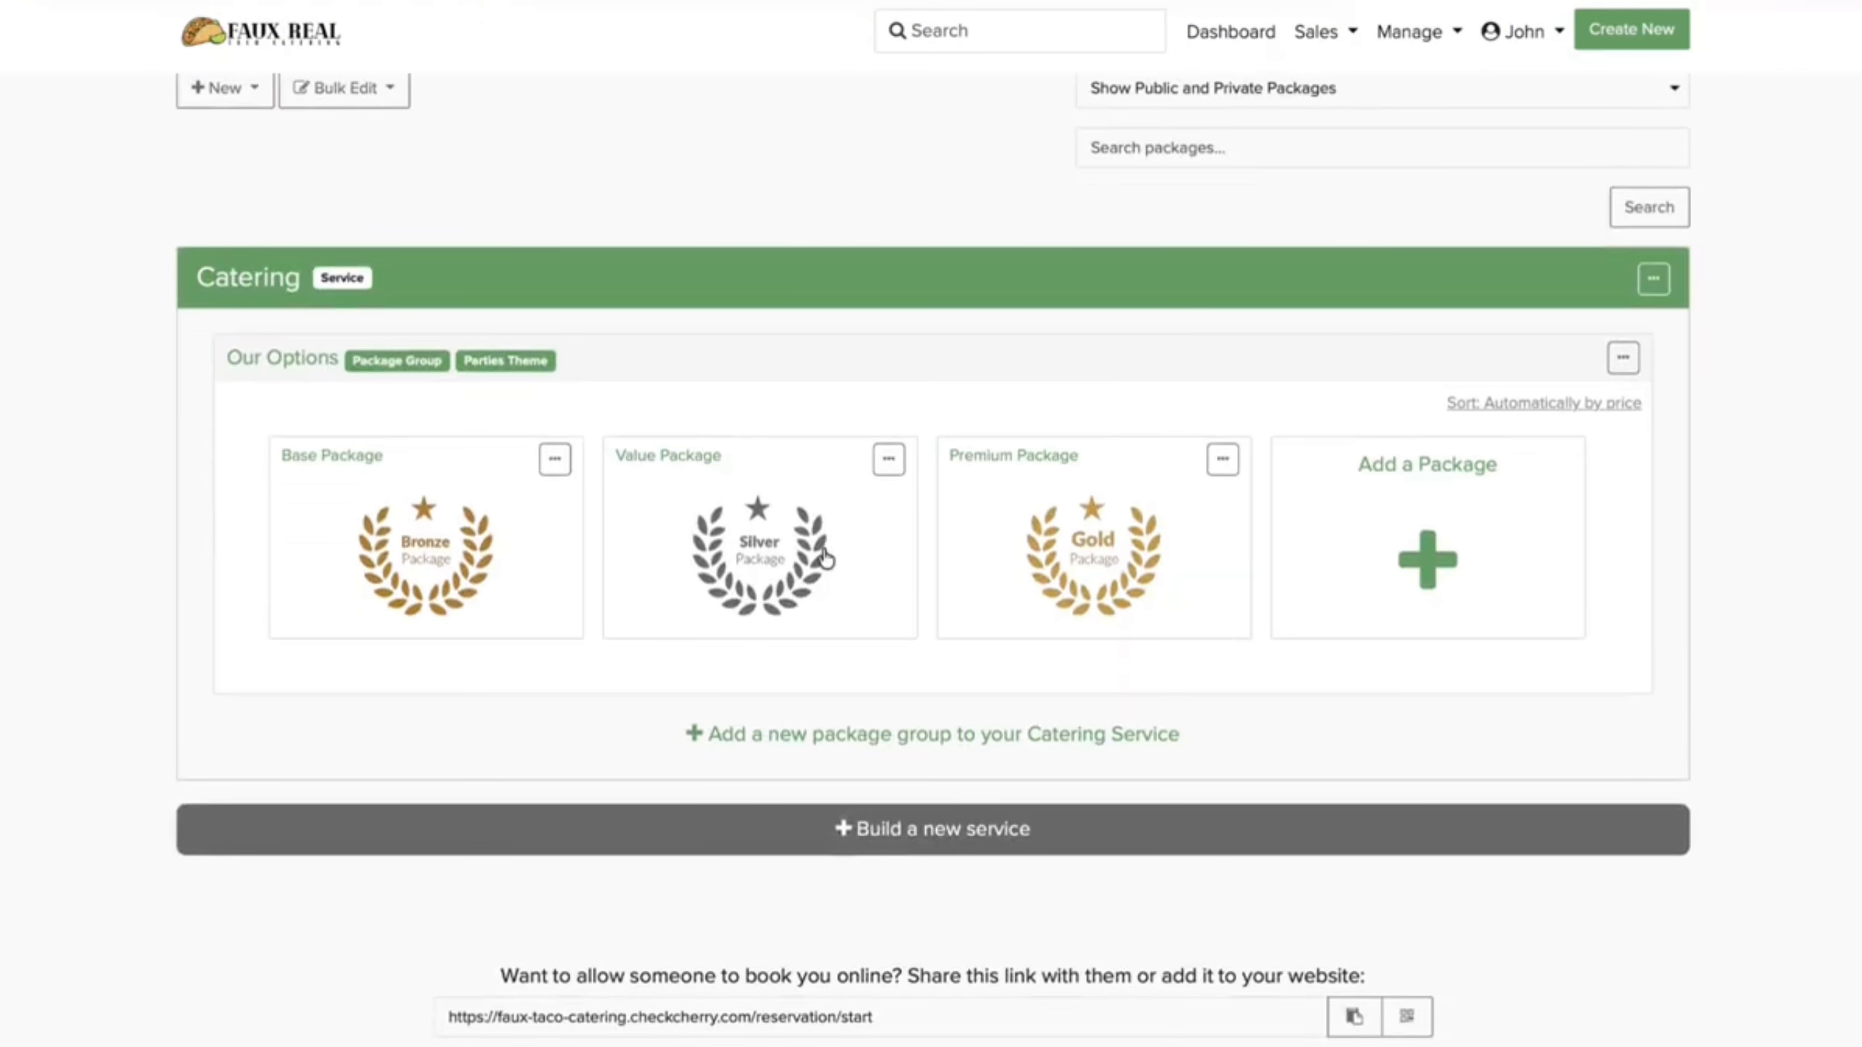
# Step: Open the Base Package's general details and retitle it Street Taco Basic
pyautogui.click(554, 458)
pyautogui.click(504, 489)
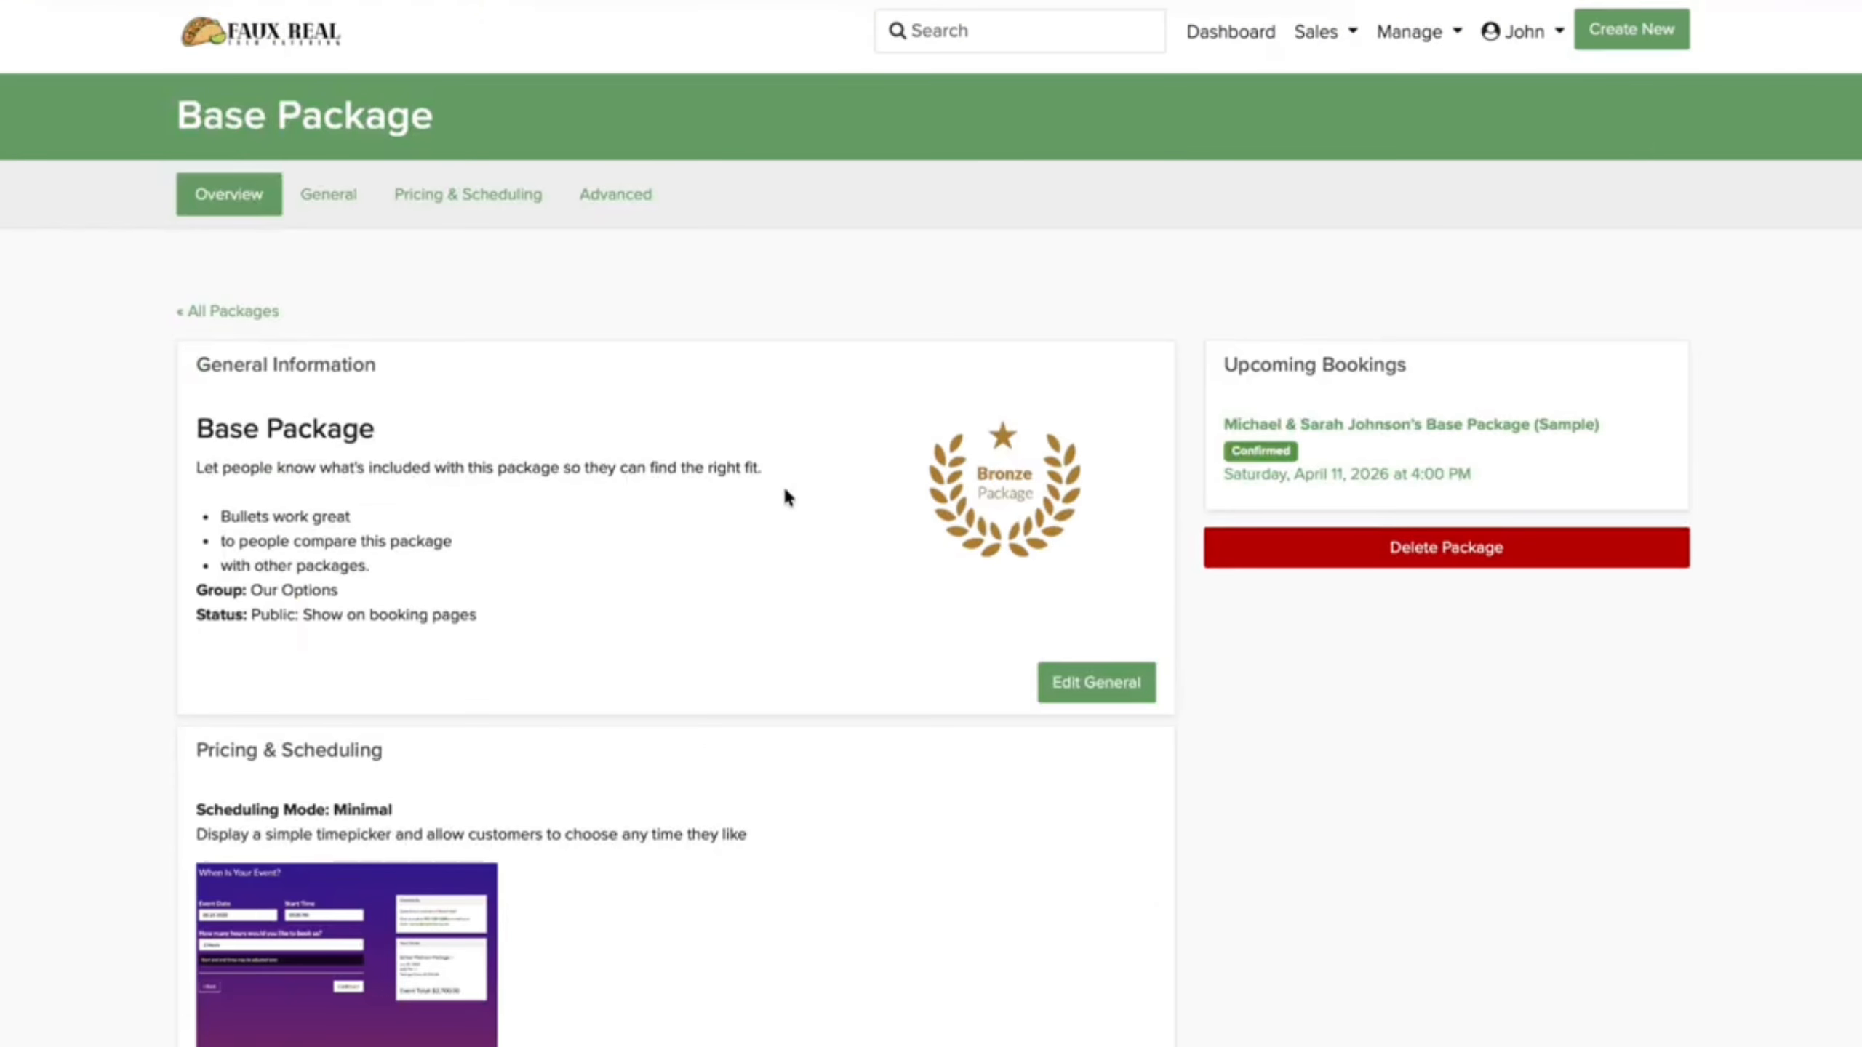
pyautogui.click(1086, 645)
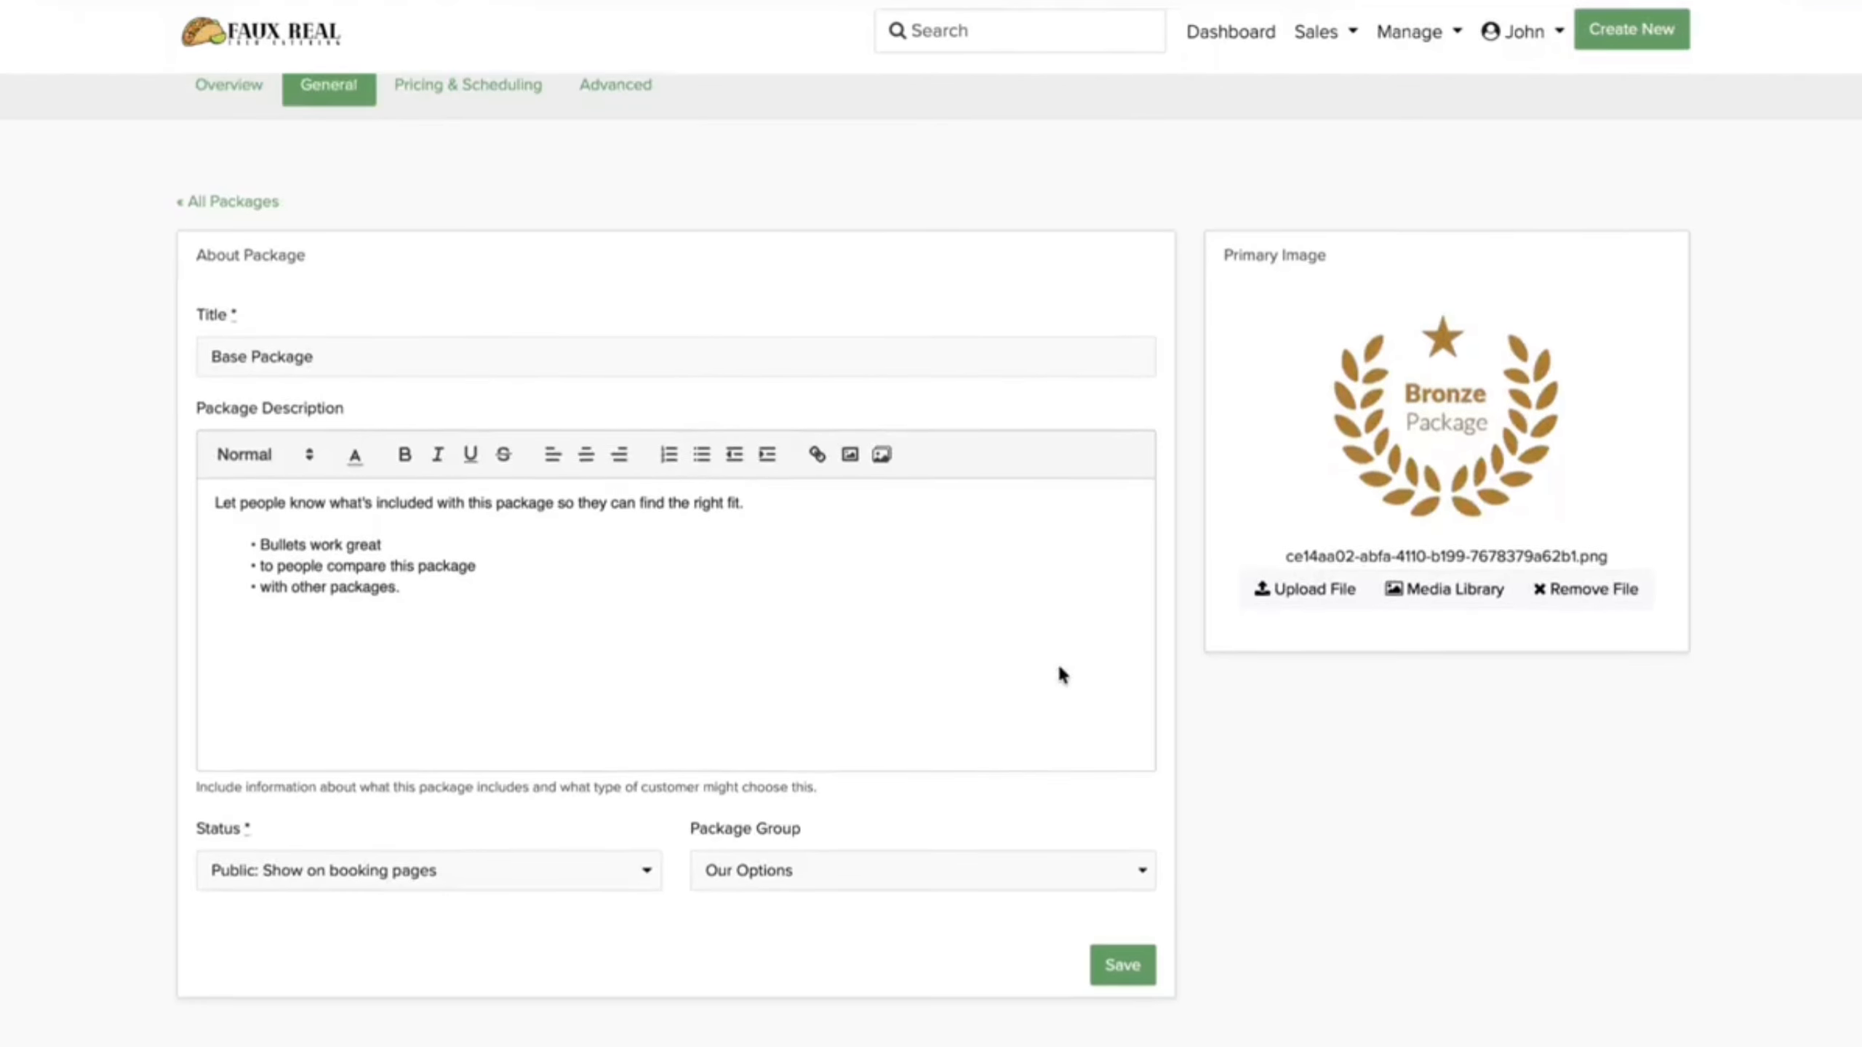
pyautogui.scroll(-1, 1062, 674)
pyautogui.tripleClick(624, 337)
pyautogui.write('Street Taco Basic')
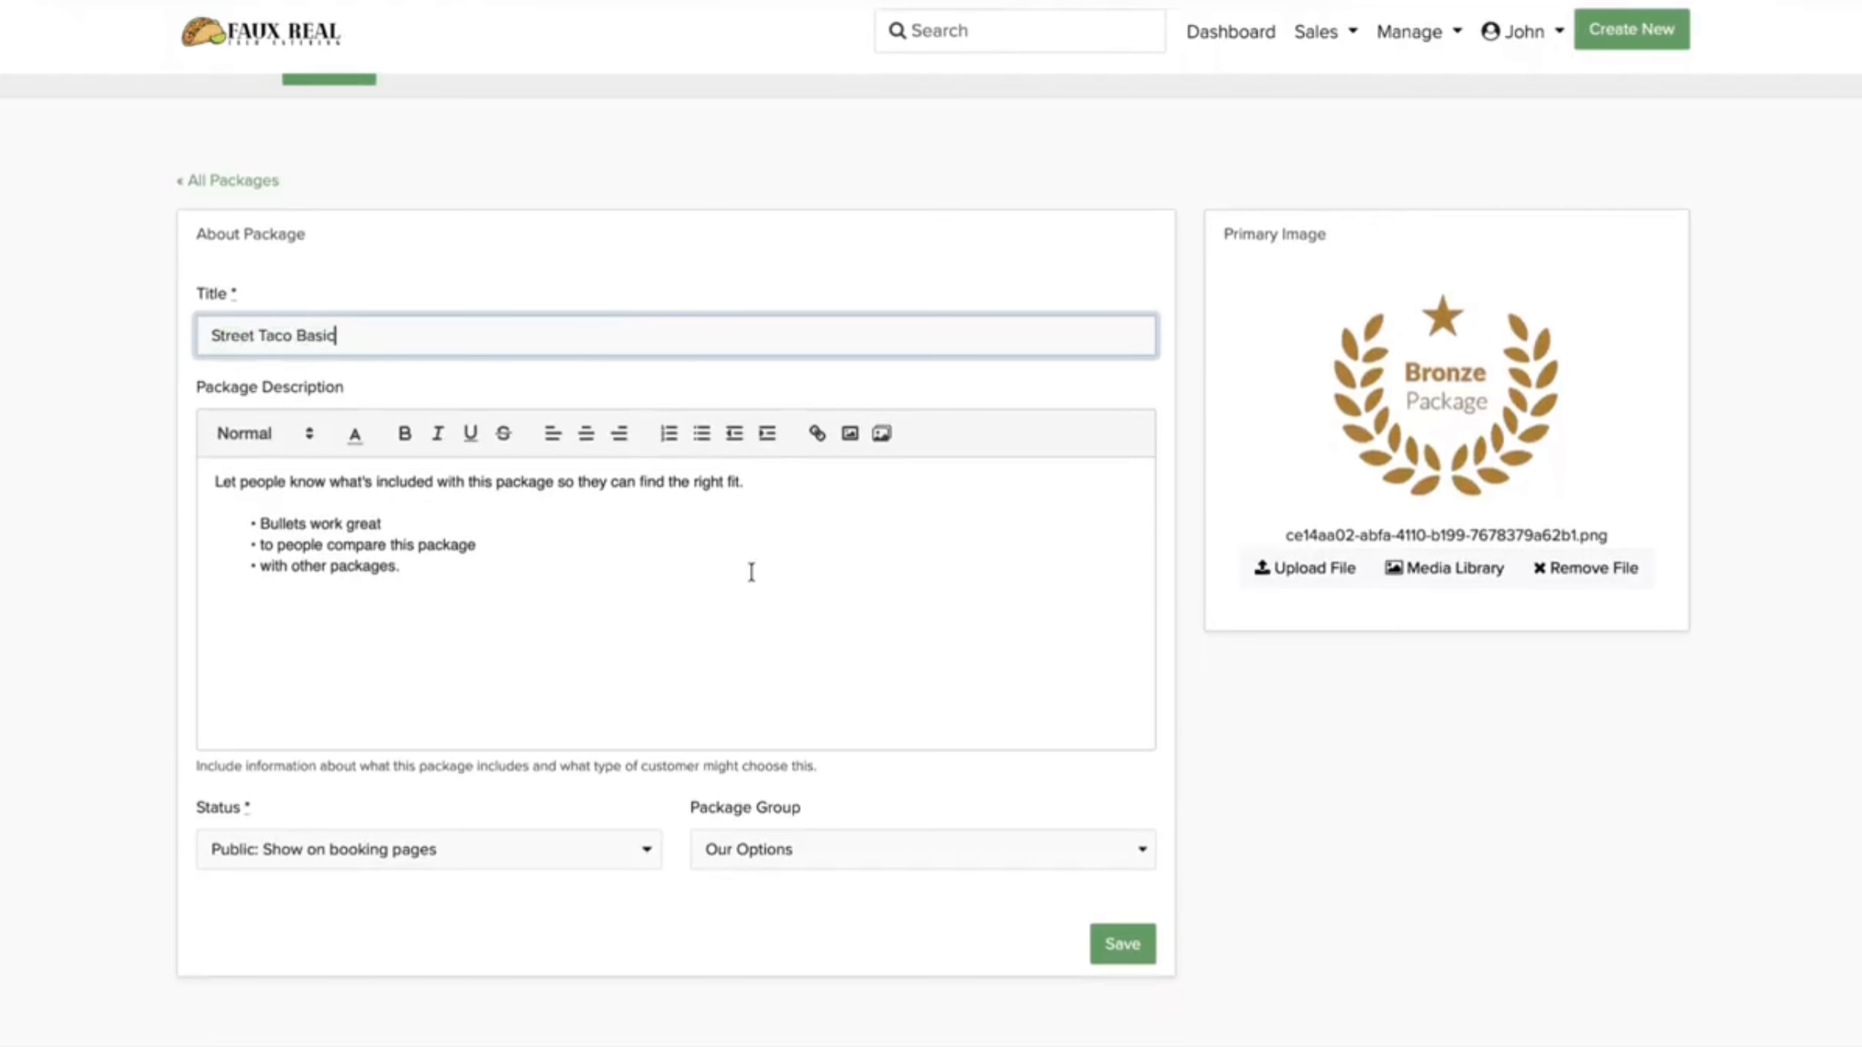
# Step: Replace the package description with the pasted new text
pyautogui.click(751, 572)
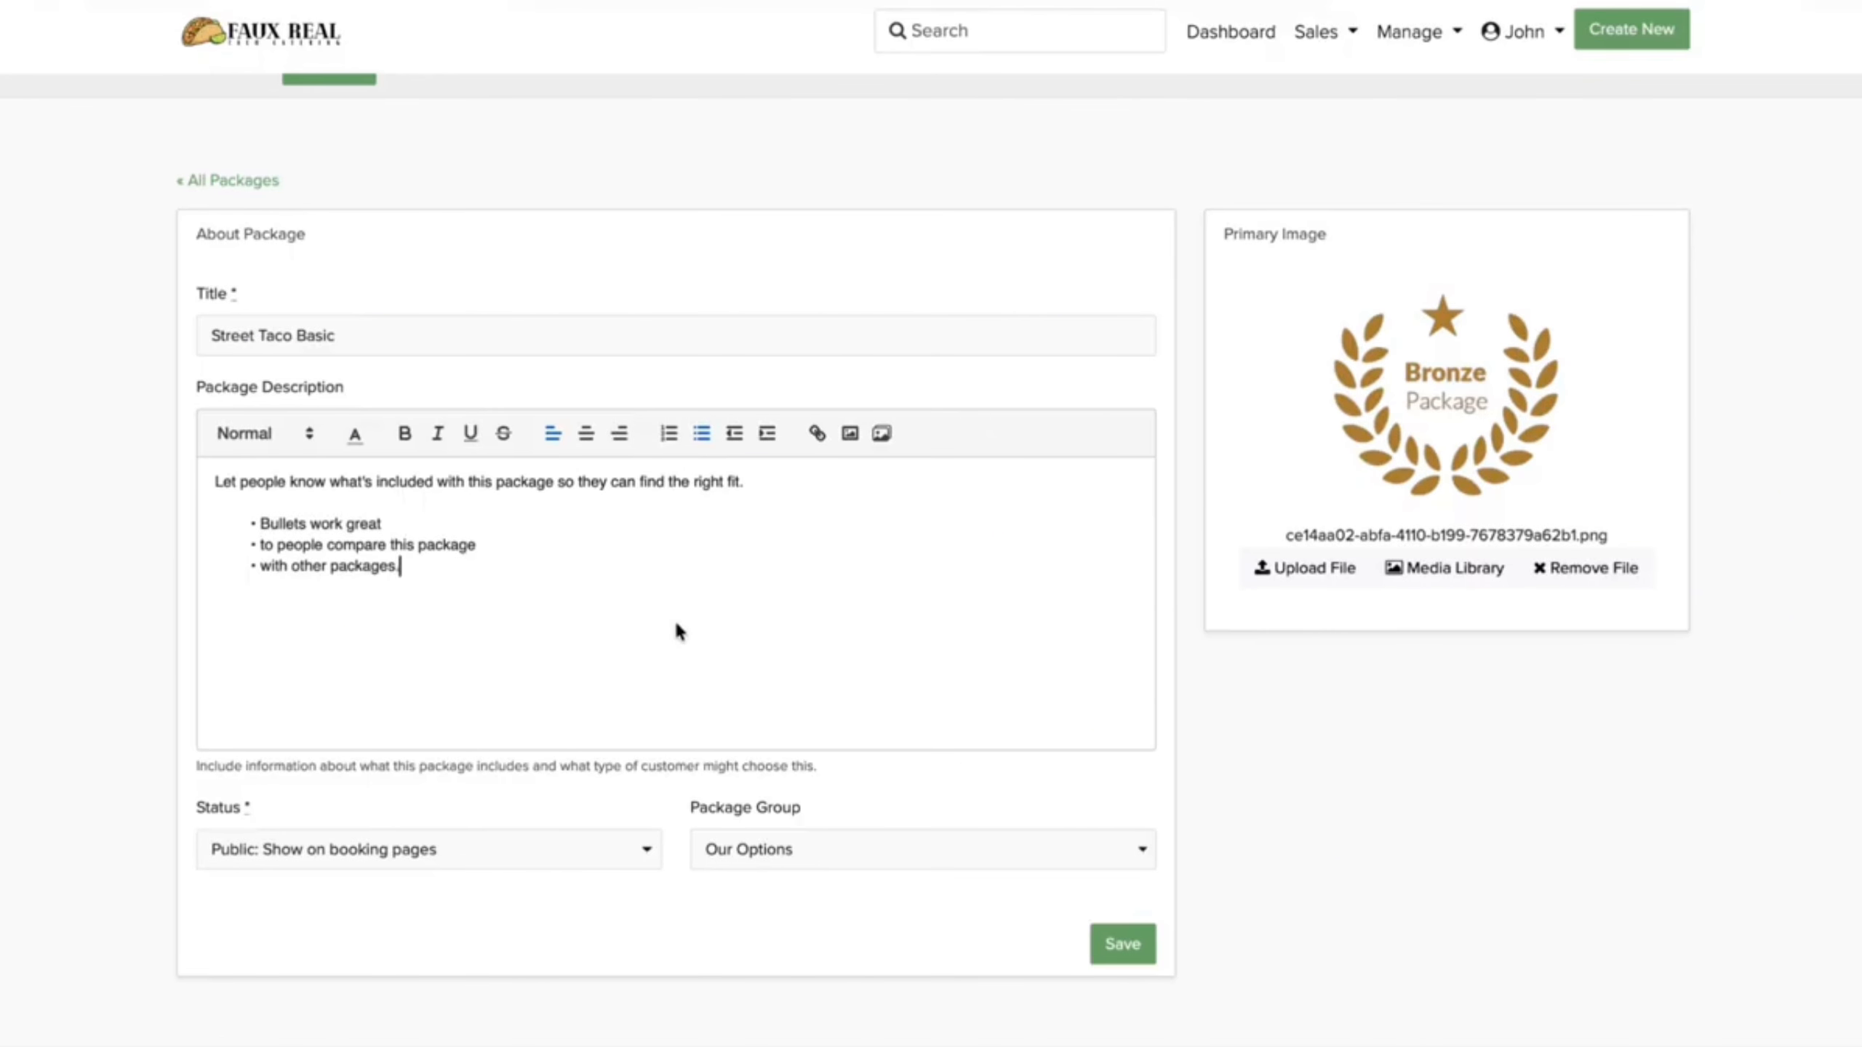
pyautogui.click(443, 566)
pyautogui.moveTo(410, 569); pyautogui.dragTo(201, 482)
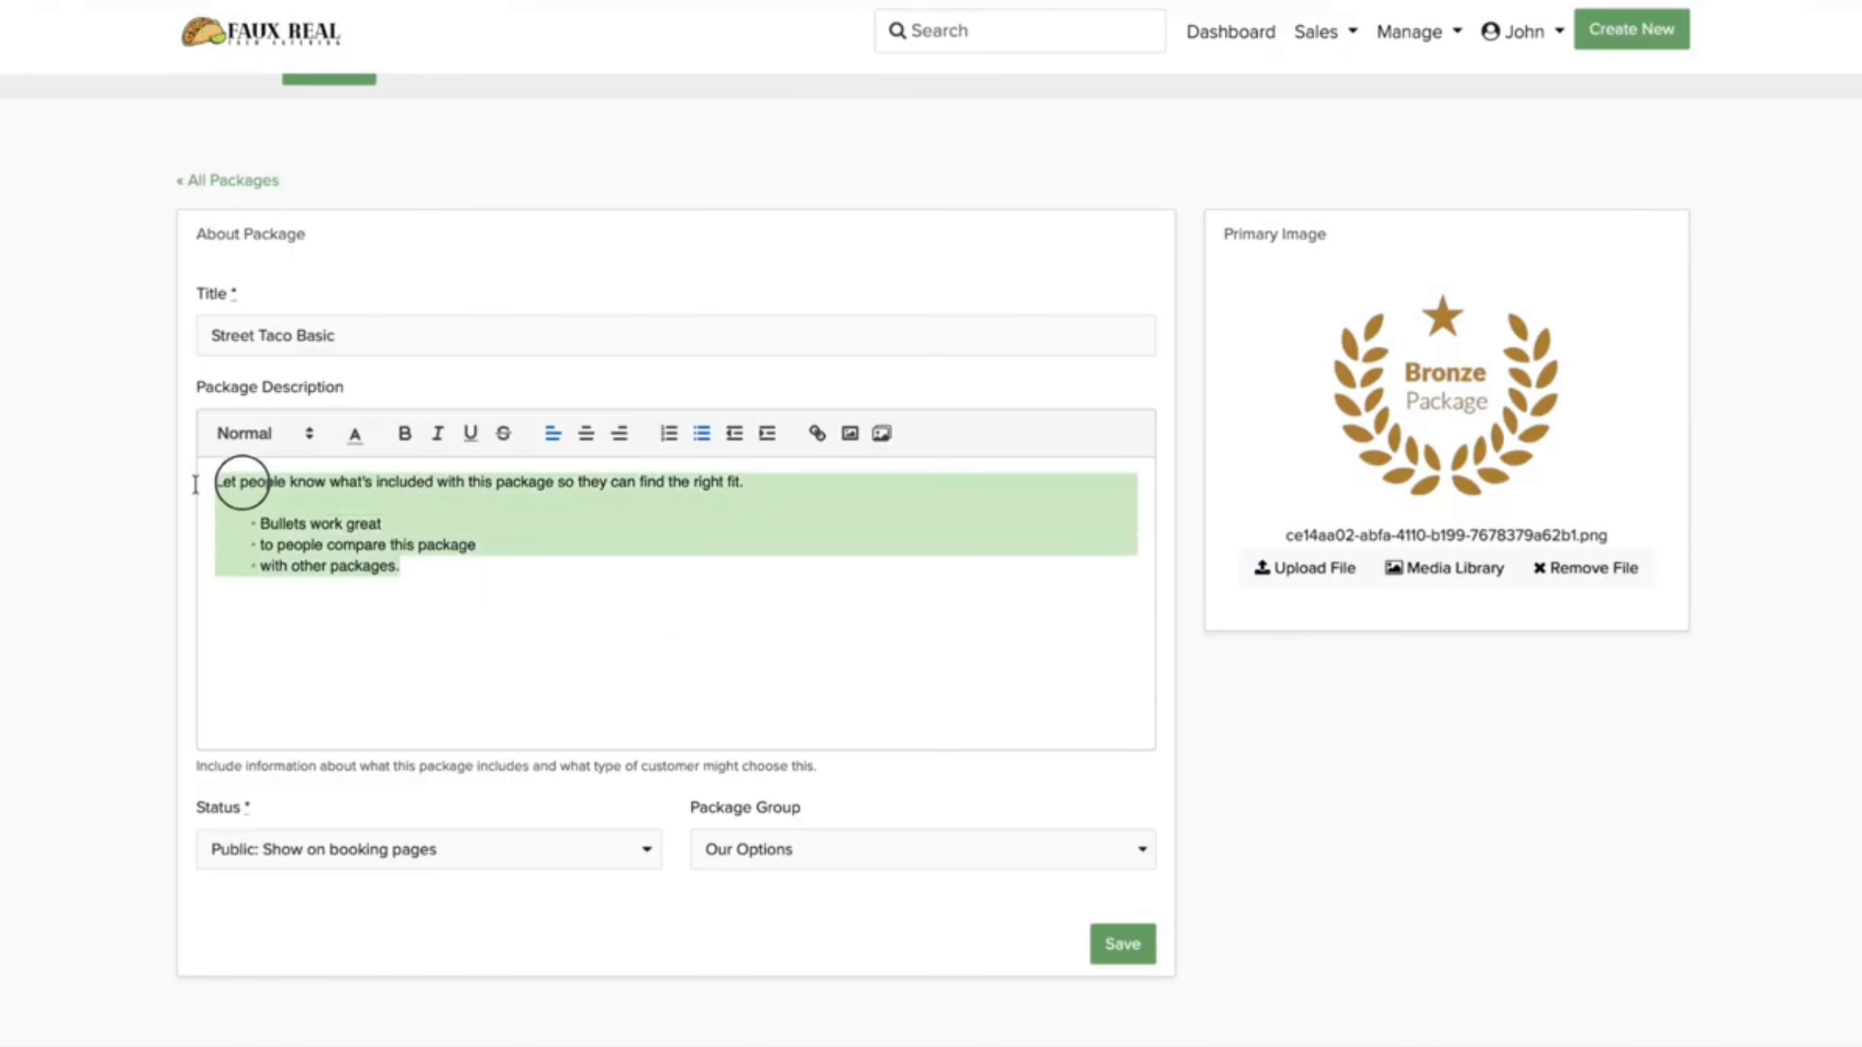
pyautogui.write("Perfect for casual gatherings, office lunches, birthdays, and smaller events, Street Taco Basic delivers the classic taco catering experience with fresh flavors and all the essentials your guests need to enjoy a delicious meal. It is the ideal choice for customers who want authentic street tacos at a great value without sacrificing quality or taste.  What's Included: 2 Choices of taco meats Fresh tortillas Classic toppings Chips and salsa Serving setup Plates, napkins, and utensils On-site taco service")
pyautogui.press('BackSpace')
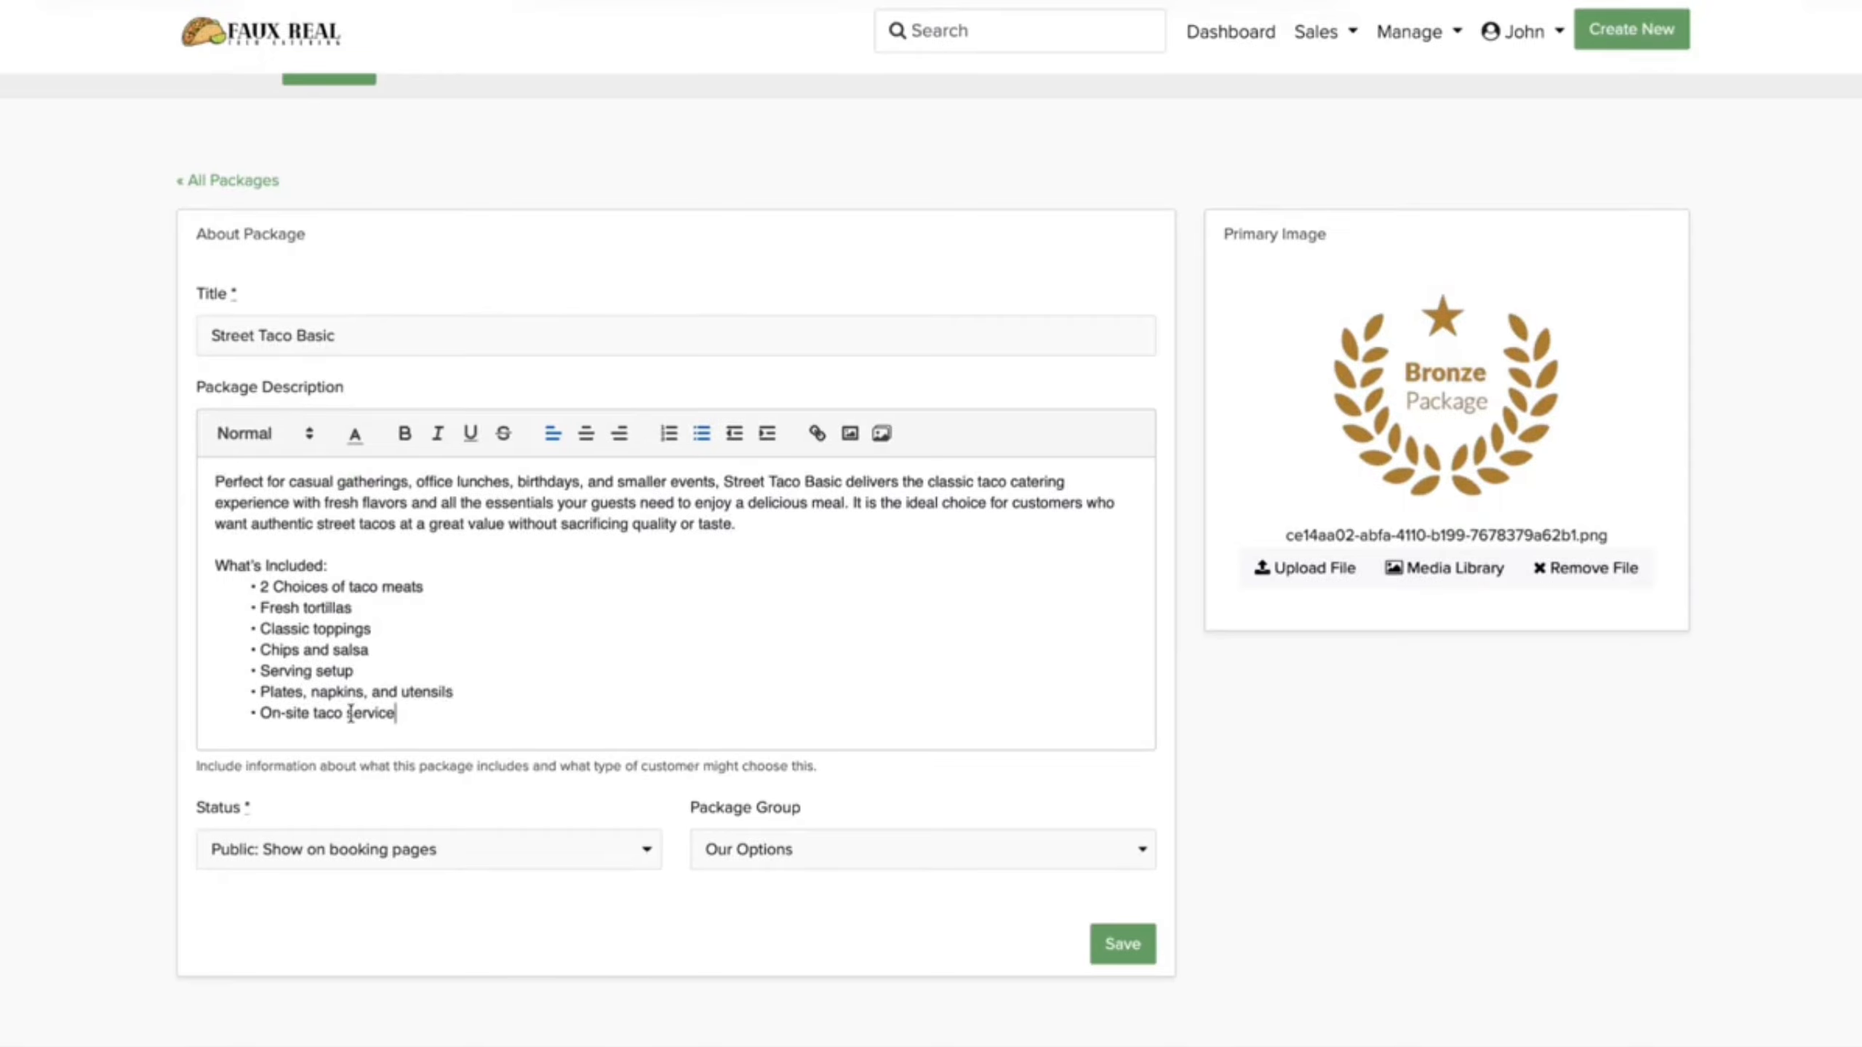
# Step: Set STREETTACOBASIC.png as the package image and save the changes
pyautogui.click(1329, 579)
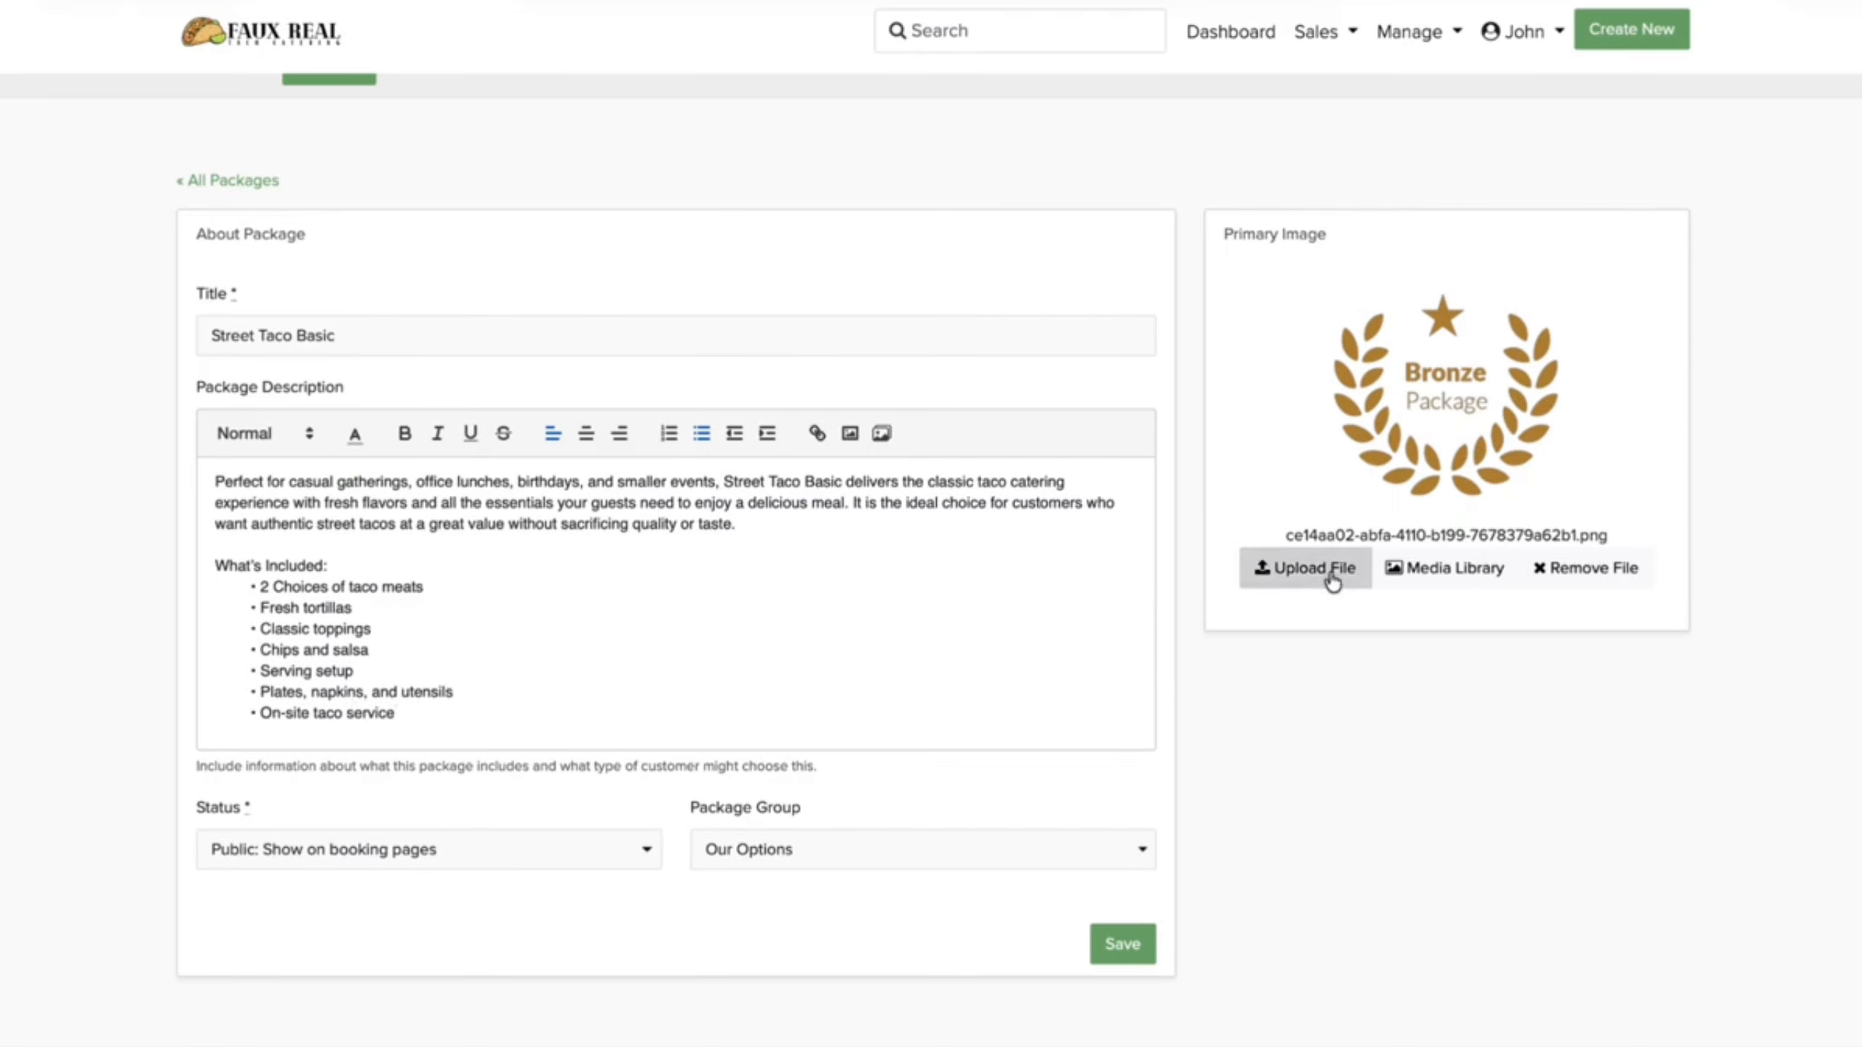
pyautogui.click(1372, 562)
pyautogui.doubleClick(907, 546)
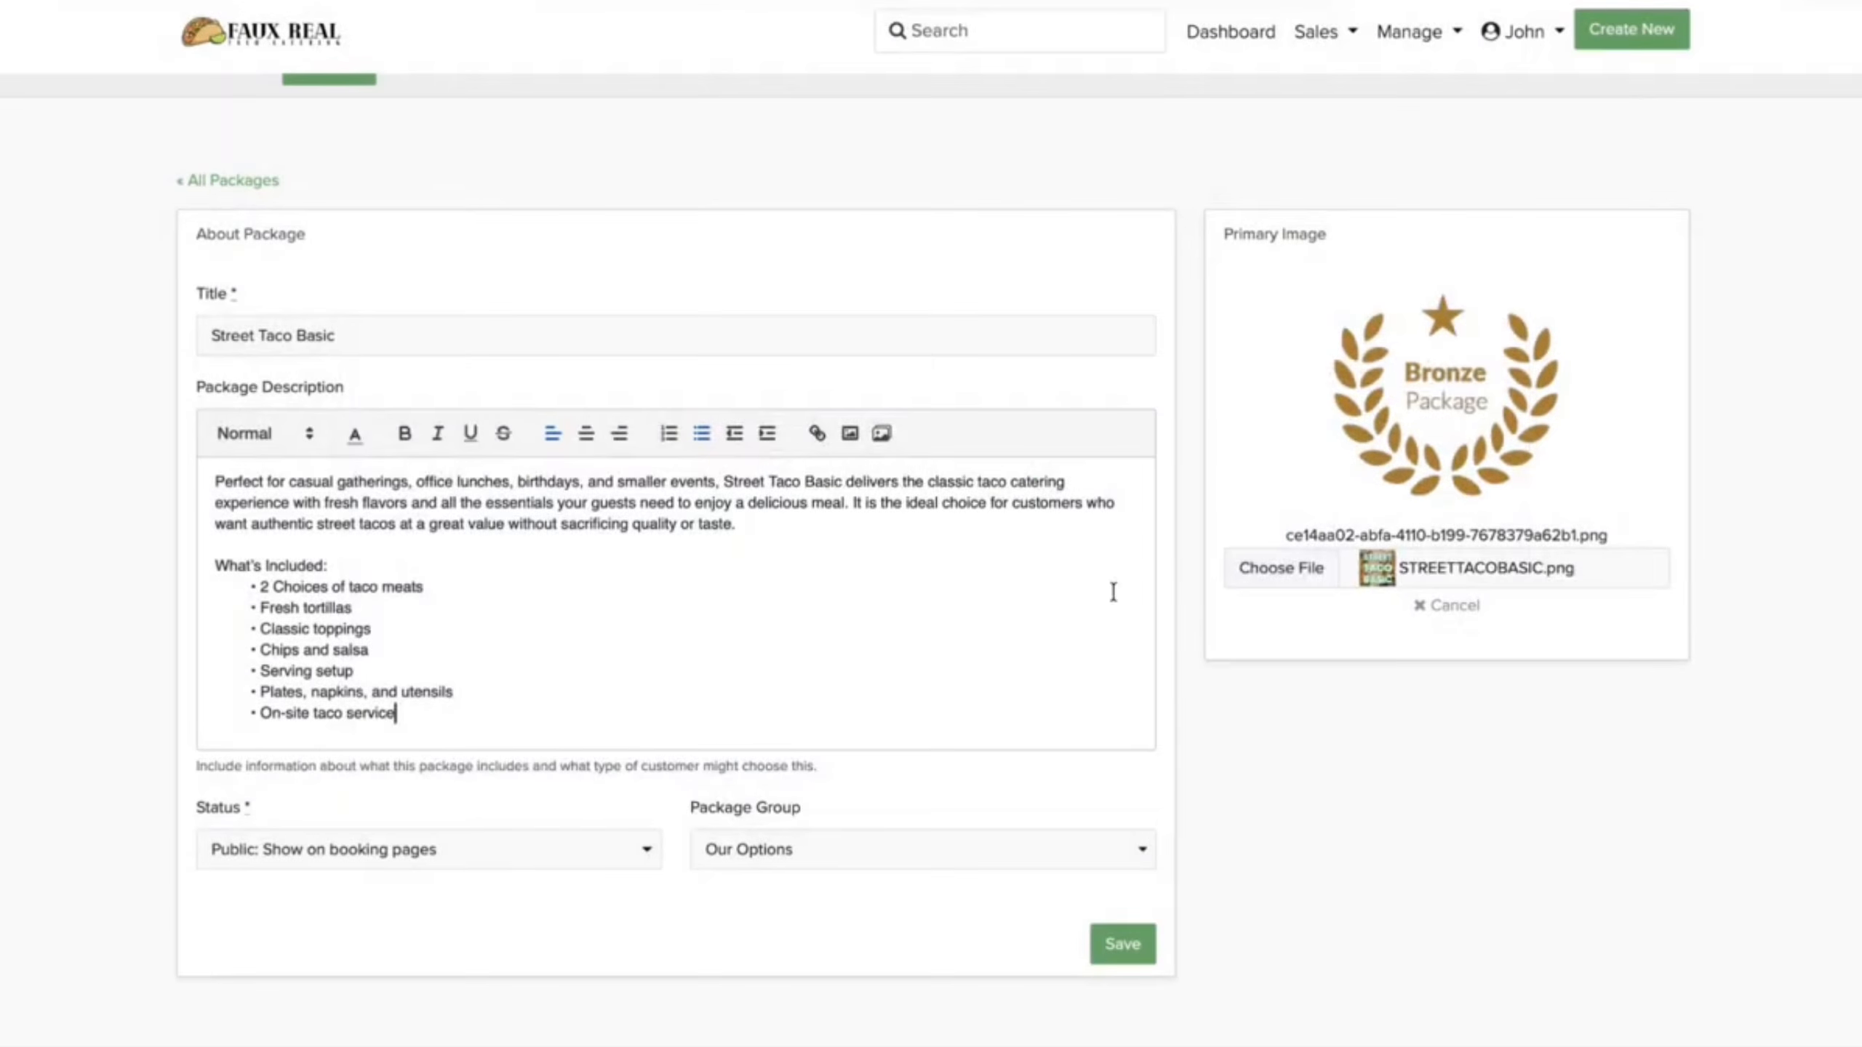
pyautogui.click(1107, 941)
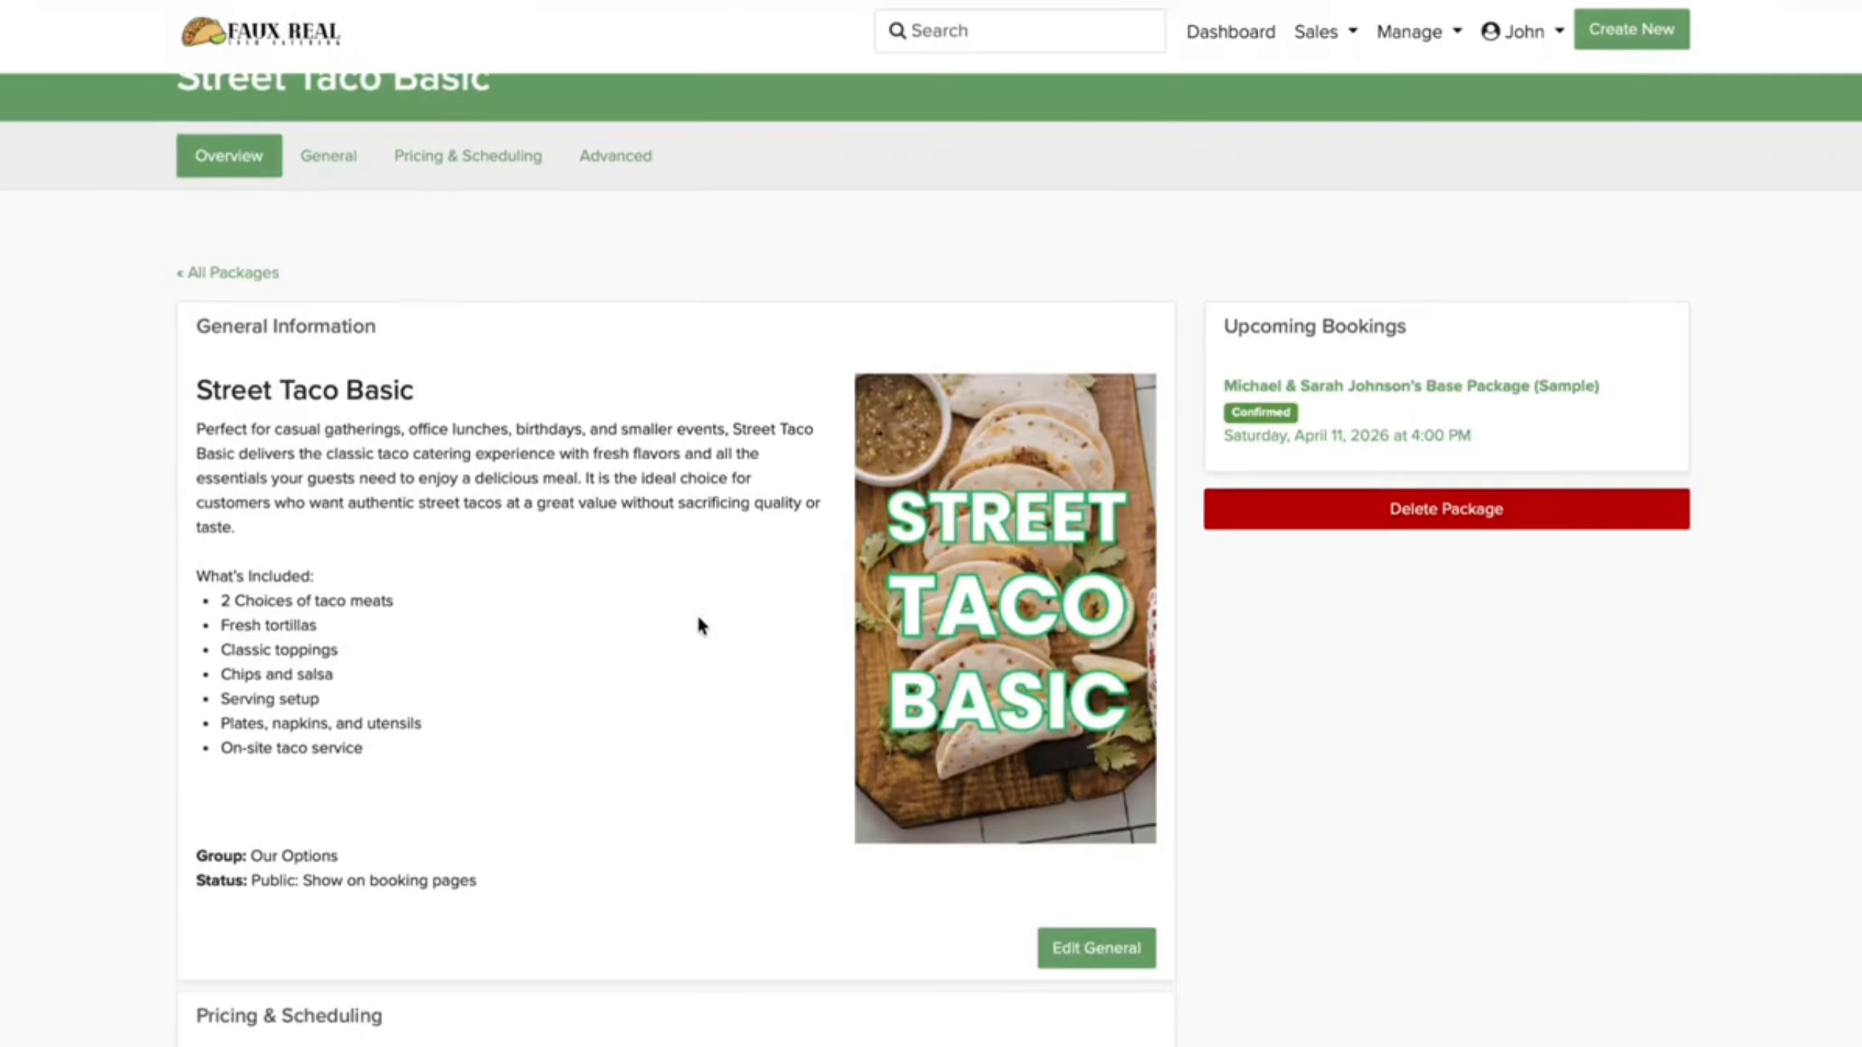
pyautogui.scroll(-10, 695, 612)
pyautogui.click(1036, 879)
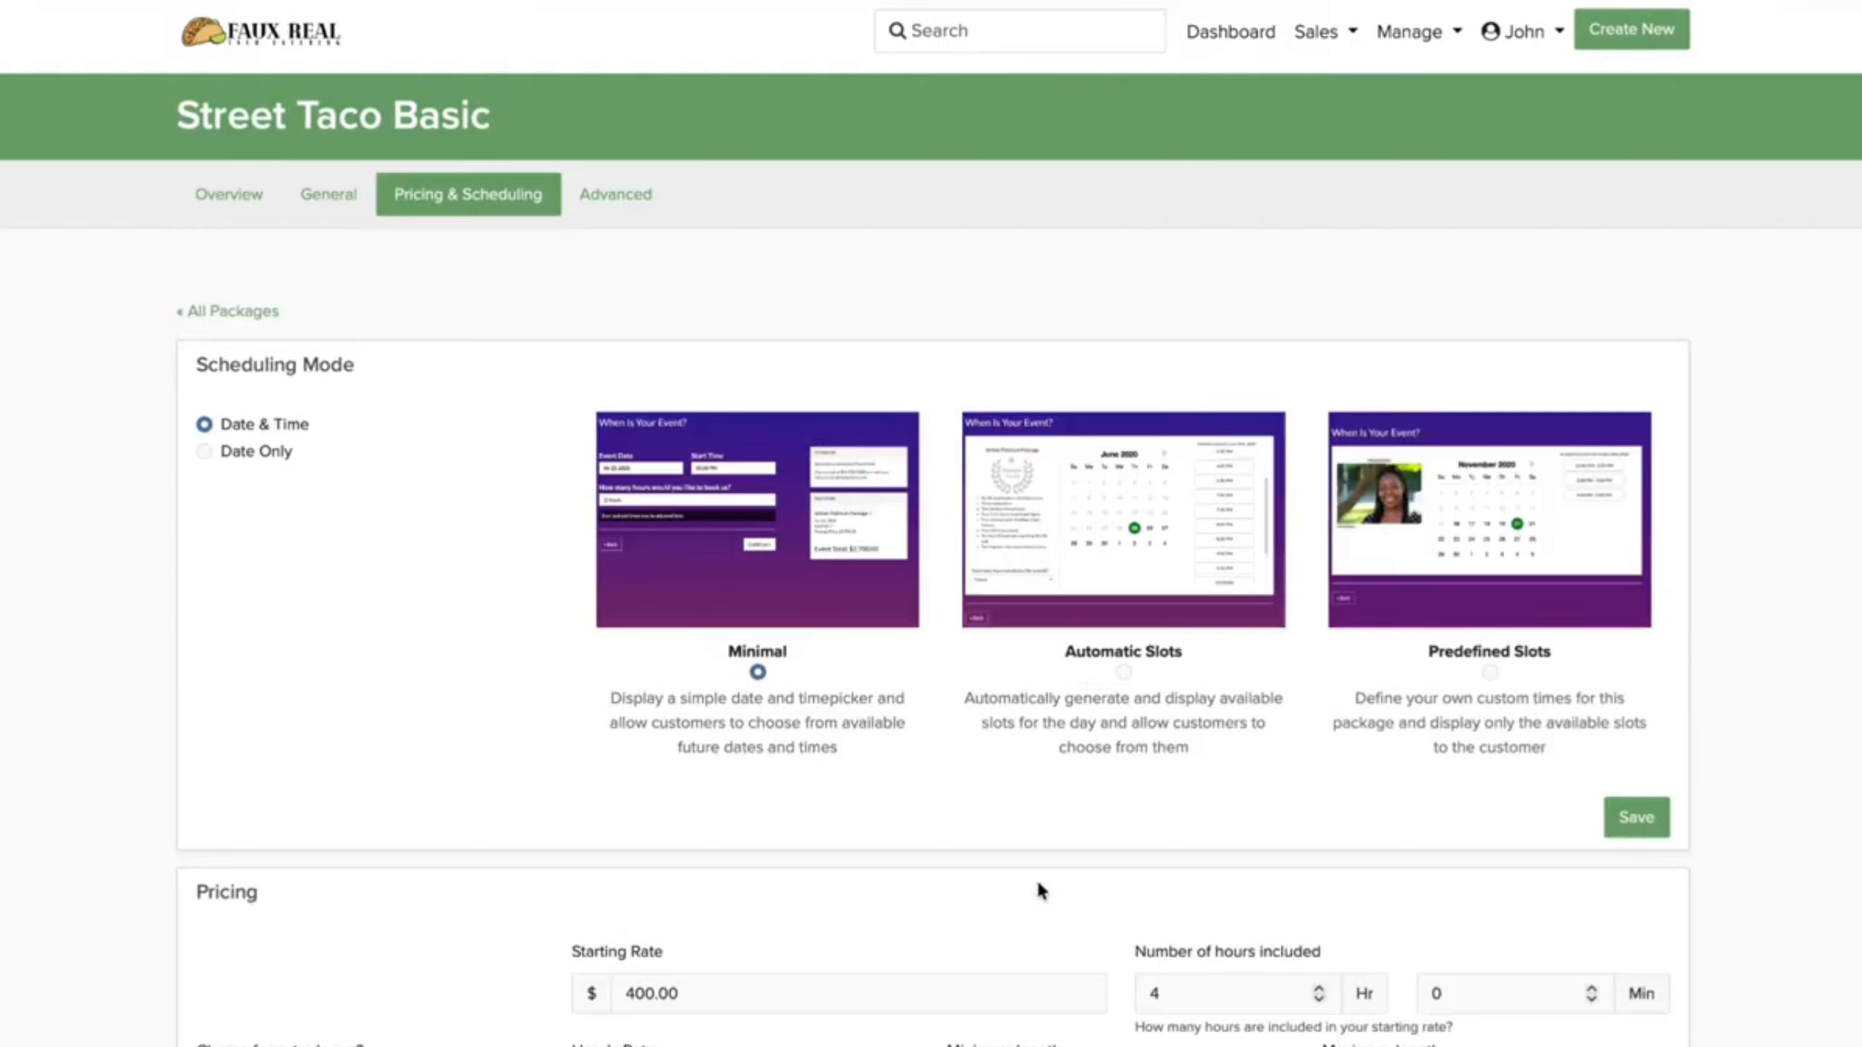
# Step: Switch Street Taco Basic to Automatic Slots at 1 Hour Increments
pyautogui.click(1123, 675)
pyautogui.scroll(-2, 960, 831)
pyautogui.click(919, 760)
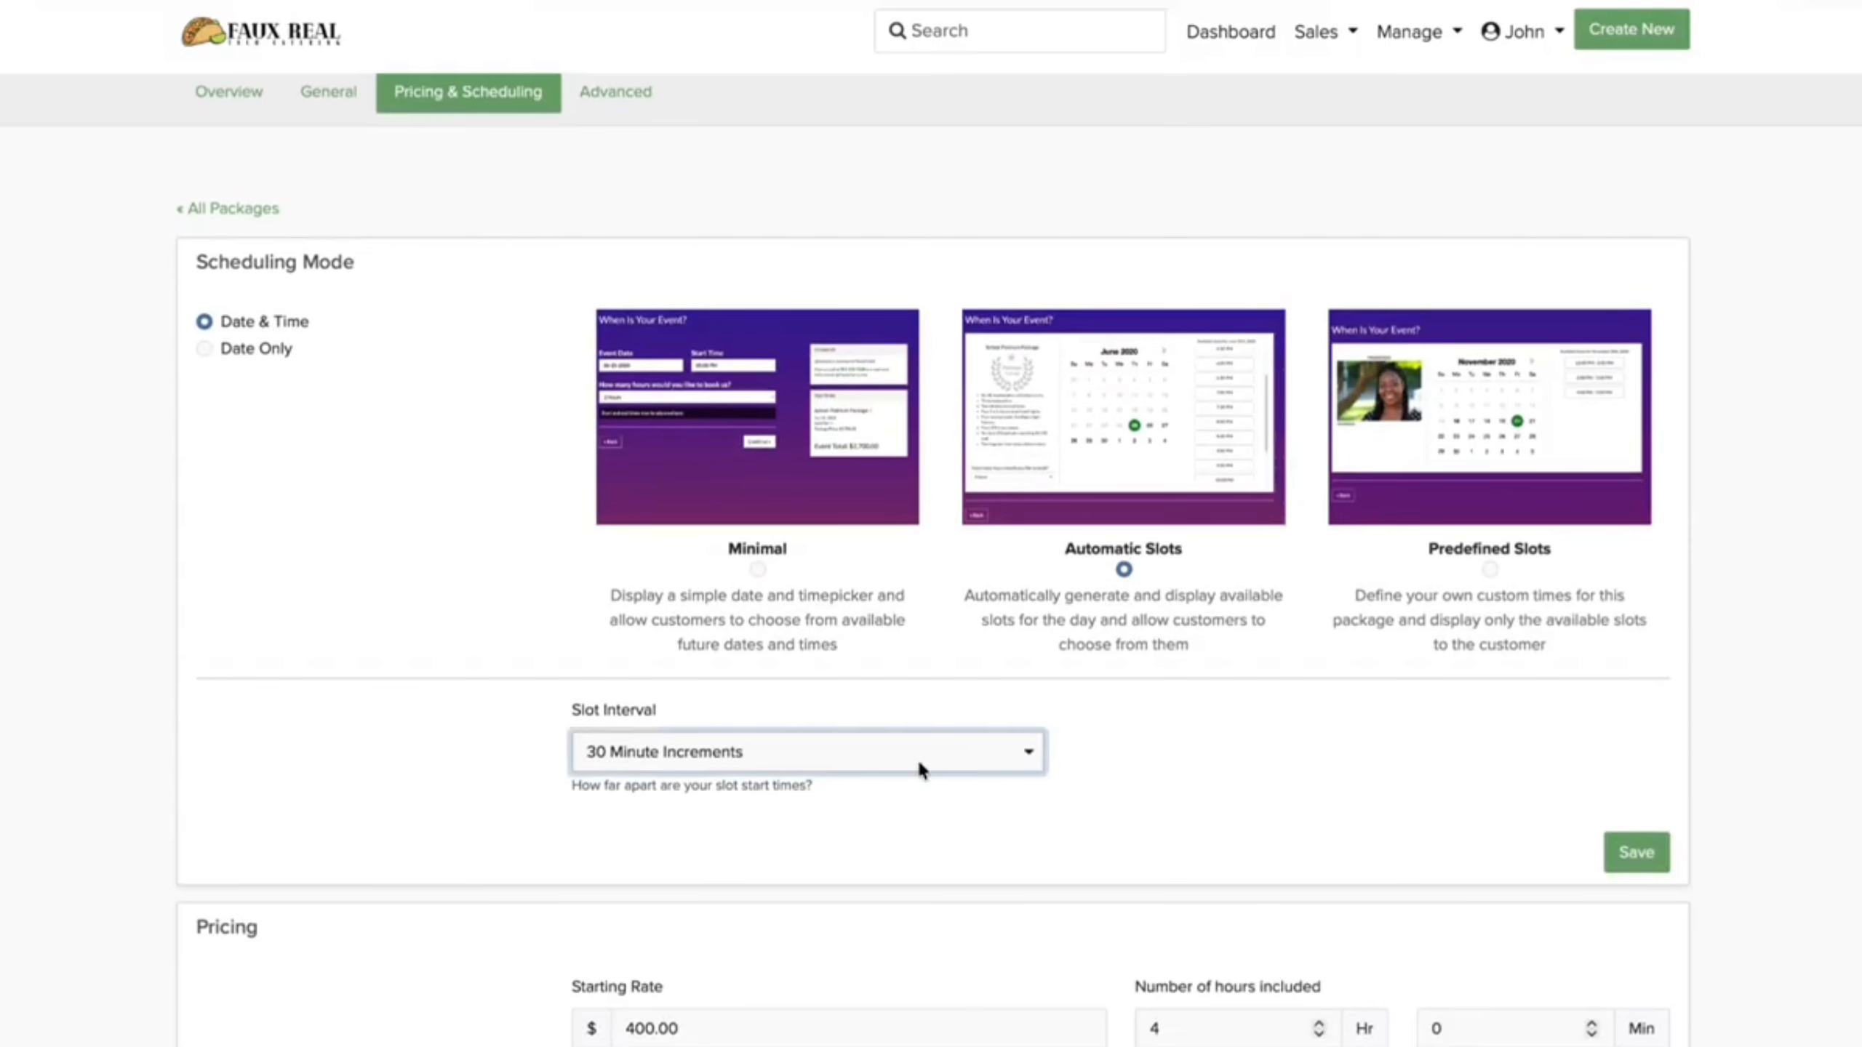
pyautogui.click(917, 784)
# Step: Require a 50% percentage deposit, save, and return to All Packages
pyautogui.scroll(-7, 1219, 954)
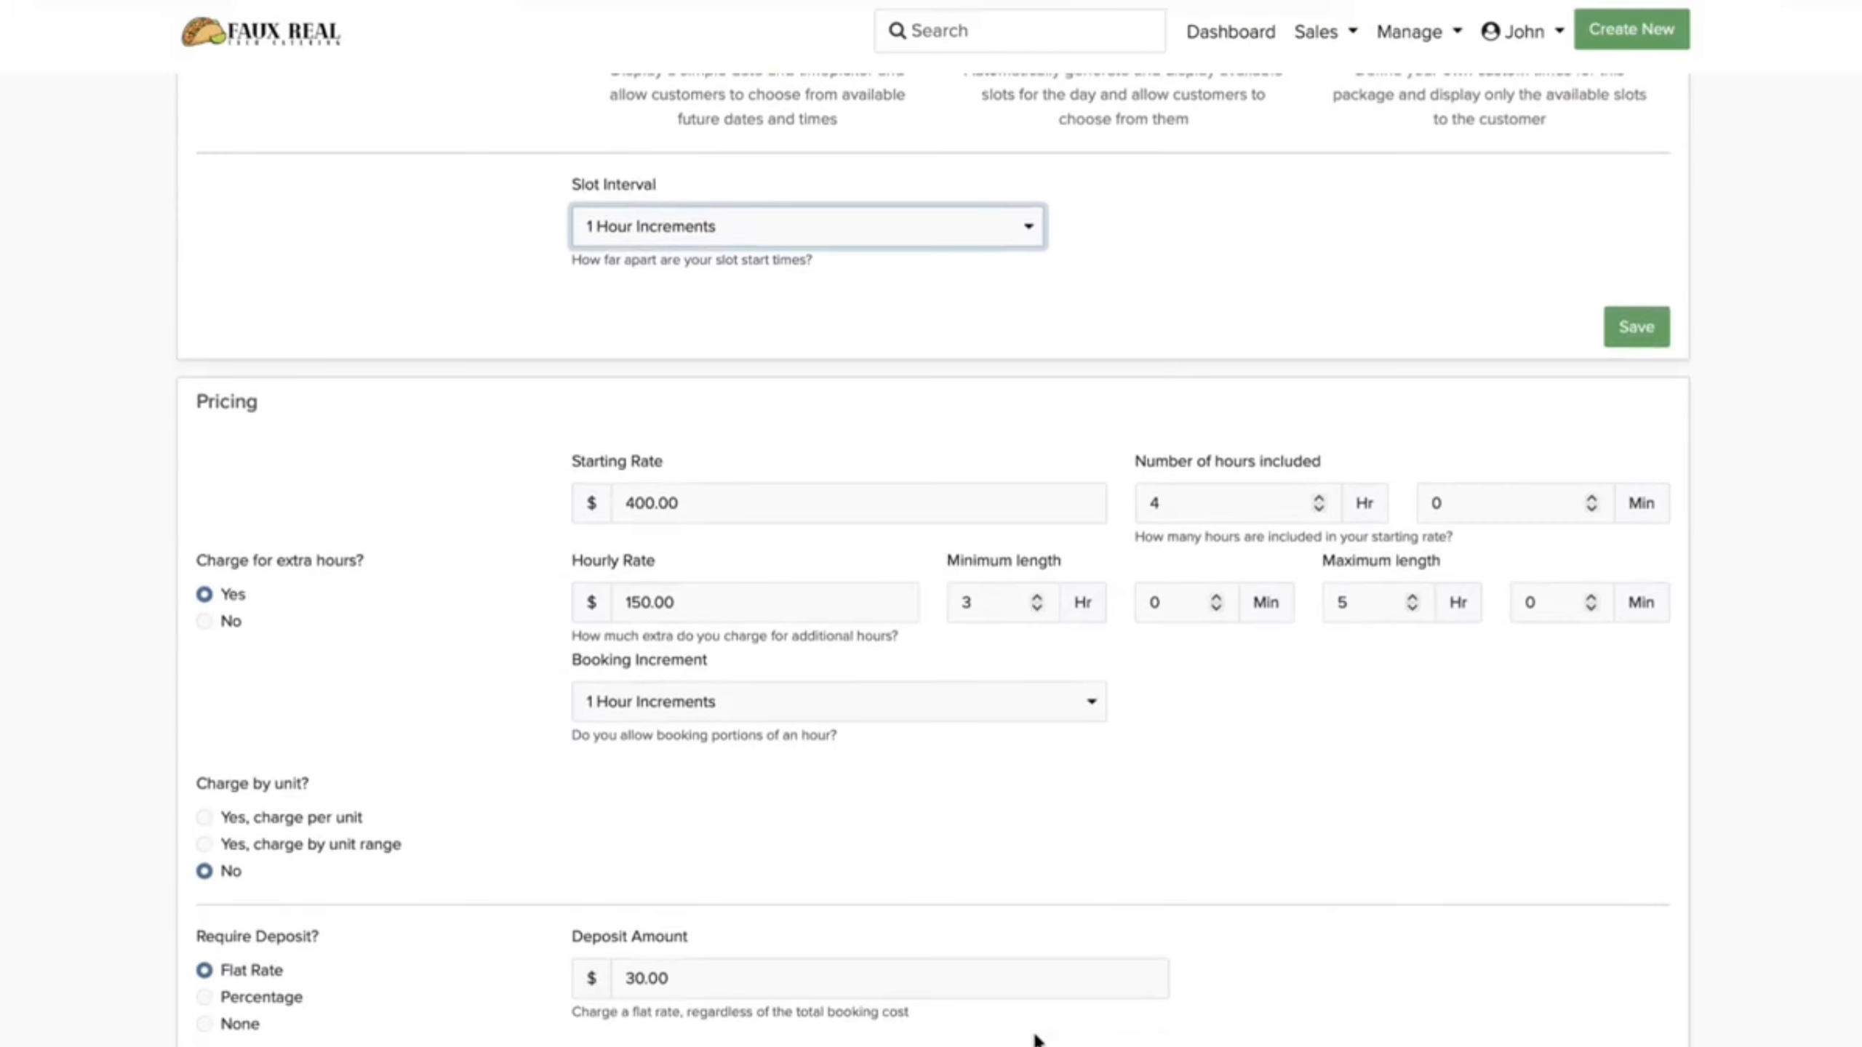
pyautogui.scroll(-4, 963, 852)
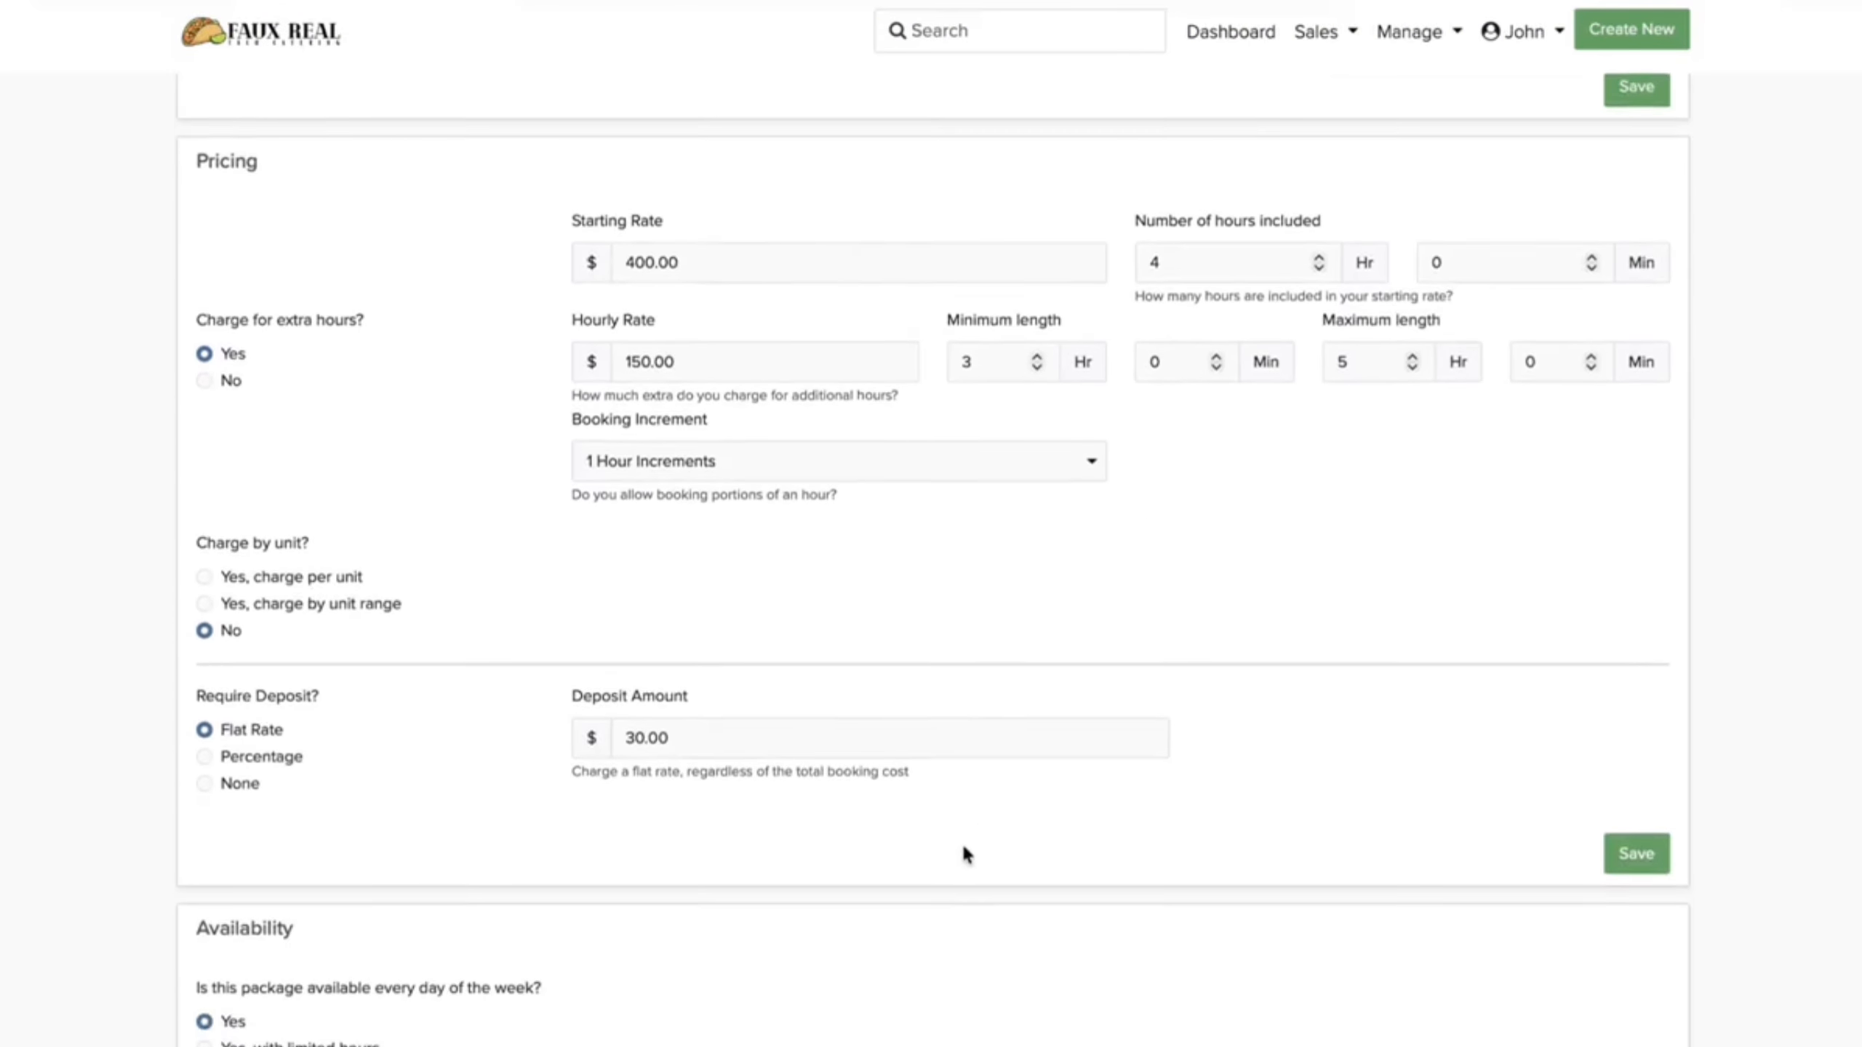
pyautogui.click(208, 690)
pyautogui.click(707, 669)
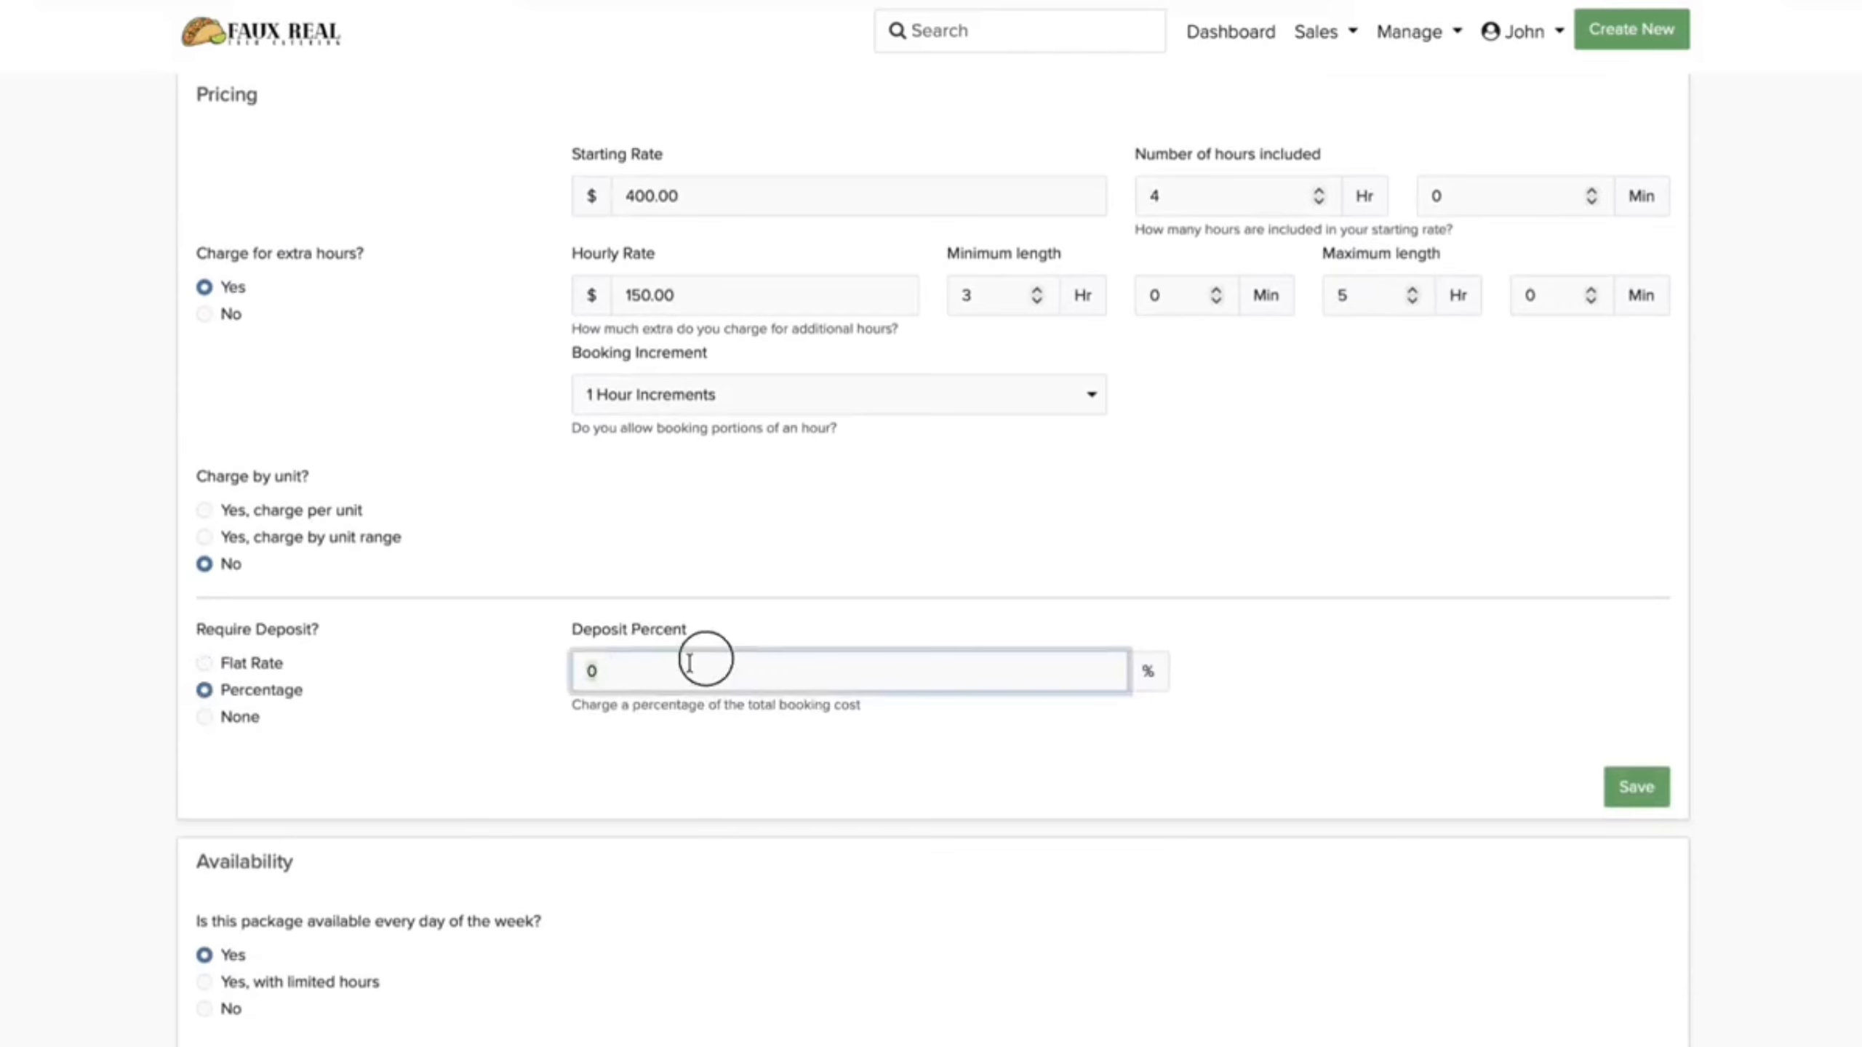
pyautogui.write('50')
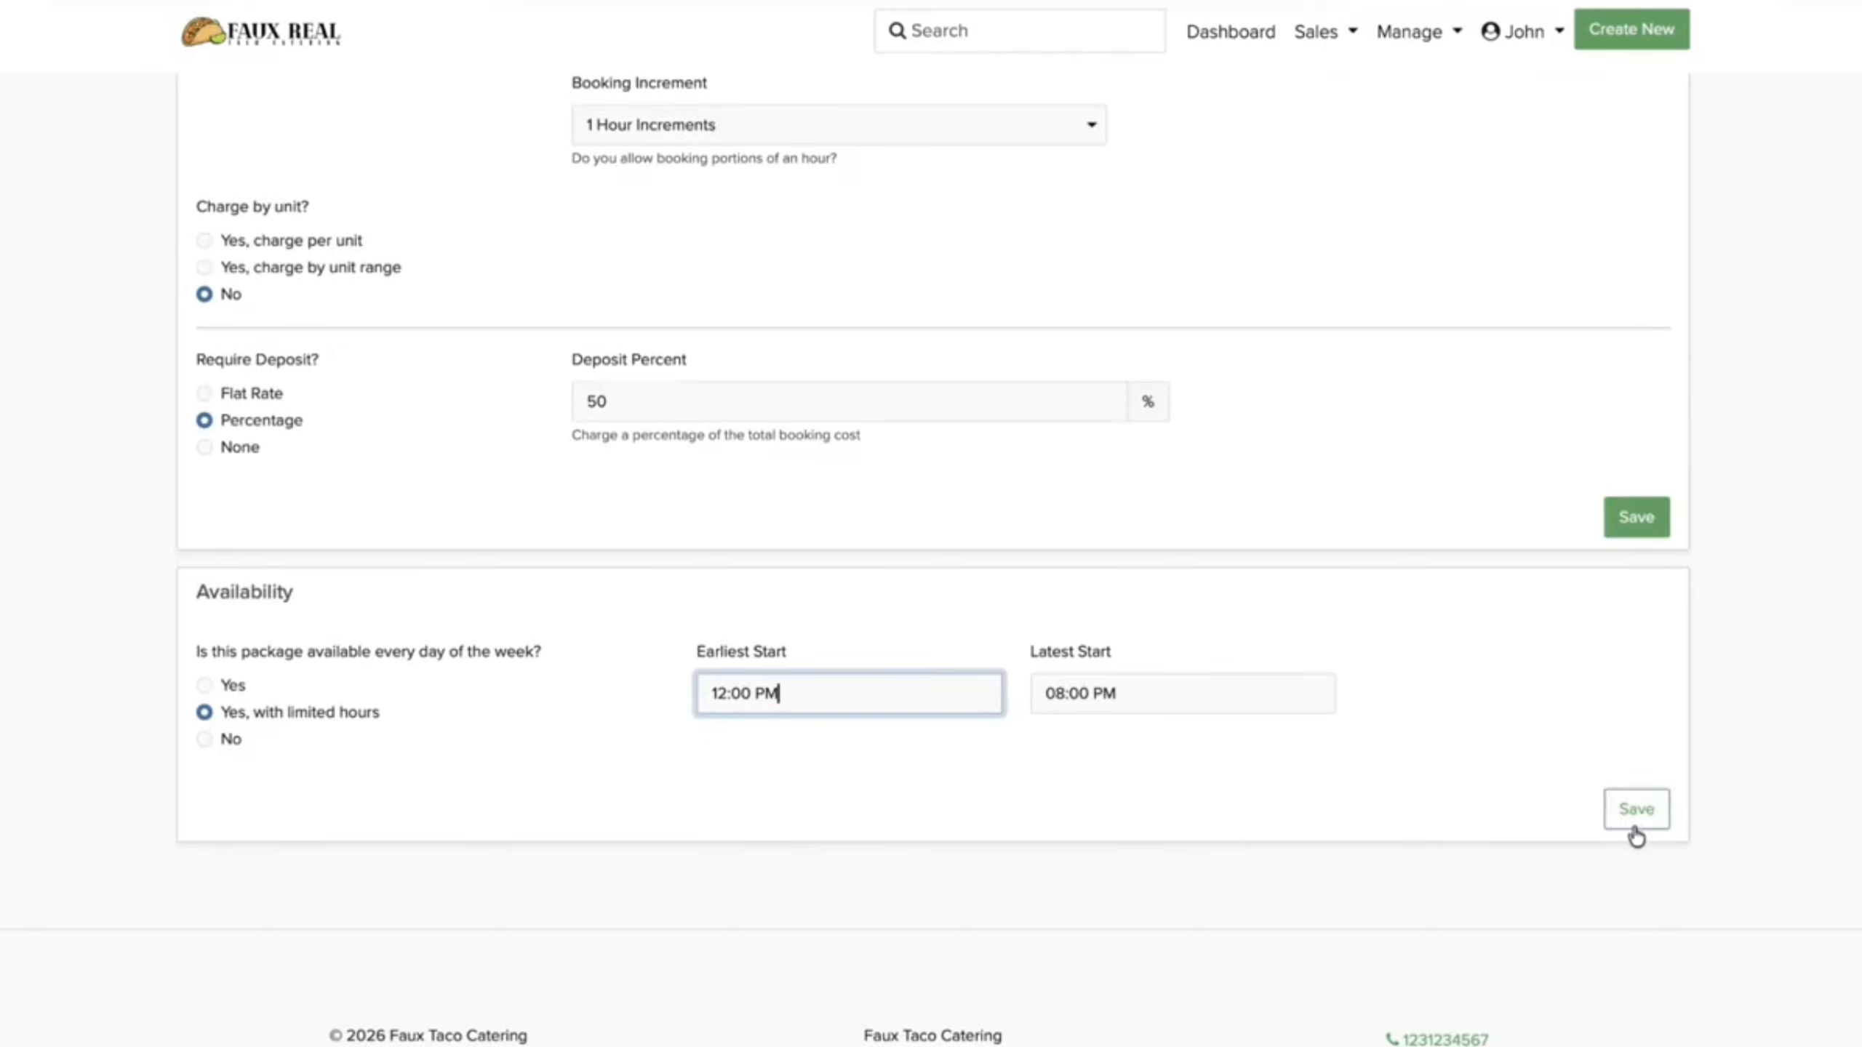
pyautogui.click(1635, 824)
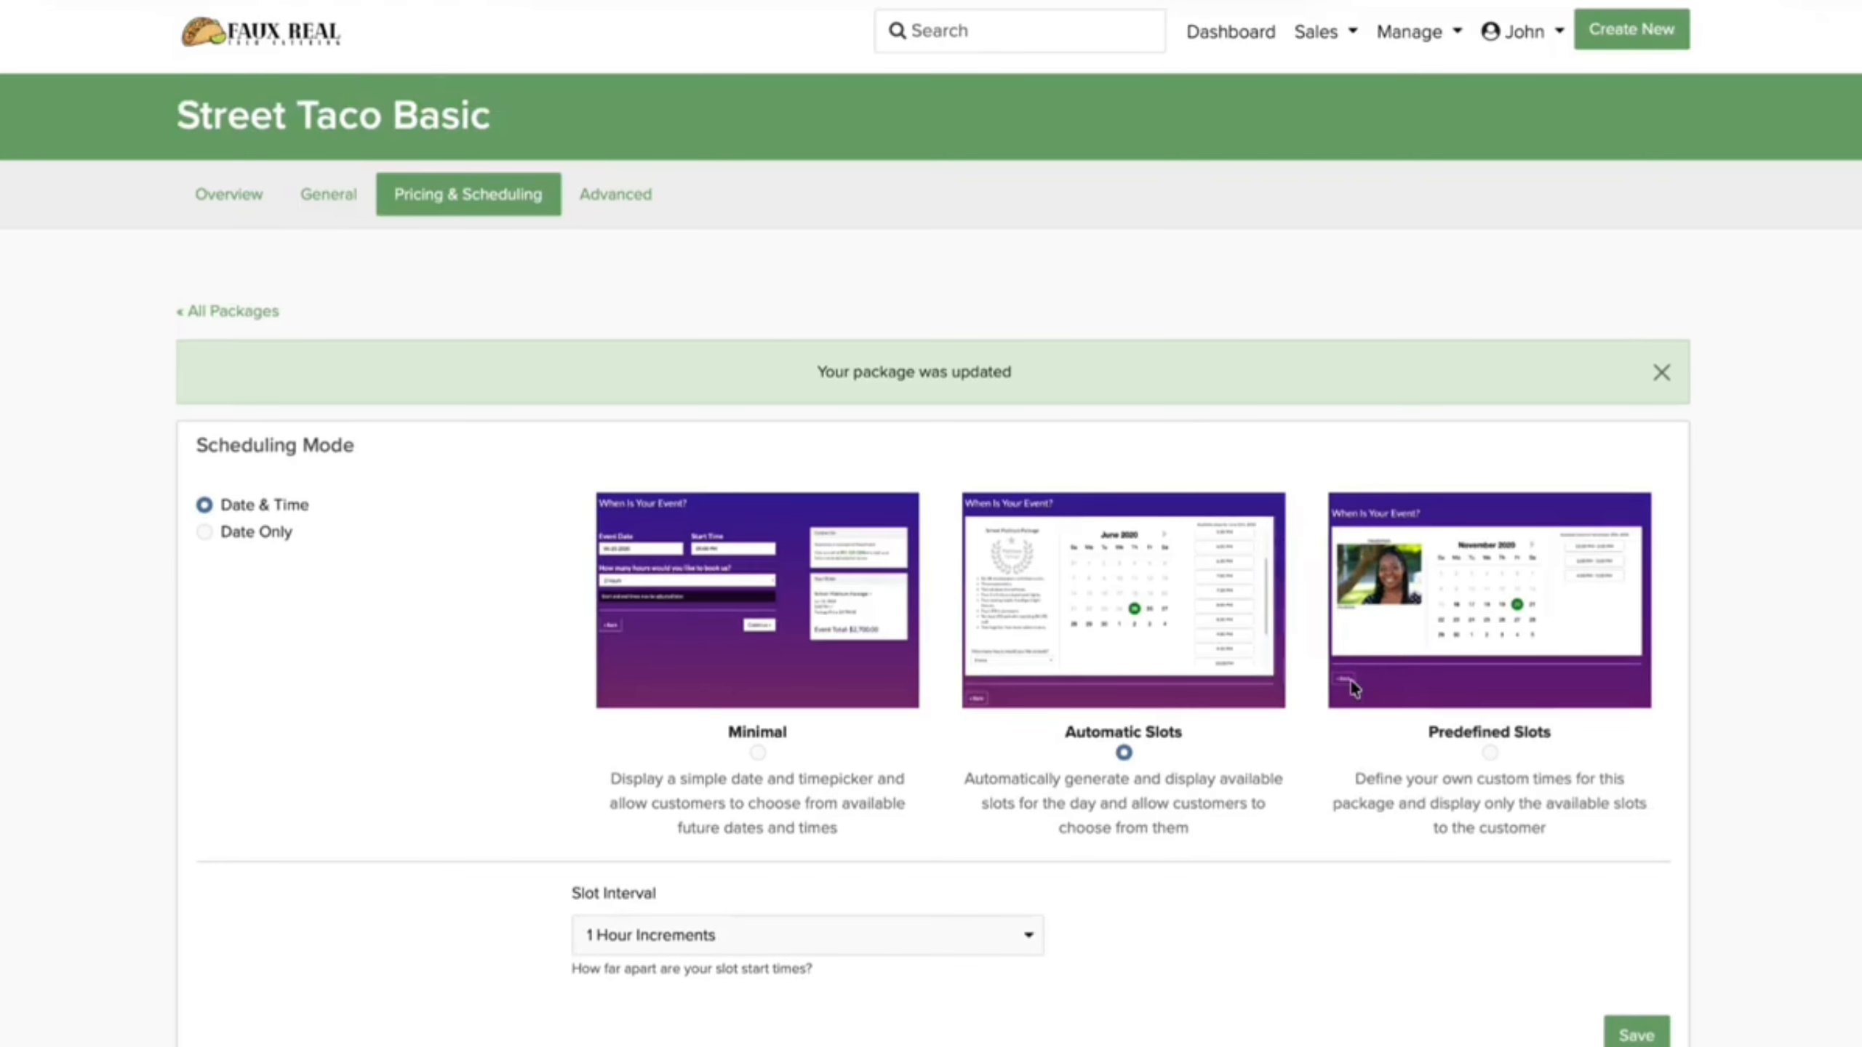
pyautogui.click(237, 314)
# Step: Open the Value Package's general details and retitle it Fiesta Favorite
pyautogui.scroll(-5, 685, 548)
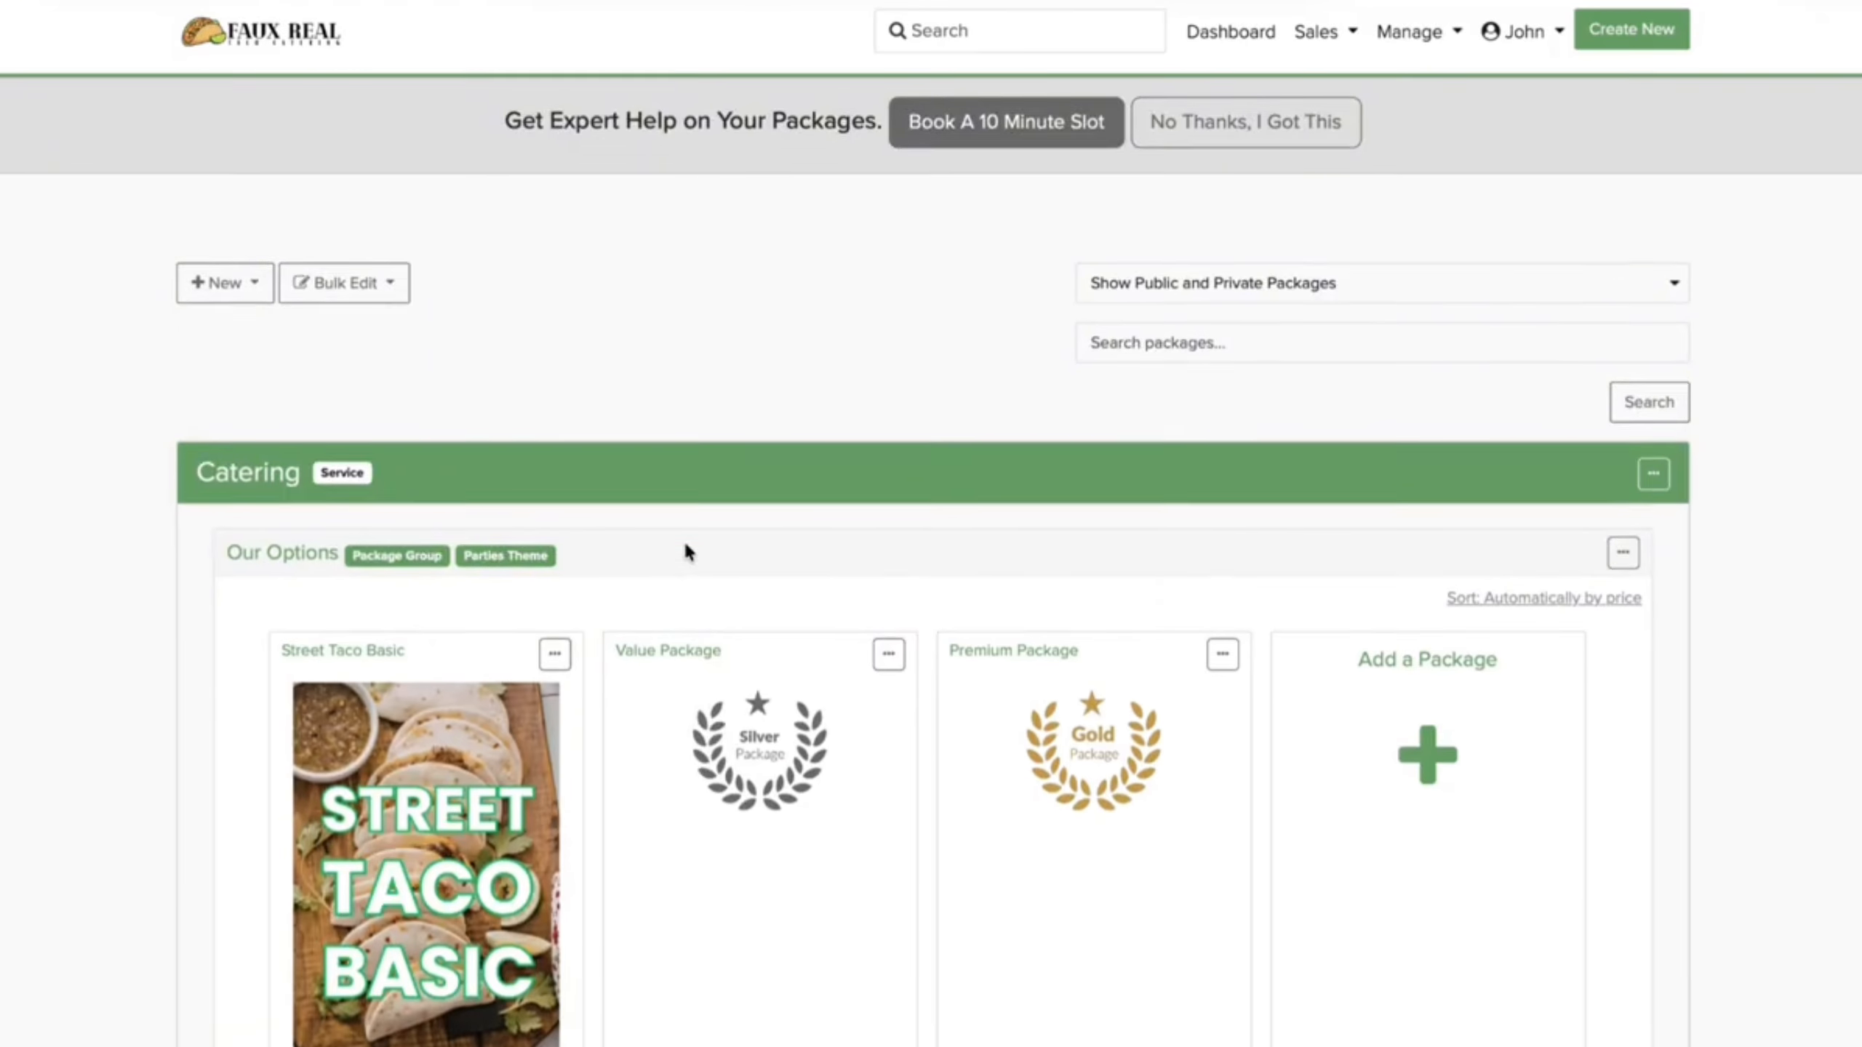
pyautogui.click(887, 373)
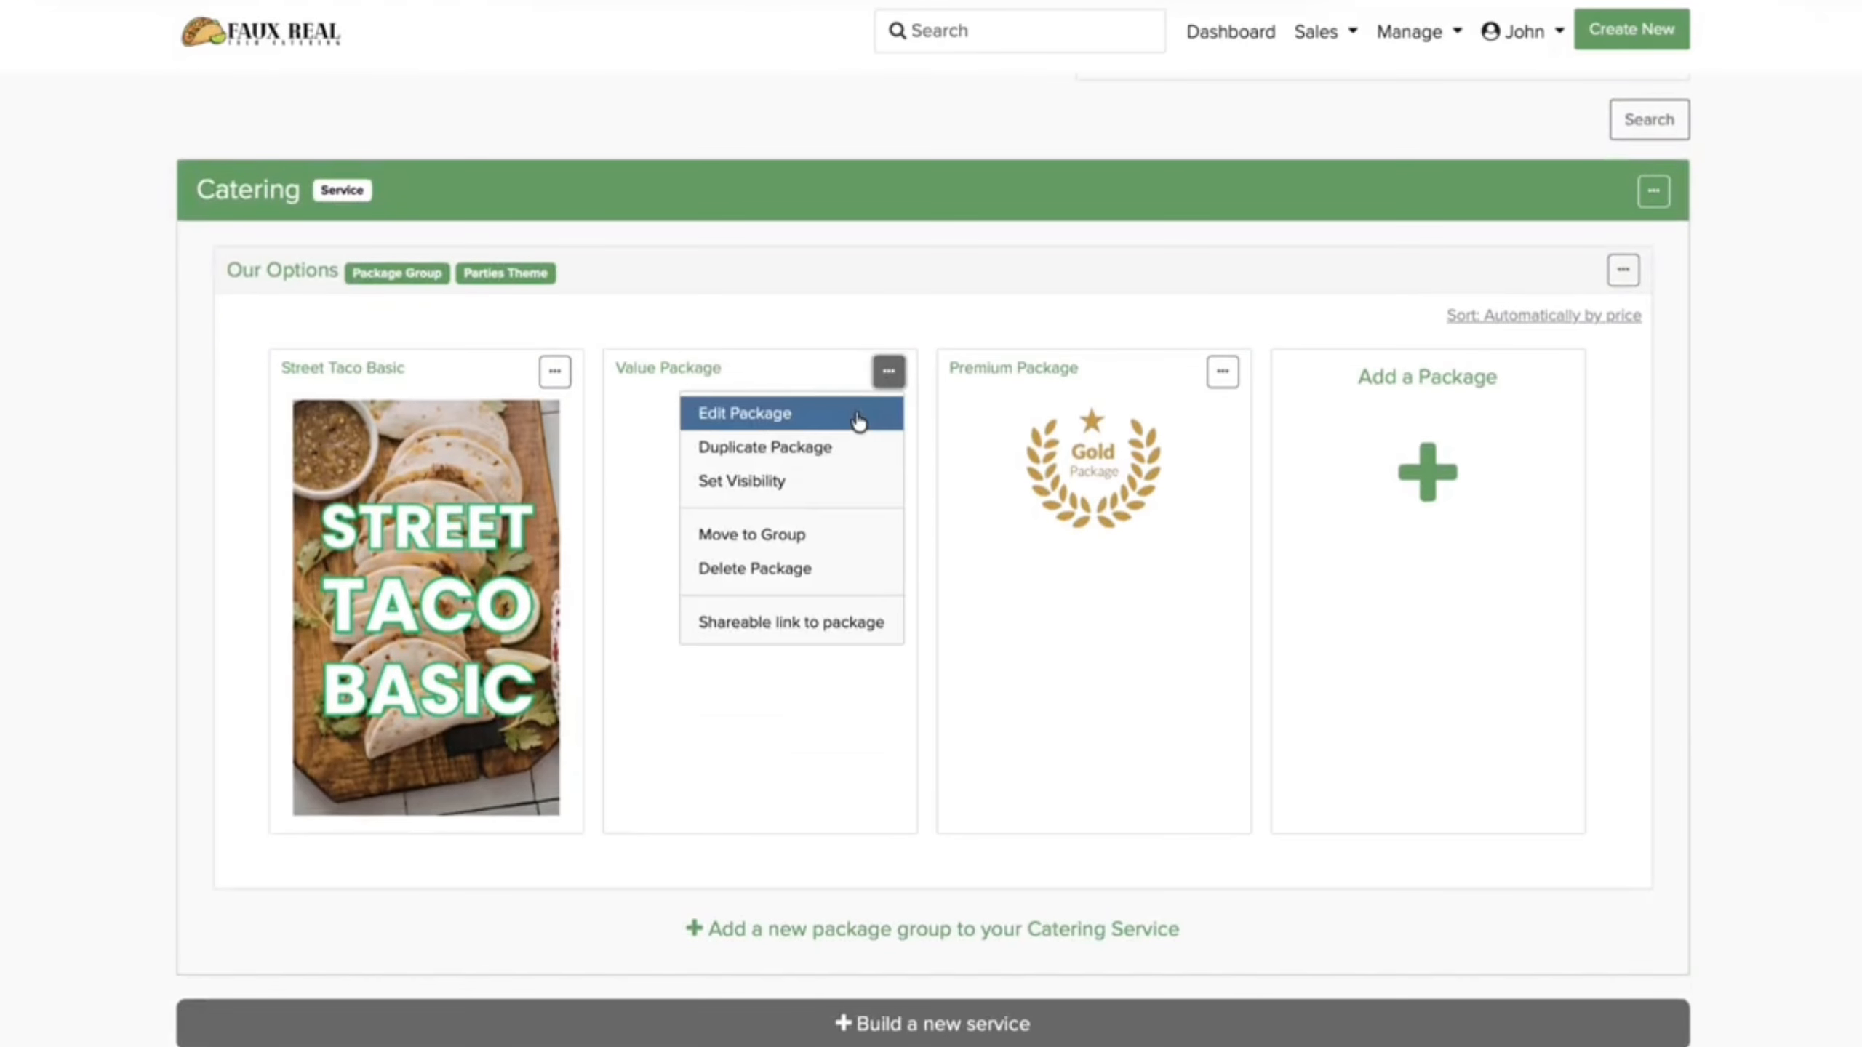
pyautogui.click(856, 421)
pyautogui.click(1055, 686)
pyautogui.click(573, 458)
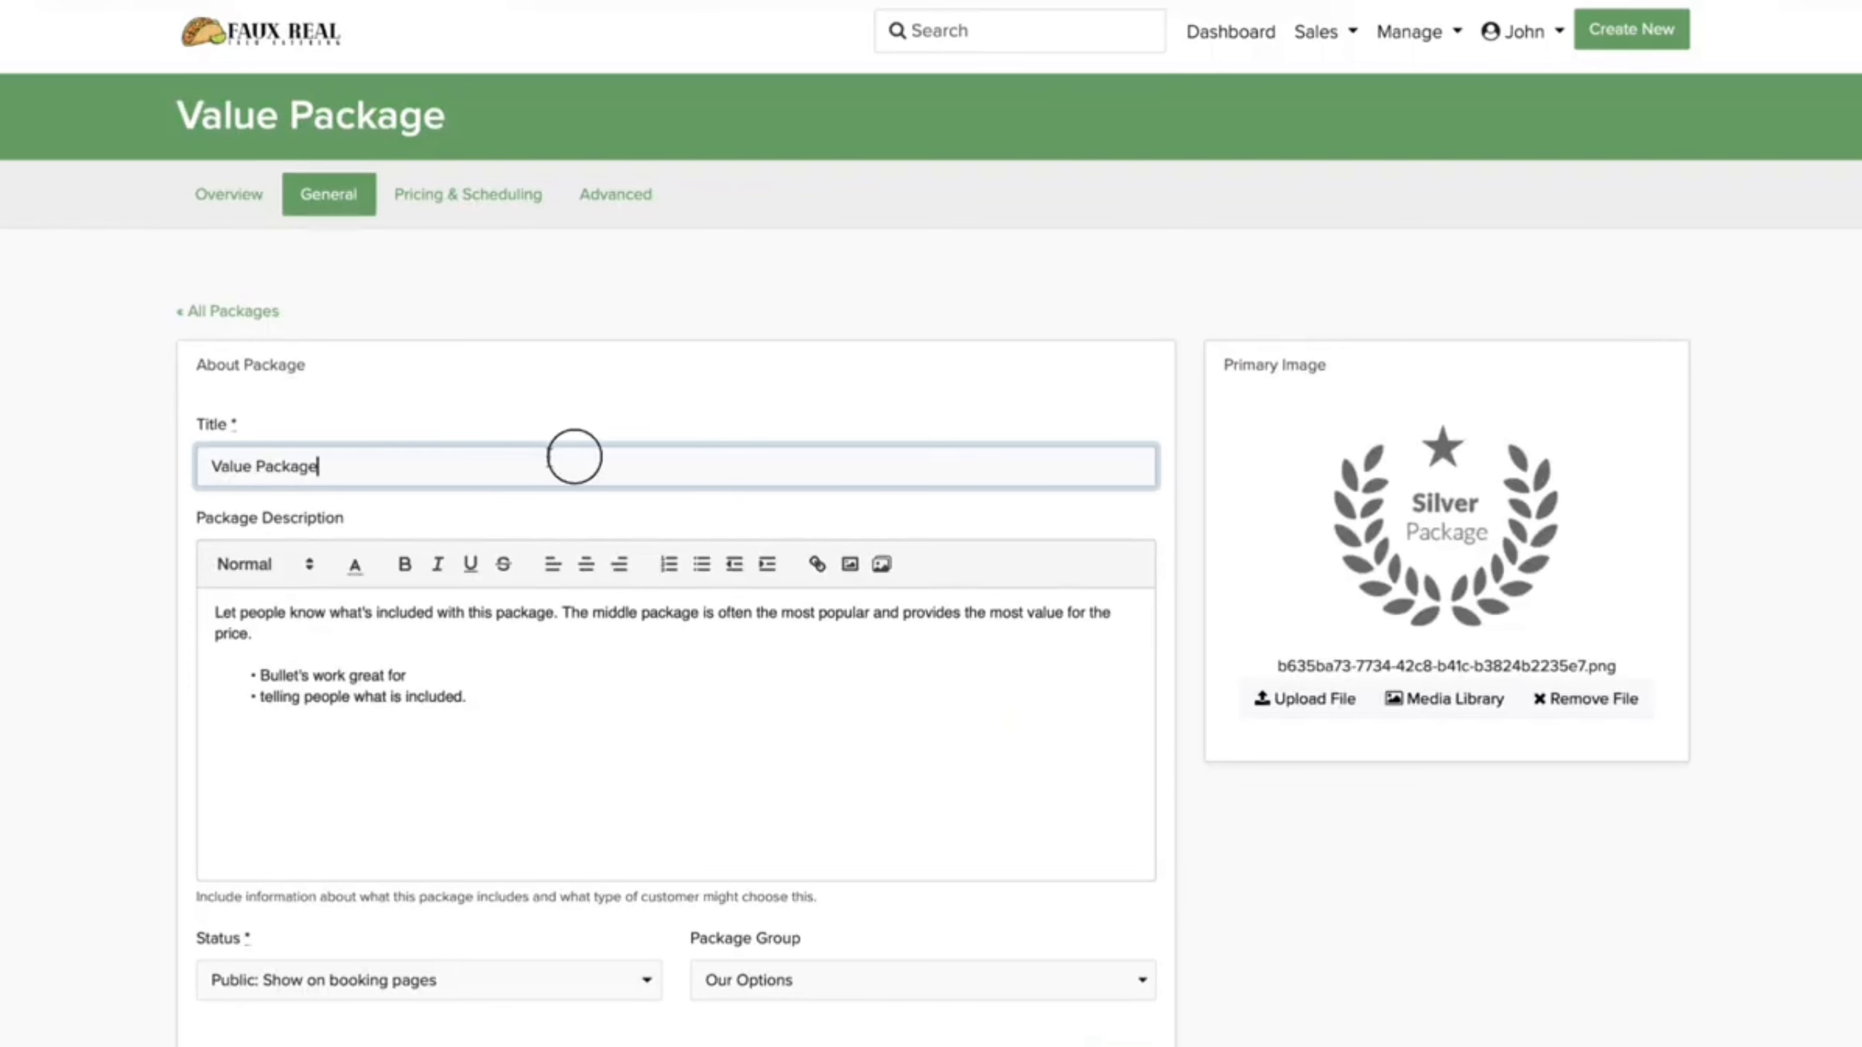
pyautogui.hotkey('ctrl', 'a')
pyautogui.write('F')
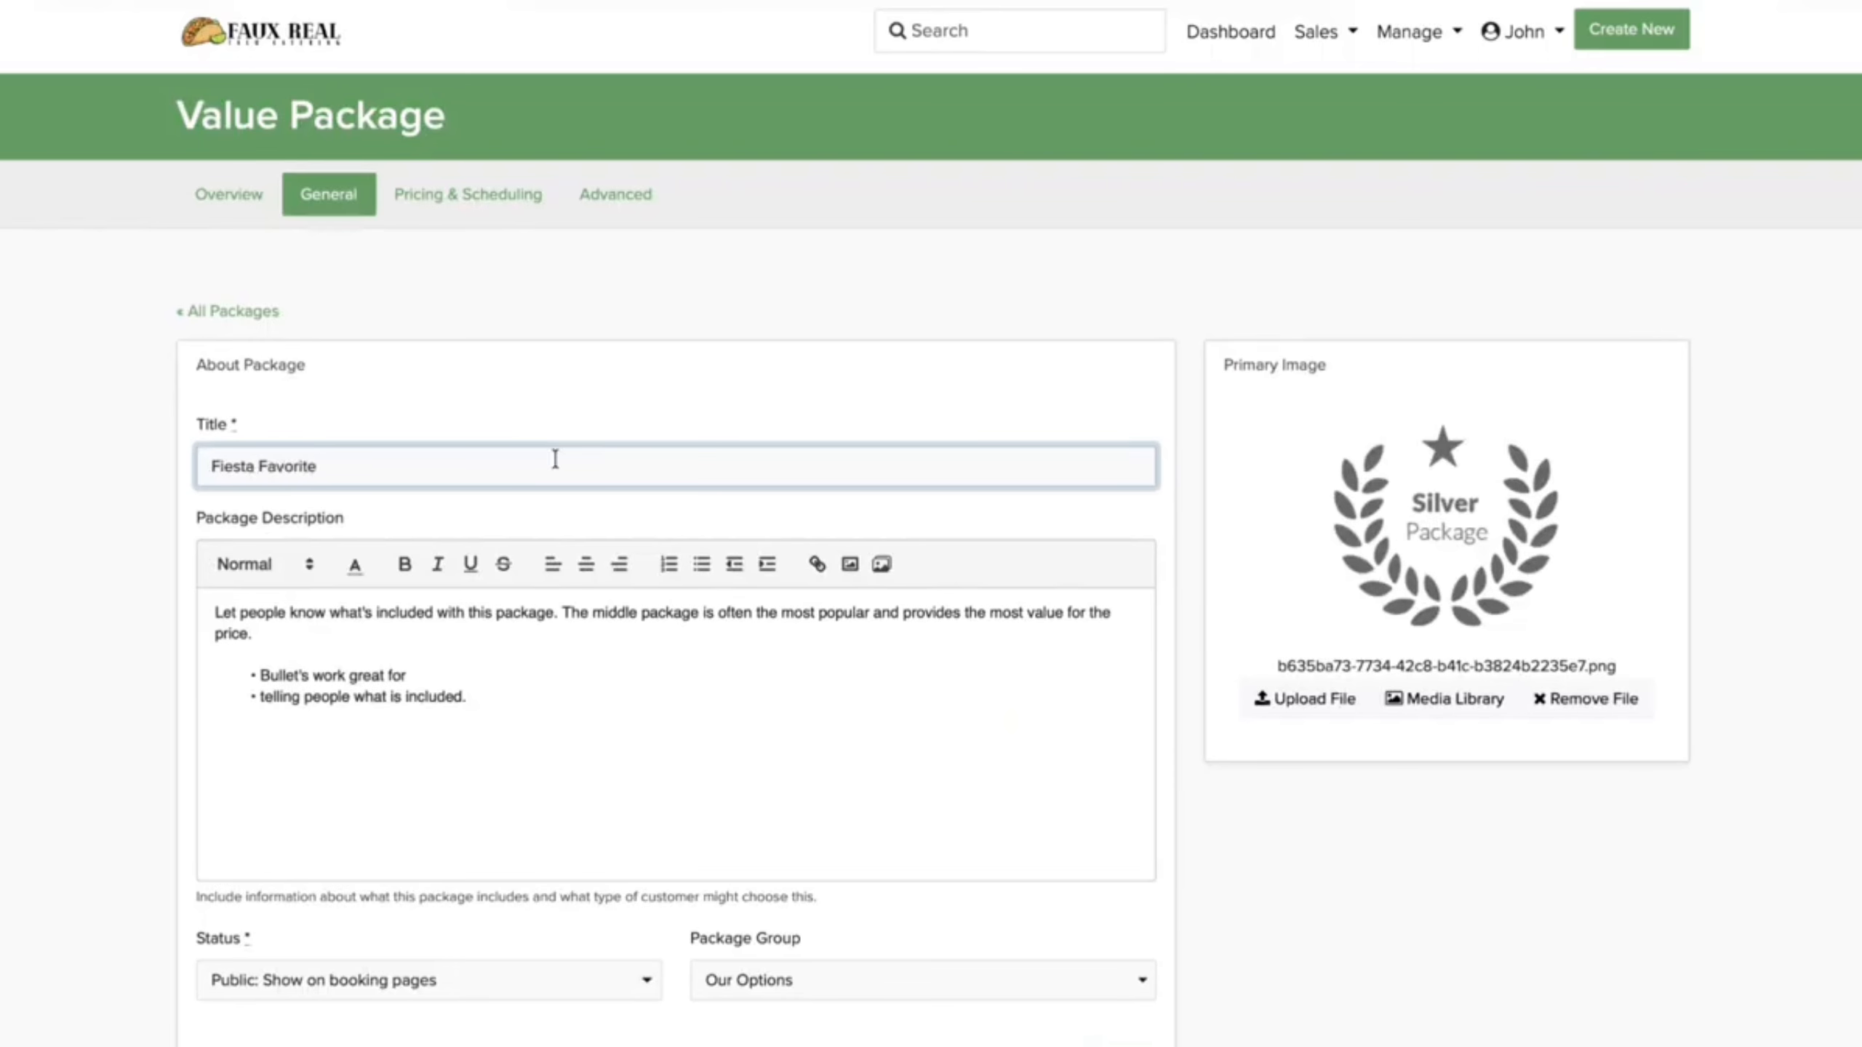
# Step: Upload FIESTAFAVORITE.png as the package image
pyautogui.click(1299, 699)
pyautogui.click(1325, 706)
pyautogui.click(909, 571)
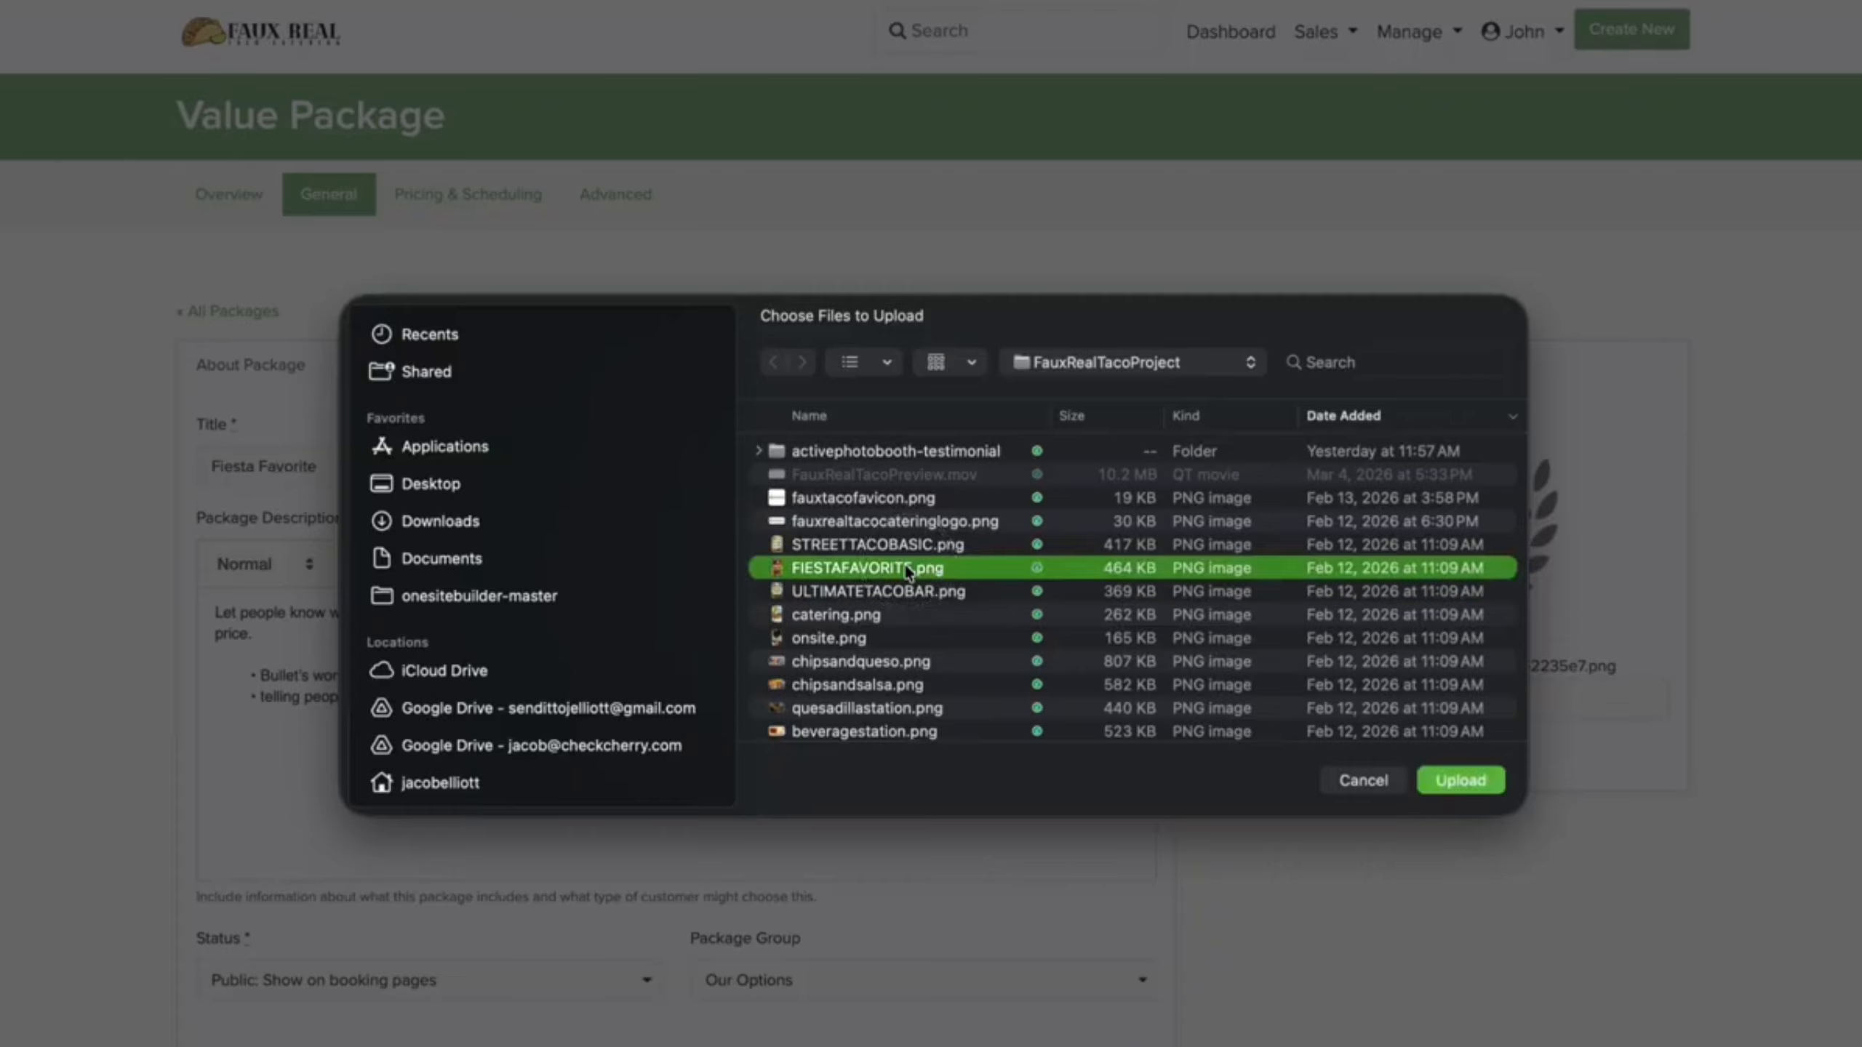
pyautogui.doubleClick(909, 571)
# Step: Paste the new Fiesta Favorite description and save the package
pyautogui.moveTo(528, 697); pyautogui.dragTo(183, 570)
pyautogui.write("Step things up with Fiesta Favorites, a more complete catering package built for customers who want more variety, more flavor, and a more festive experience for their guests. This package is perfect for family celebrations, company events, graduation parties, and any occasion where you want to create a fun, memorable taco bar everyone will love.  What's Included: 3 choices of taco meats Fresh tortillas Full topping bar Chips and salsa Rice and beans Chips & Queso Chips & Salsa Beverage Station Serving setup Plates, napkins, and utensils On-site taco service")
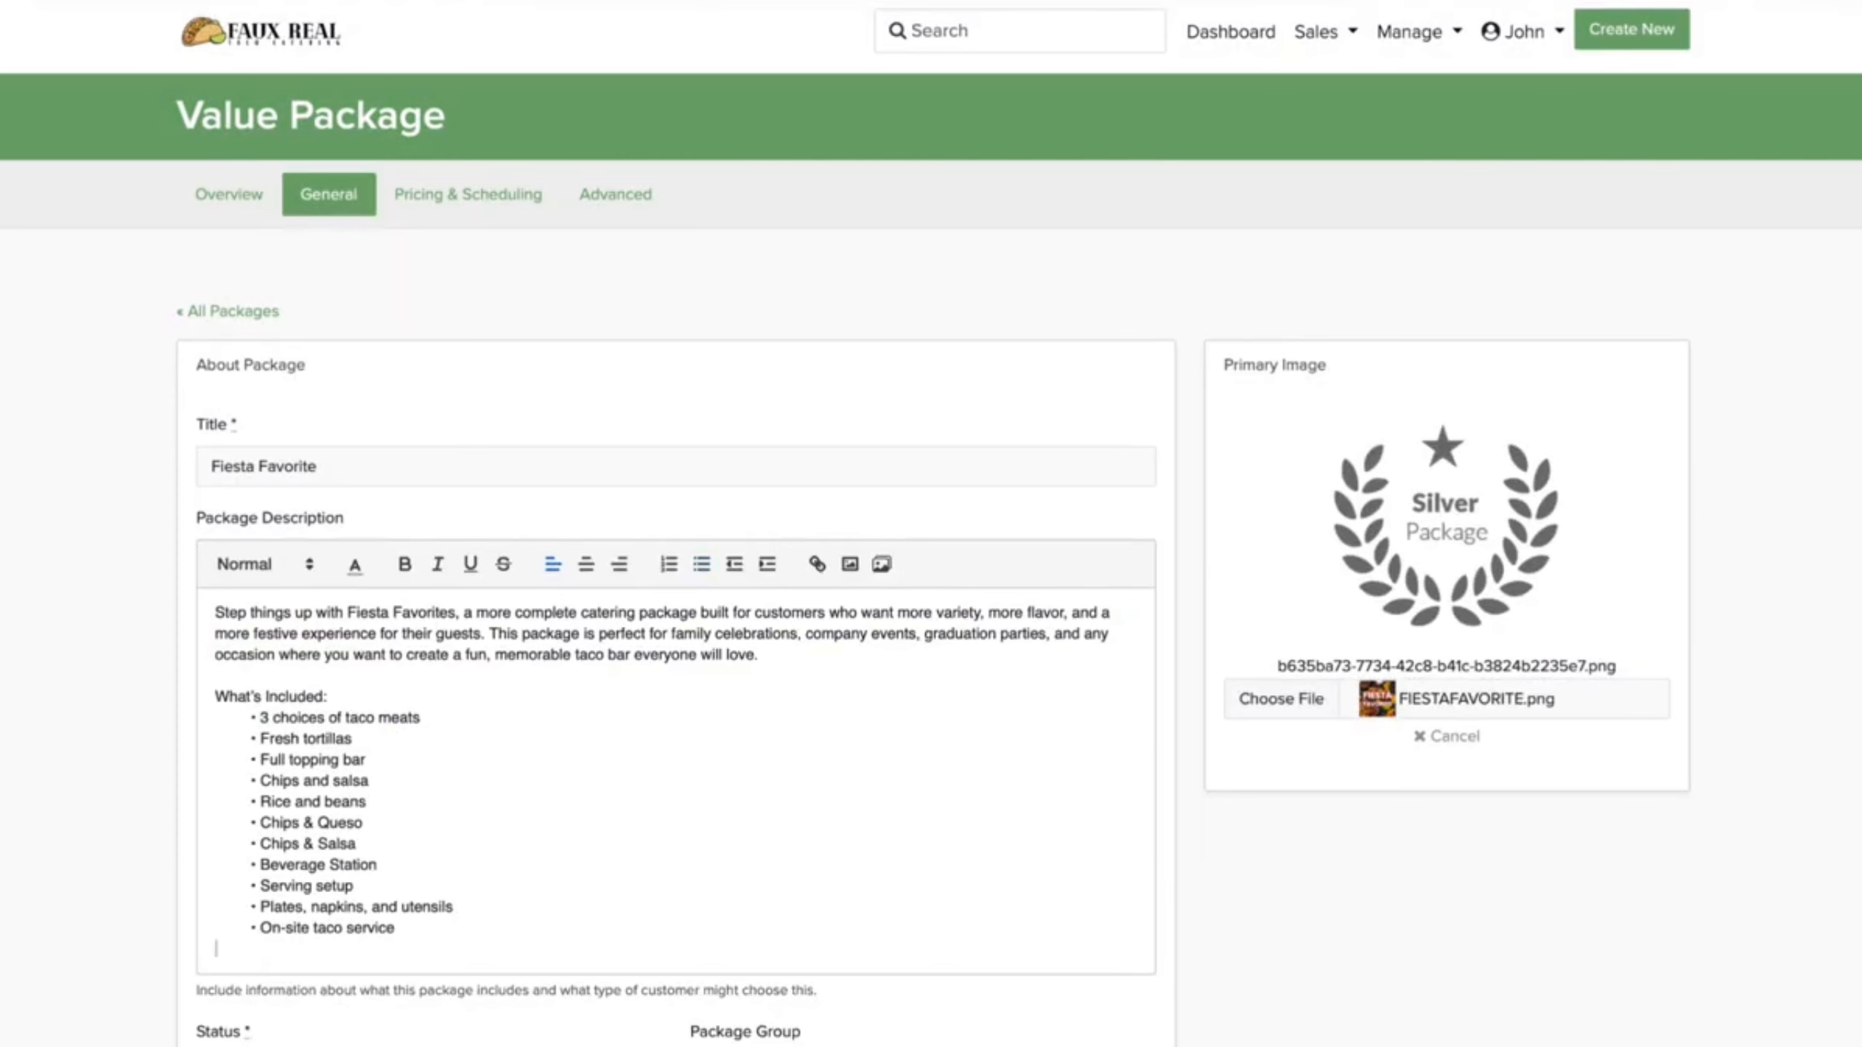
pyautogui.press('BackSpace')
pyautogui.scroll(-3, 435, 1024)
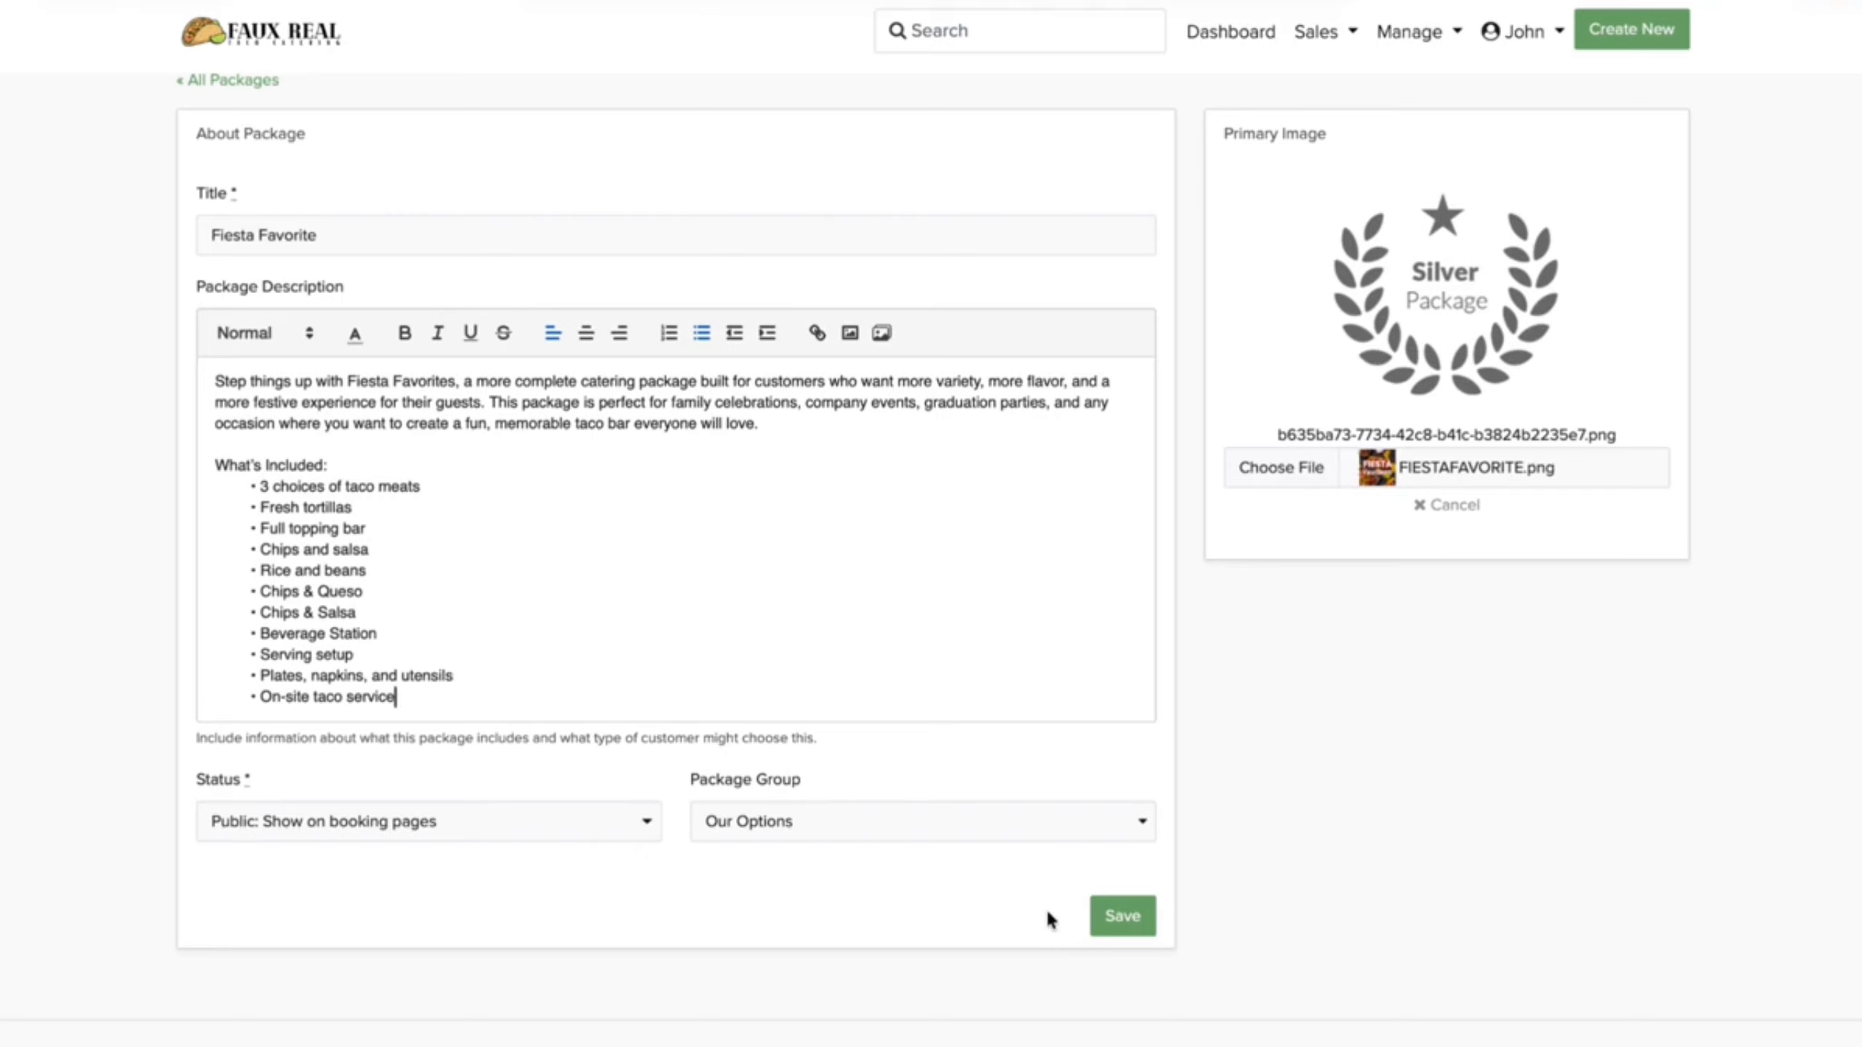
pyautogui.click(1113, 905)
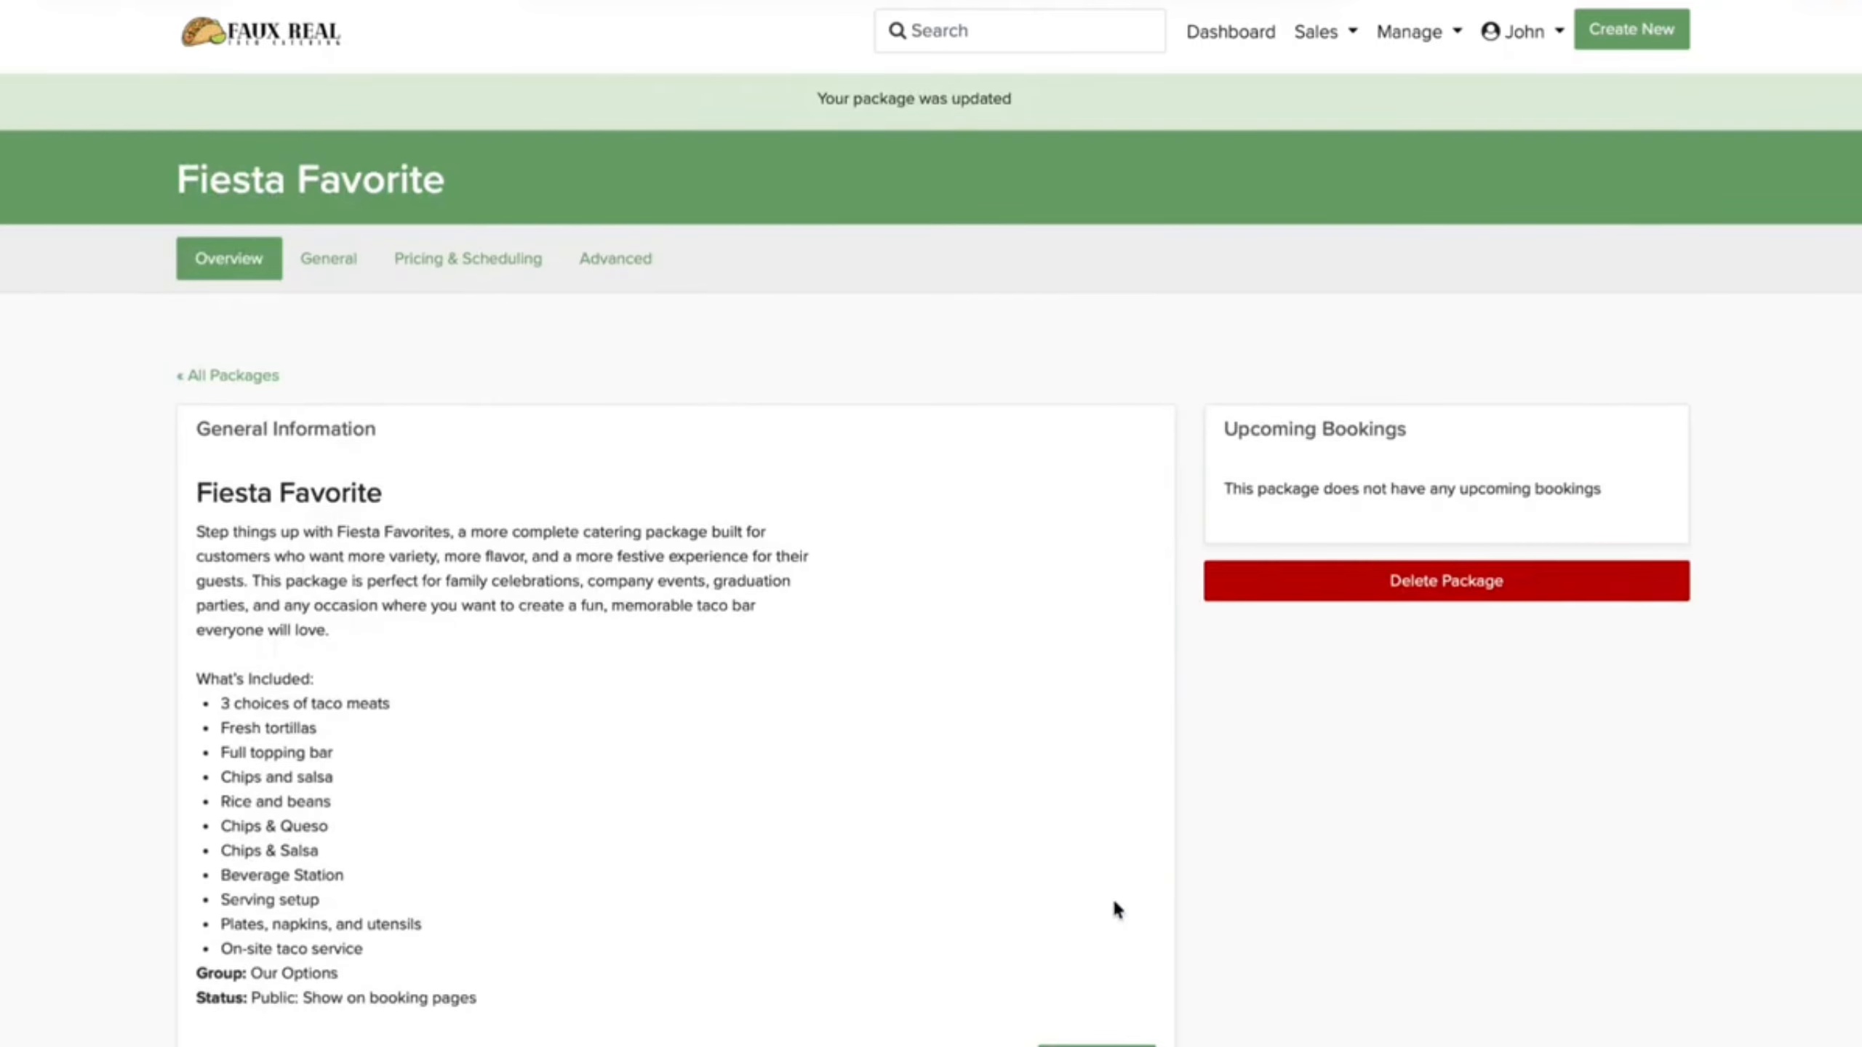
pyautogui.scroll(-10, 1111, 896)
# Step: Give Fiesta Favorite Automatic Slots at 1 Hour Increments and a percentage deposit
pyautogui.click(1078, 877)
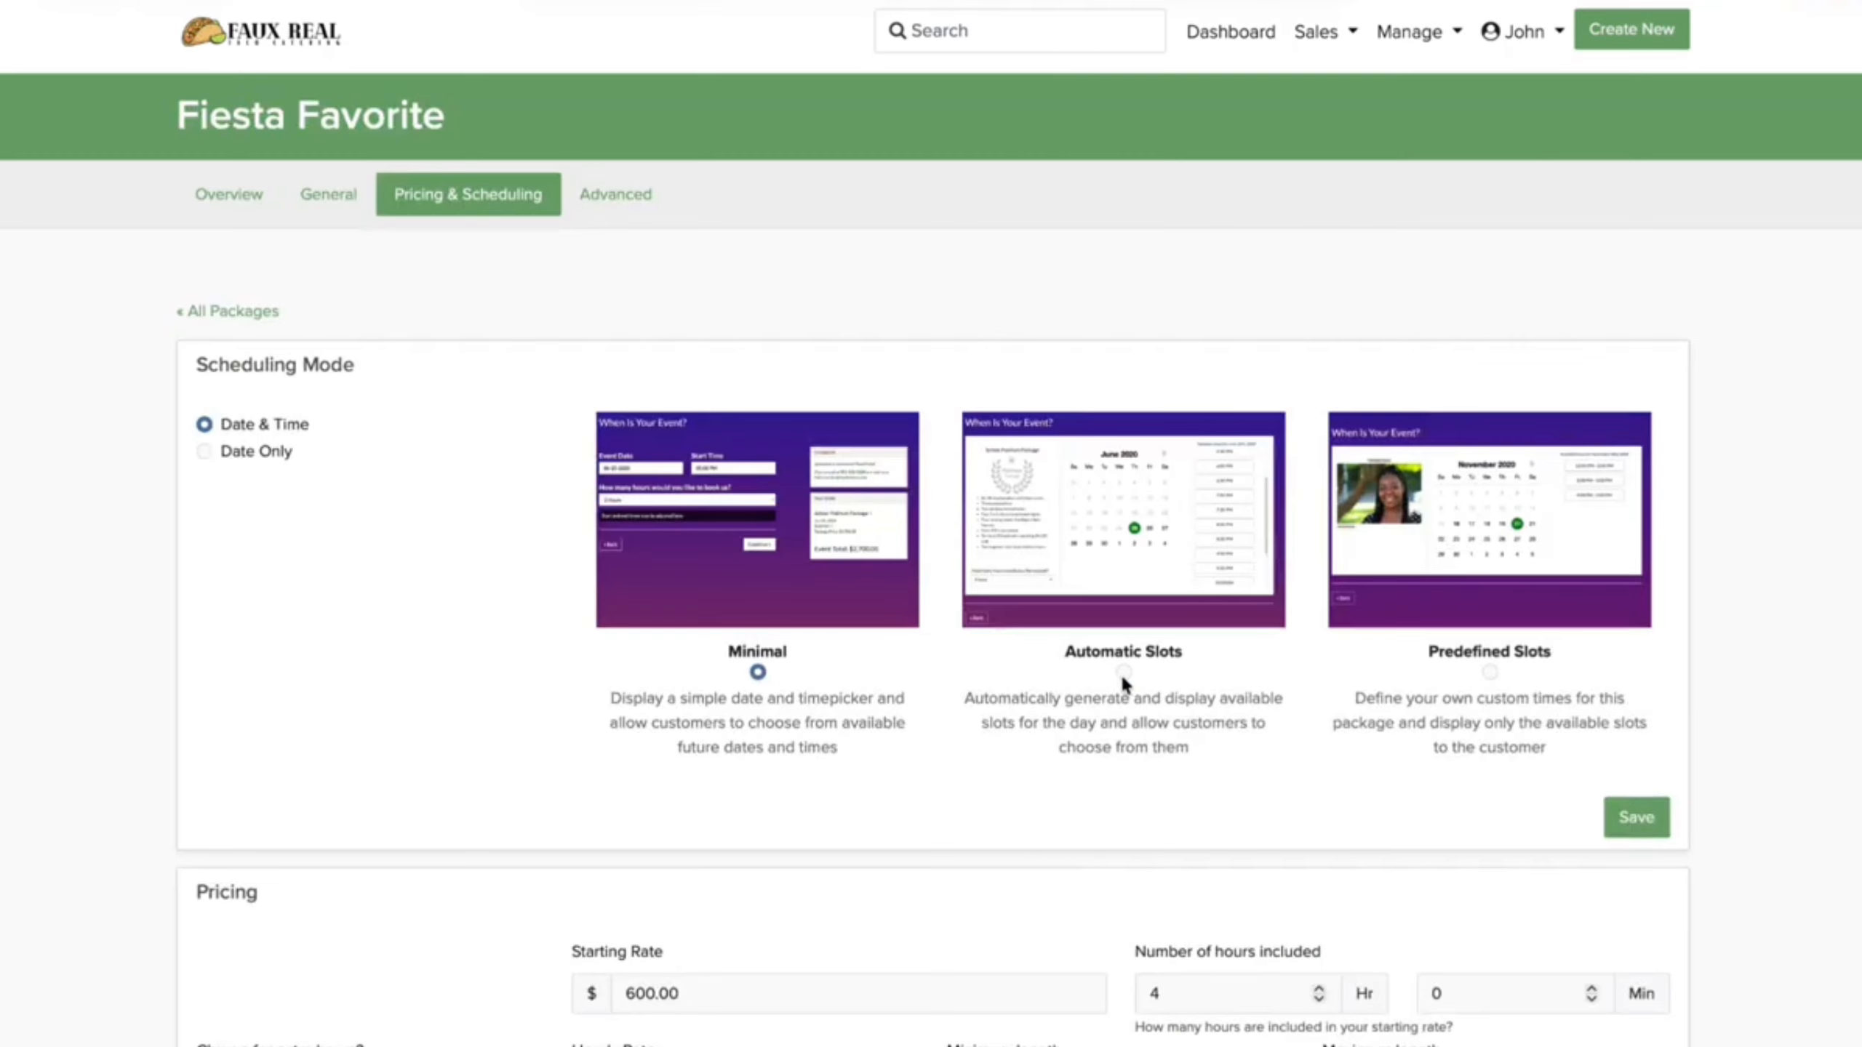
pyautogui.click(1123, 673)
pyautogui.click(818, 851)
pyautogui.click(814, 886)
pyautogui.scroll(-5, 843, 902)
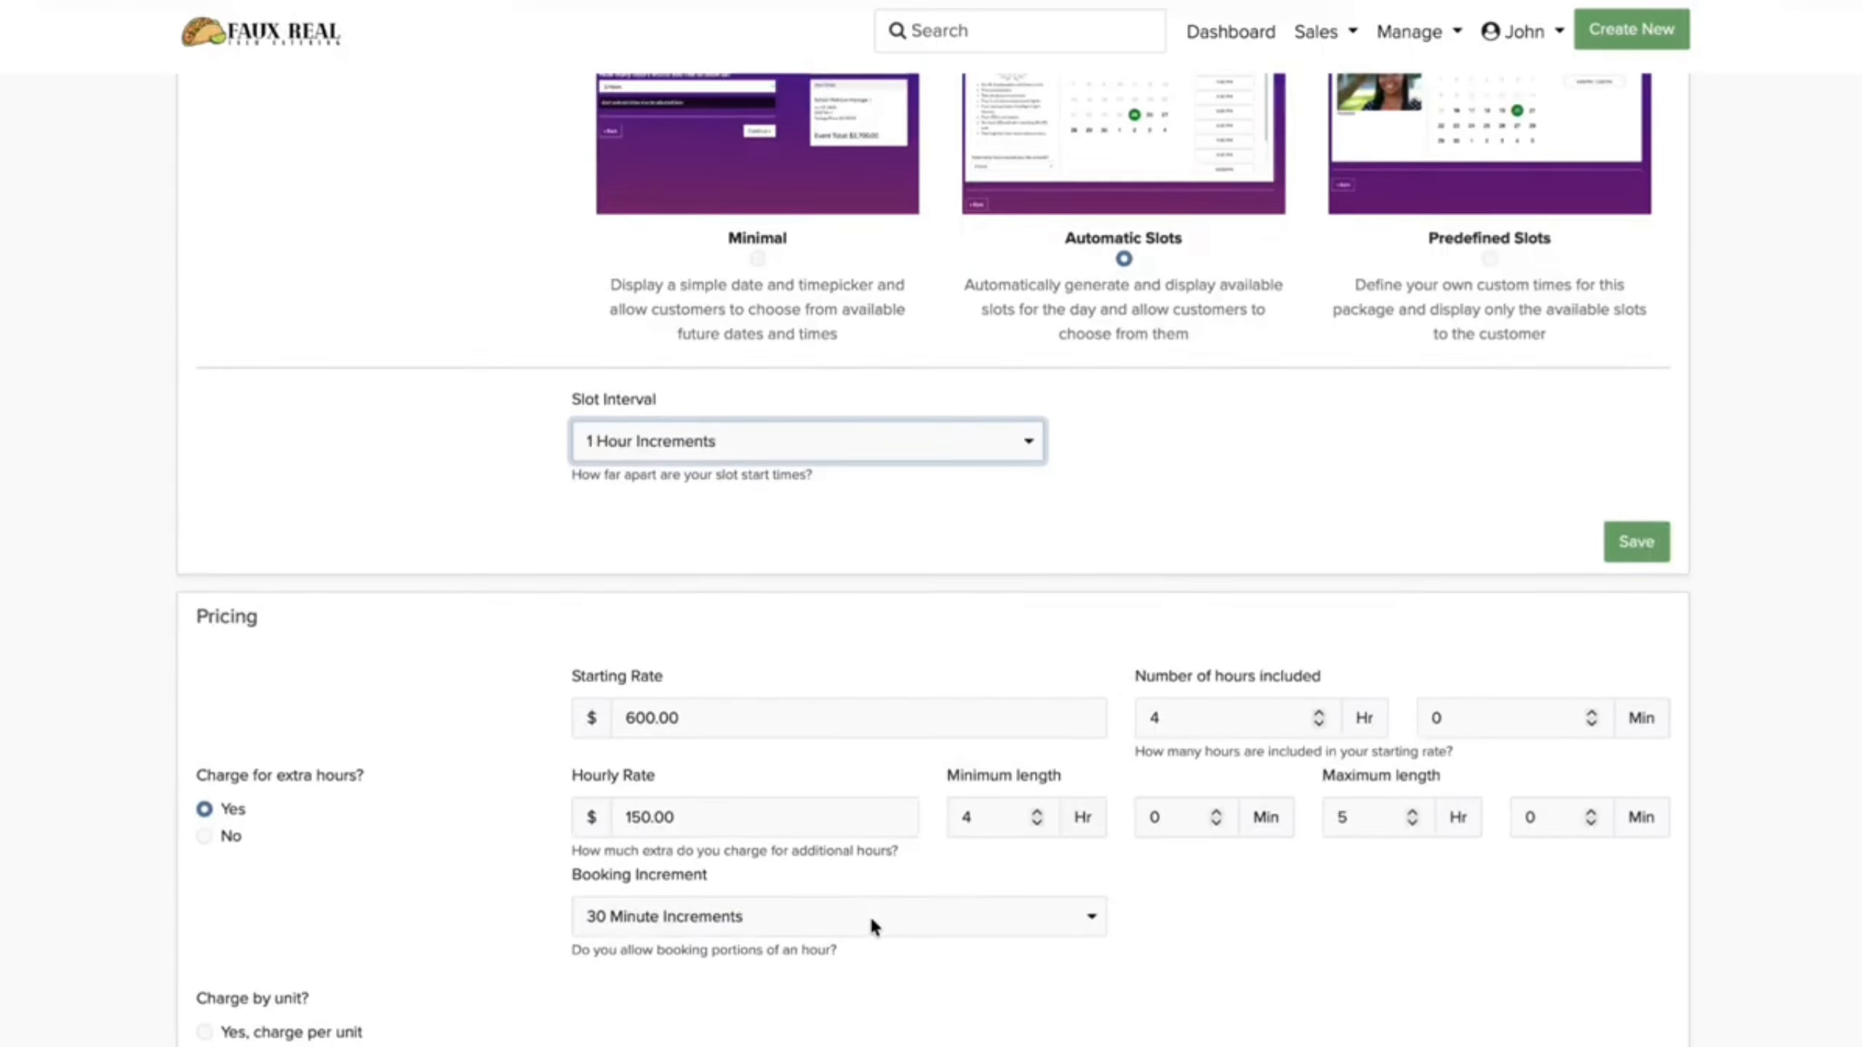
pyautogui.scroll(-2, 870, 913)
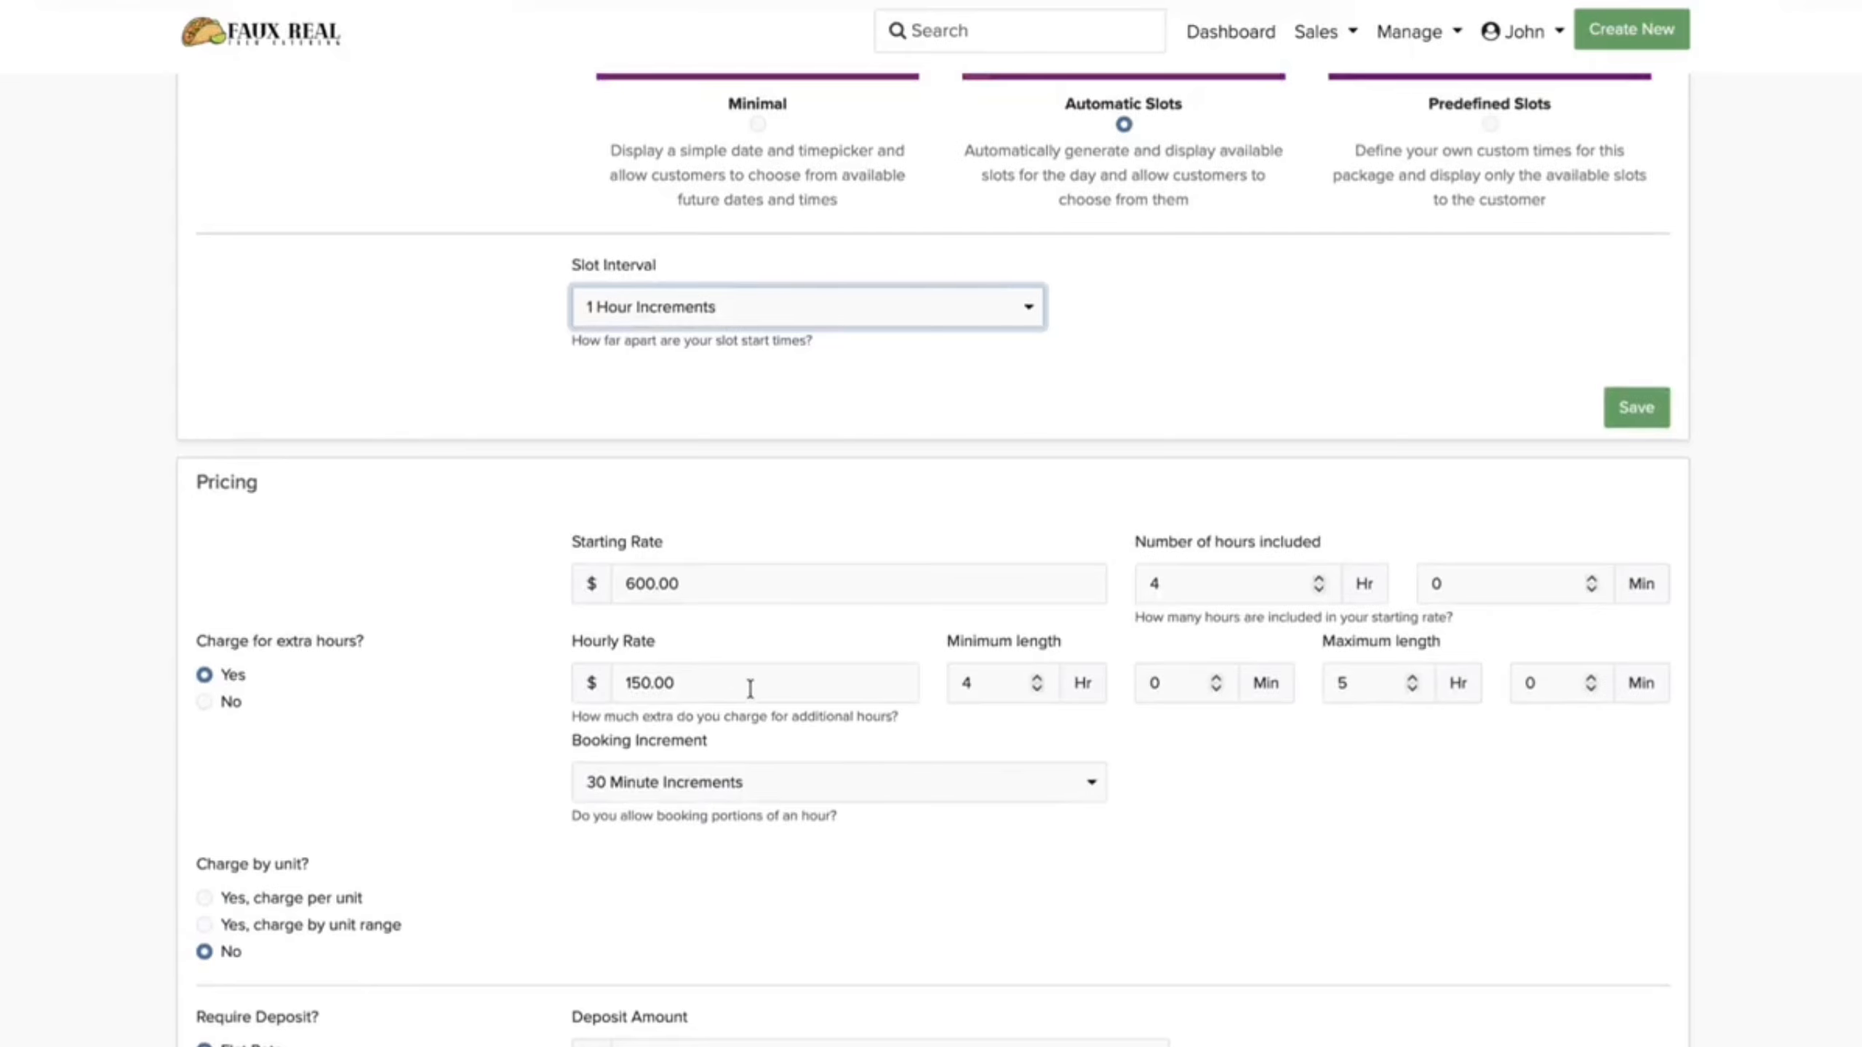
pyautogui.scroll(-4, 781, 785)
pyautogui.click(204, 791)
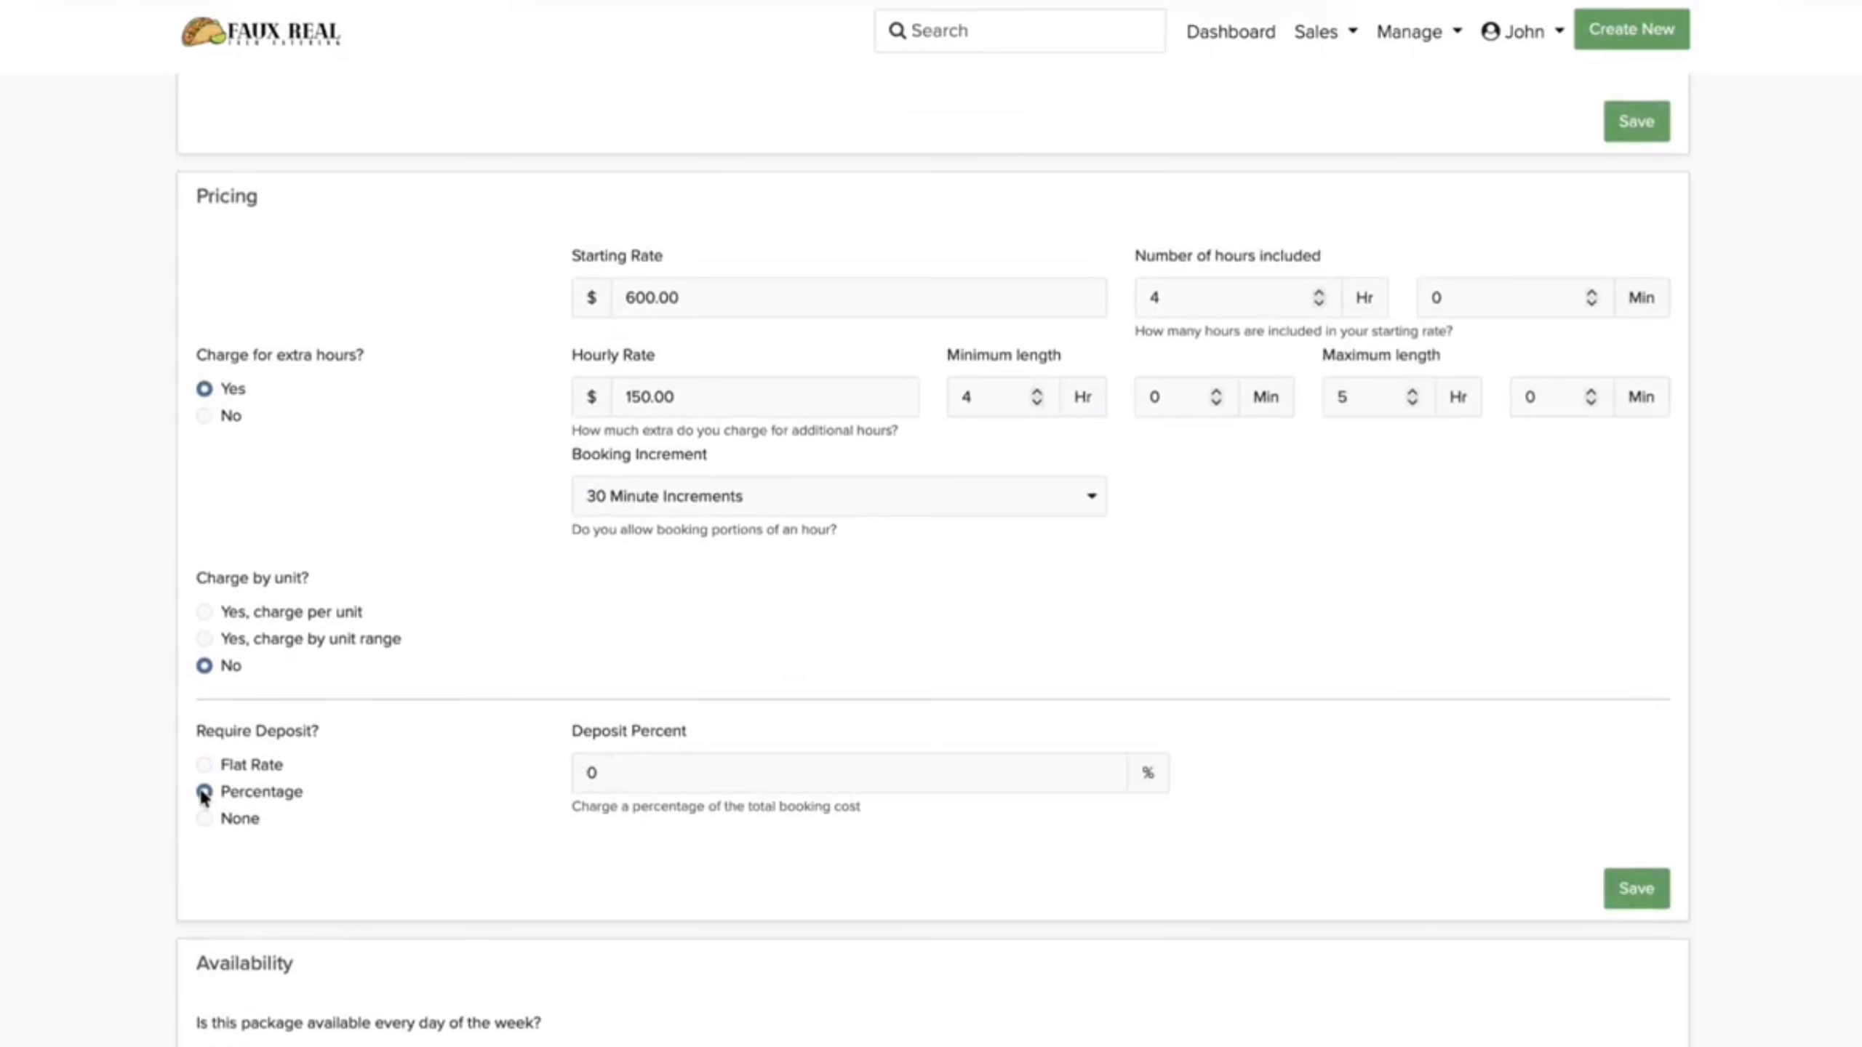
pyautogui.click(657, 766)
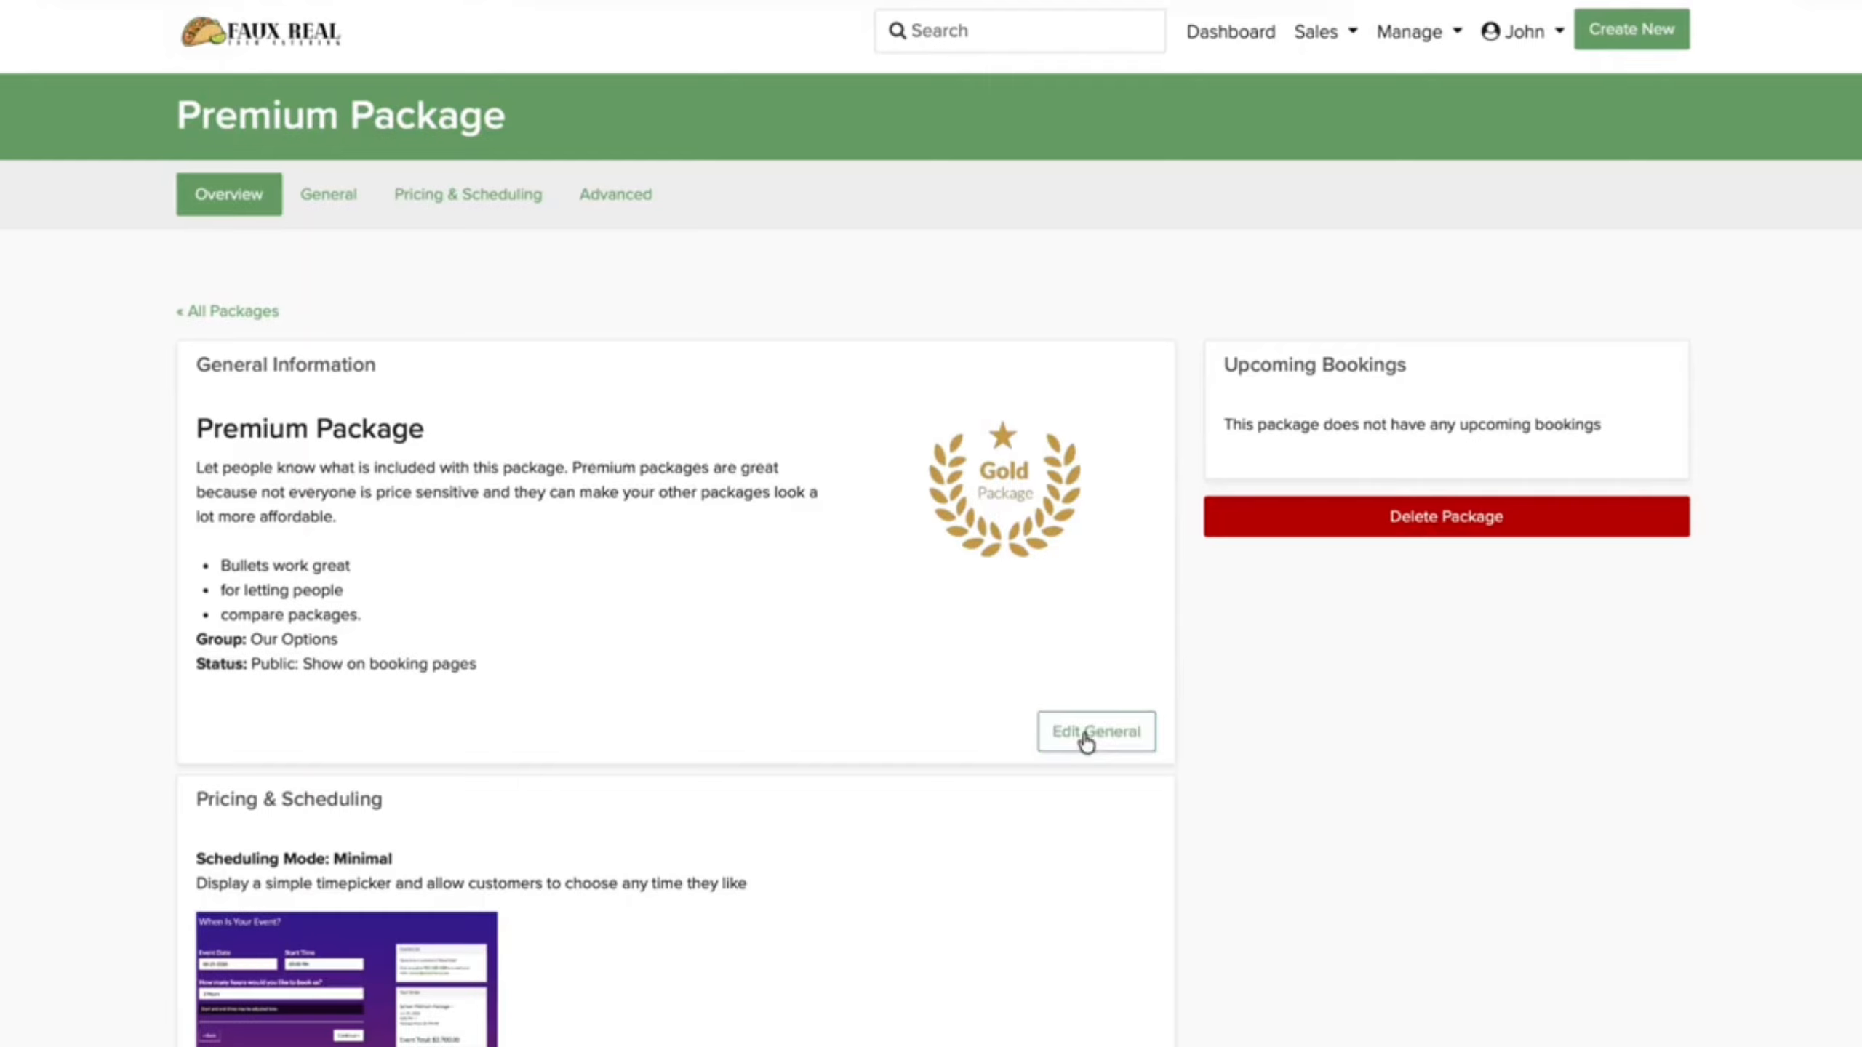
# Step: Retitle the Premium Package to Ultimate Taco Bar and paste its new description
pyautogui.click(1089, 736)
pyautogui.tripleClick(384, 465)
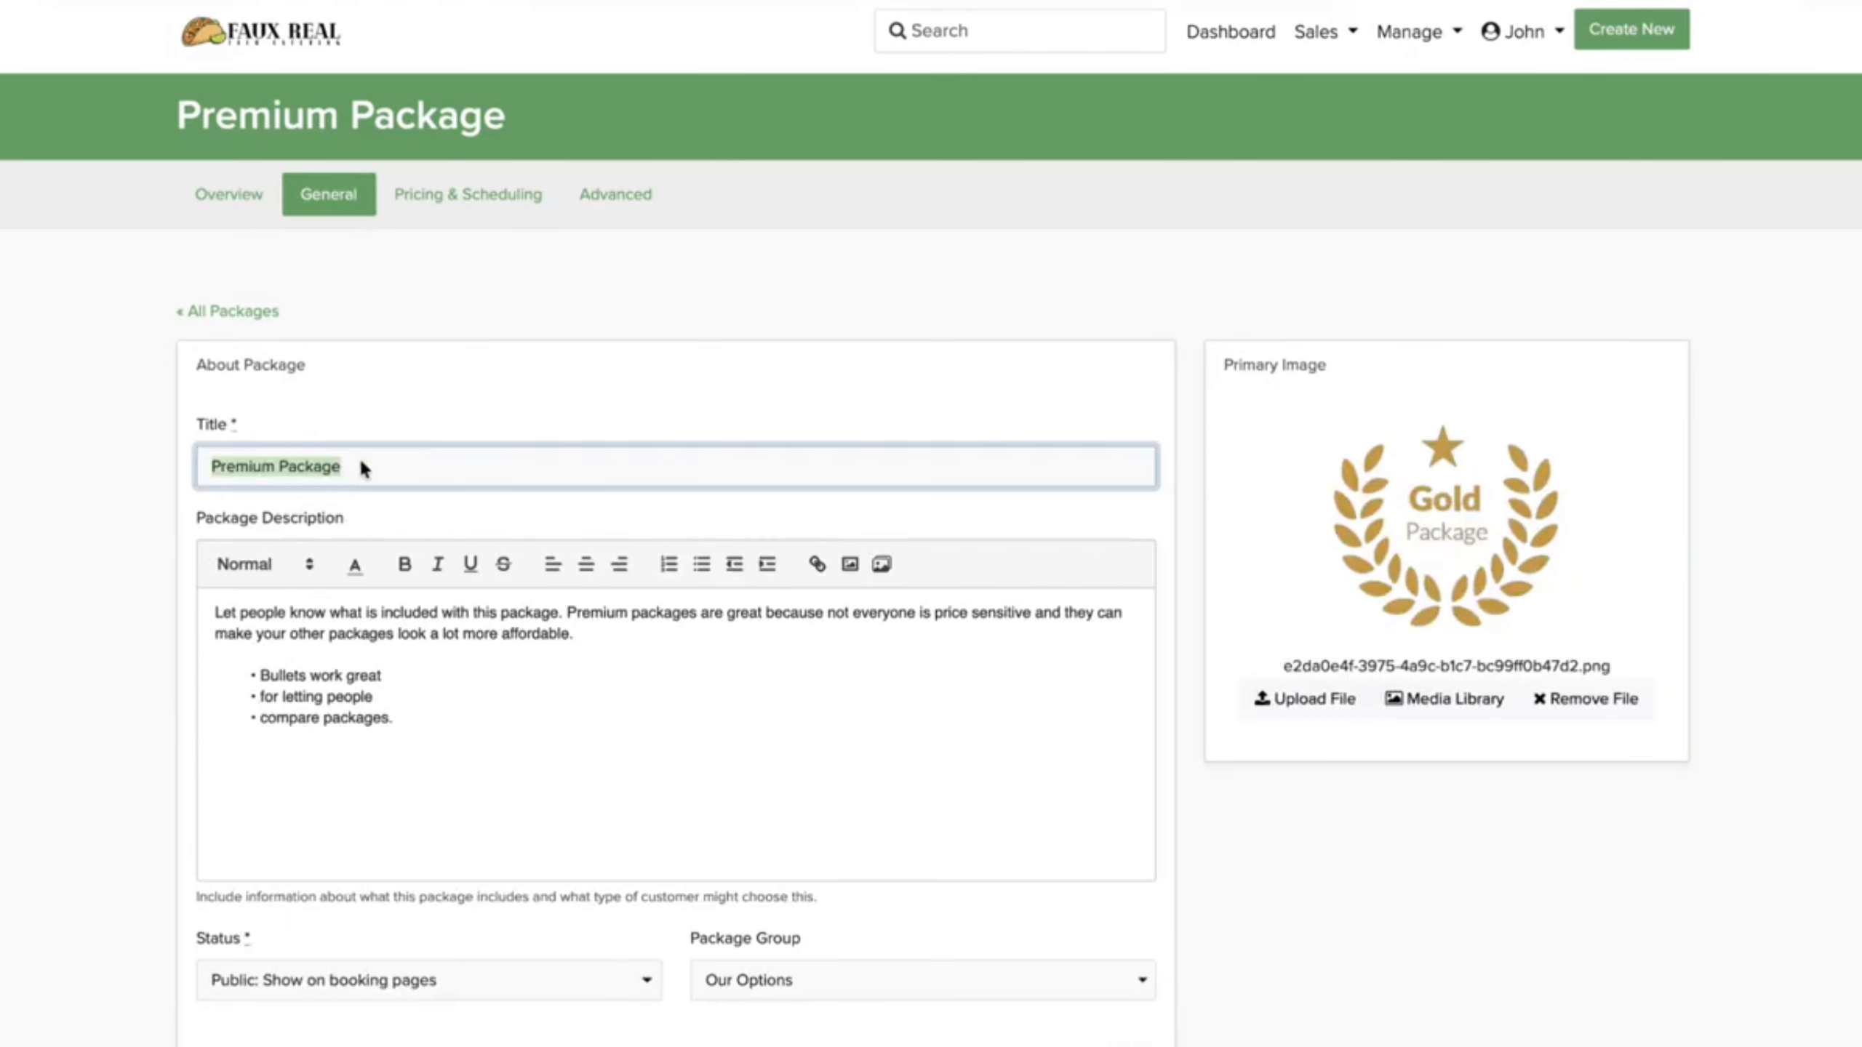
pyautogui.write('Ultimate Taco Bar')
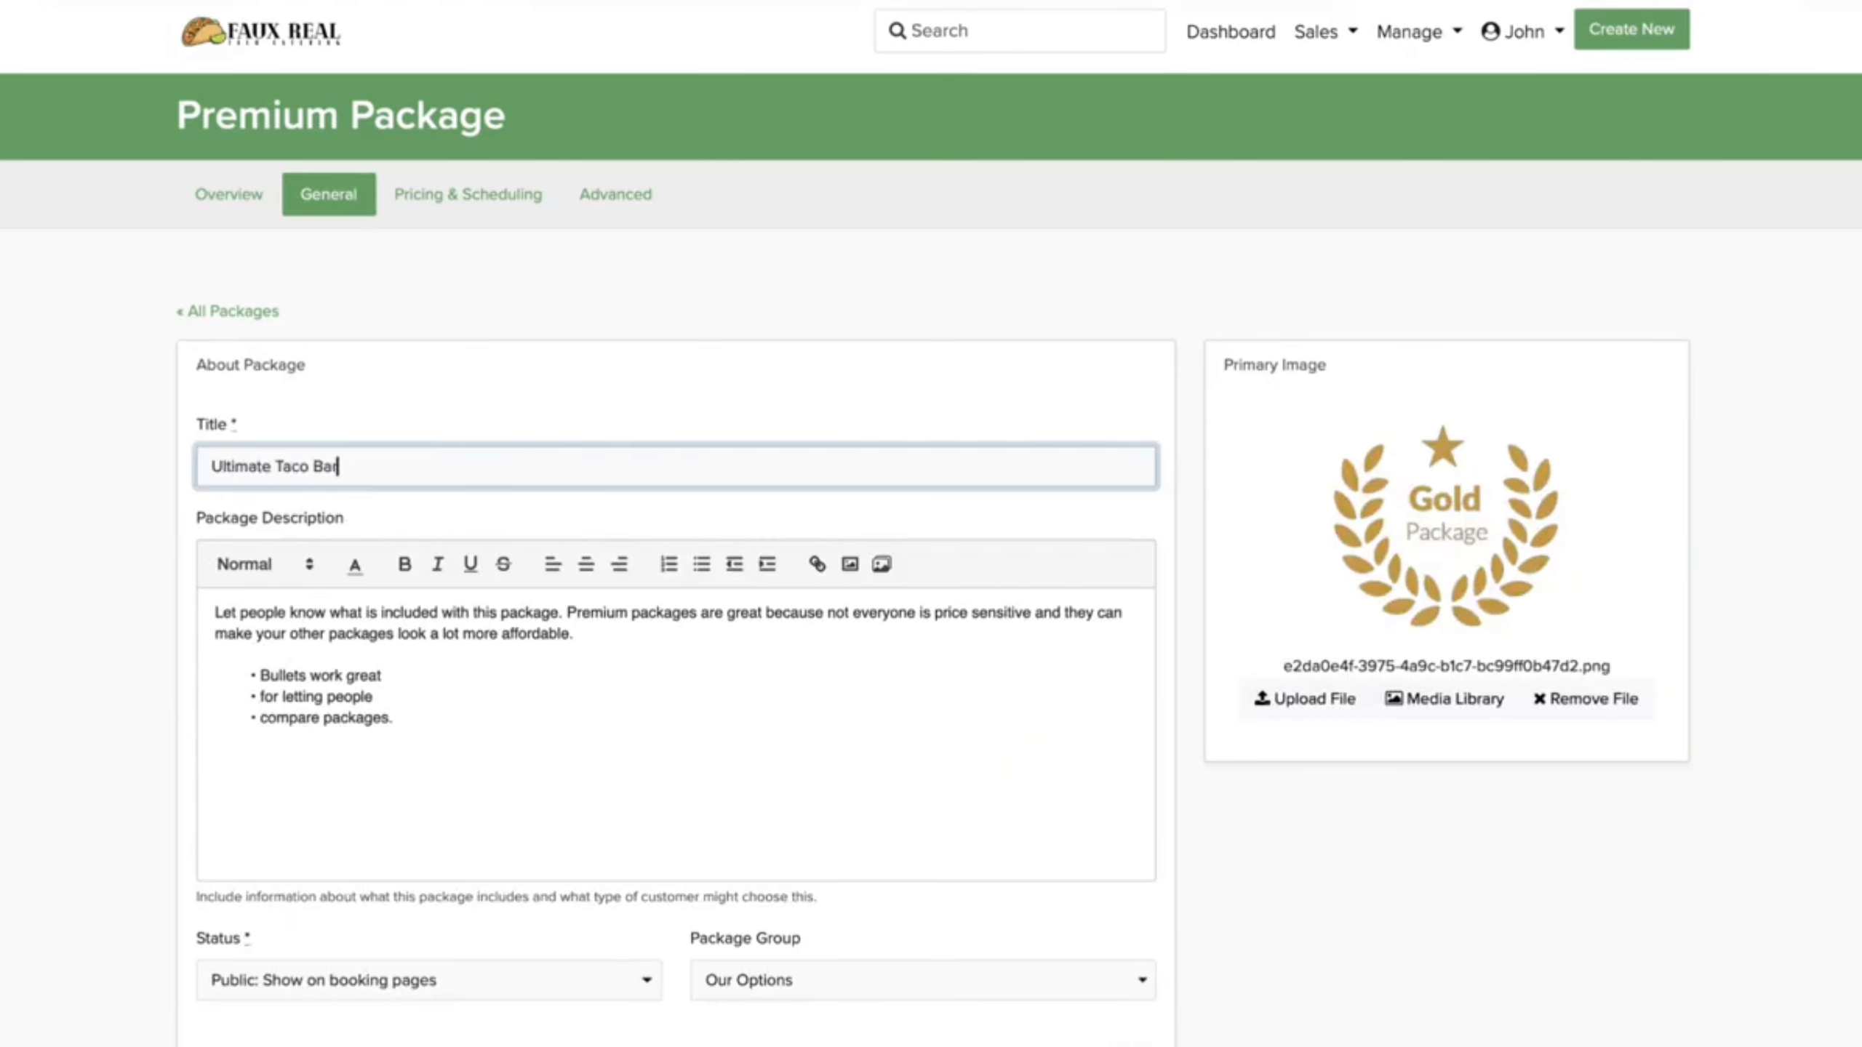
pyautogui.press('Tab')
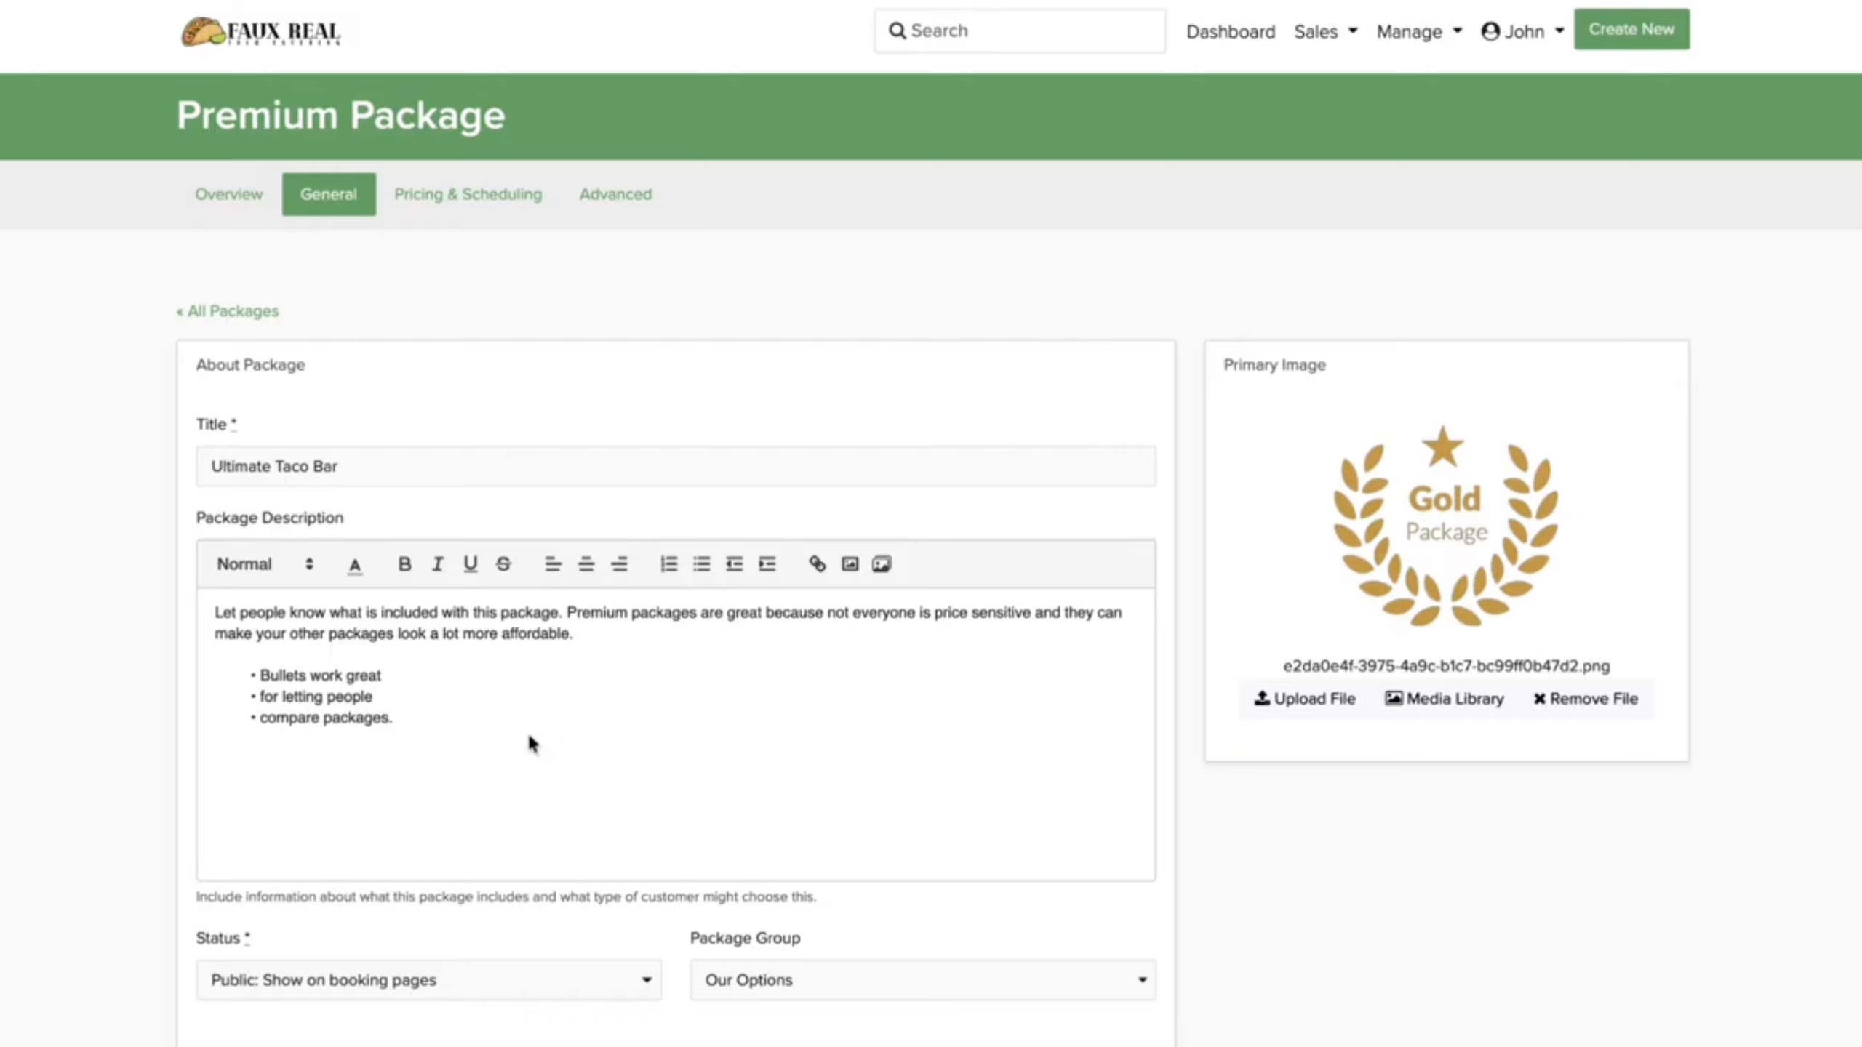
pyautogui.moveTo(415, 849); pyautogui.dragTo(200, 608)
pyautogui.write("For customers who want the full experience, Ultimate Taco Bar is the premium option that turns your catering into a true event highlight. Packed with variety, presentation, and customization, this package is perfect for weddings, large parties, corporate functions, and special occasions where you want to impress guests and give them an unforgettable taco bar experience.  What's Included: All taco meats Fresh tortillas Gourmet topping bar Rice and beans Specialty sides Chips & Salsa Chips & Queso Quesadilla Bar Beverage Station Spice Challenge Plates, napkins, and utensils On-site attendant(s)")
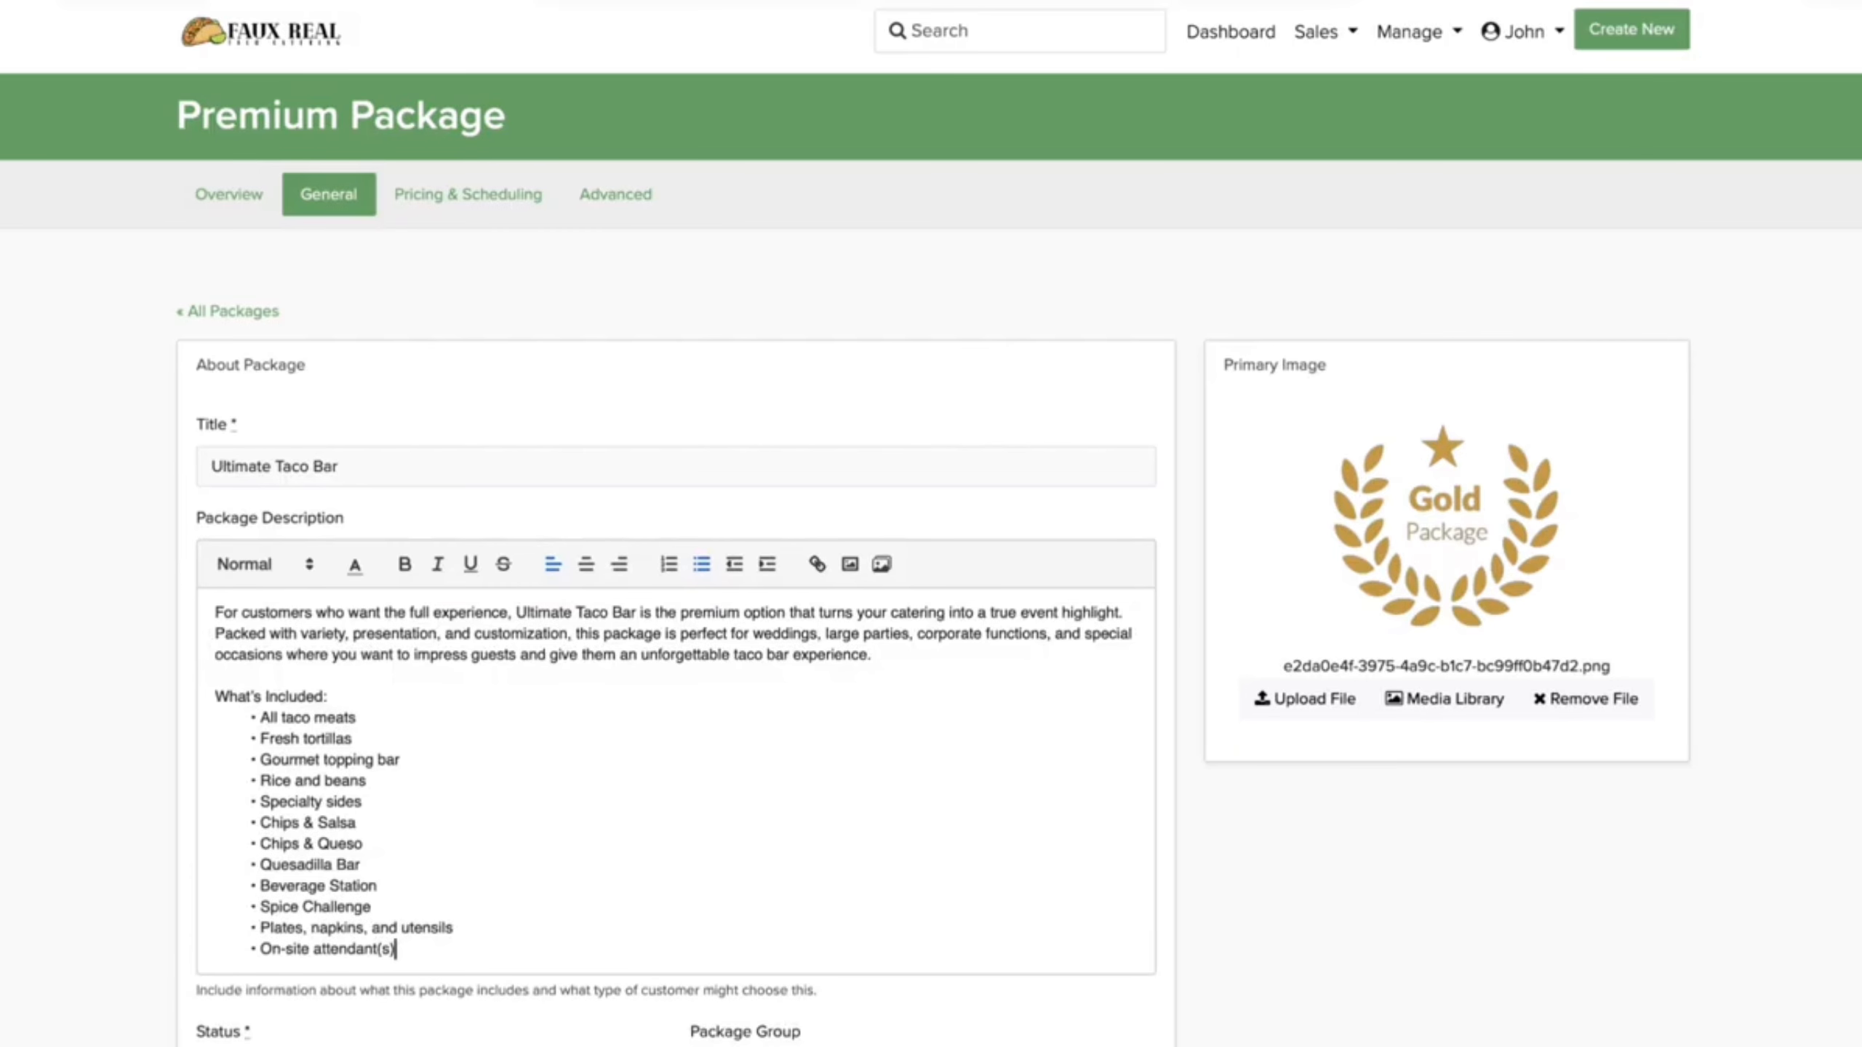
pyautogui.scroll(-7, 1102, 660)
pyautogui.scroll(4, 1101, 660)
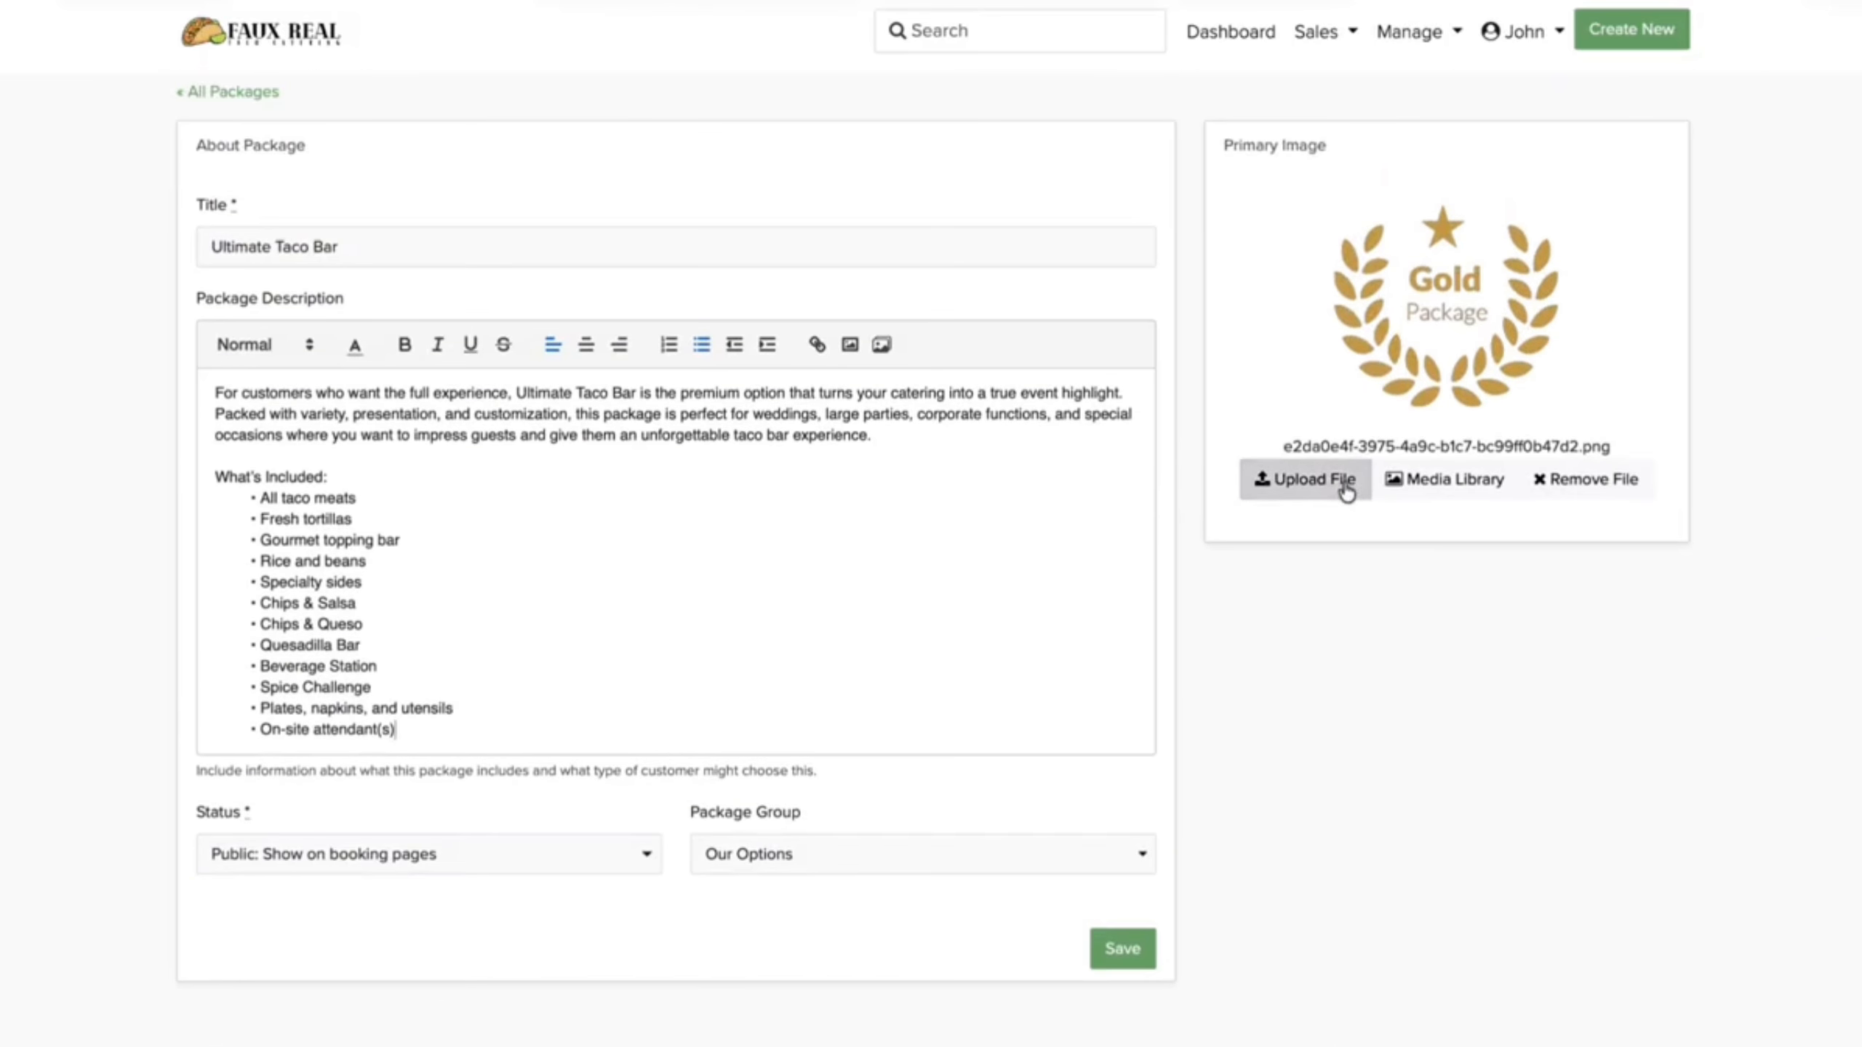
# Step: Upload ULTIMATETACOBAR.png as the package image and save
pyautogui.click(1346, 488)
pyautogui.click(1332, 490)
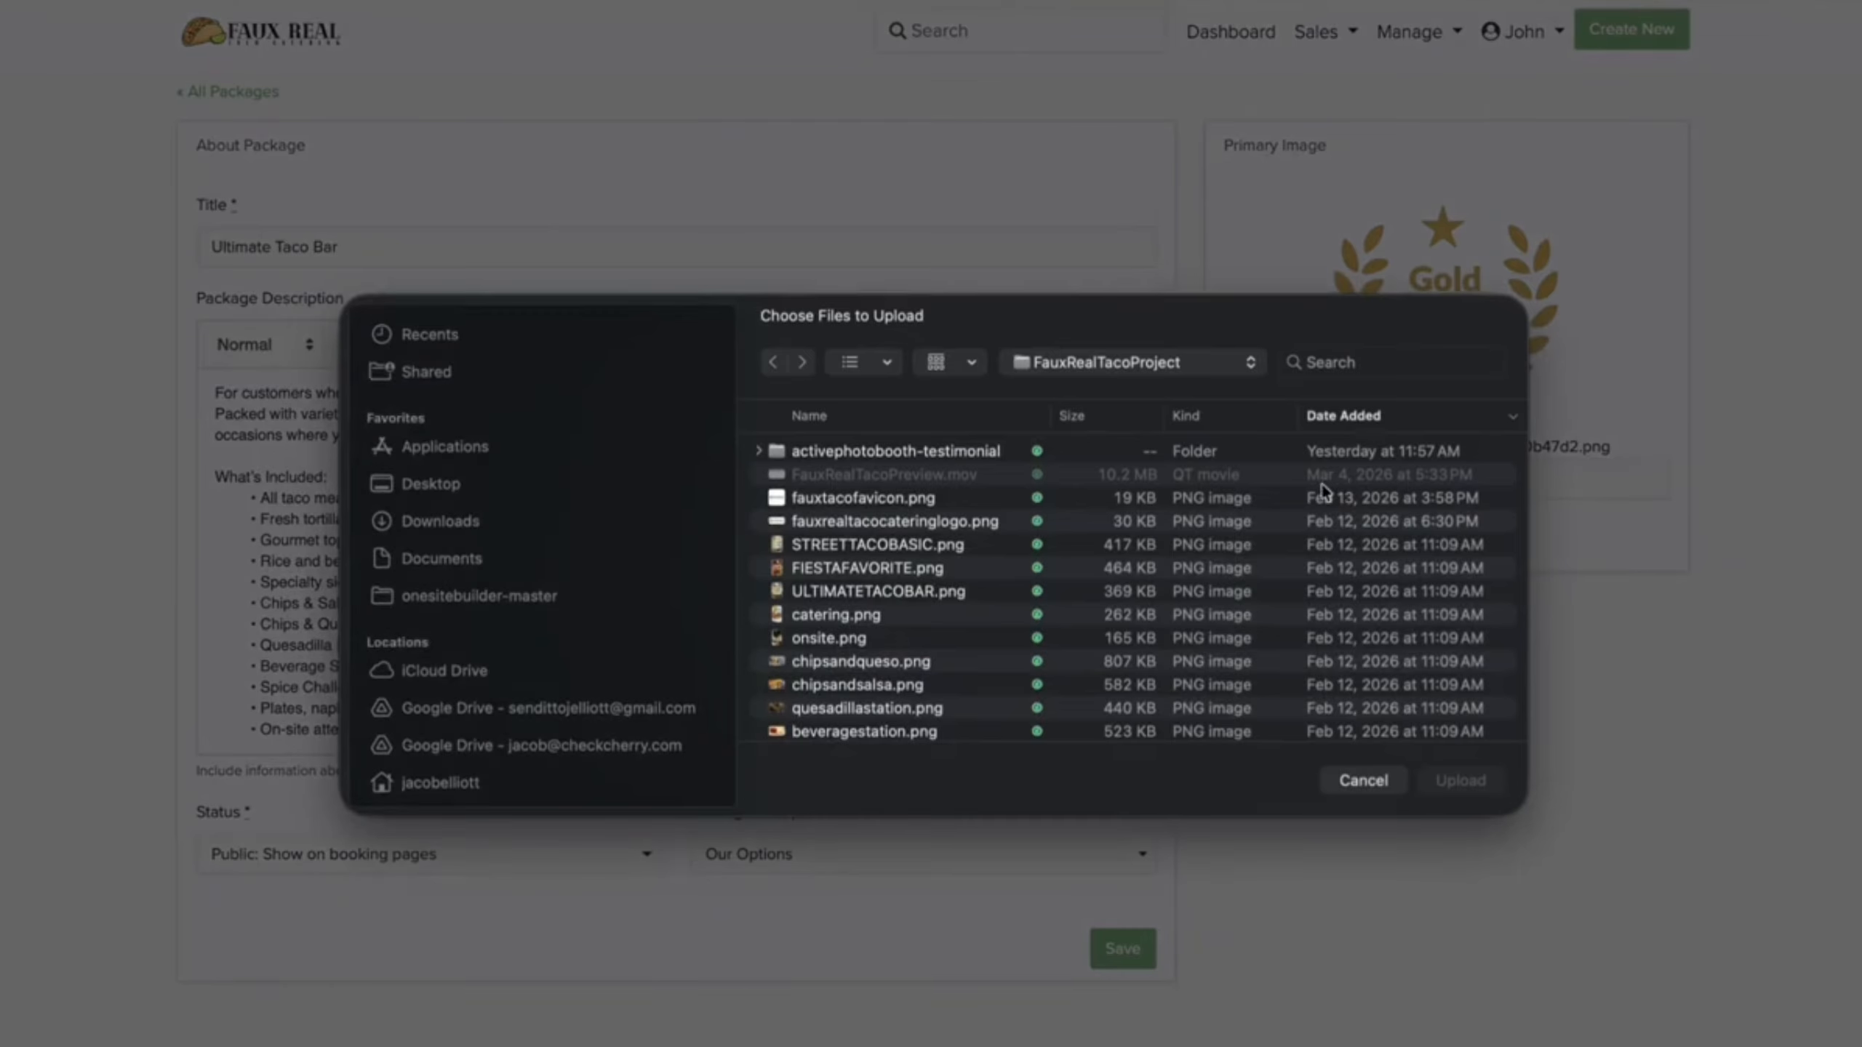
pyautogui.doubleClick(915, 591)
pyautogui.click(1110, 950)
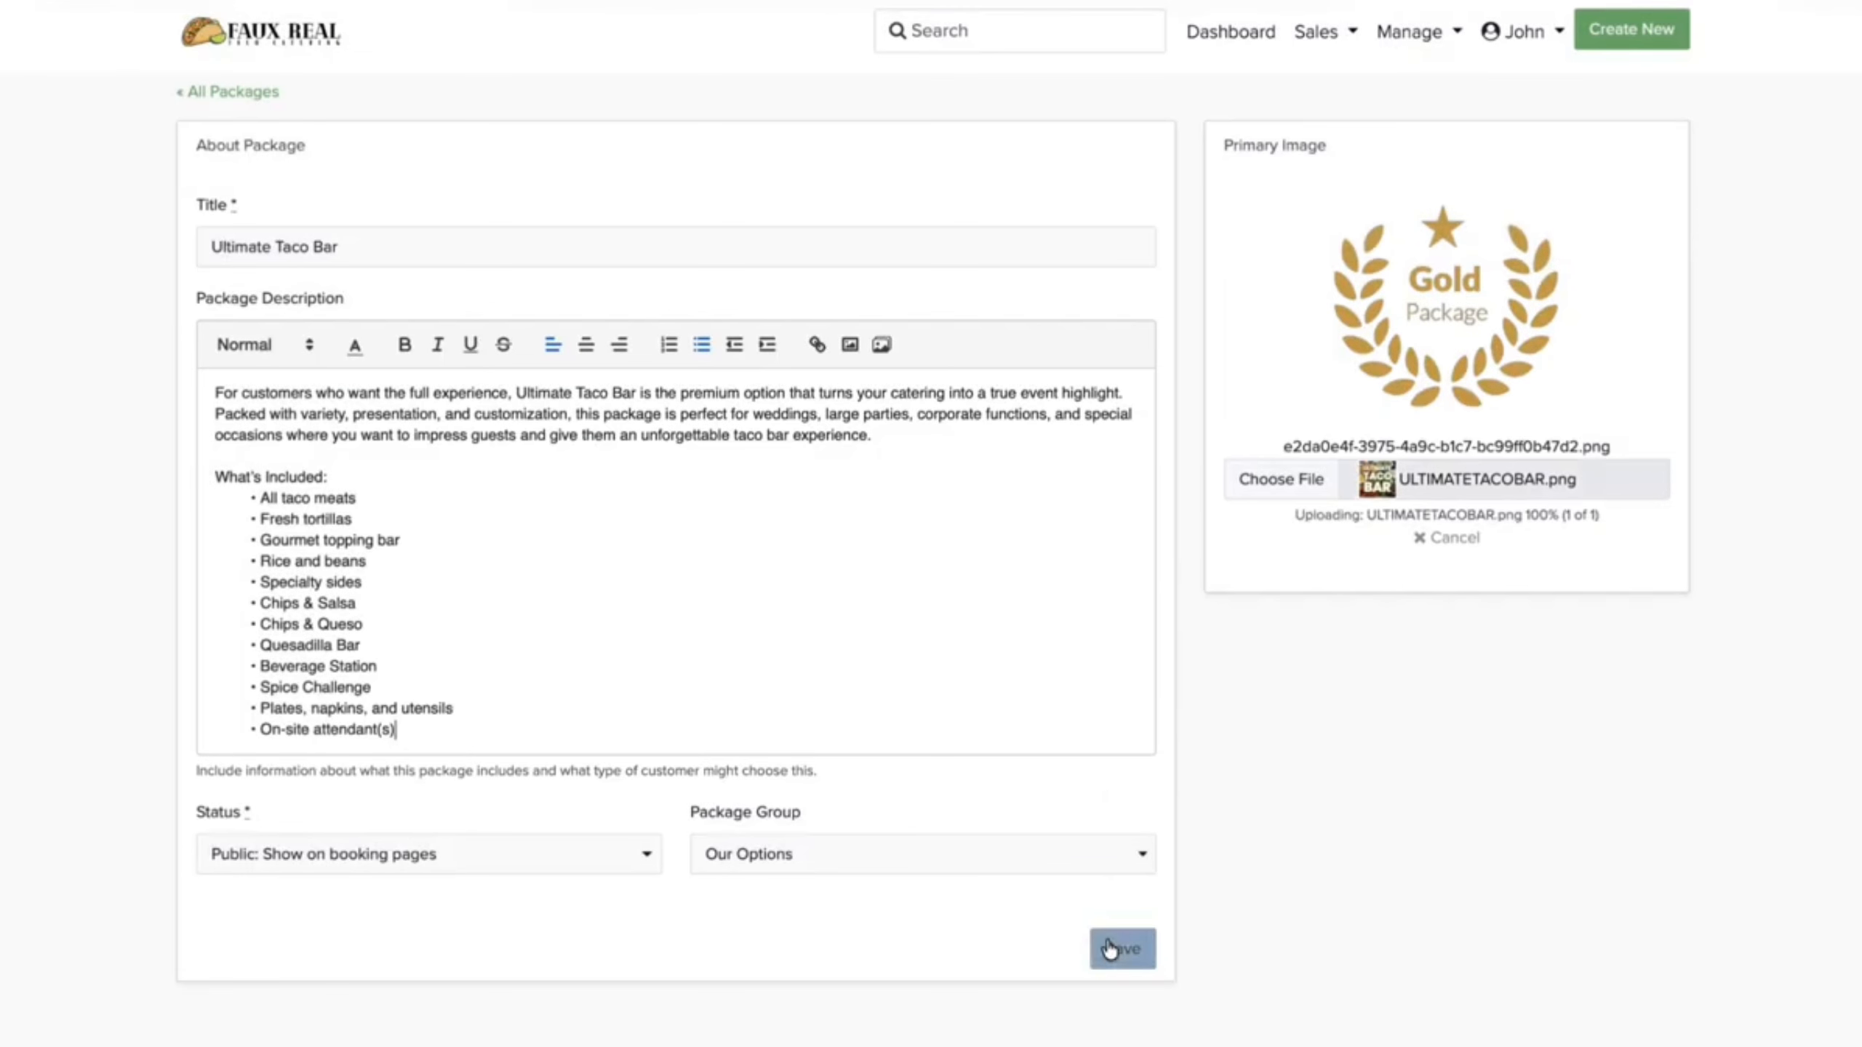
pyautogui.scroll(-10, 939, 1016)
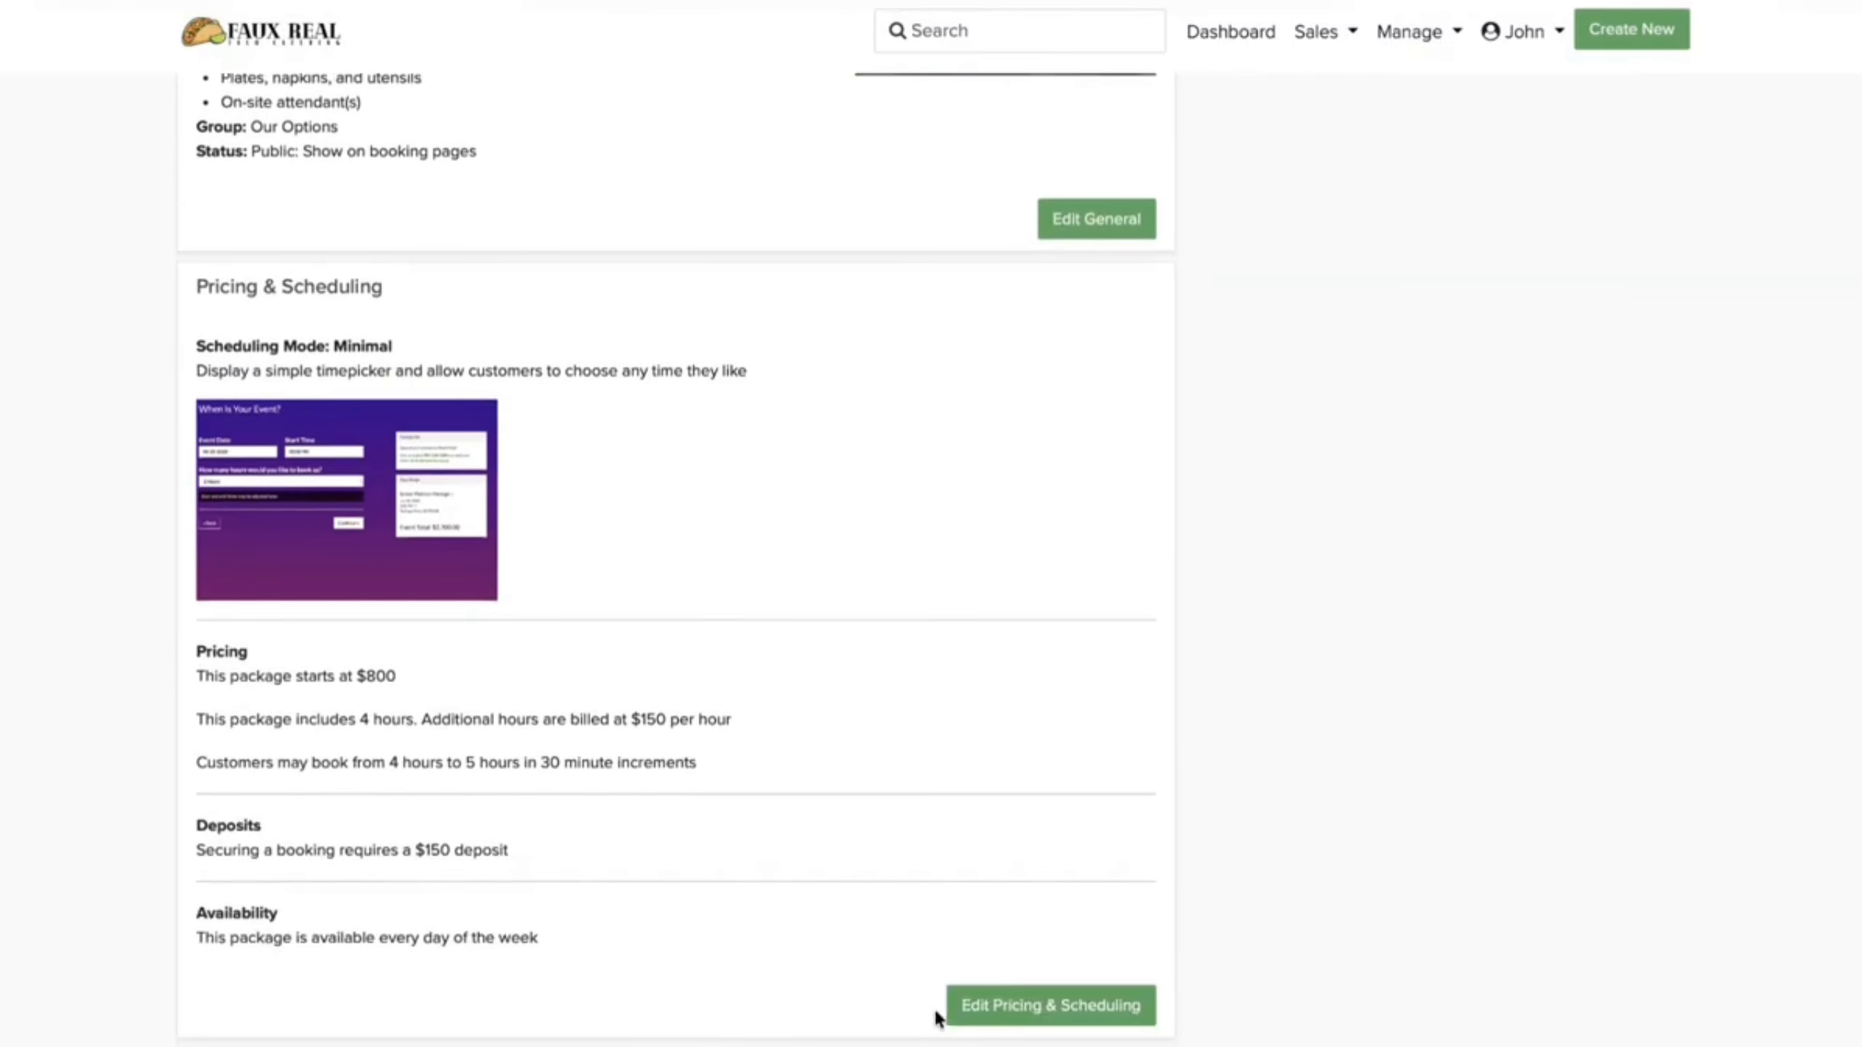
# Step: Set Automatic Slots, 1 Hour Increments and a 50% percentage deposit, save, and return to All Packages
pyautogui.click(1012, 1007)
pyautogui.click(1123, 672)
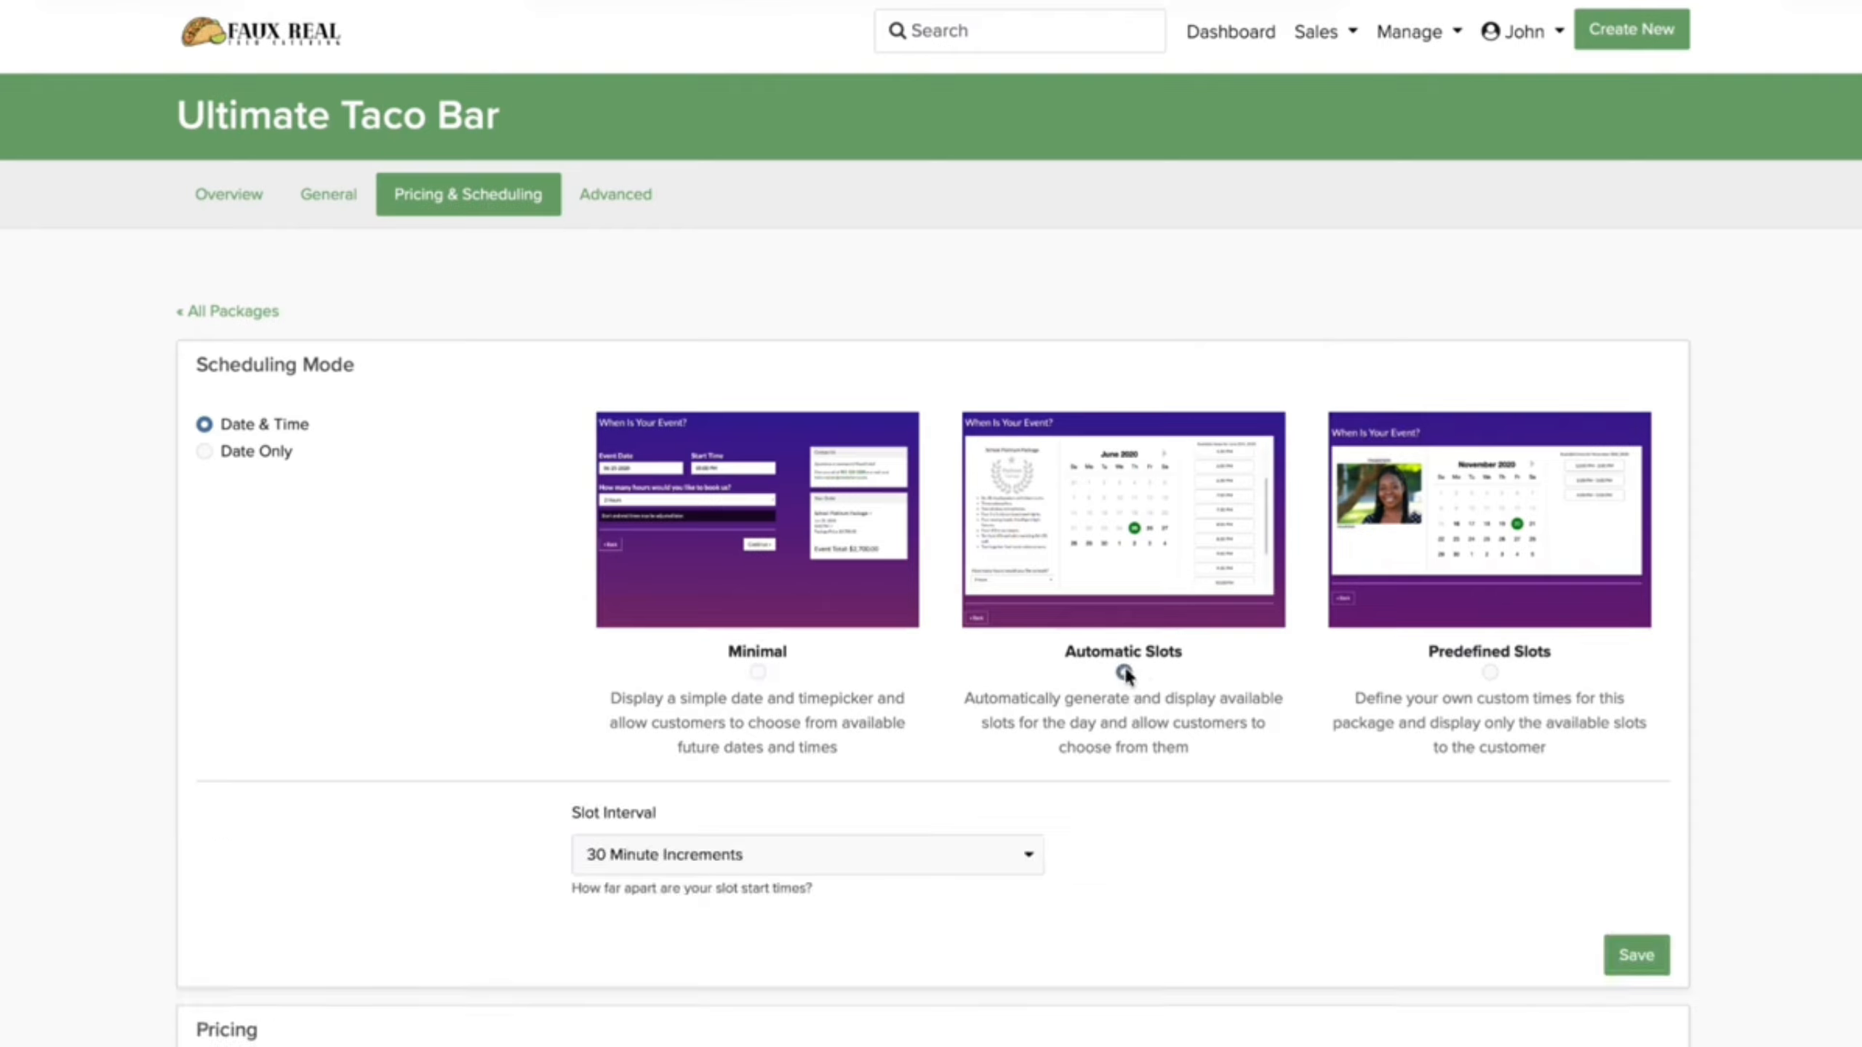
pyautogui.click(629, 857)
pyautogui.scroll(-10, 628, 857)
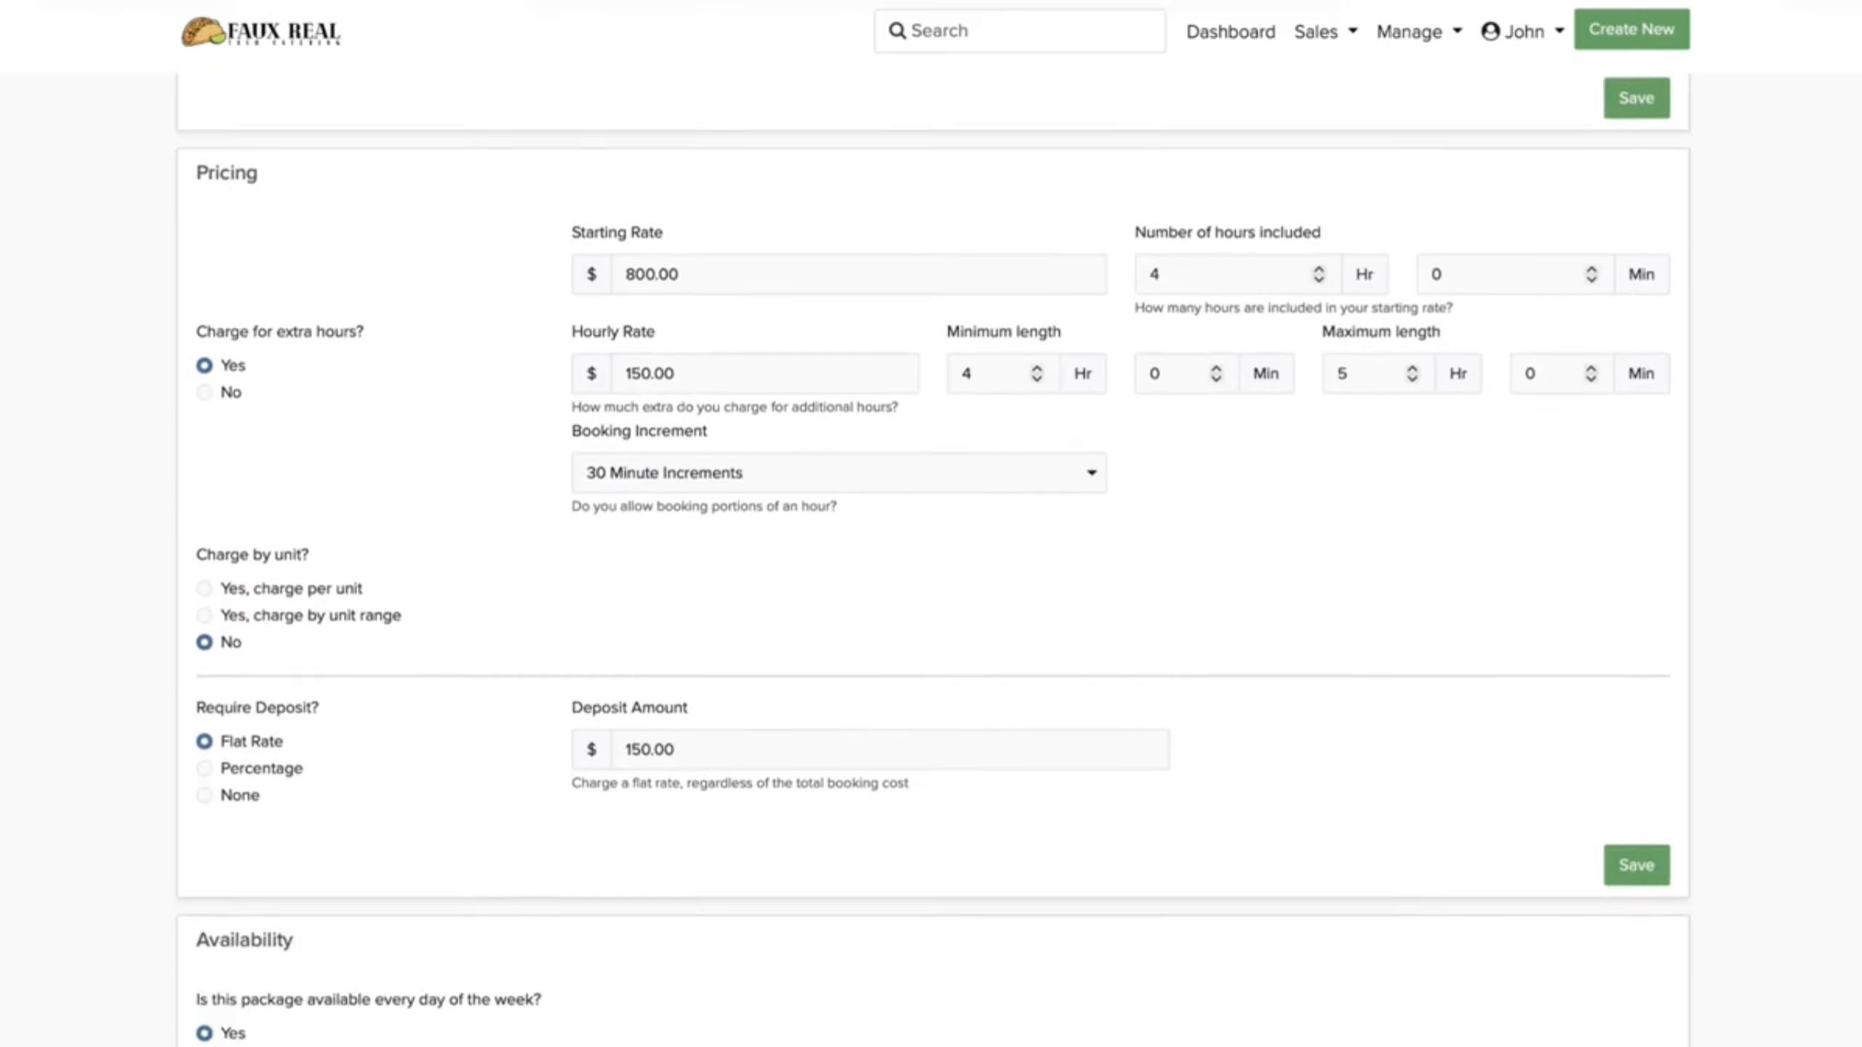
pyautogui.click(204, 767)
pyautogui.click(654, 739)
pyautogui.press('BackSpace')
pyautogui.write('50')
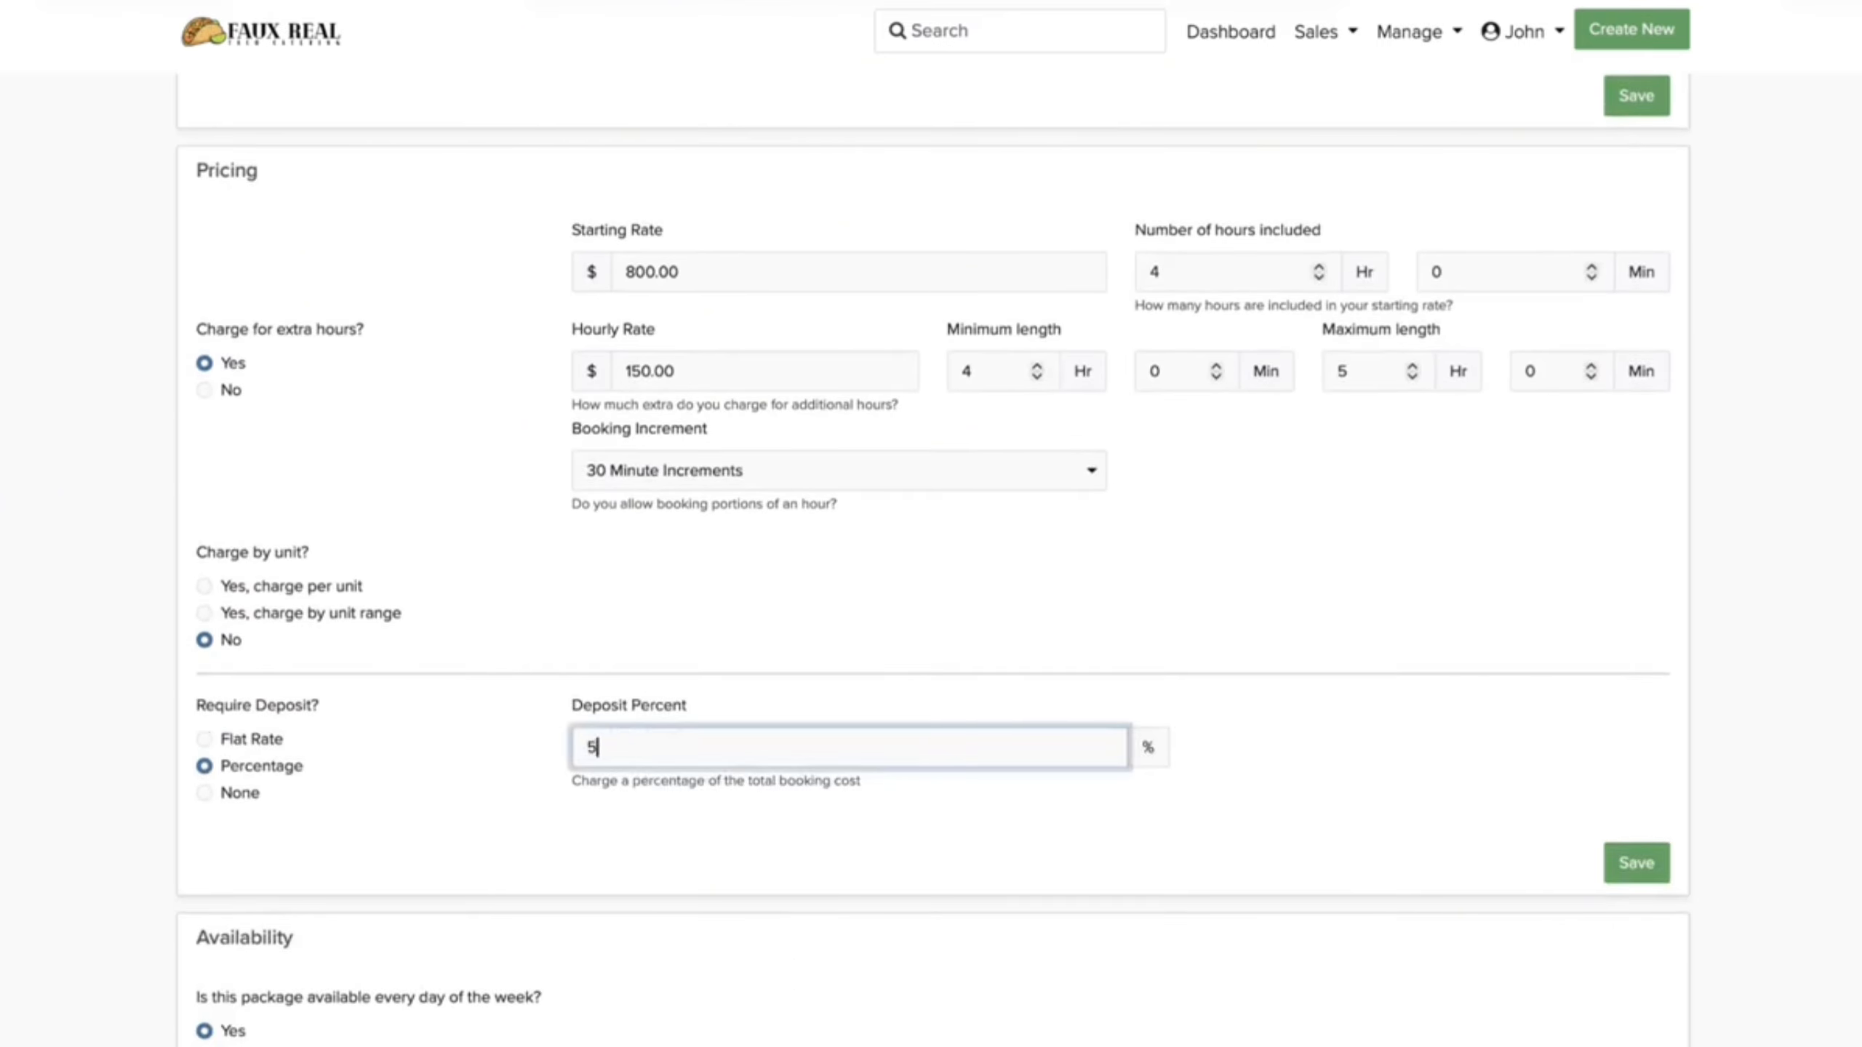
pyautogui.click(1636, 864)
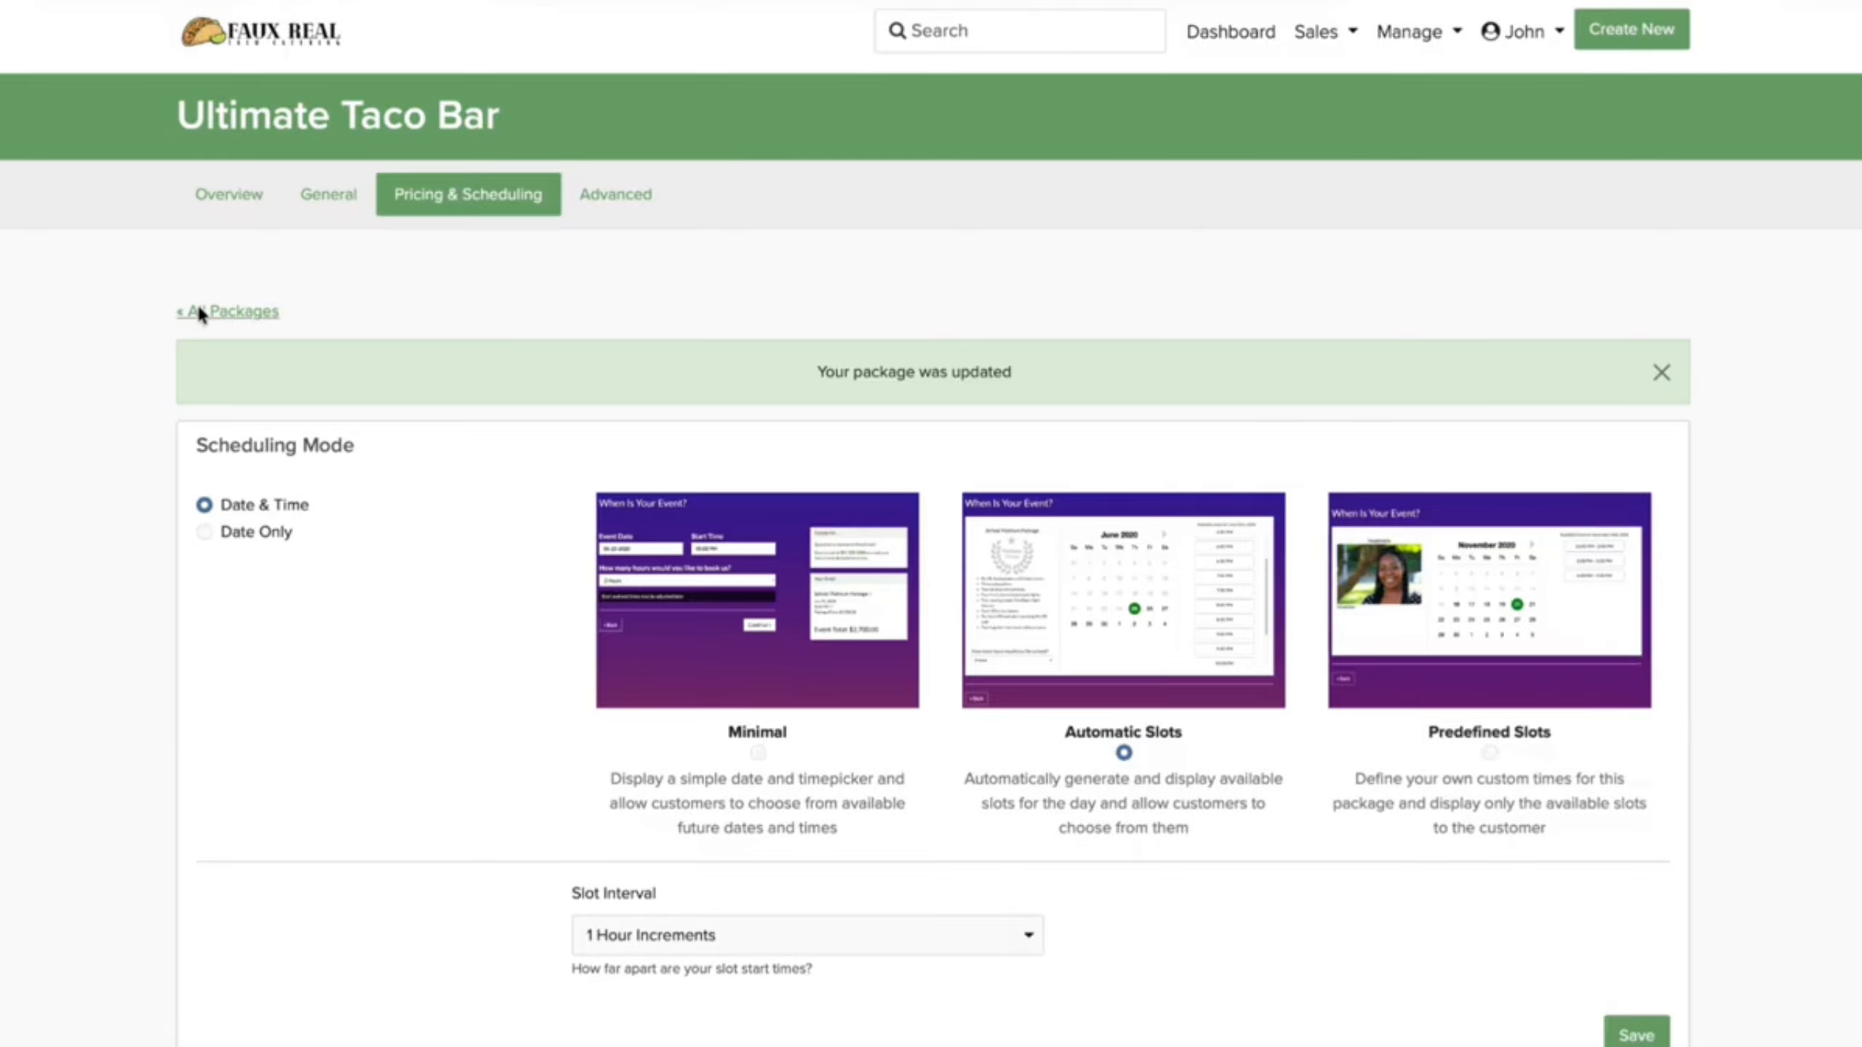
pyautogui.click(200, 312)
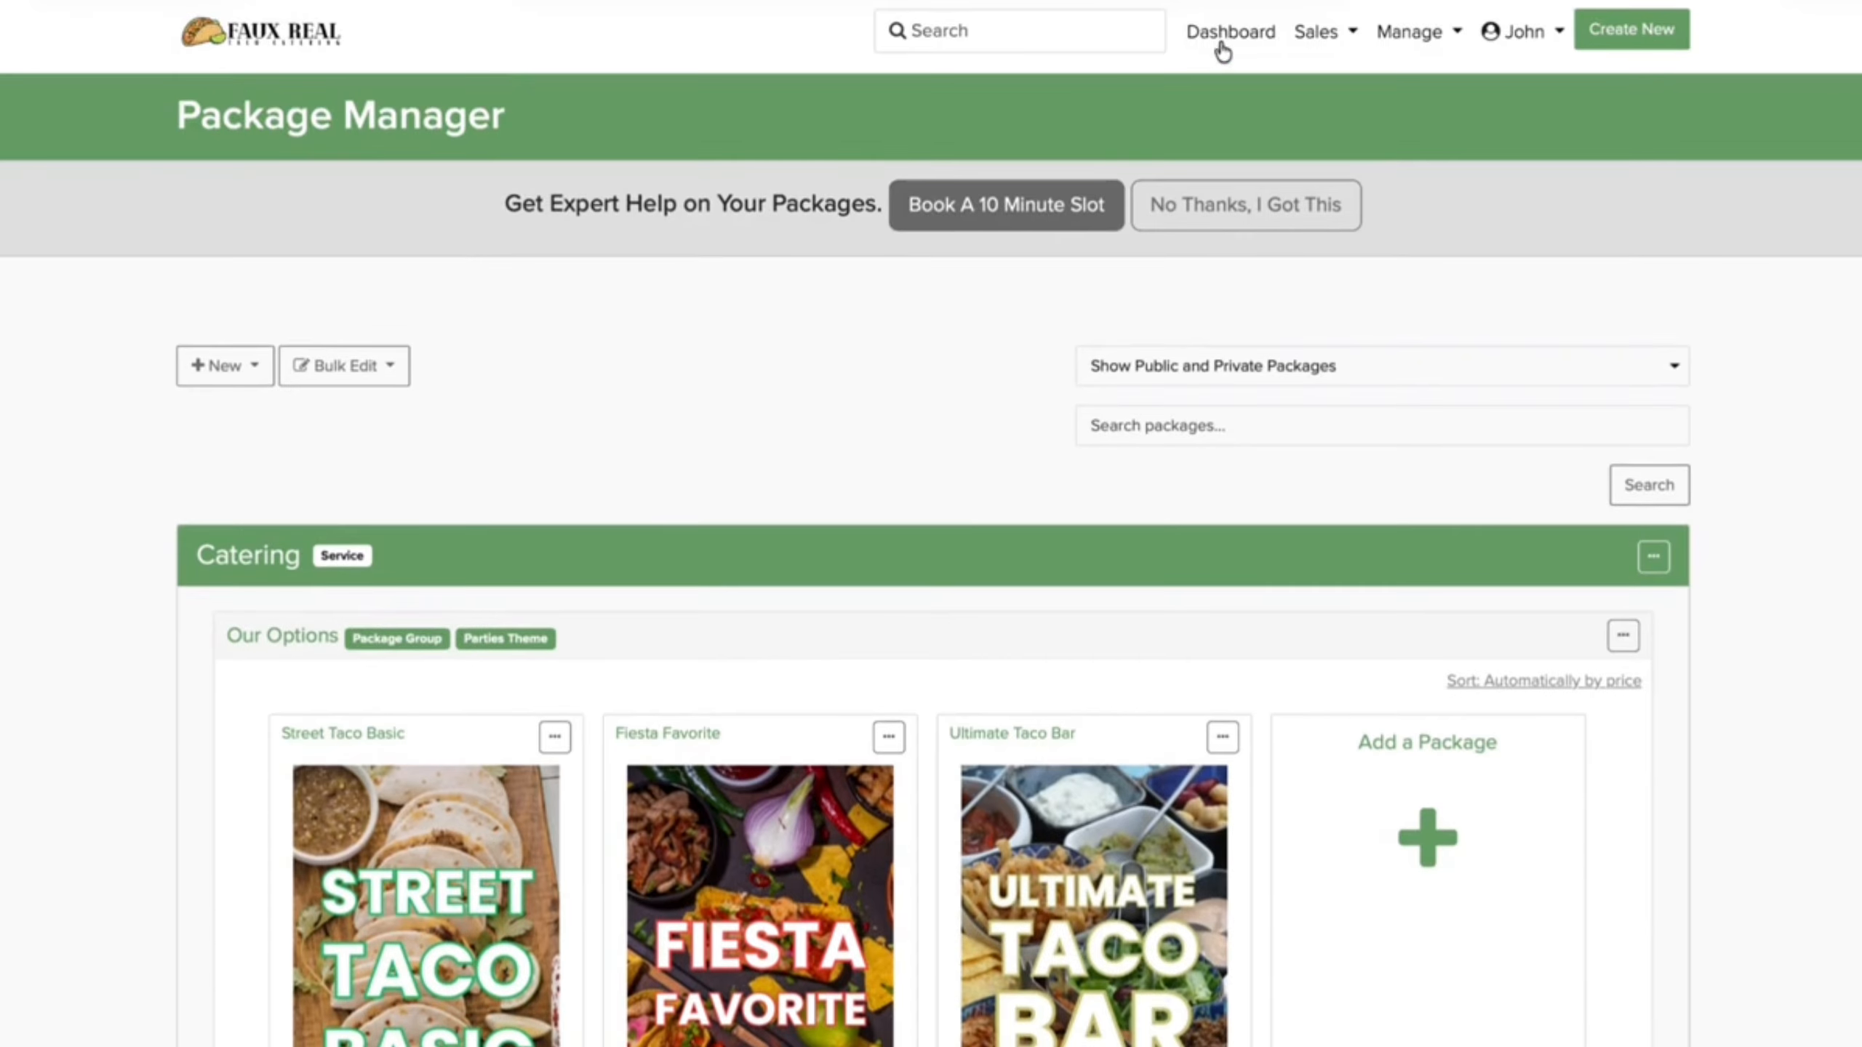
# Step: Start Connect Bank Account from the Dashboard, enable payment processing, and begin adding payout information
pyautogui.click(1217, 38)
pyautogui.click(1564, 221)
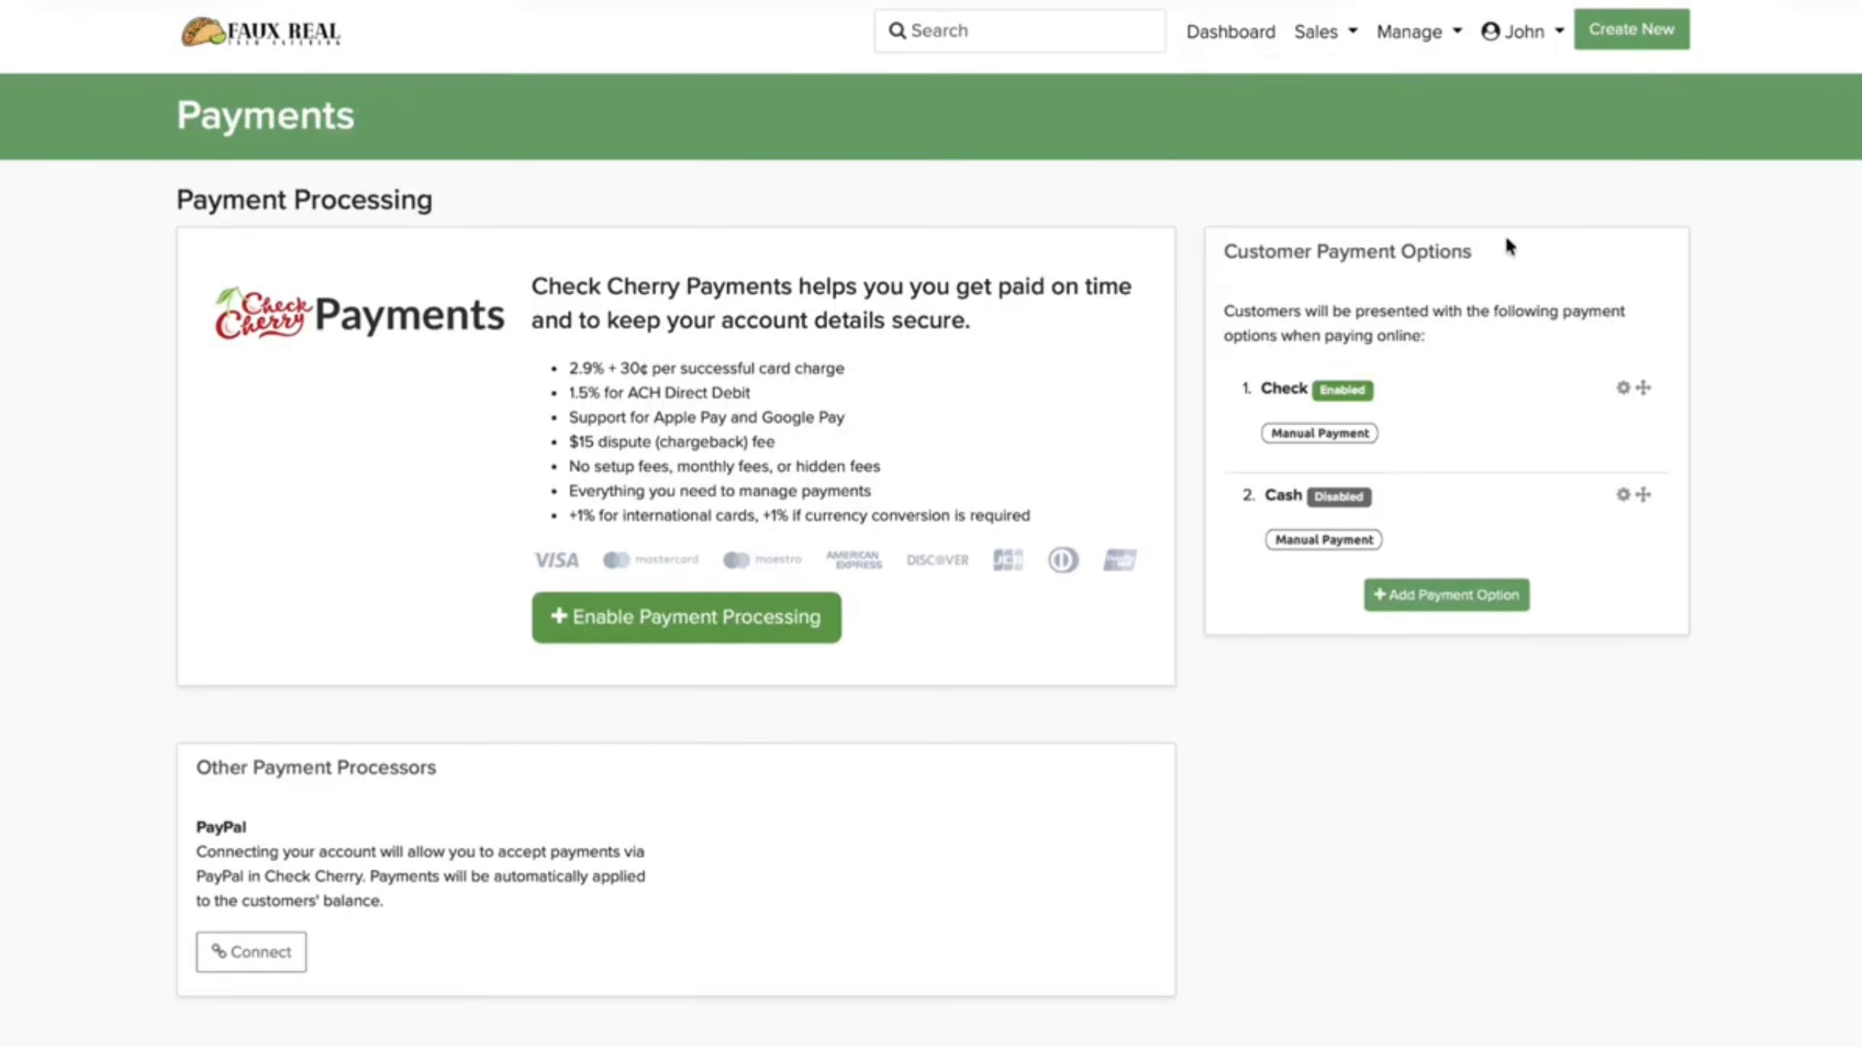
pyautogui.scroll(-3, 1354, 409)
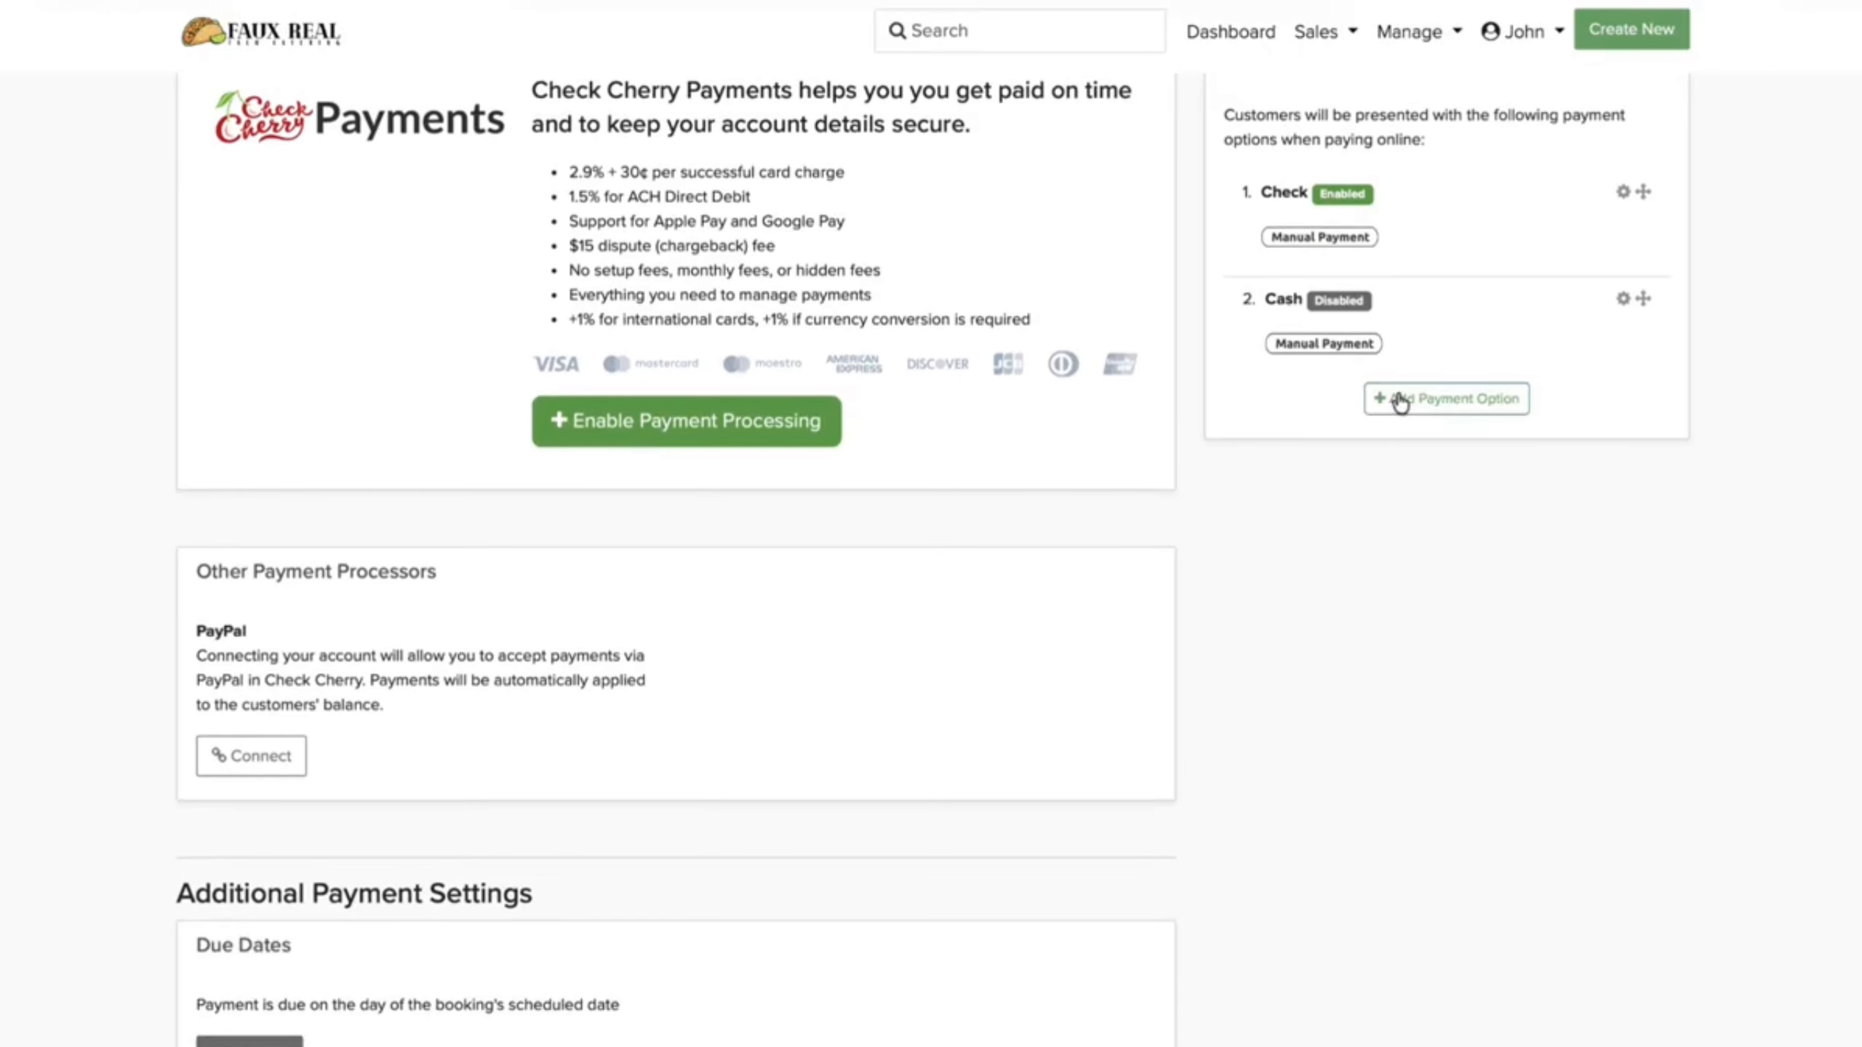
pyautogui.click(760, 438)
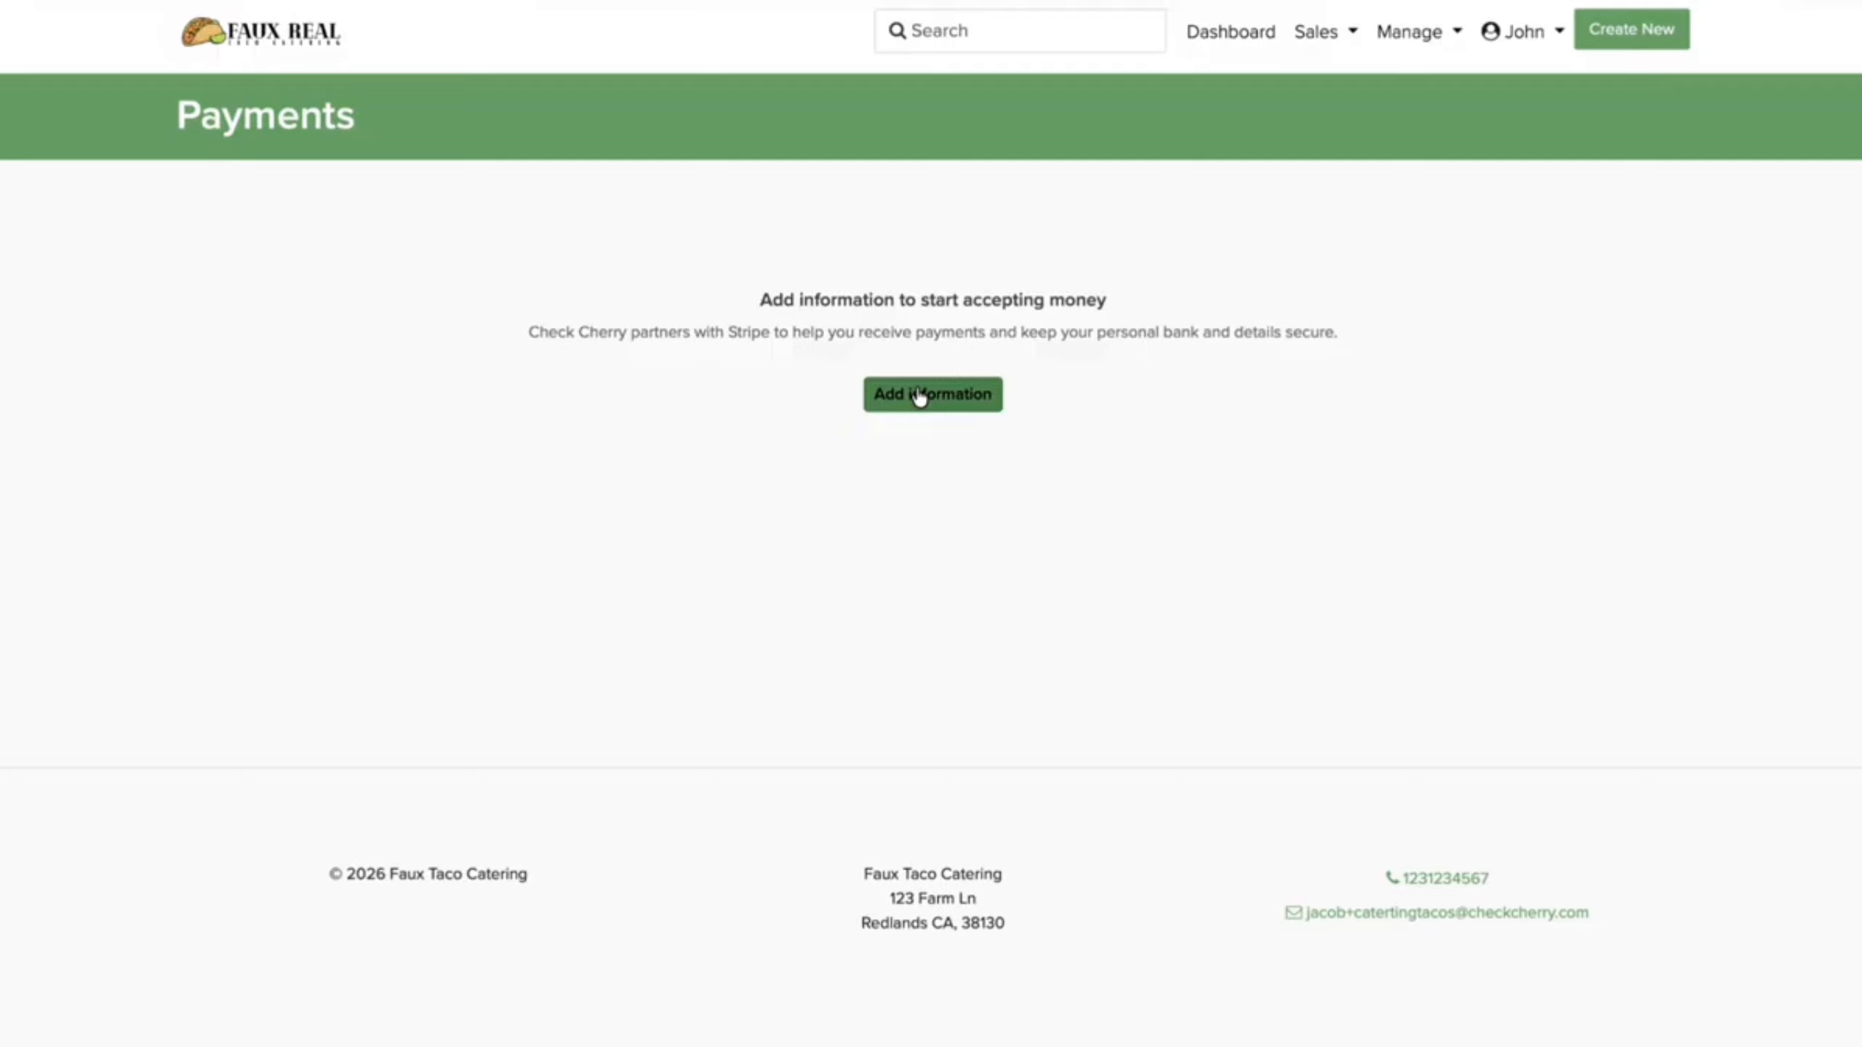
pyautogui.click(920, 396)
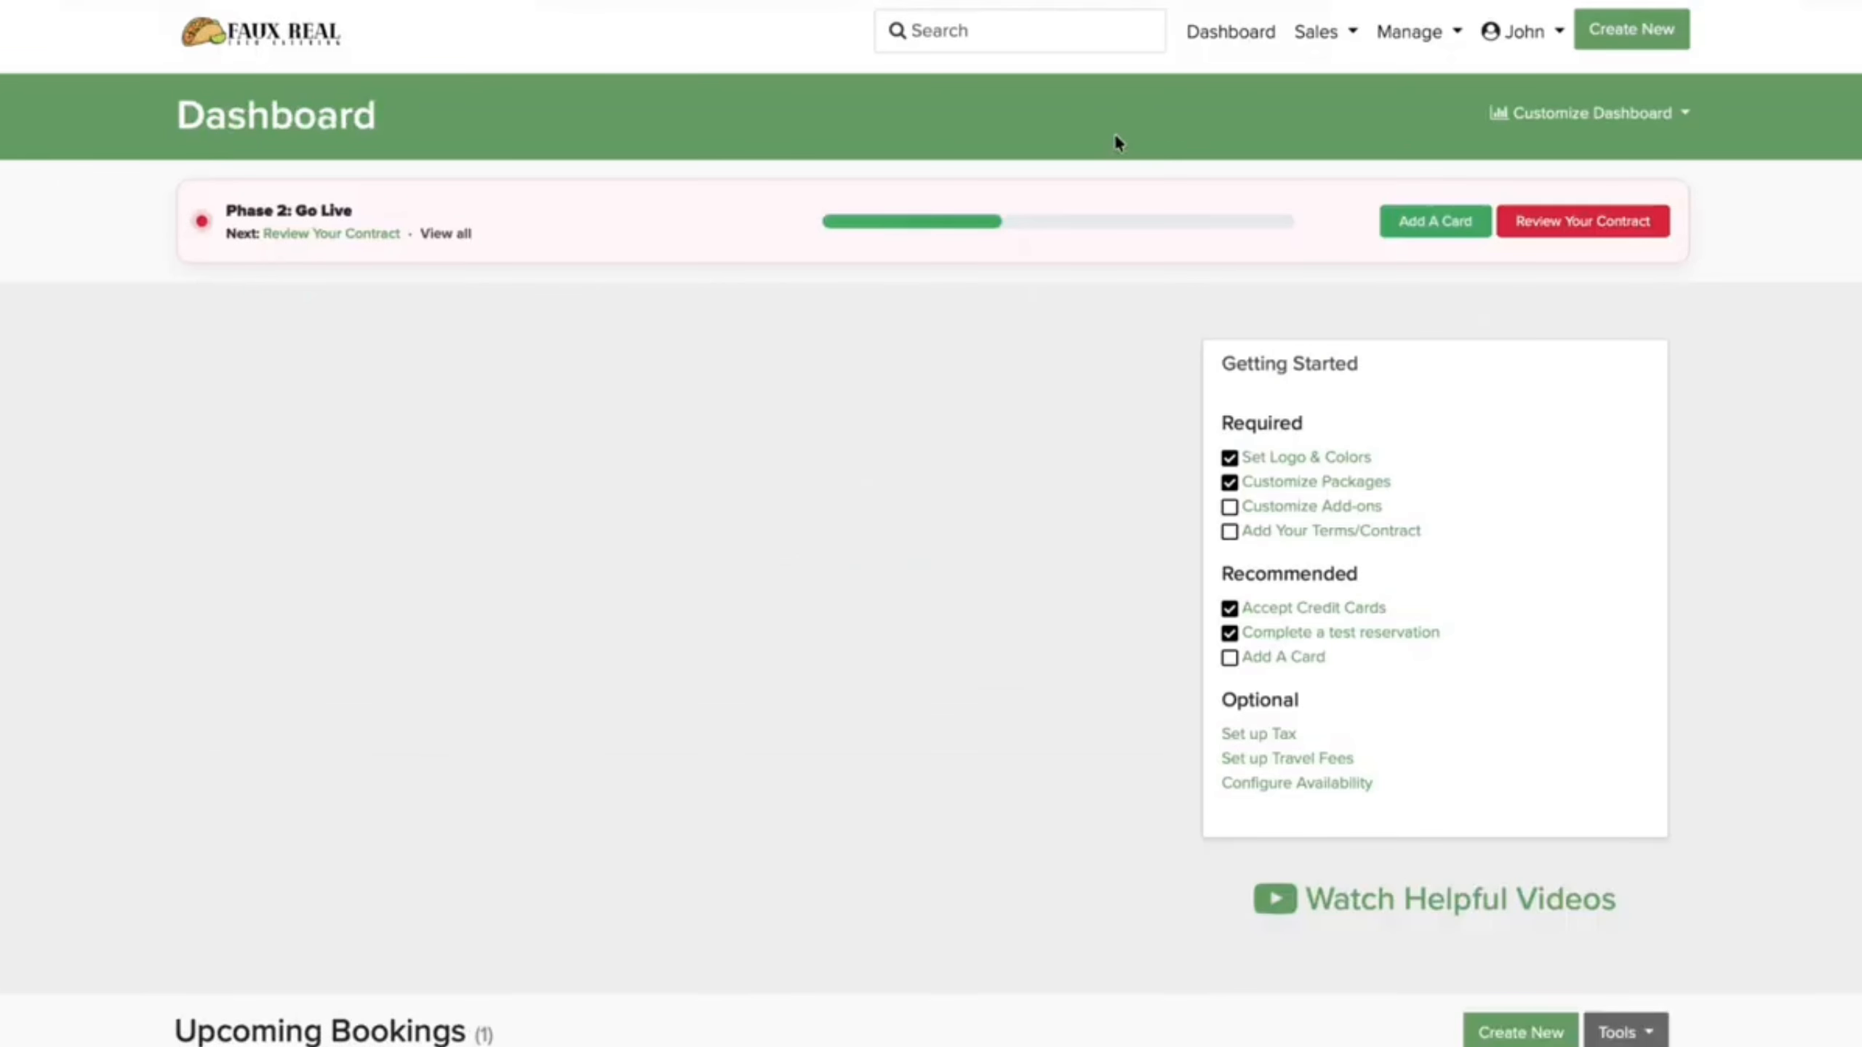
# Step: Replace the sample business terms with the pasted Catering Service Agreement and save them
pyautogui.click(1520, 224)
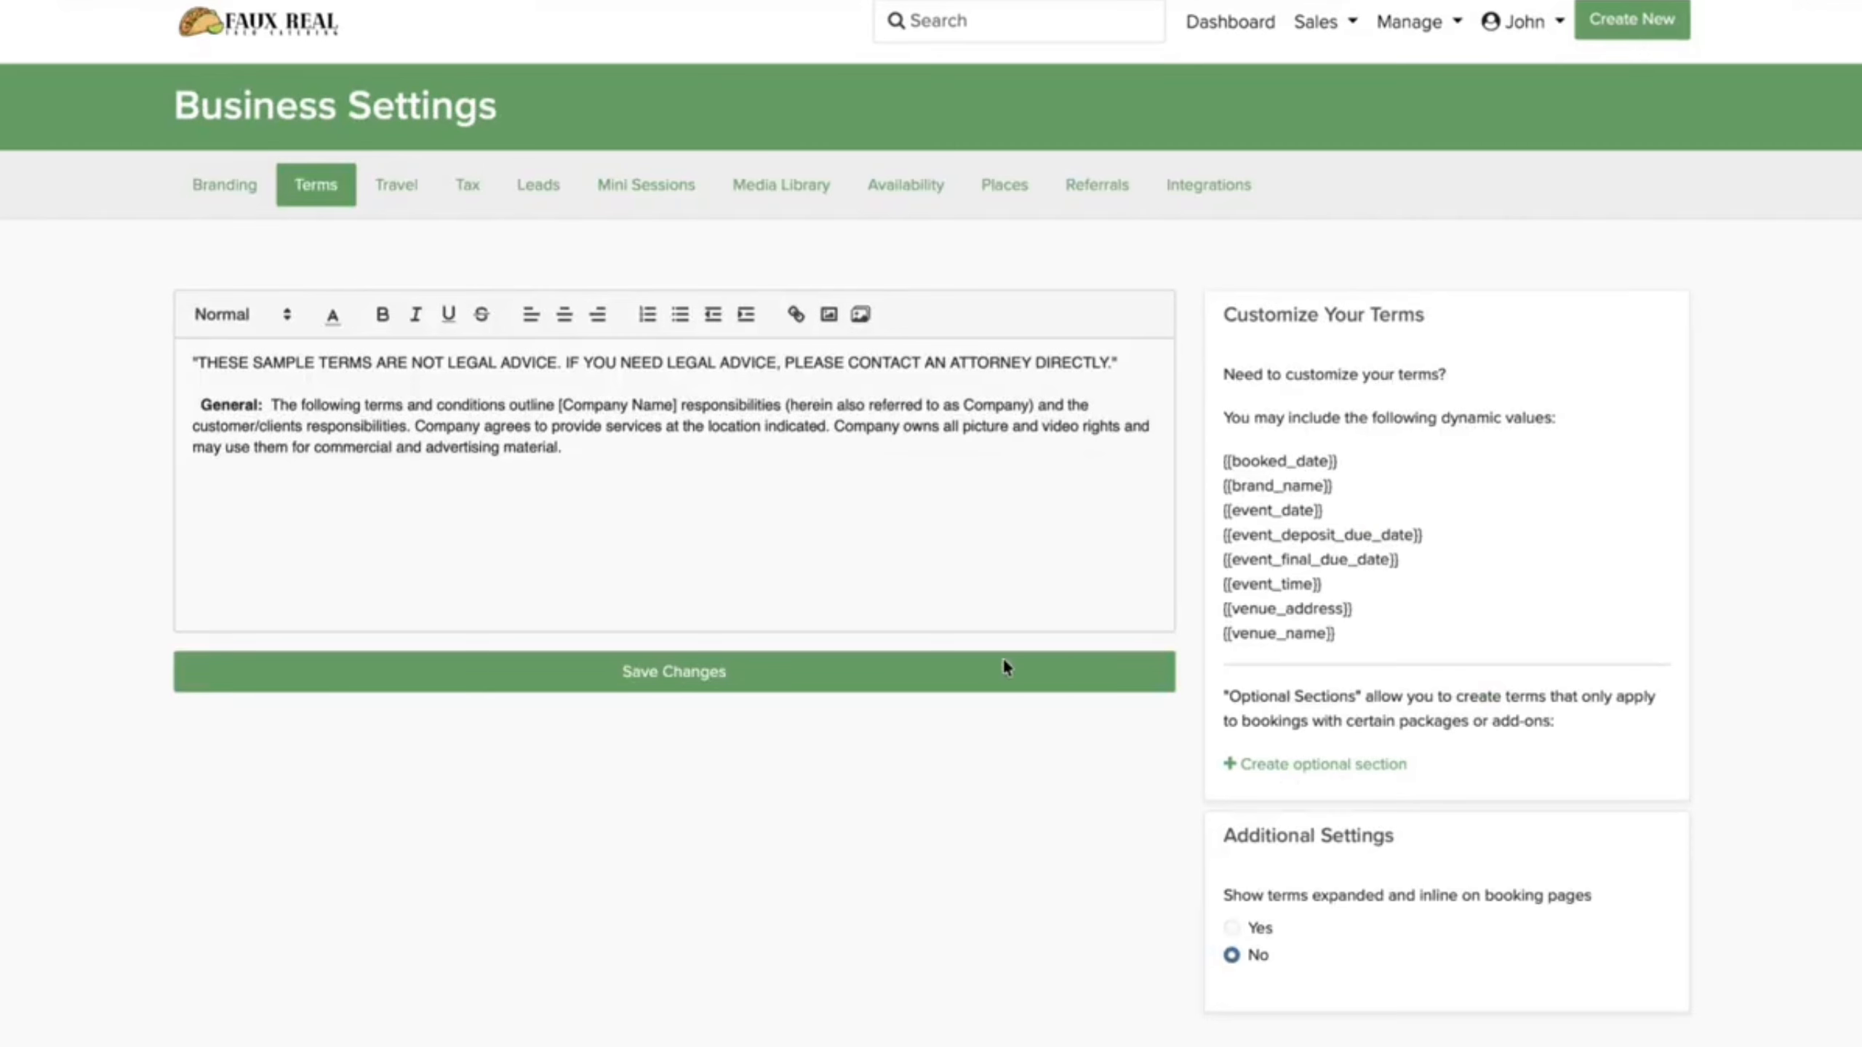
pyautogui.moveTo(557, 482); pyautogui.dragTo(116, 350)
pyautogui.hotkey('ctrl', 'v')
pyautogui.scroll(-2, 425, 521)
pyautogui.scroll(-15, 428, 532)
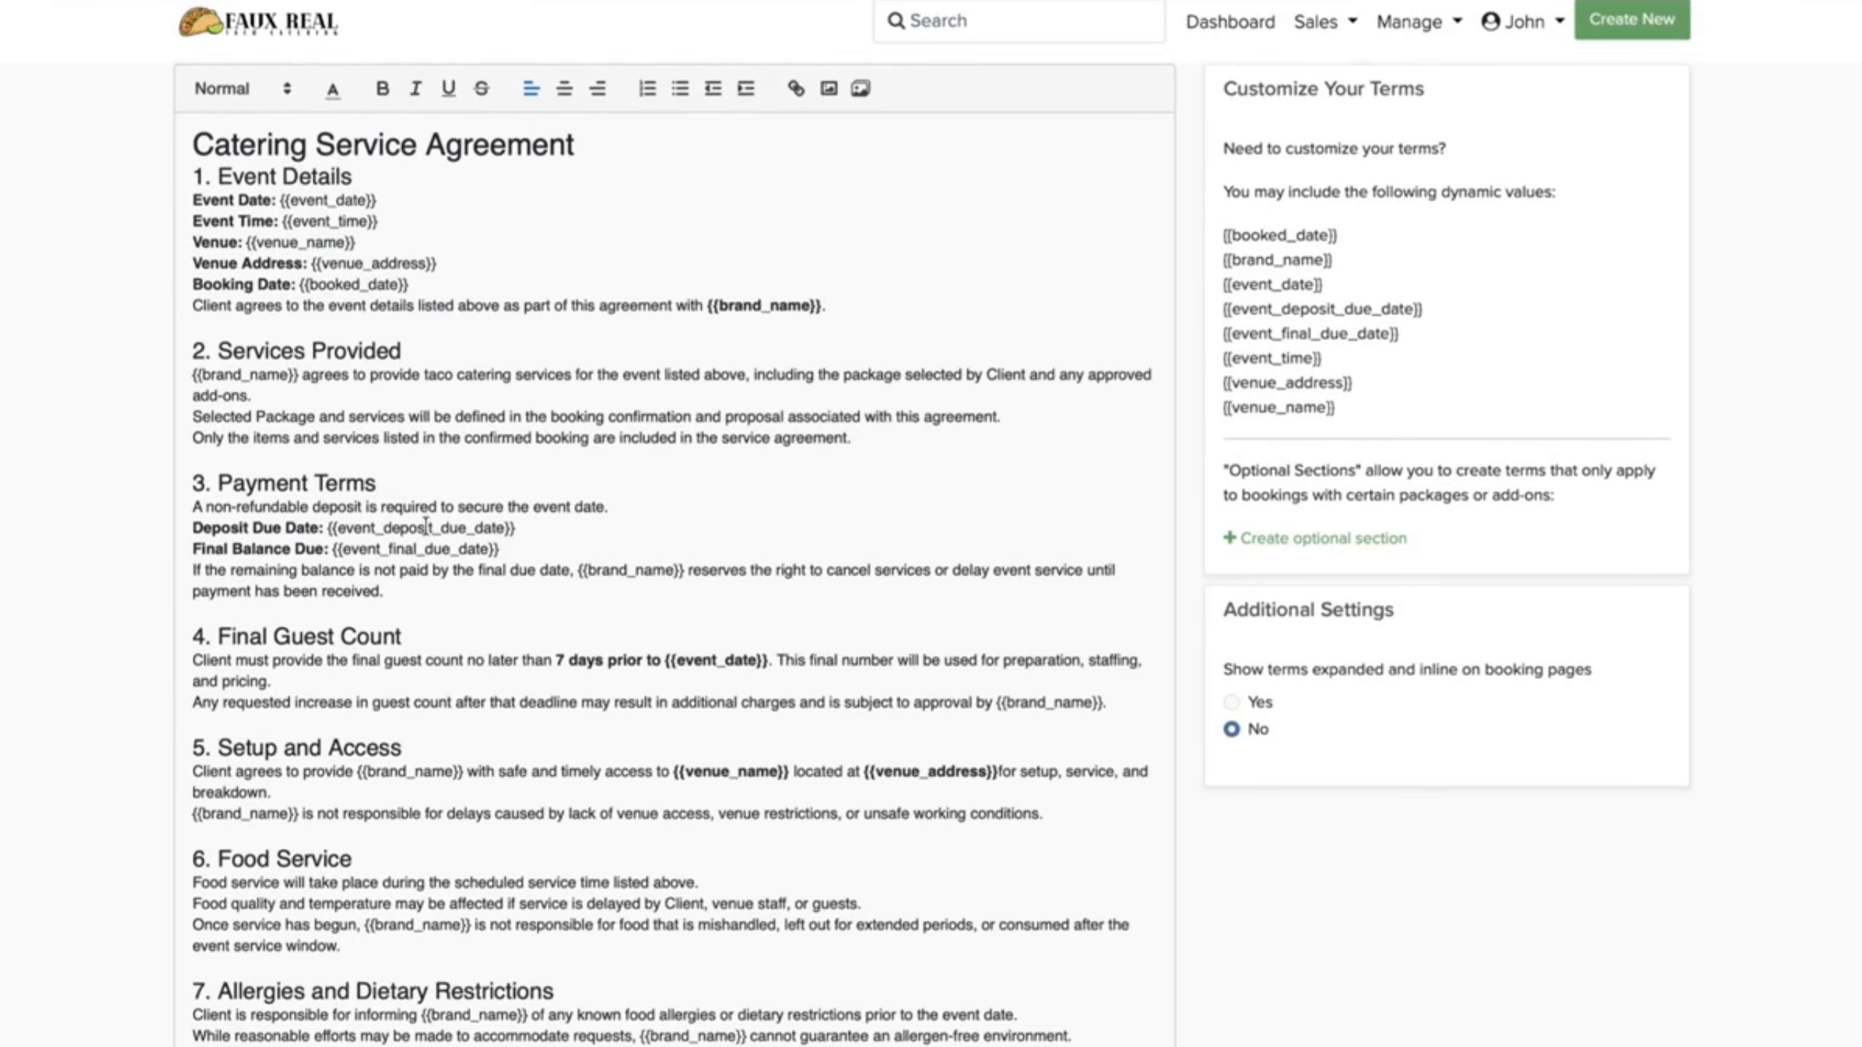
pyautogui.click(438, 510)
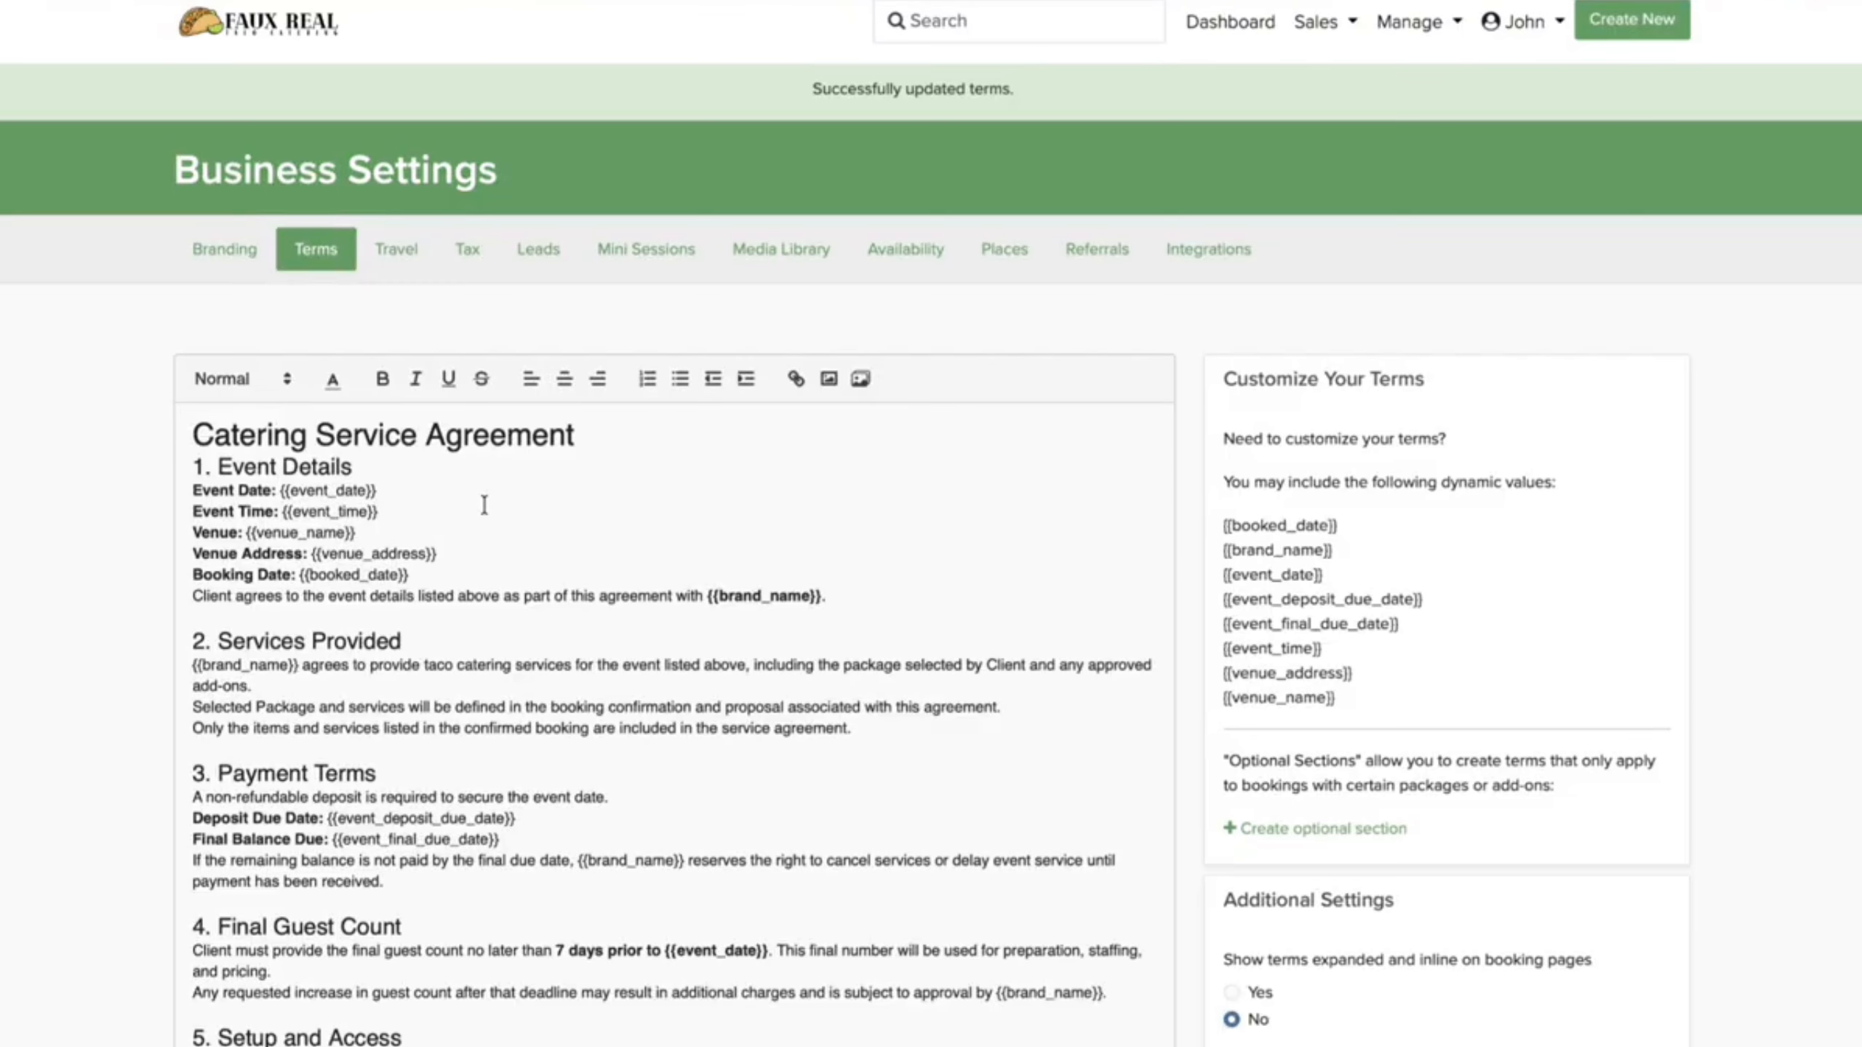
pyautogui.click(1240, 22)
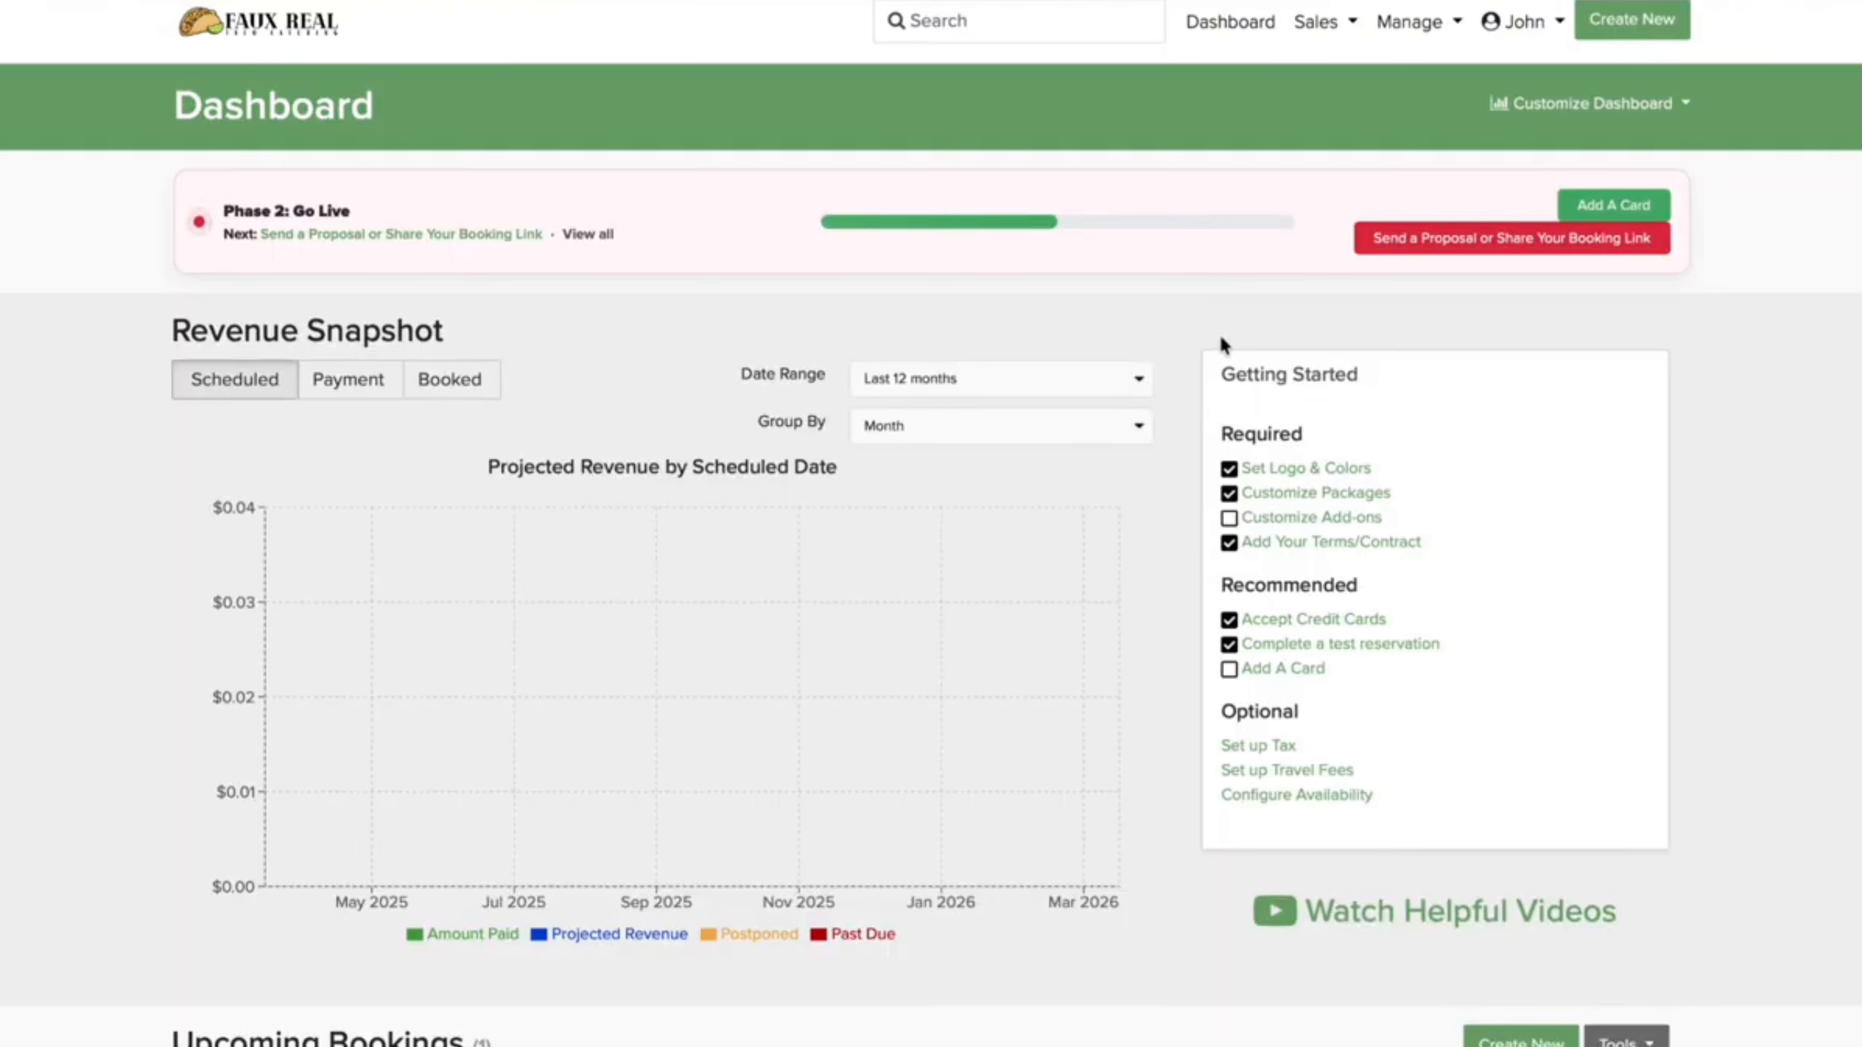
# Step: Start a Fiesta Favorite proposal for March 26, 2026 at 6:00 PM with 4 billed hours
pyautogui.click(1448, 238)
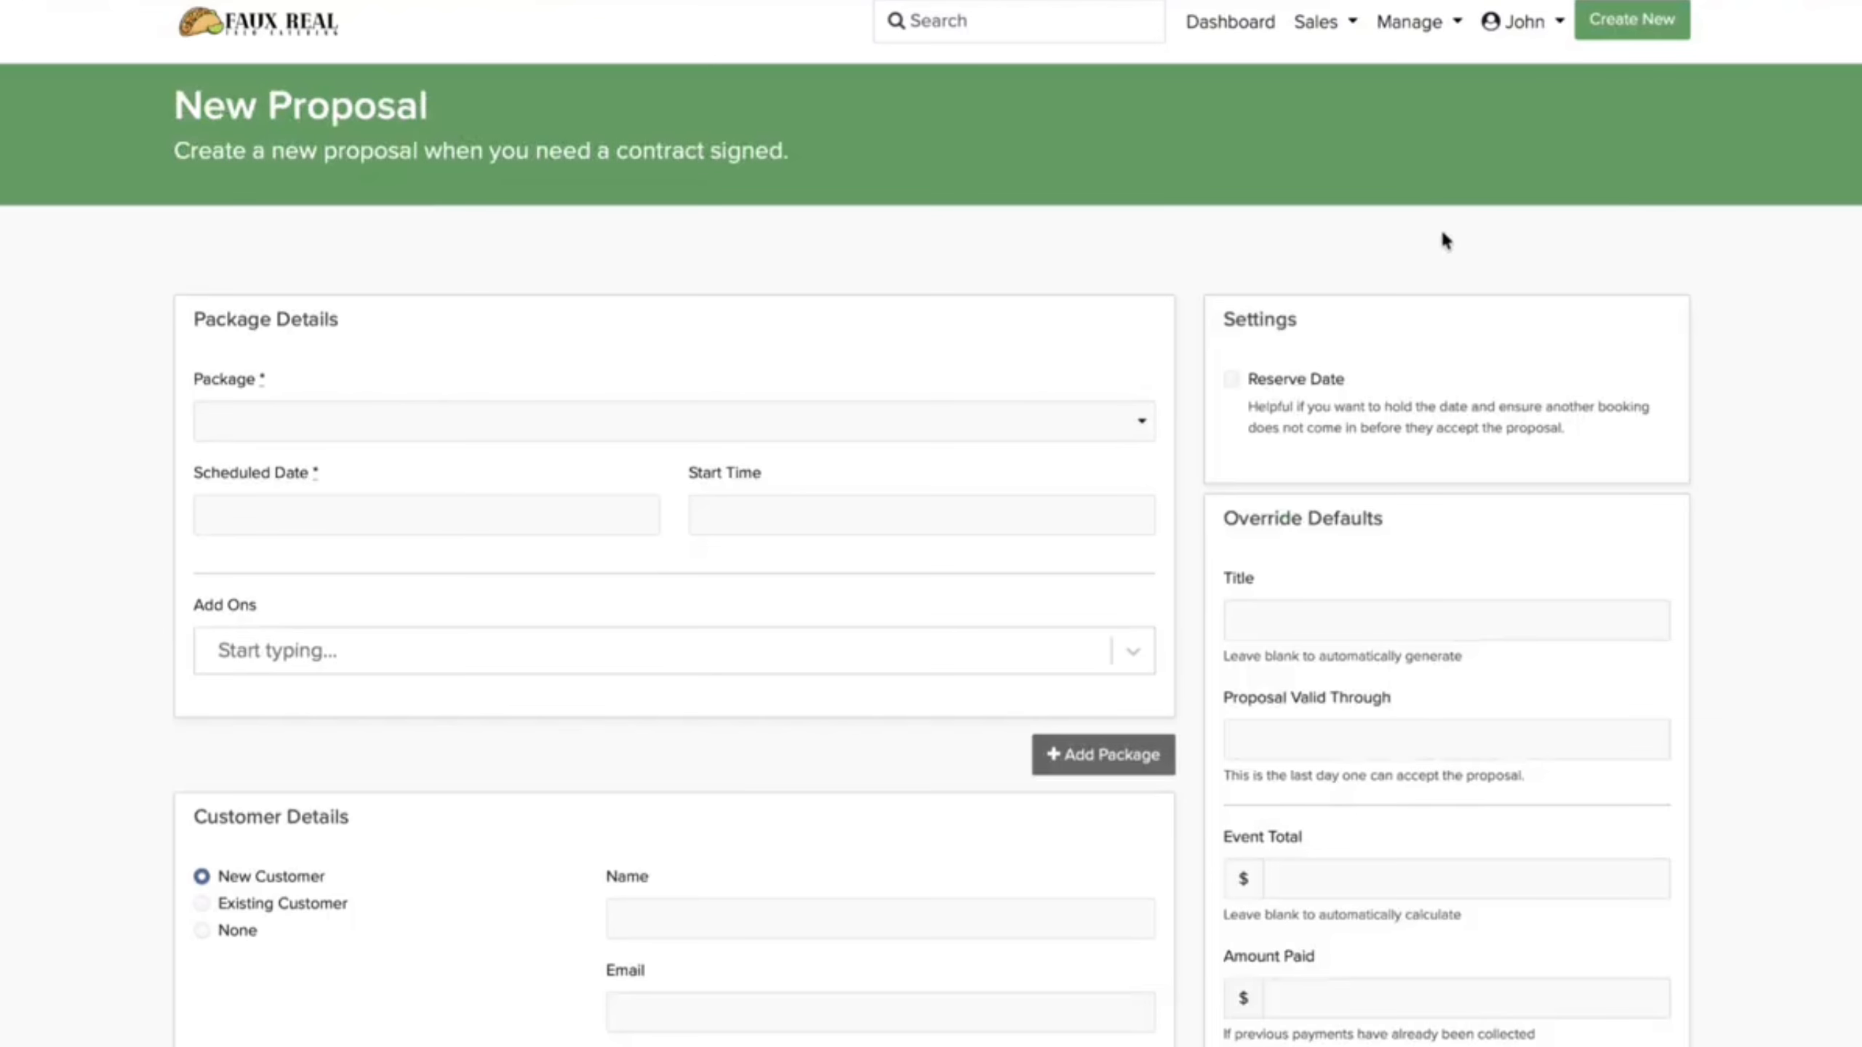
pyautogui.scroll(-1, 625, 429)
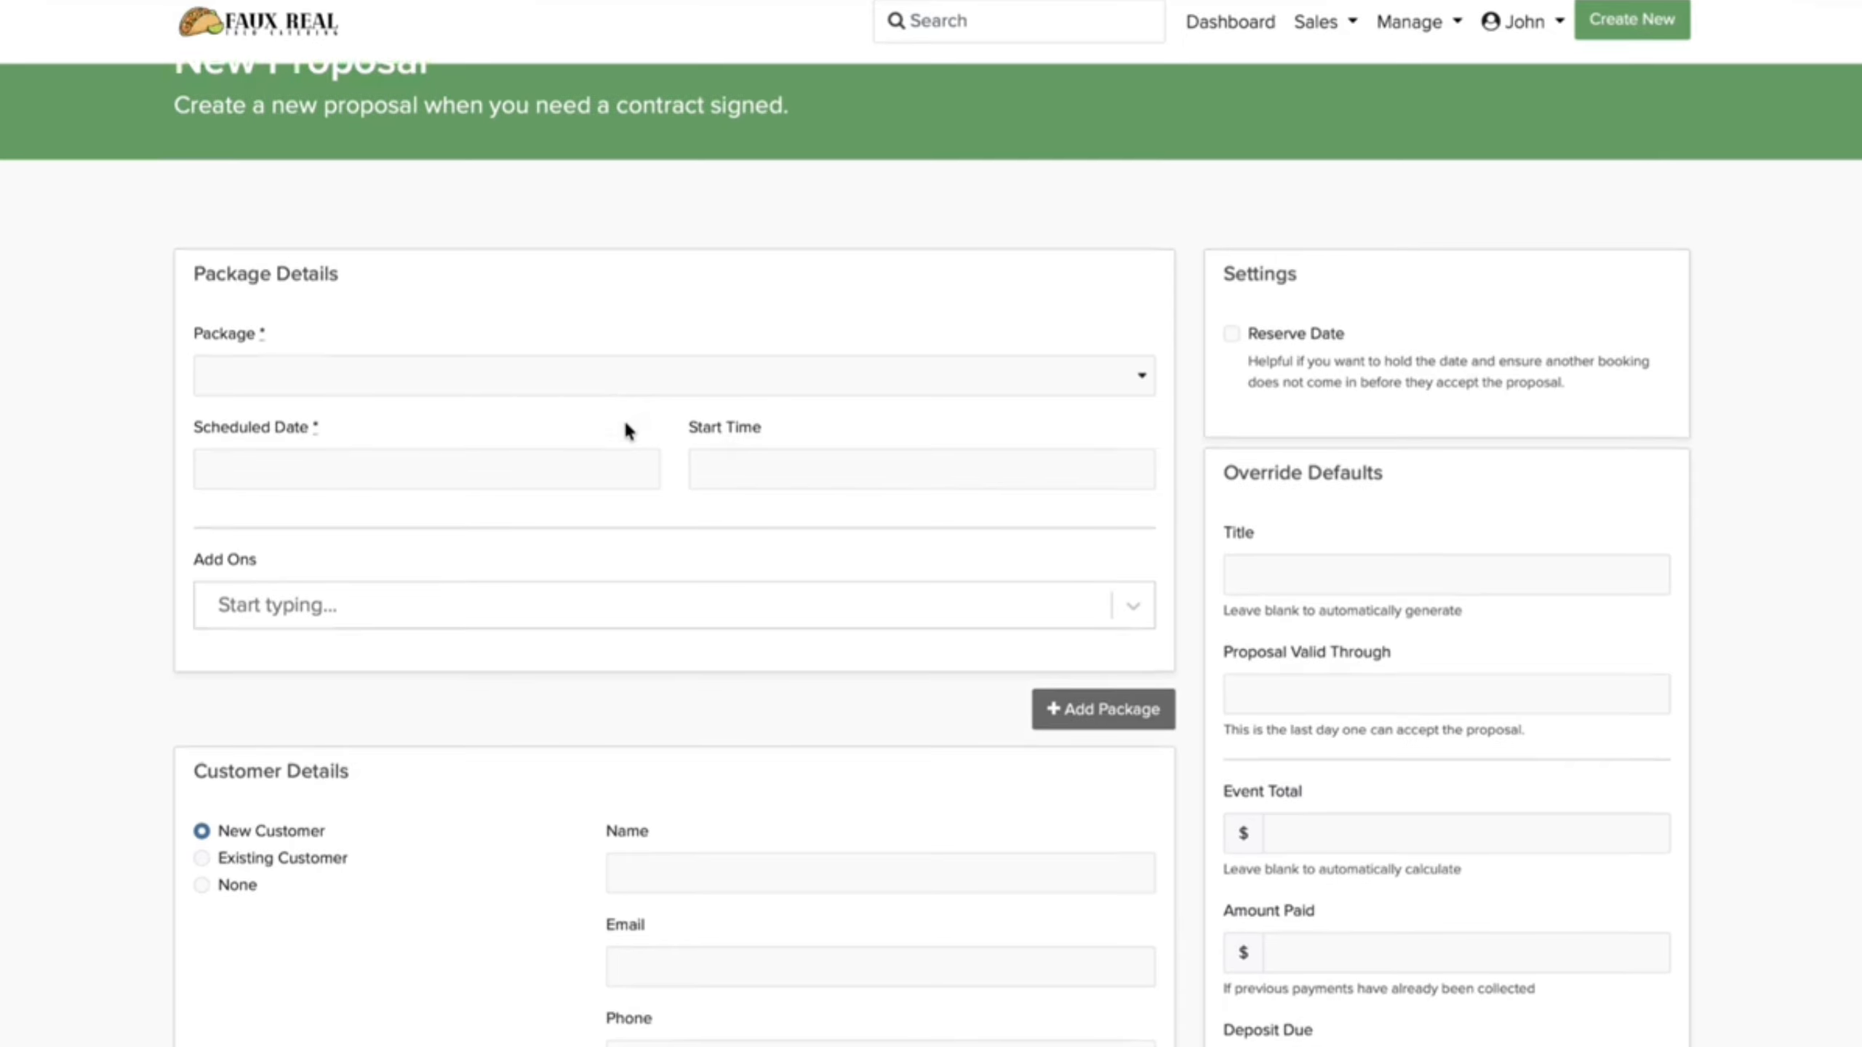
pyautogui.click(688, 377)
pyautogui.click(661, 436)
pyautogui.click(578, 456)
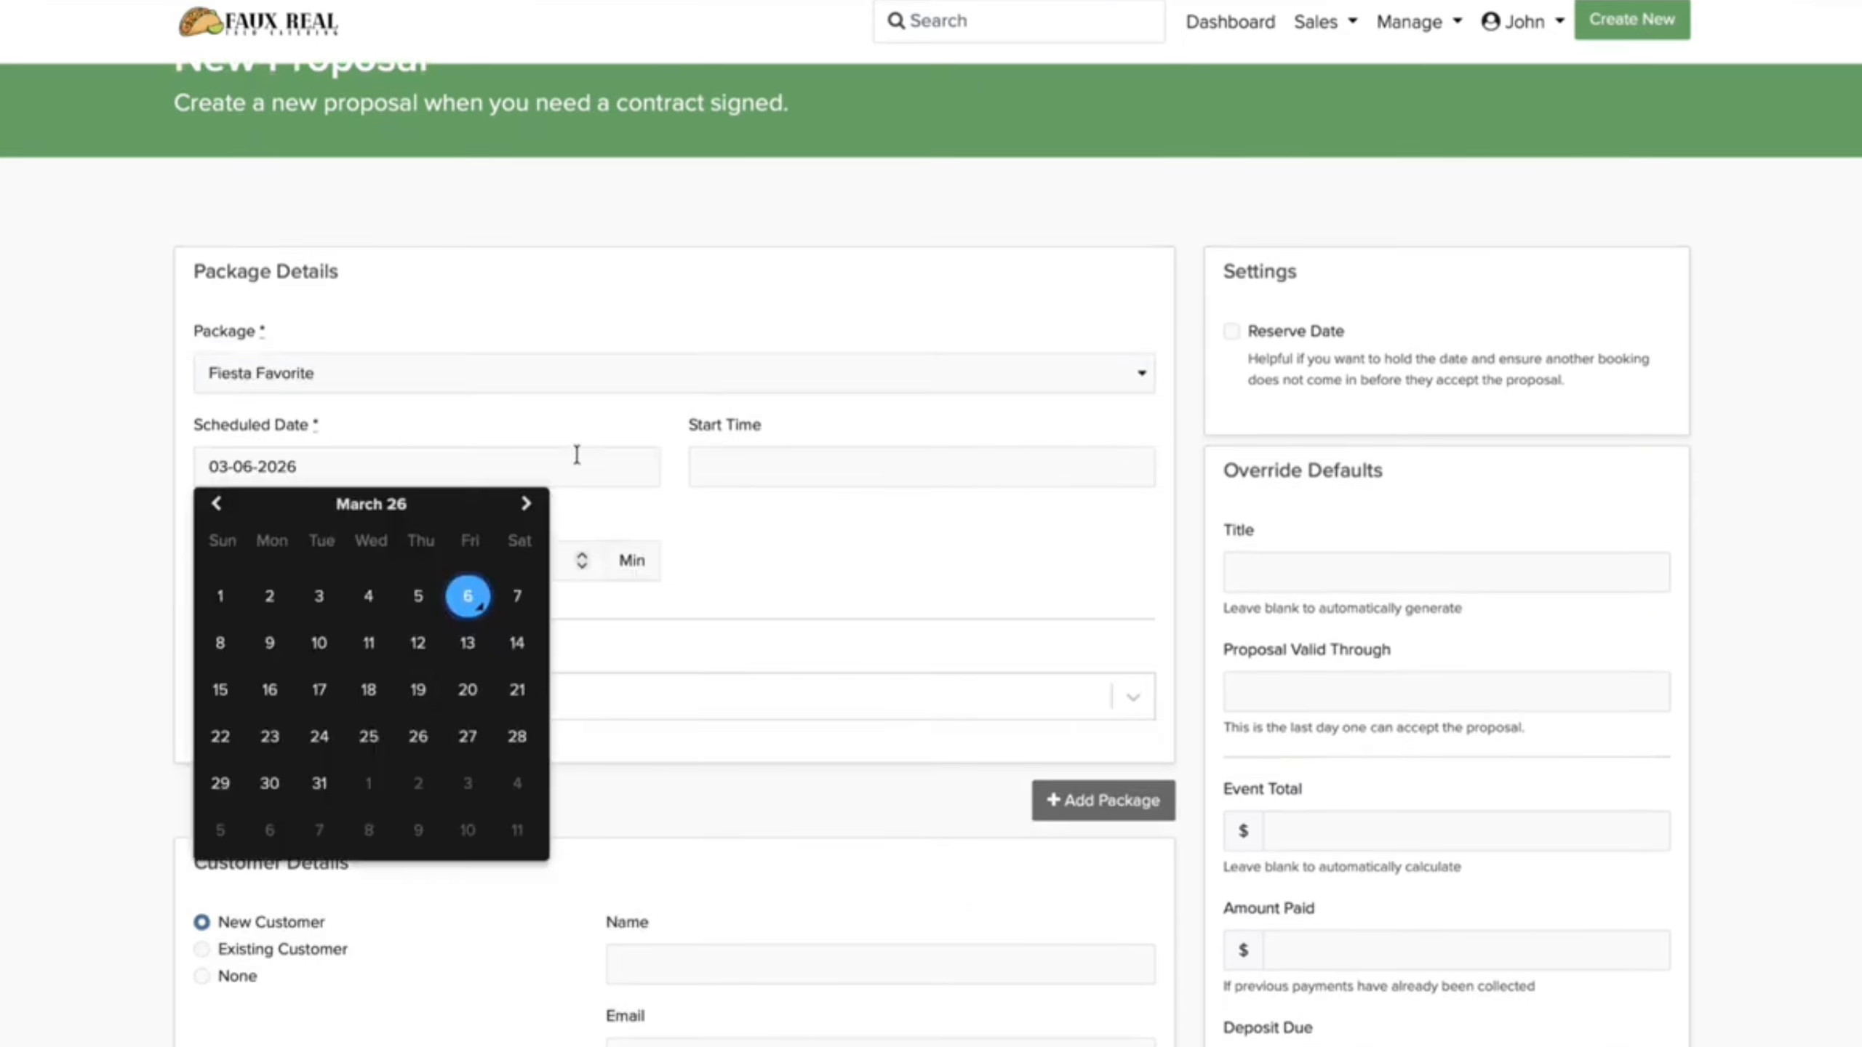
pyautogui.click(421, 743)
pyautogui.click(886, 460)
pyautogui.click(731, 516)
pyautogui.click(732, 516)
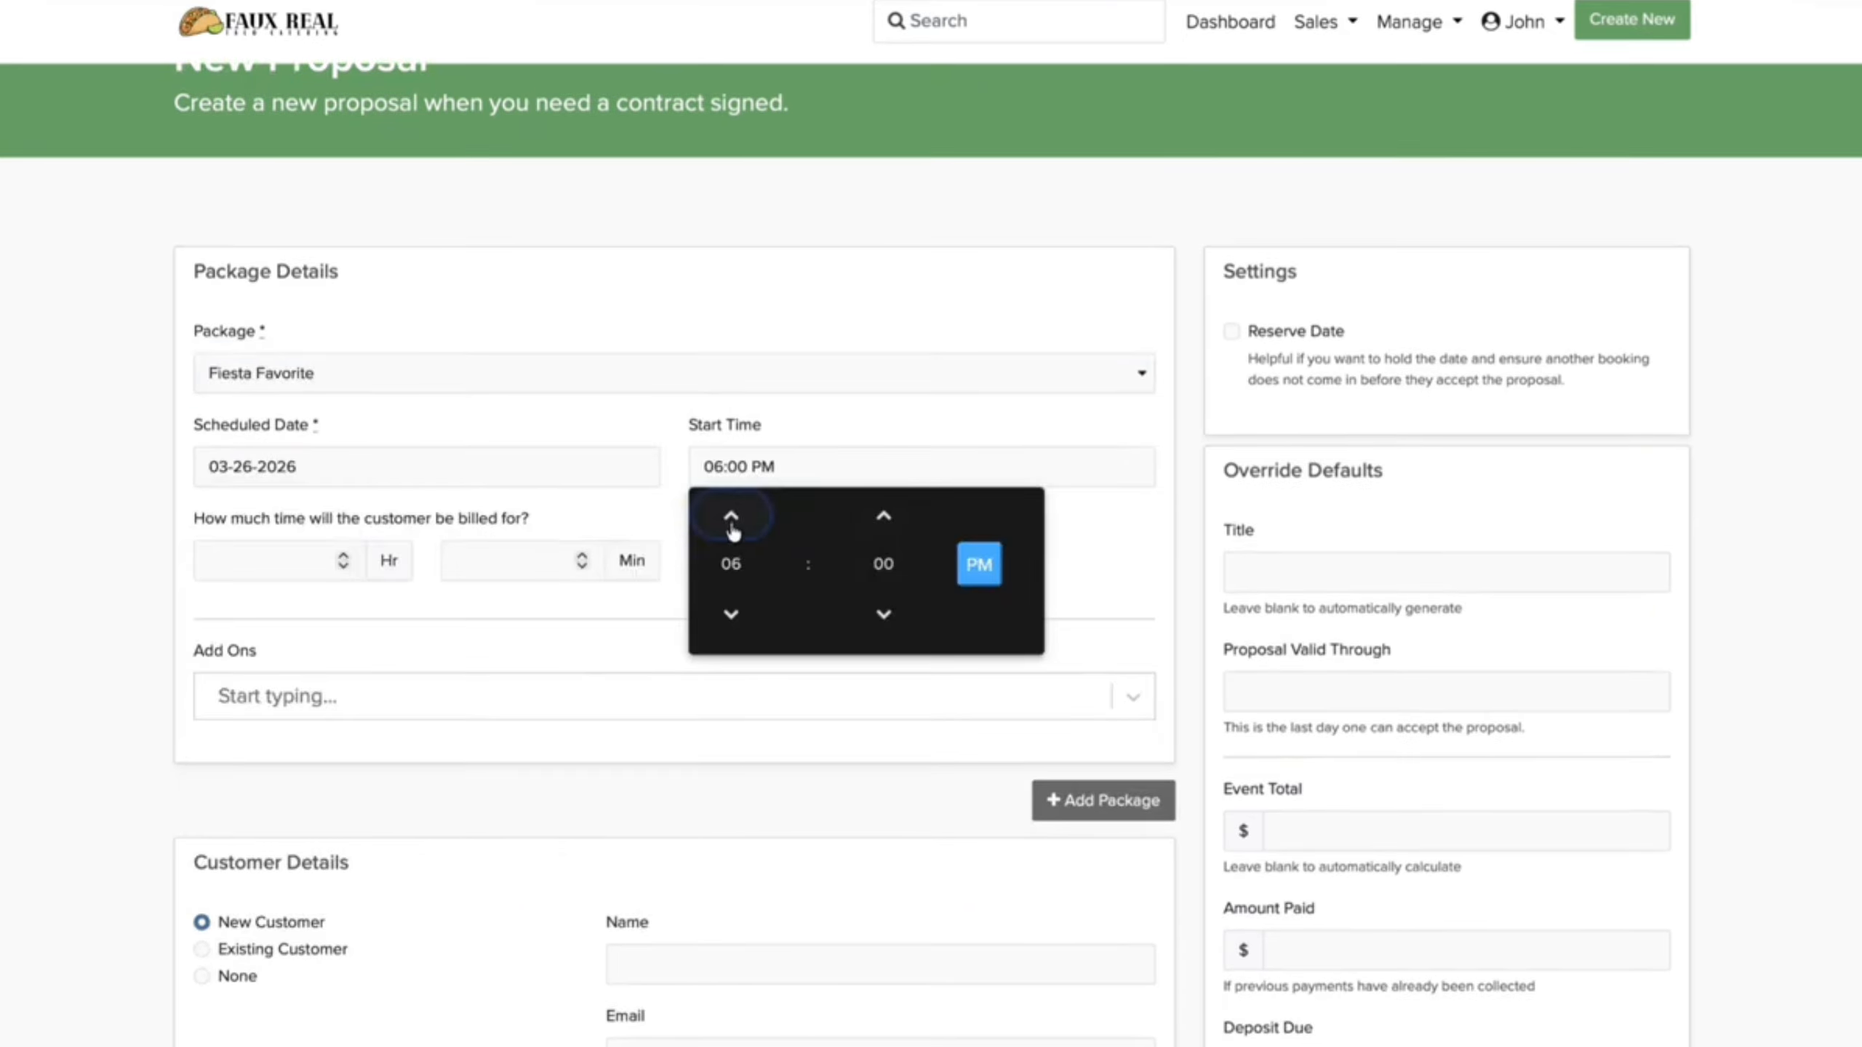
pyautogui.click(279, 562)
pyautogui.write('4')
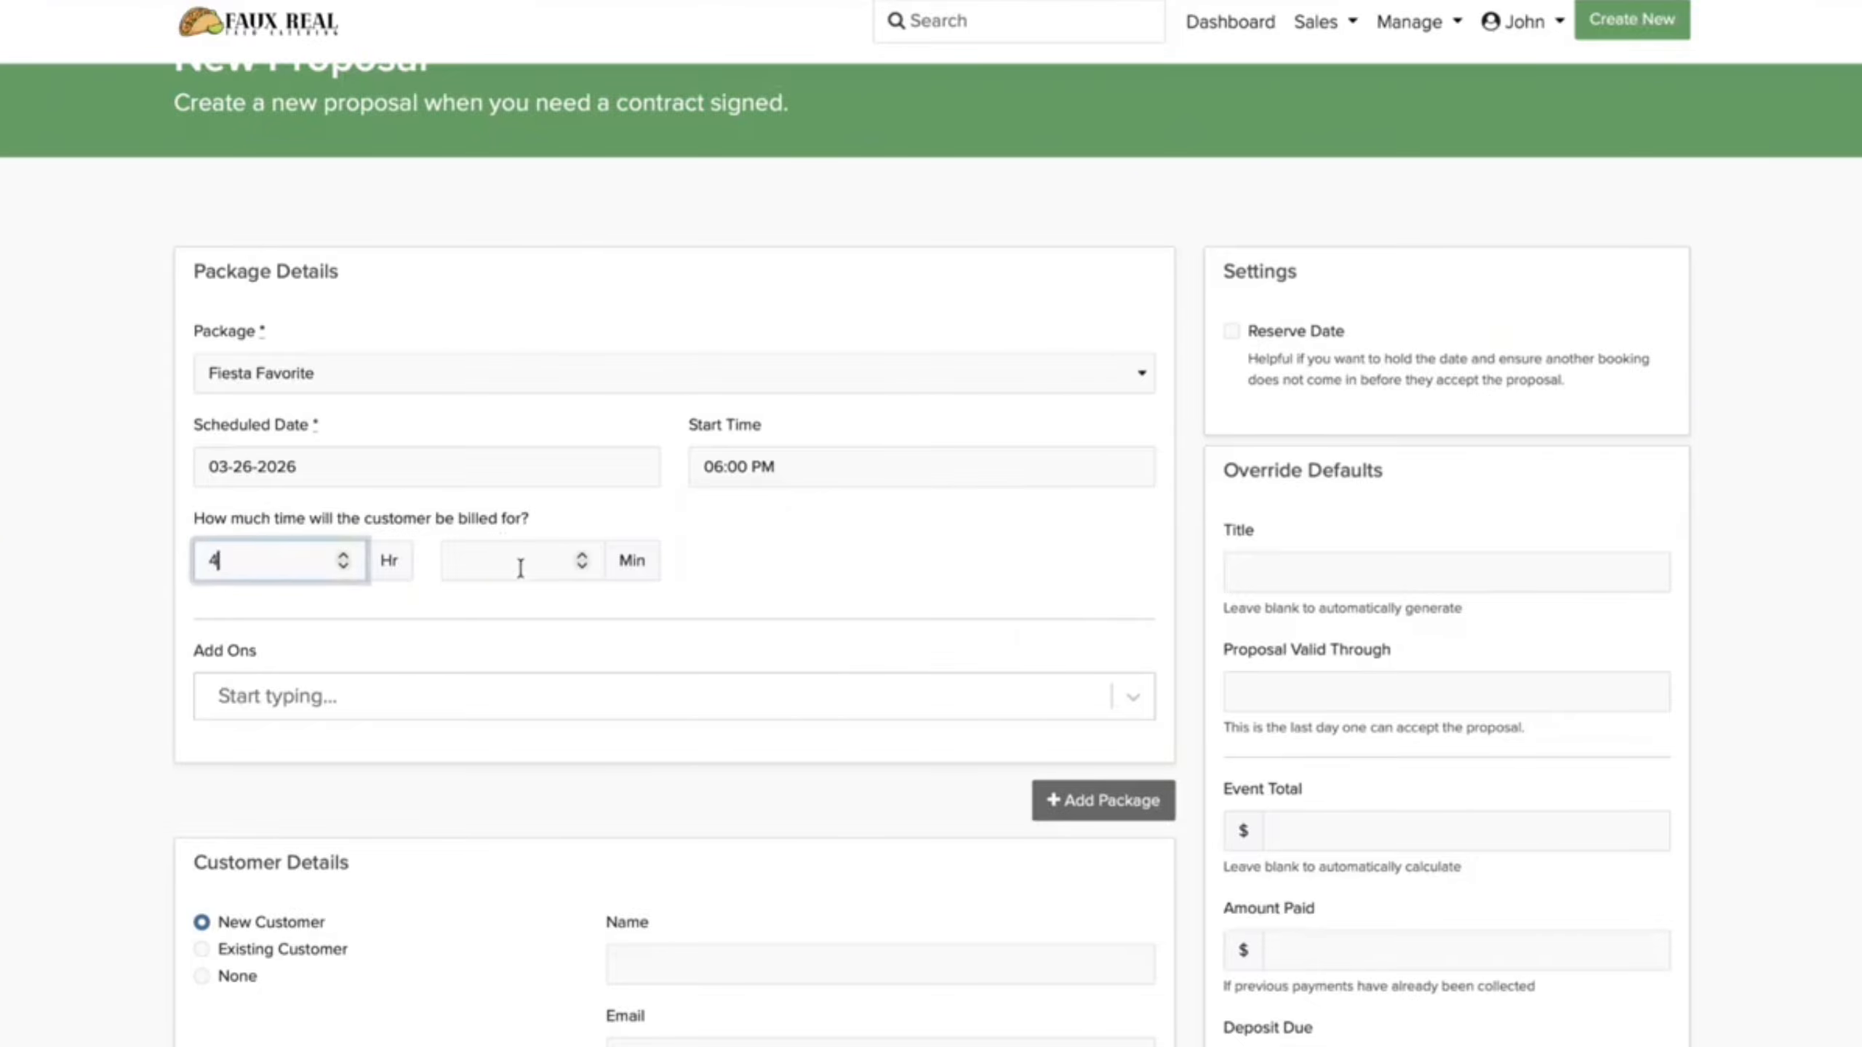
pyautogui.click(882, 686)
# Step: Enter the new customer's full name, e-mail address and phone number
pyautogui.scroll(-2, 882, 686)
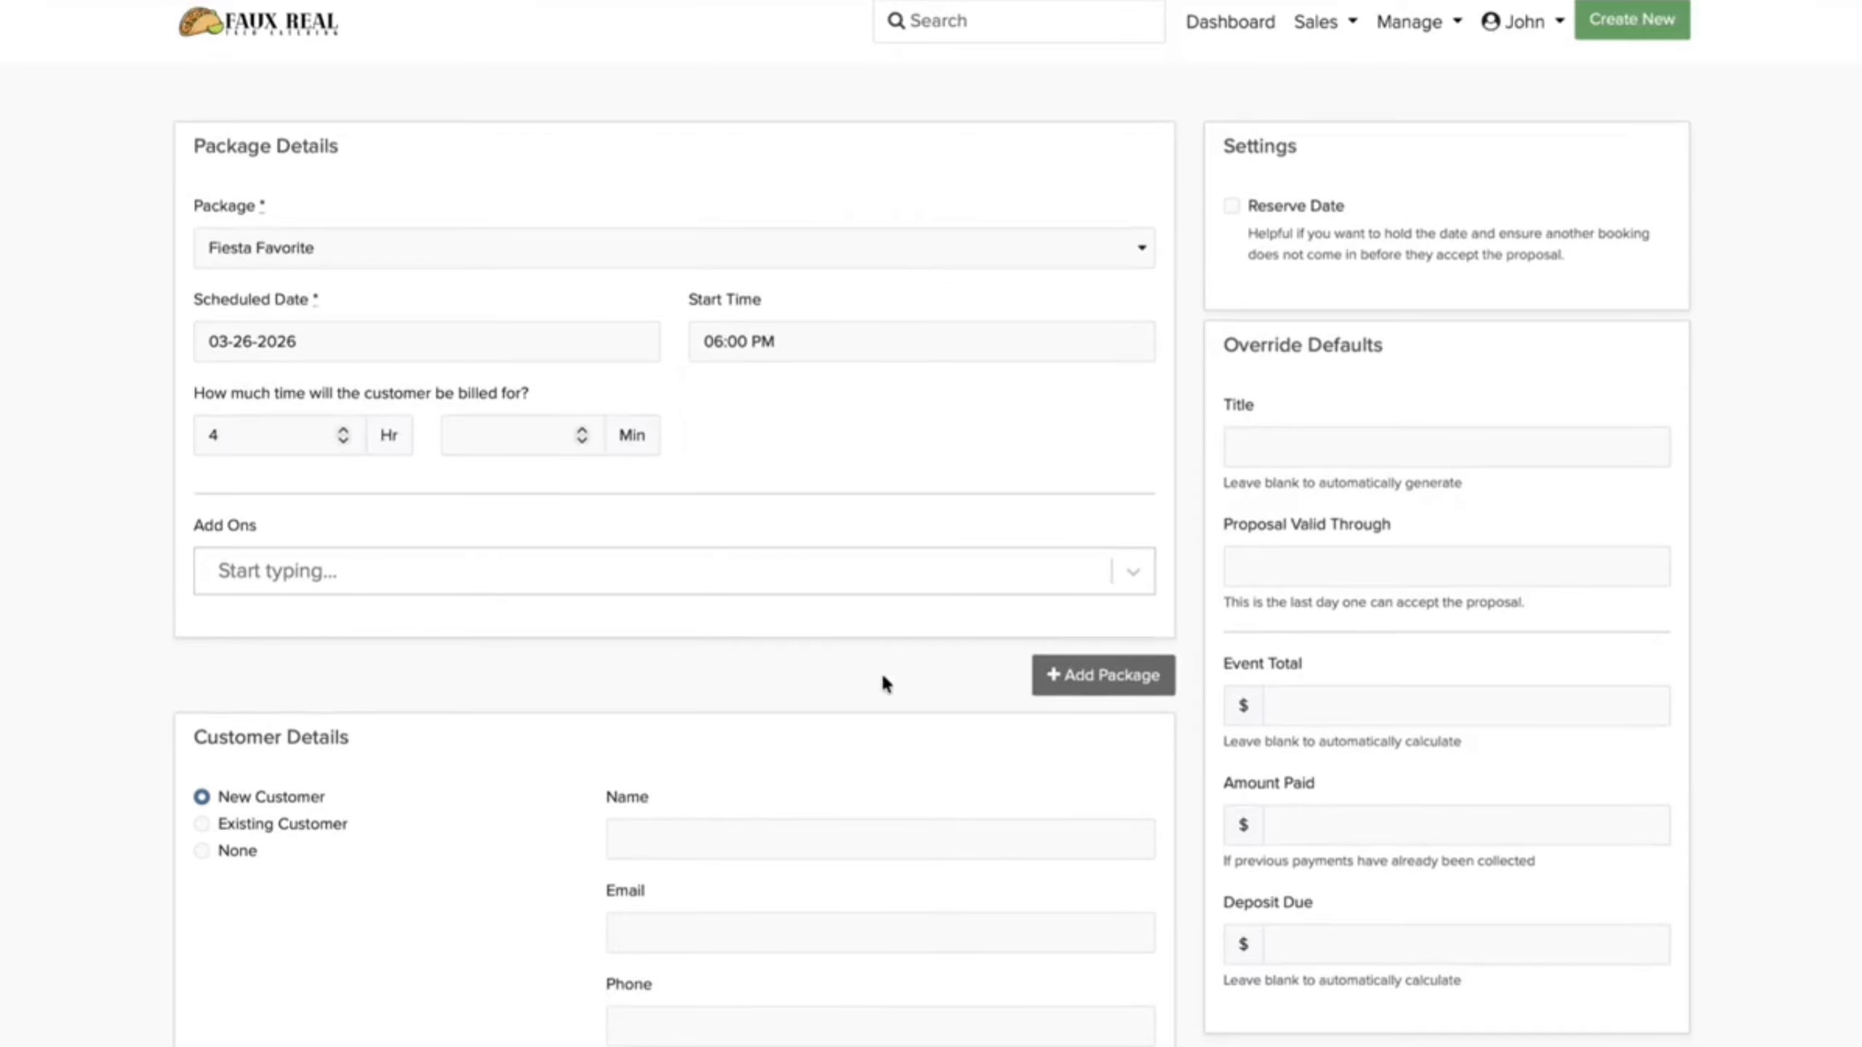
pyautogui.scroll(-7, 884, 678)
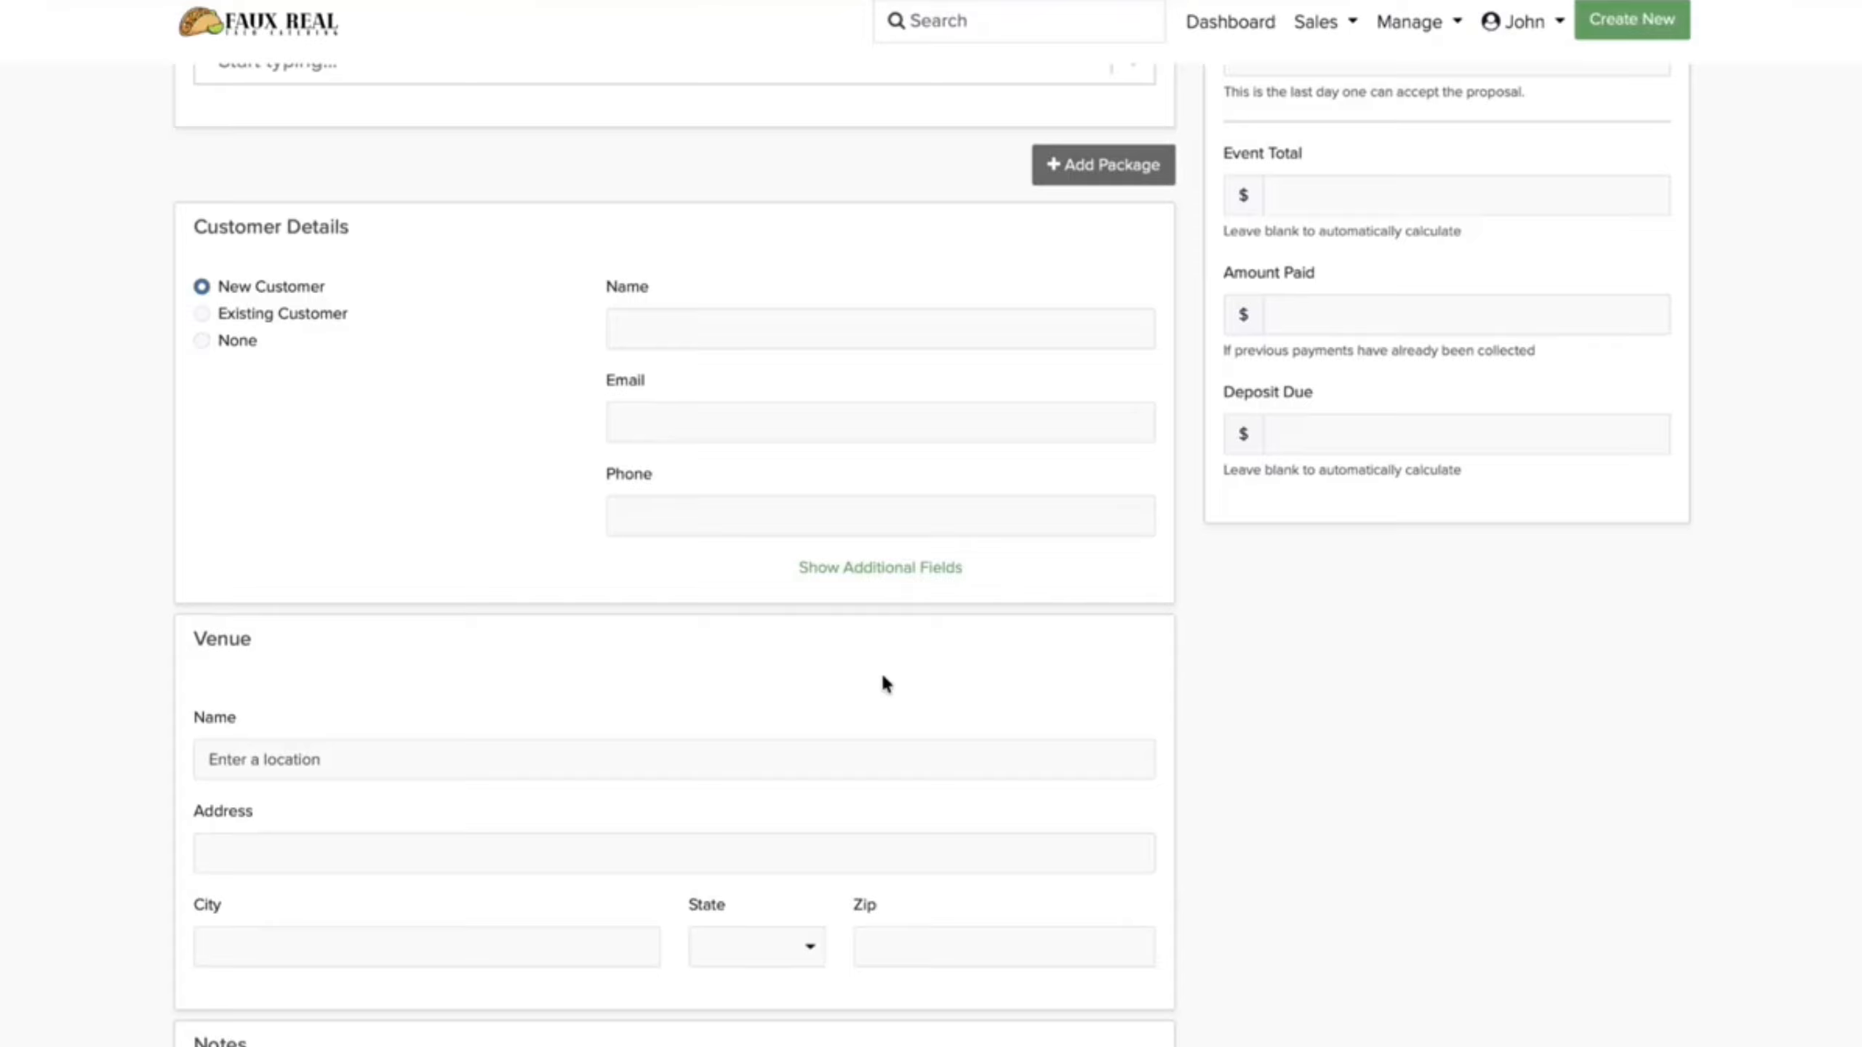
pyautogui.click(842, 340)
pyautogui.write('Sally Sal')
pyautogui.press('Tab')
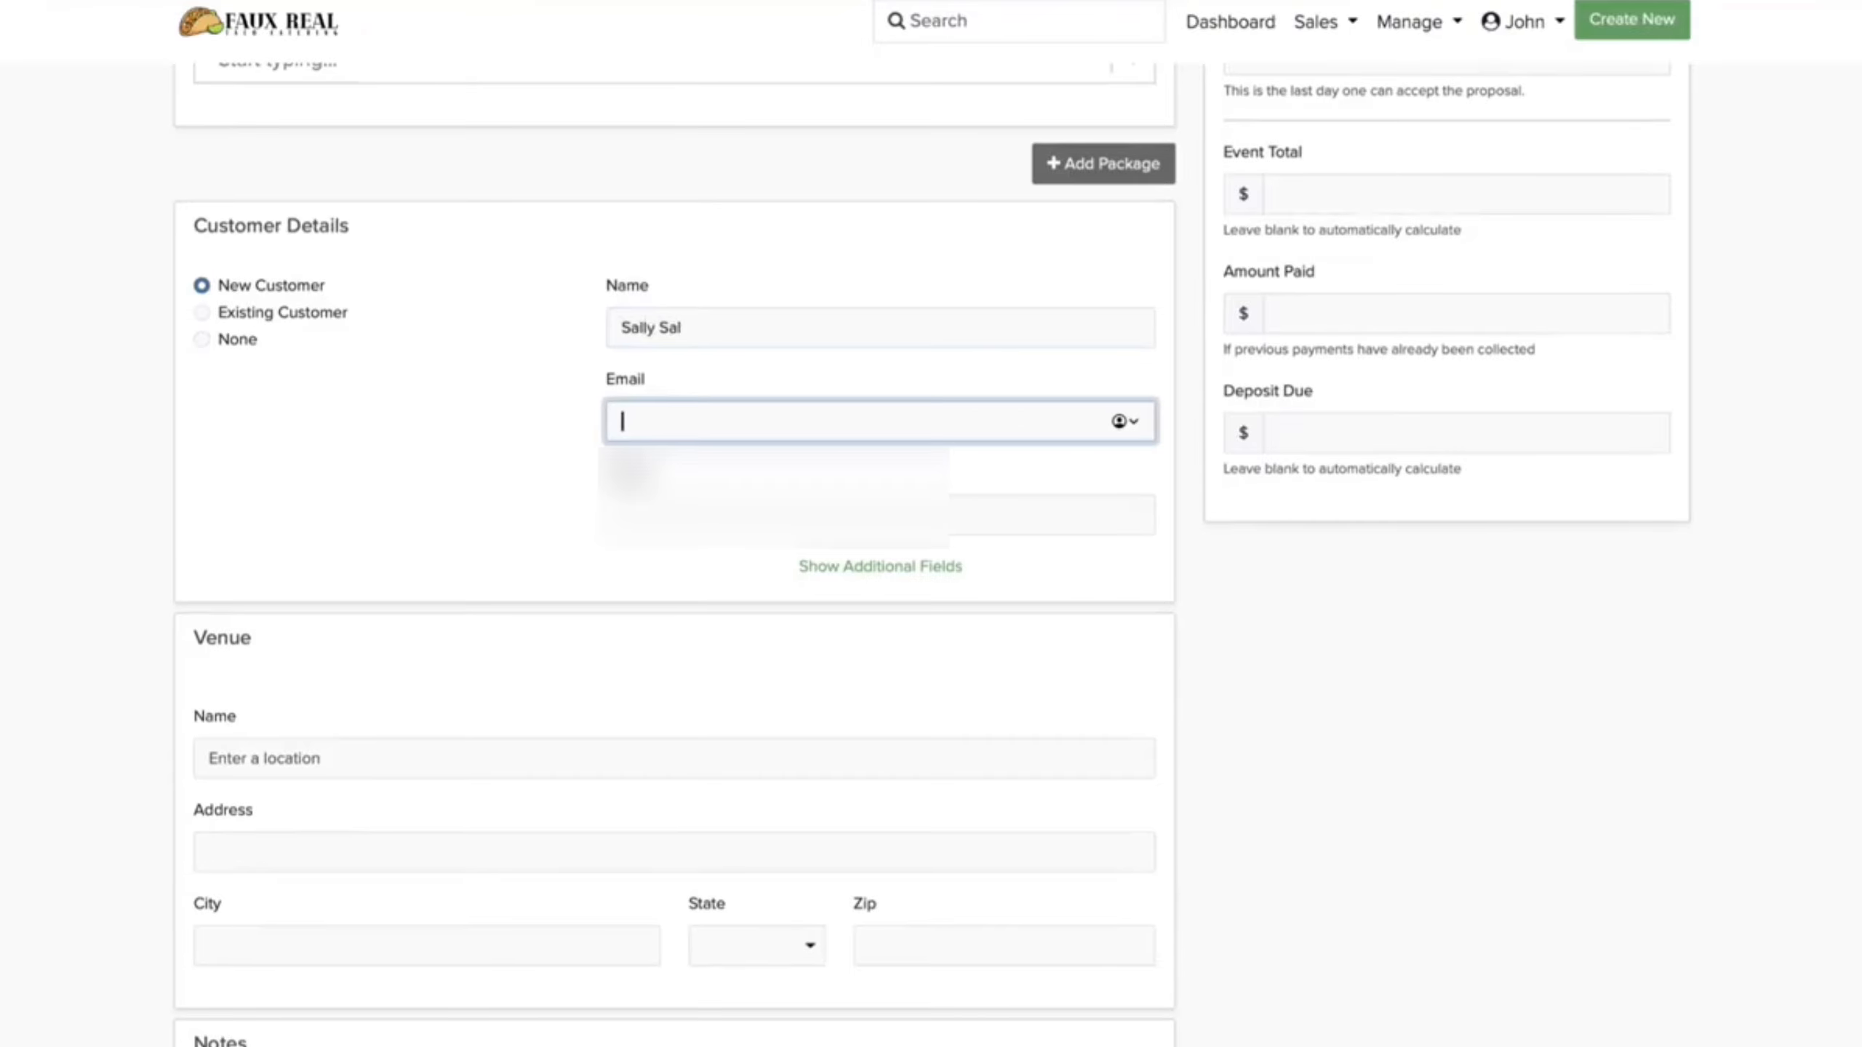
pyautogui.write('s@')
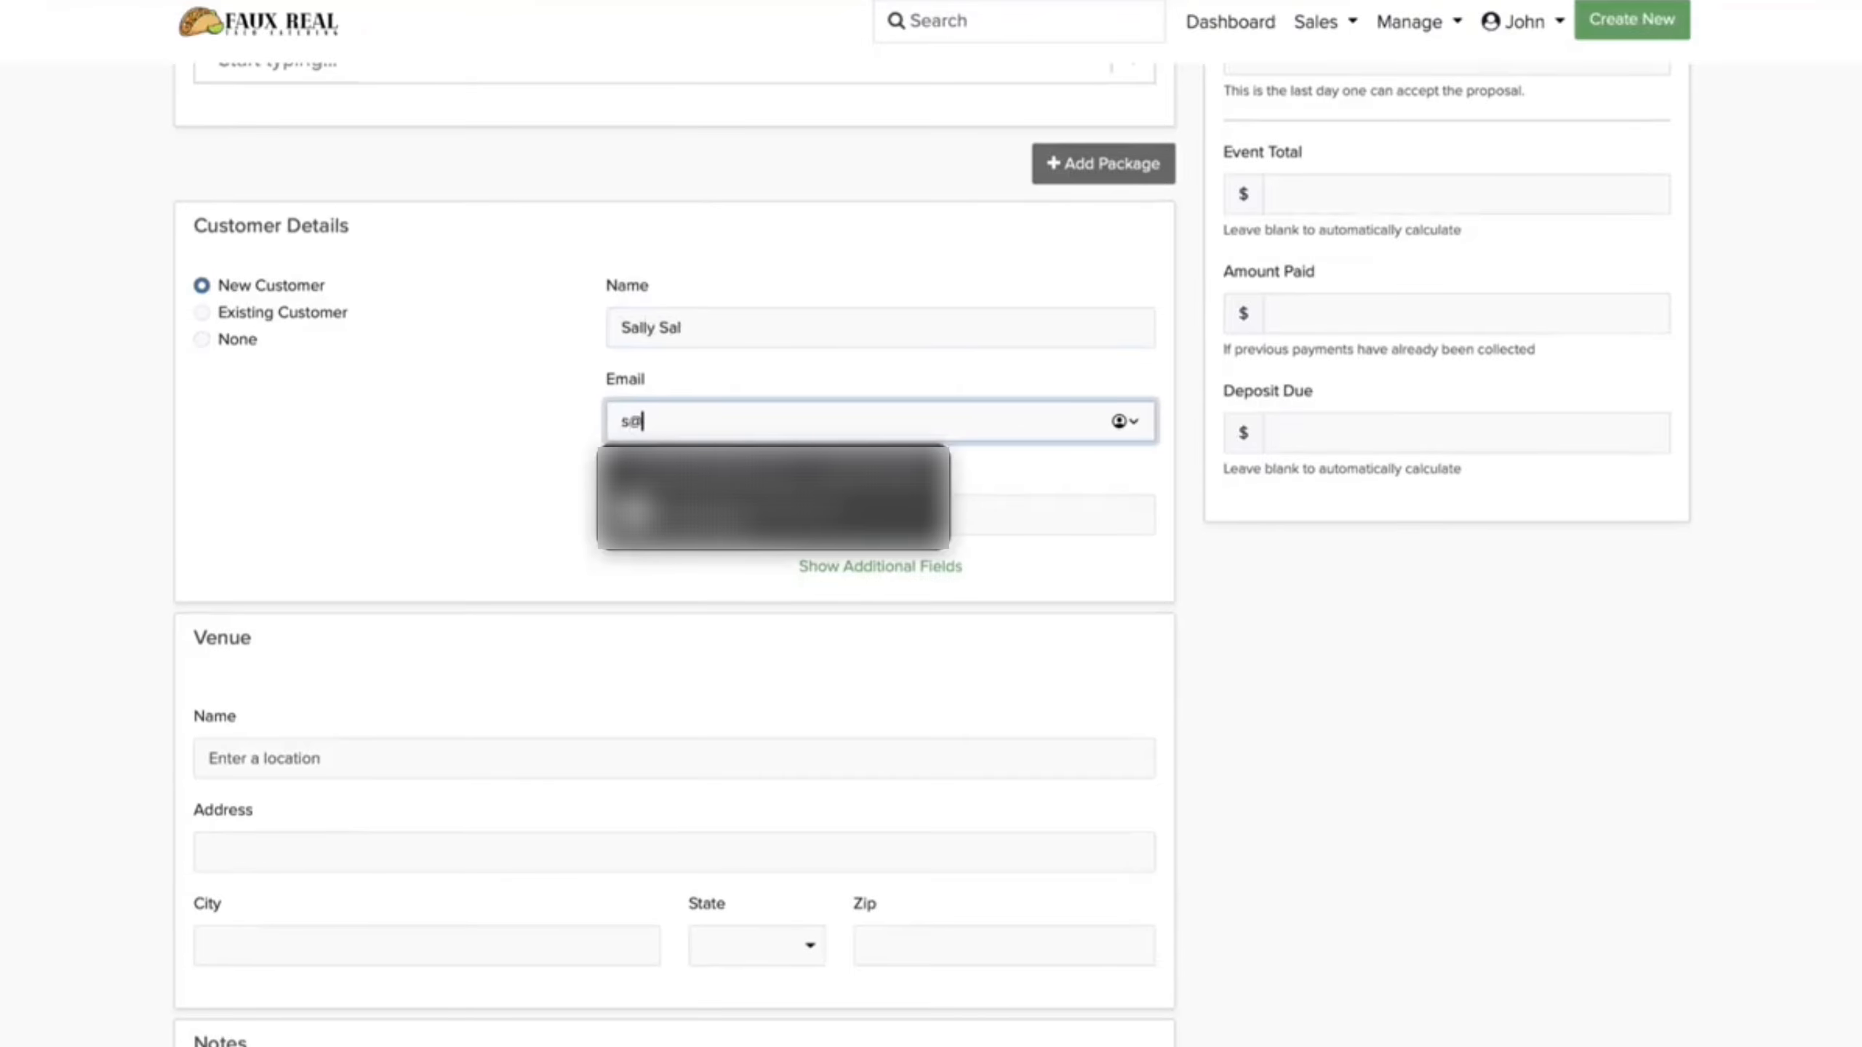
pyautogui.press('BackSpace')
pyautogui.press('BackSpace')
pyautogui.write('sally@exa')
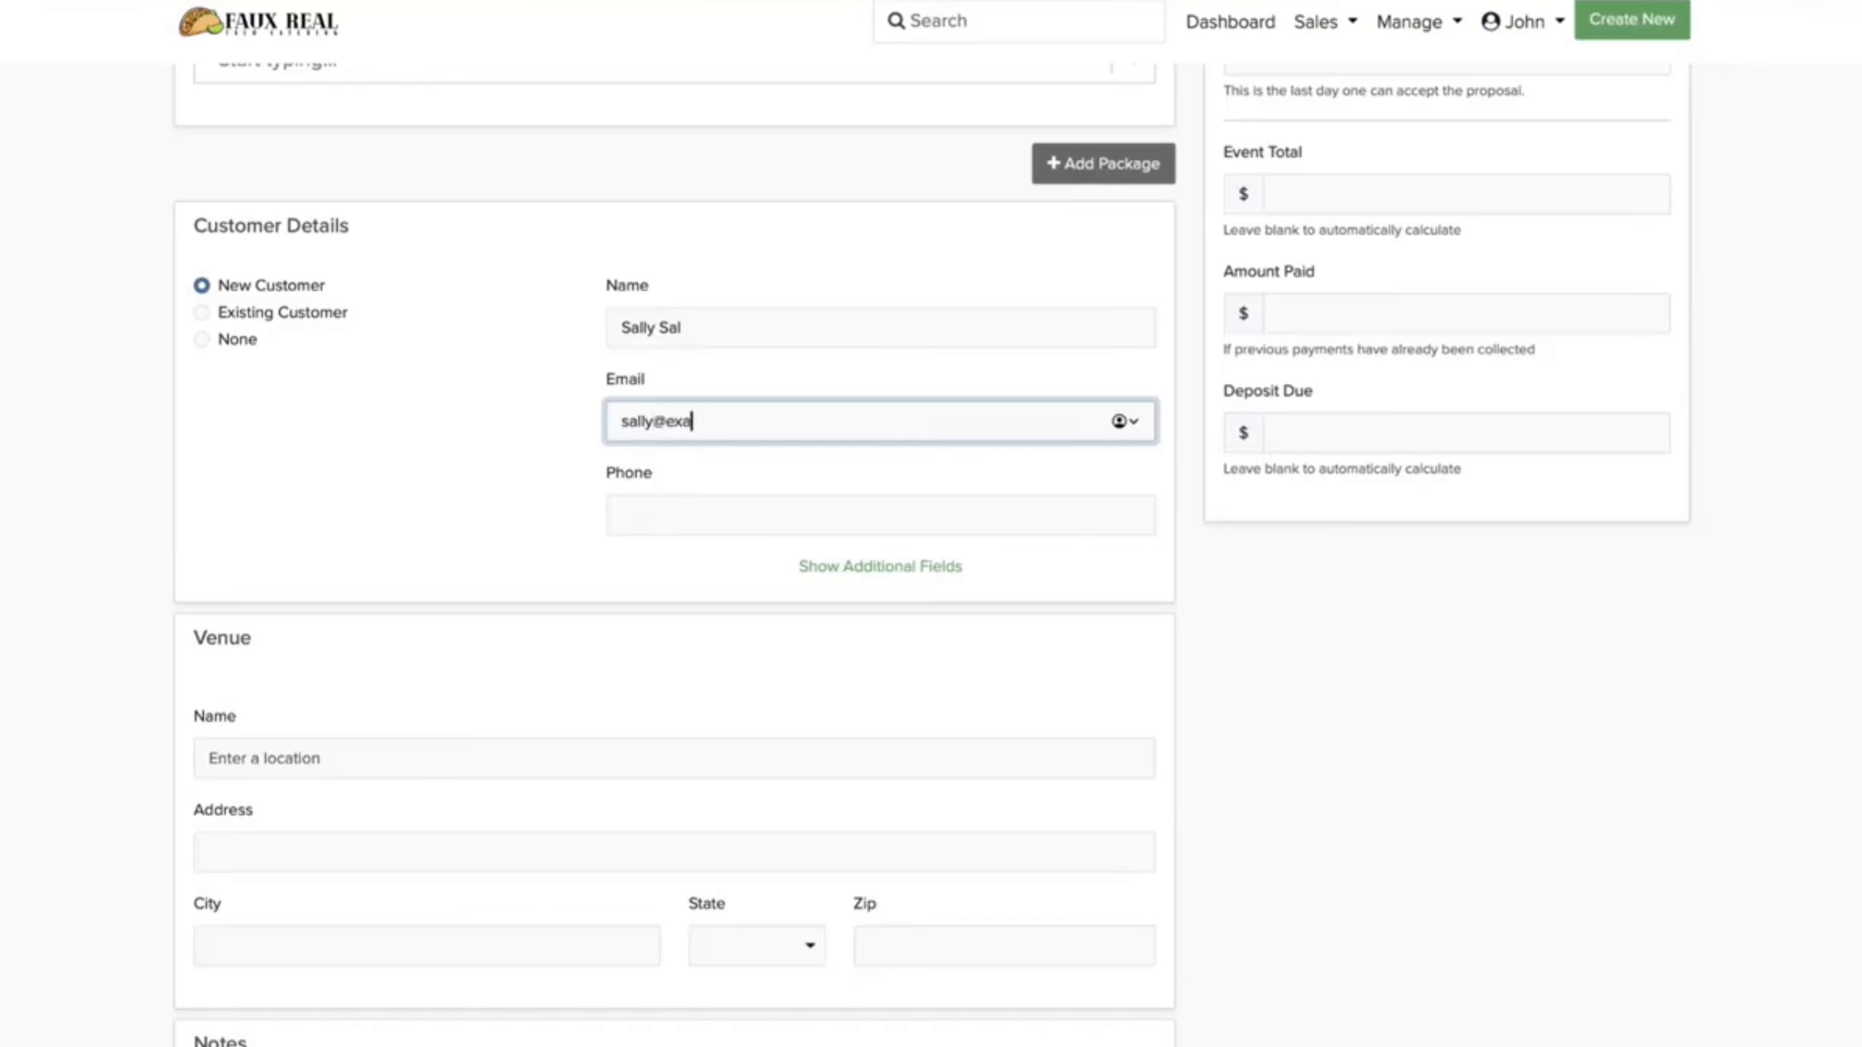
pyautogui.write('mple.com')
pyautogui.press('Tab')
pyautogui.write('2341234567')
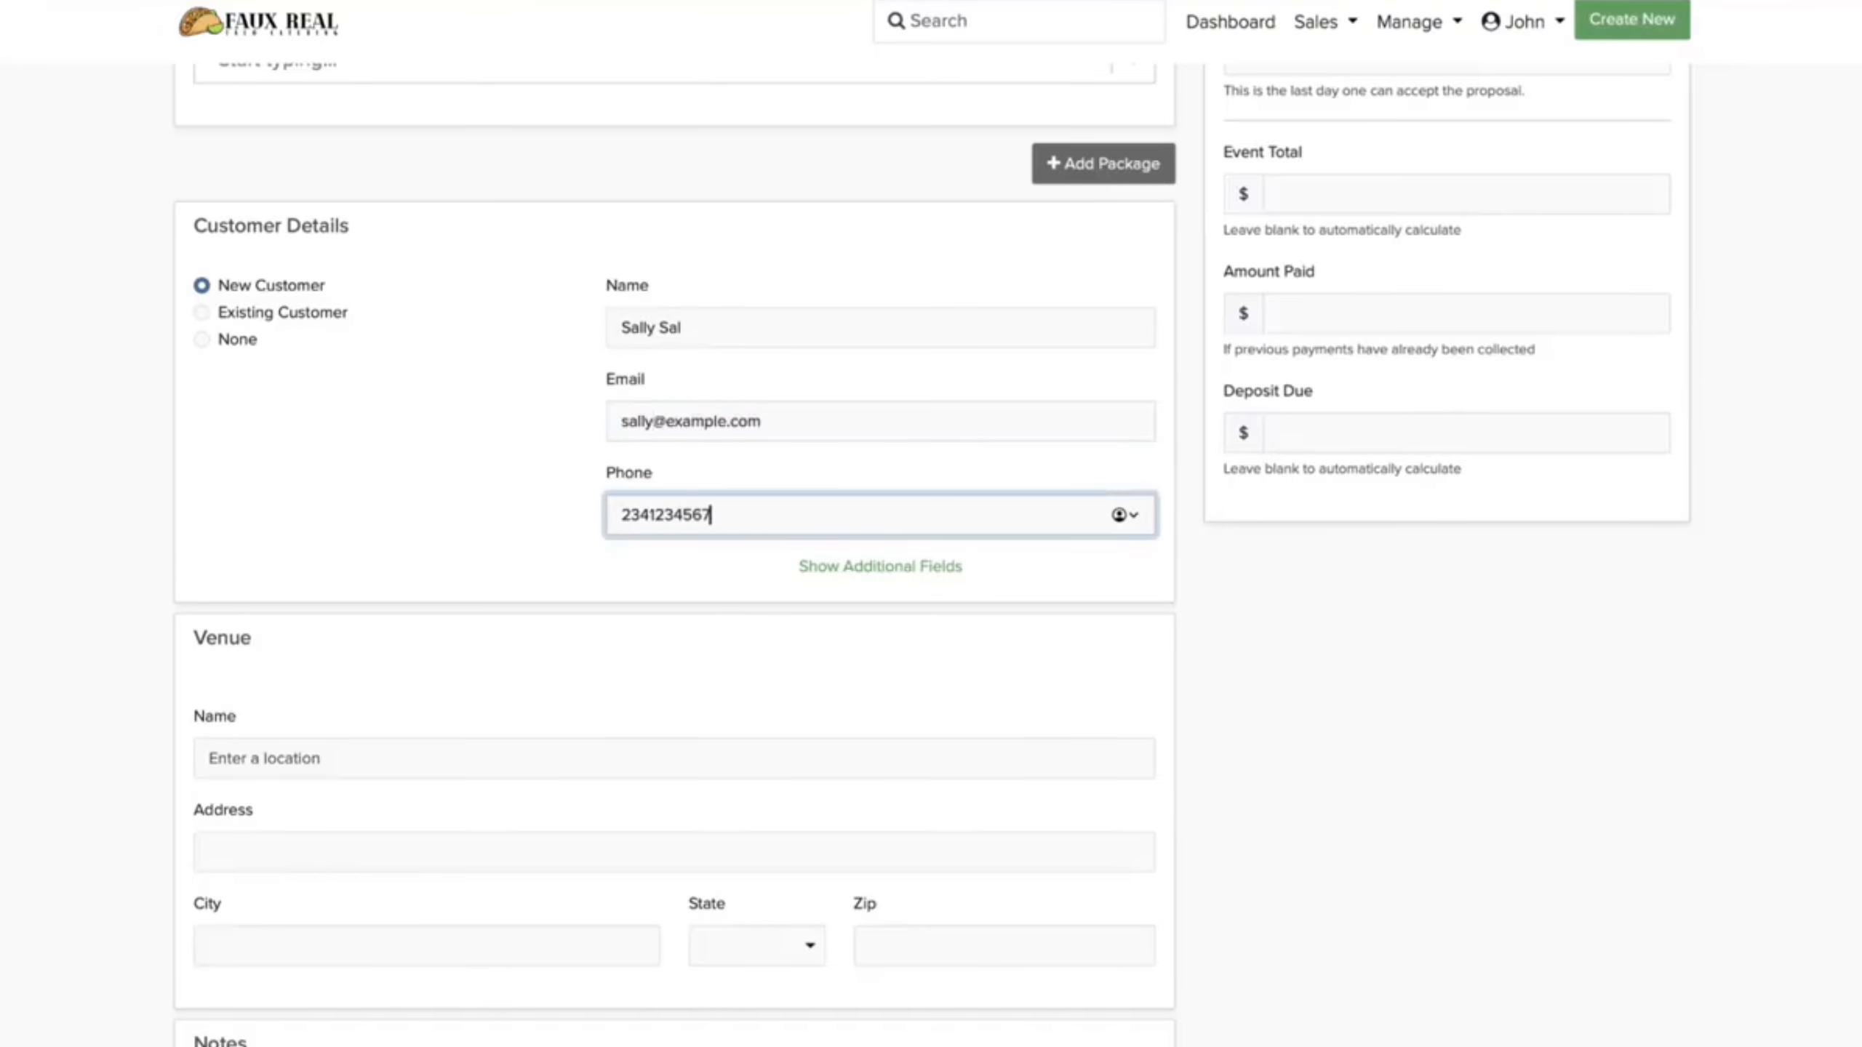
# Step: Set the venue to New Daisy Theatre and create the booking proposal
pyautogui.scroll(-3, 654, 593)
pyautogui.click(648, 564)
pyautogui.write('New Daisy')
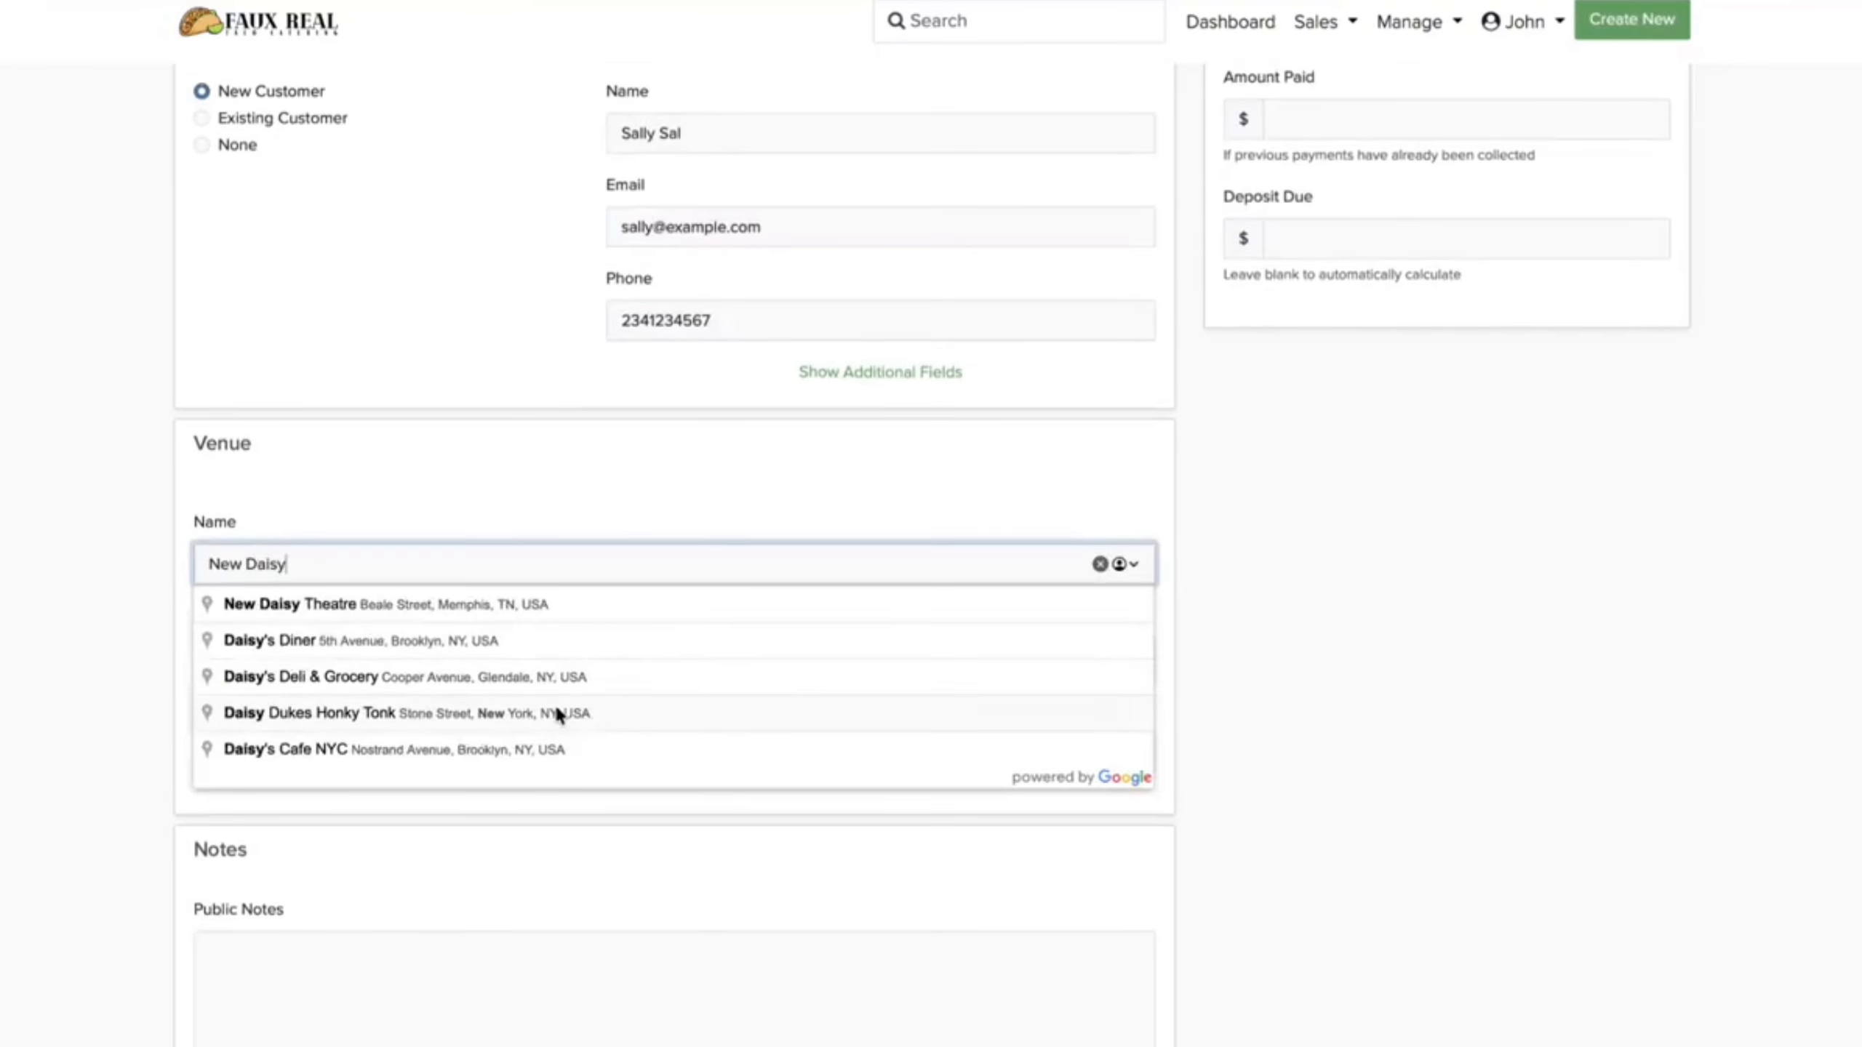
pyautogui.click(511, 605)
pyautogui.scroll(-4, 520, 689)
pyautogui.scroll(-5, 521, 688)
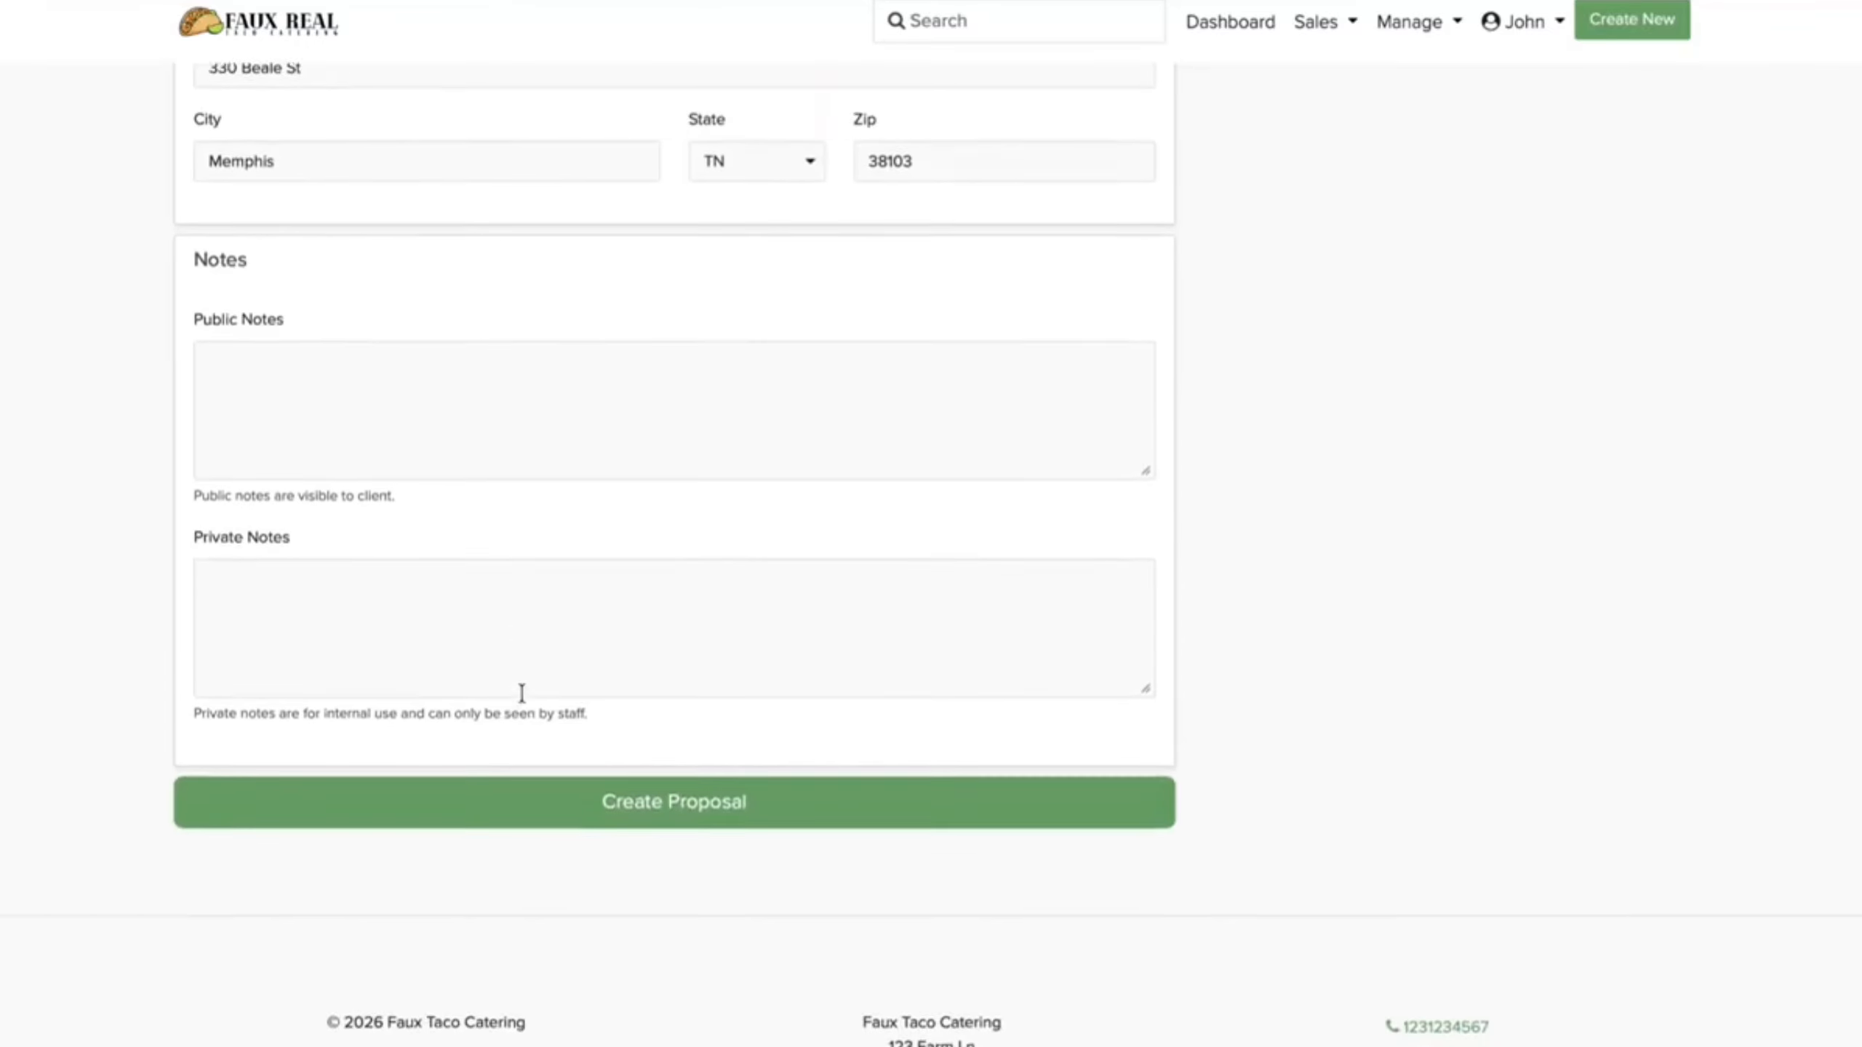
pyautogui.click(536, 726)
# Step: Preview the proposal as the client sees it and scroll through it
pyautogui.click(817, 460)
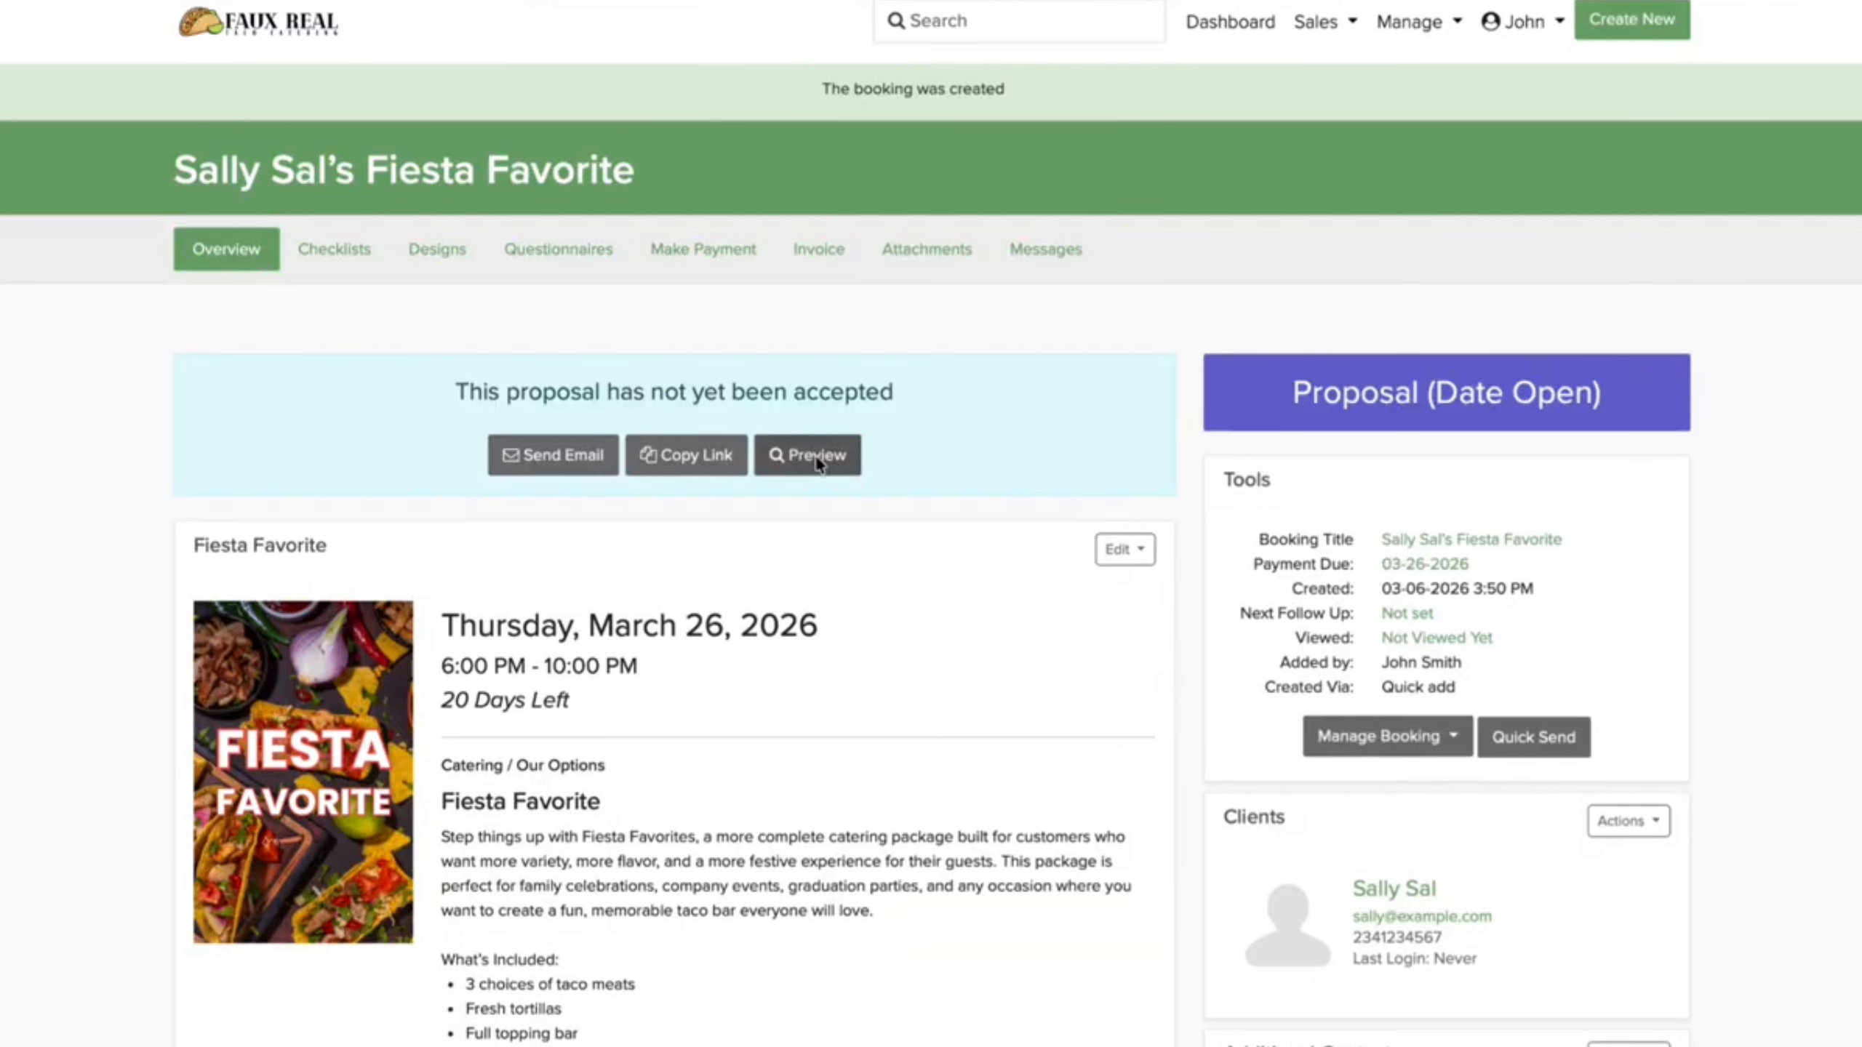
pyautogui.scroll(-6, 793, 620)
pyautogui.scroll(-5, 794, 616)
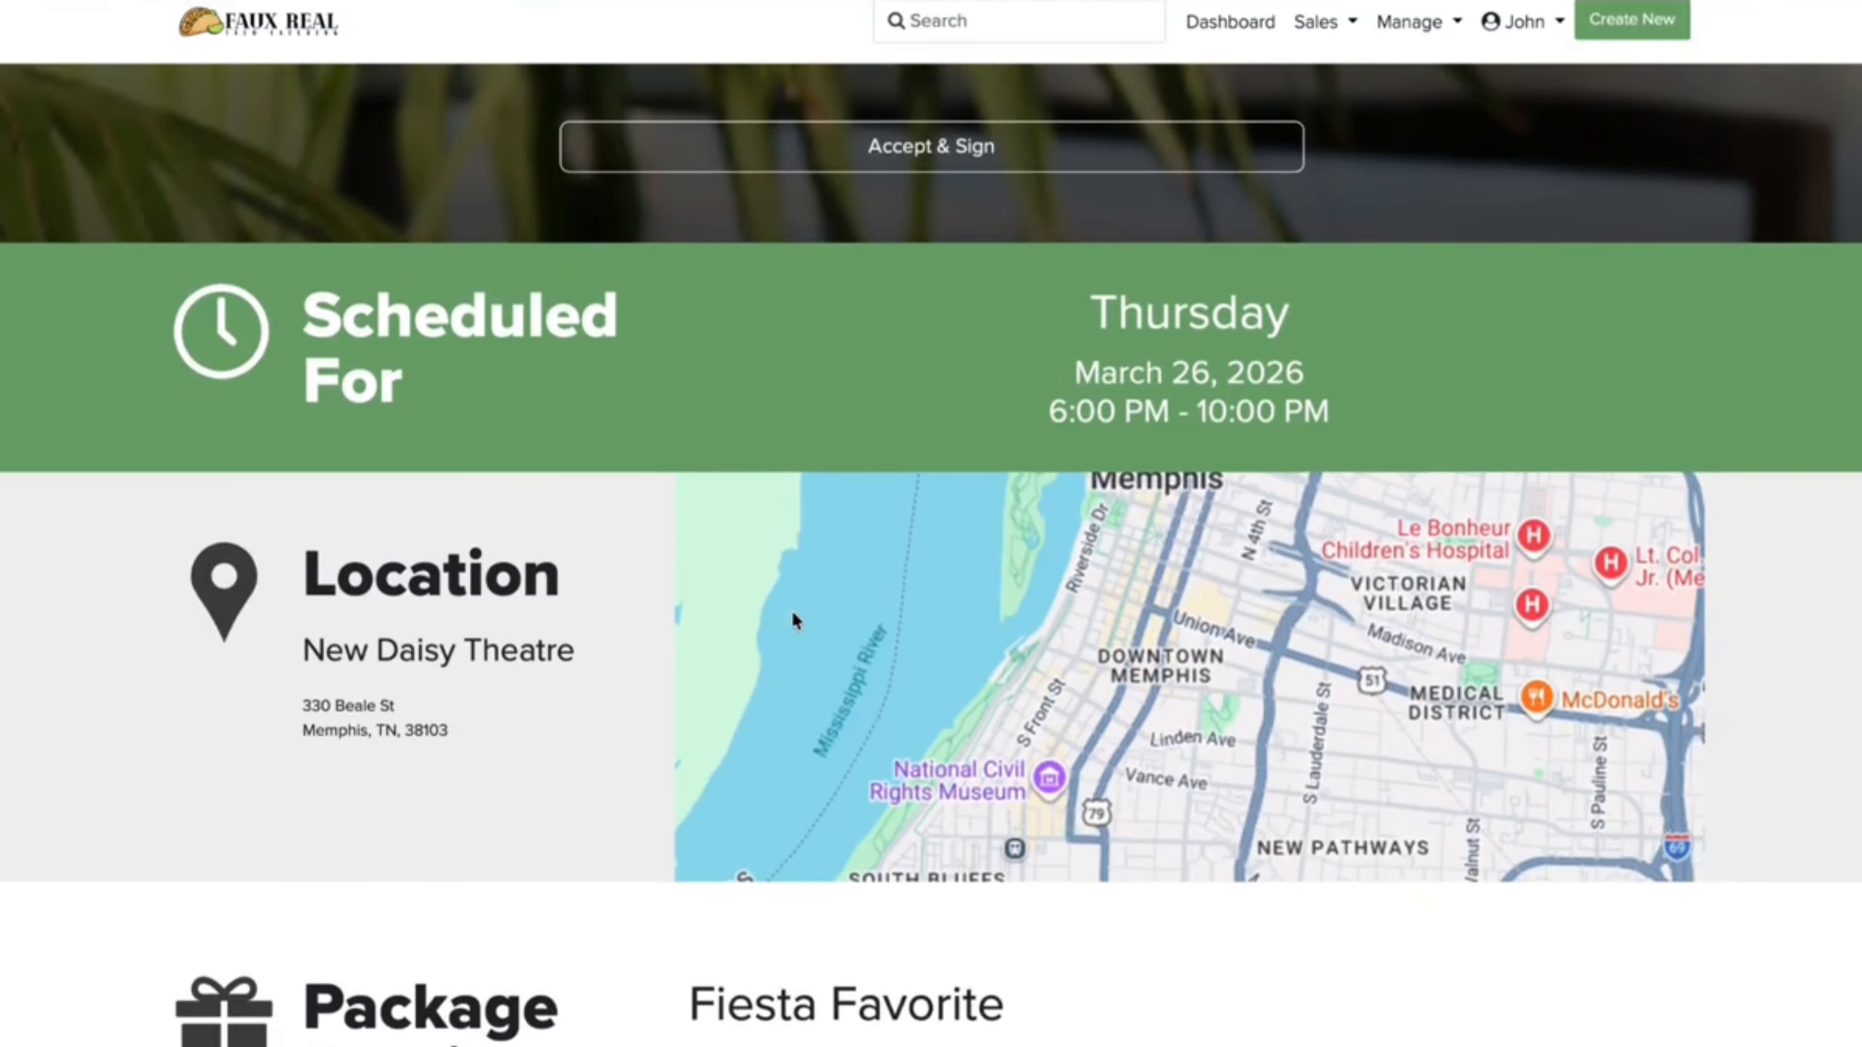
pyautogui.scroll(-15, 793, 620)
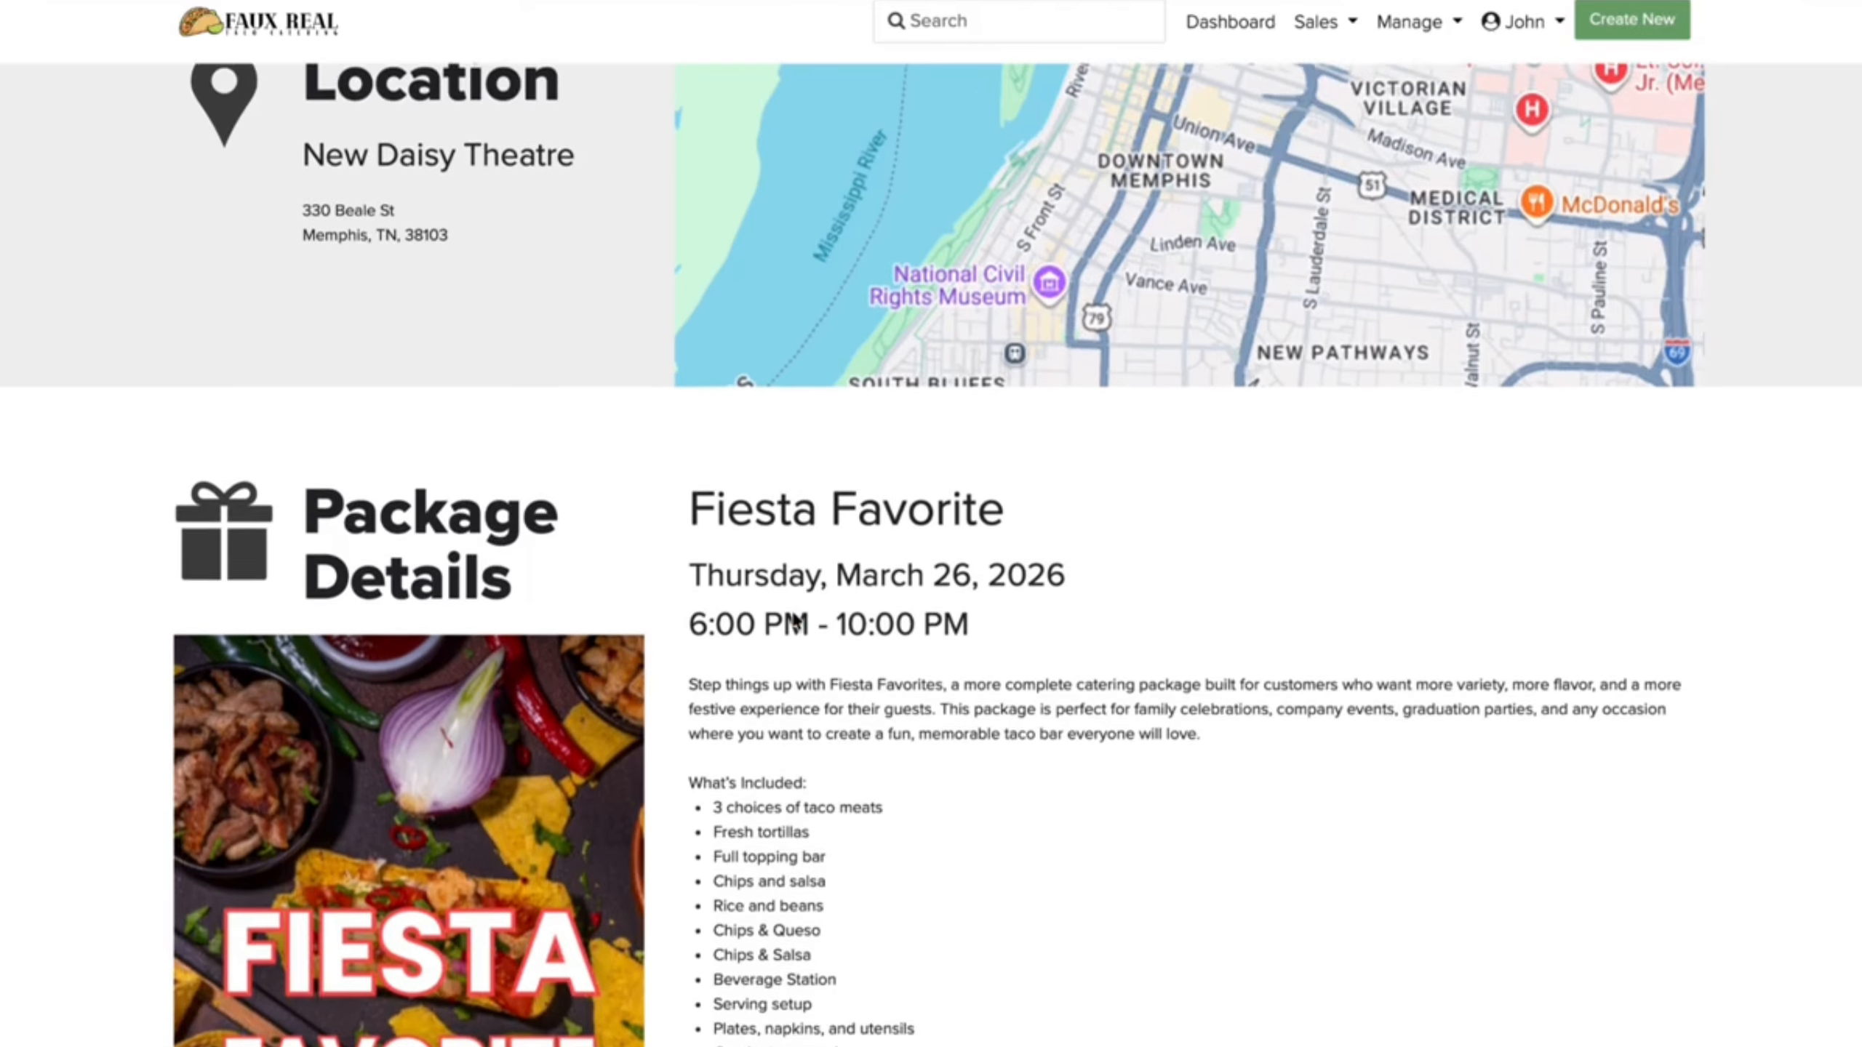
pyautogui.scroll(-3, 794, 619)
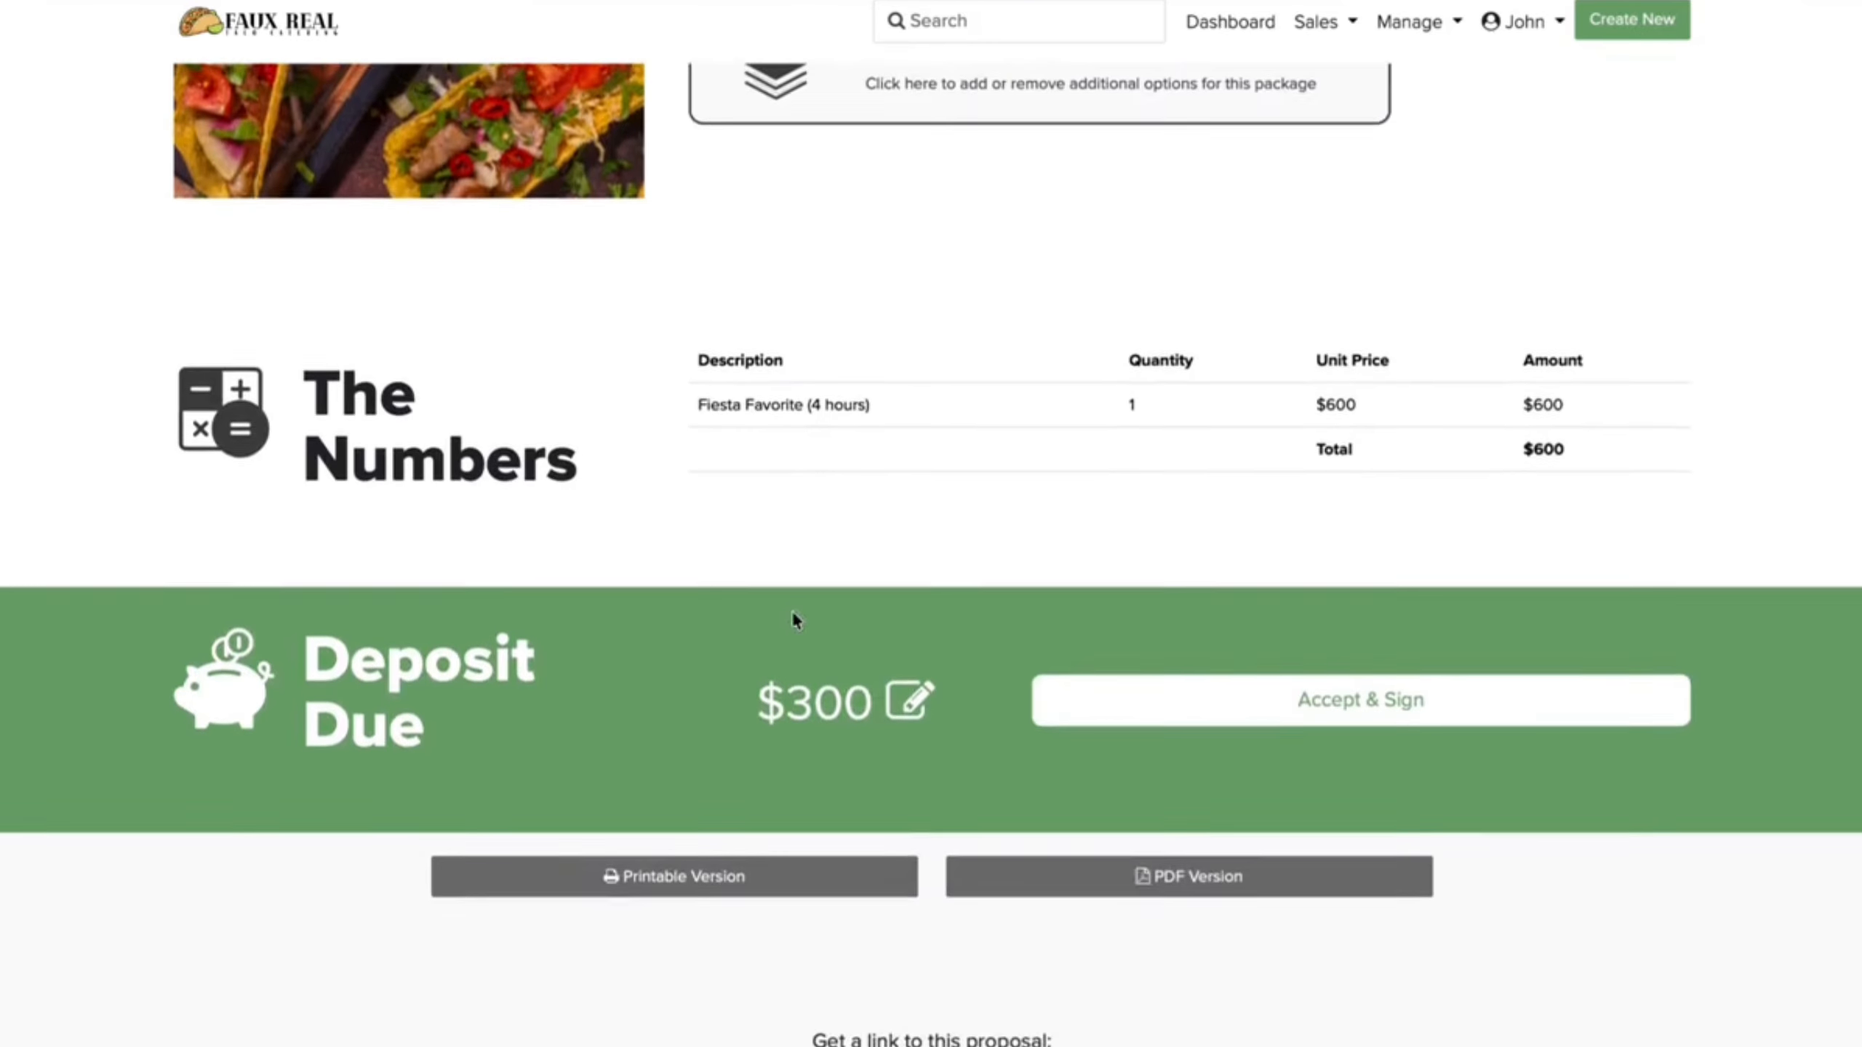
pyautogui.hscroll(-5, 794, 620)
pyautogui.scroll(-14, 771, 664)
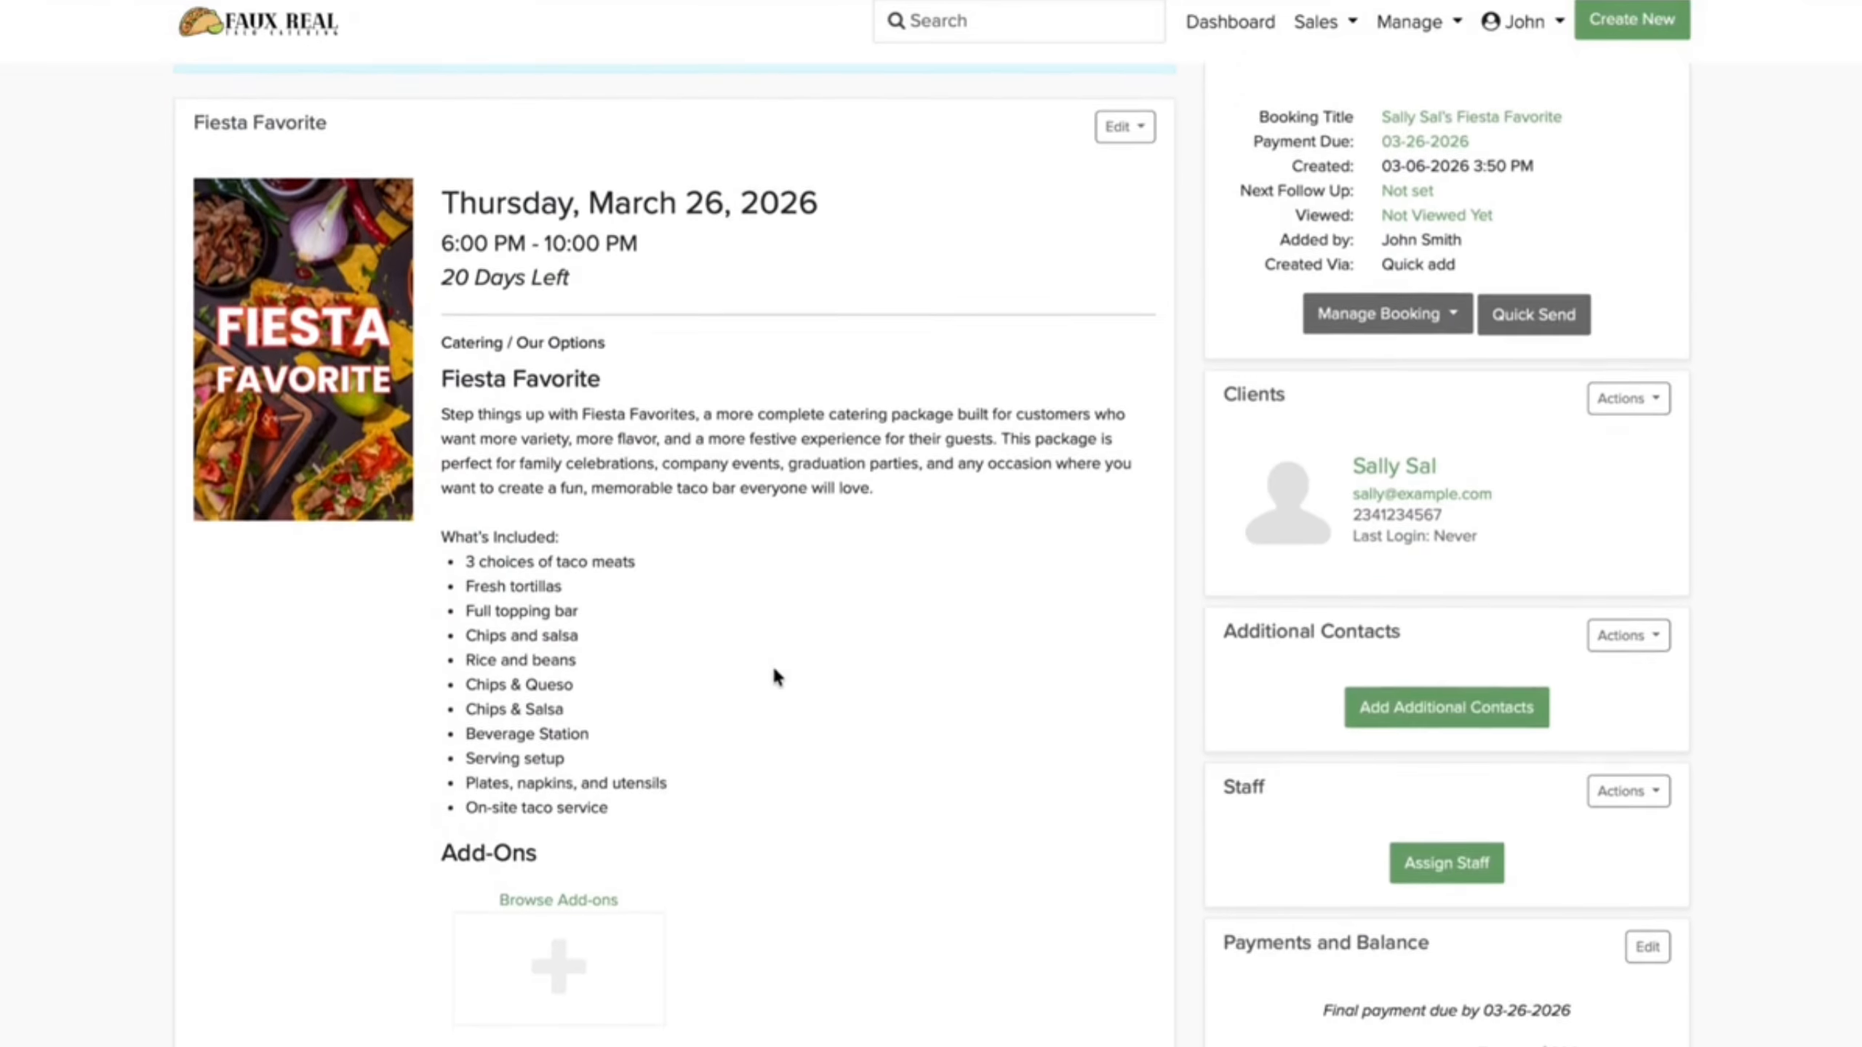
pyautogui.scroll(-7, 776, 668)
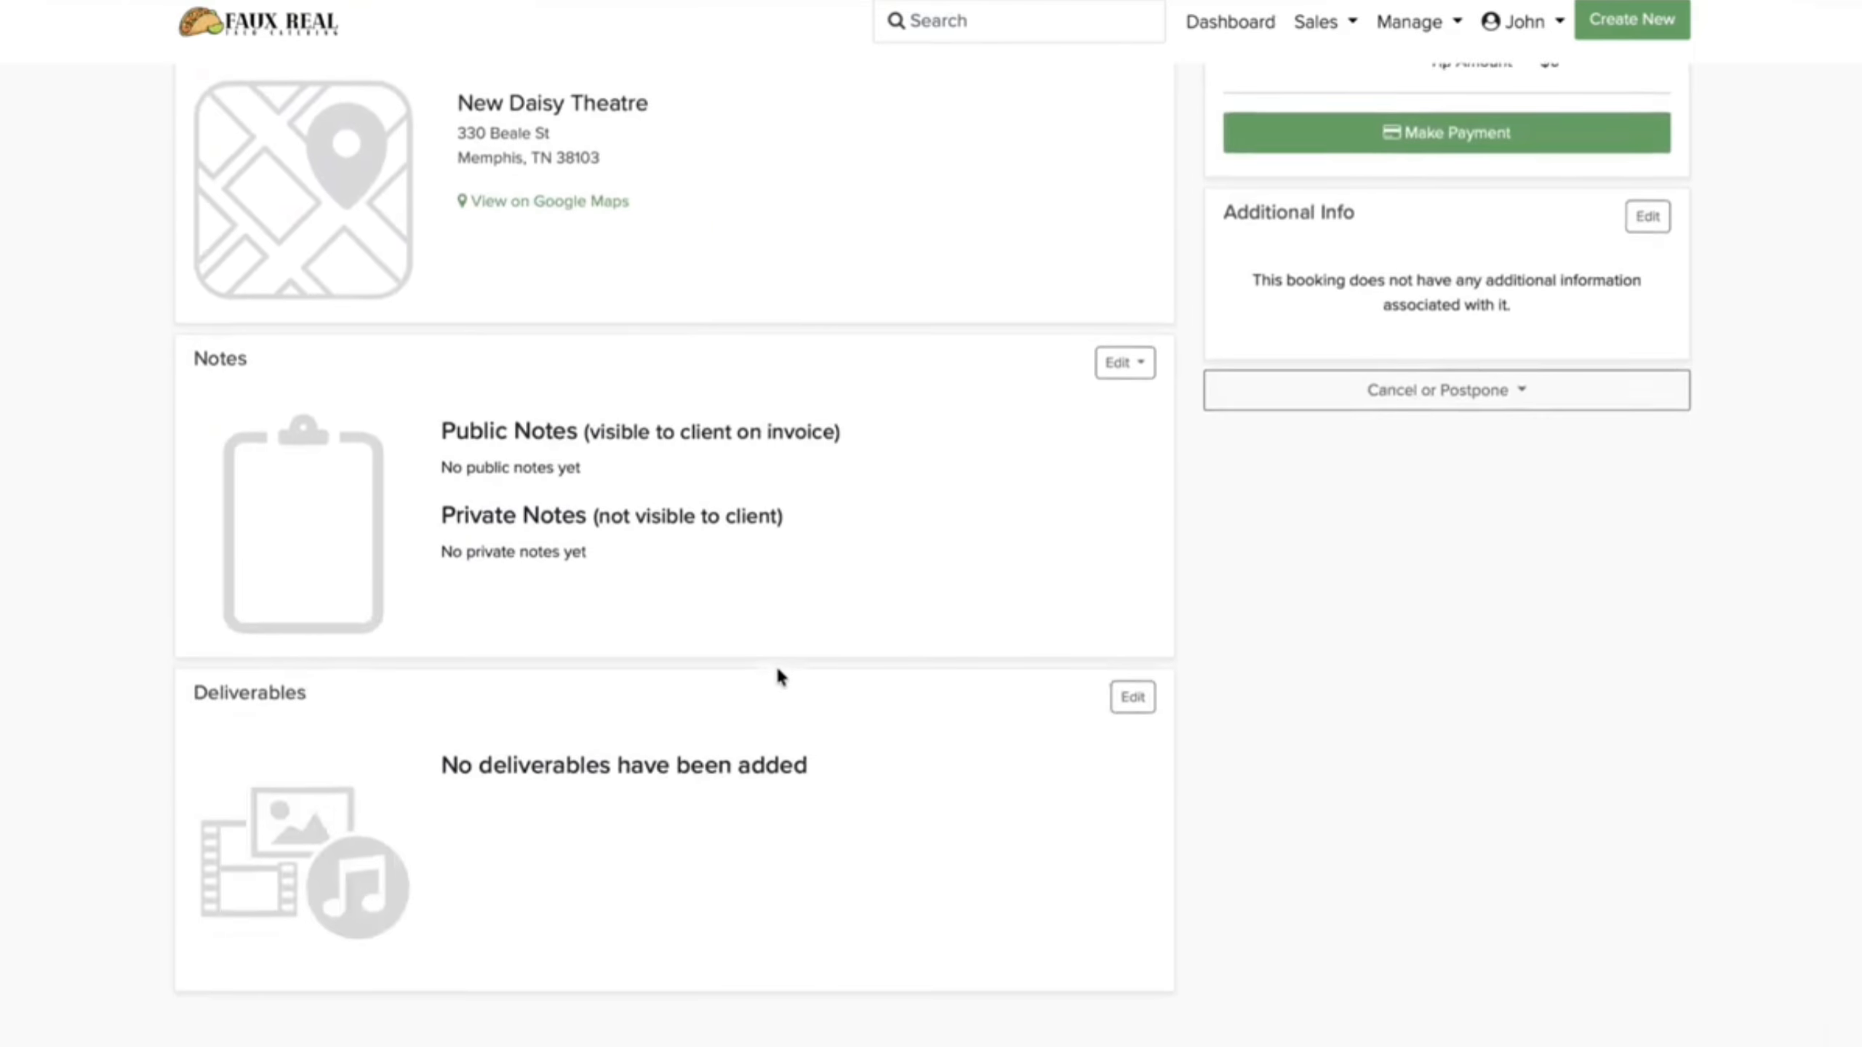
pyautogui.scroll(20, 777, 673)
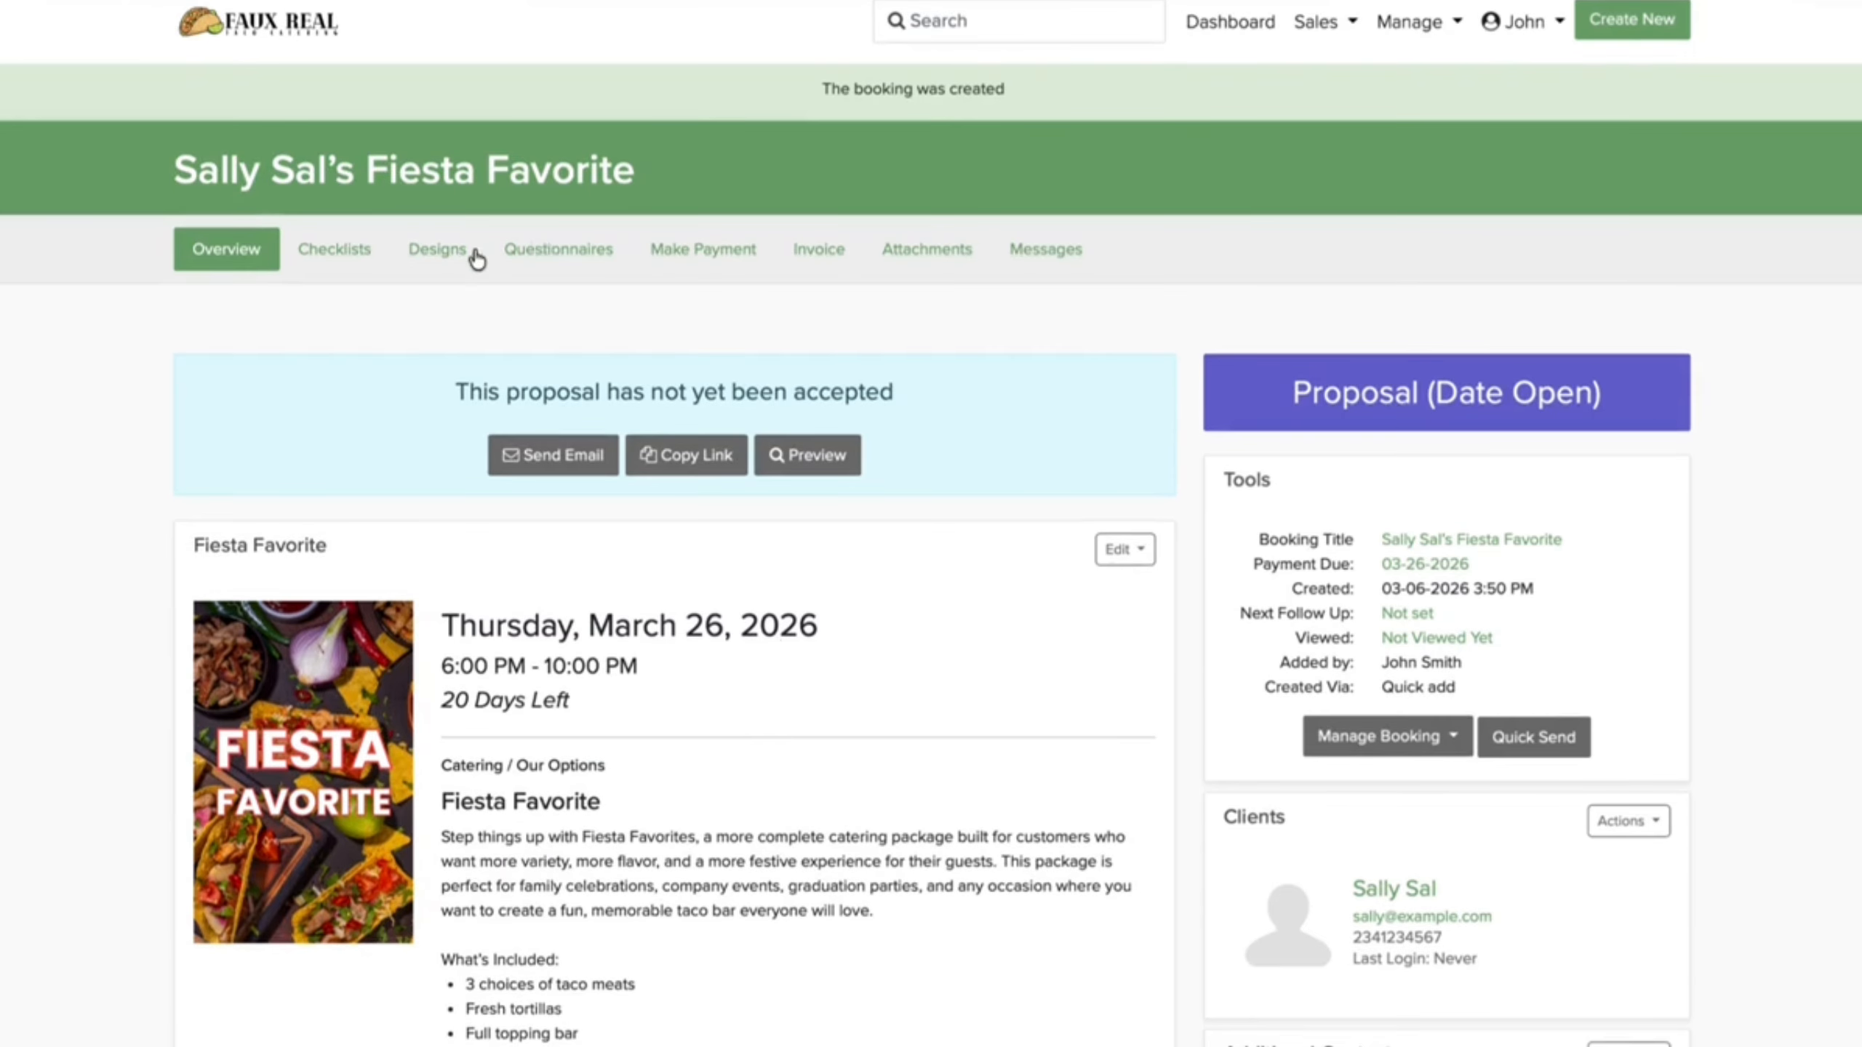
# Step: View the booking's checklists, designs, questionnaires, payment form, invoice, attachments and messages, then Overview
pyautogui.click(368, 253)
pyautogui.click(477, 194)
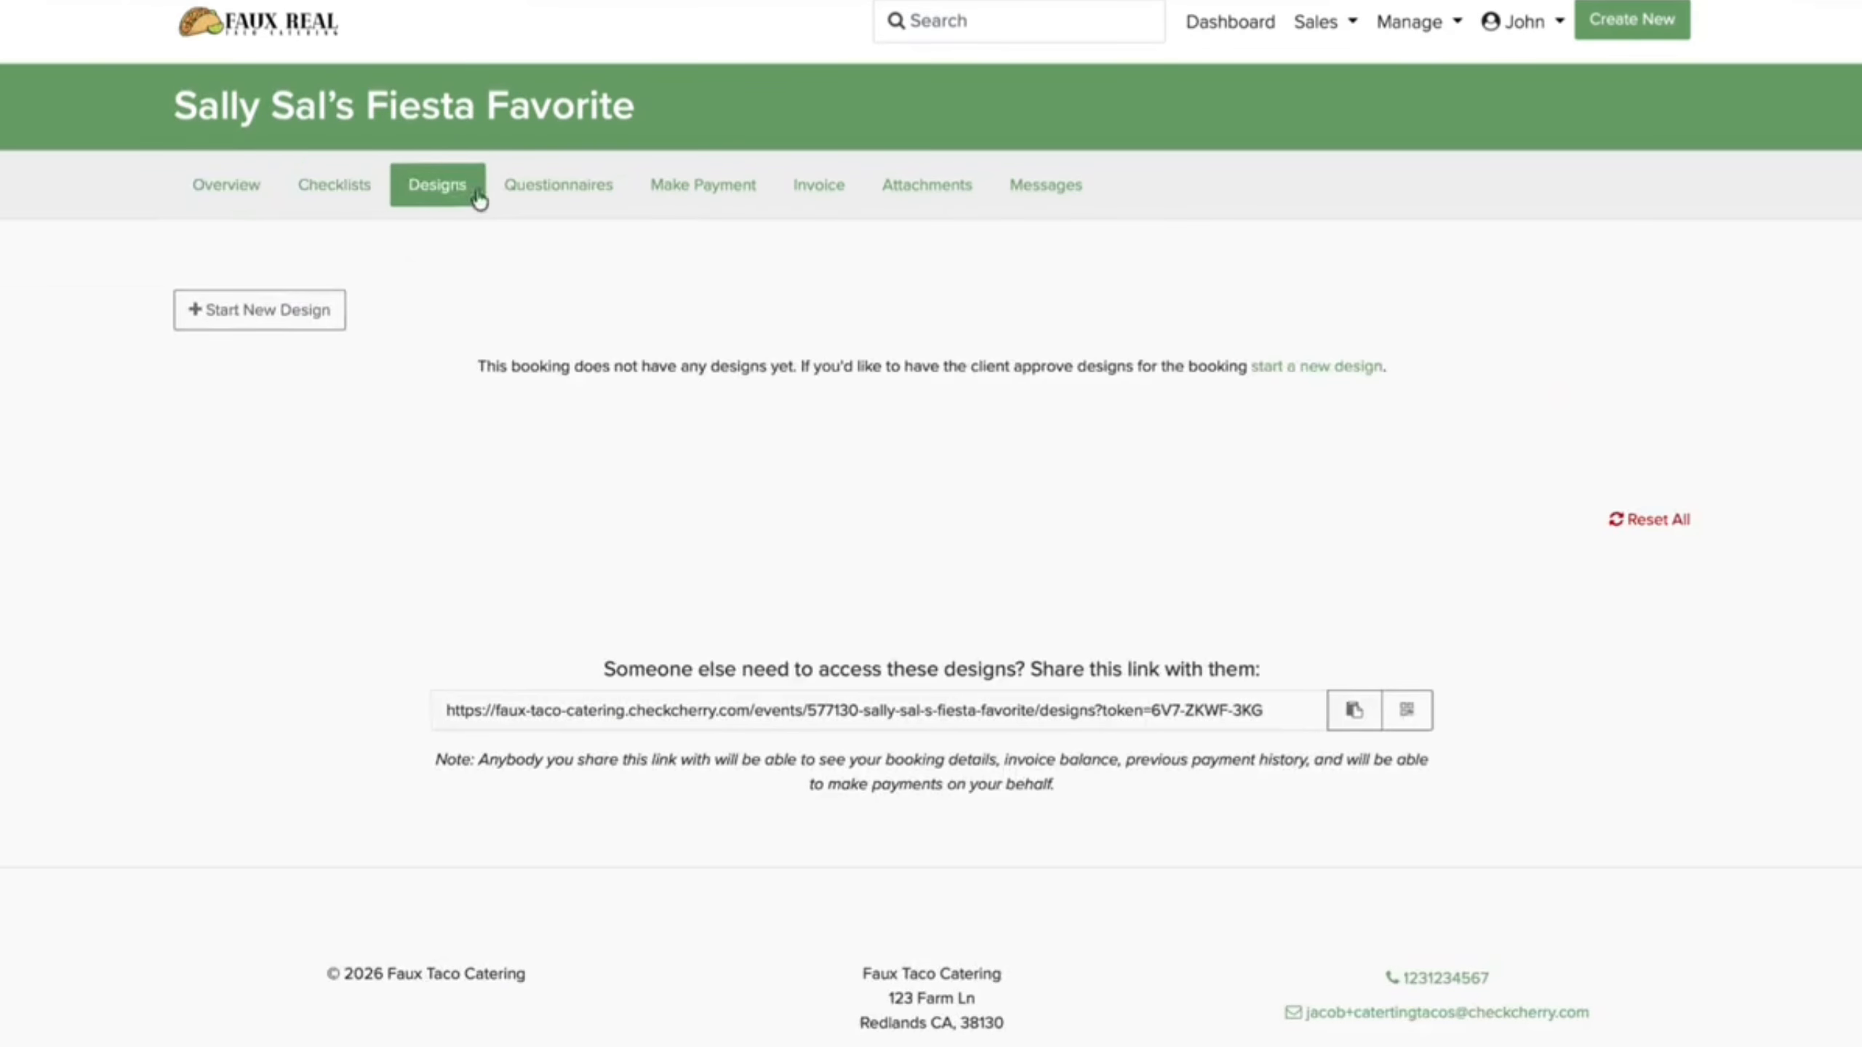
pyautogui.click(535, 193)
pyautogui.click(725, 189)
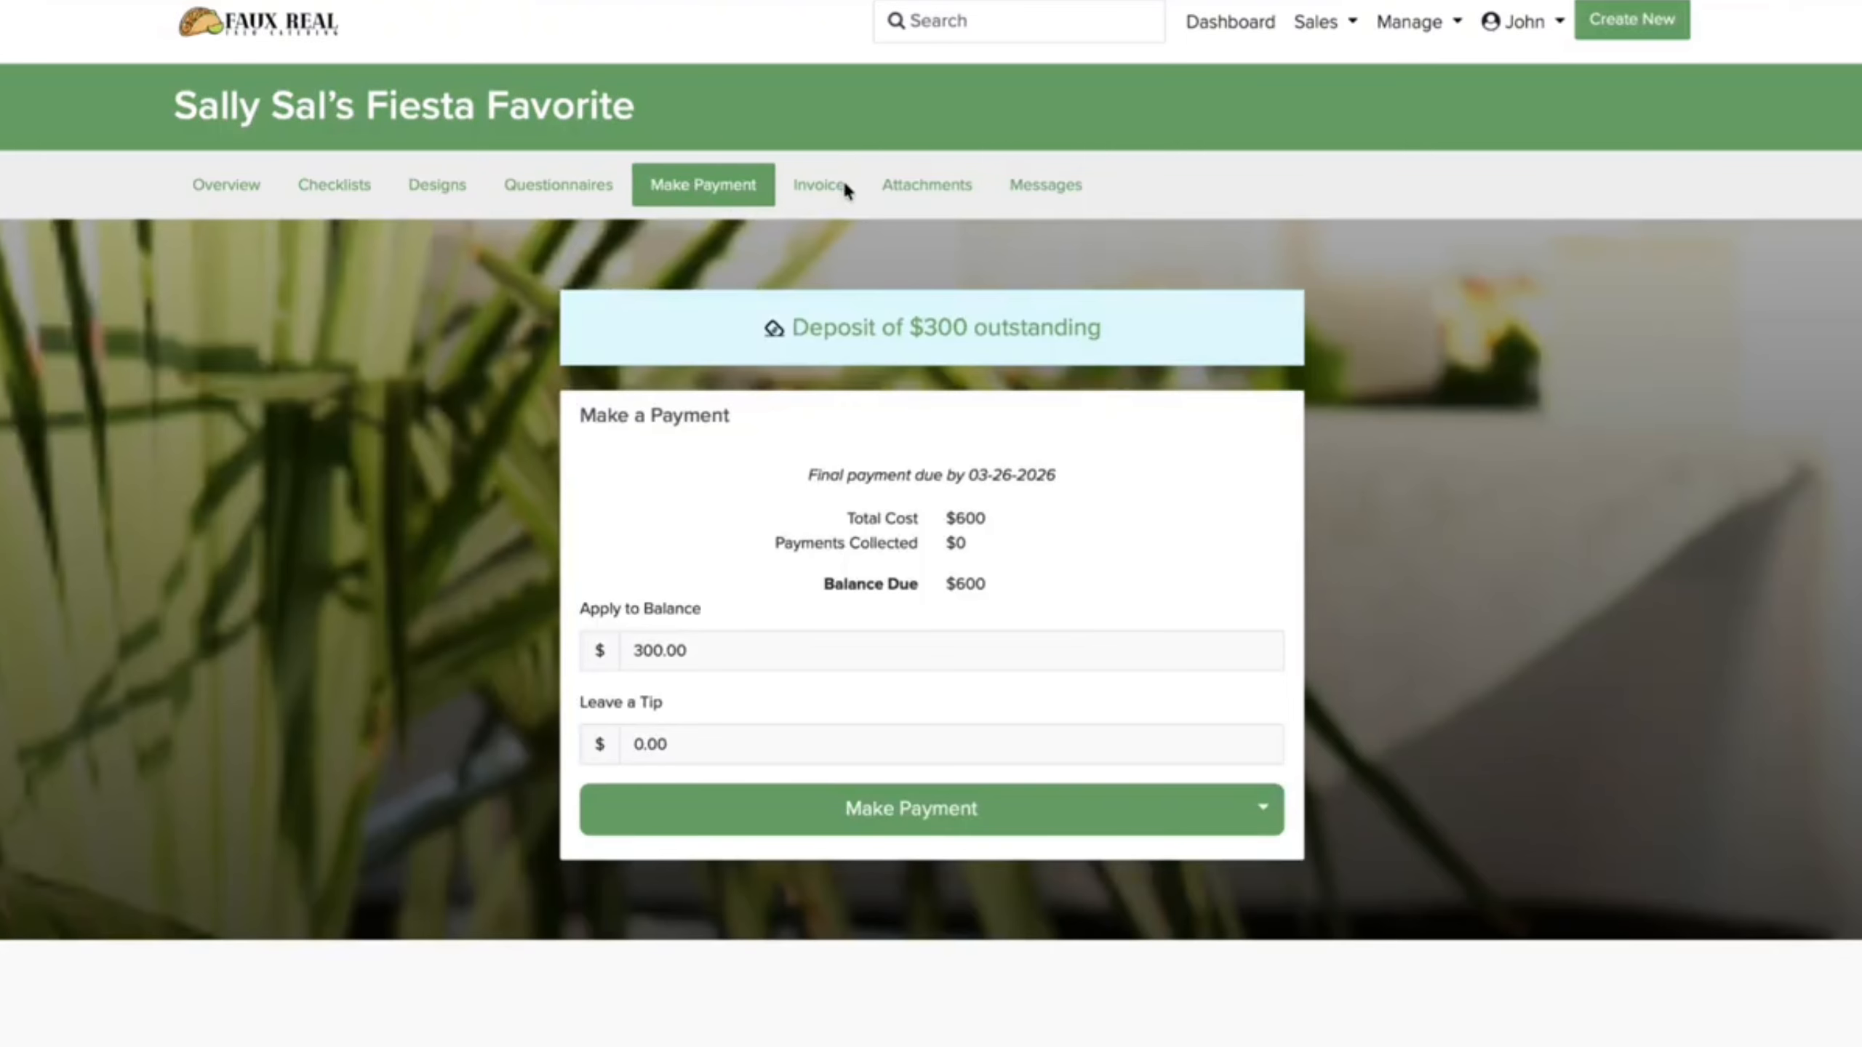
pyautogui.click(848, 185)
pyautogui.click(925, 192)
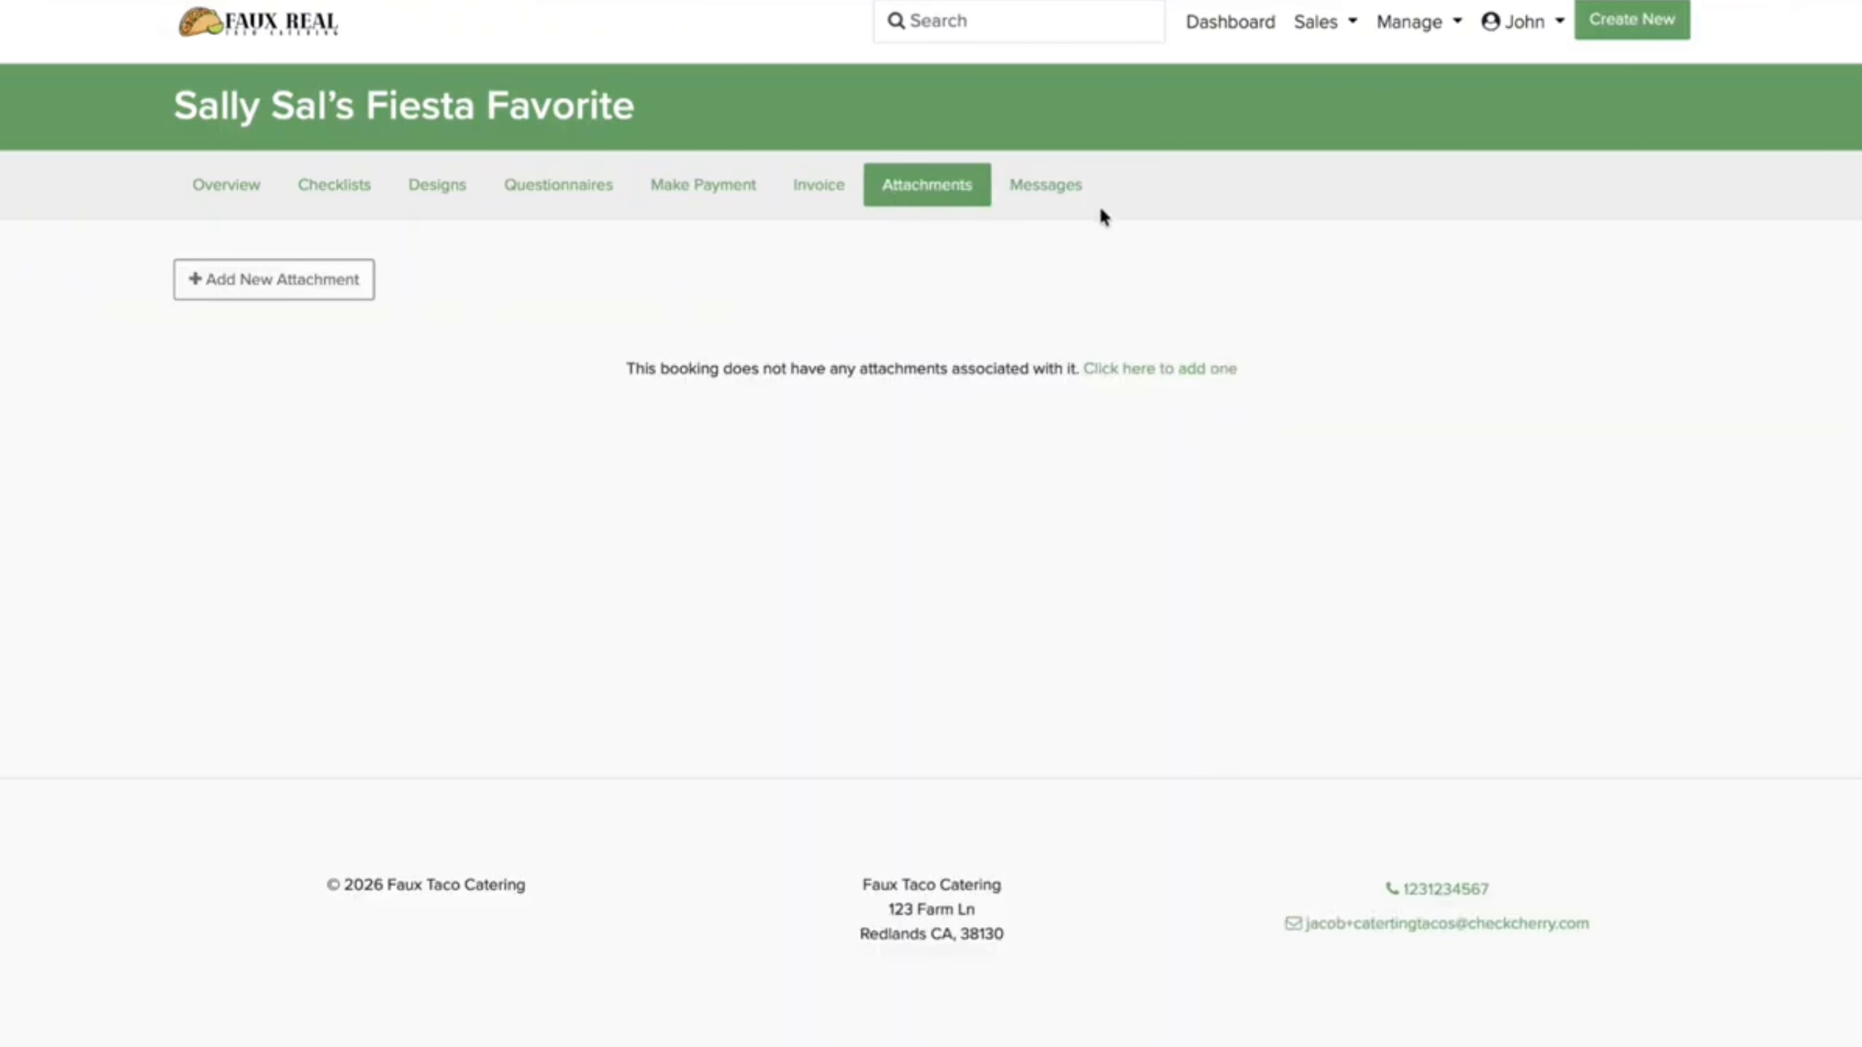
pyautogui.click(1059, 183)
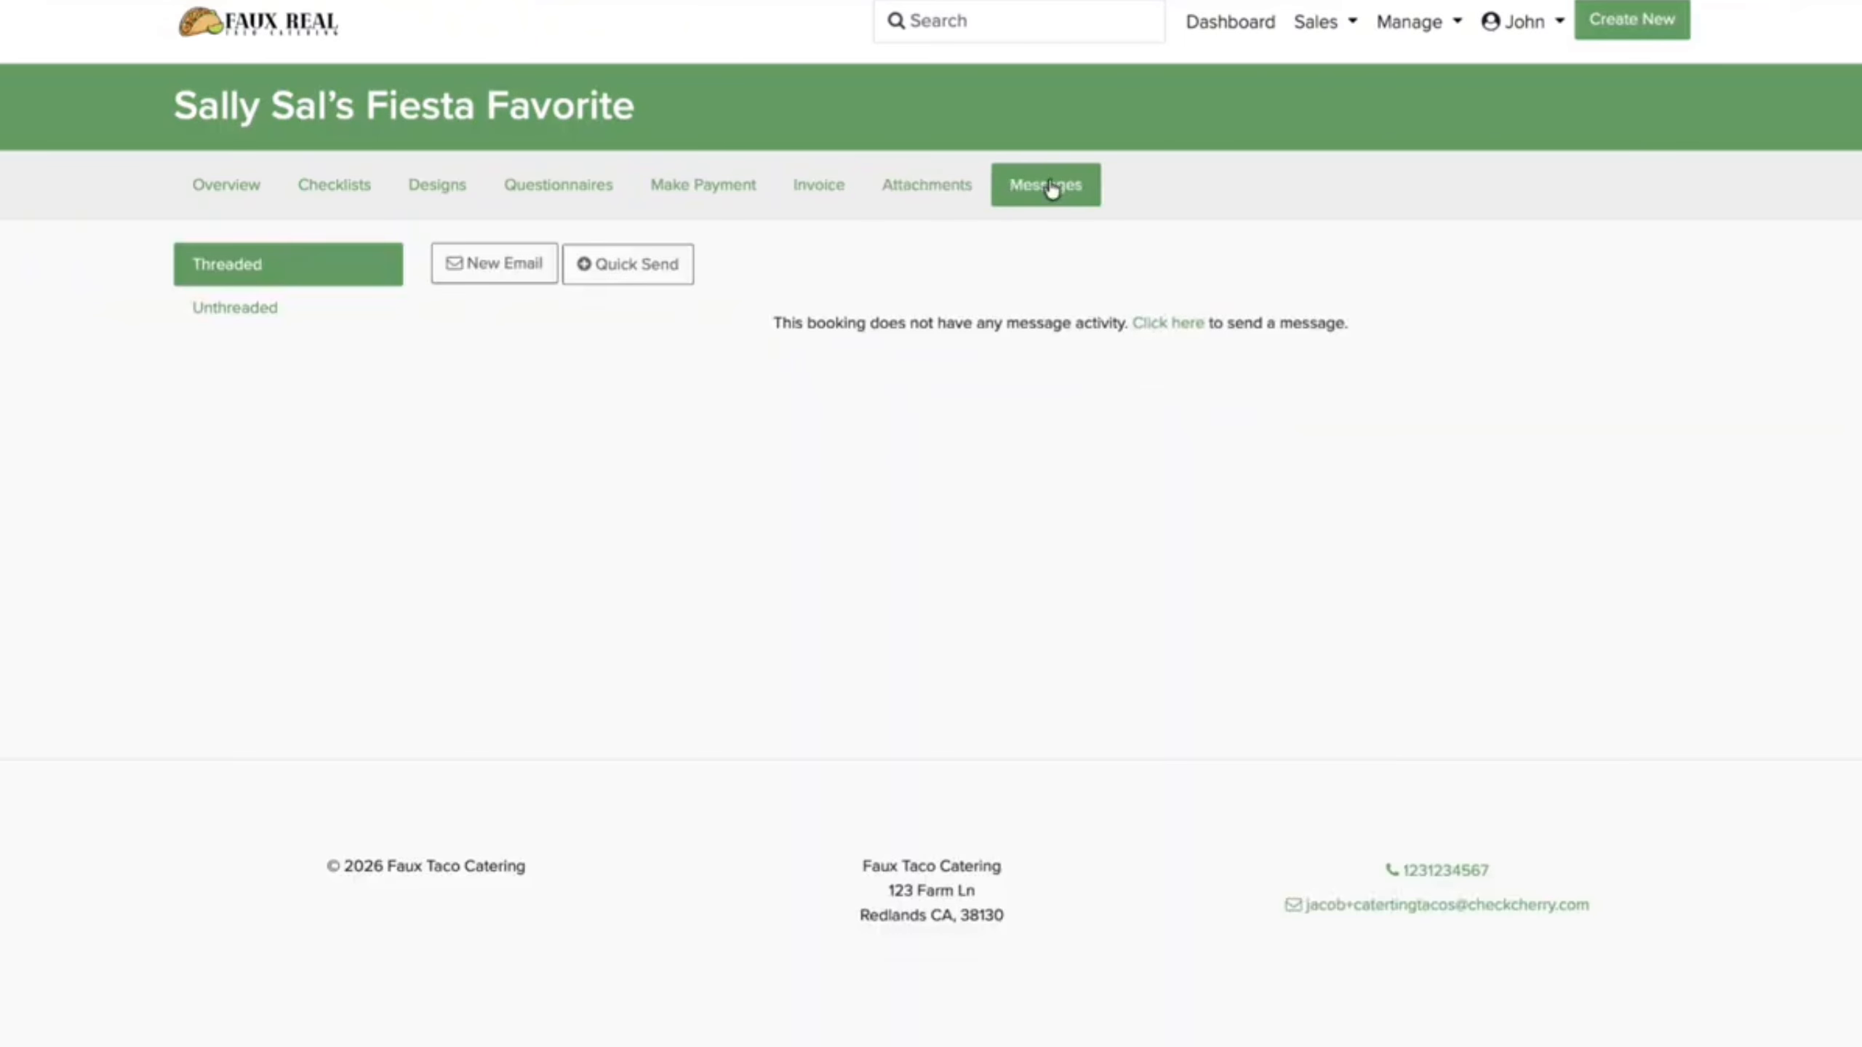
pyautogui.click(189, 190)
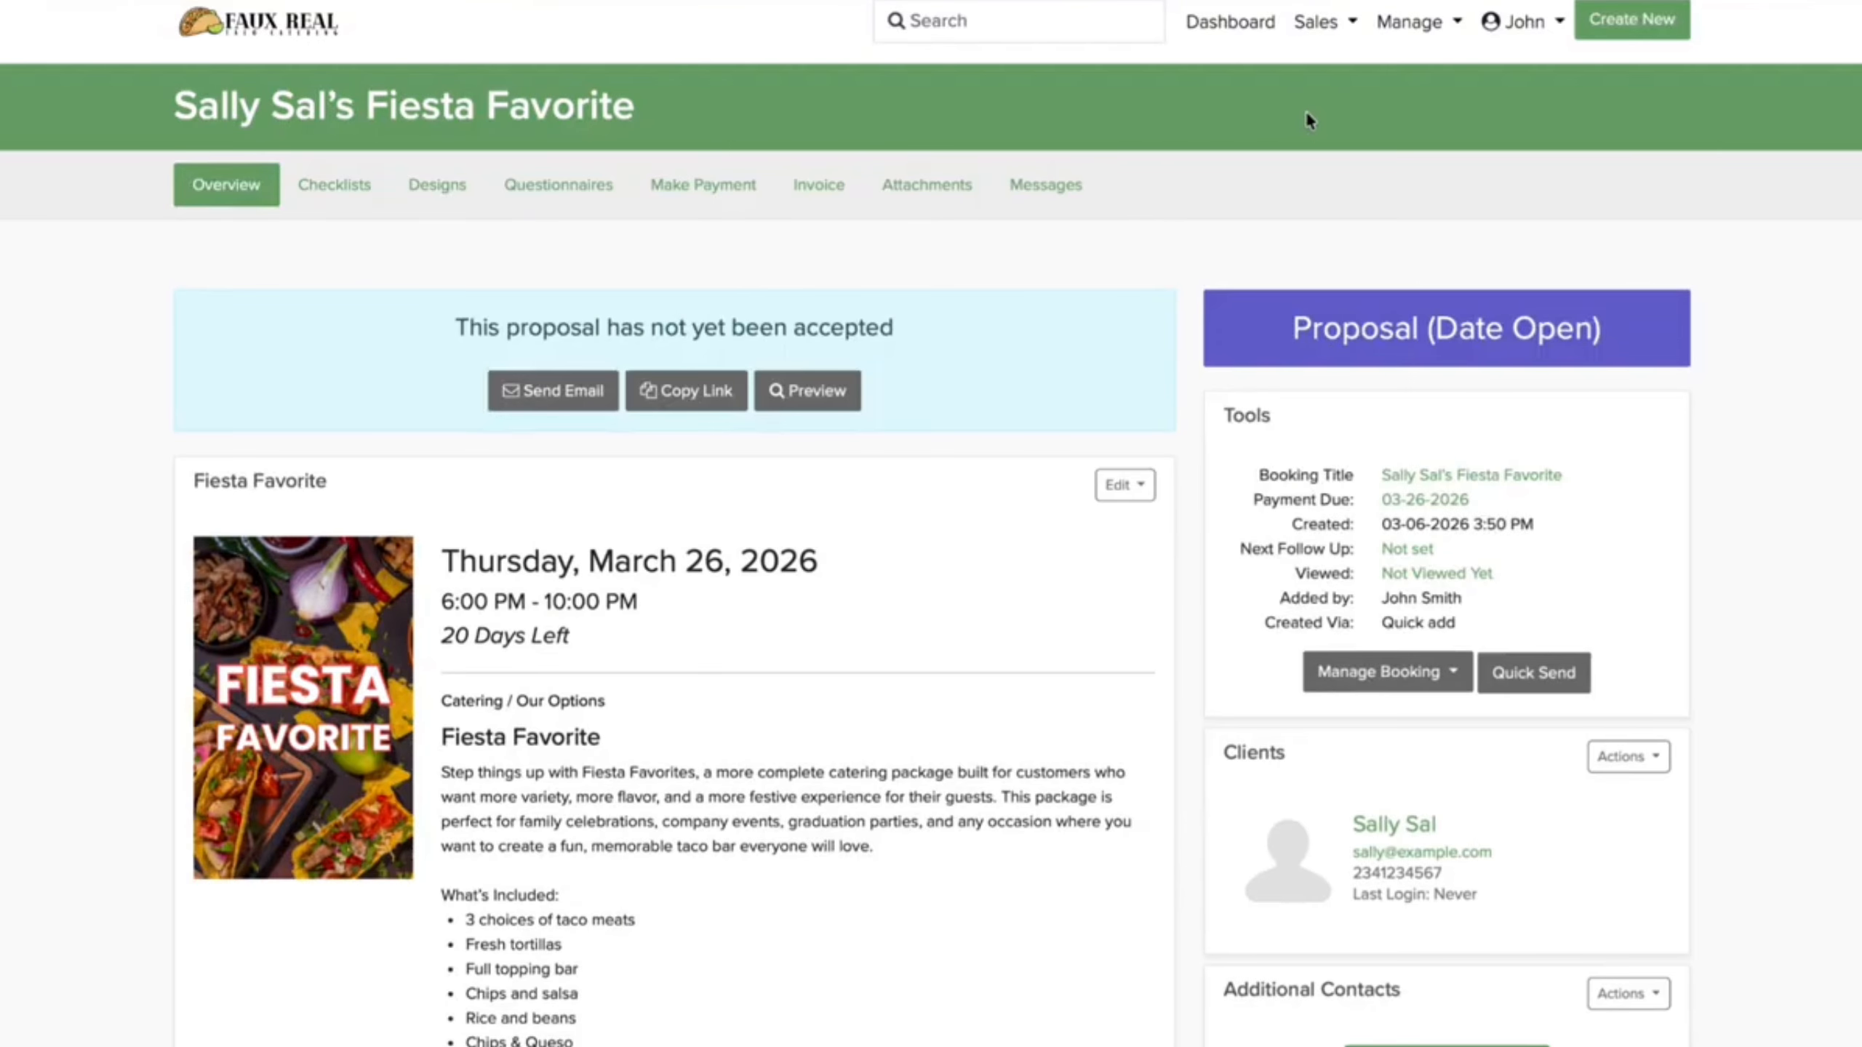
pyautogui.click(1243, 33)
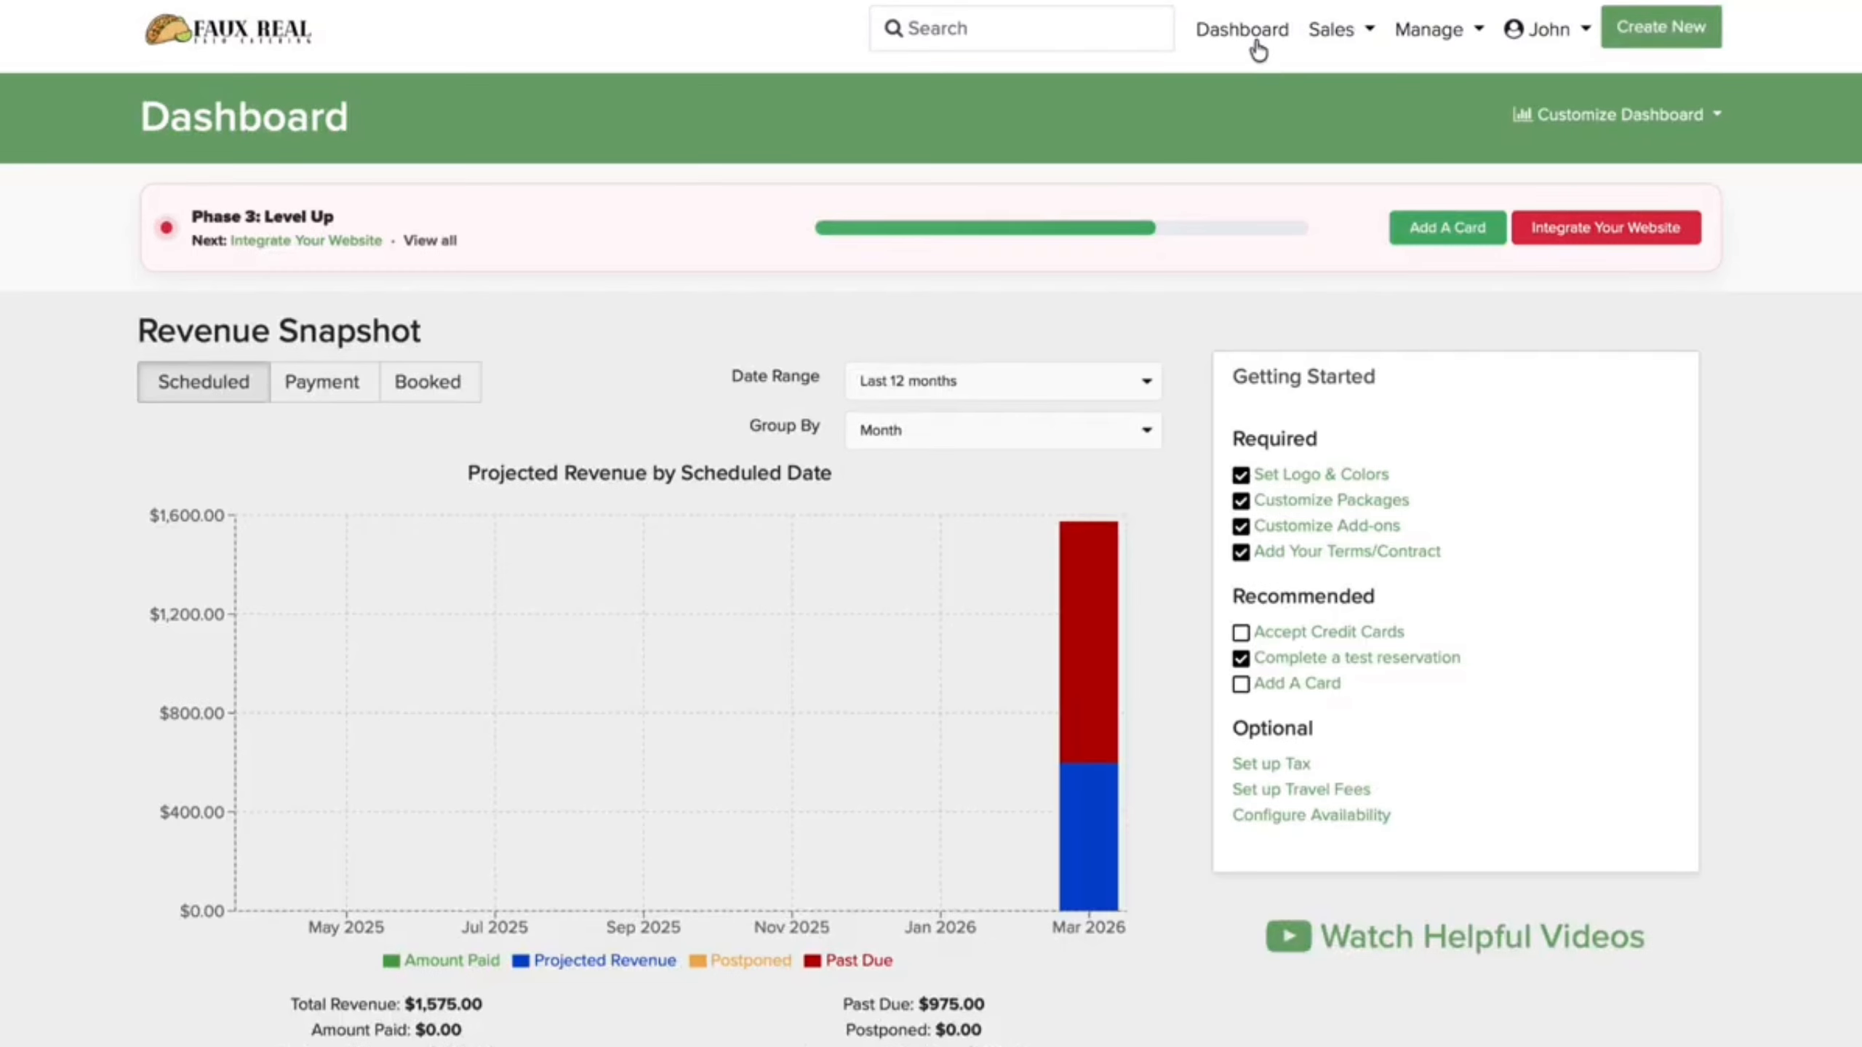
# Step: Copy the online booking link from the package manager, then go to Customize Add-ons
pyautogui.click(1422, 28)
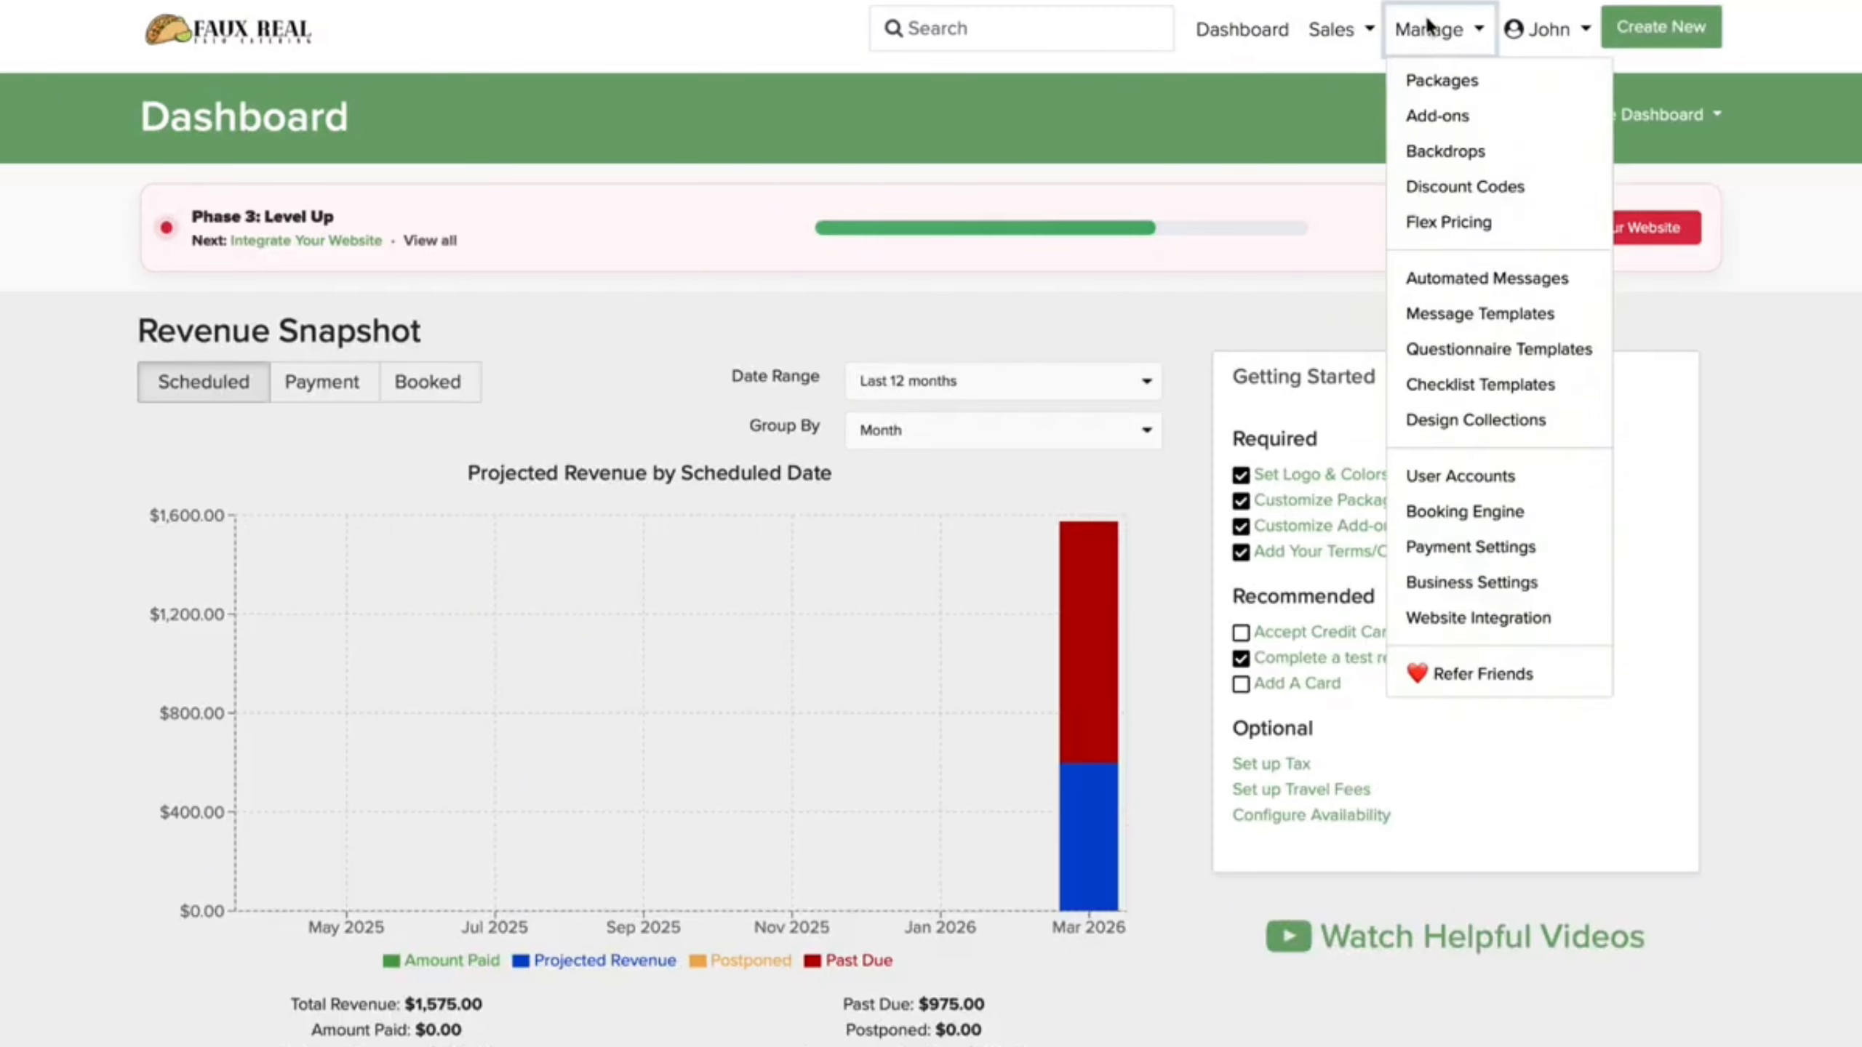
pyautogui.click(1433, 78)
pyautogui.scroll(-15, 1092, 477)
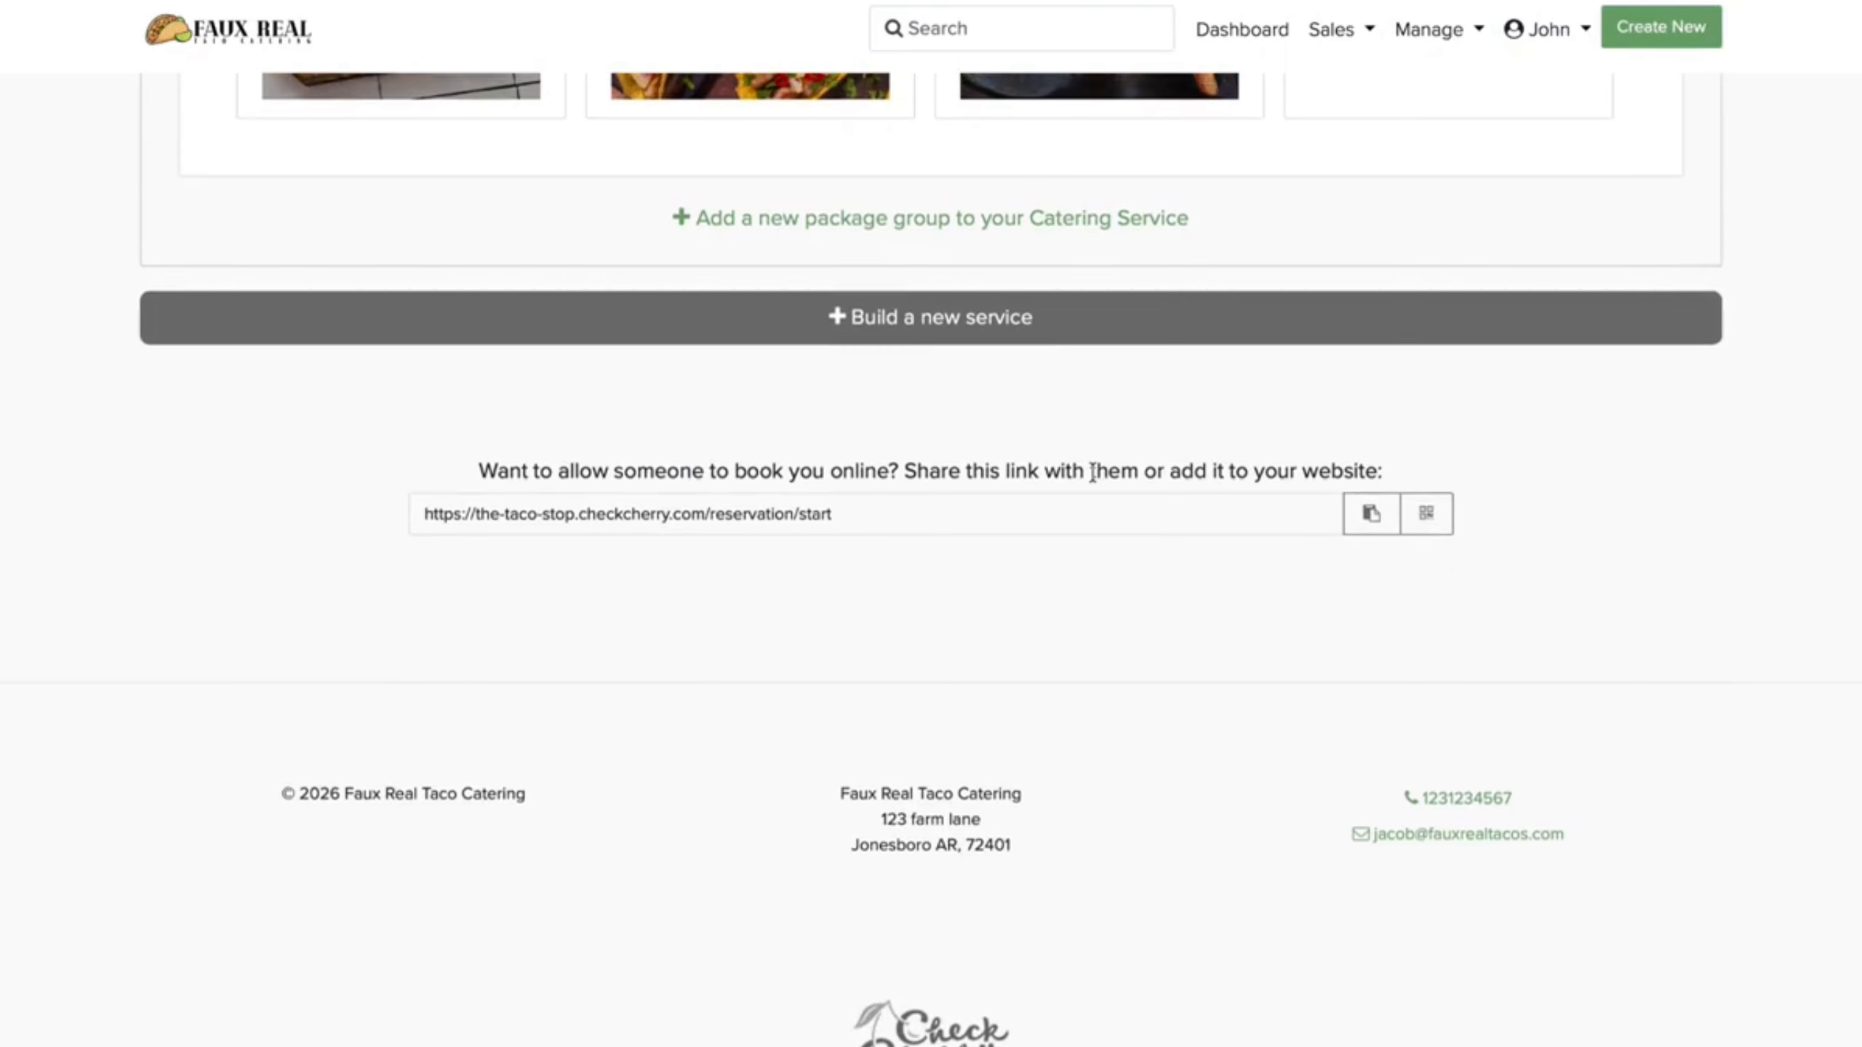
pyautogui.click(1358, 532)
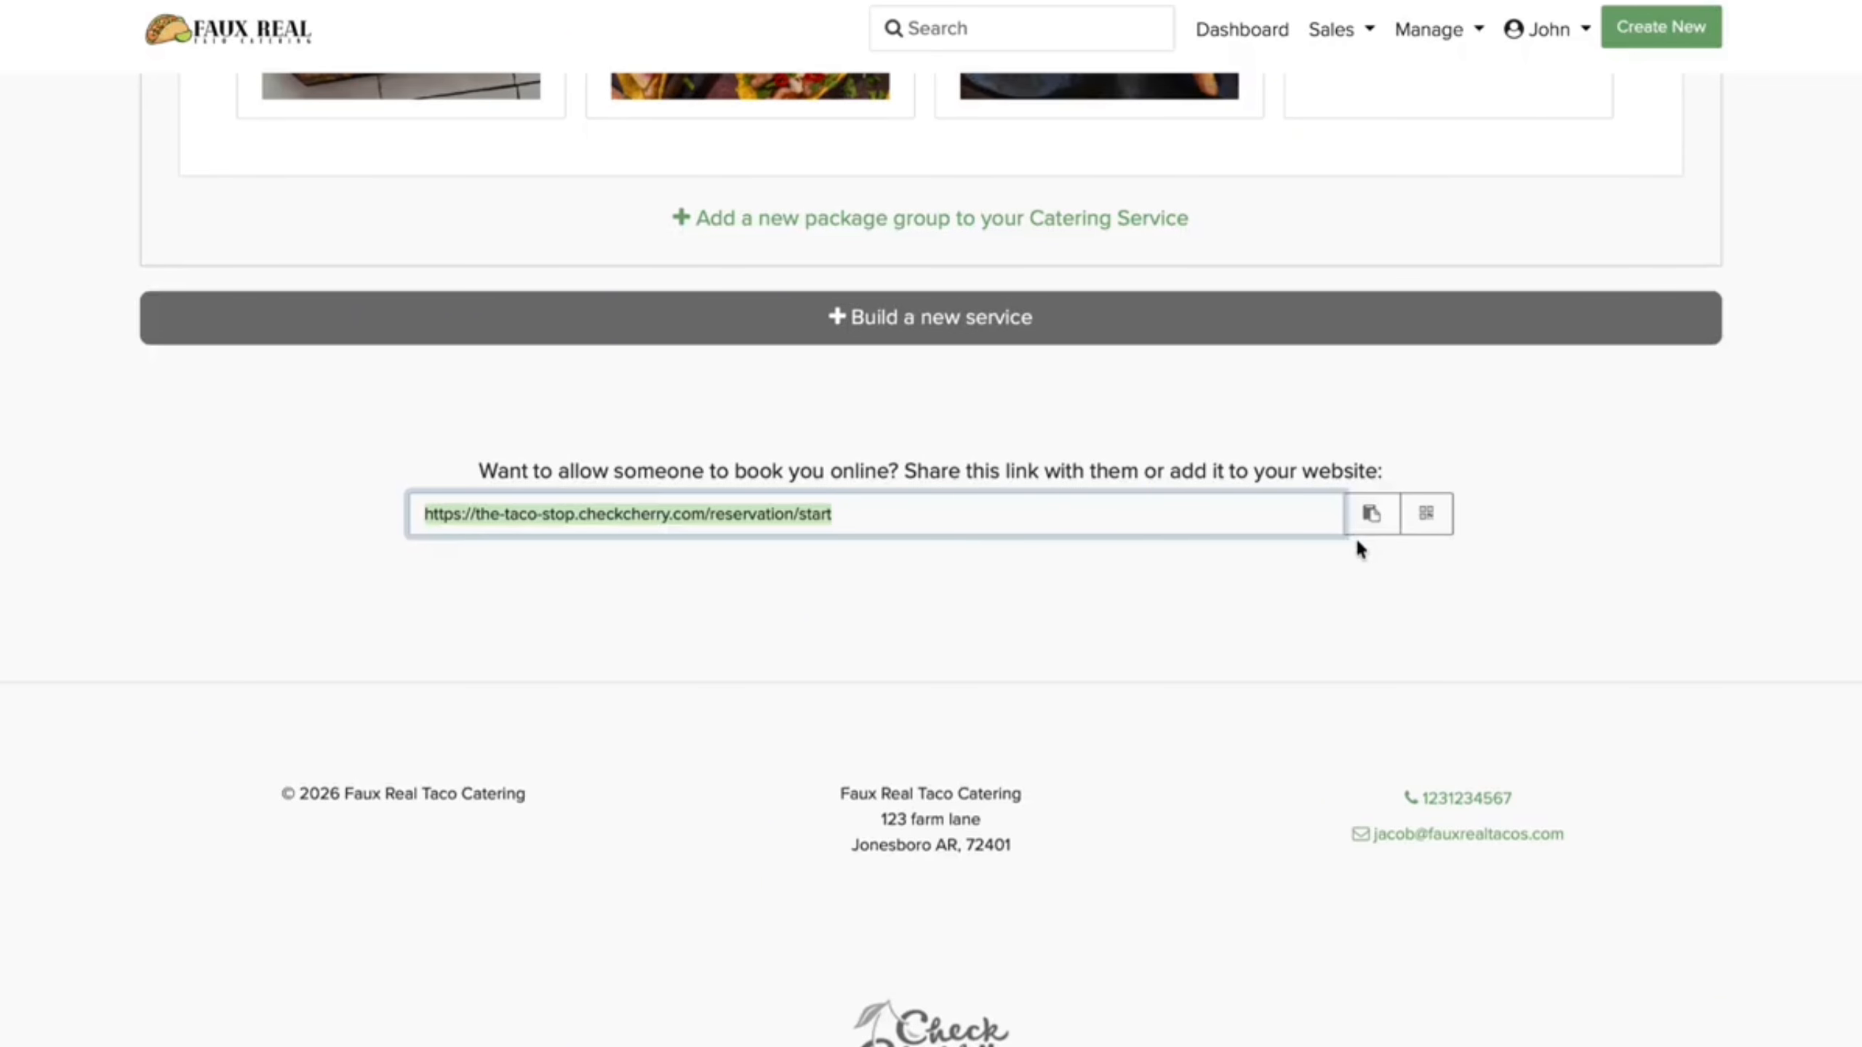
pyautogui.click(1242, 32)
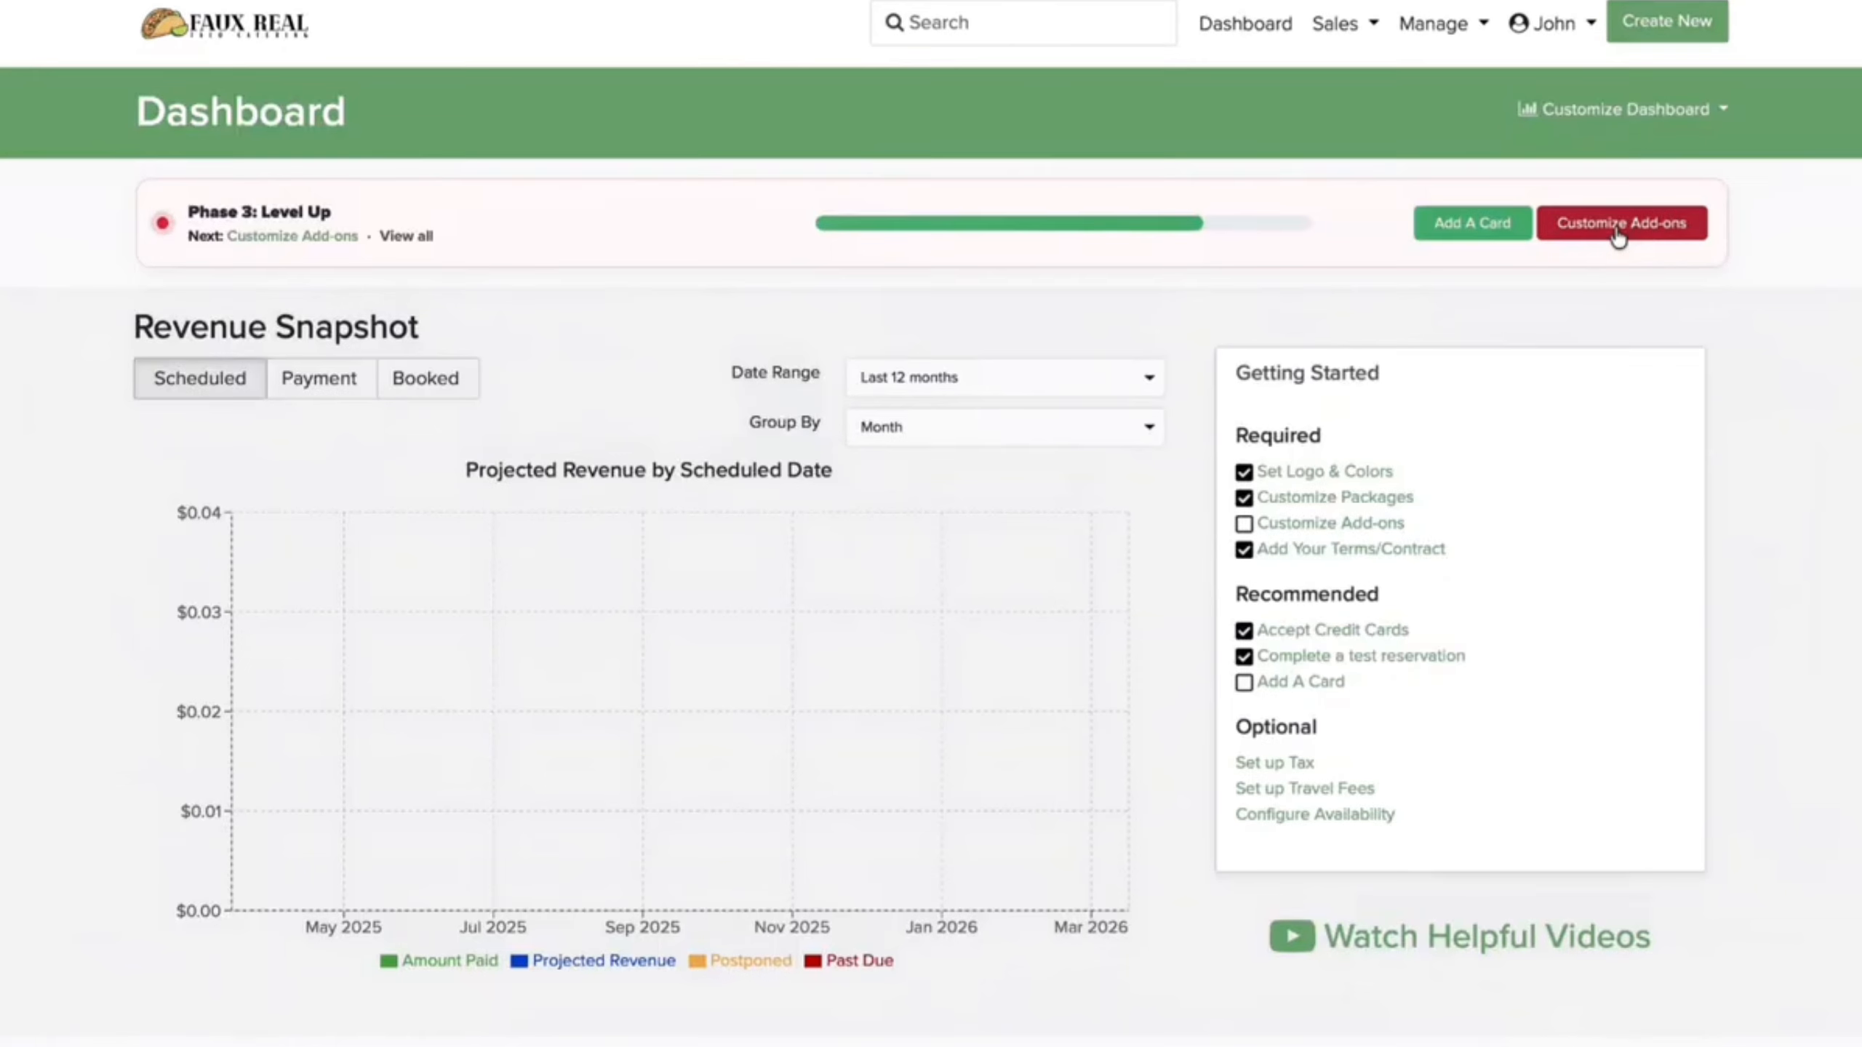
pyautogui.click(1618, 229)
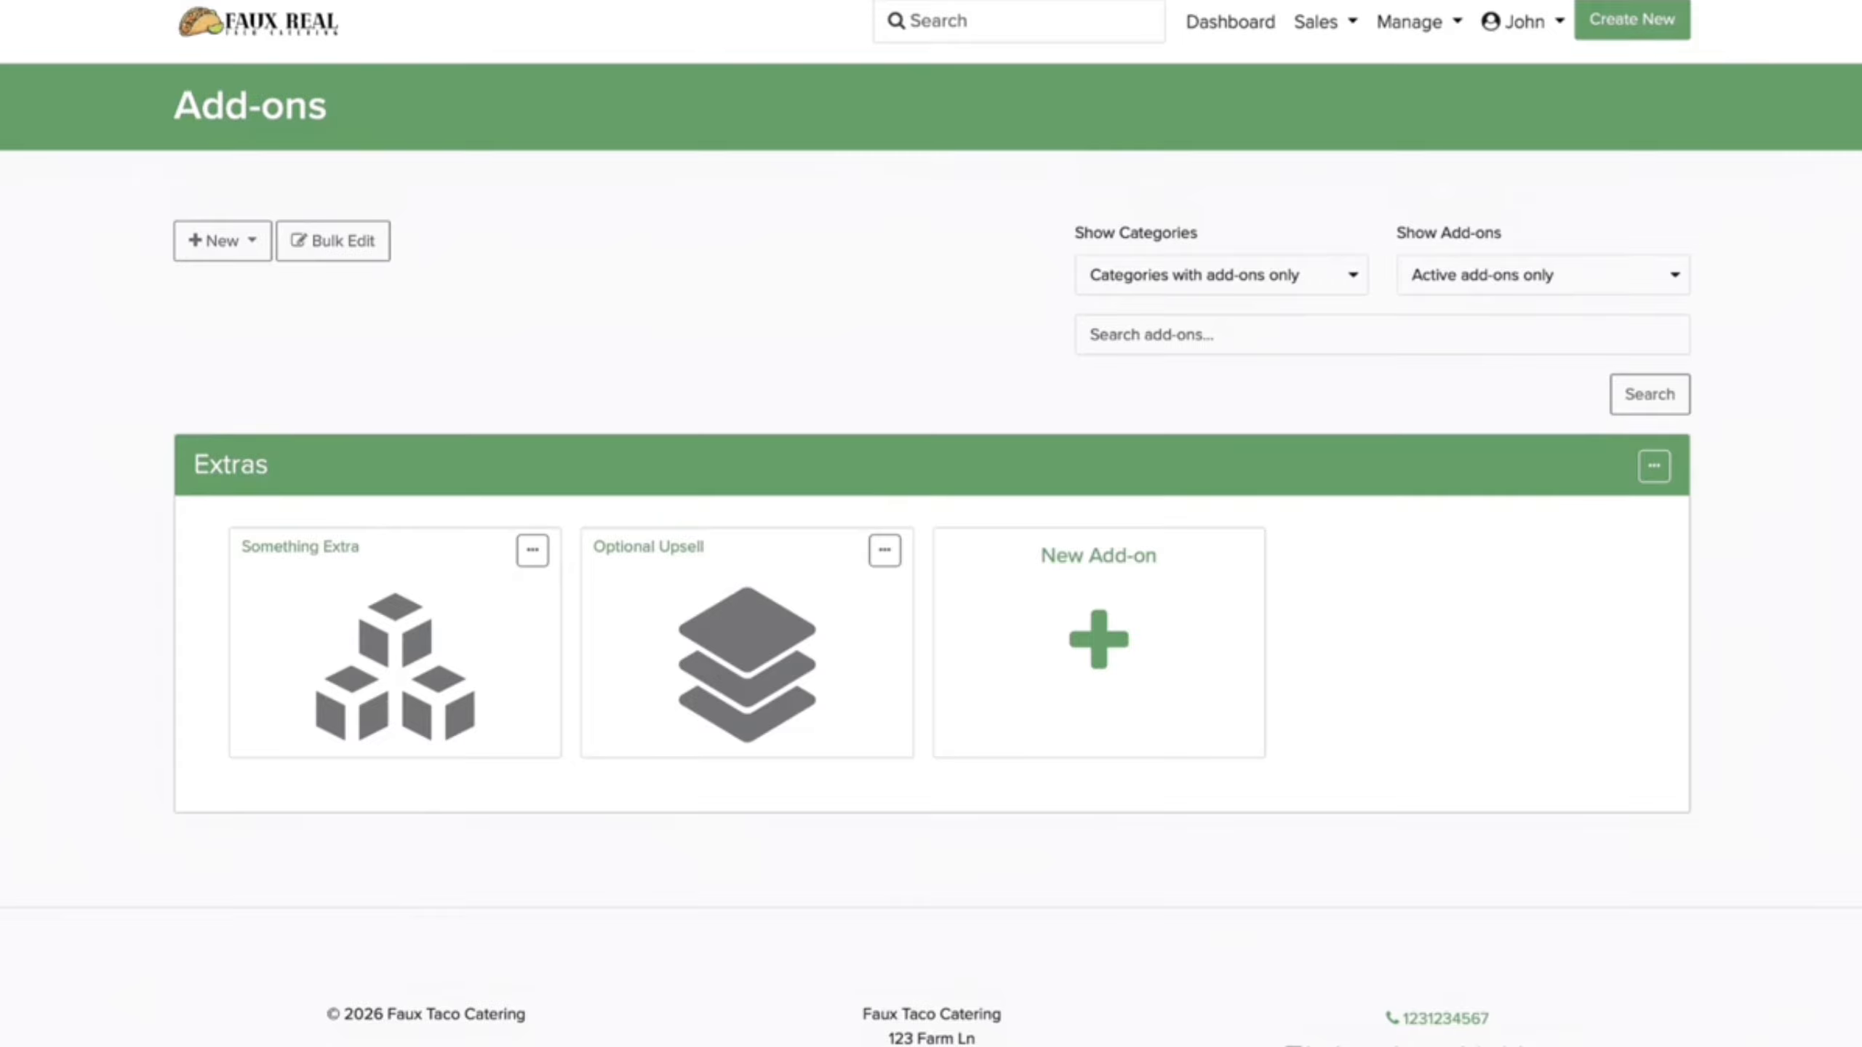
# Step: Edit the Extras add-on category, change its name to Extra Eats, and save it
pyautogui.click(532, 549)
pyautogui.click(1593, 511)
pyautogui.click(1654, 467)
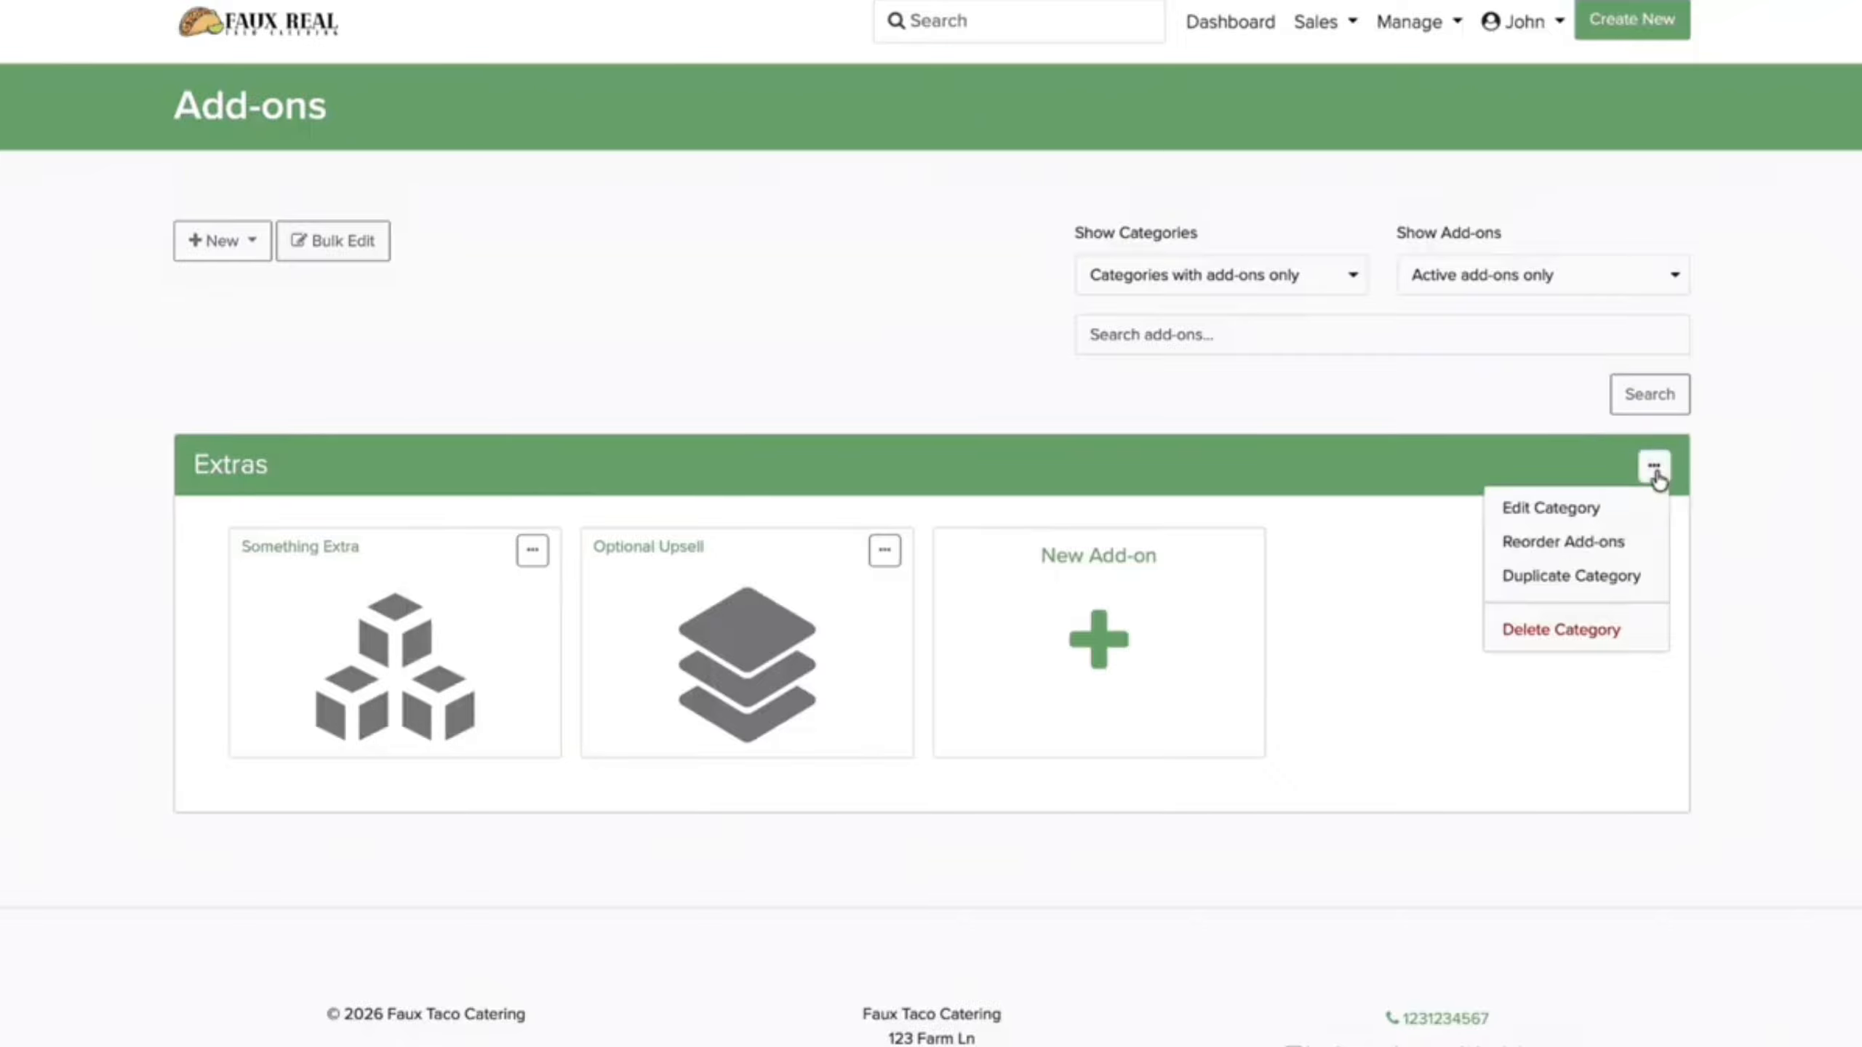
pyautogui.click(1591, 520)
pyautogui.click(703, 390)
pyautogui.press('BackSpace')
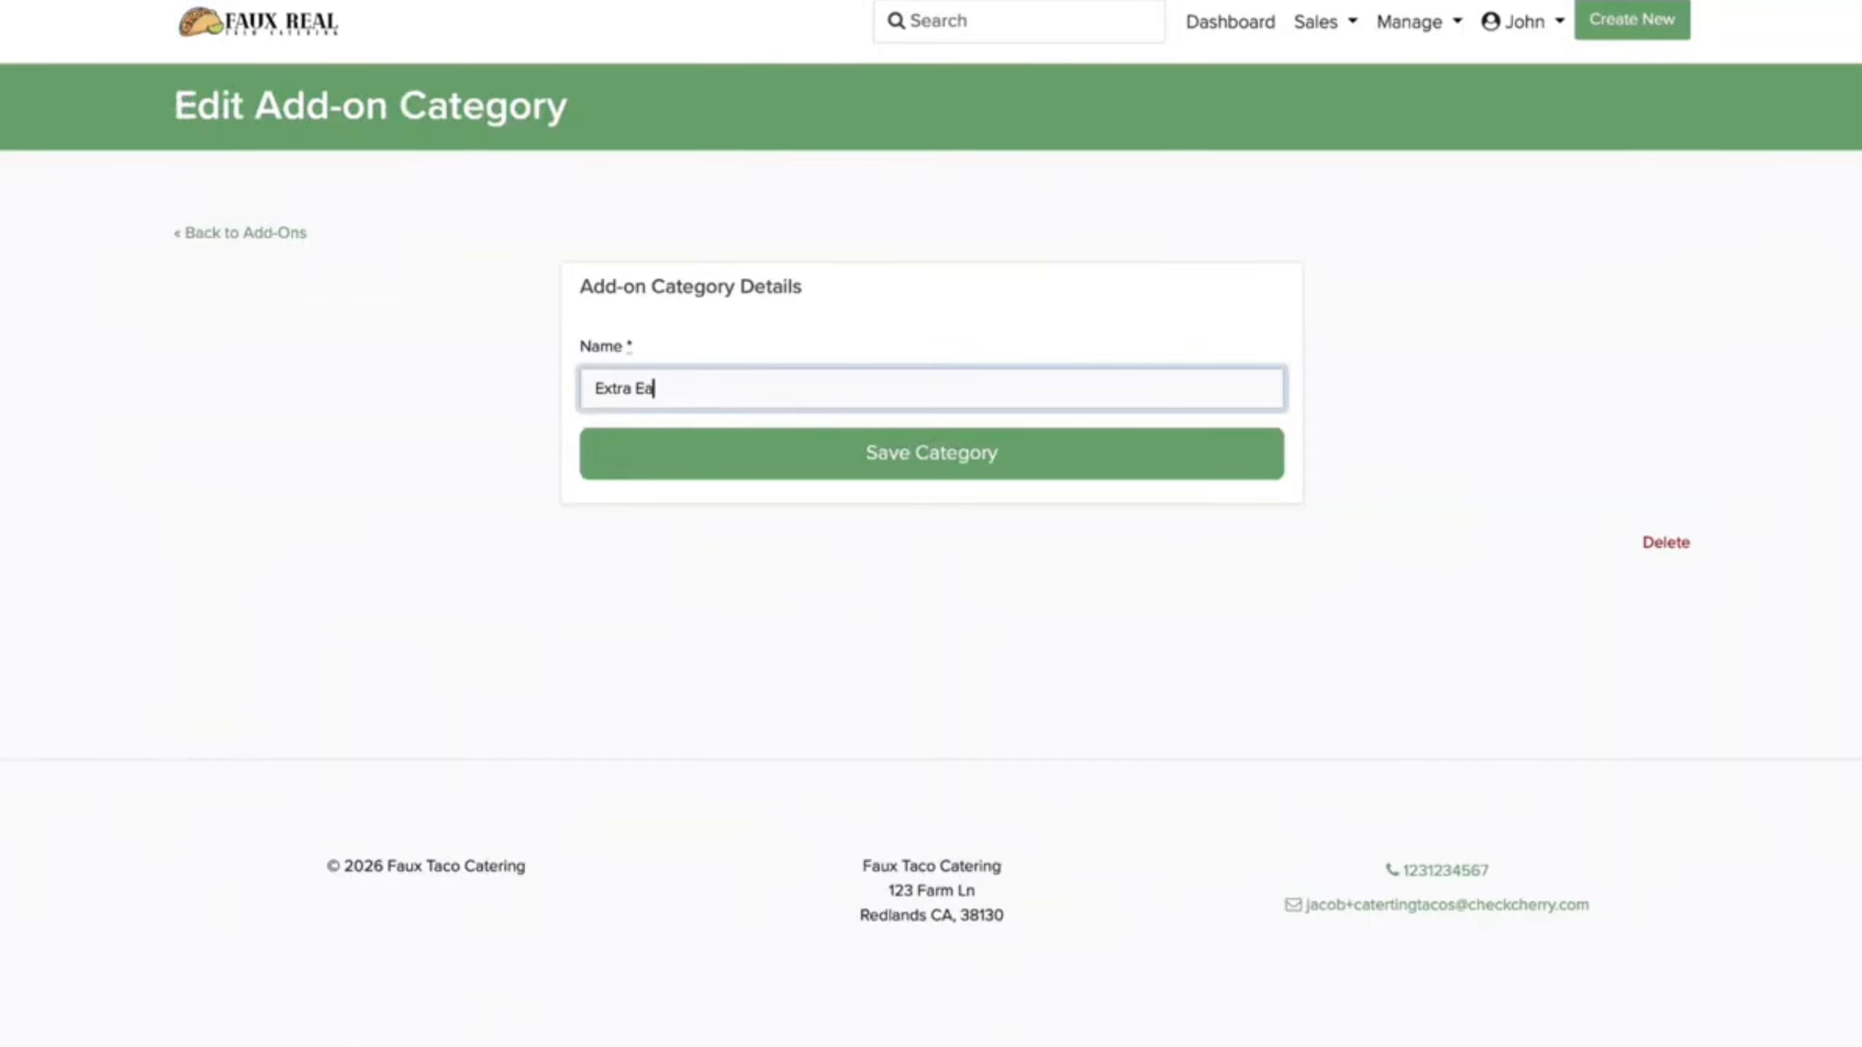
pyautogui.click(711, 452)
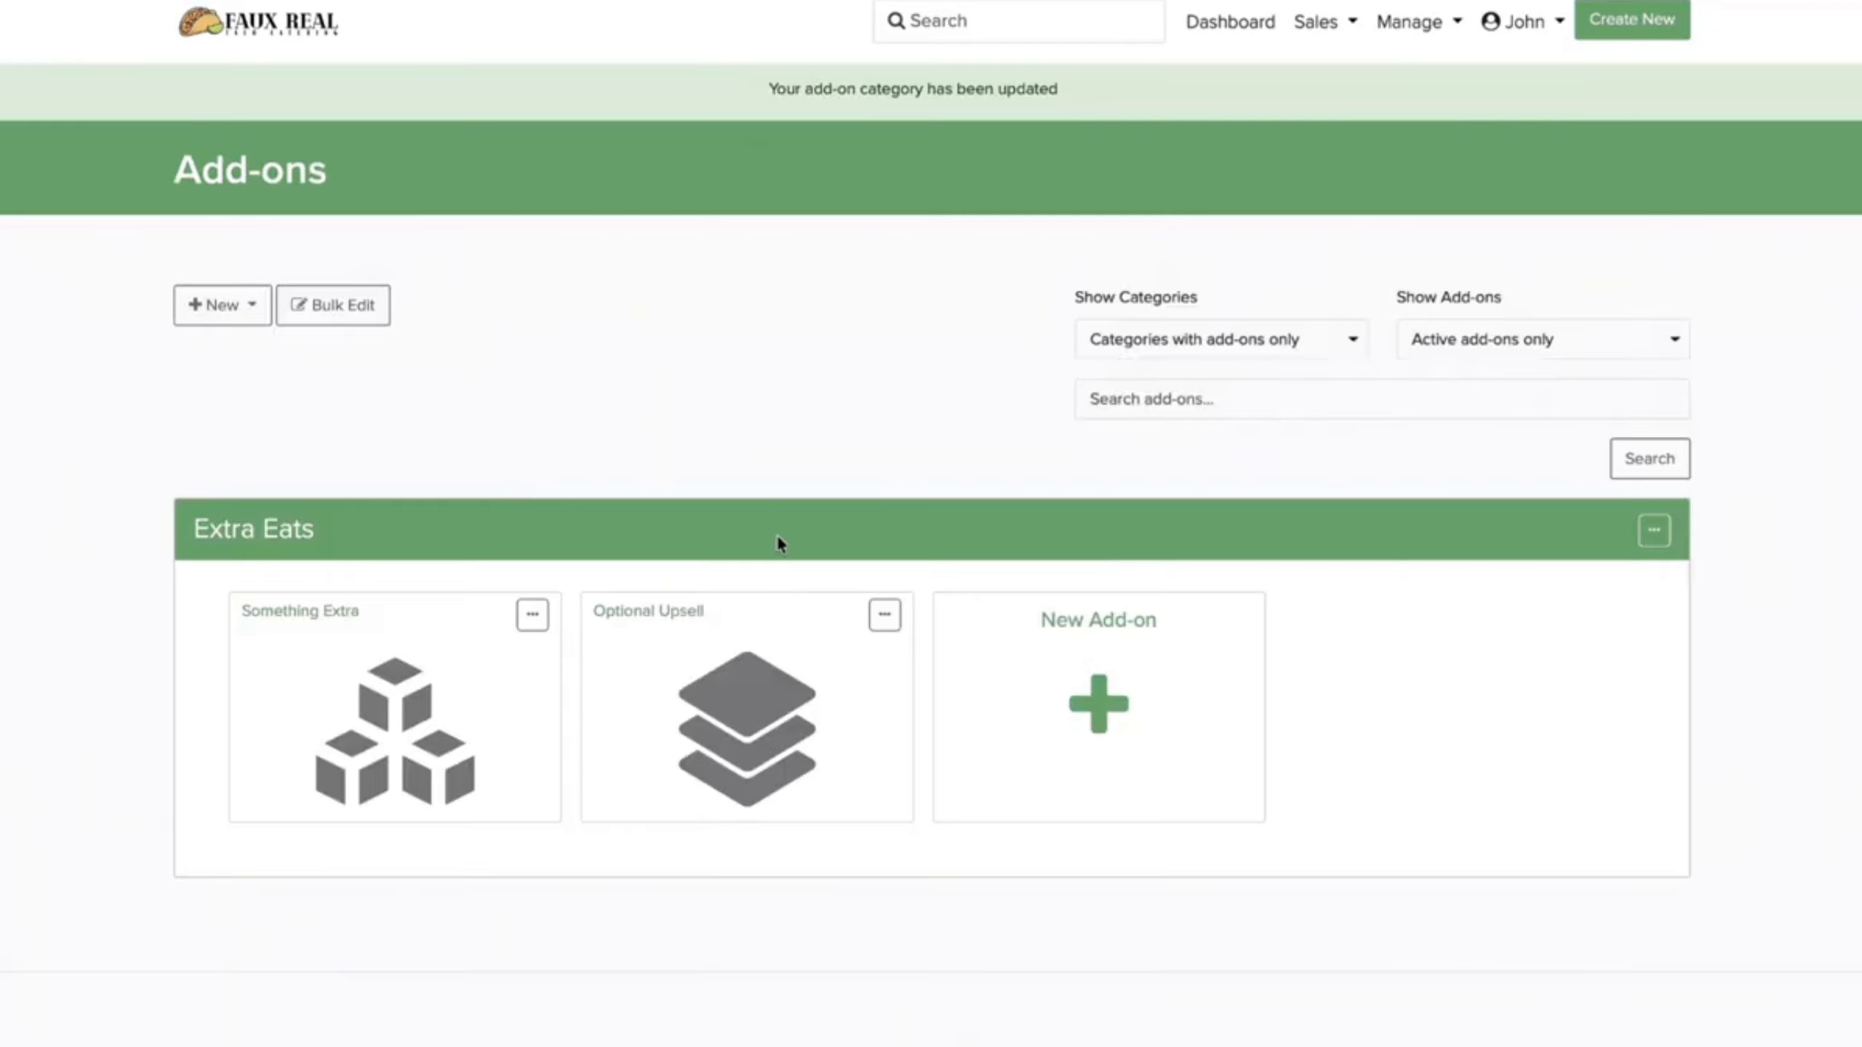
pyautogui.click(526, 620)
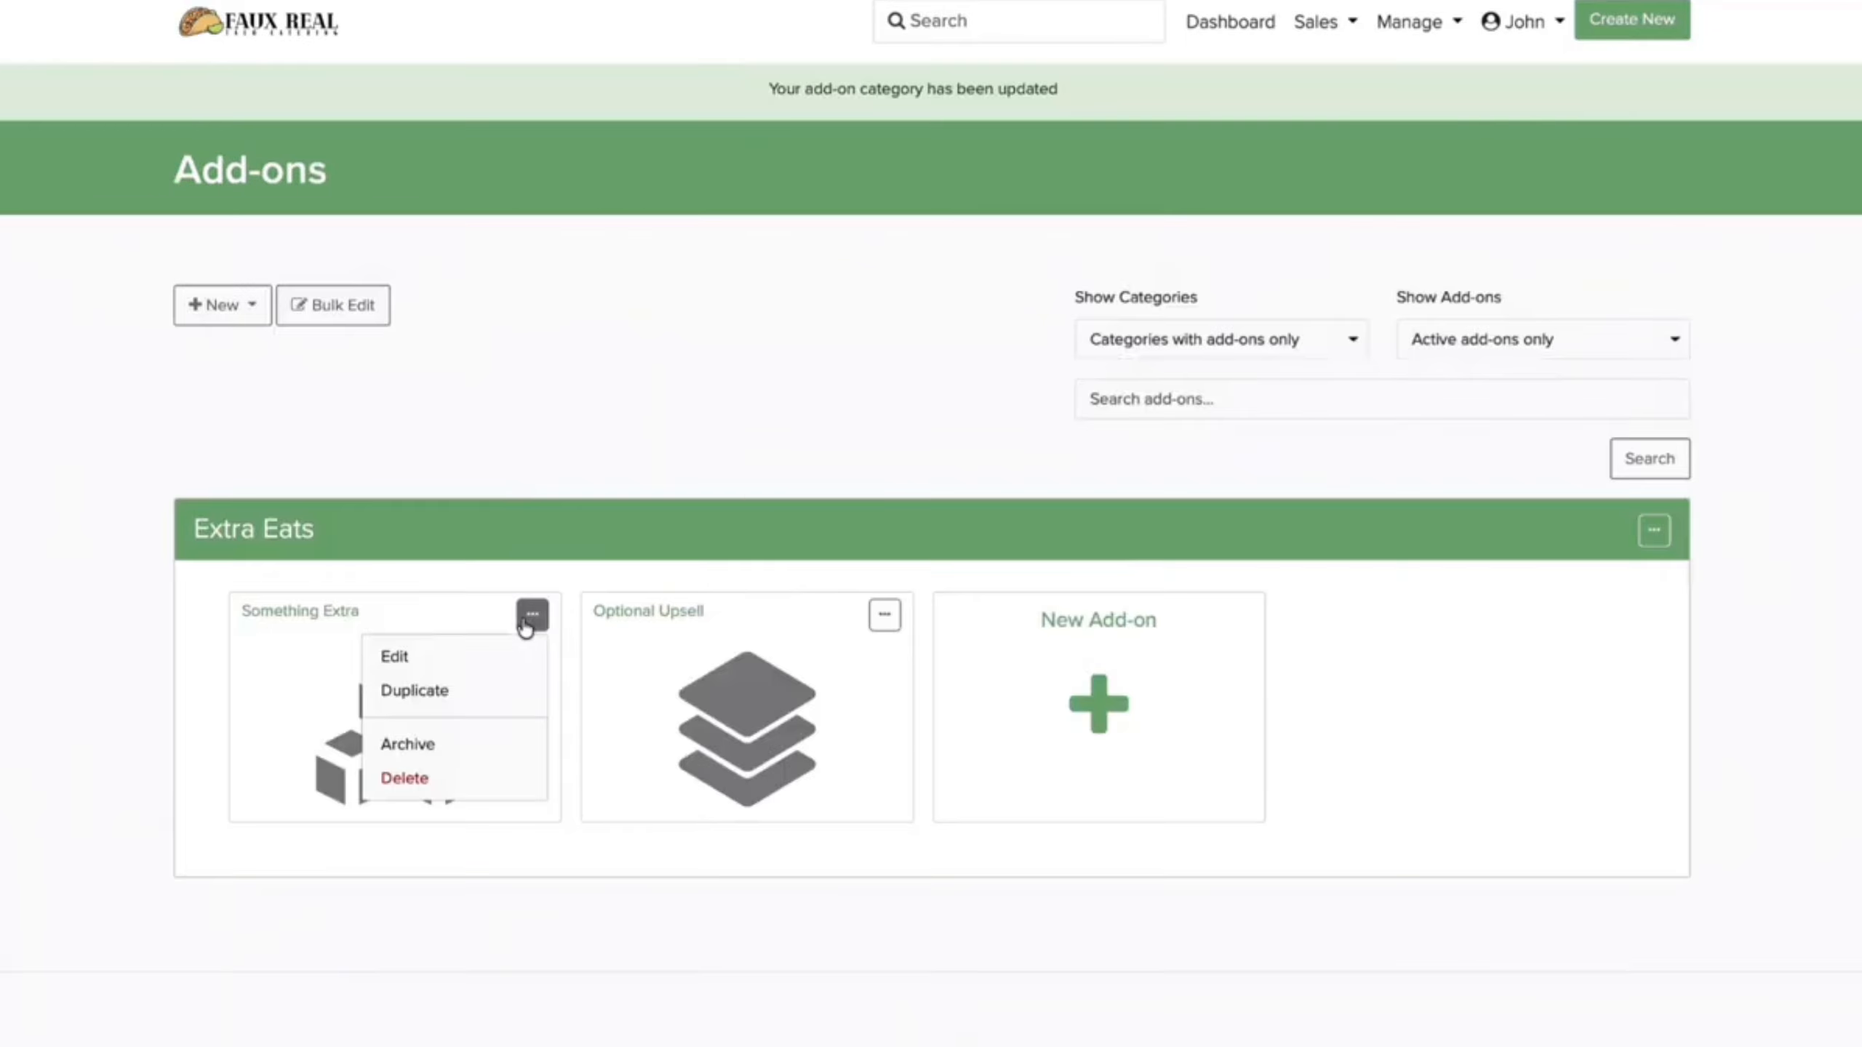
# Step: Rename the Something Extra add-on to Beverage Station and paste its description
pyautogui.click(460, 649)
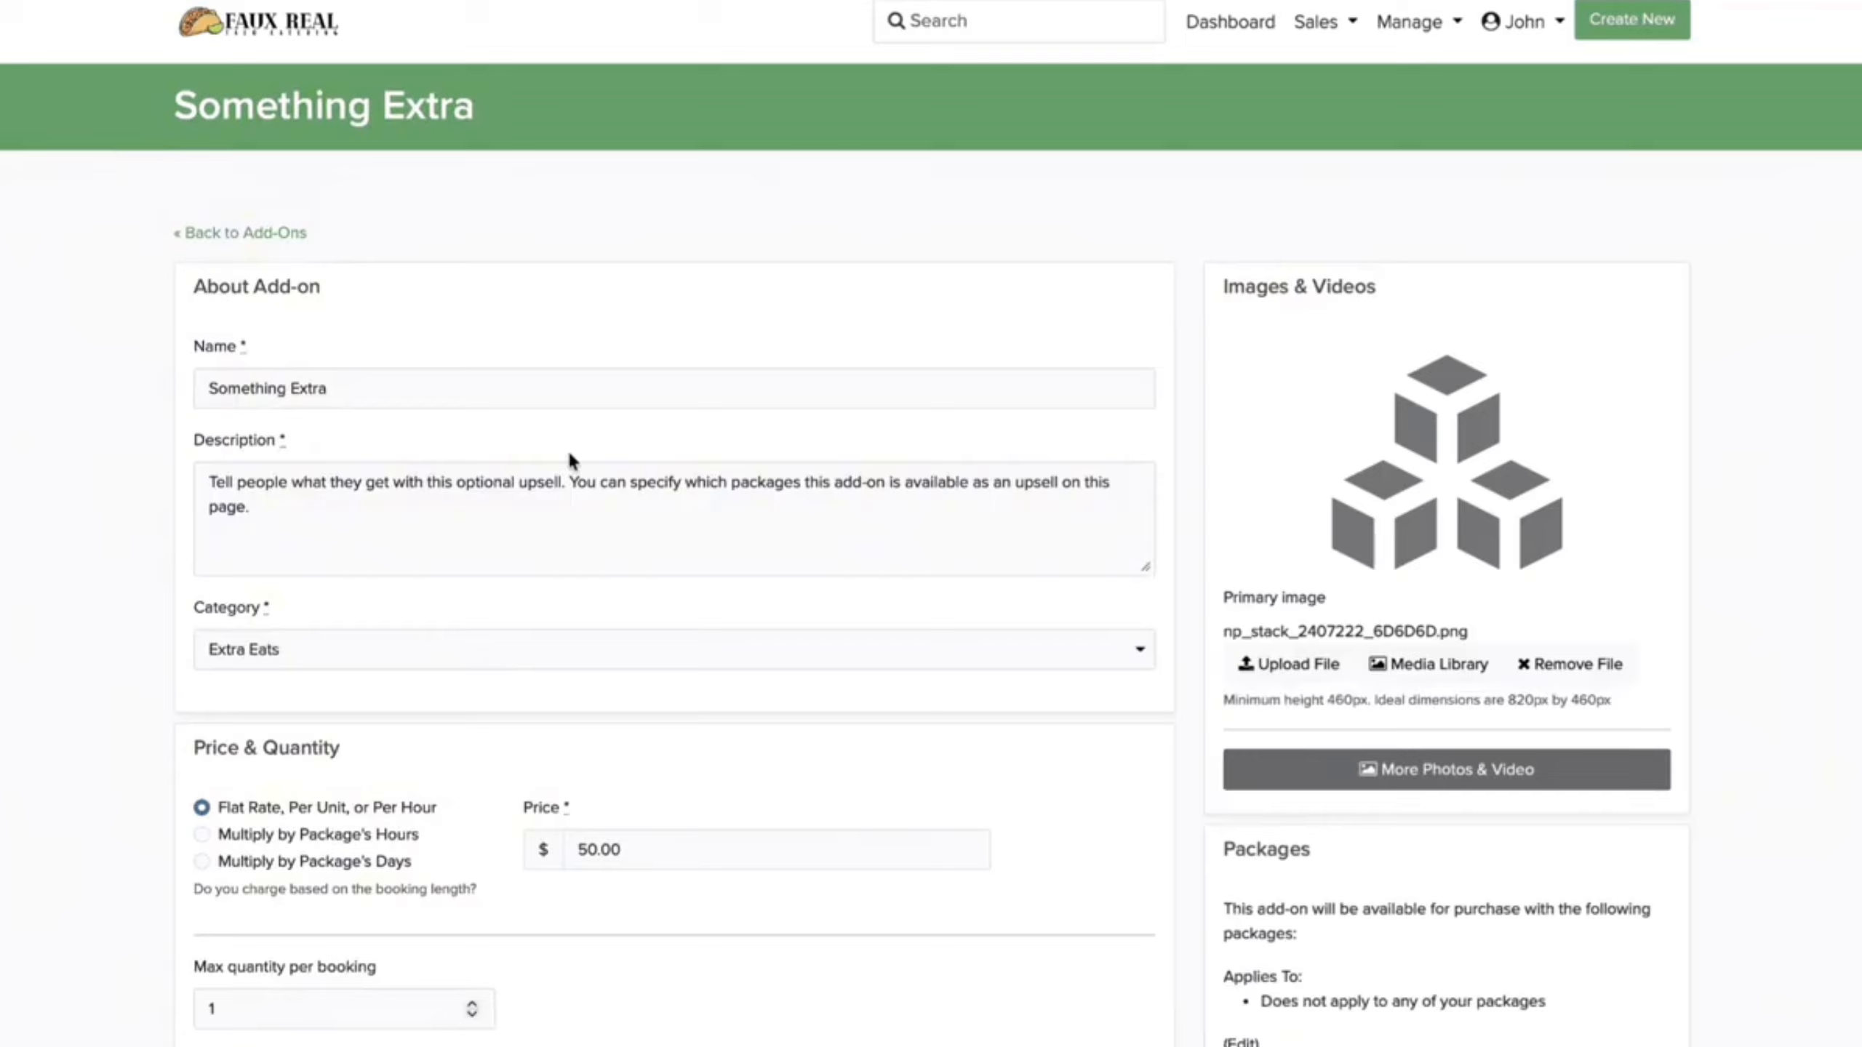
pyautogui.tripleClick(532, 401)
pyautogui.write('Beverage Station')
pyautogui.moveTo(303, 516); pyautogui.dragTo(181, 467)
pyautogui.hotkey('ctrl', 'v')
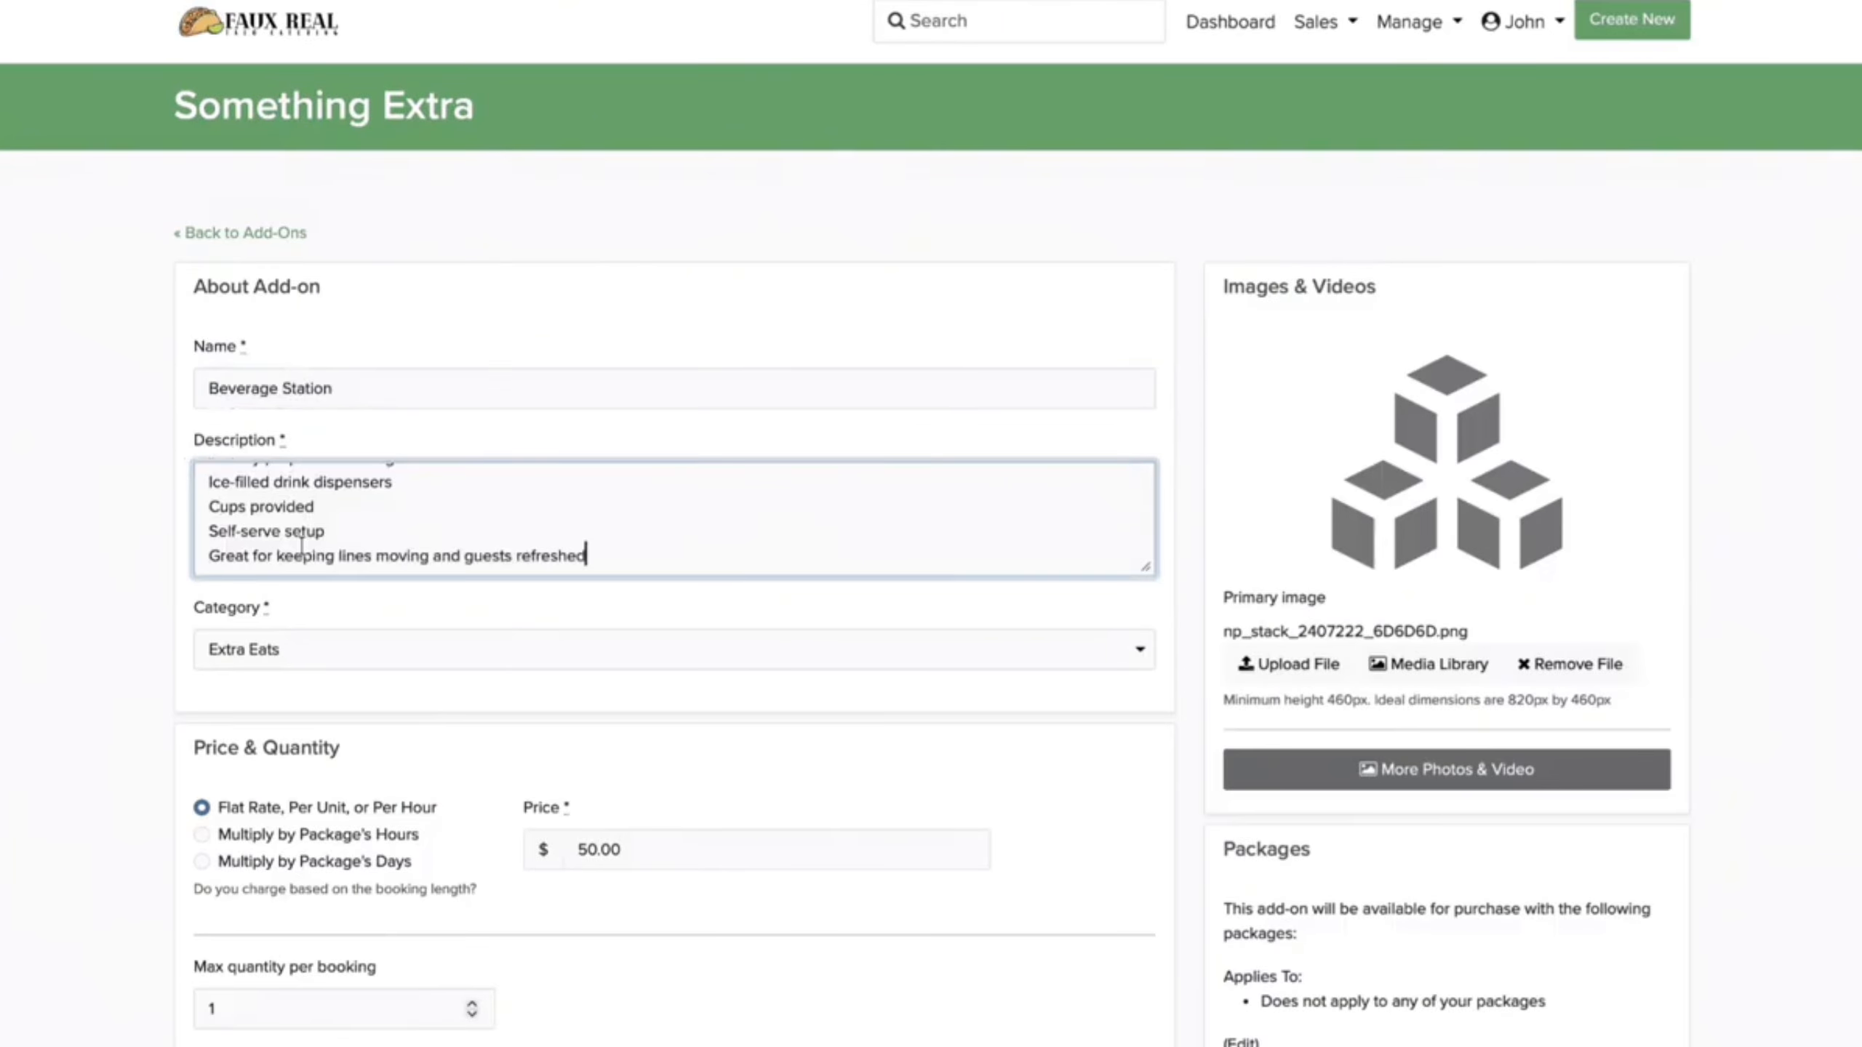
pyautogui.scroll(-5, 533, 712)
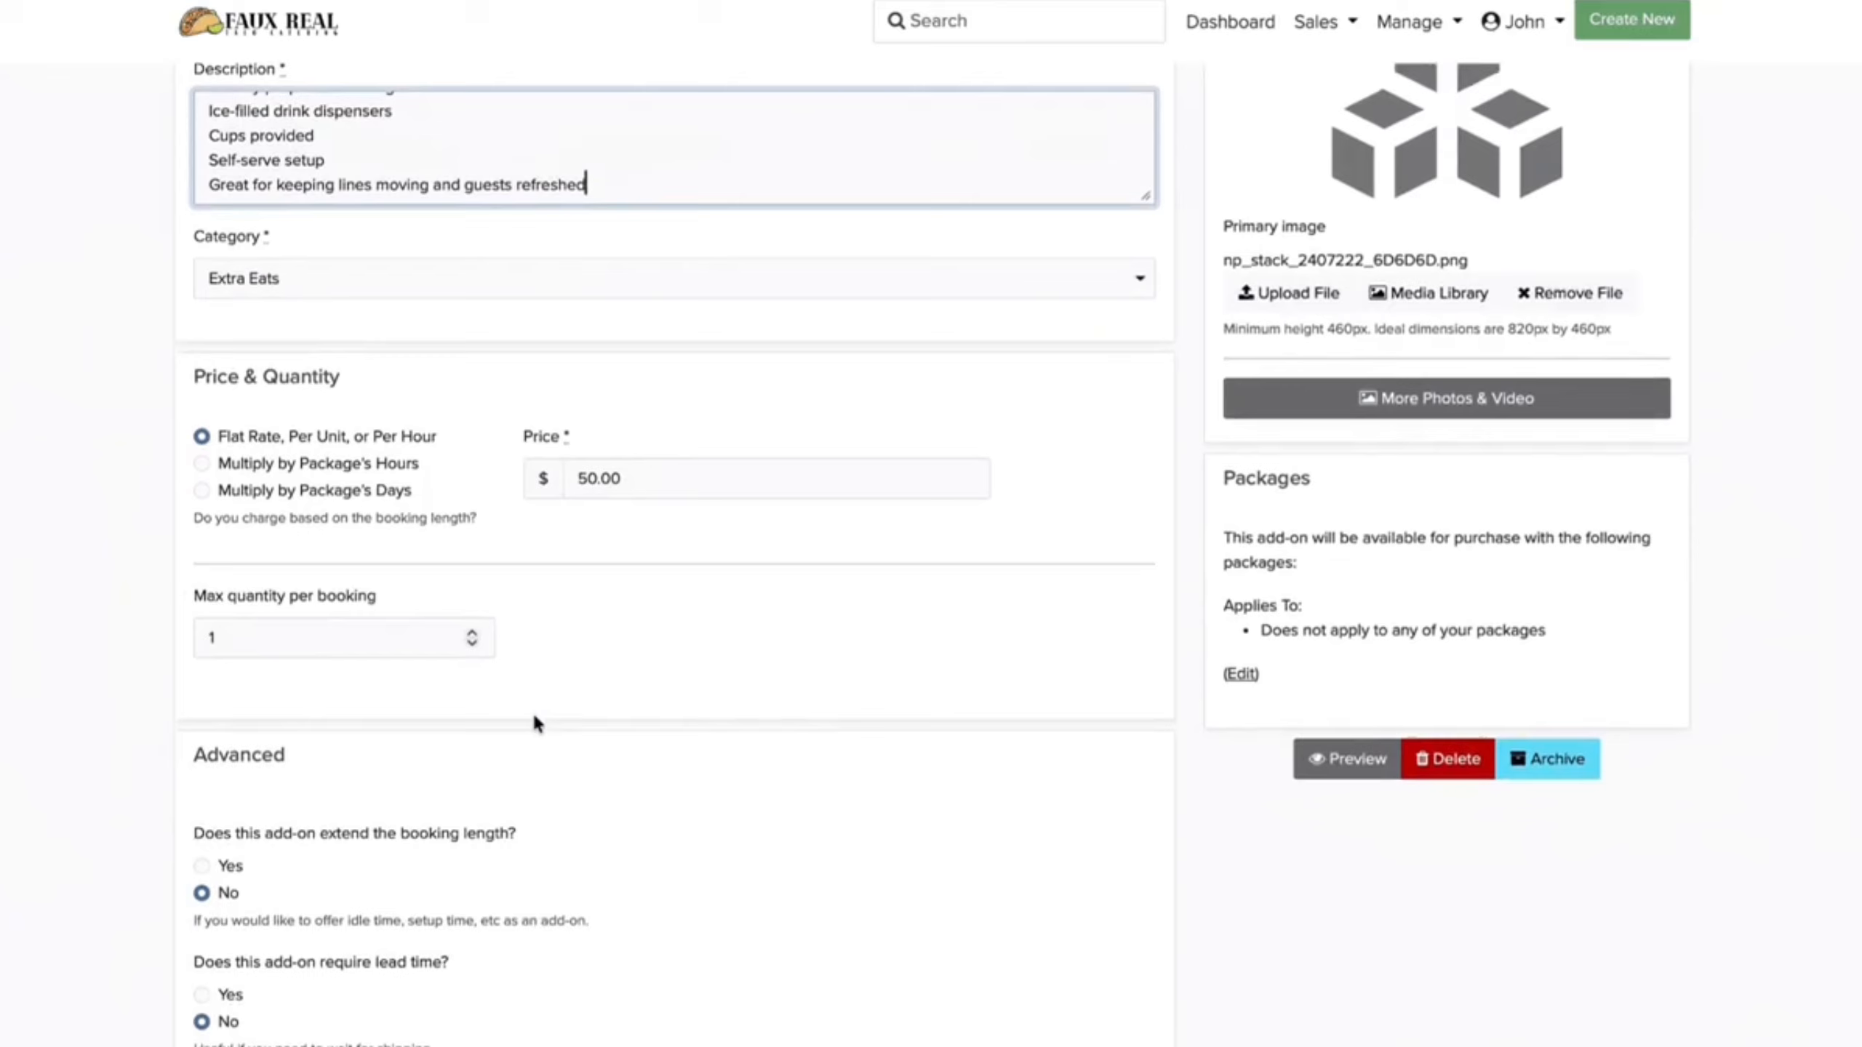
pyautogui.scroll(-3, 534, 722)
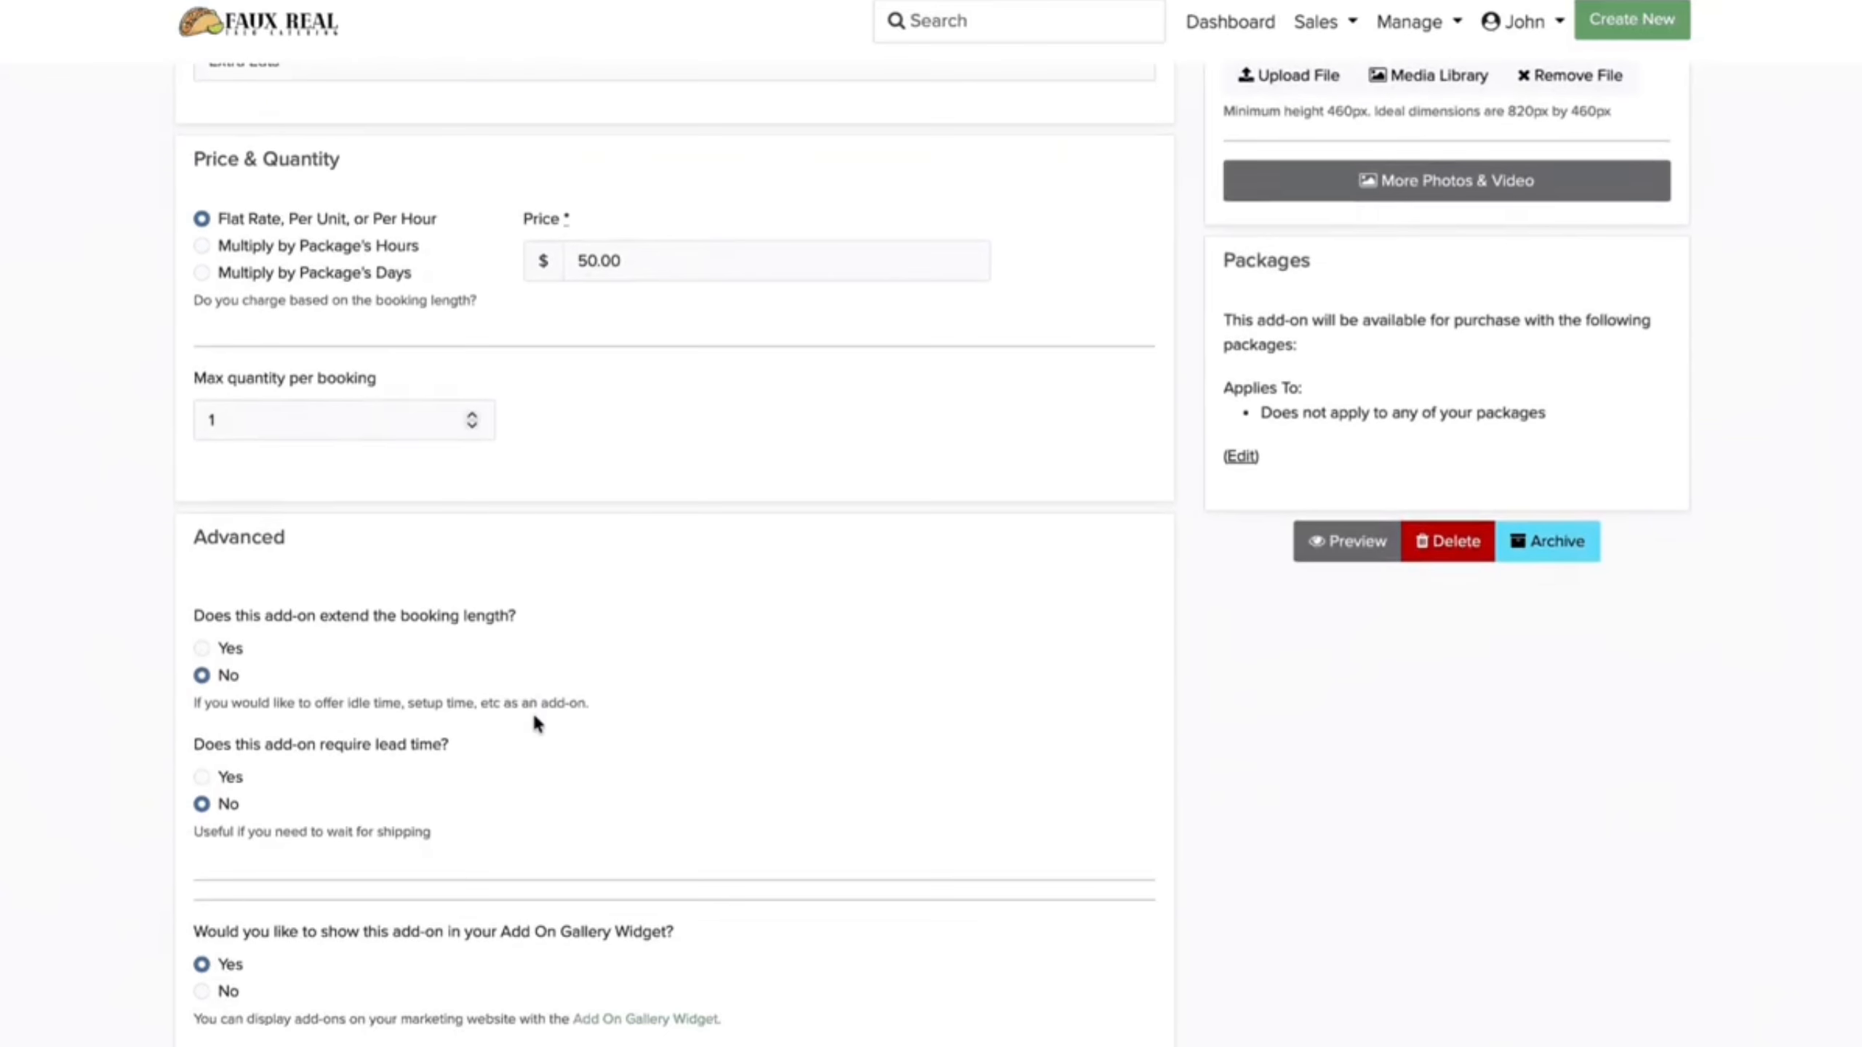
pyautogui.scroll(-2, 534, 723)
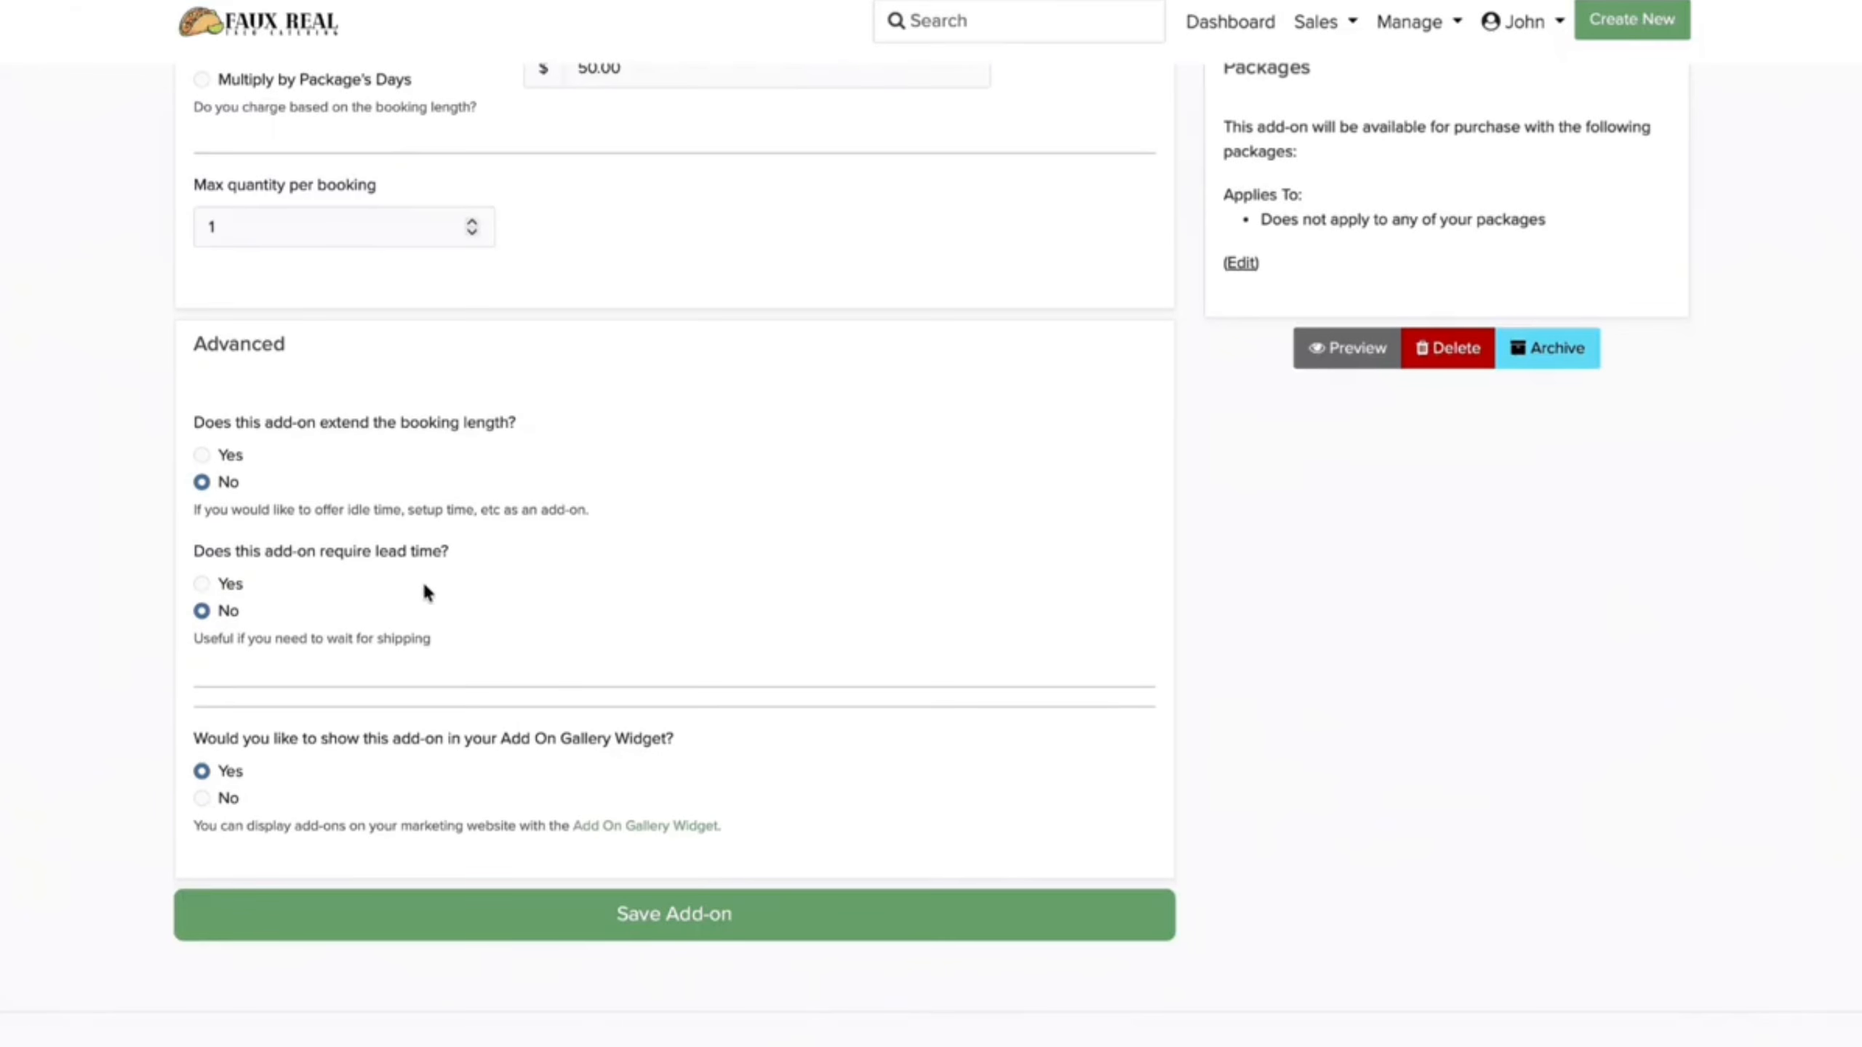
pyautogui.scroll(-2, 318, 596)
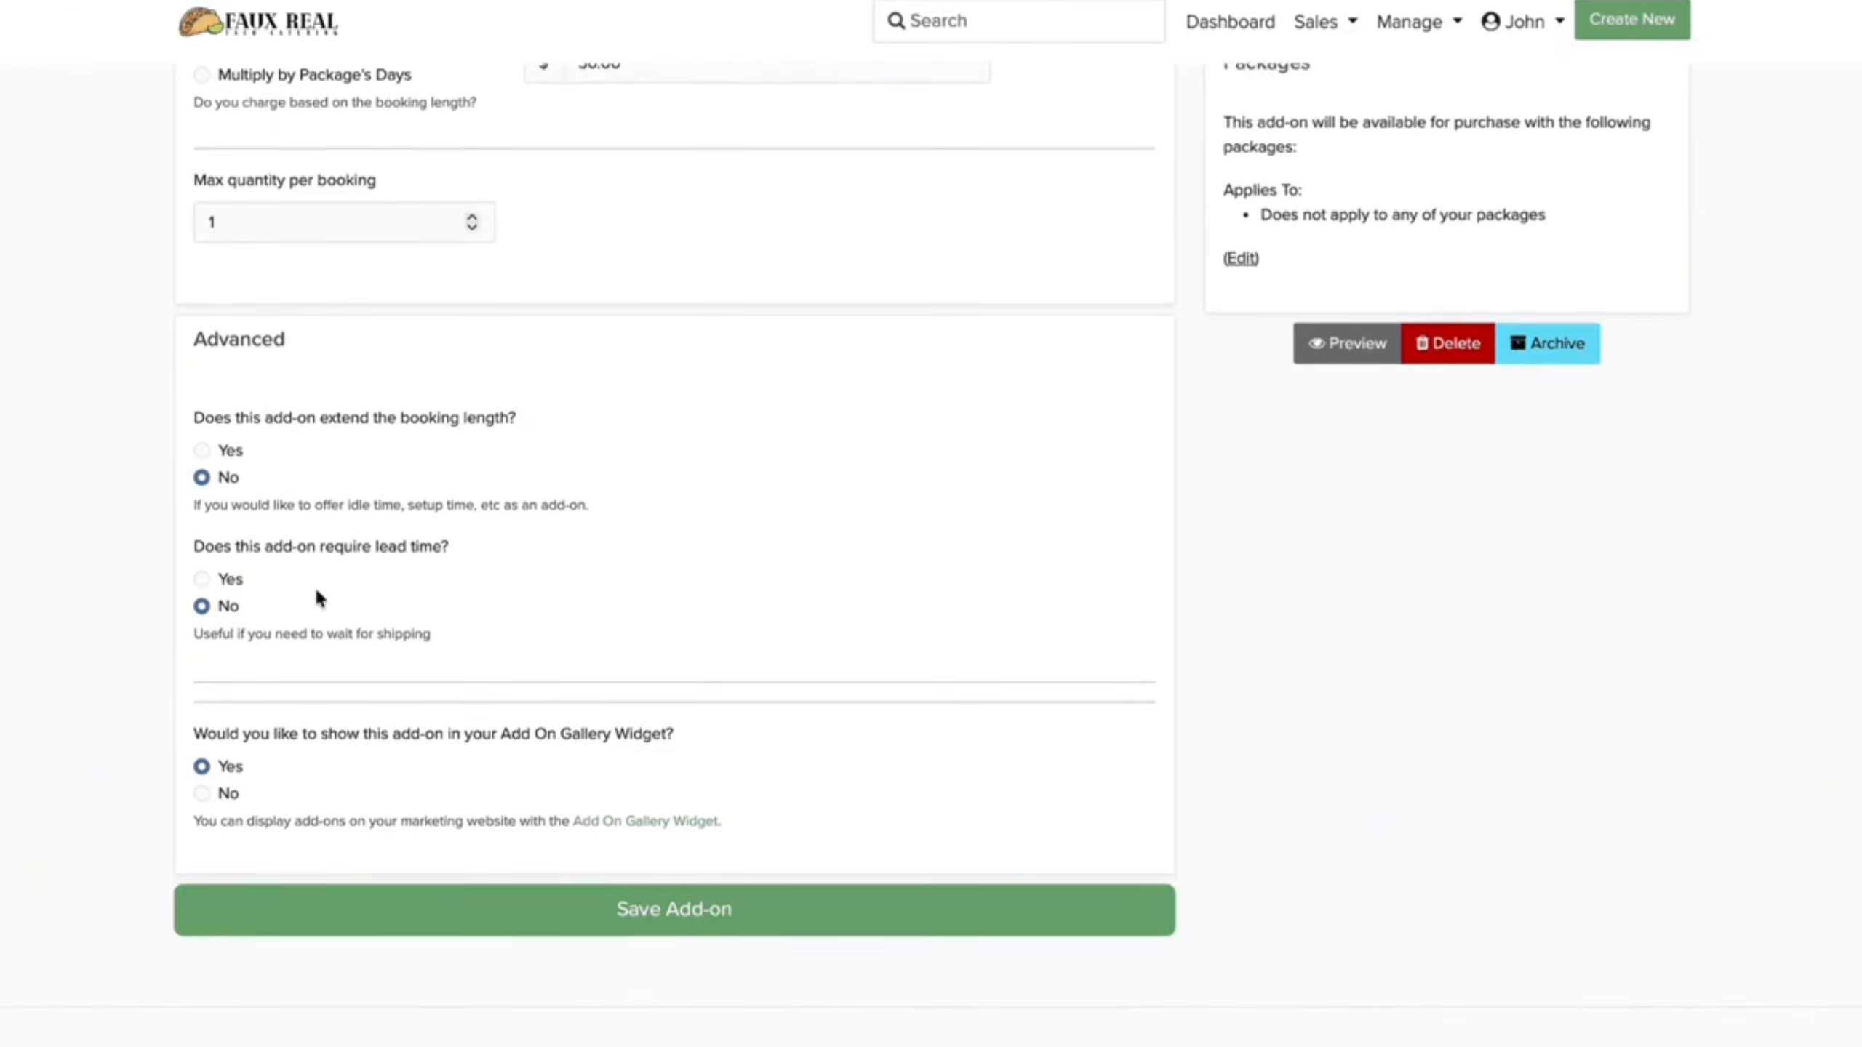
pyautogui.scroll(9, 318, 595)
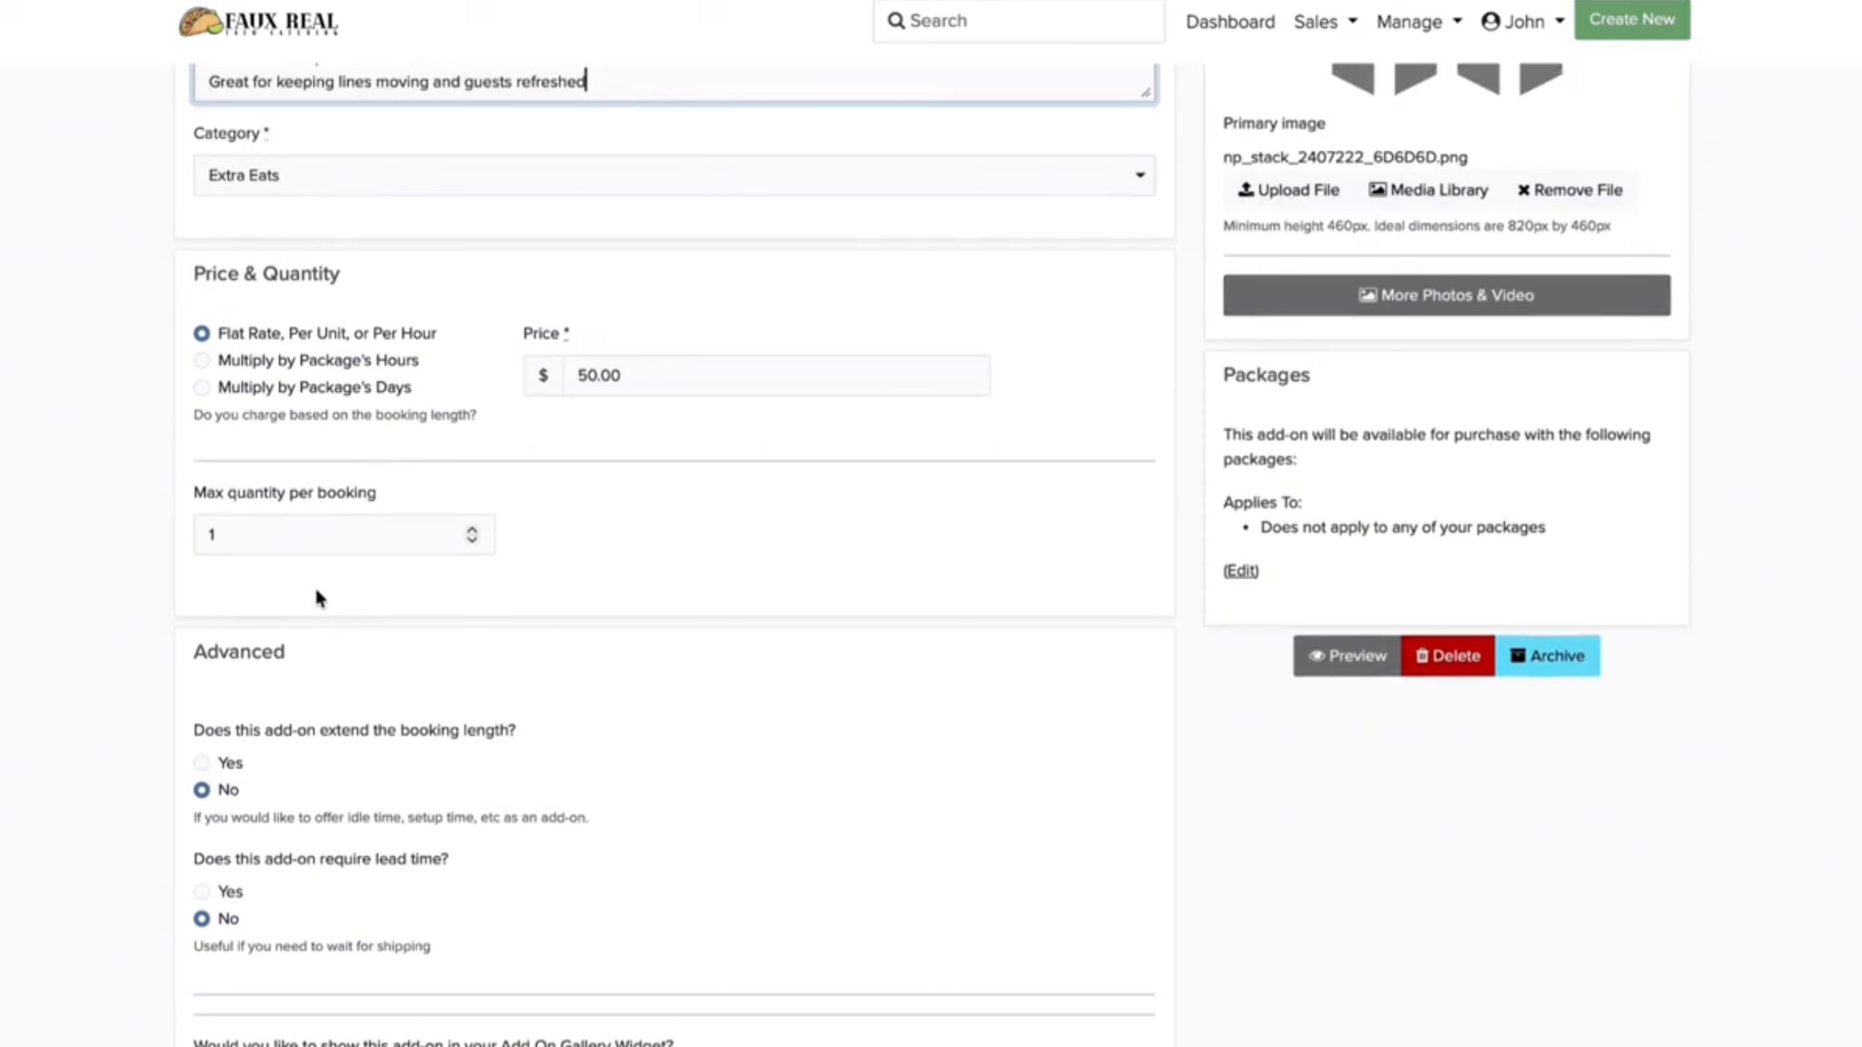
pyautogui.scroll(3, 318, 596)
# Step: Give Beverage Station the beveragestation.png image, offer it with all packages, and save
pyautogui.click(1289, 627)
pyautogui.click(1281, 628)
pyautogui.scroll(-4, 1331, 708)
pyautogui.click(1234, 753)
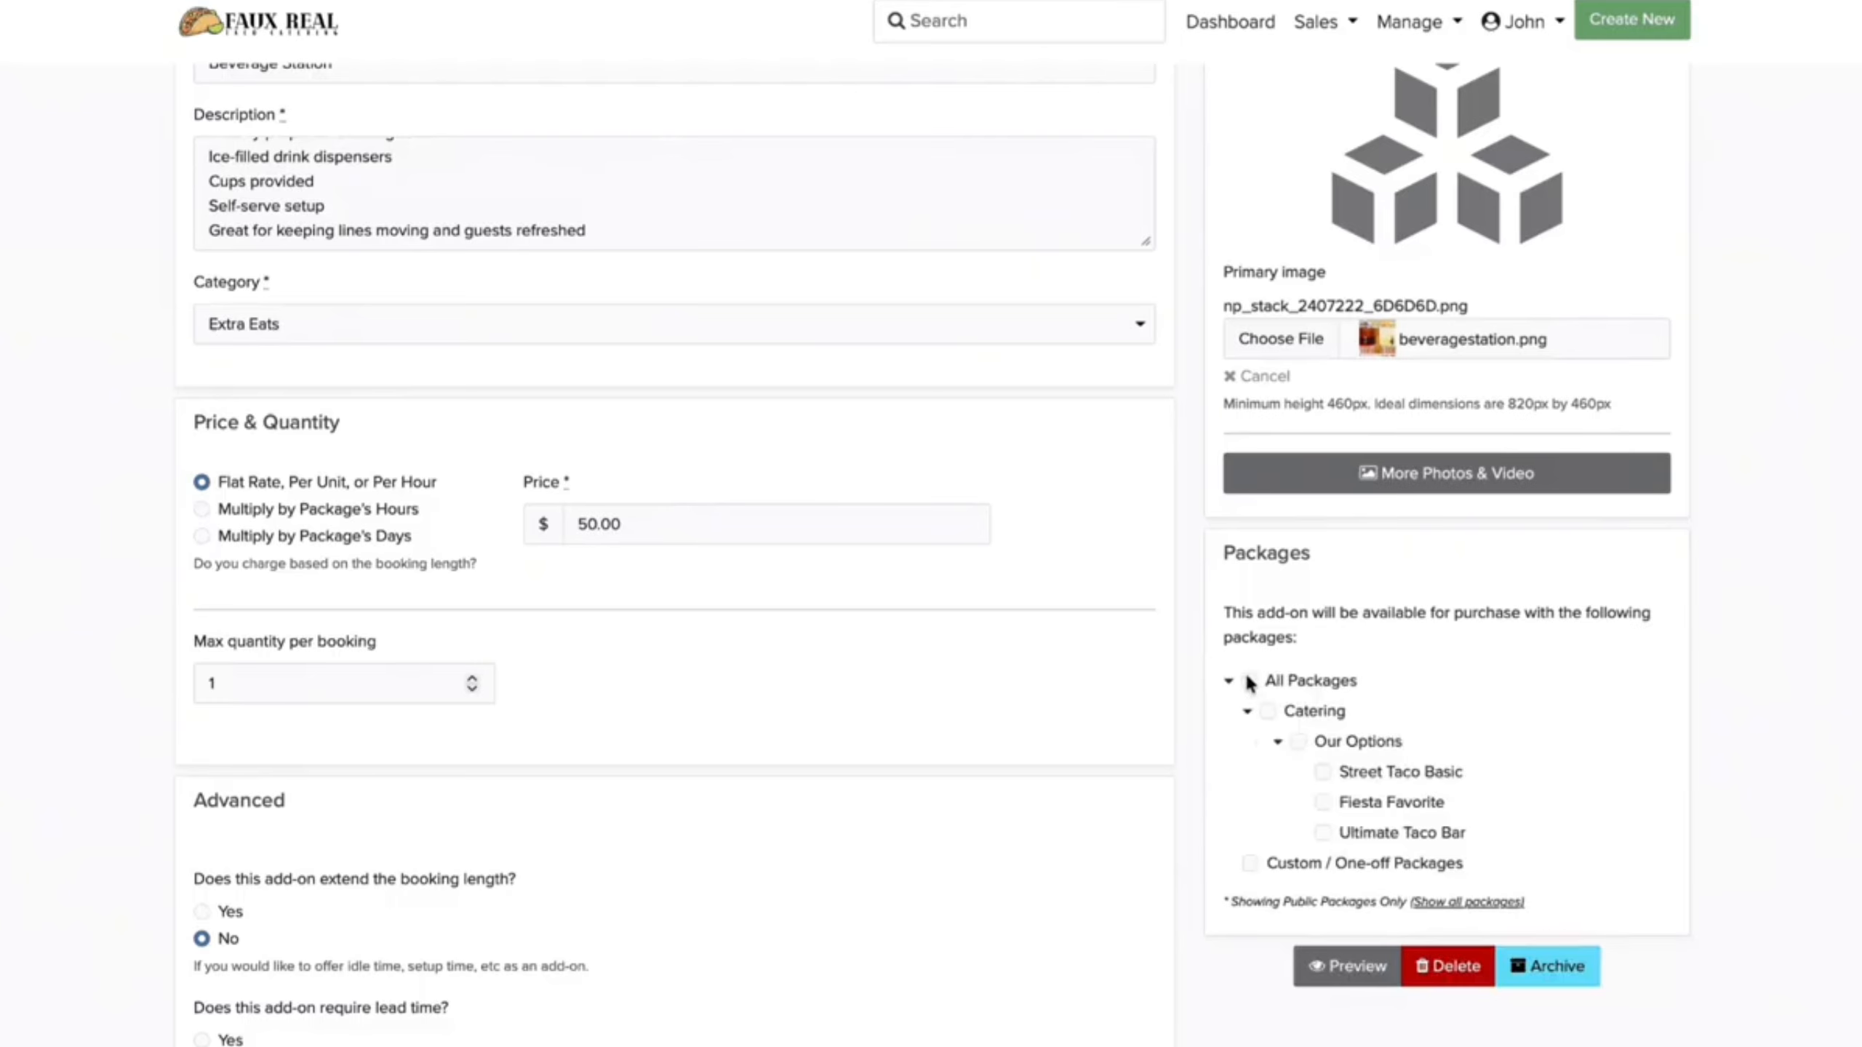
pyautogui.click(1250, 682)
pyautogui.scroll(-10, 1073, 836)
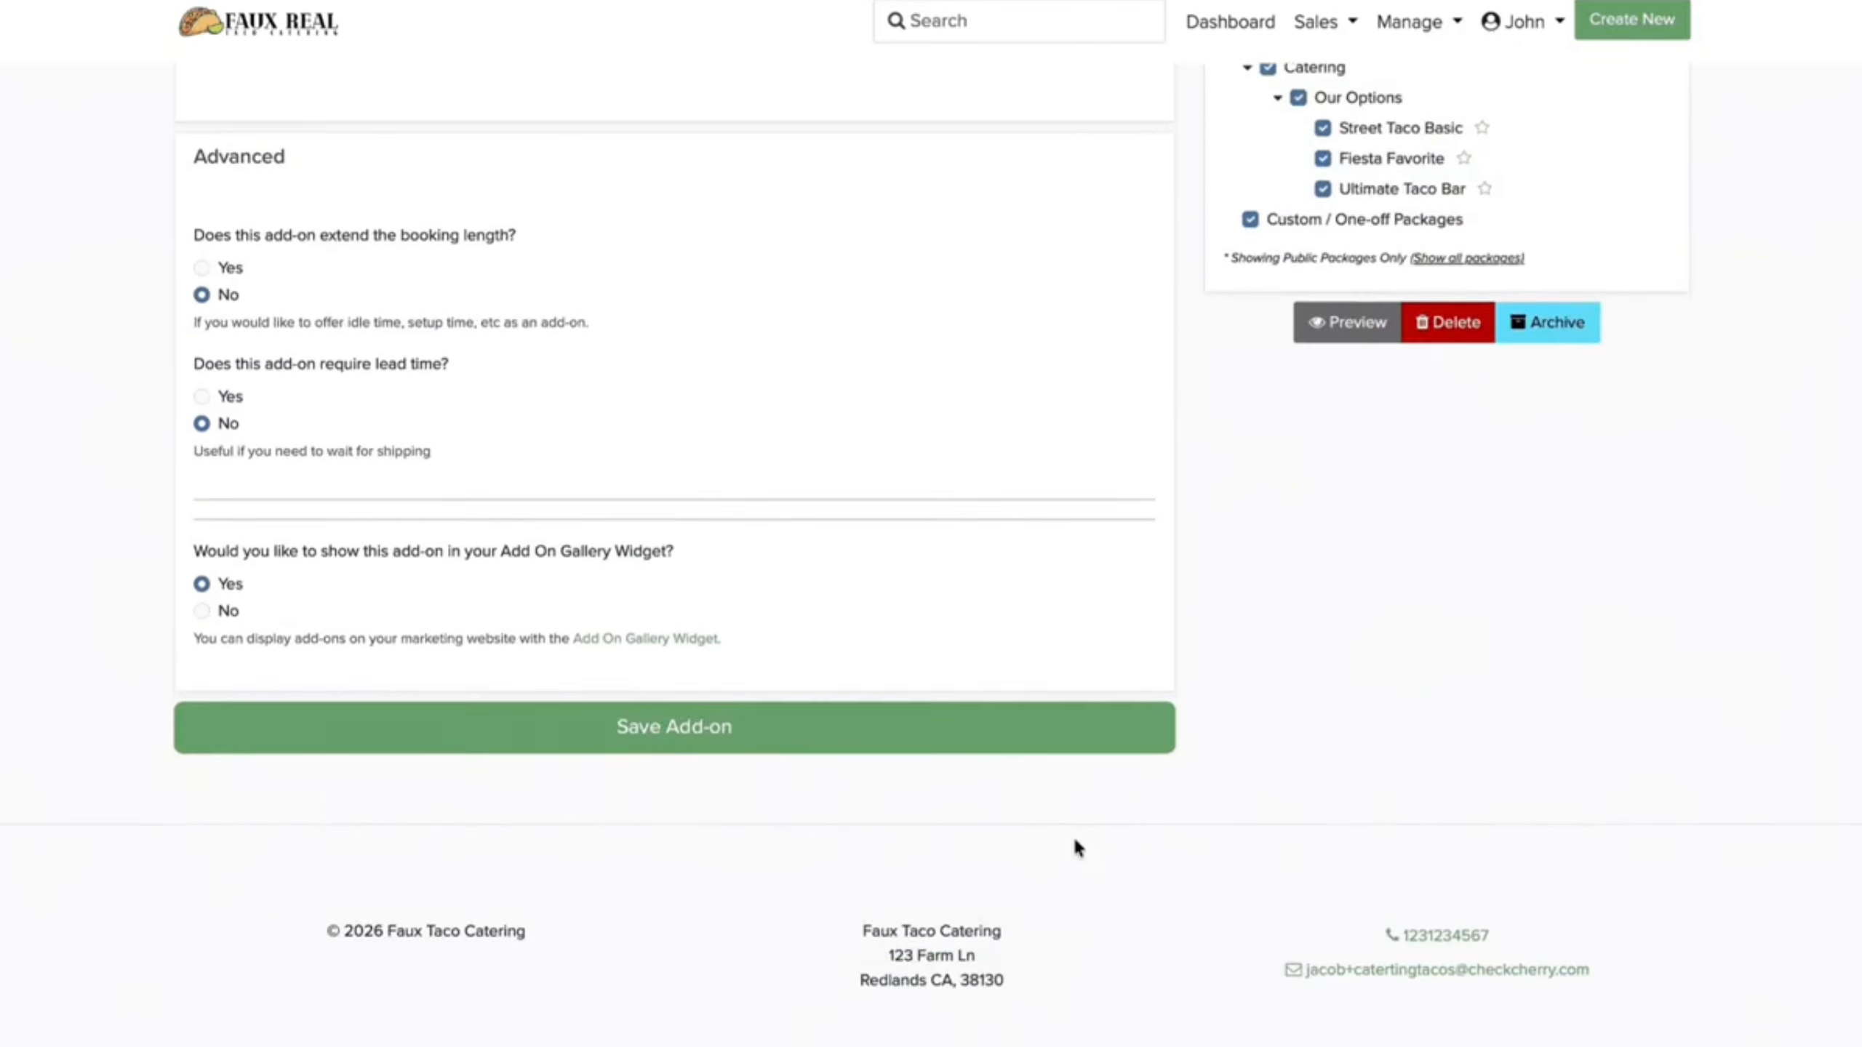
pyautogui.click(875, 522)
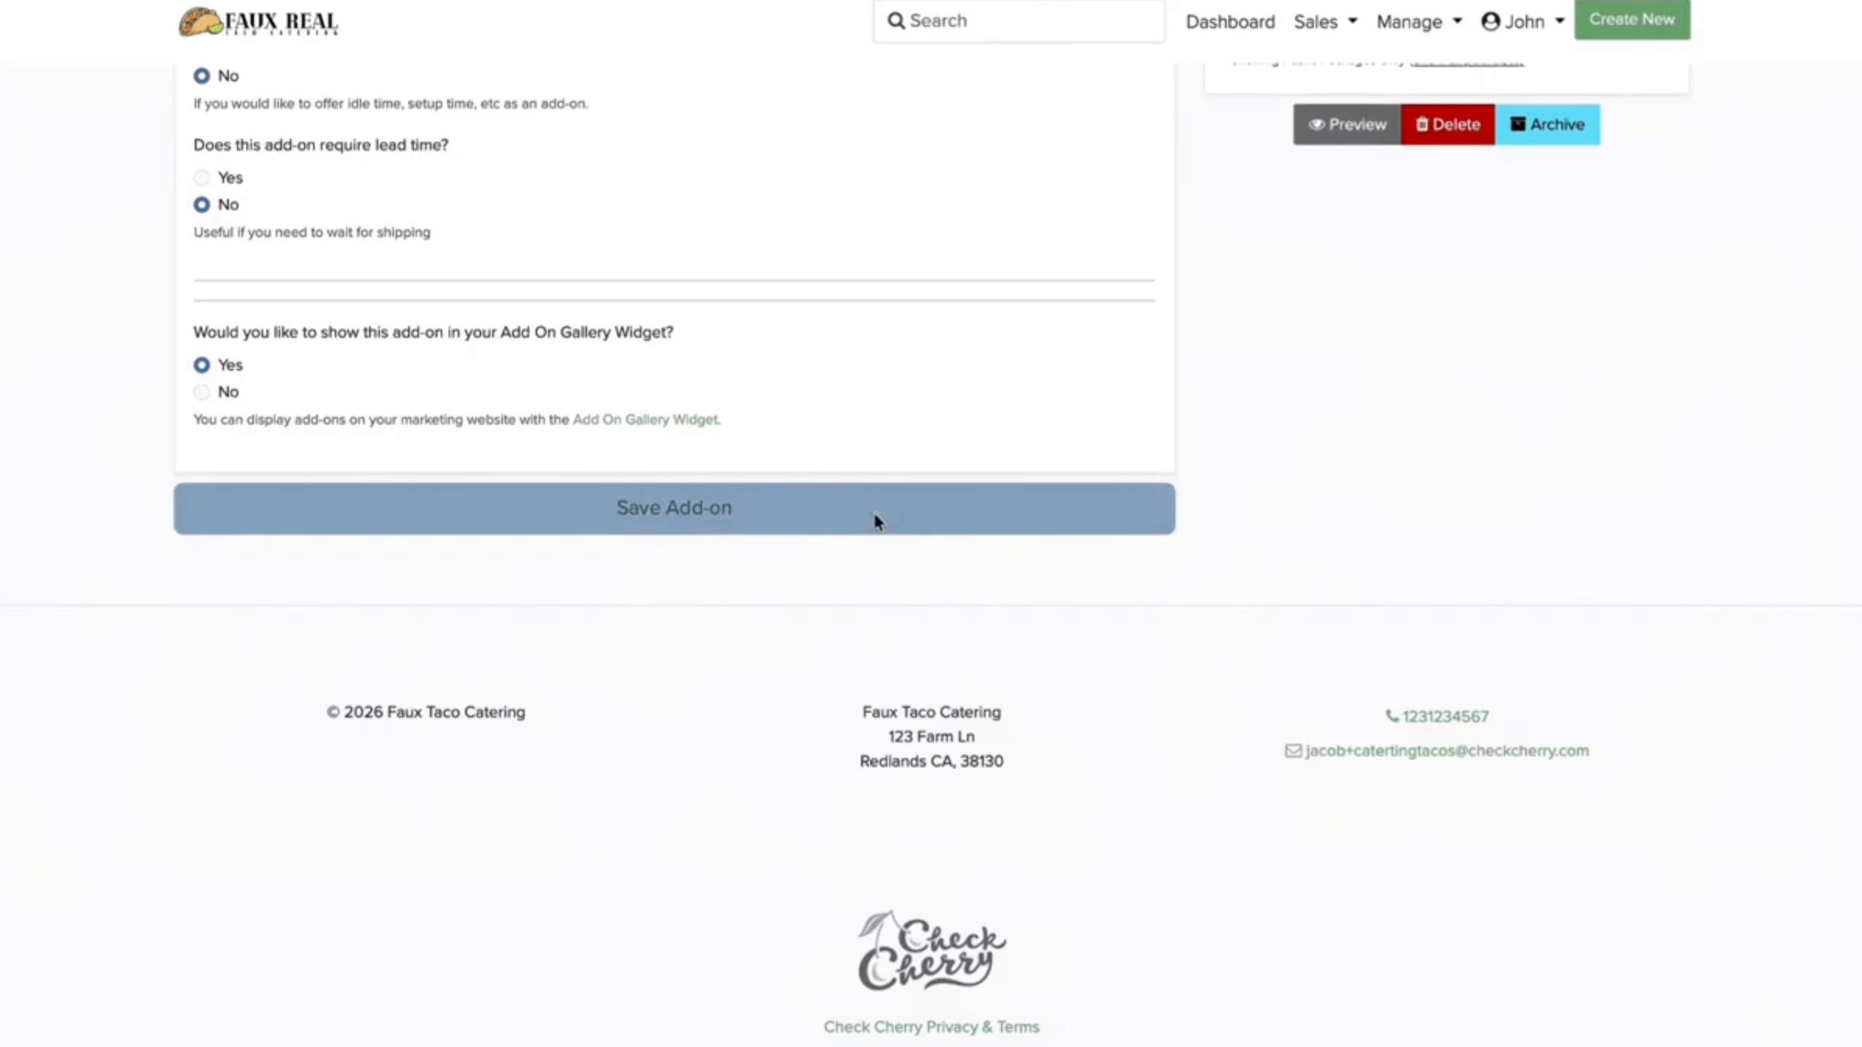
pyautogui.click(726, 682)
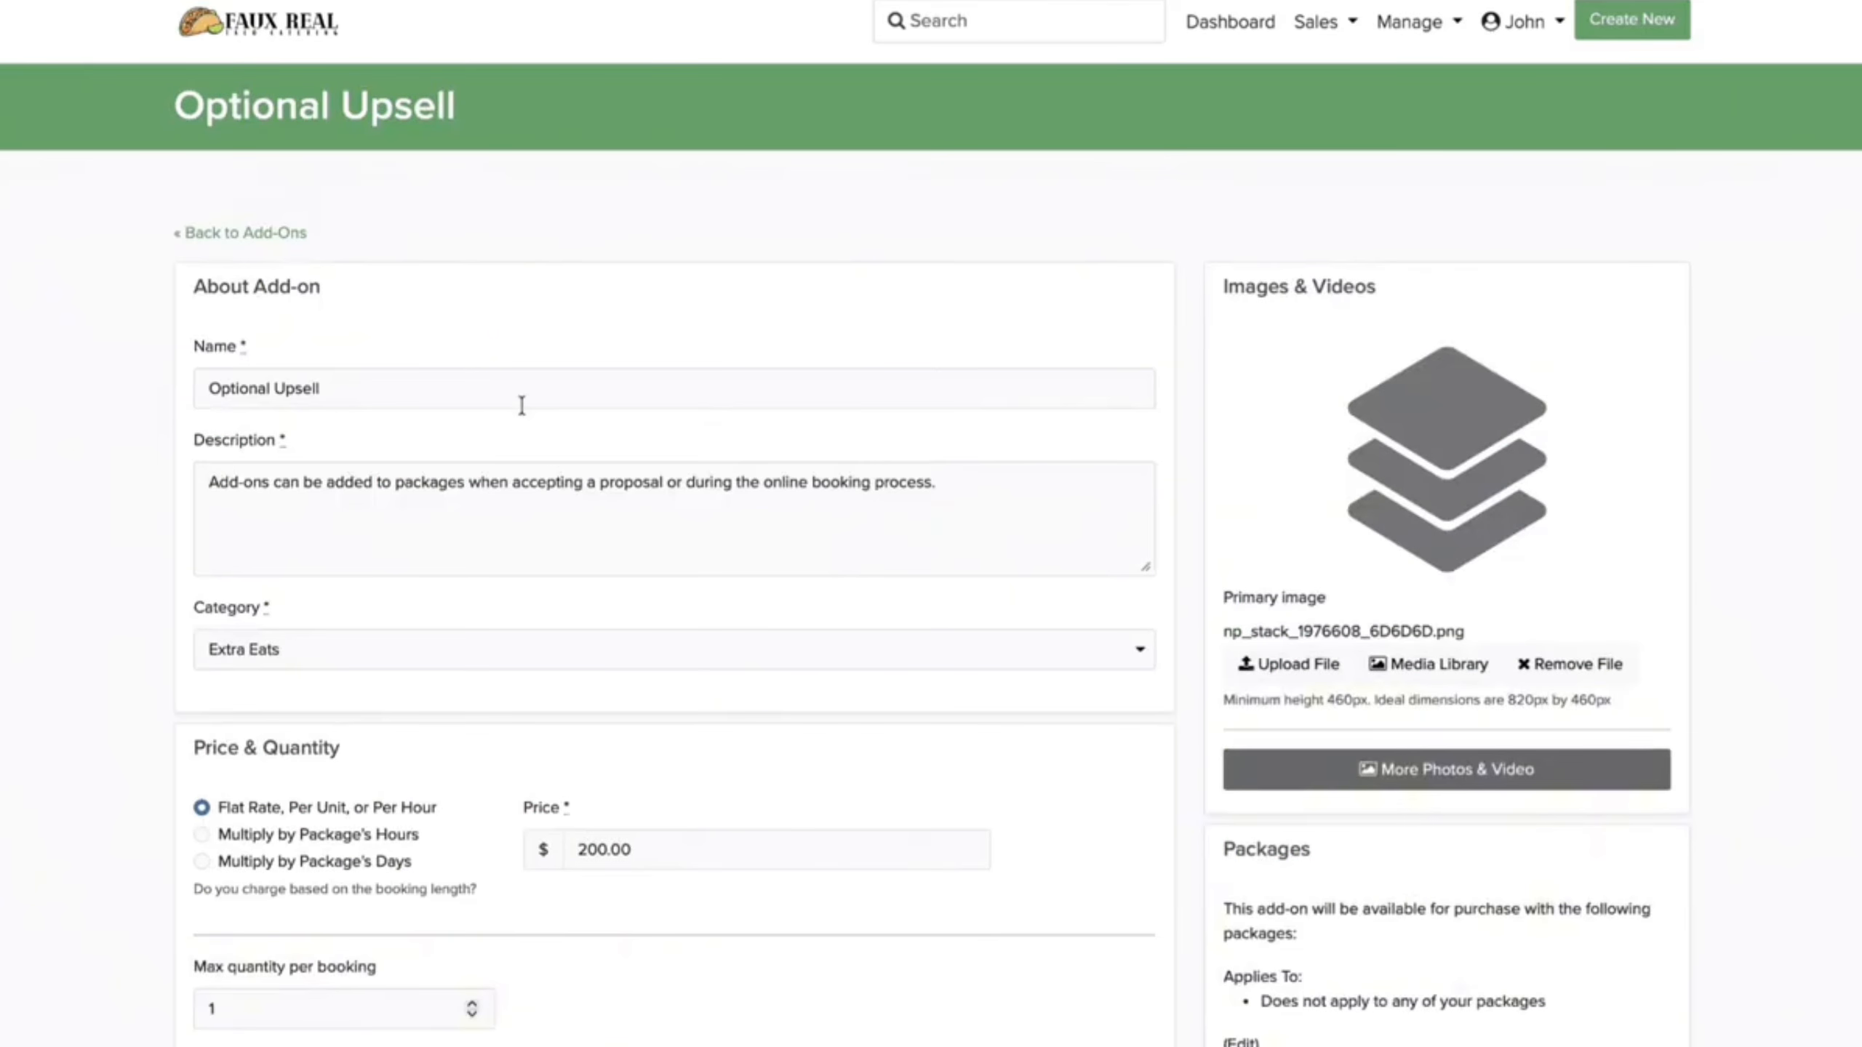
# Step: Rename Optional Upsell to Chips & Queso and paste its feature list as the description
pyautogui.moveTo(505, 388); pyautogui.dragTo(214, 354)
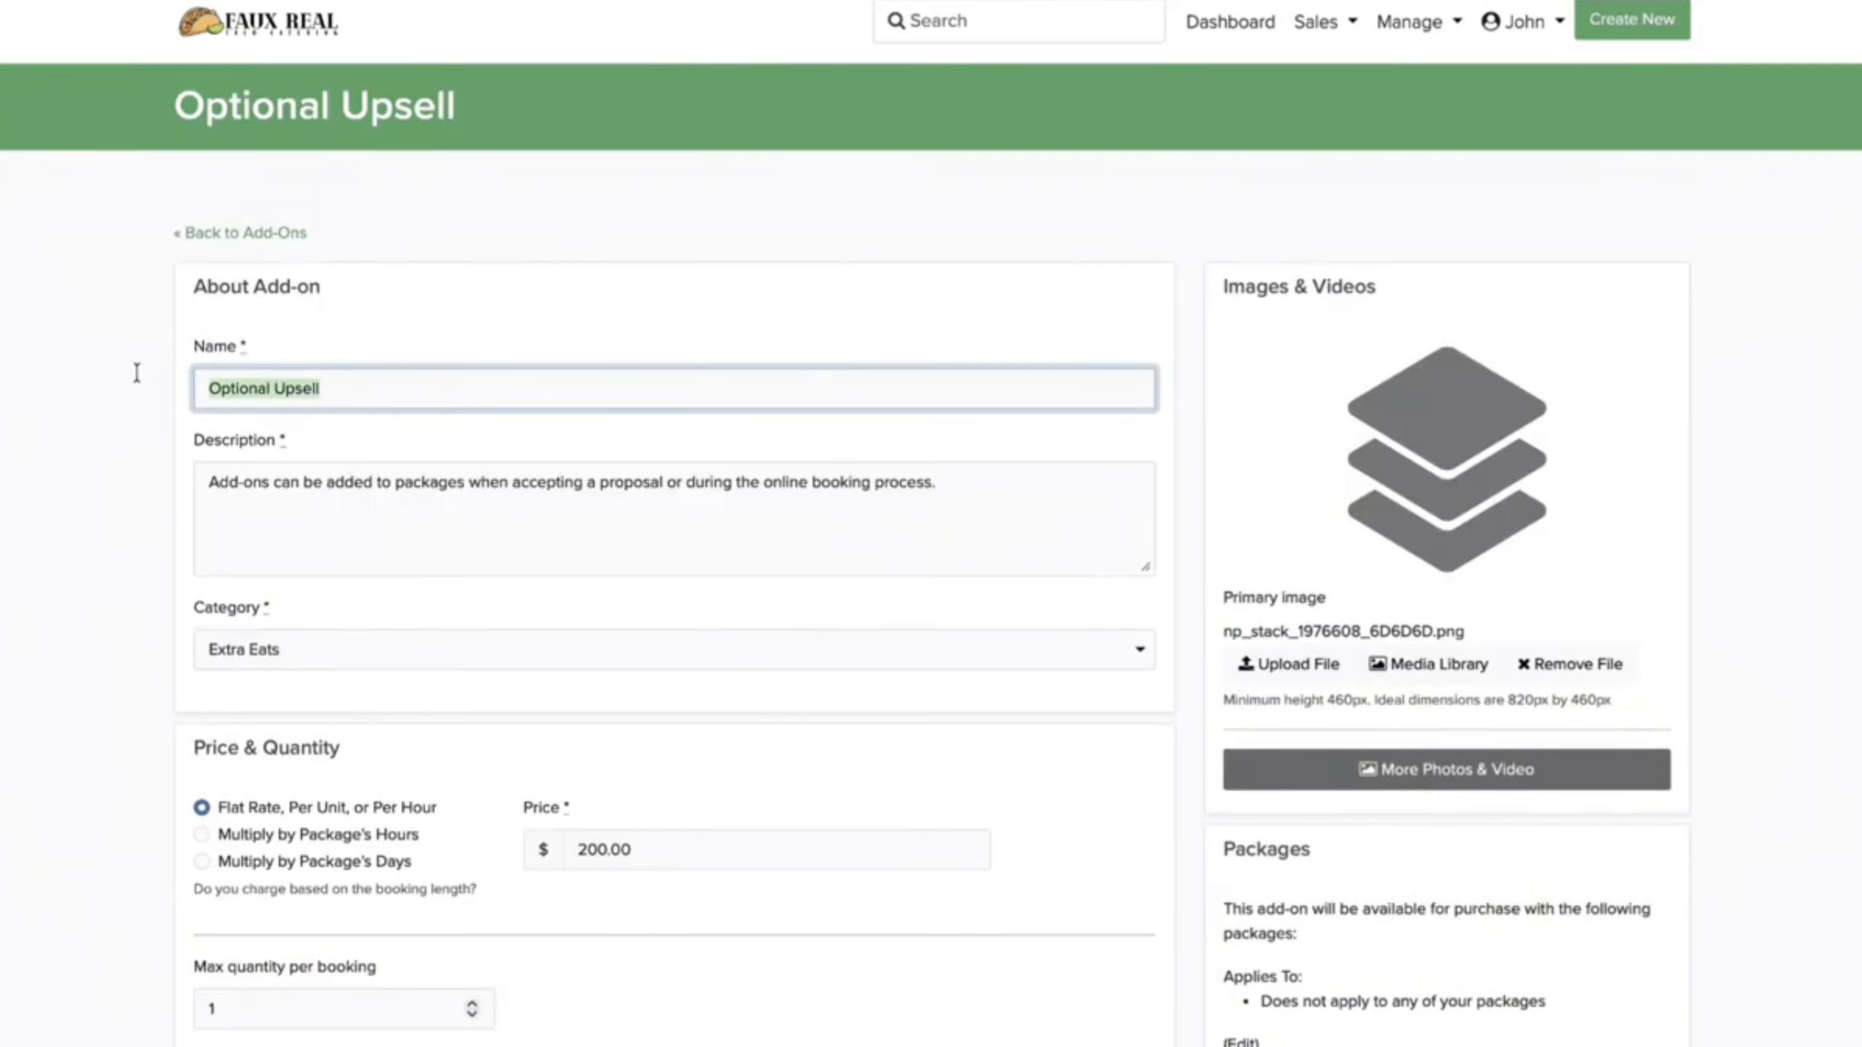
pyautogui.write('Chips & Queso')
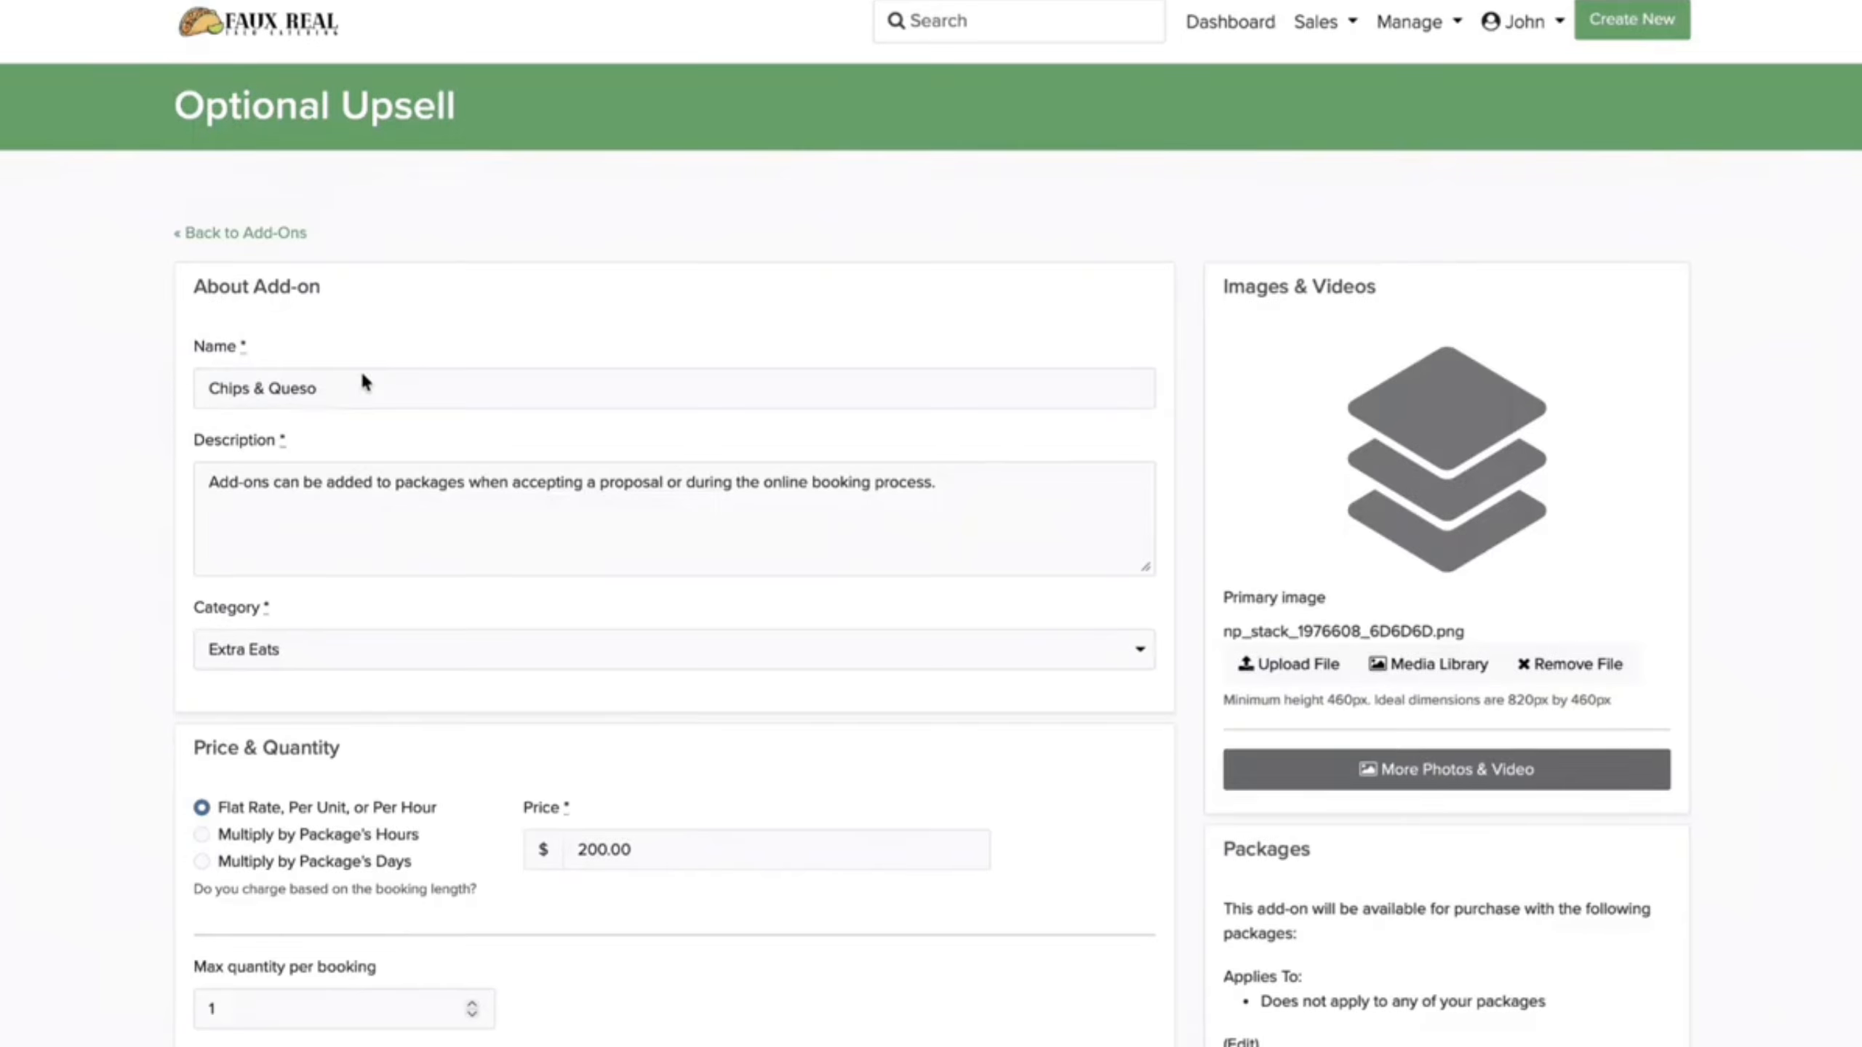
pyautogui.click(387, 469)
pyautogui.hotkey('ctrl', 'v')
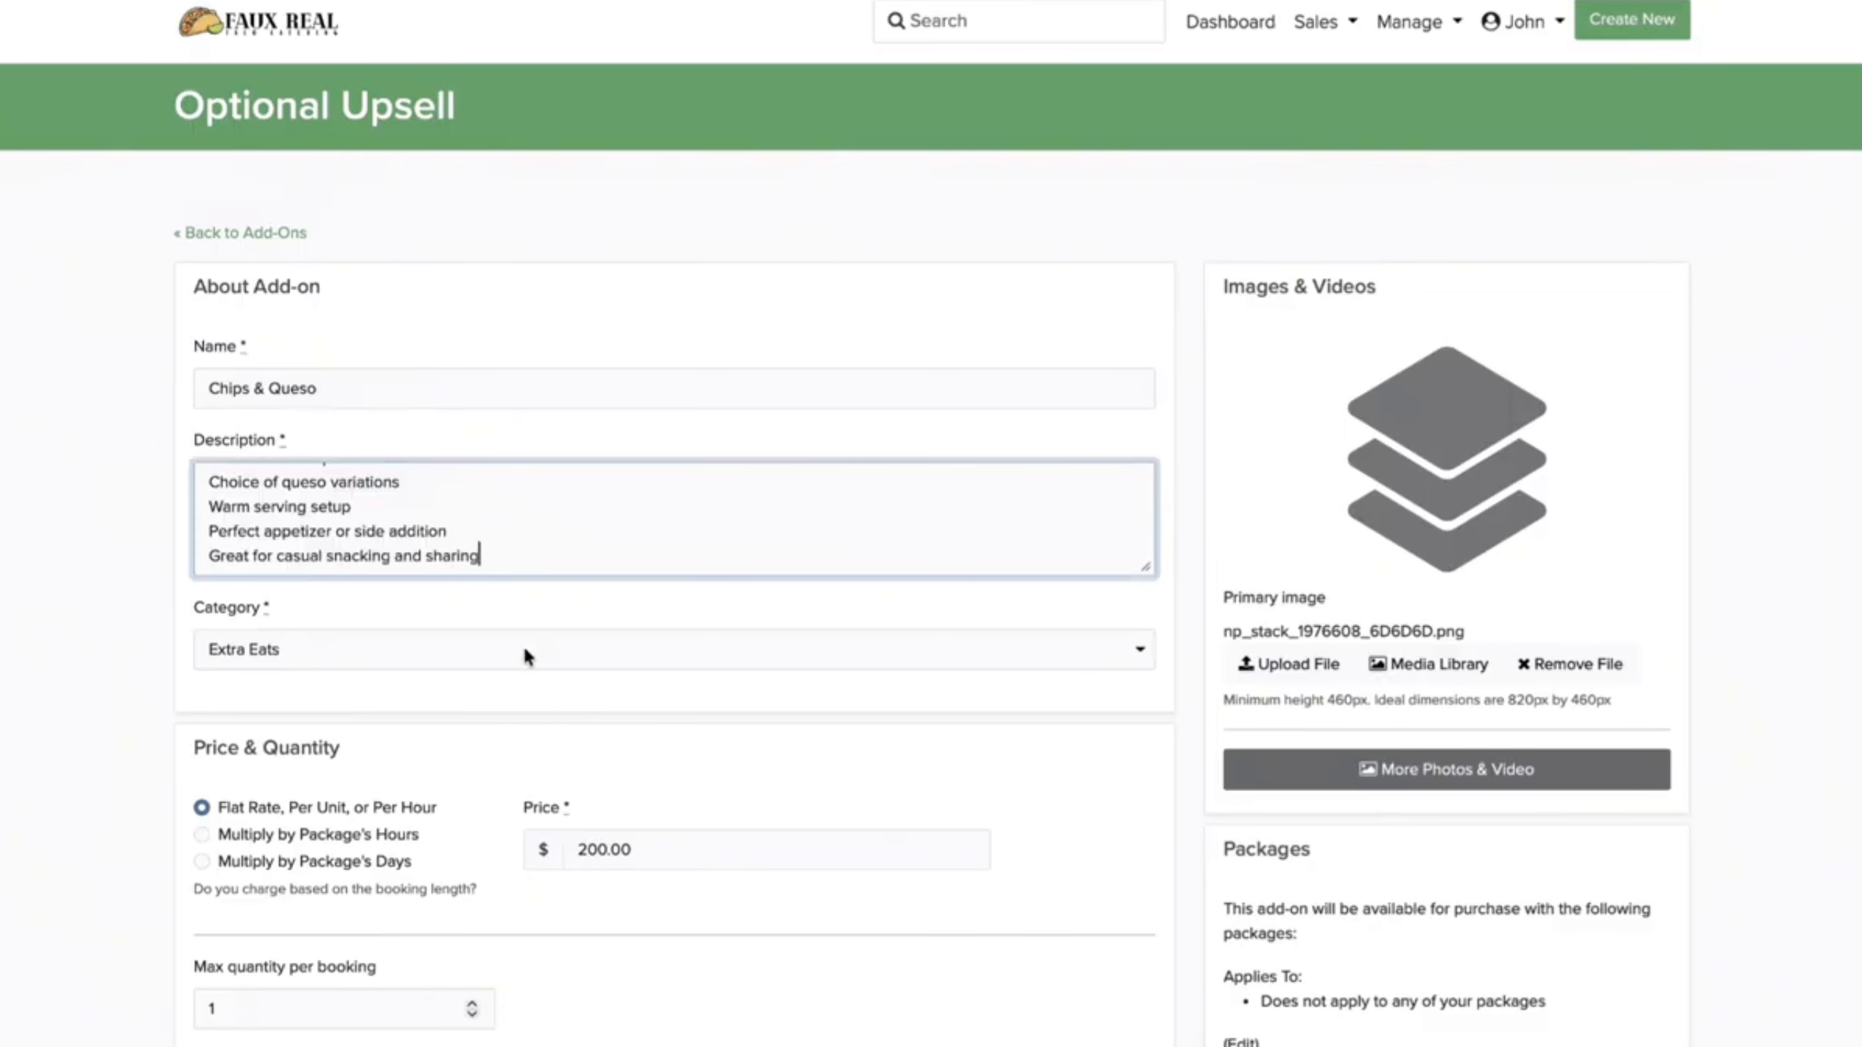
pyautogui.scroll(-8, 524, 645)
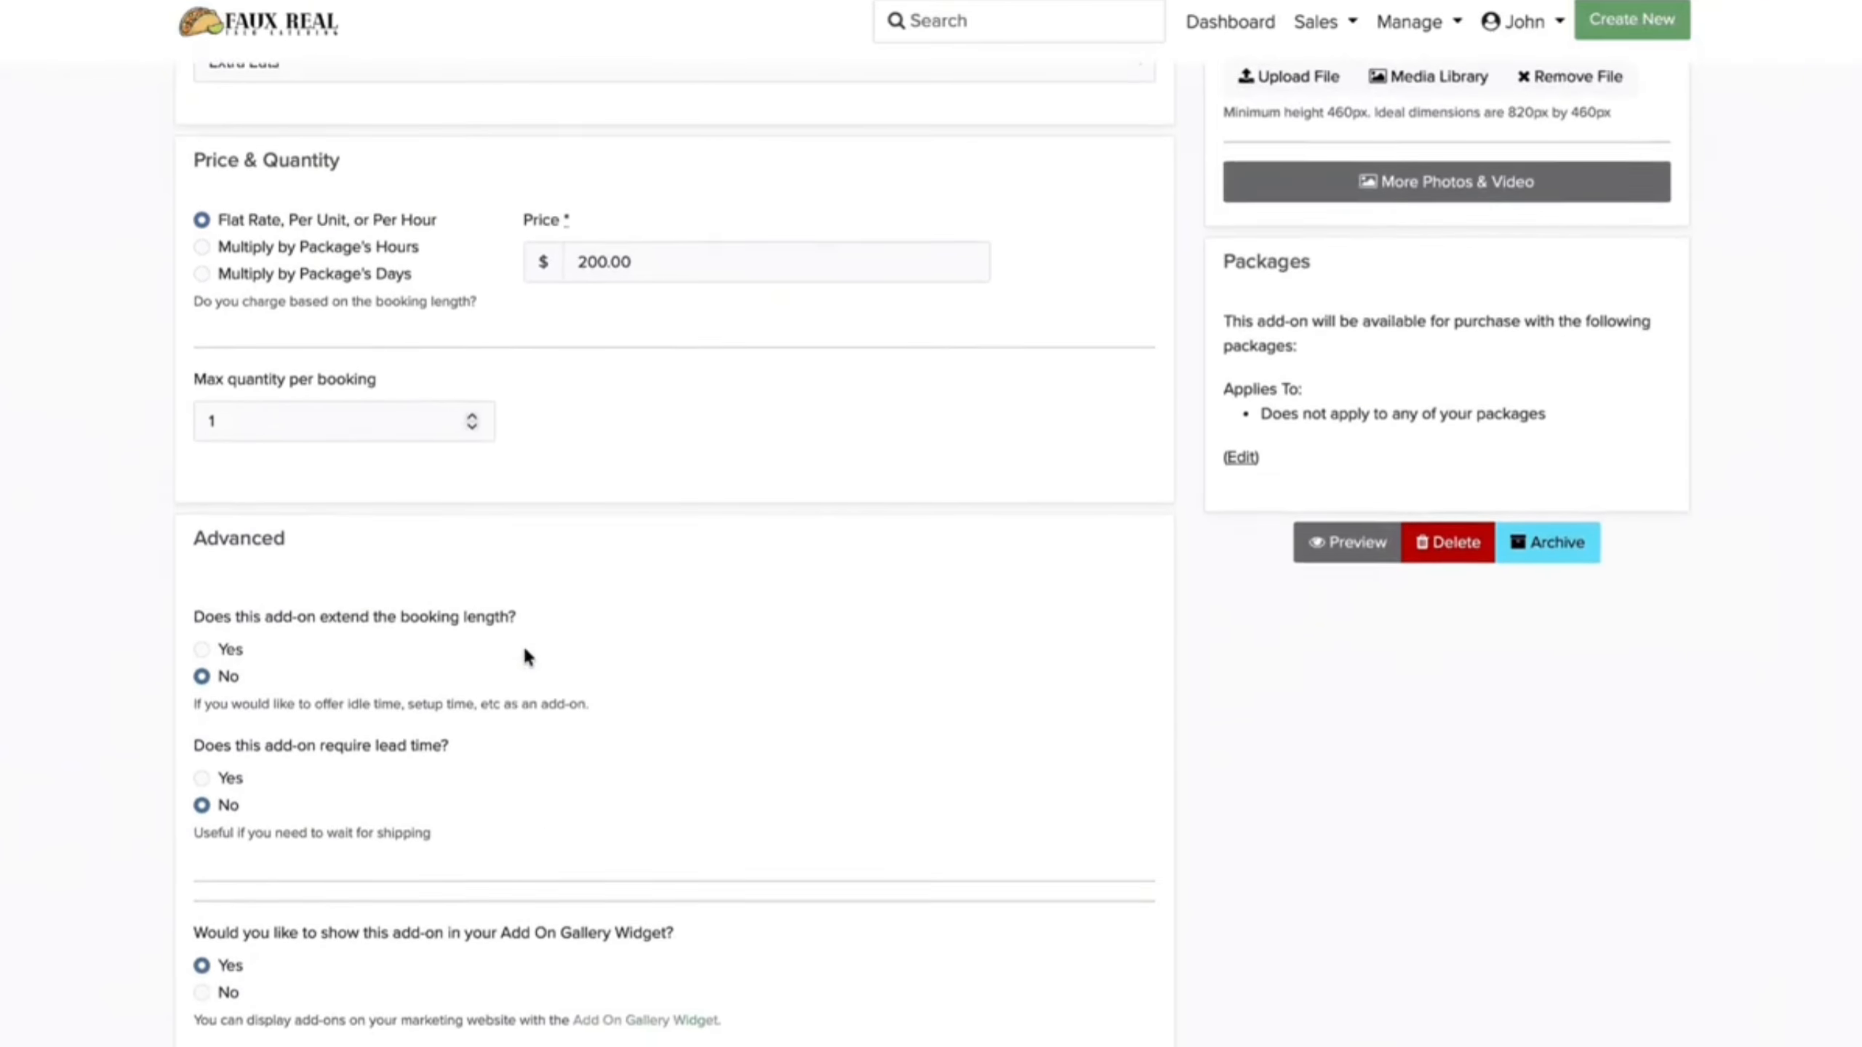
pyautogui.scroll(-2, 524, 649)
pyautogui.scroll(3, 524, 649)
# Step: Change the price from 200.00 to 100.00 and upload chipsandqueso.png as the primary image
pyautogui.doubleClick(711, 349)
pyautogui.write('10')
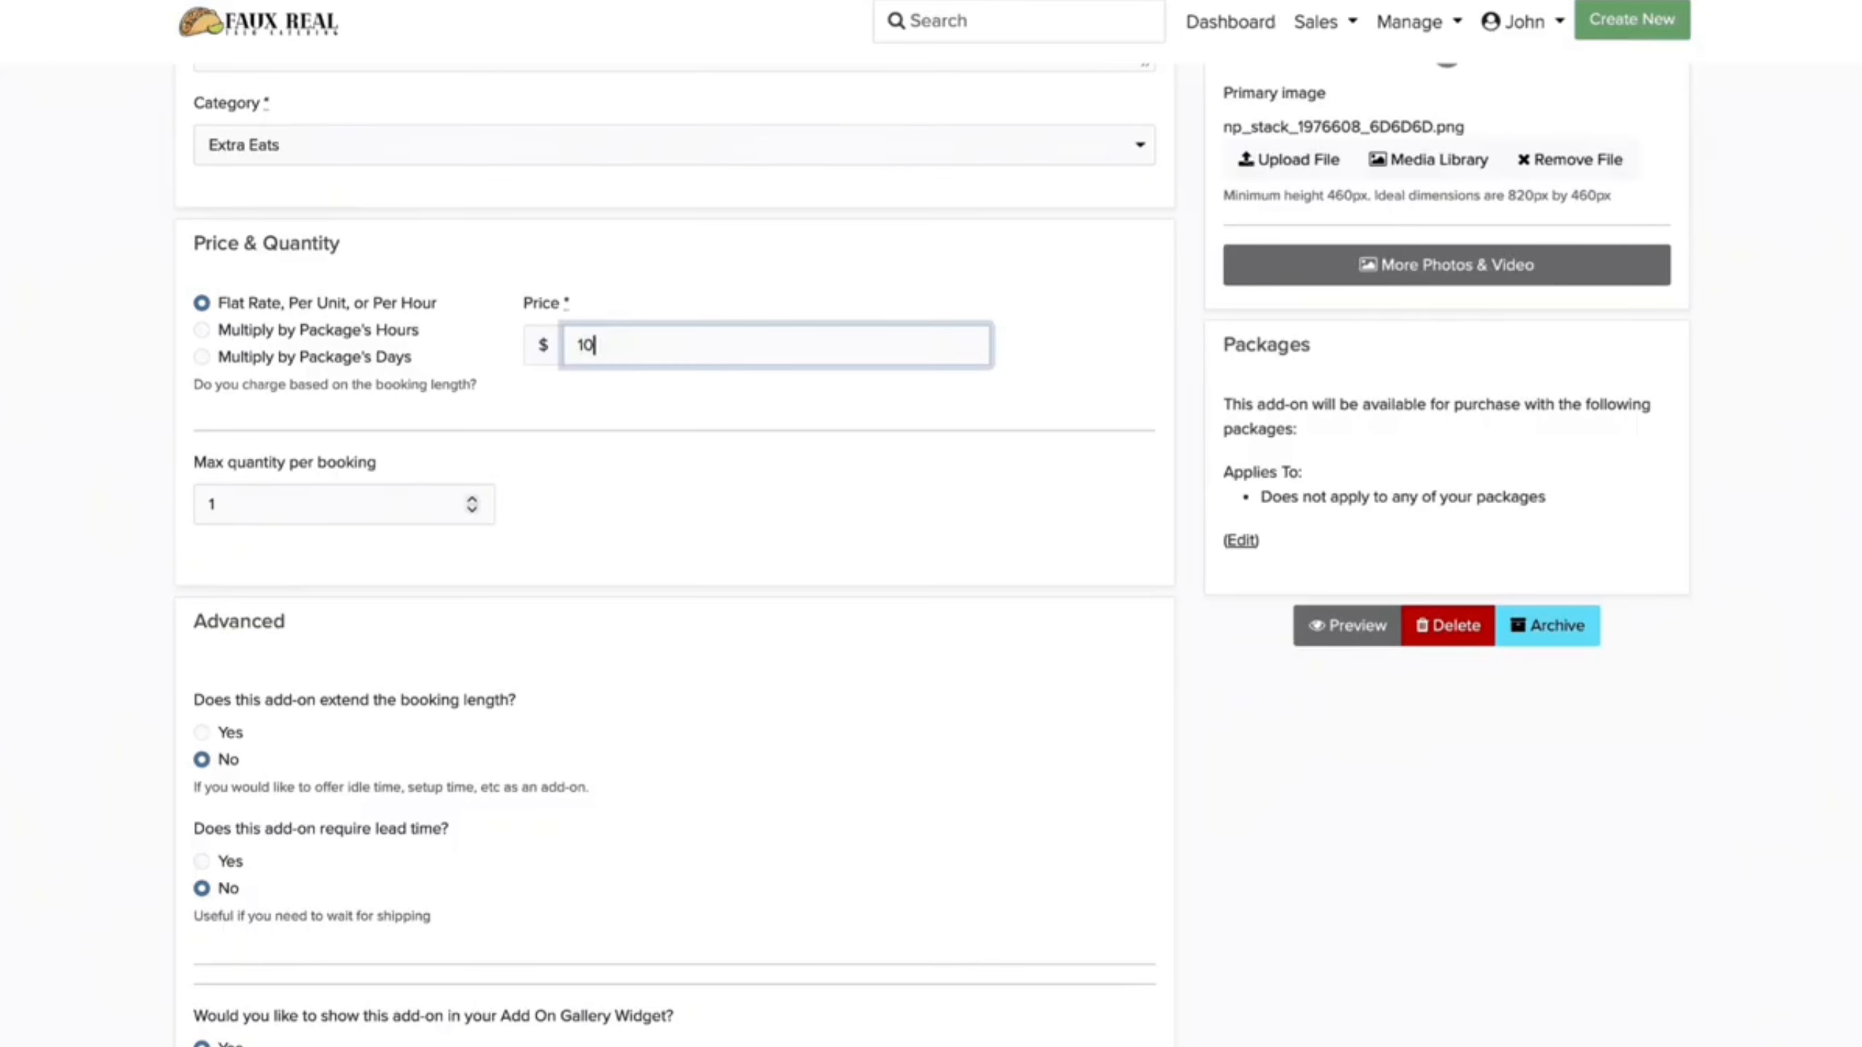
pyautogui.write('0.00')
pyautogui.click(558, 728)
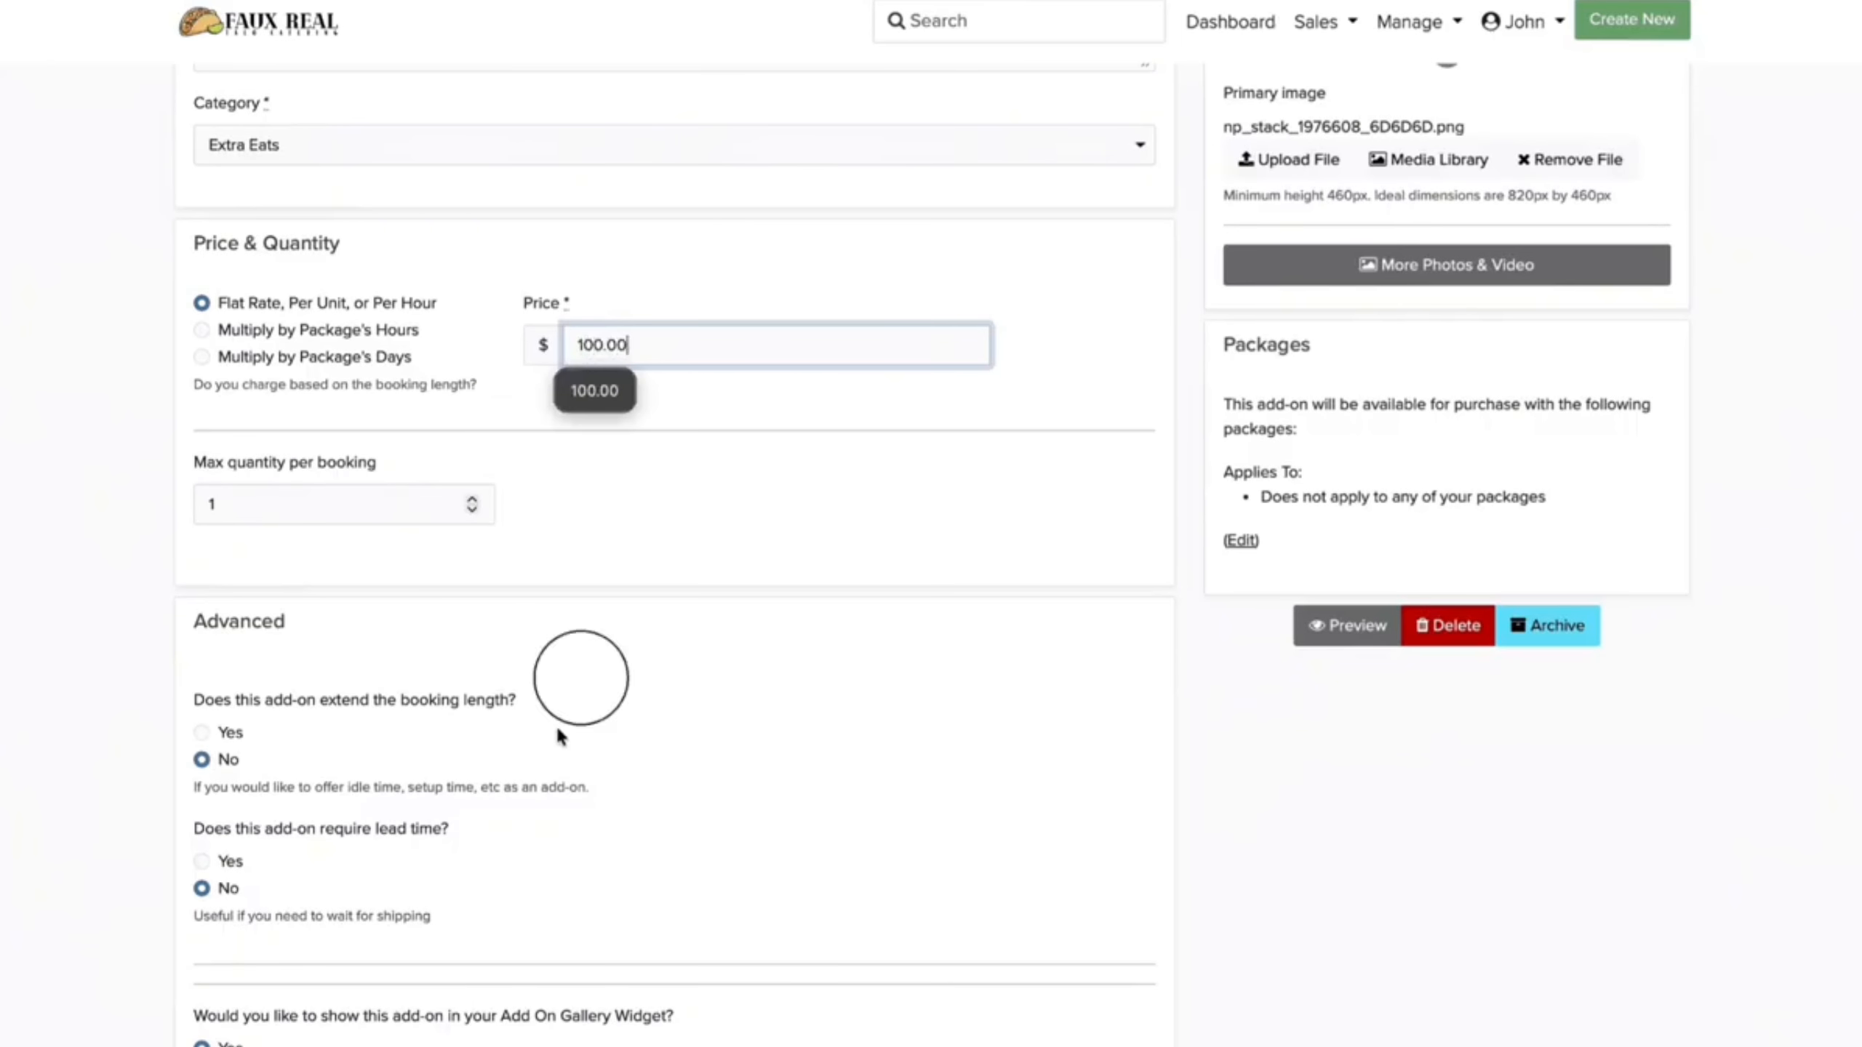
pyautogui.scroll(-3, 558, 728)
pyautogui.scroll(9, 557, 728)
pyautogui.click(1312, 665)
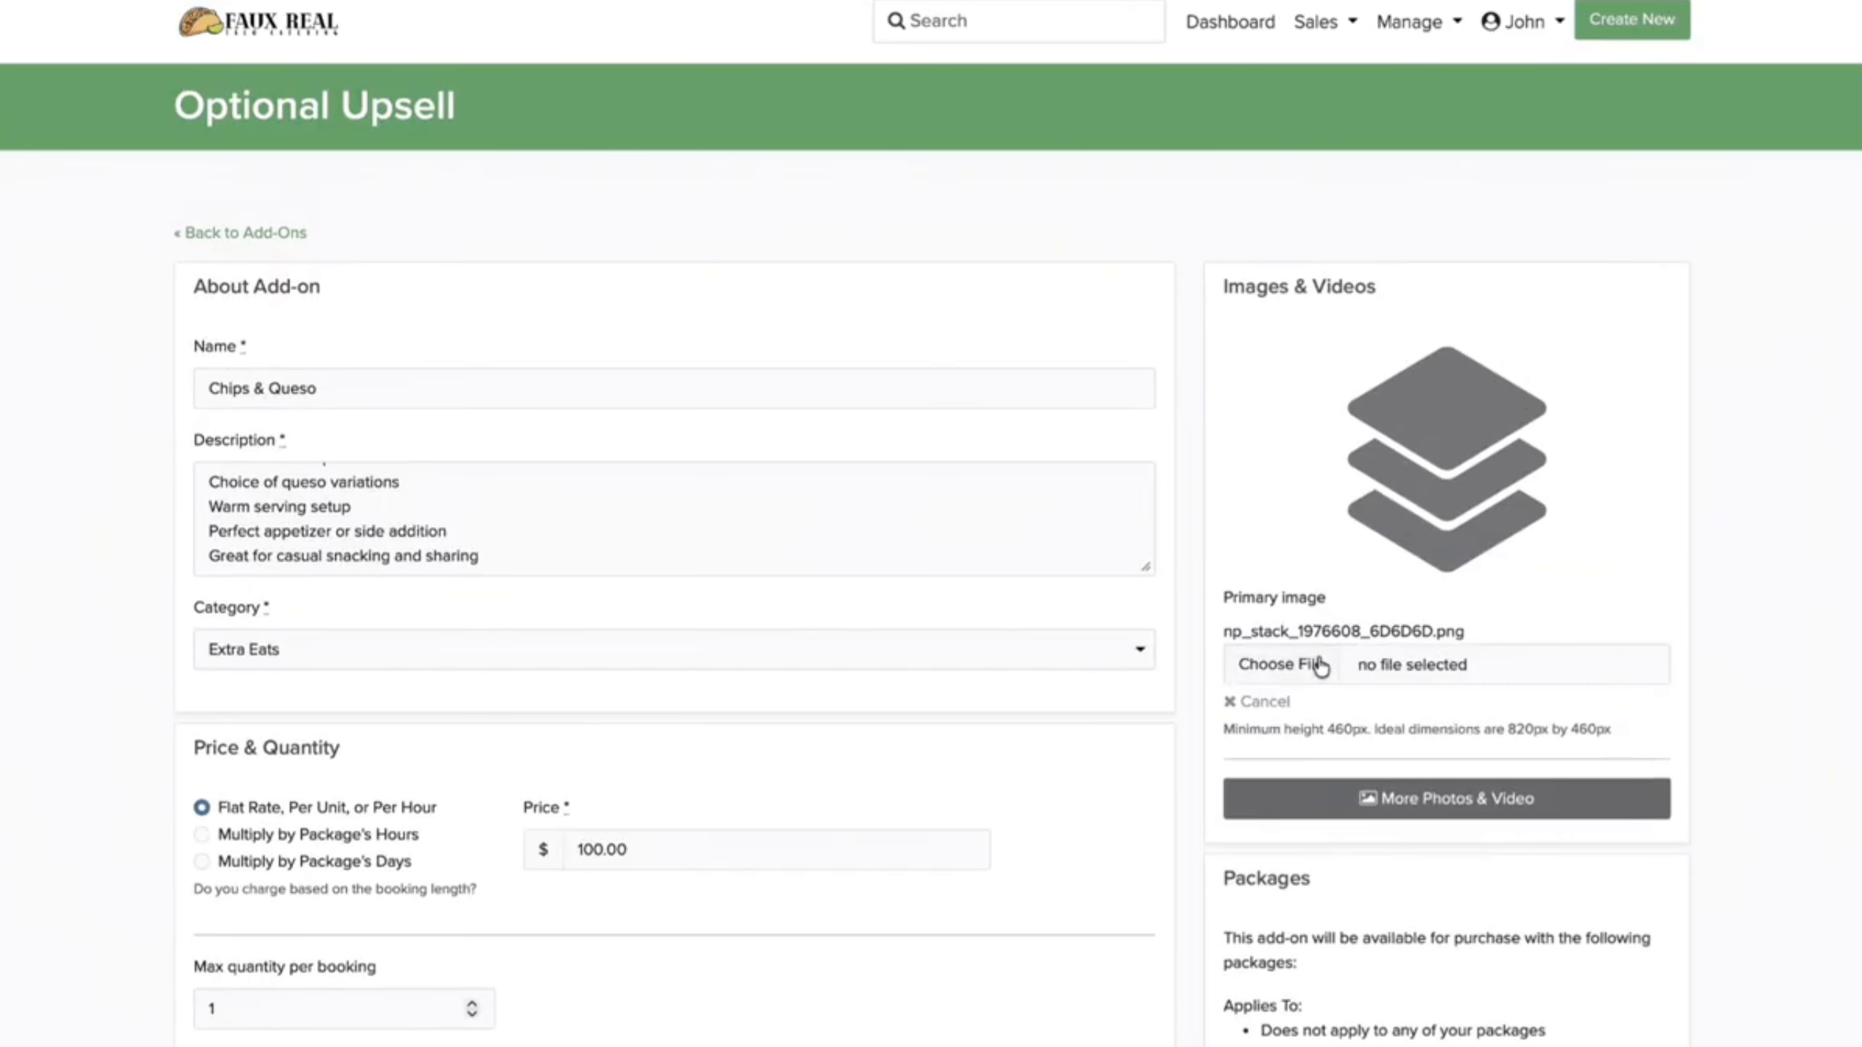
pyautogui.click(1319, 666)
pyautogui.doubleClick(880, 617)
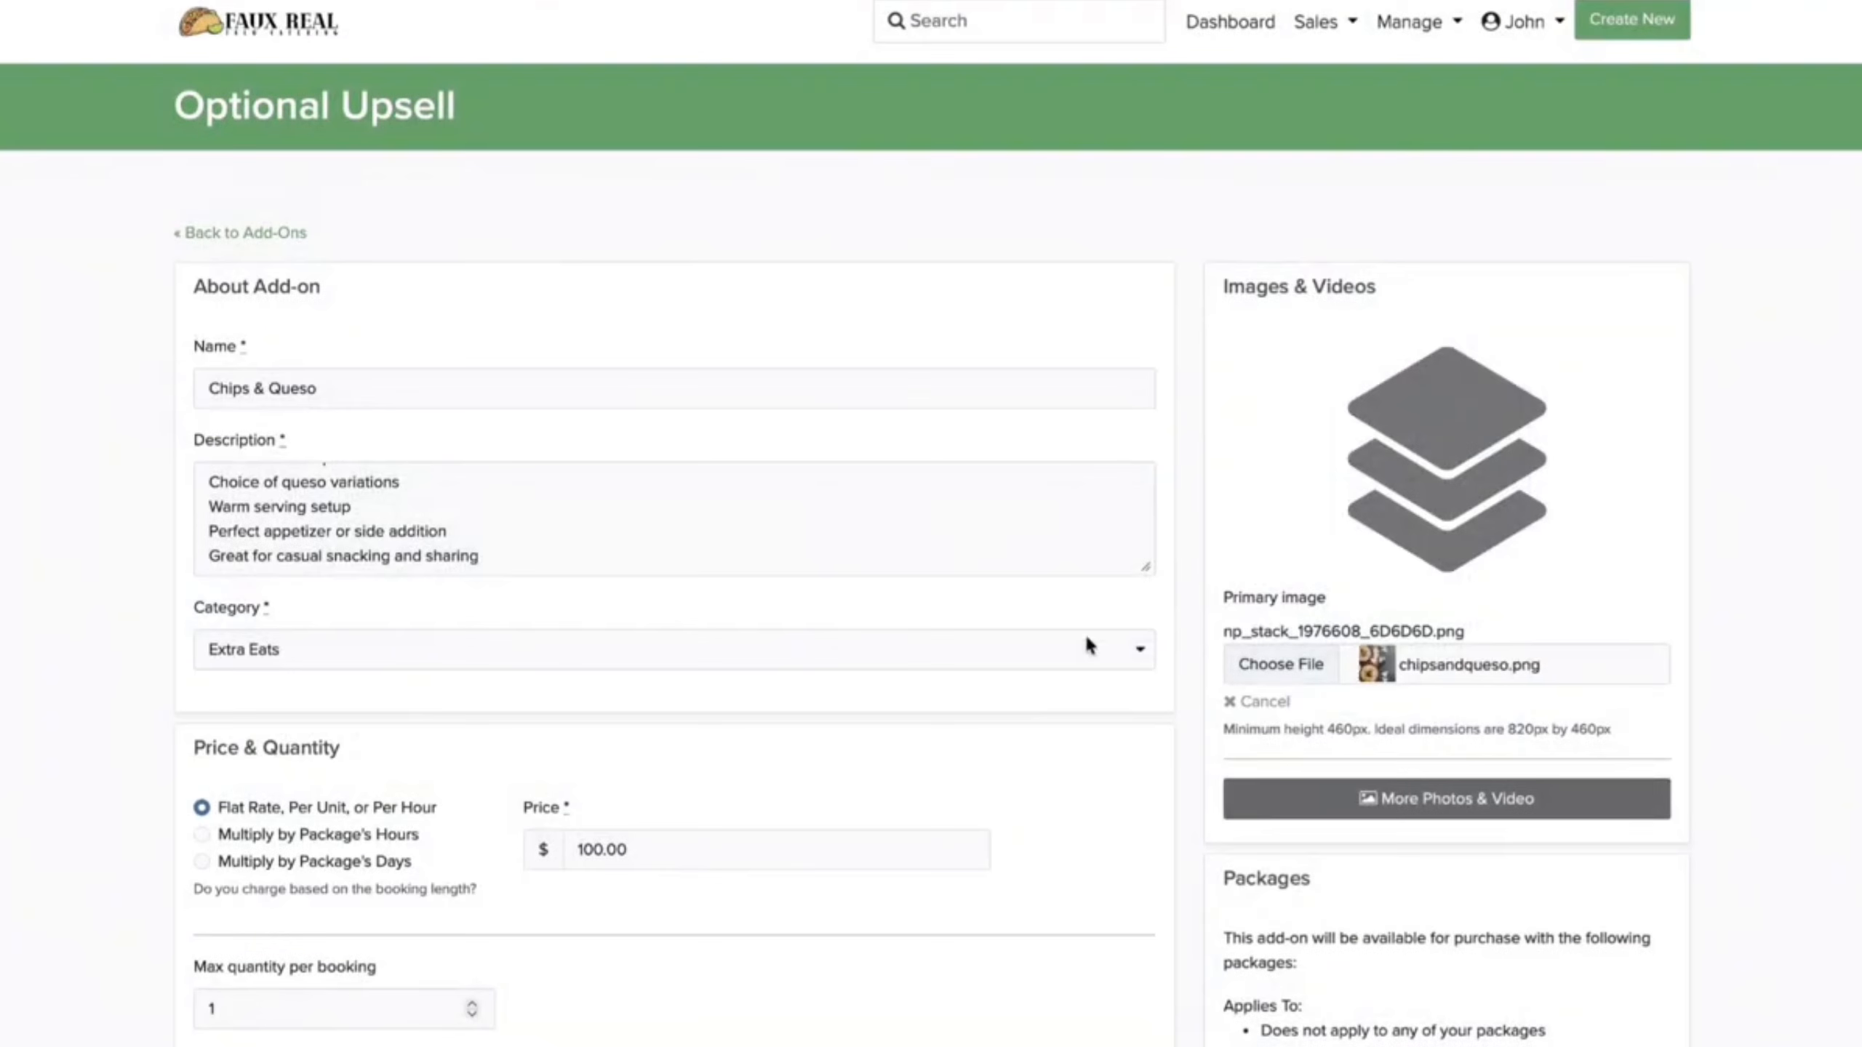
pyautogui.scroll(-4, 1251, 814)
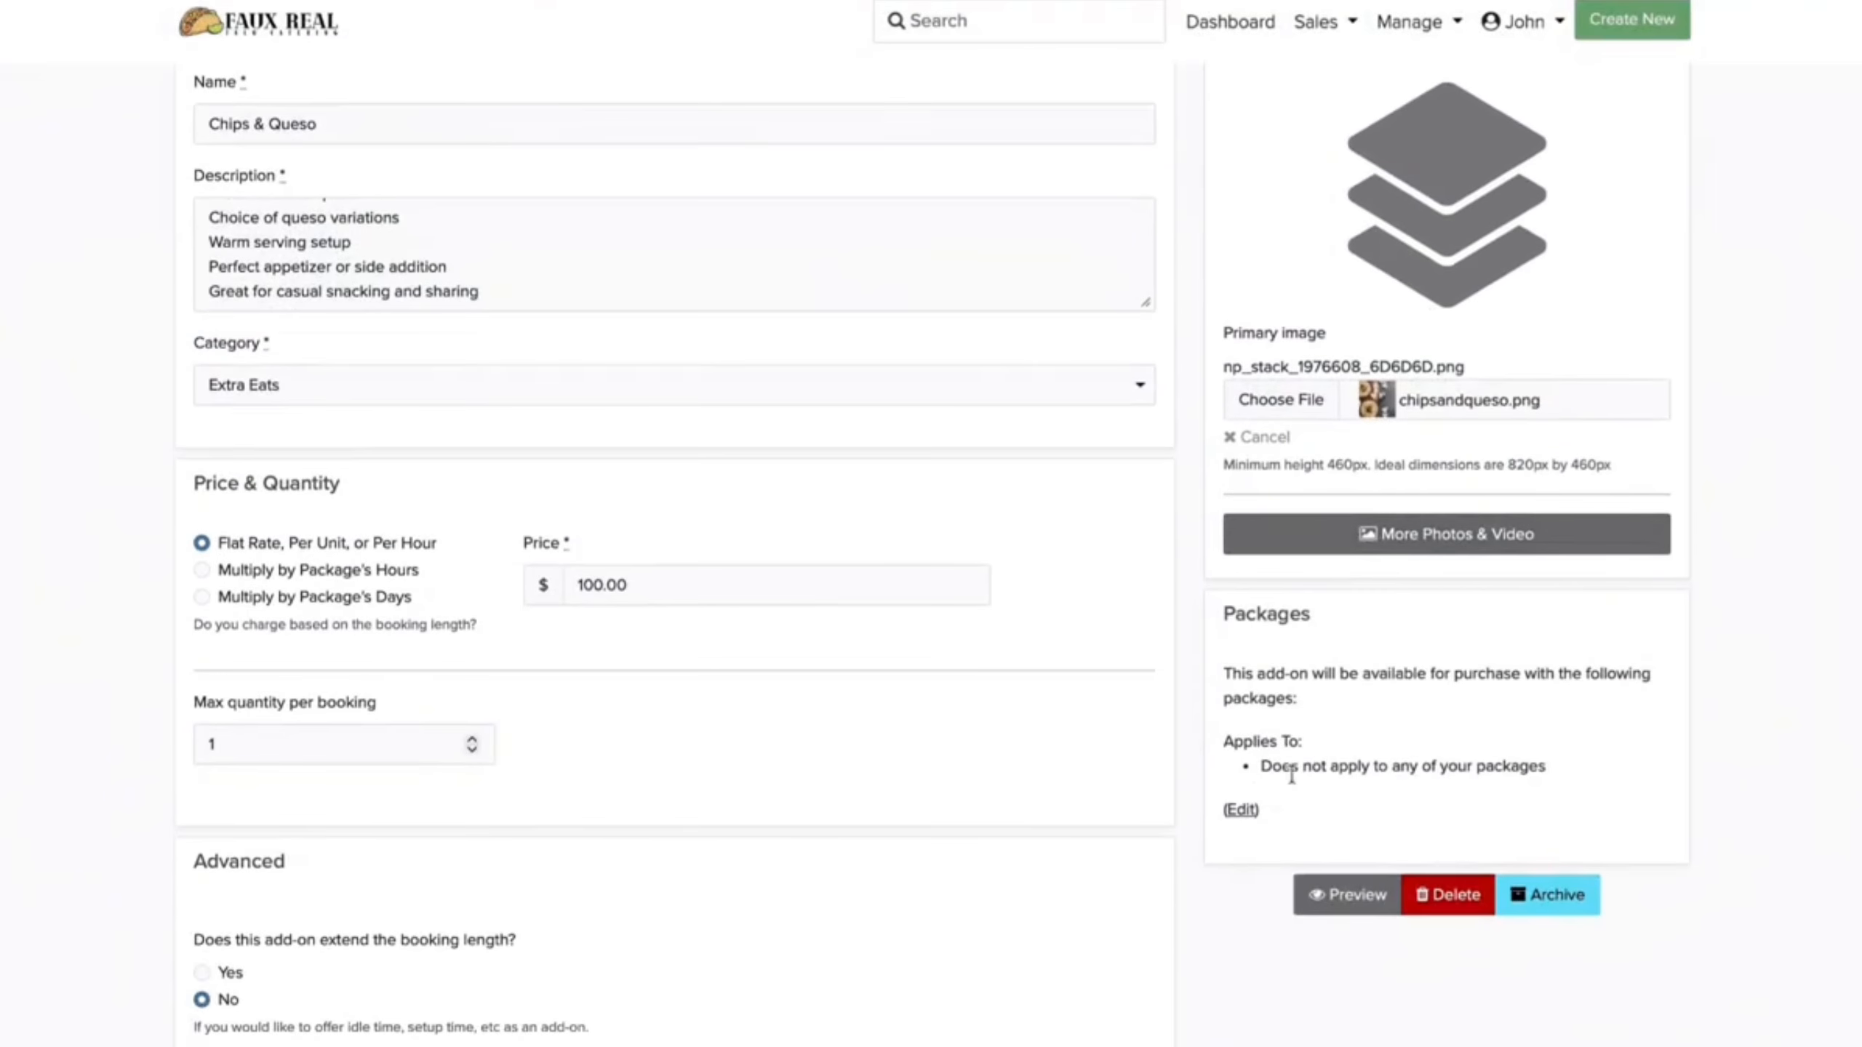
# Step: Offer Chips & Queso with all packages and save the add-on
pyautogui.click(1246, 815)
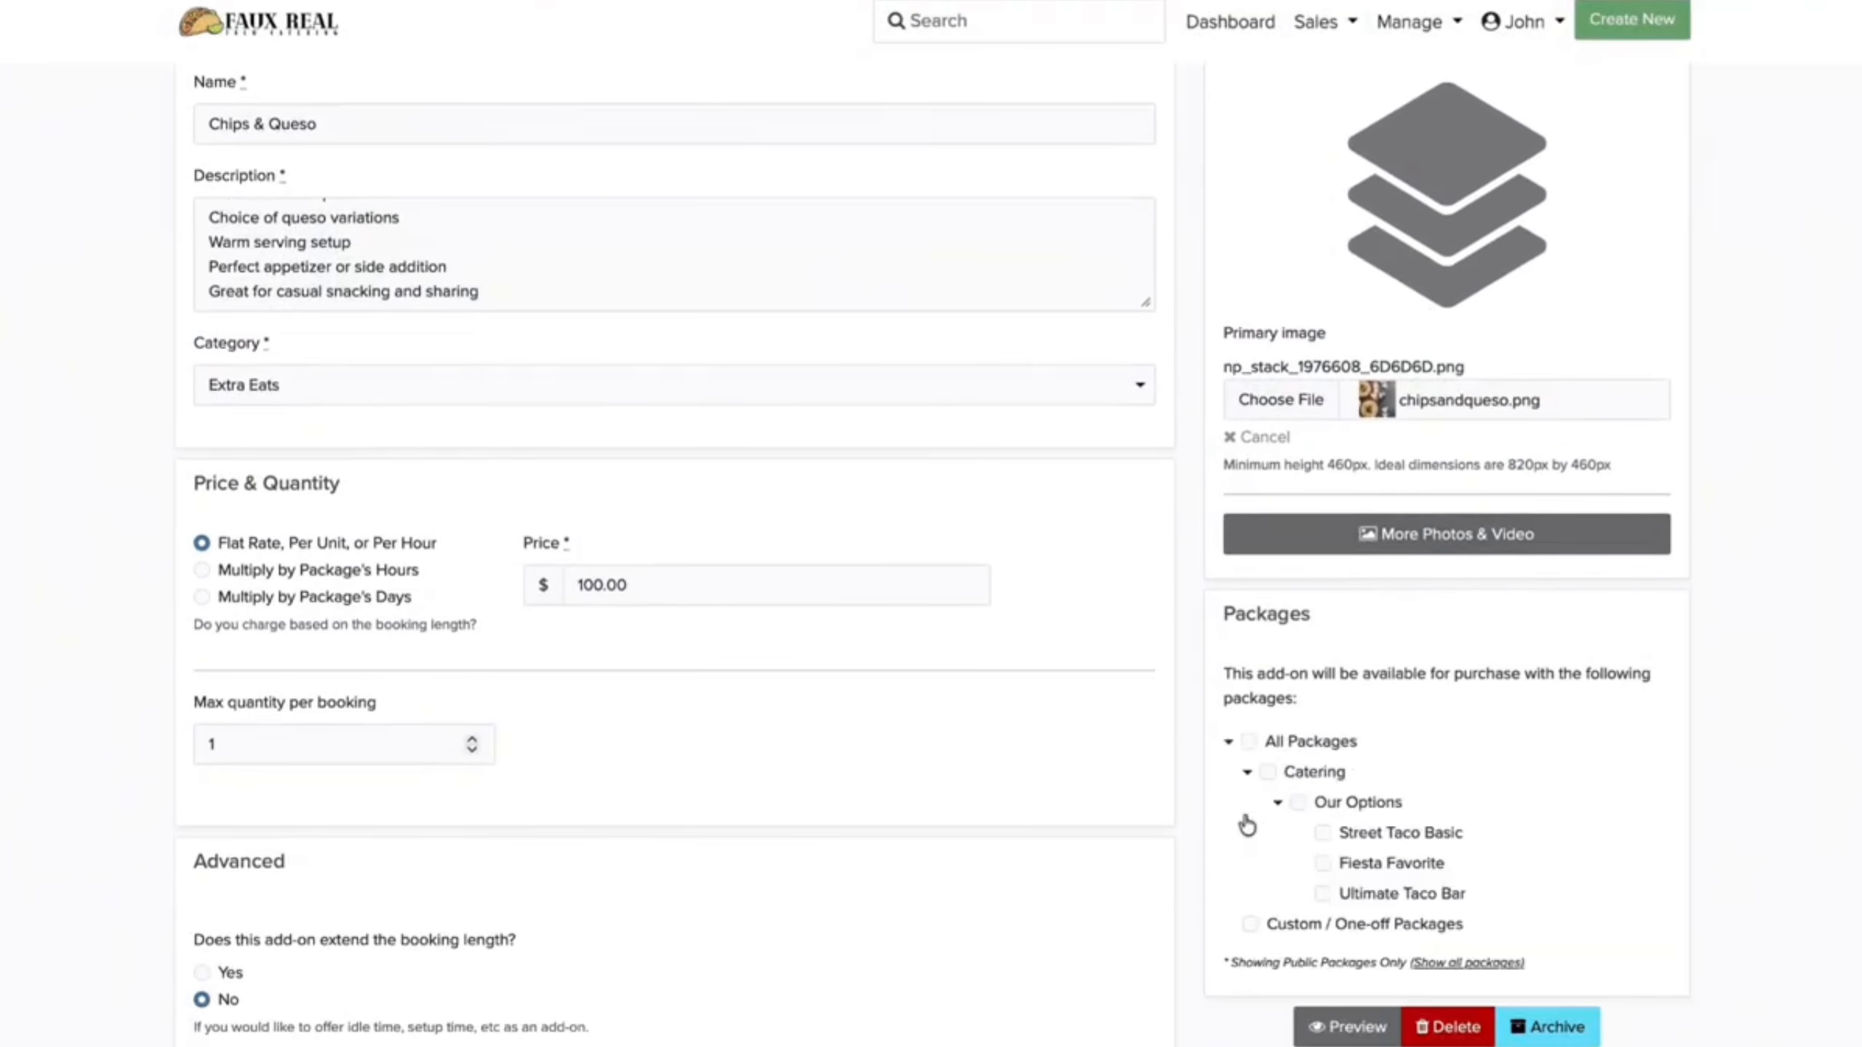
pyautogui.click(1249, 742)
pyautogui.scroll(-6, 1065, 907)
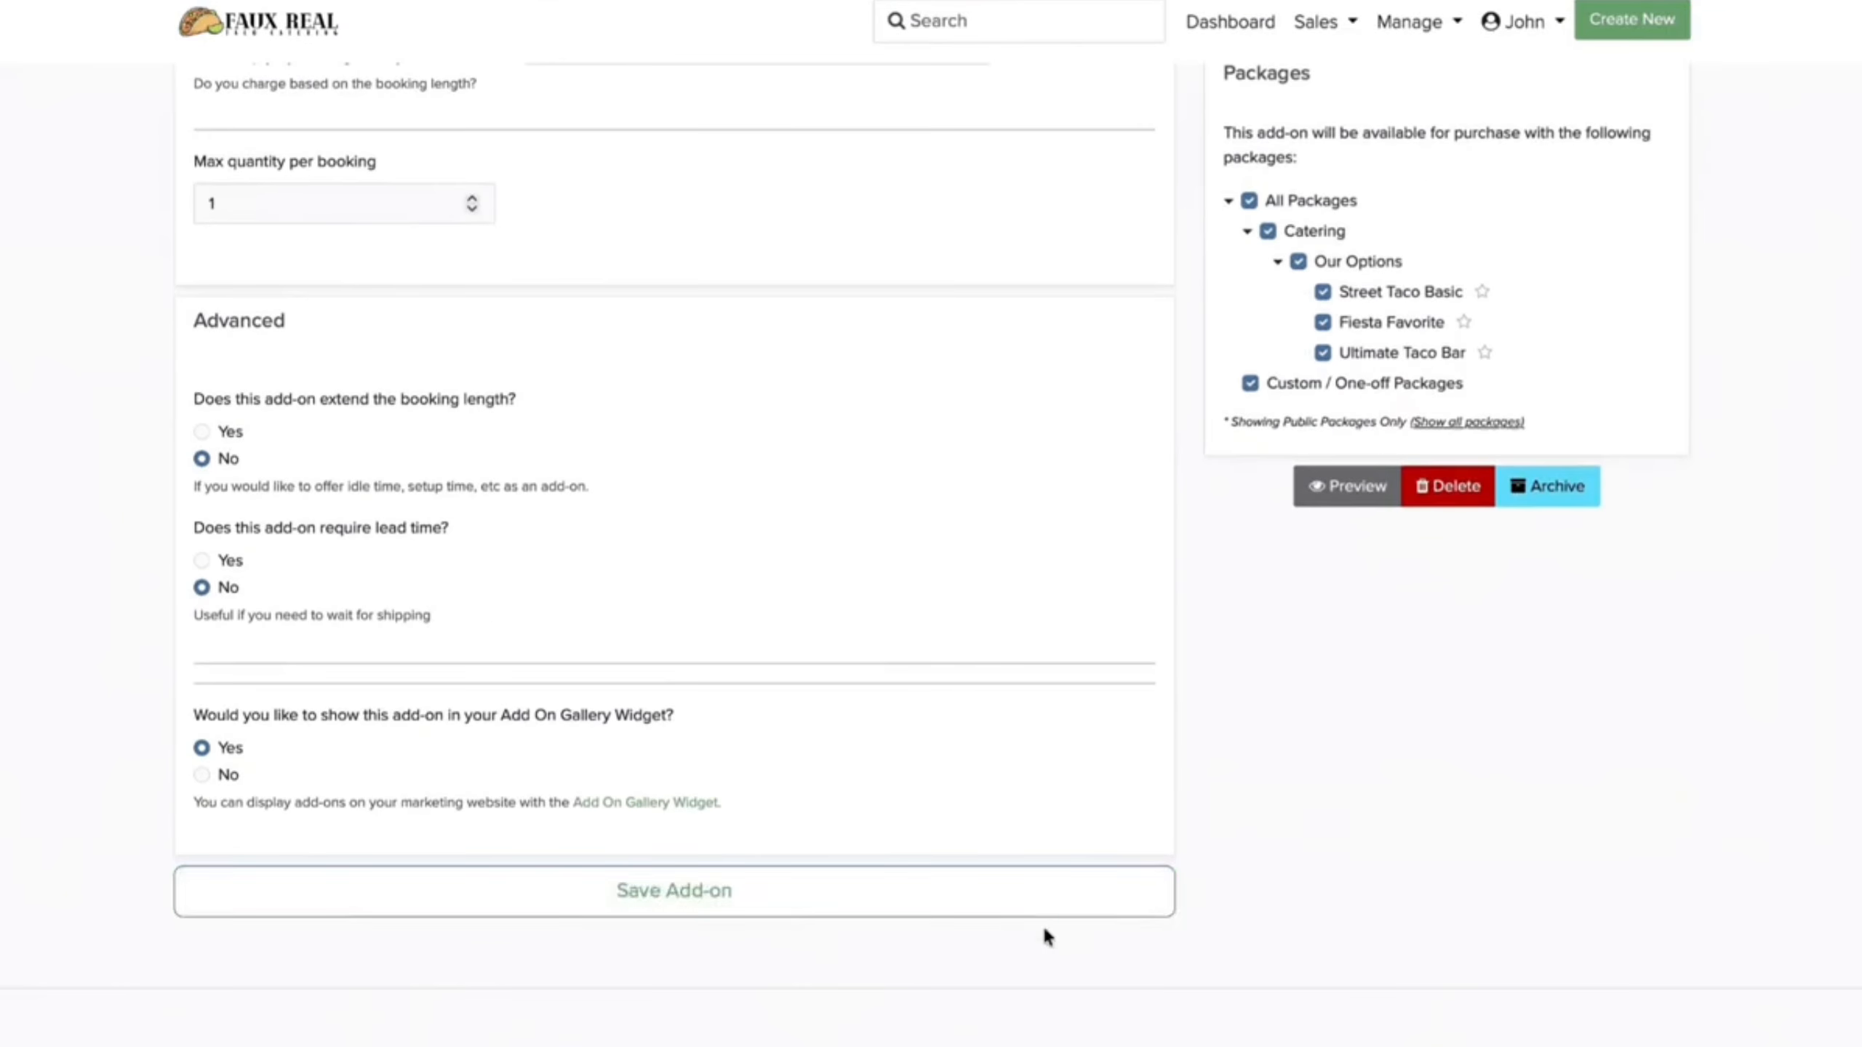
pyautogui.click(733, 910)
# Step: Create a new add-on named Chips & Salsa and paste its description
pyautogui.click(1061, 727)
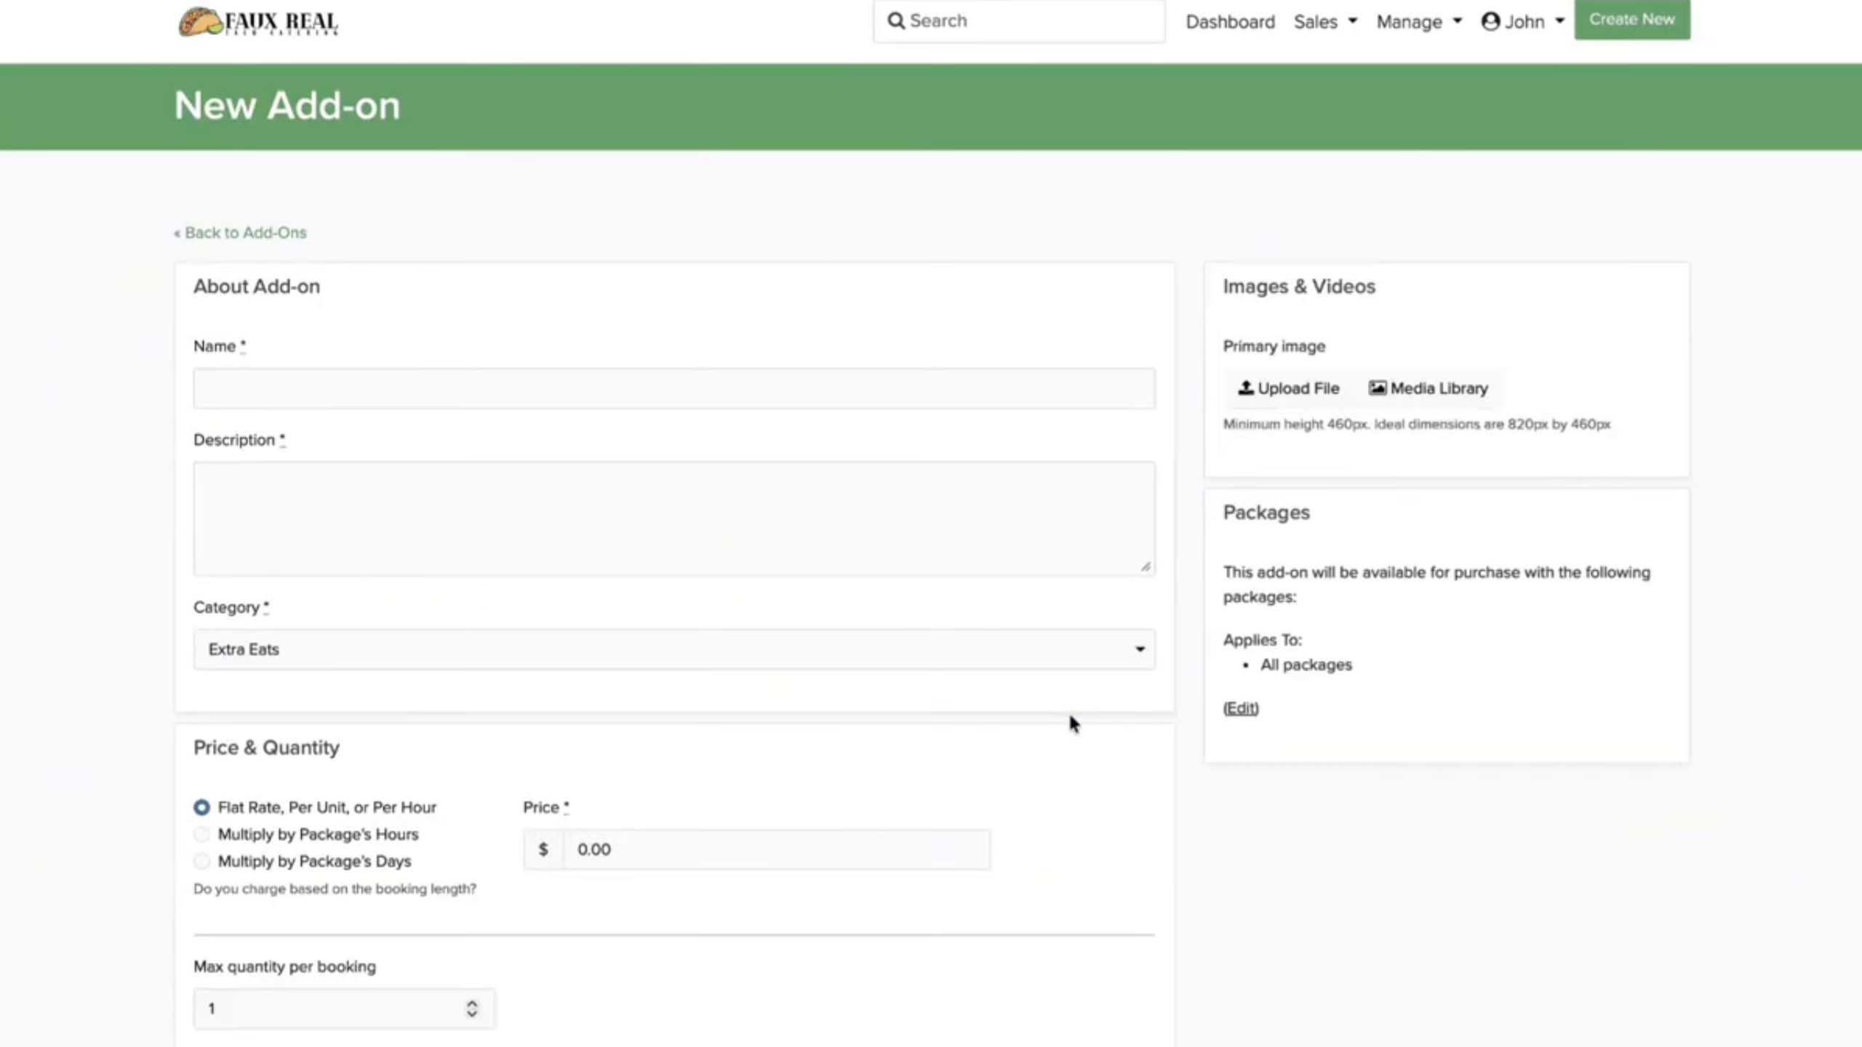
pyautogui.click(615, 389)
pyautogui.write('Chips ')
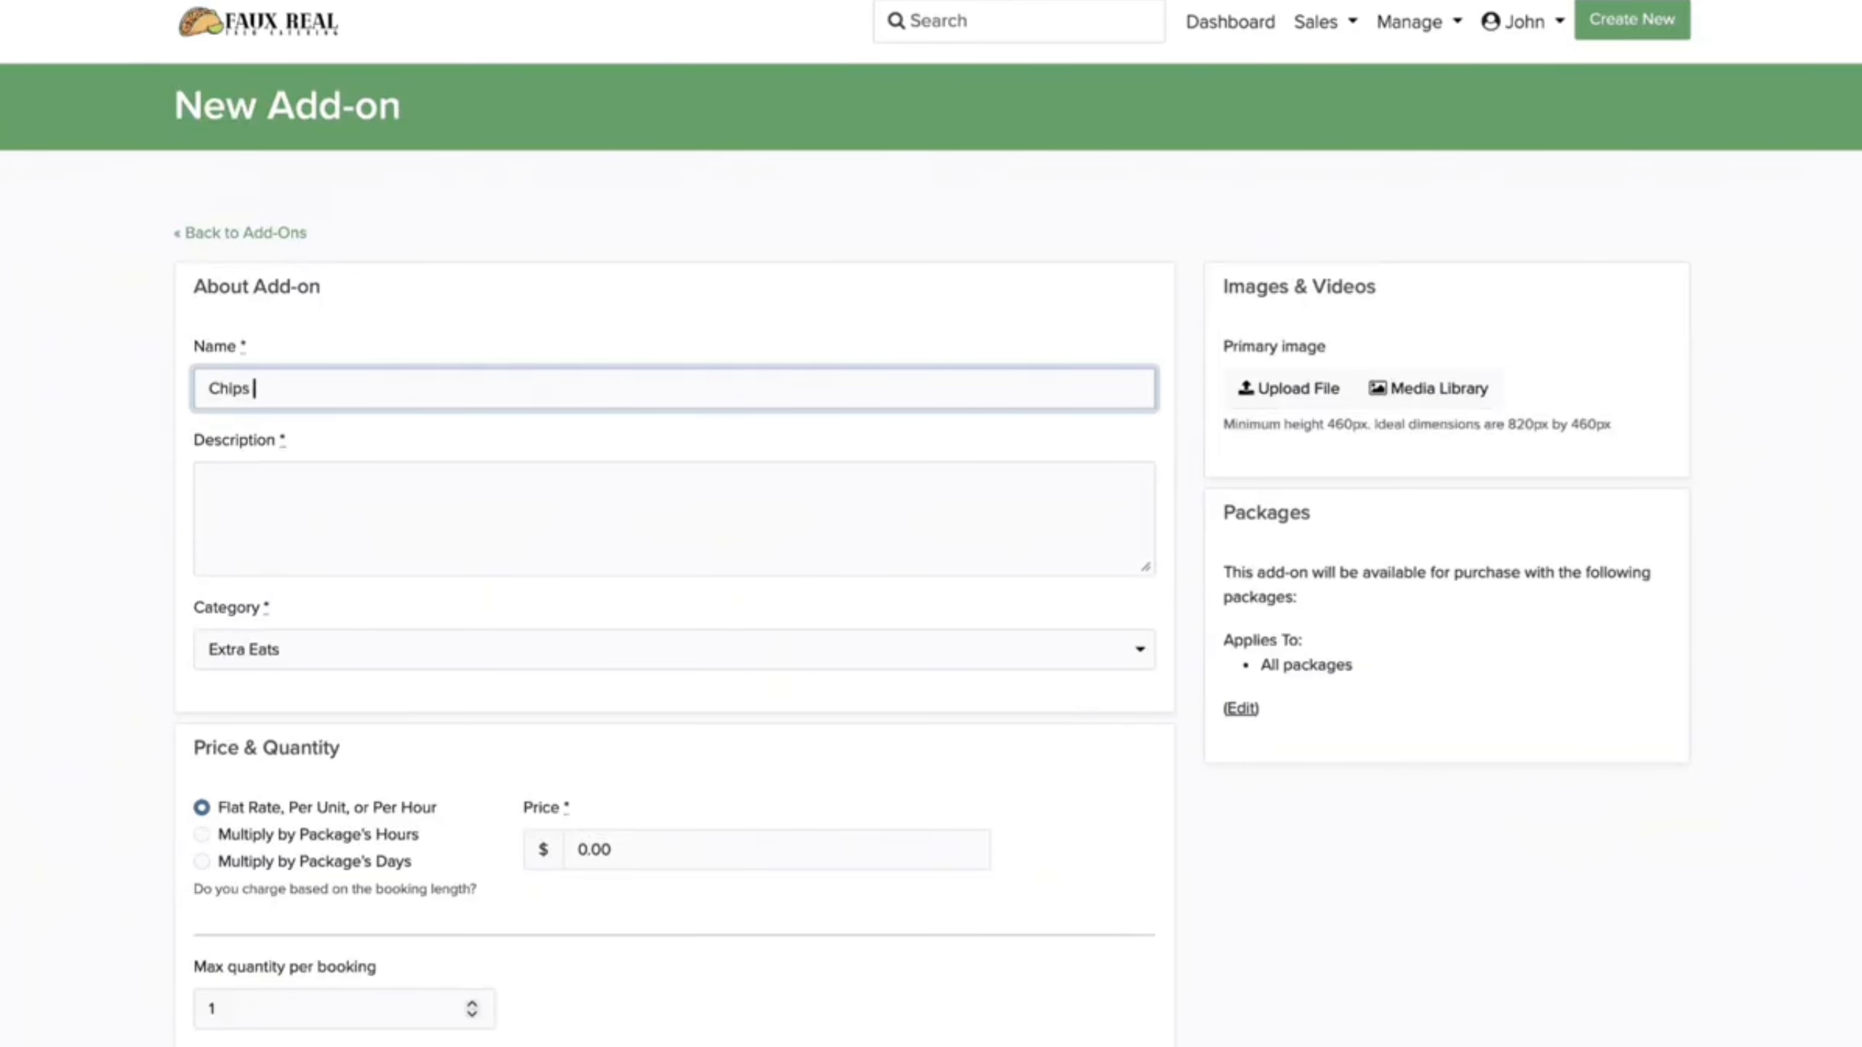
pyautogui.write('& Salsa')
pyautogui.press('Tab')
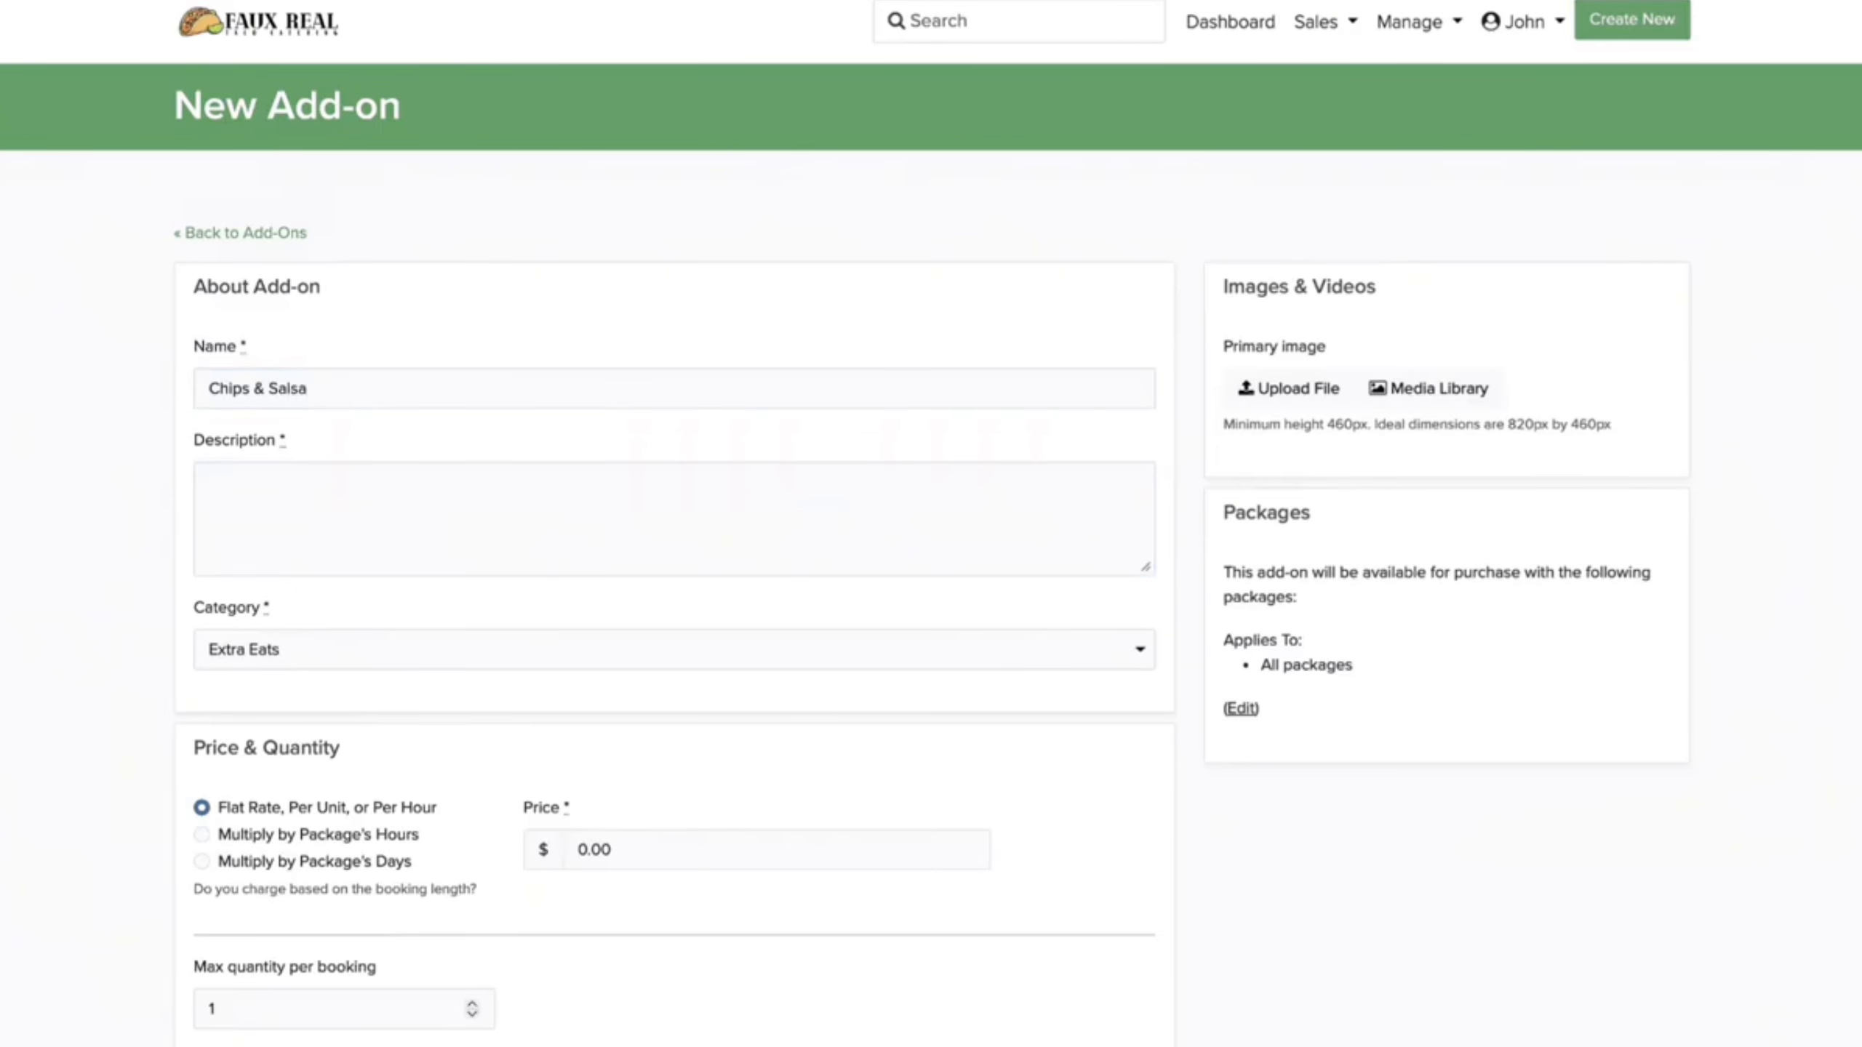
pyautogui.click(382, 485)
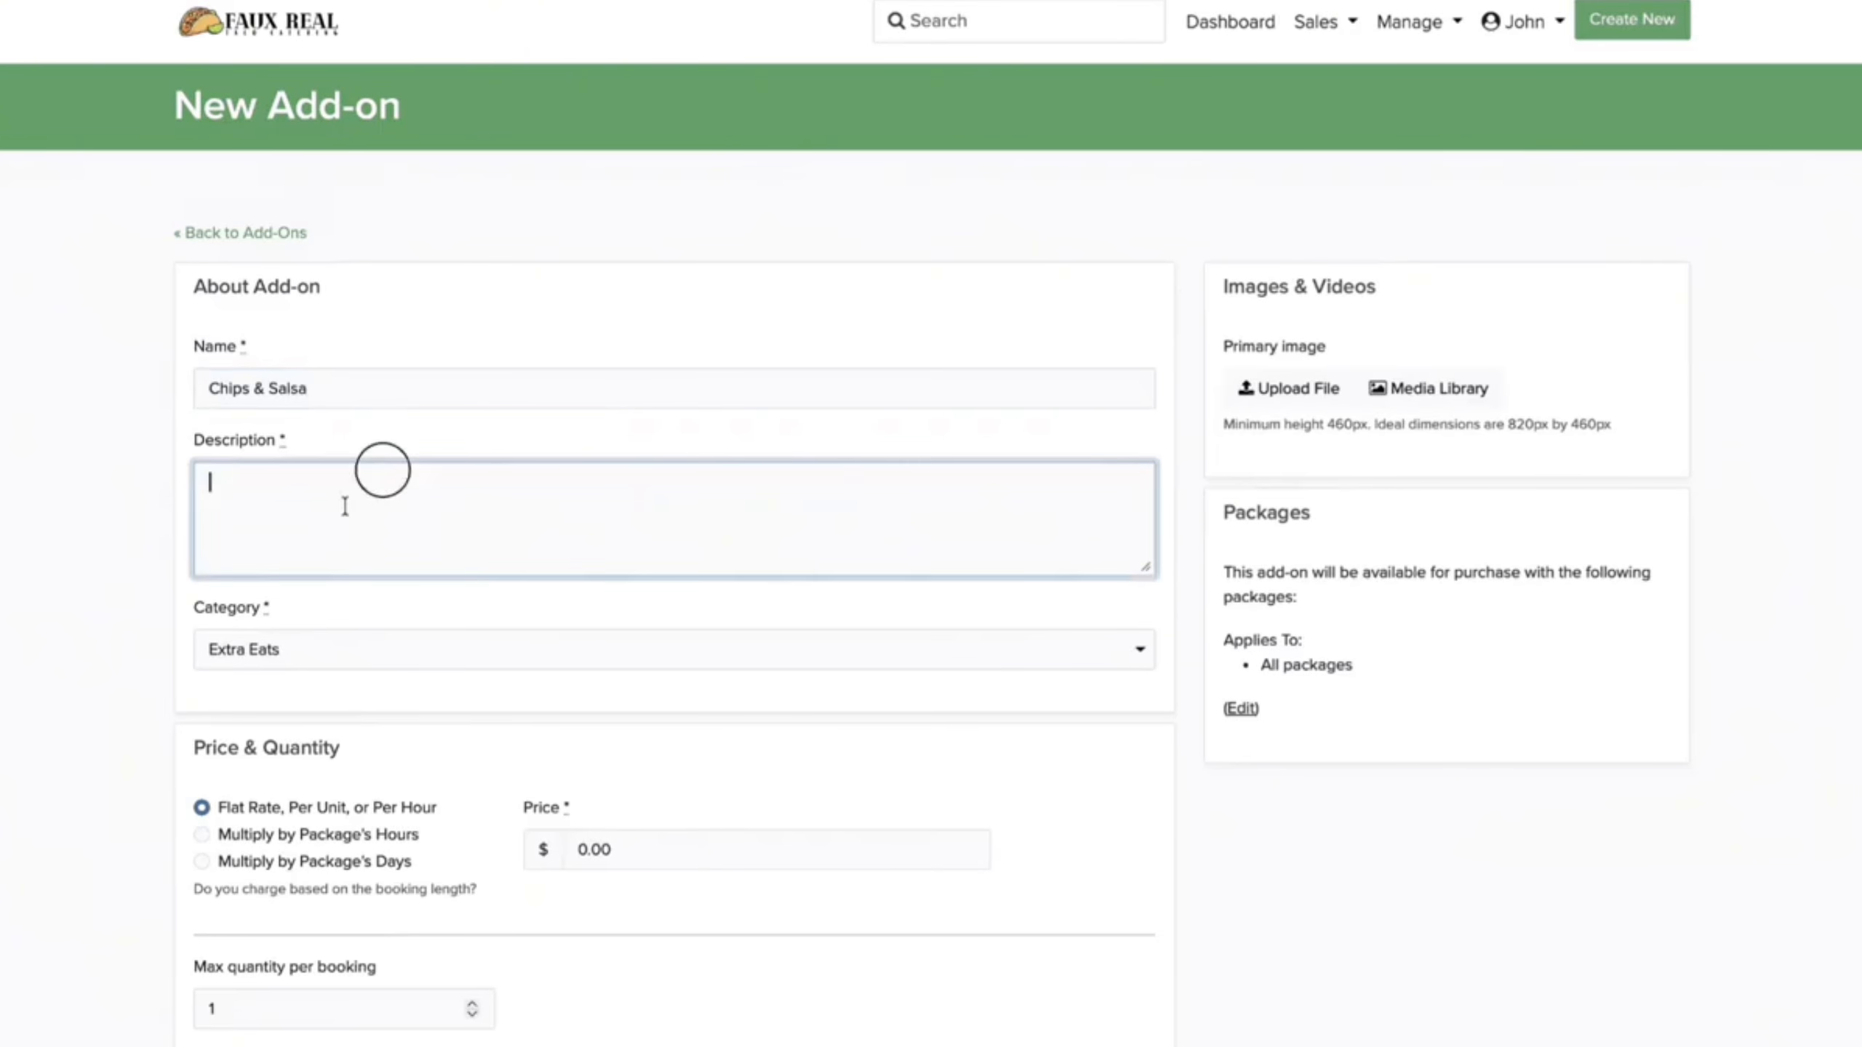
pyautogui.press('super+v')
# Step: Upload chipsandsalsa.png, price it at 100.00, save, and return to the add-ons list
pyautogui.click(1295, 373)
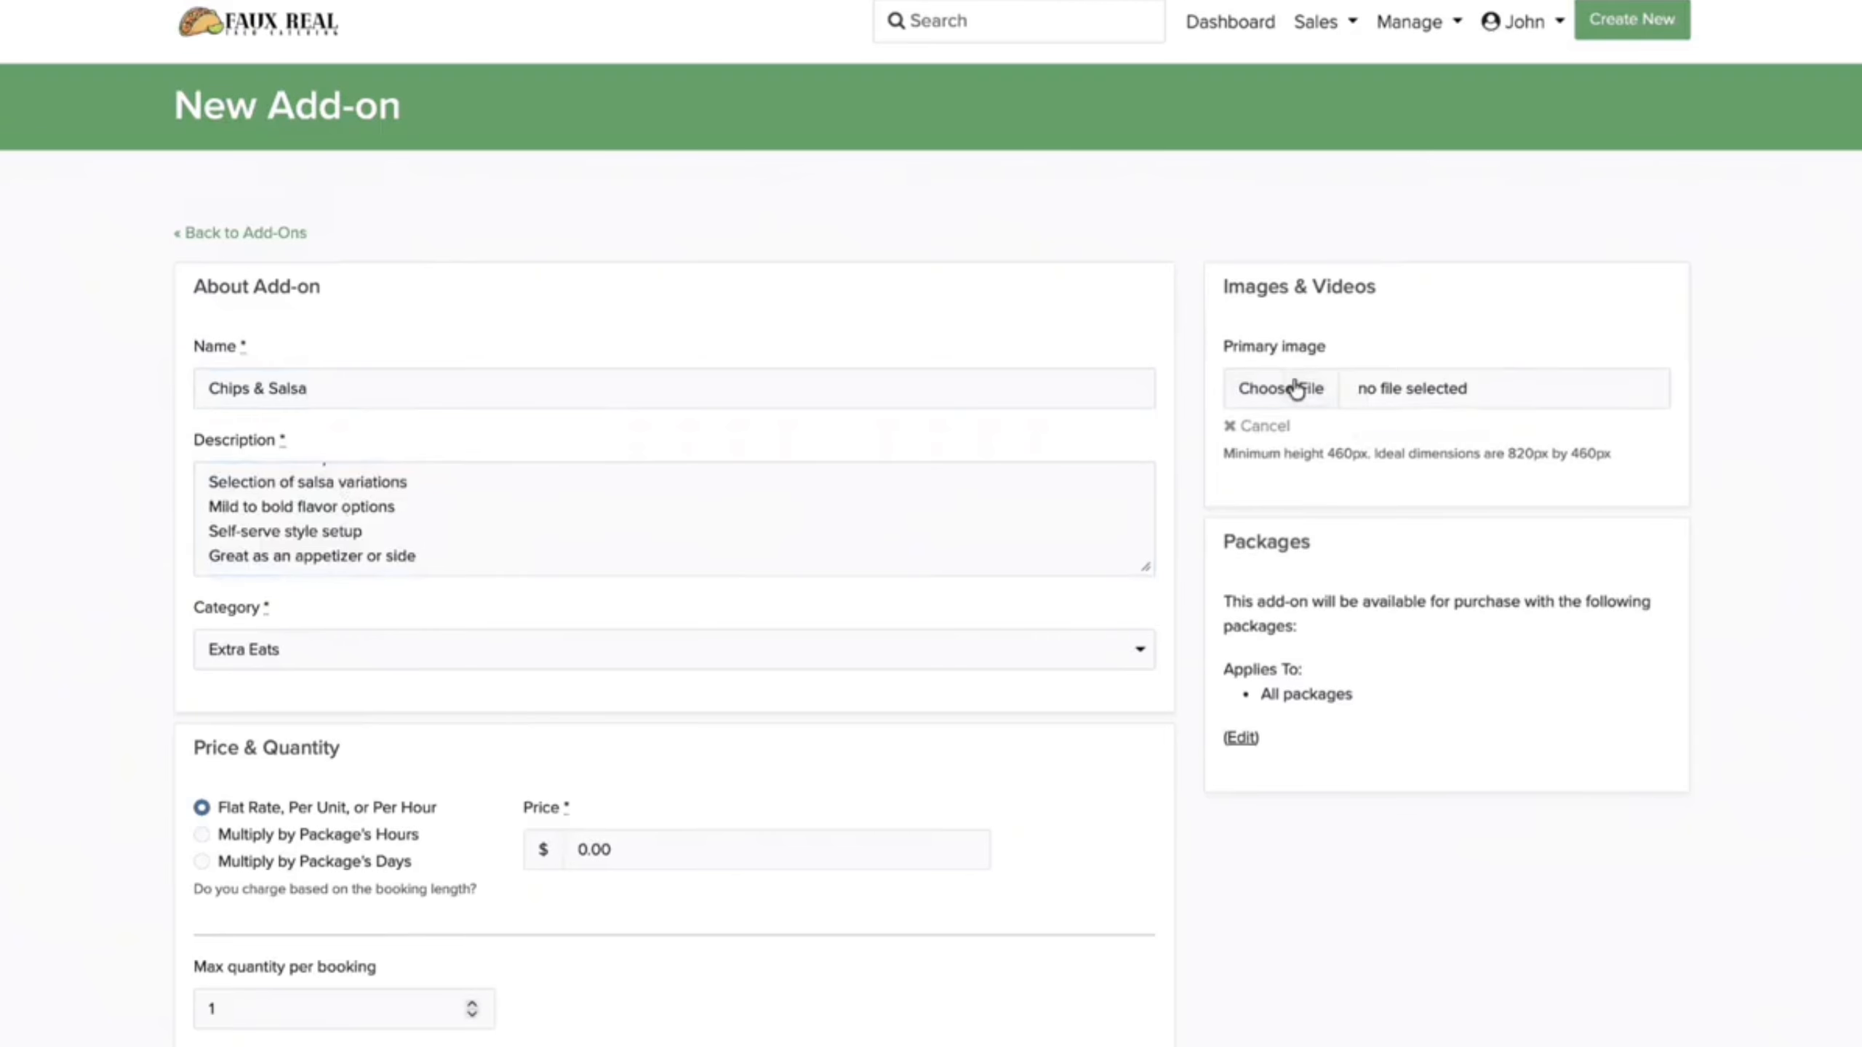
pyautogui.click(1389, 388)
pyautogui.doubleClick(856, 638)
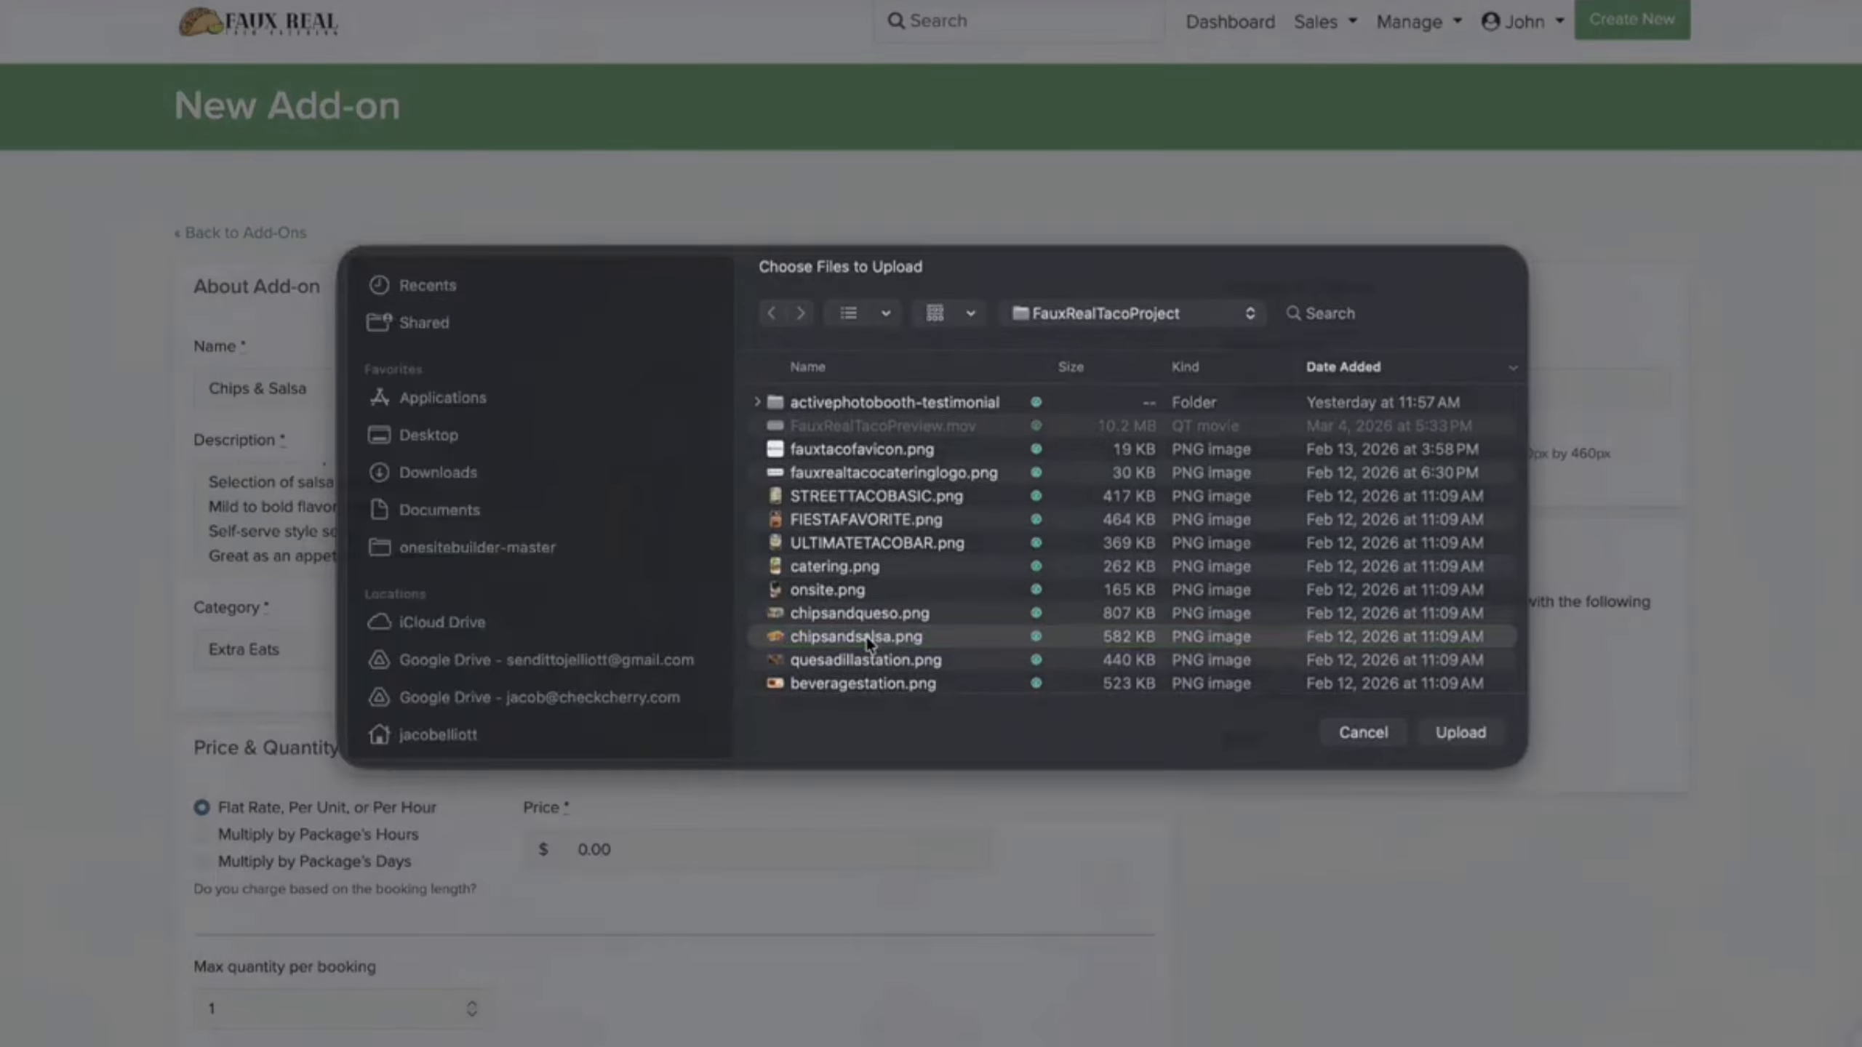
pyautogui.scroll(-3, 595, 665)
pyautogui.click(621, 587)
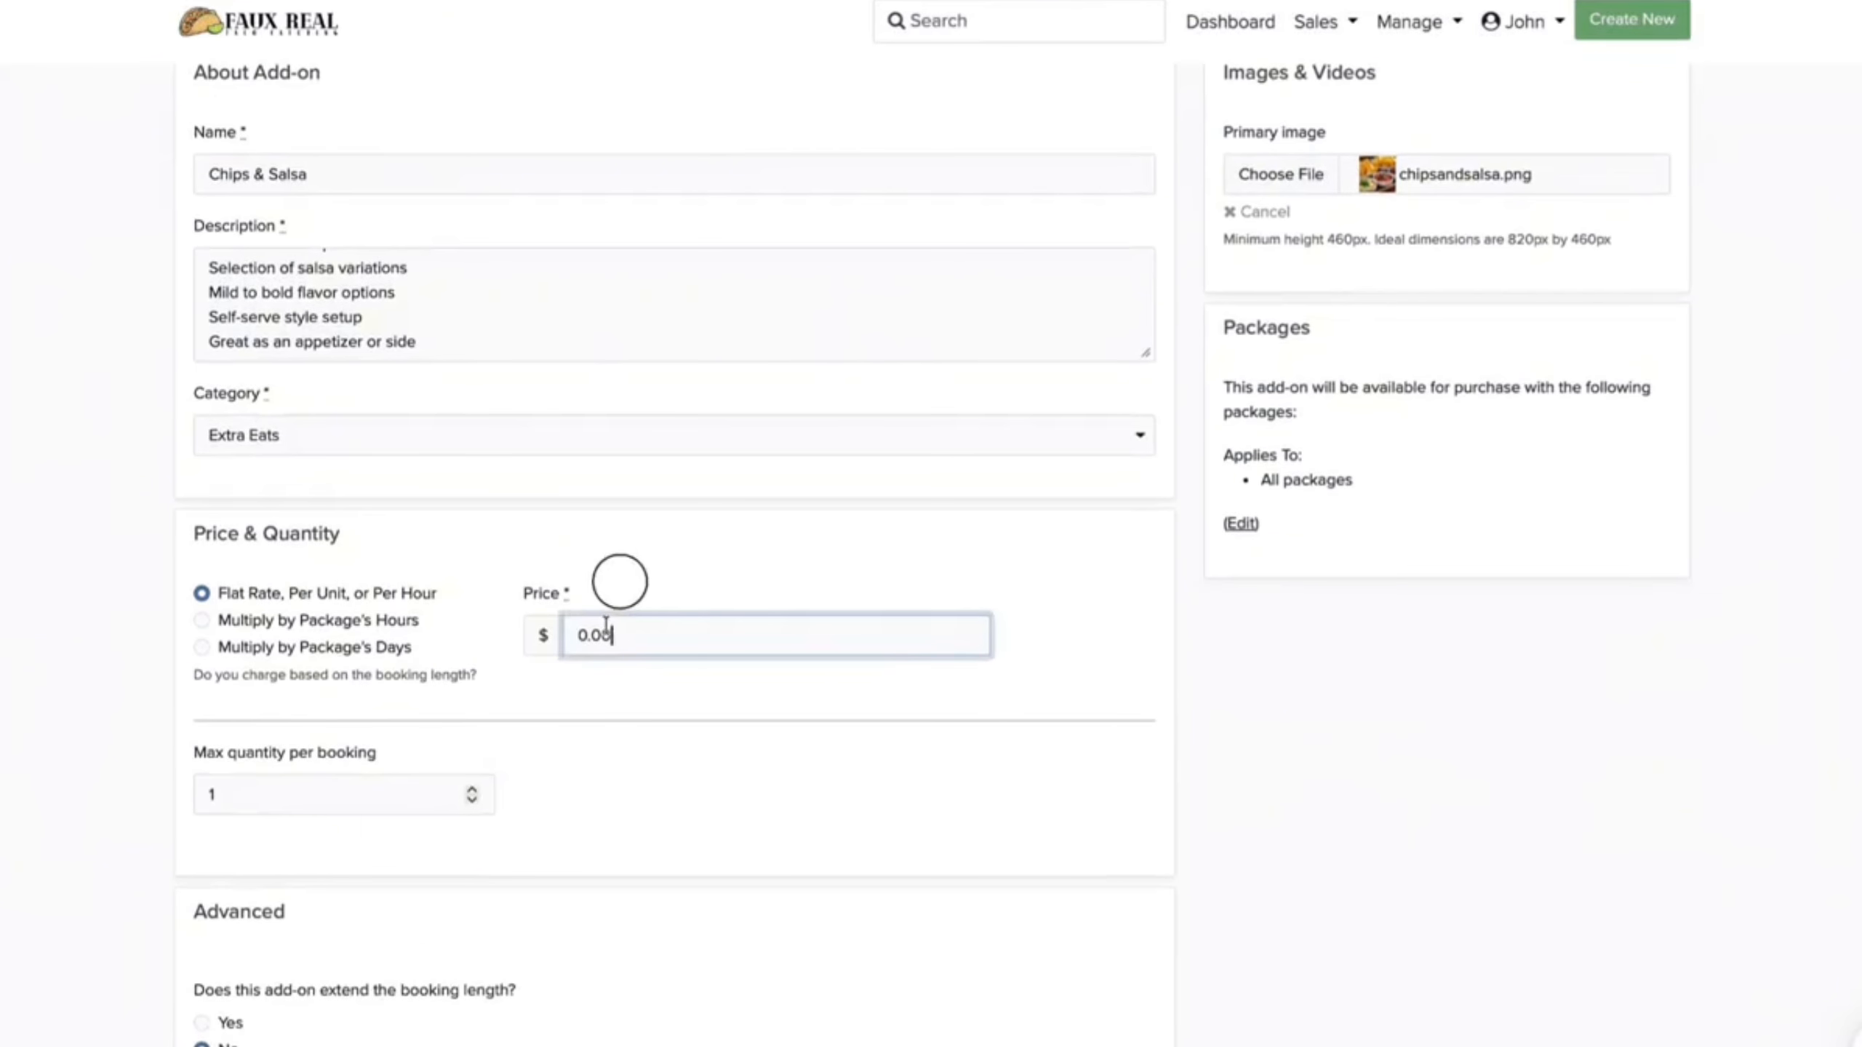
pyautogui.write('100.00')
pyautogui.scroll(-7, 574, 790)
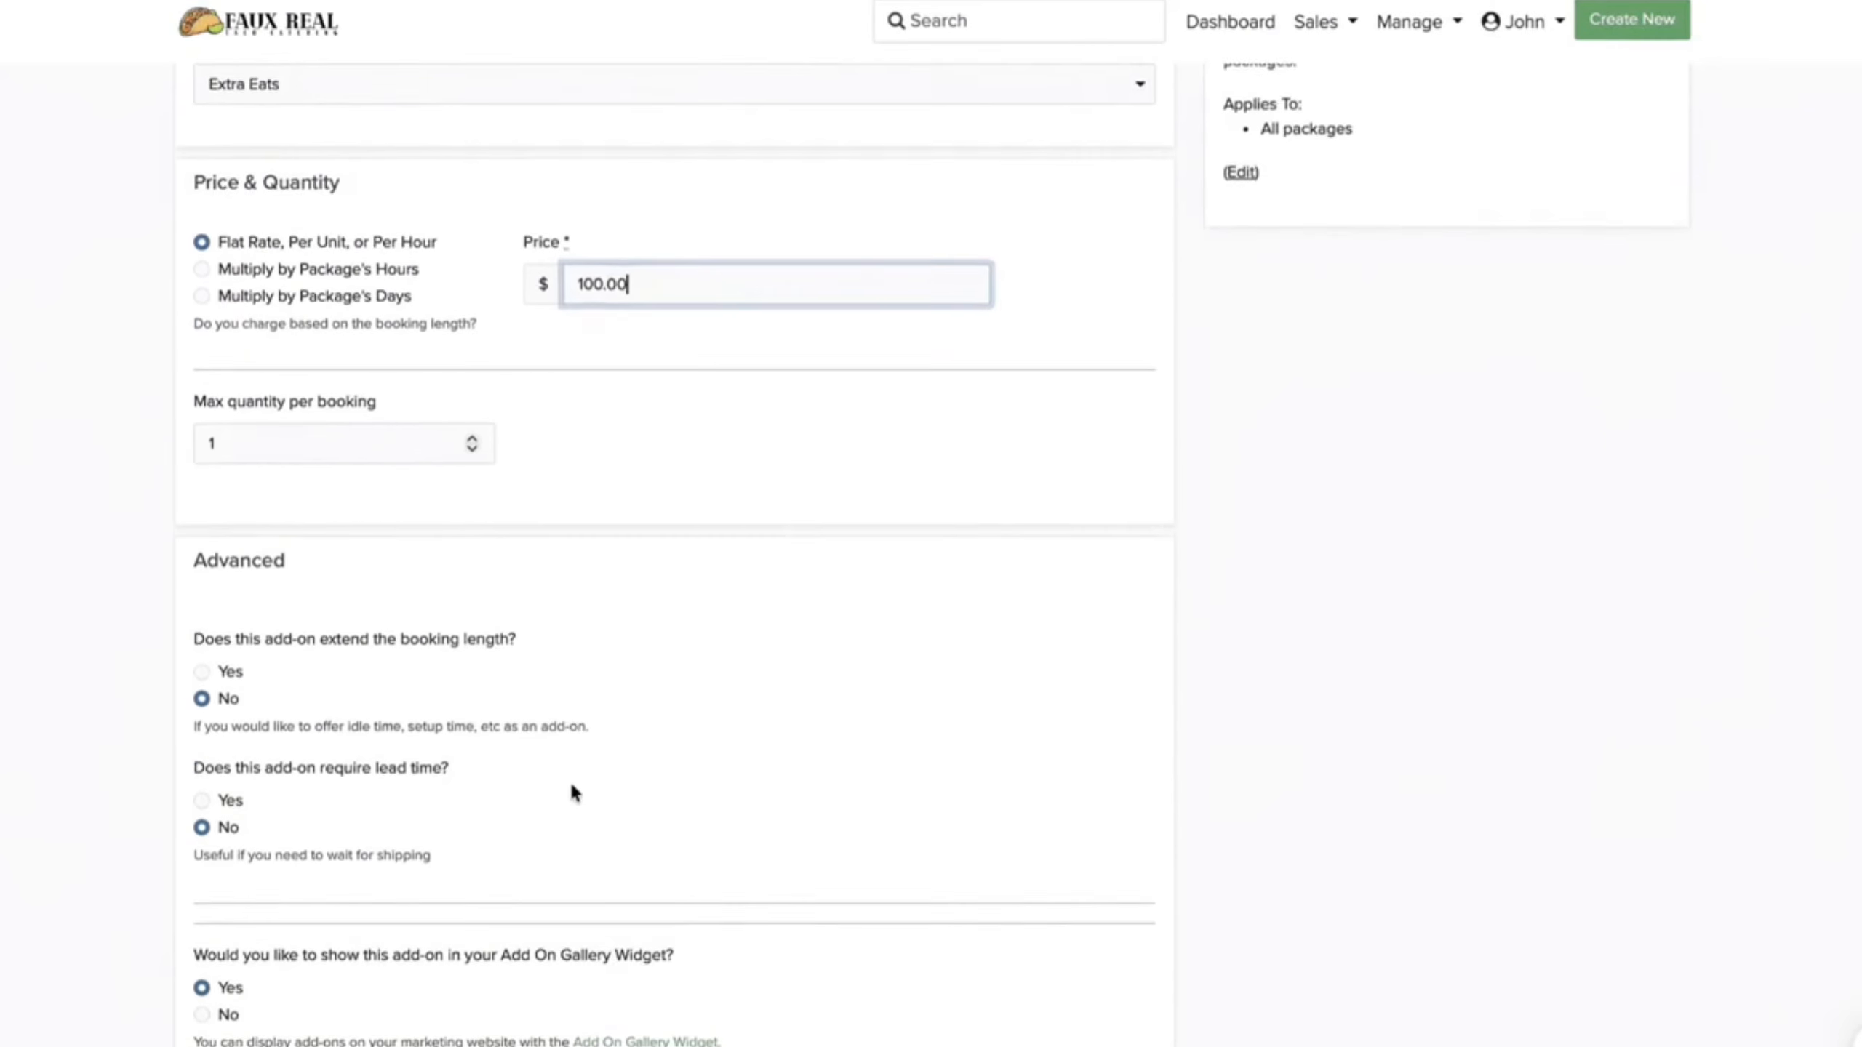
pyautogui.scroll(7, 766, 739)
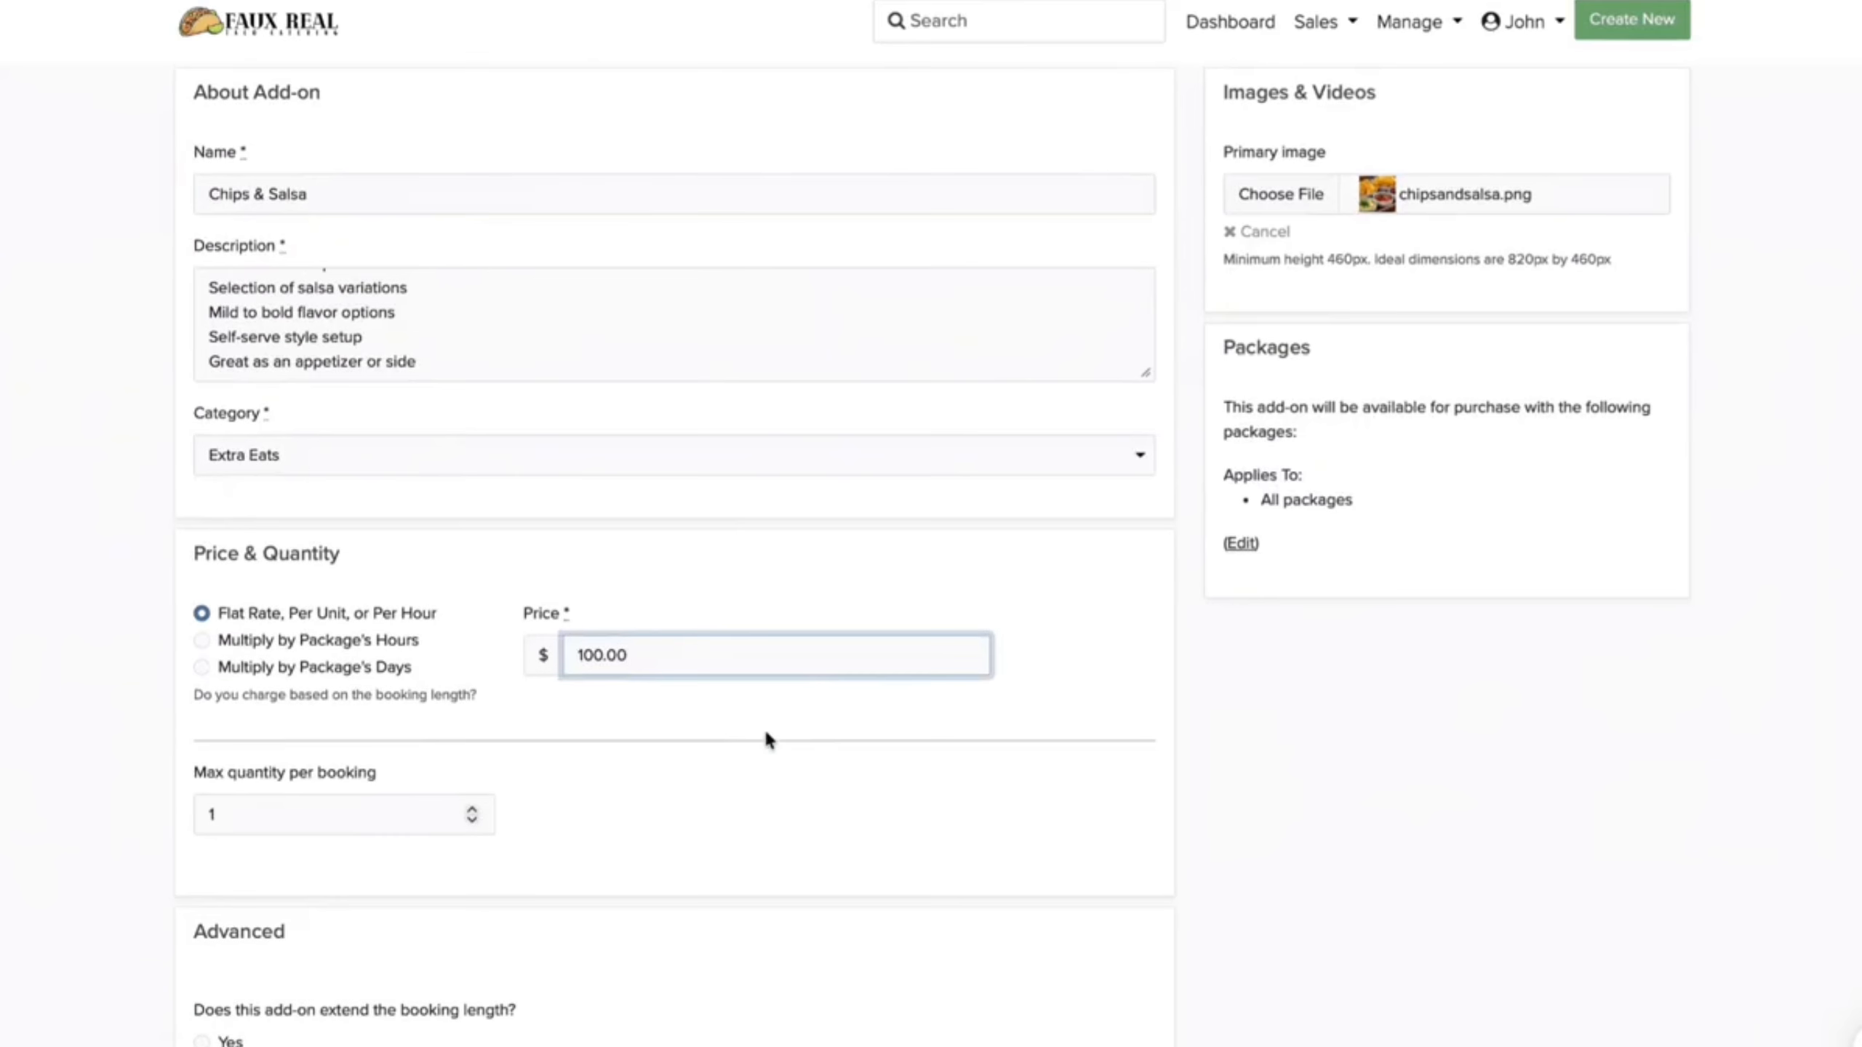
pyautogui.click(1245, 546)
pyautogui.scroll(-7, 963, 825)
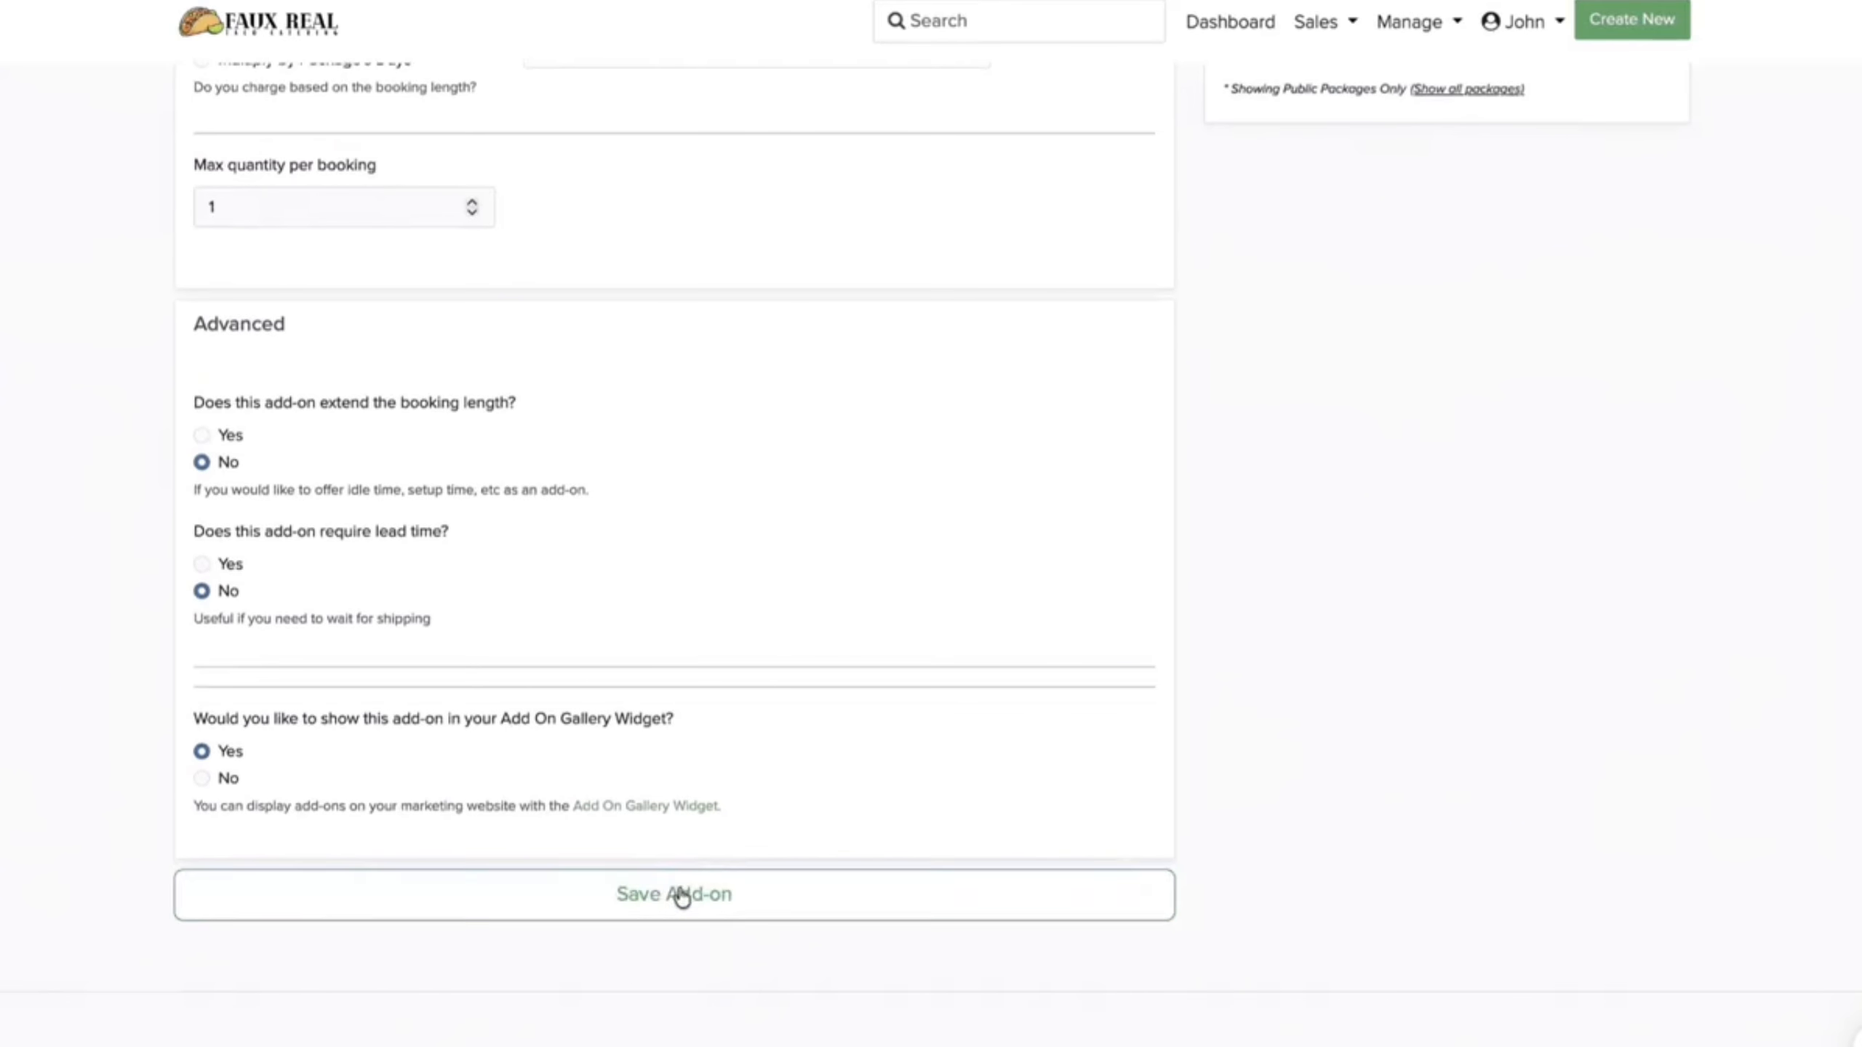
pyautogui.click(678, 896)
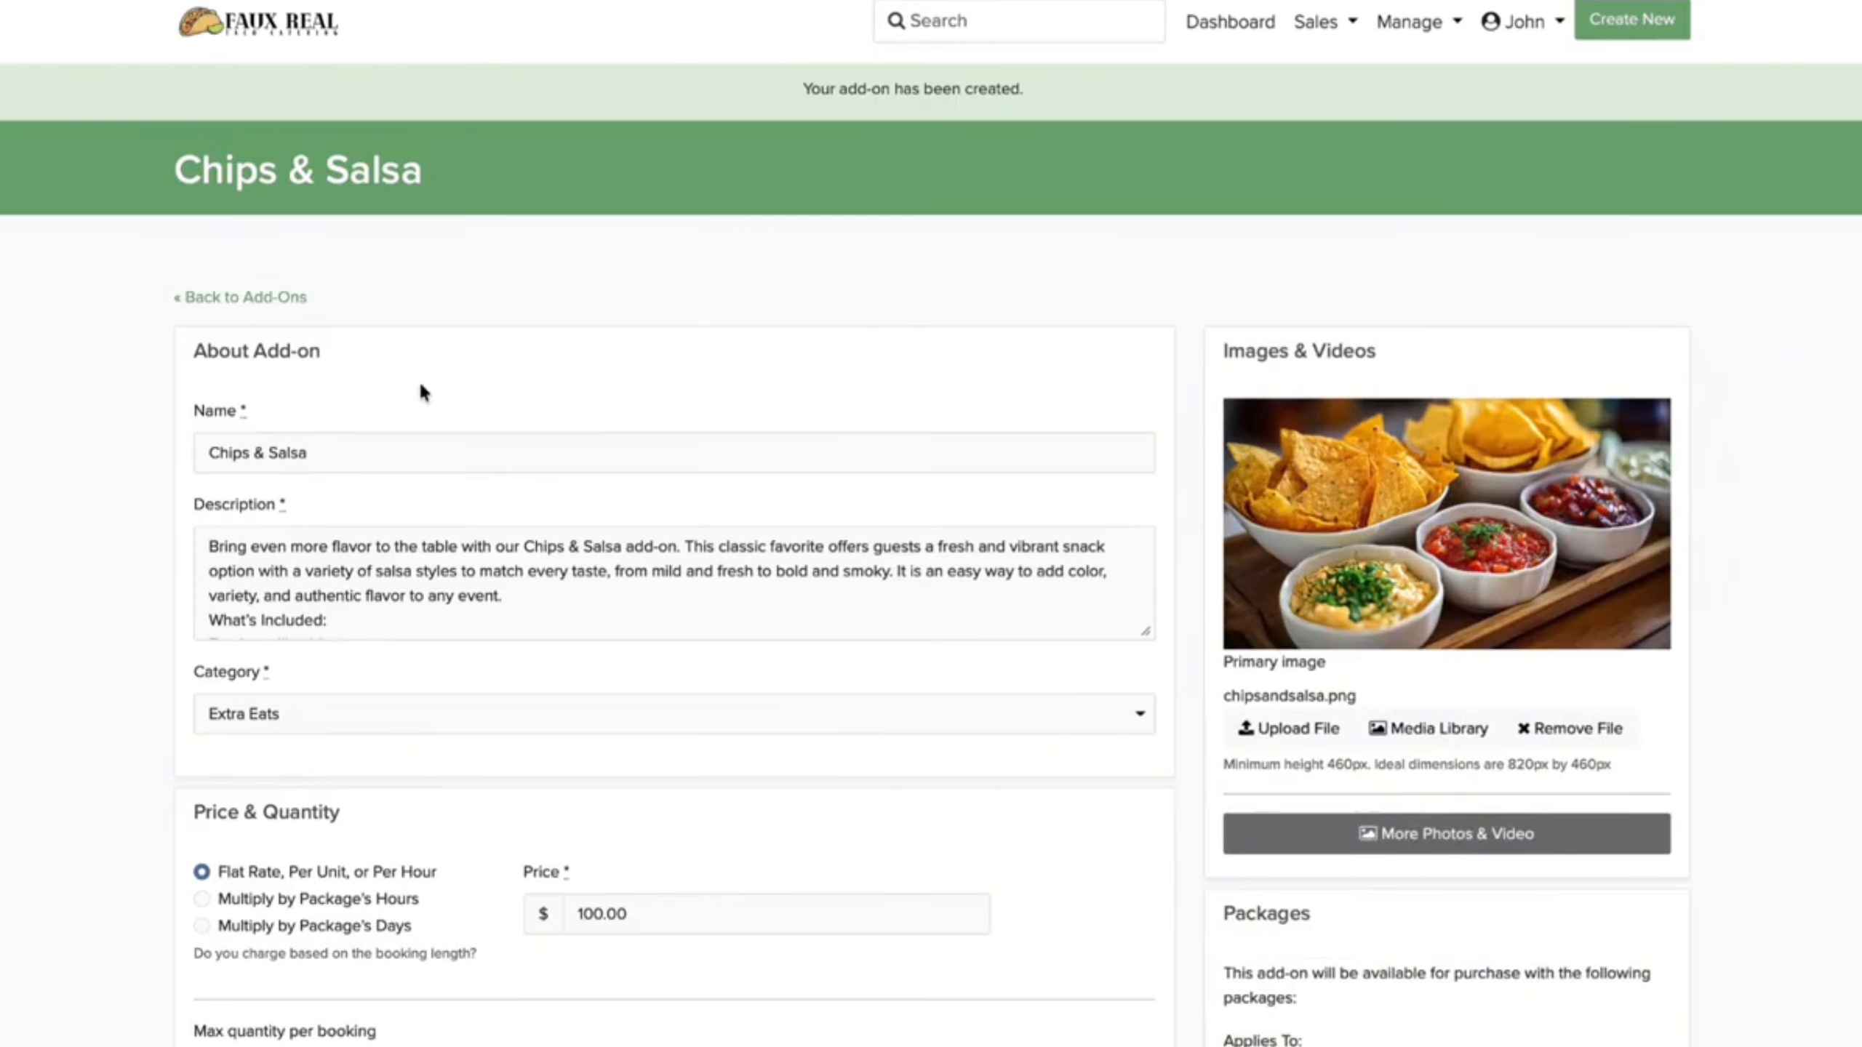
pyautogui.click(229, 301)
# Step: Create a Quesadilla Bar add-on with its pasted description and quesadillastation.png as the image
pyautogui.click(1469, 597)
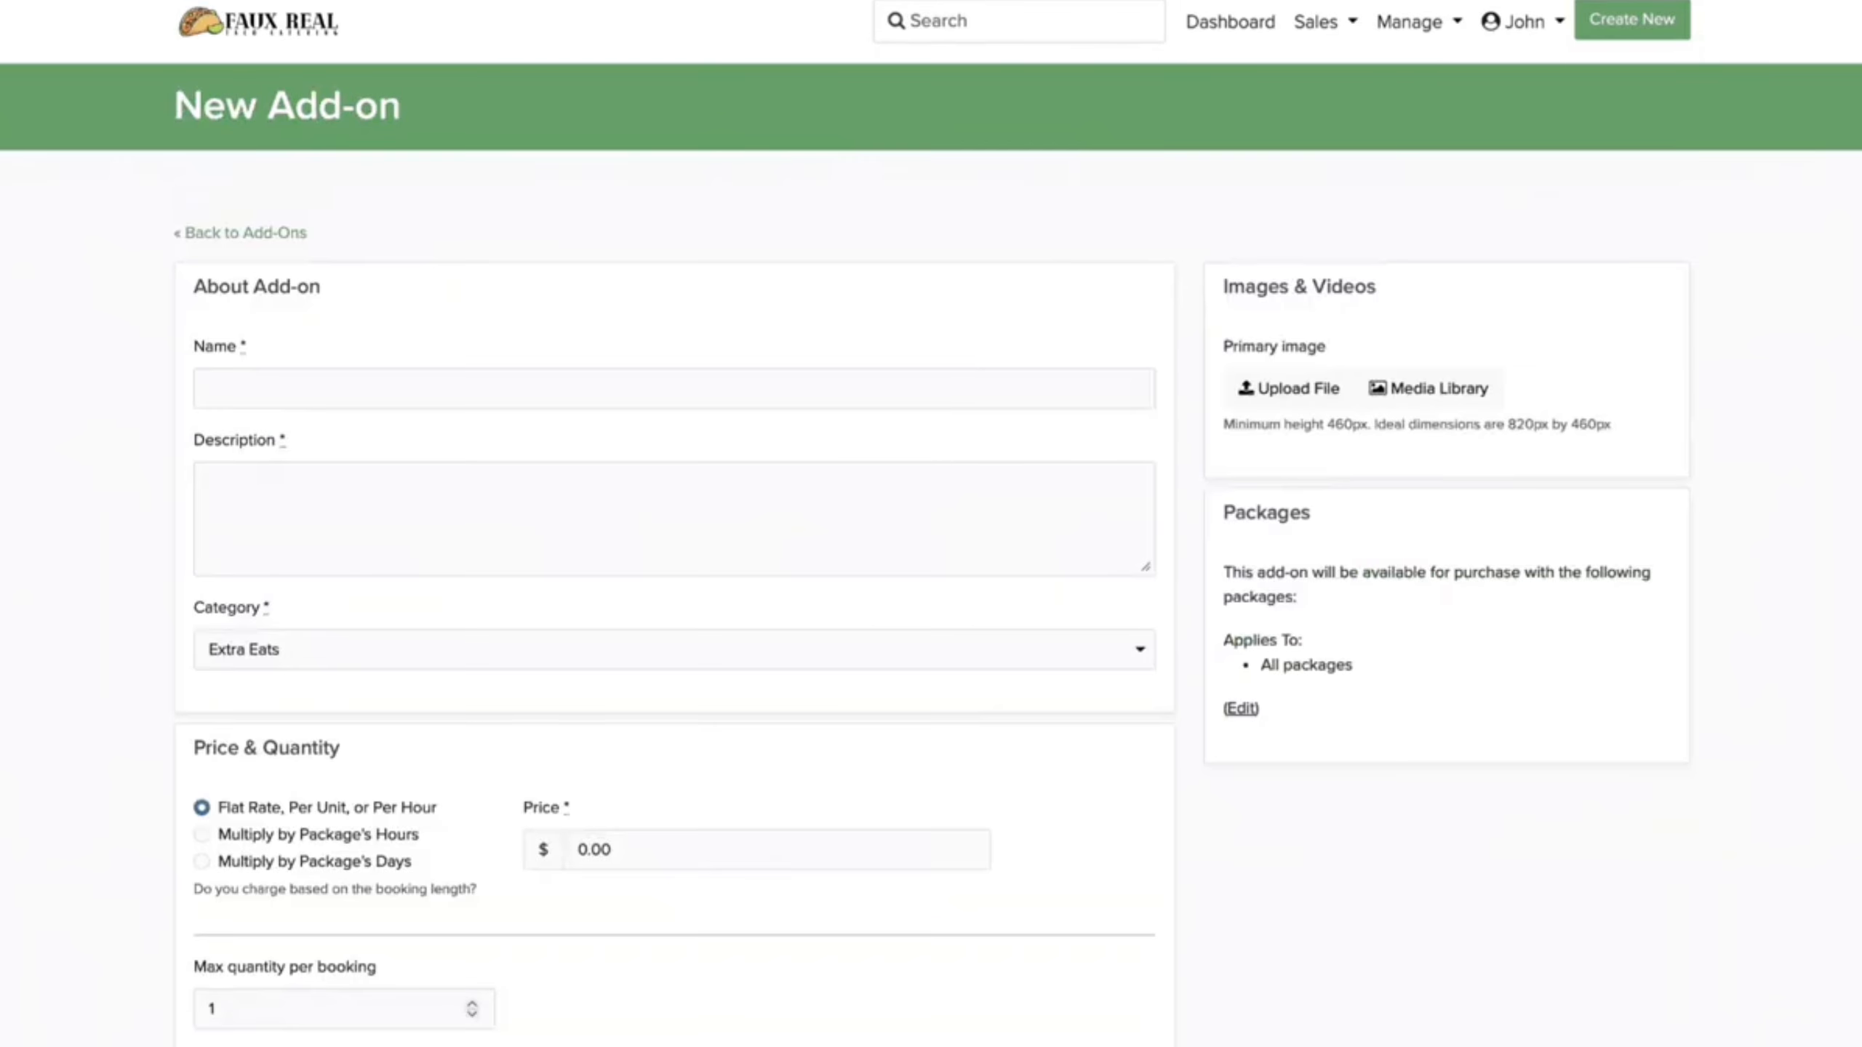
pyautogui.click(911, 387)
pyautogui.write('Ques')
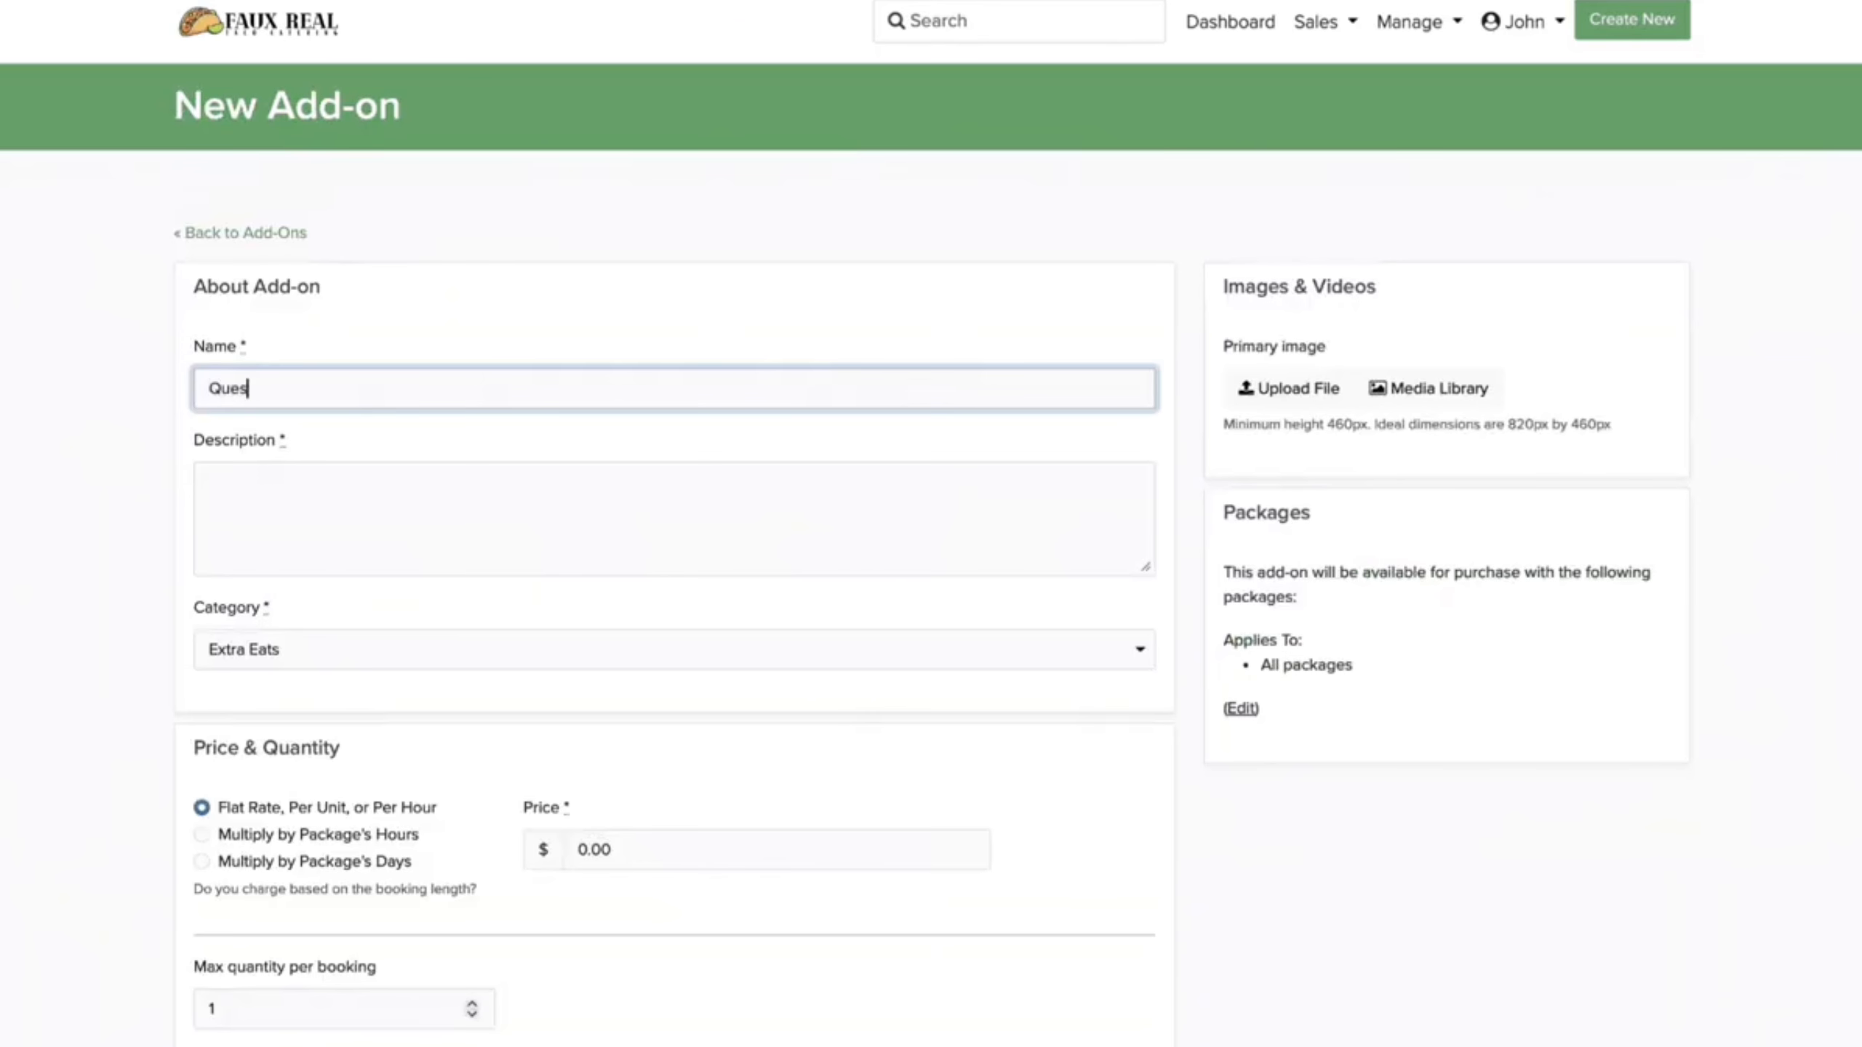
pyautogui.write('adilla Bar')
pyautogui.click(909, 513)
pyautogui.press('super+v')
pyautogui.click(1289, 389)
pyautogui.click(1289, 389)
pyautogui.write('l')
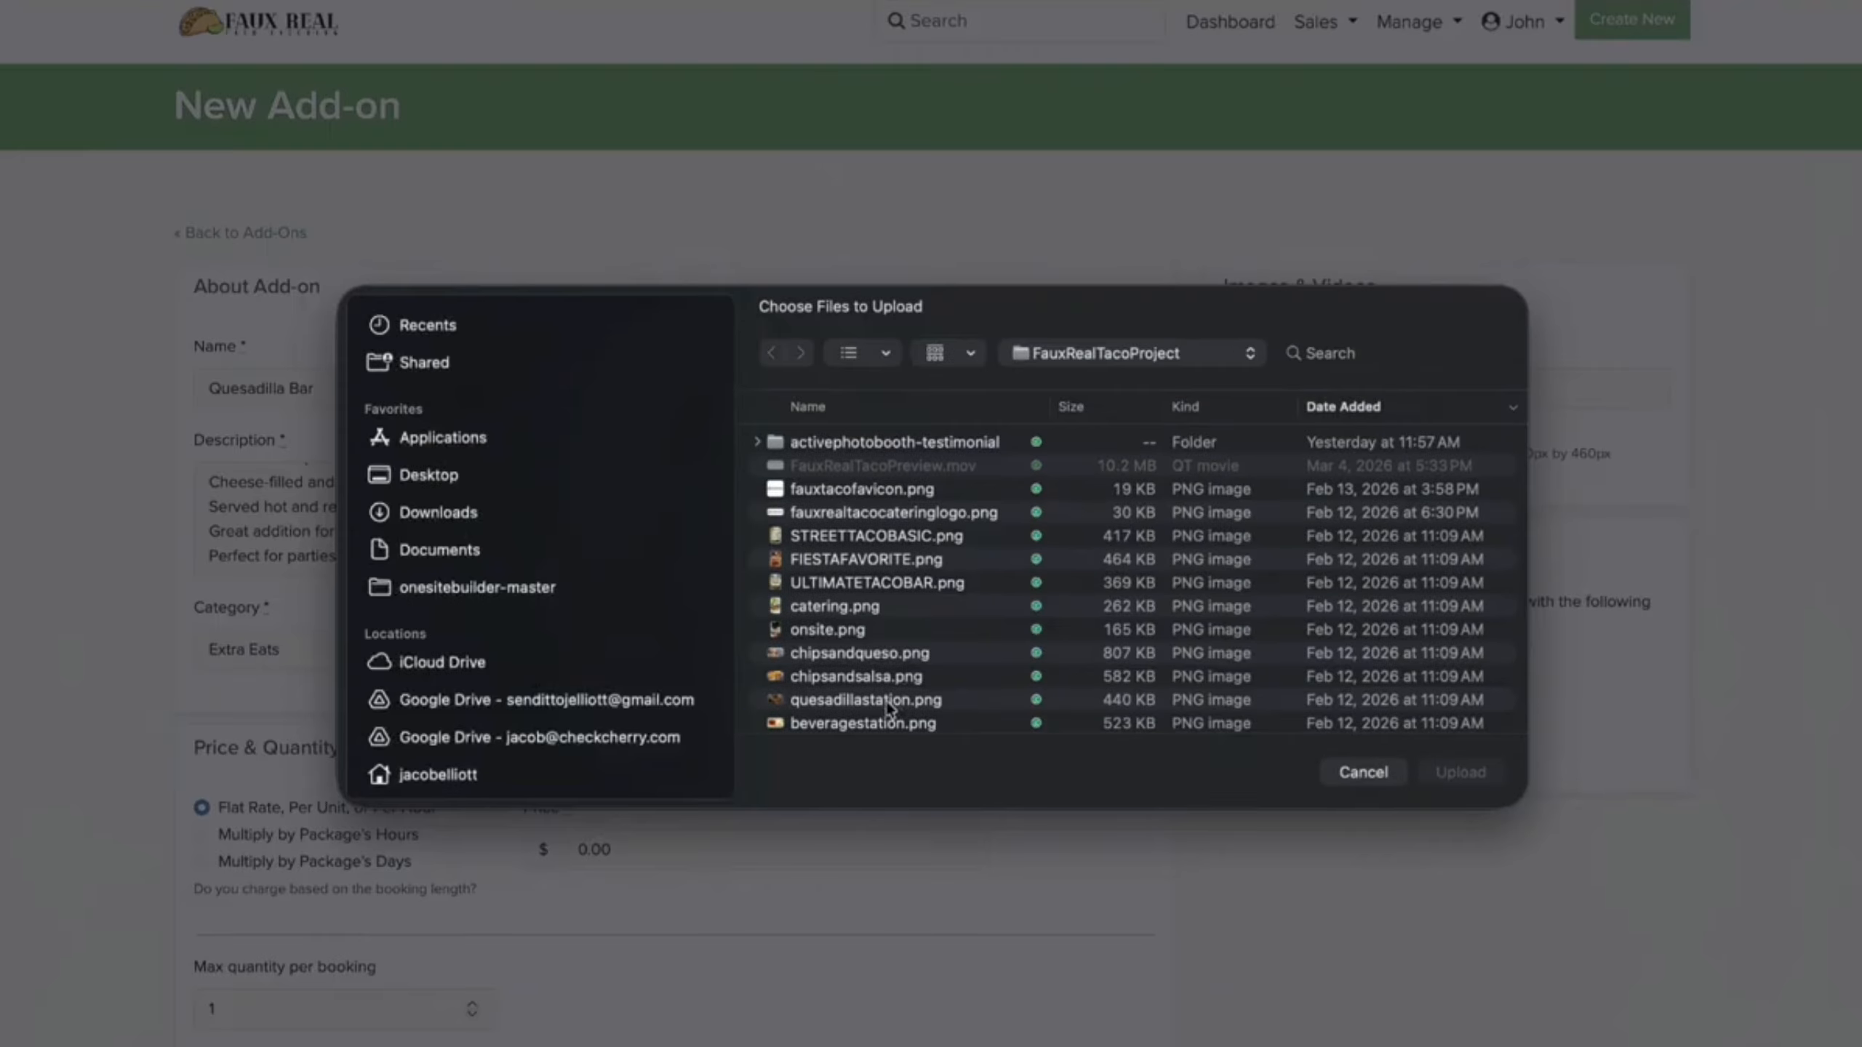
pyautogui.doubleClick(887, 701)
# Step: Price the Quesadilla Bar at 150.00, check its packages, and save it
pyautogui.scroll(-2, 794, 778)
pyautogui.click(656, 745)
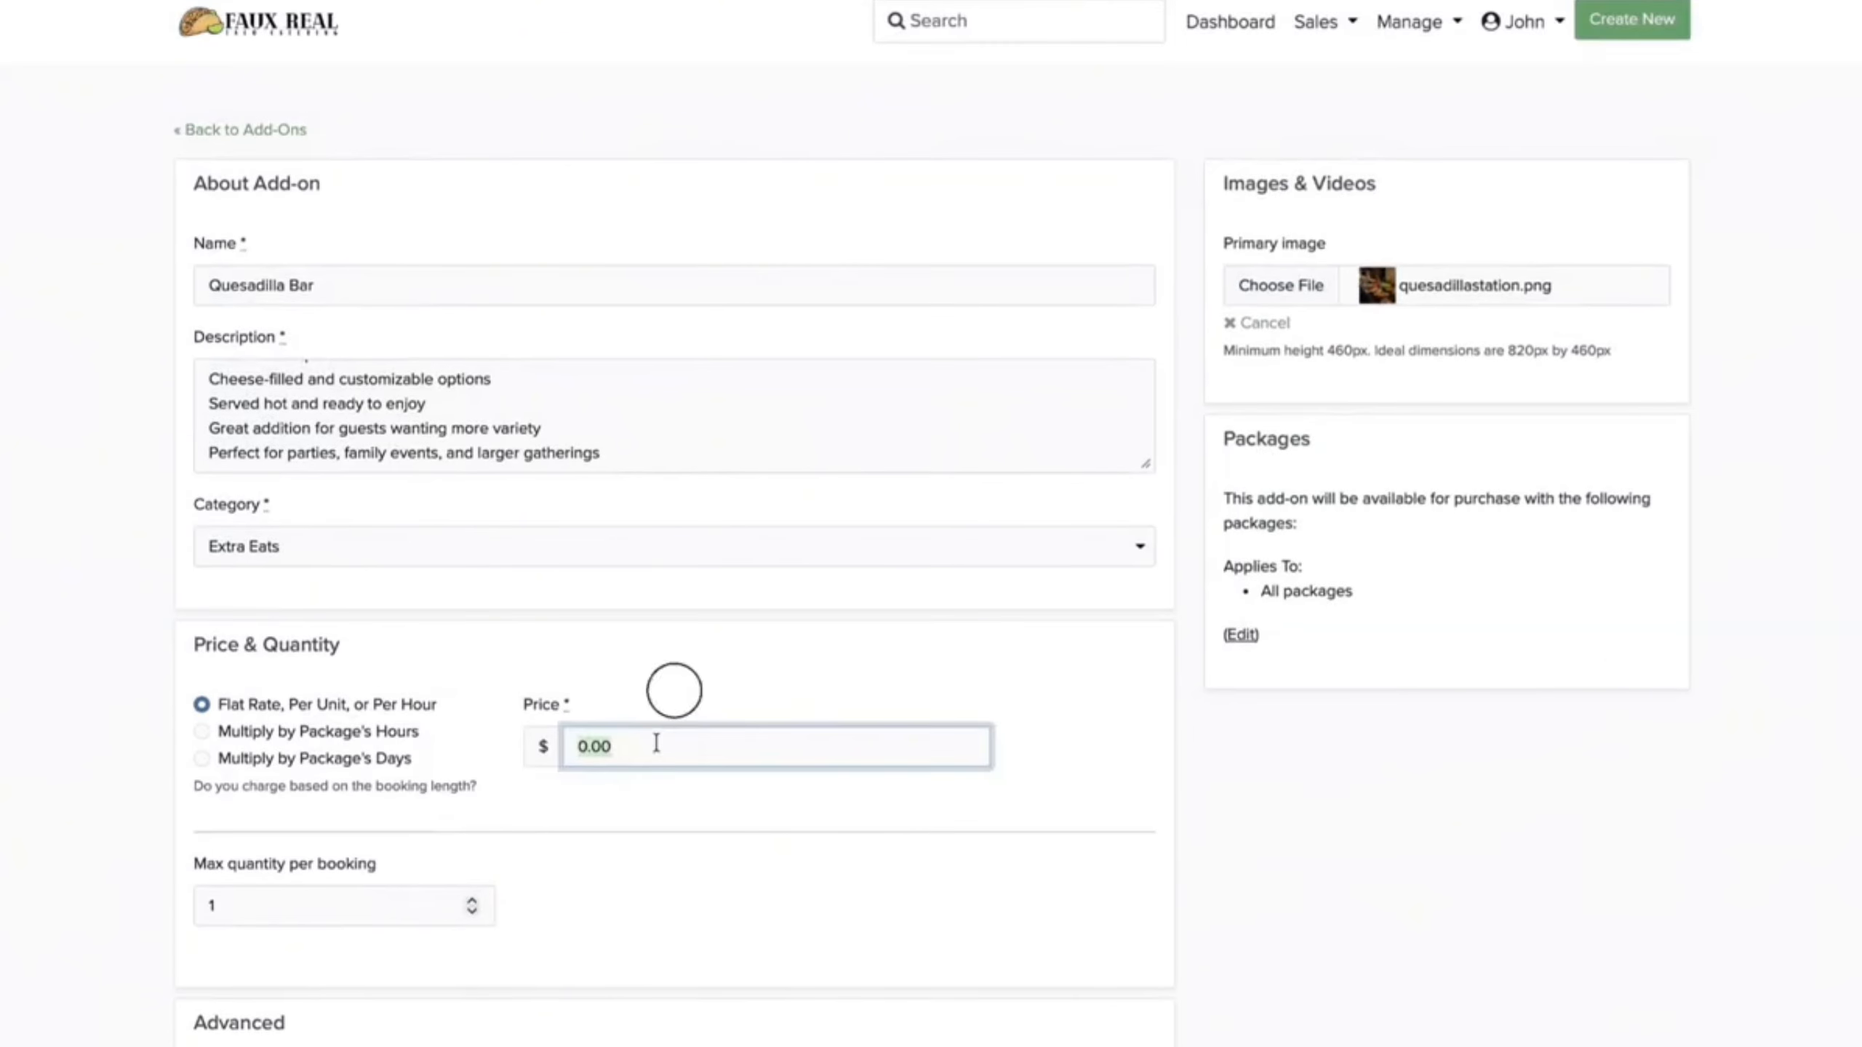
pyautogui.write('150.00')
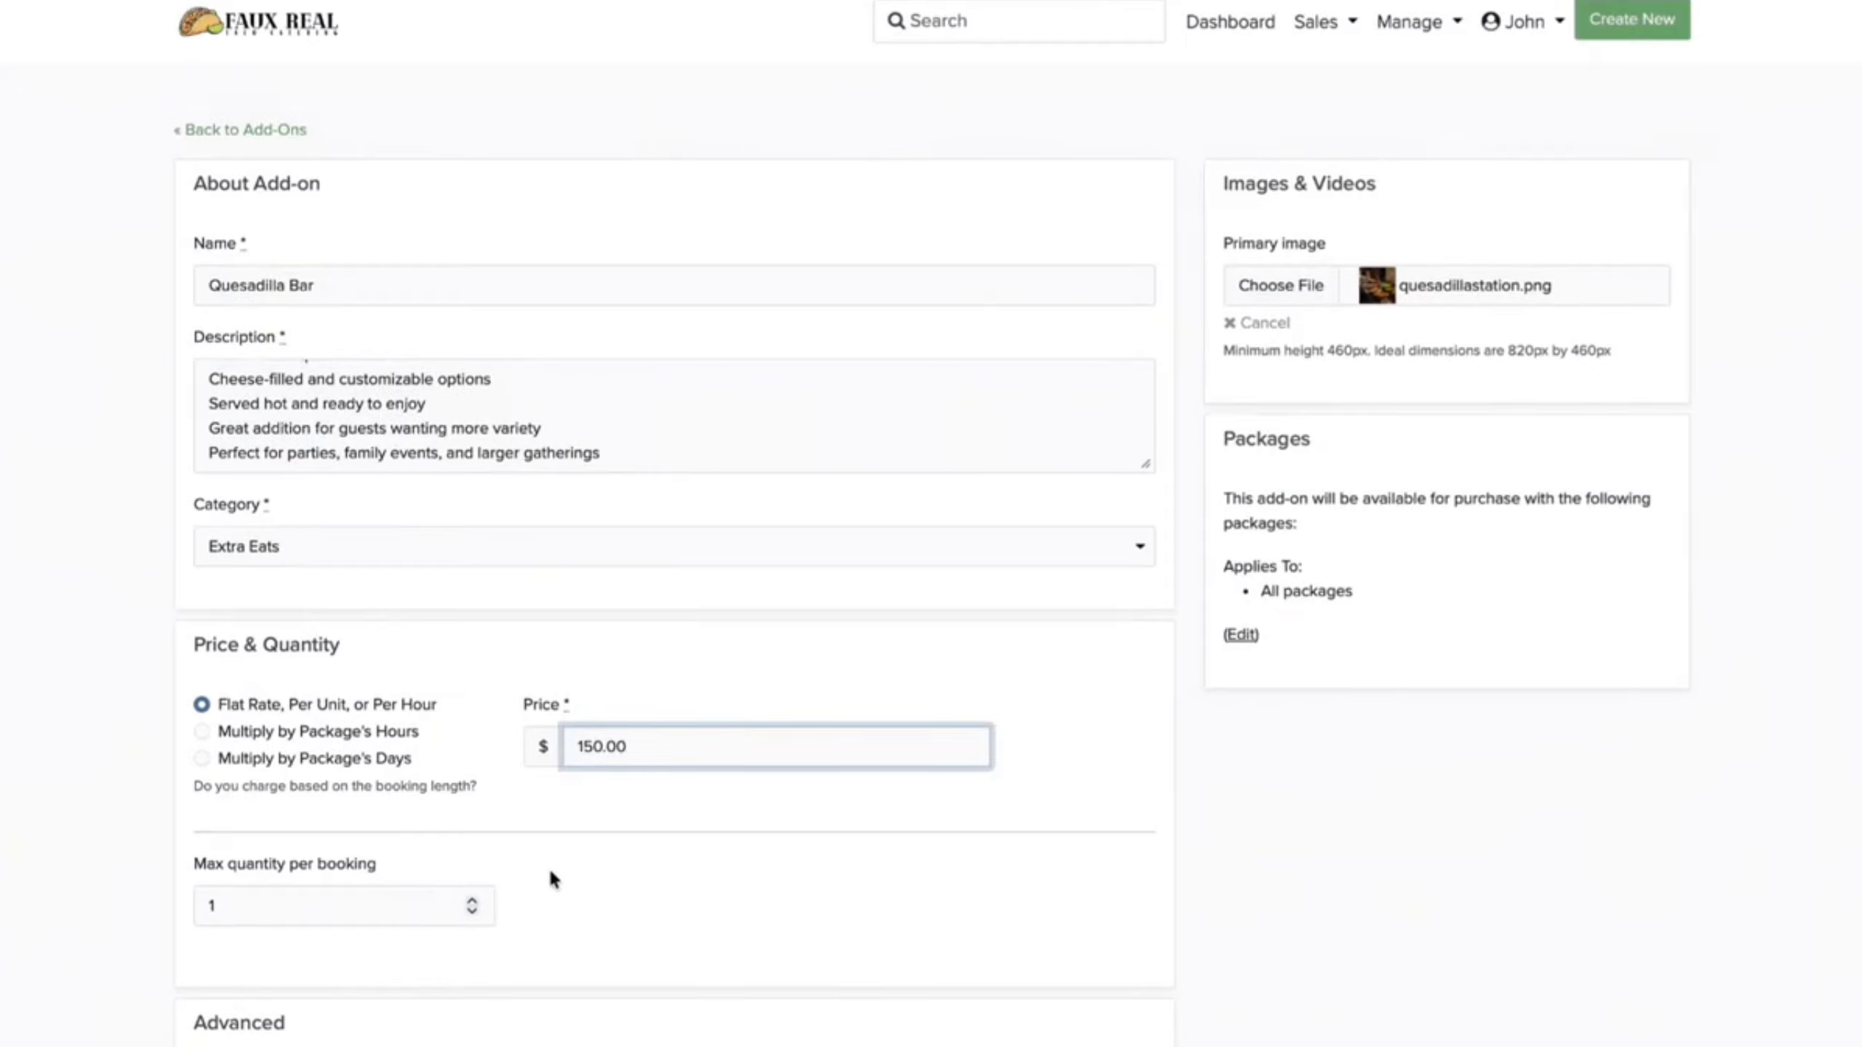
pyautogui.scroll(1, 554, 880)
pyautogui.click(1240, 691)
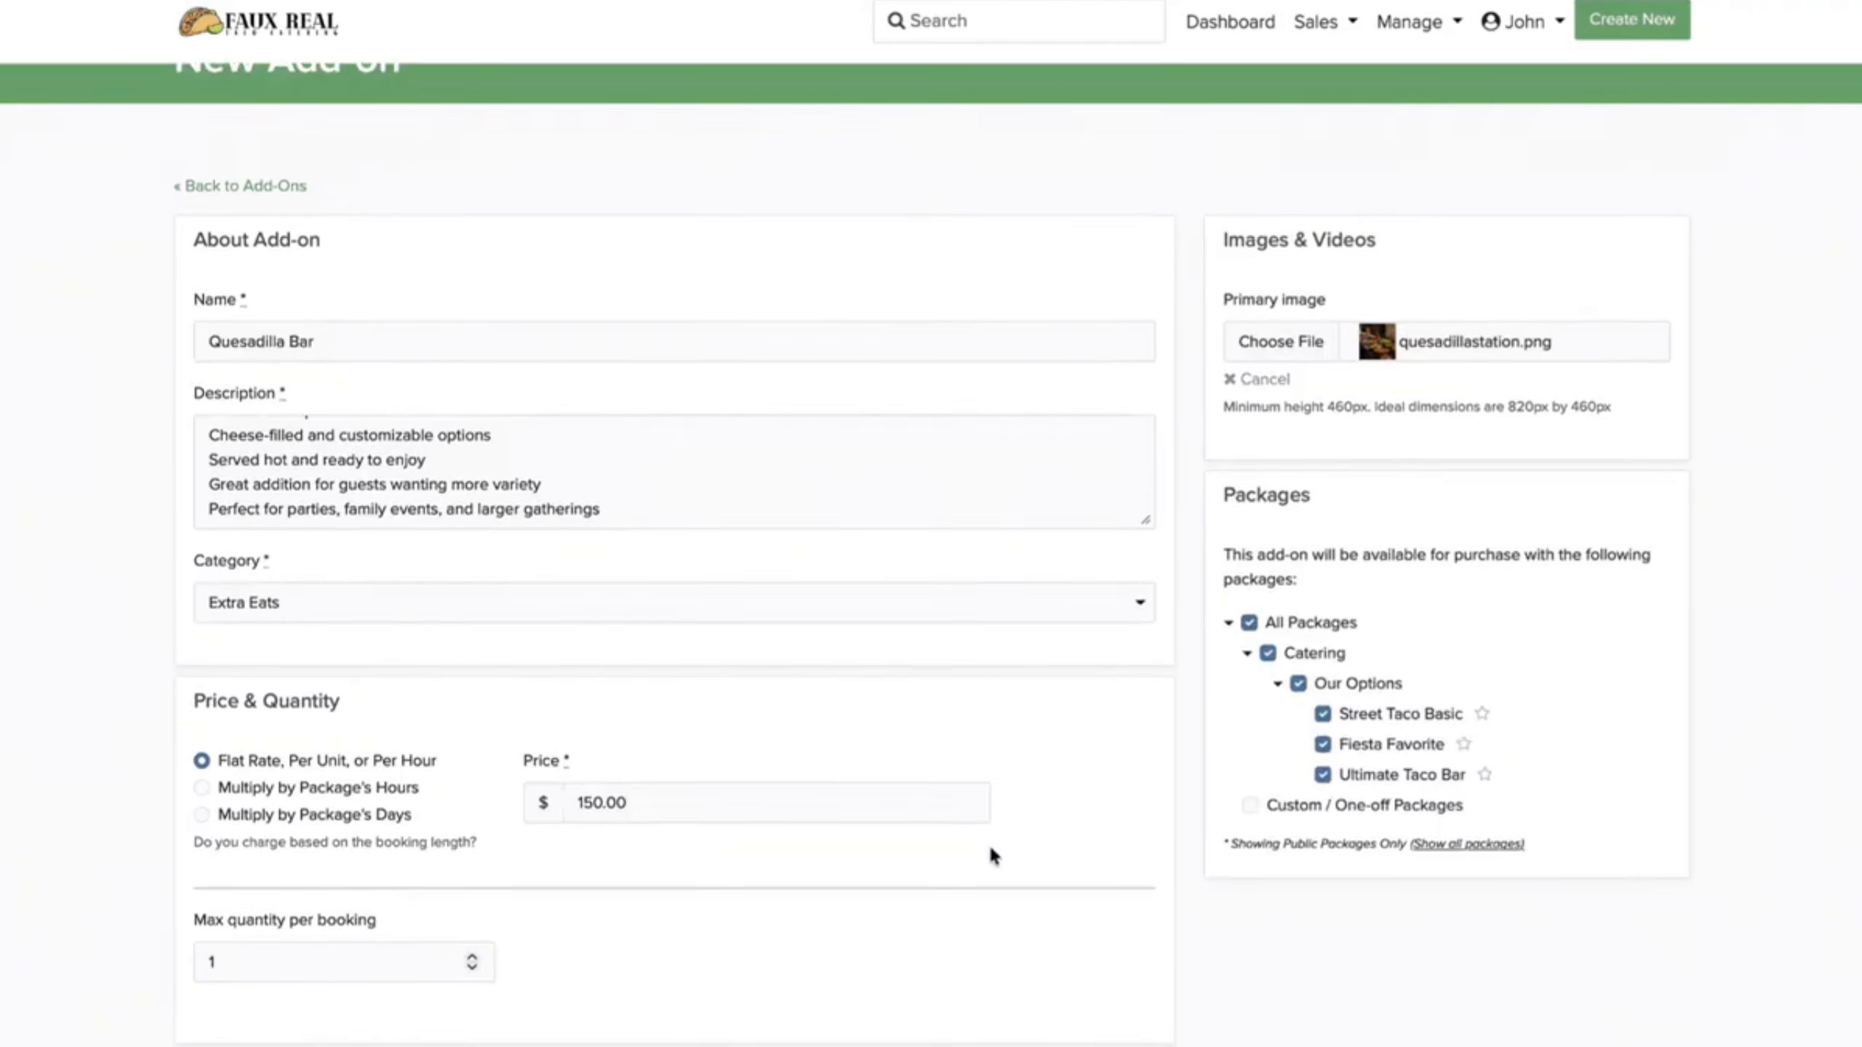
pyautogui.scroll(-5, 991, 851)
pyautogui.click(760, 928)
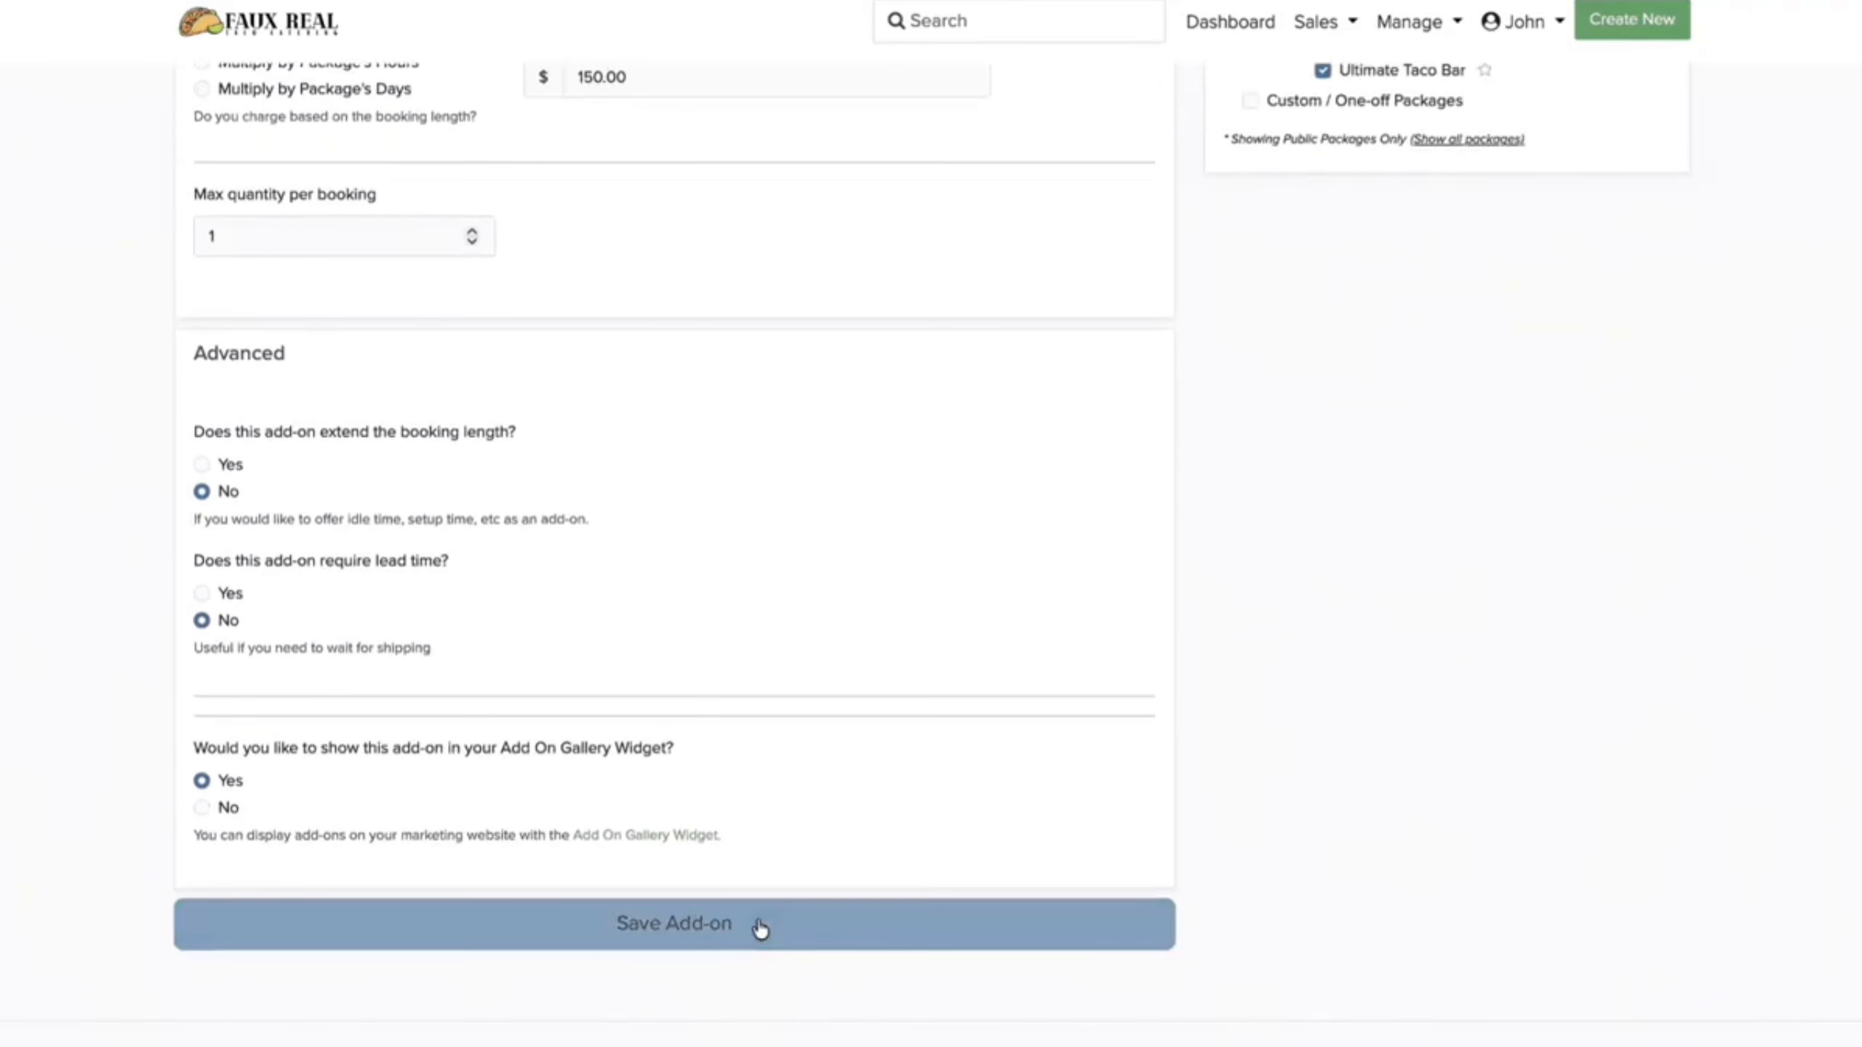
pyautogui.click(461, 473)
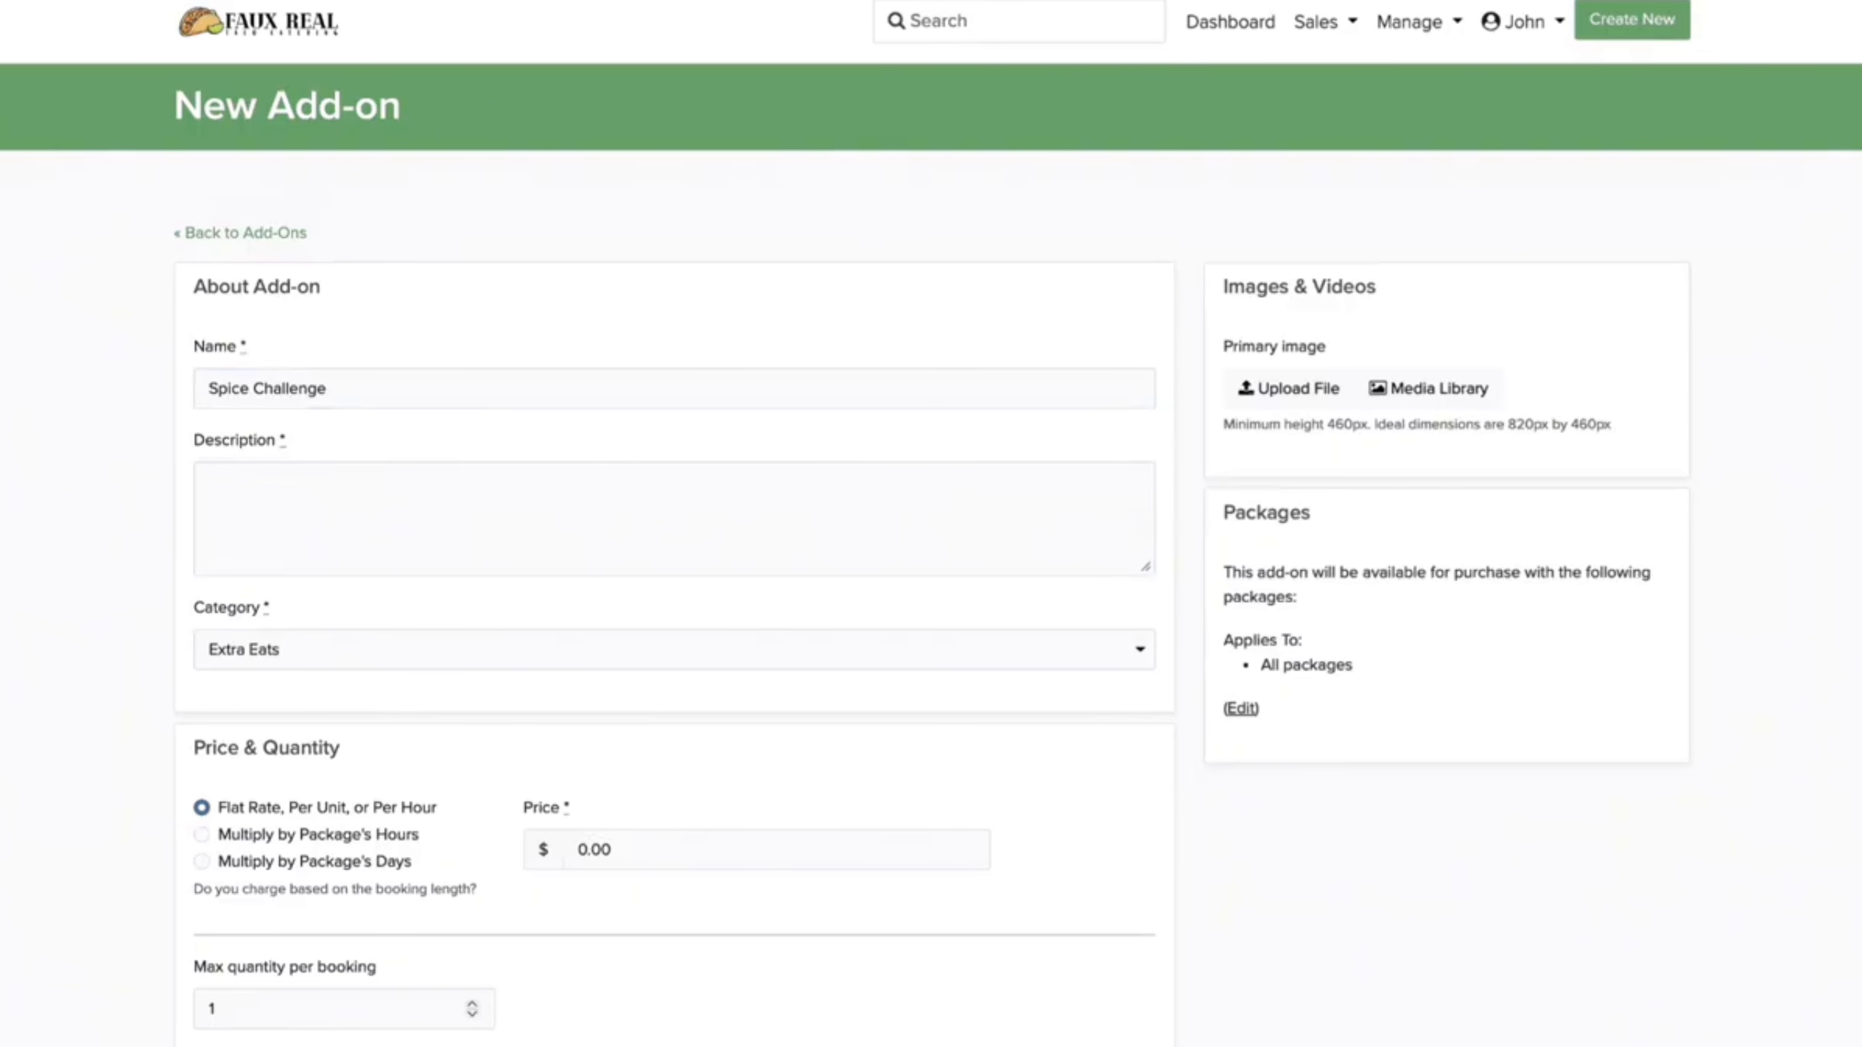
# Step: Paste the Spice Challenge description and set the add-on price to 50.00
pyautogui.click(736, 511)
pyautogui.hotkey('ctrl', 'v')
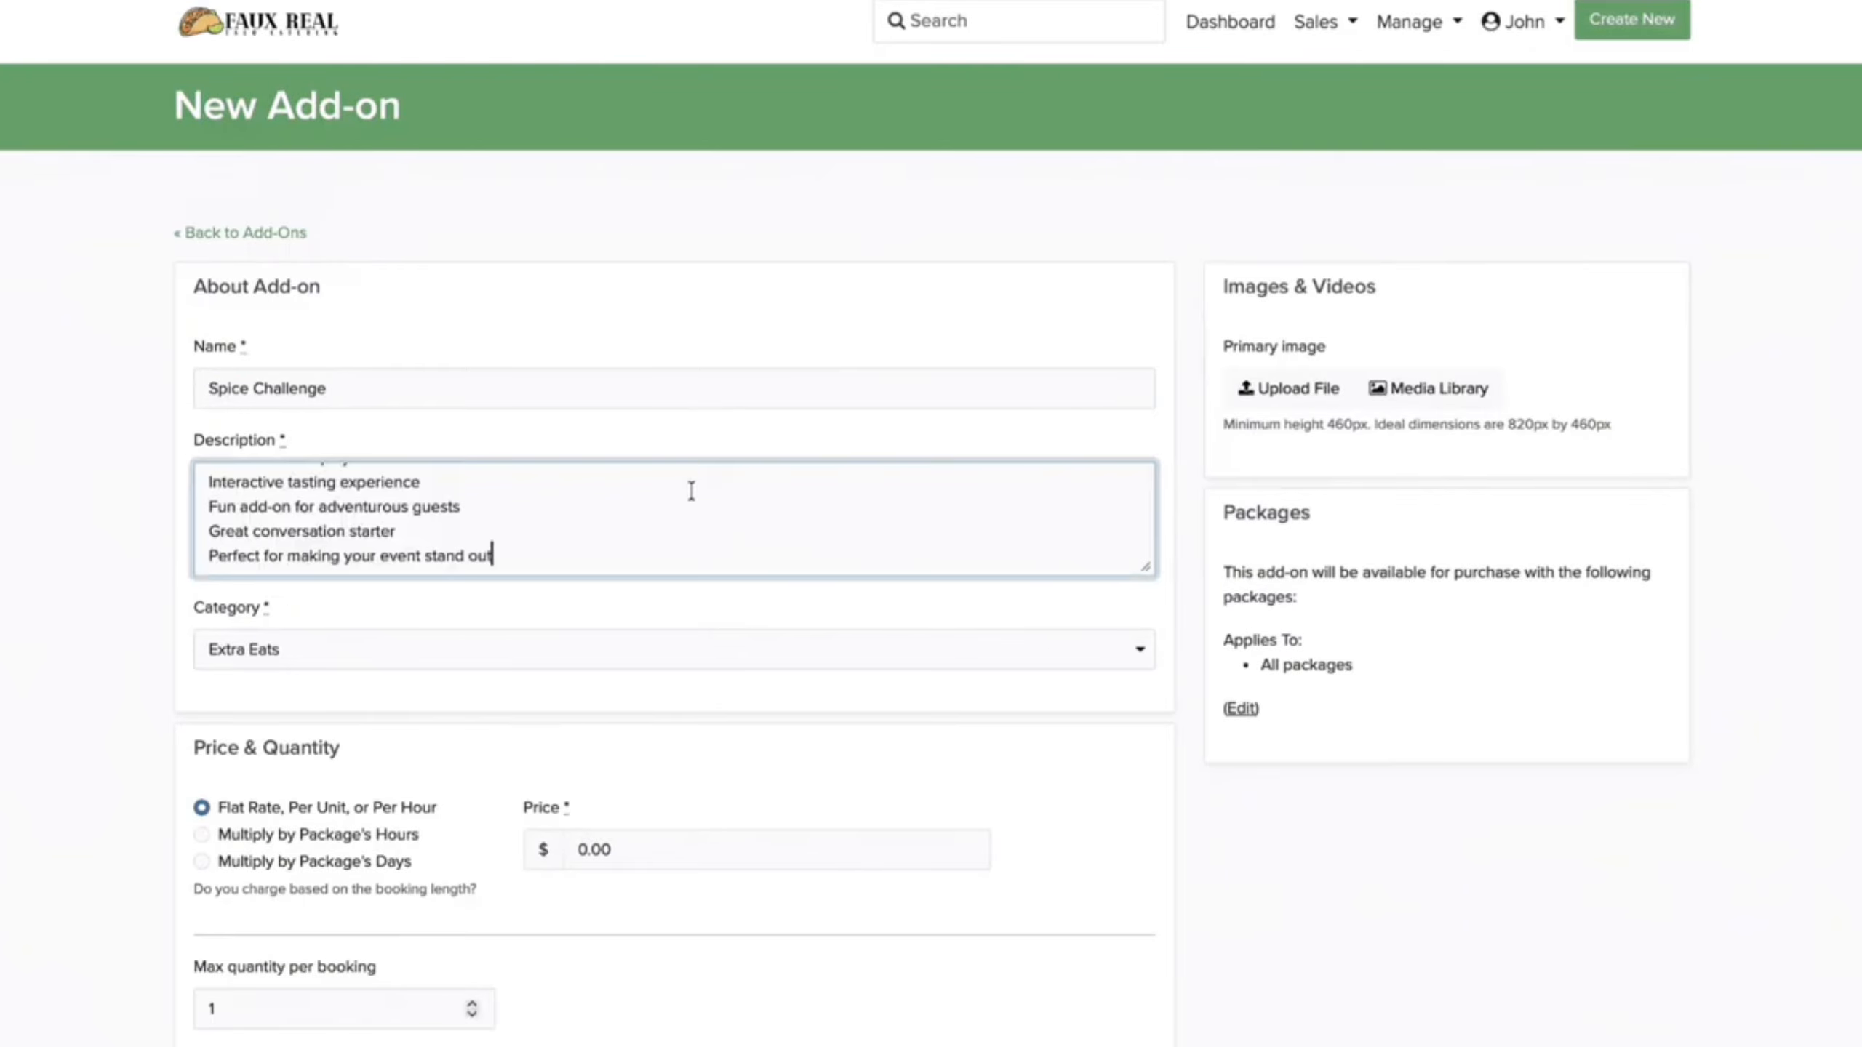
pyautogui.scroll(-3, 677, 571)
pyautogui.click(671, 576)
pyautogui.hotkey('ctrl', 'a')
pyautogui.write('50.00')
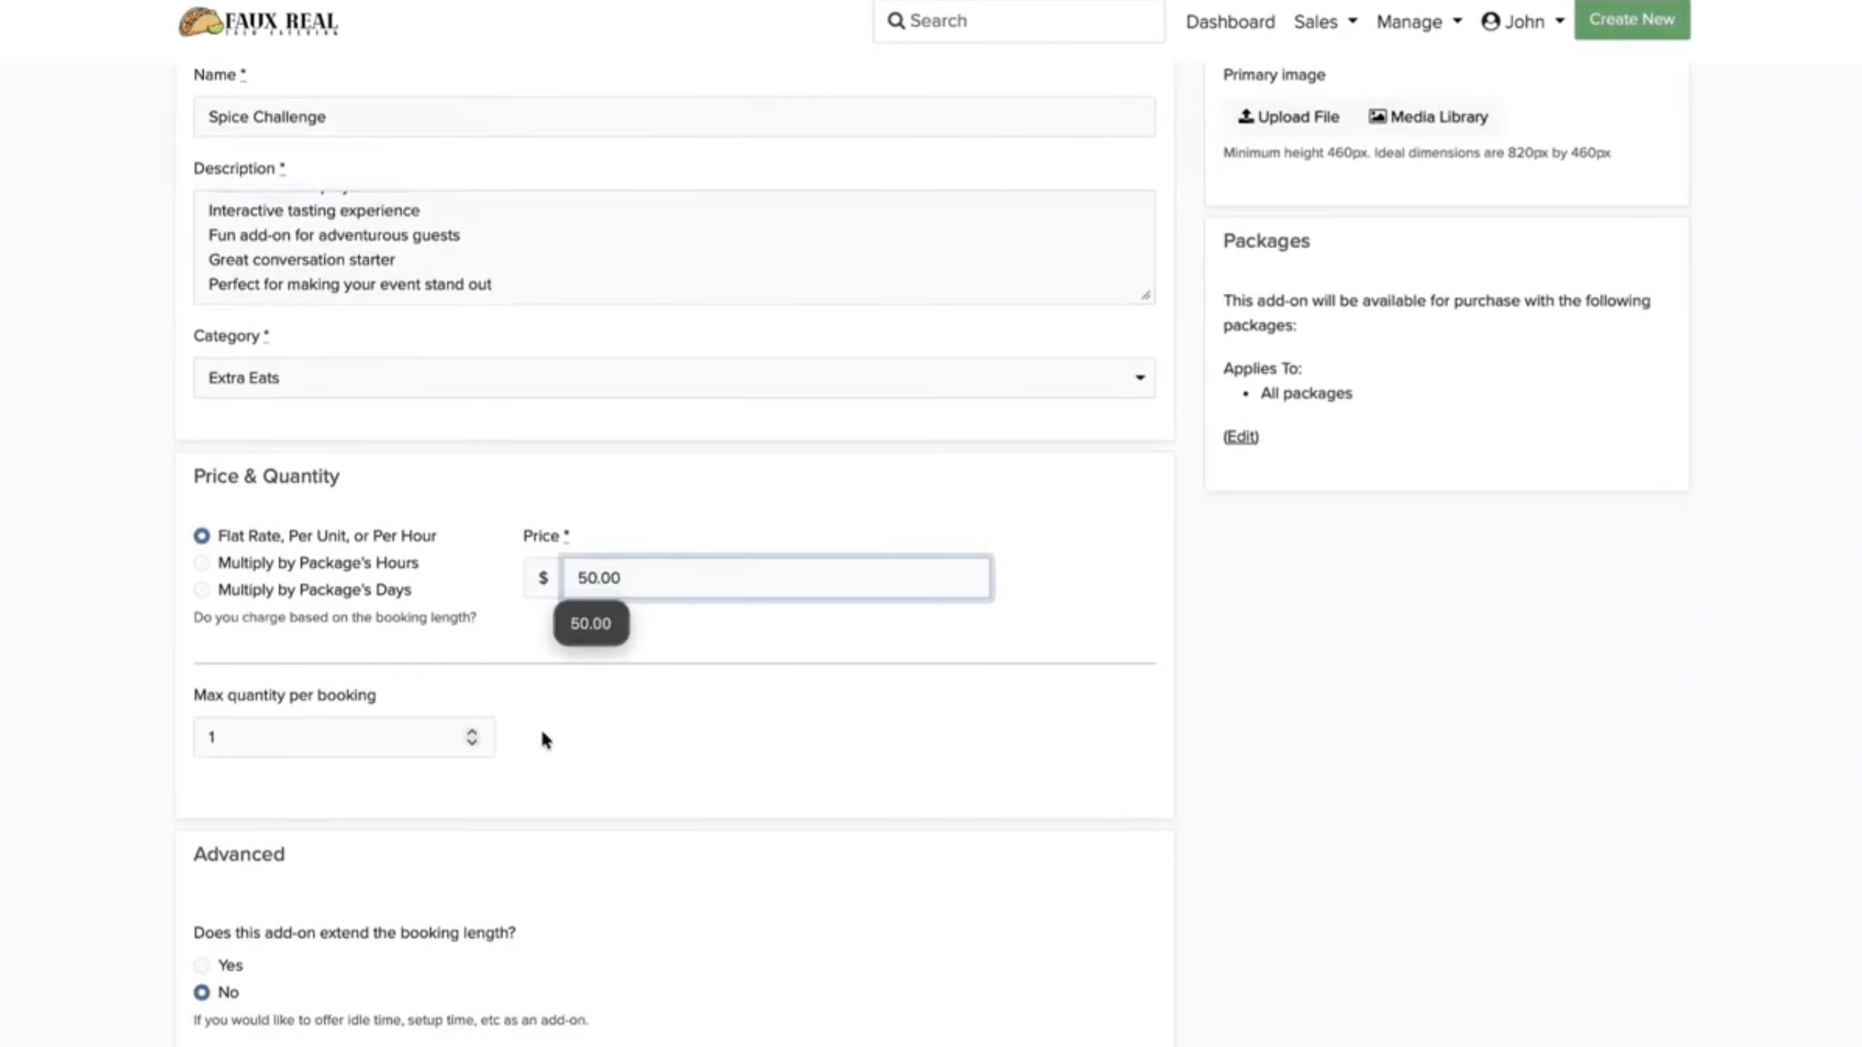
pyautogui.scroll(-5, 541, 737)
pyautogui.scroll(10, 541, 736)
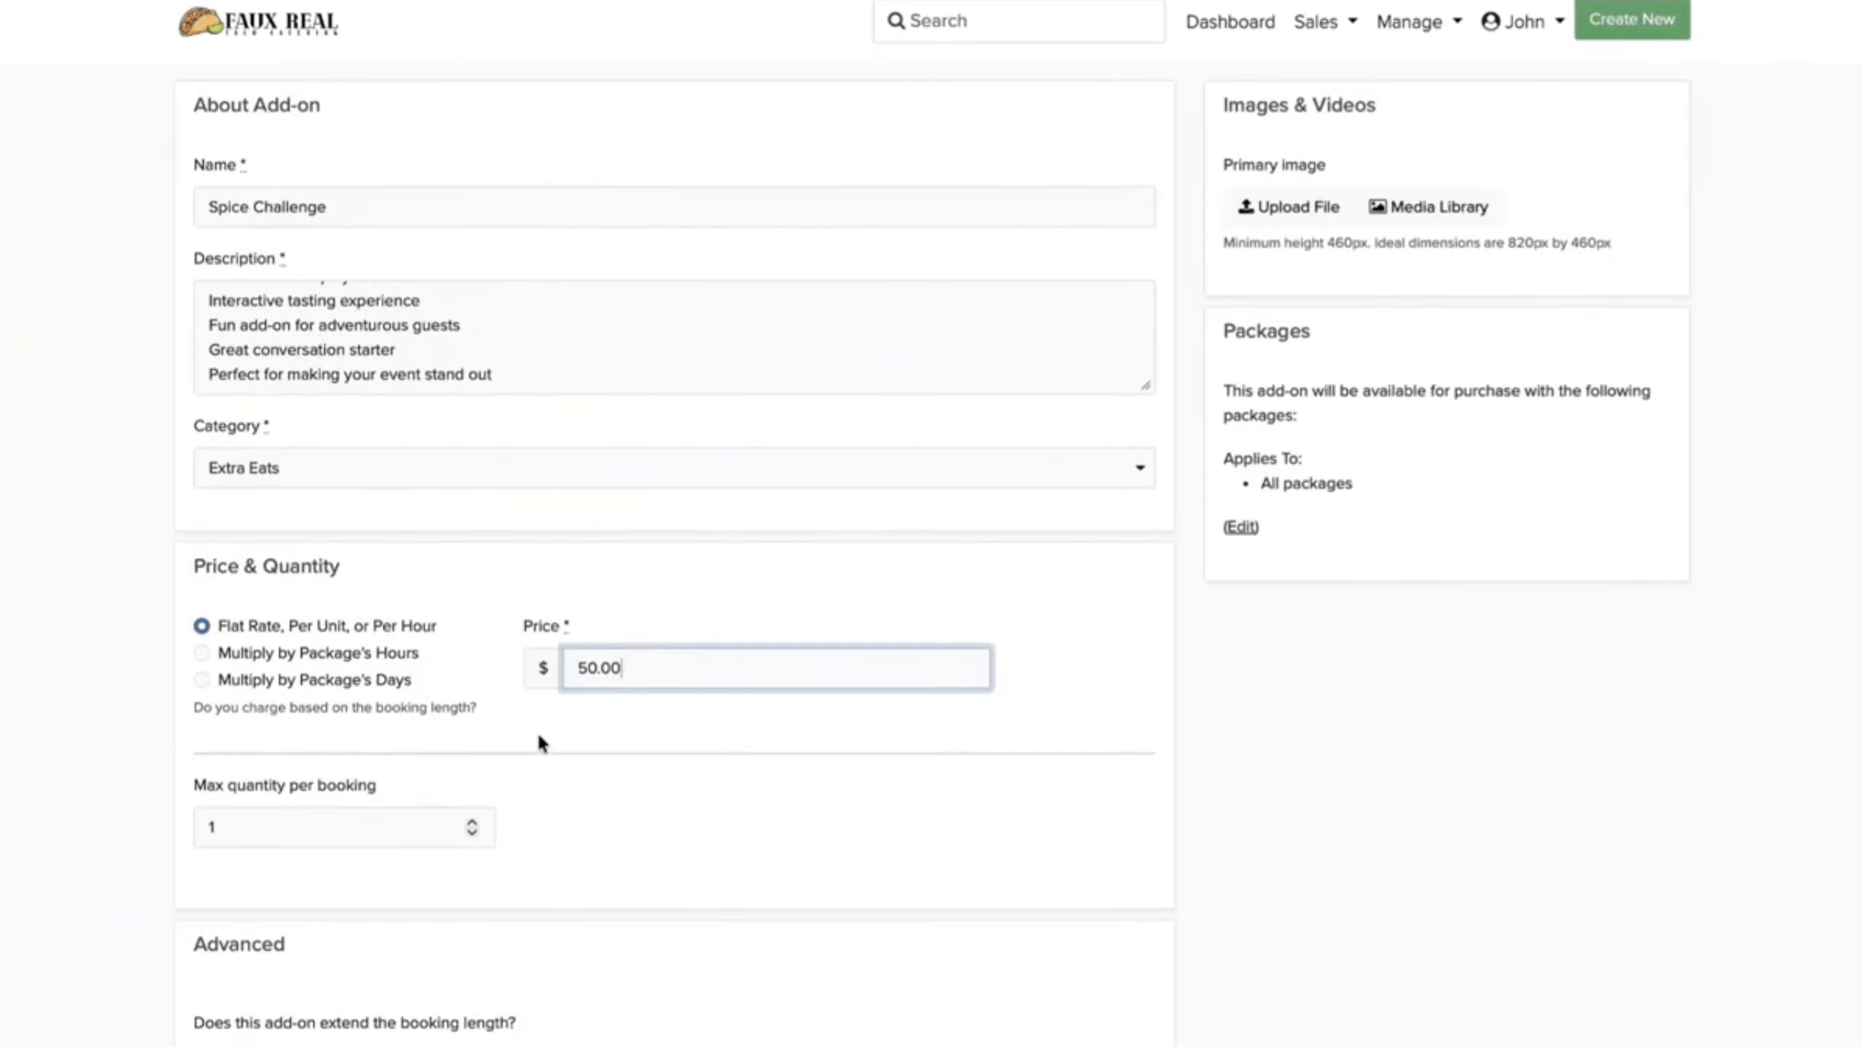
# Step: Attach spicechallenge.png as the primary image, save the add-on and return to the add-ons list
pyautogui.click(1308, 291)
pyautogui.click(1314, 286)
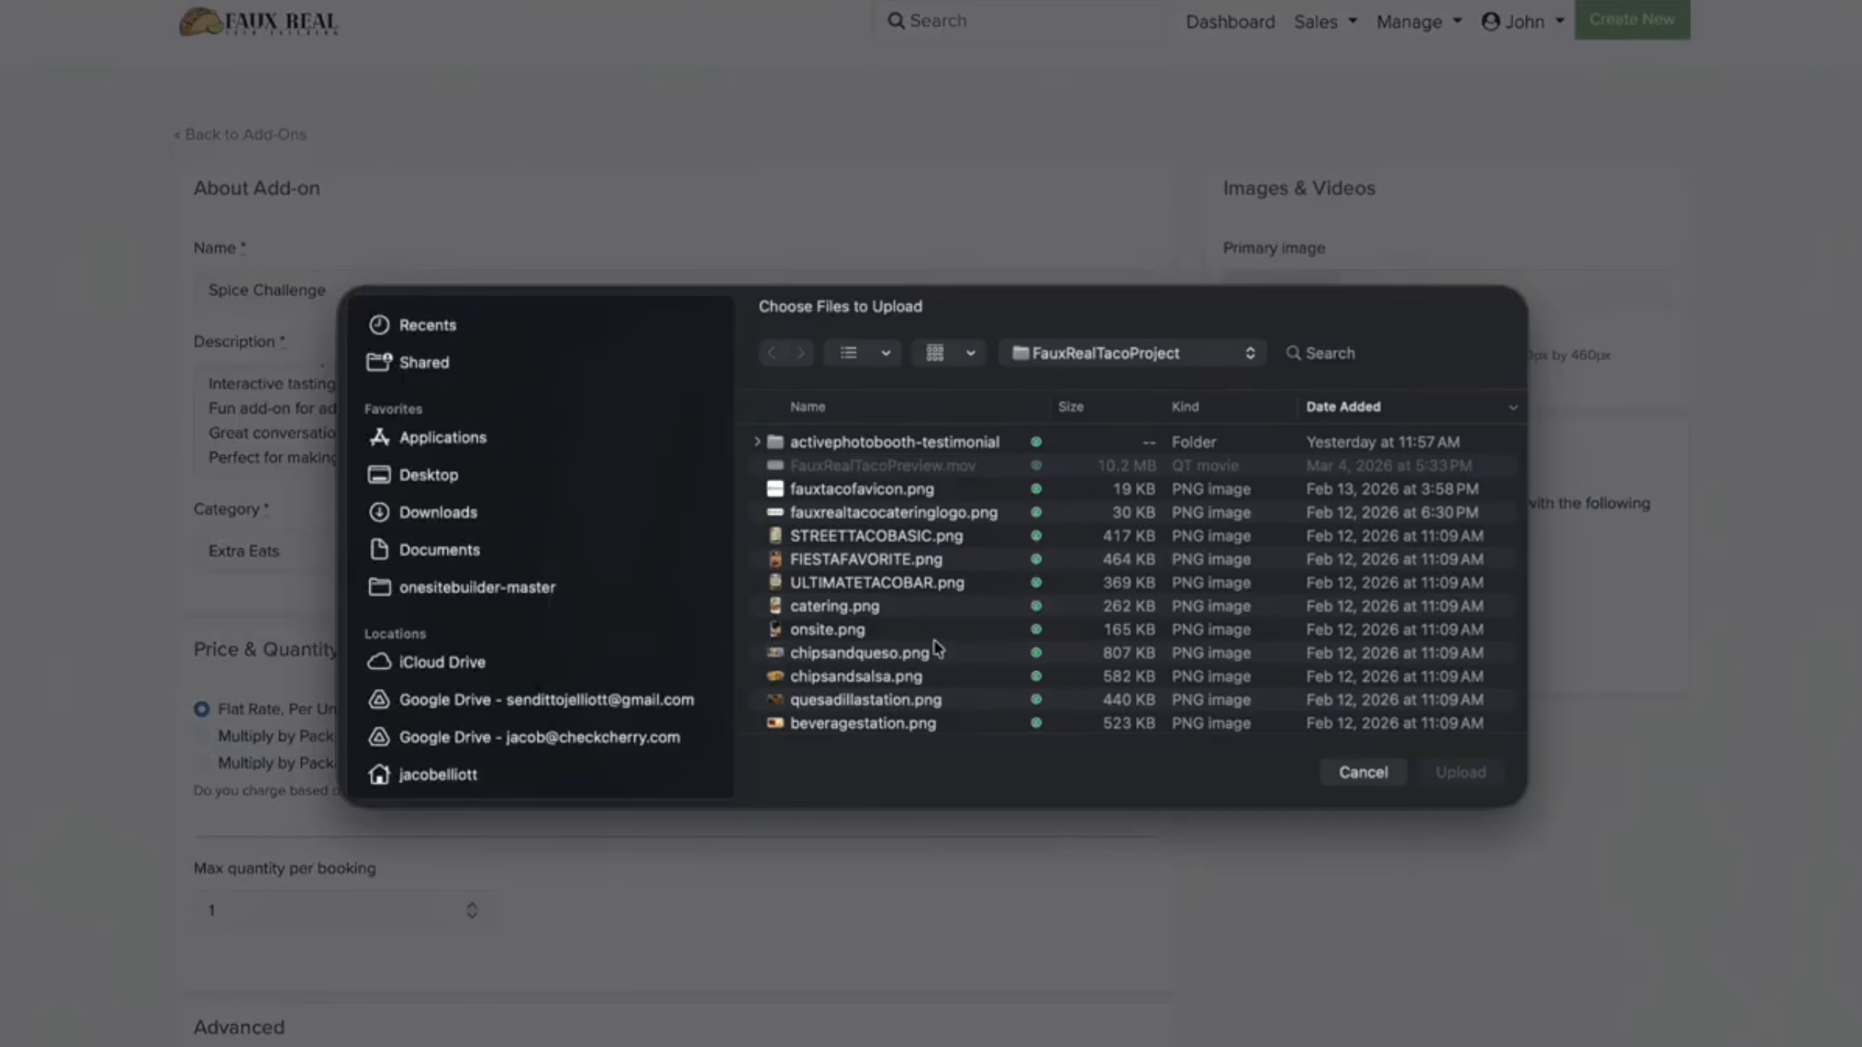
pyautogui.scroll(-2, 896, 715)
pyautogui.doubleClick(887, 713)
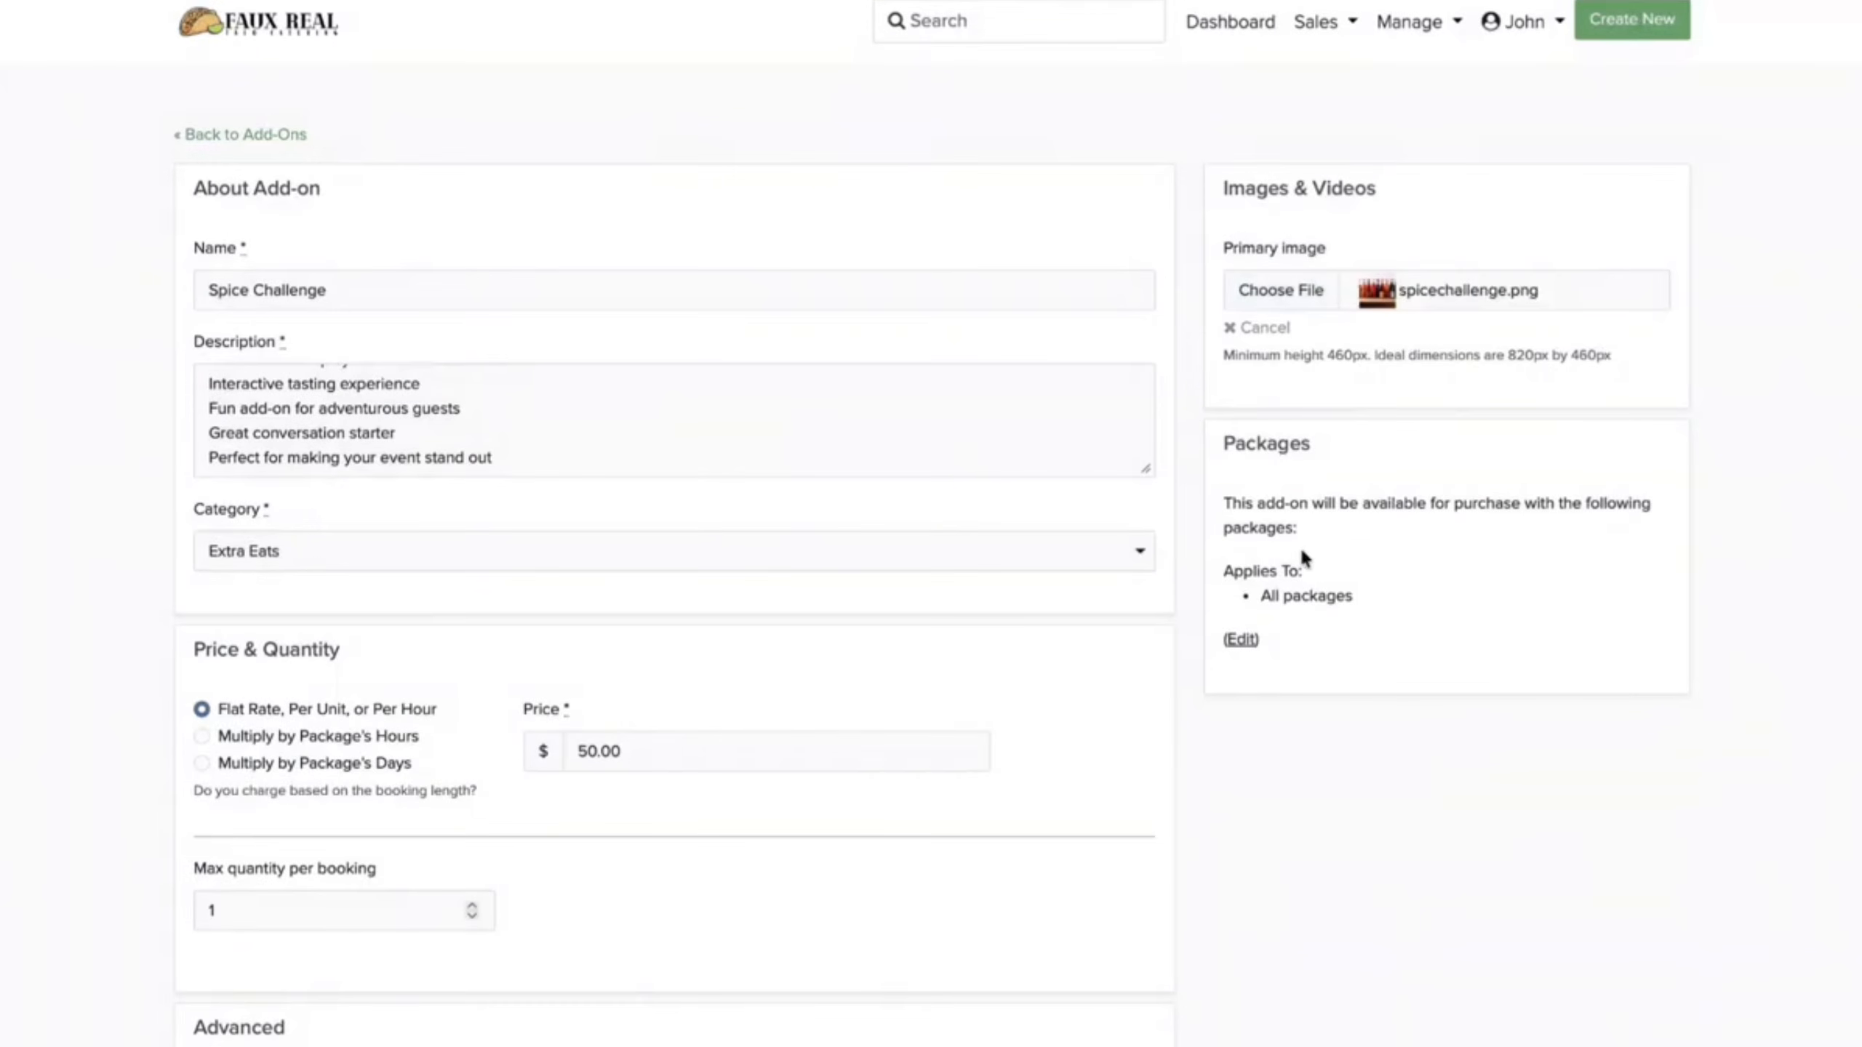
pyautogui.click(1242, 639)
pyautogui.scroll(-8, 1053, 926)
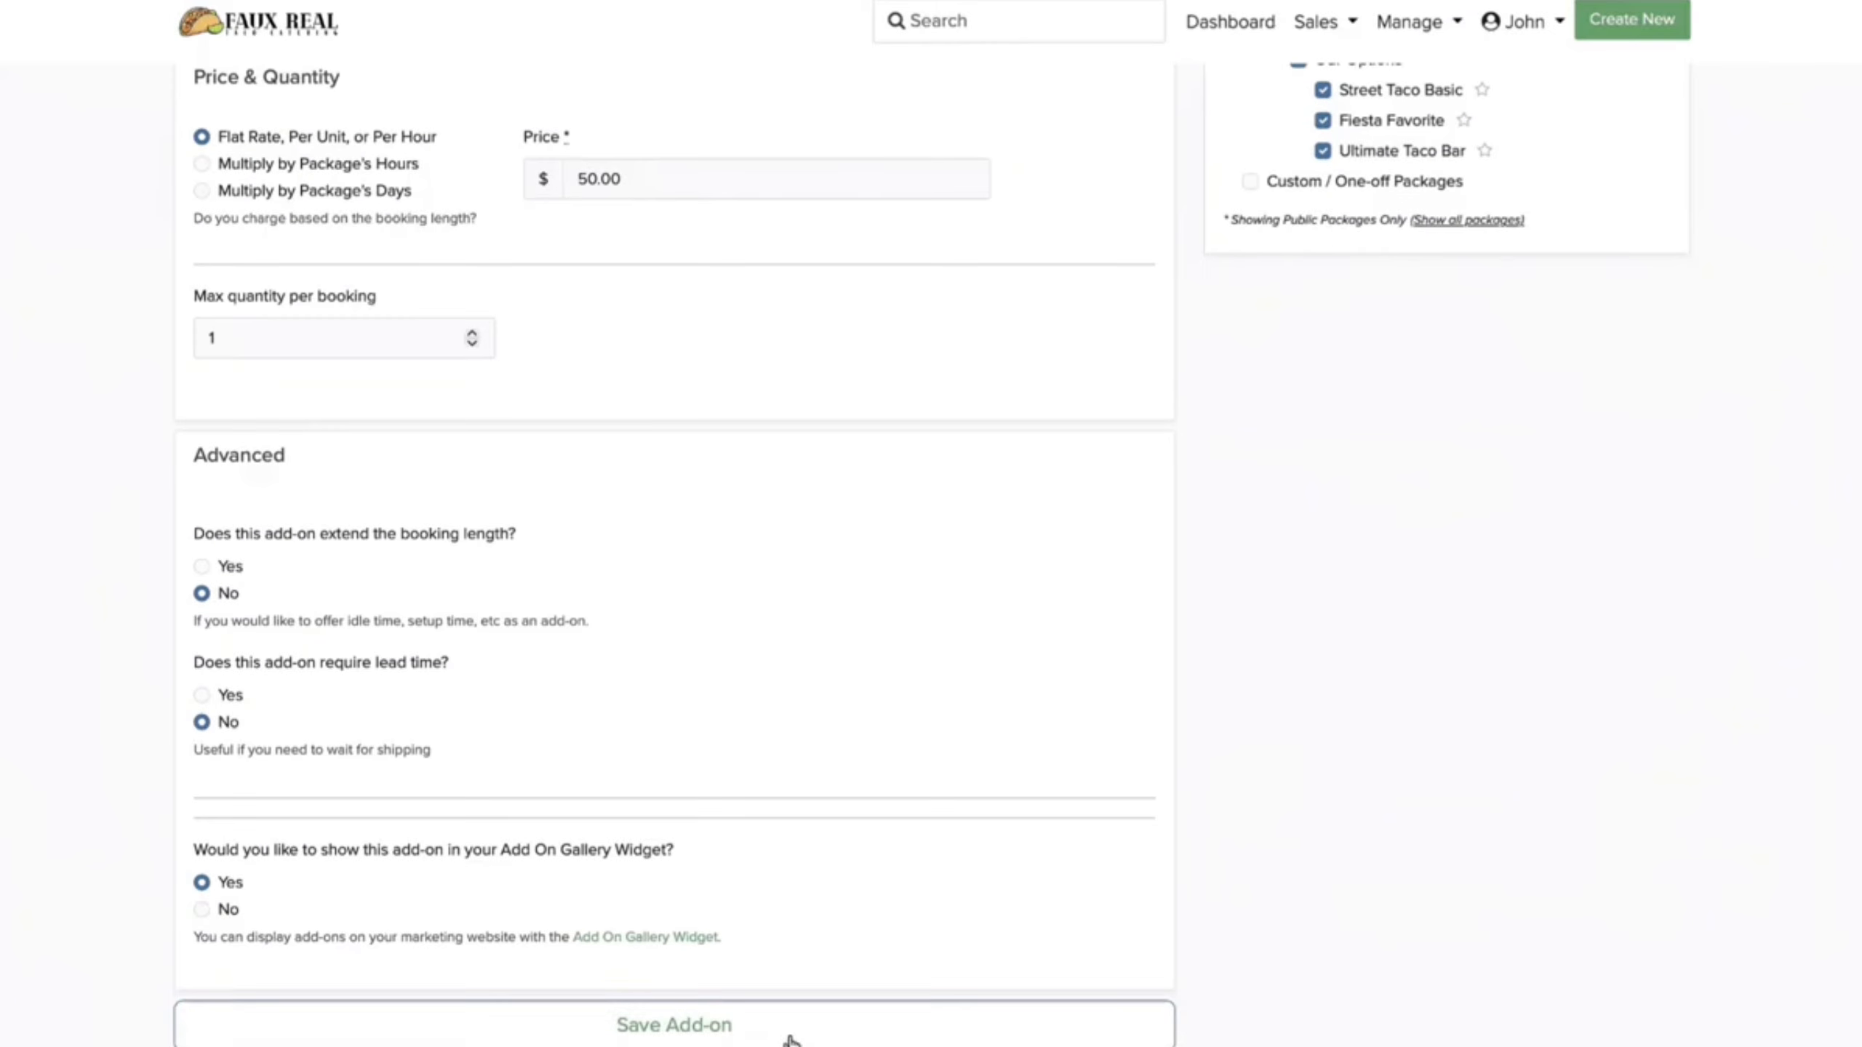
pyautogui.click(801, 1027)
pyautogui.click(197, 299)
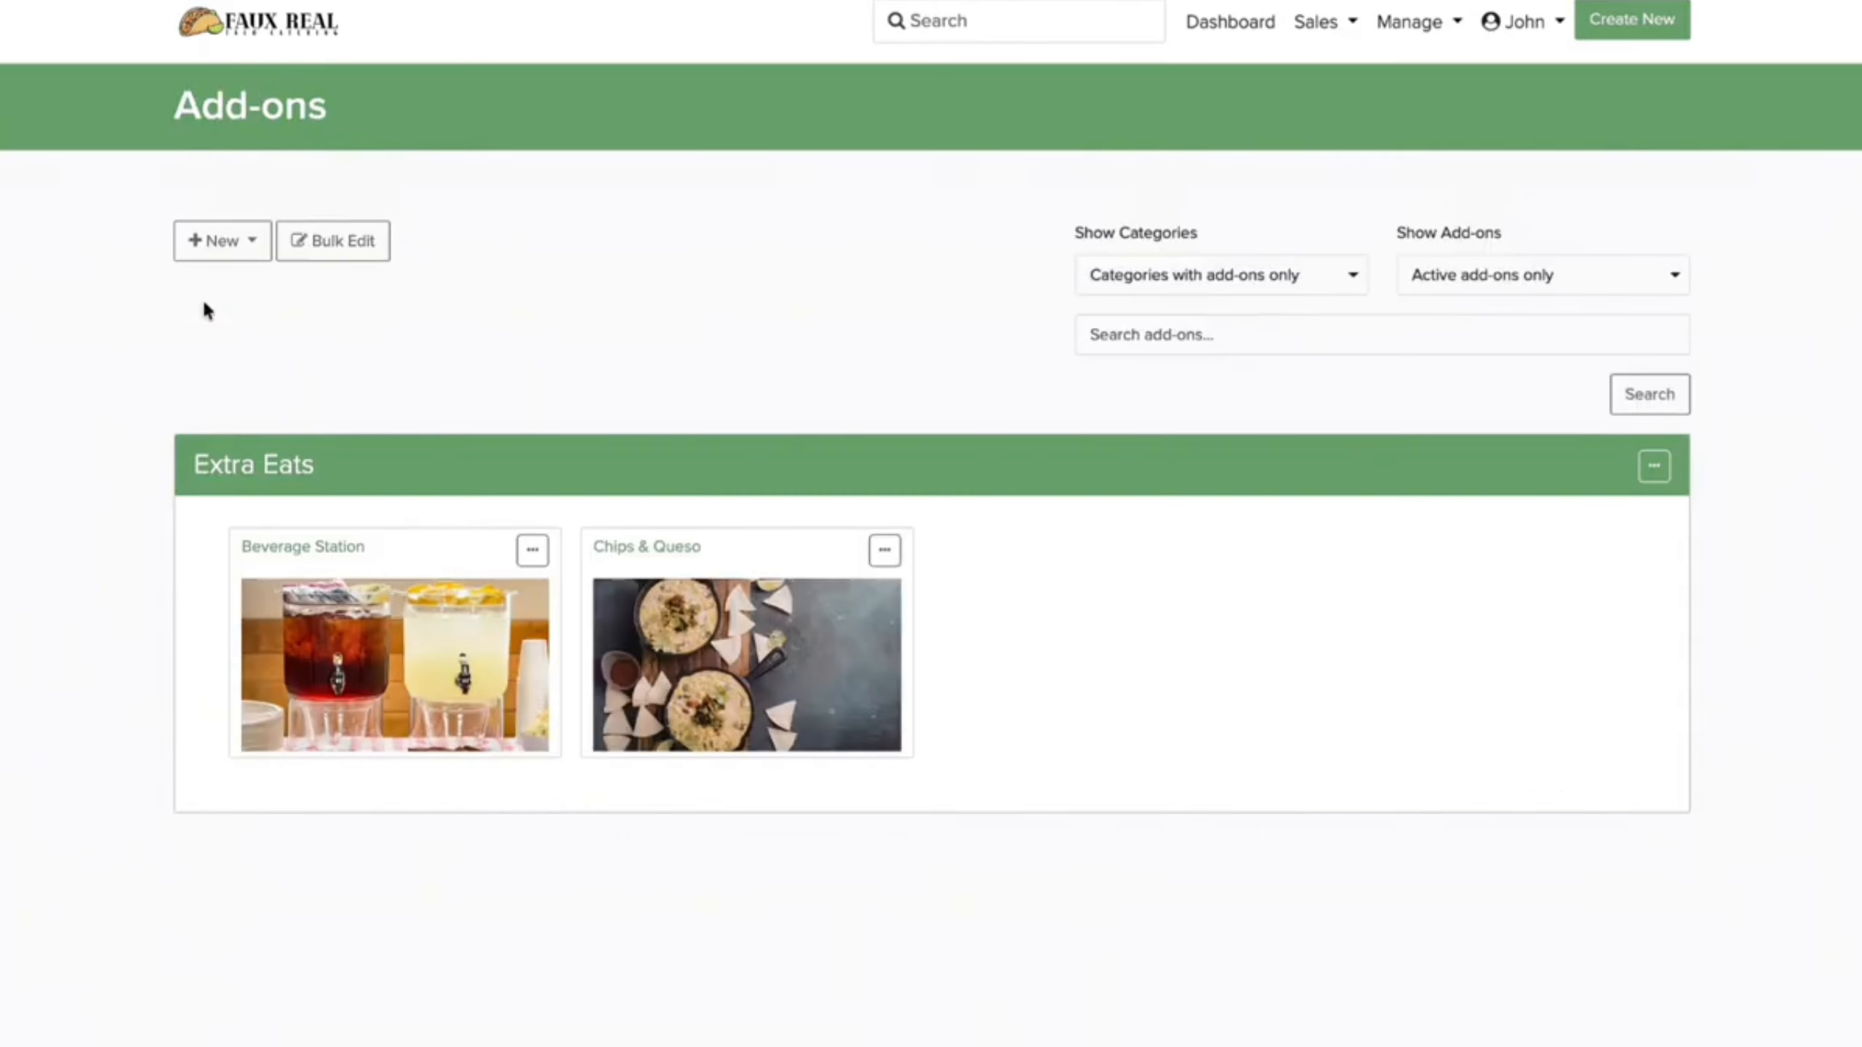
pyautogui.click(1234, 22)
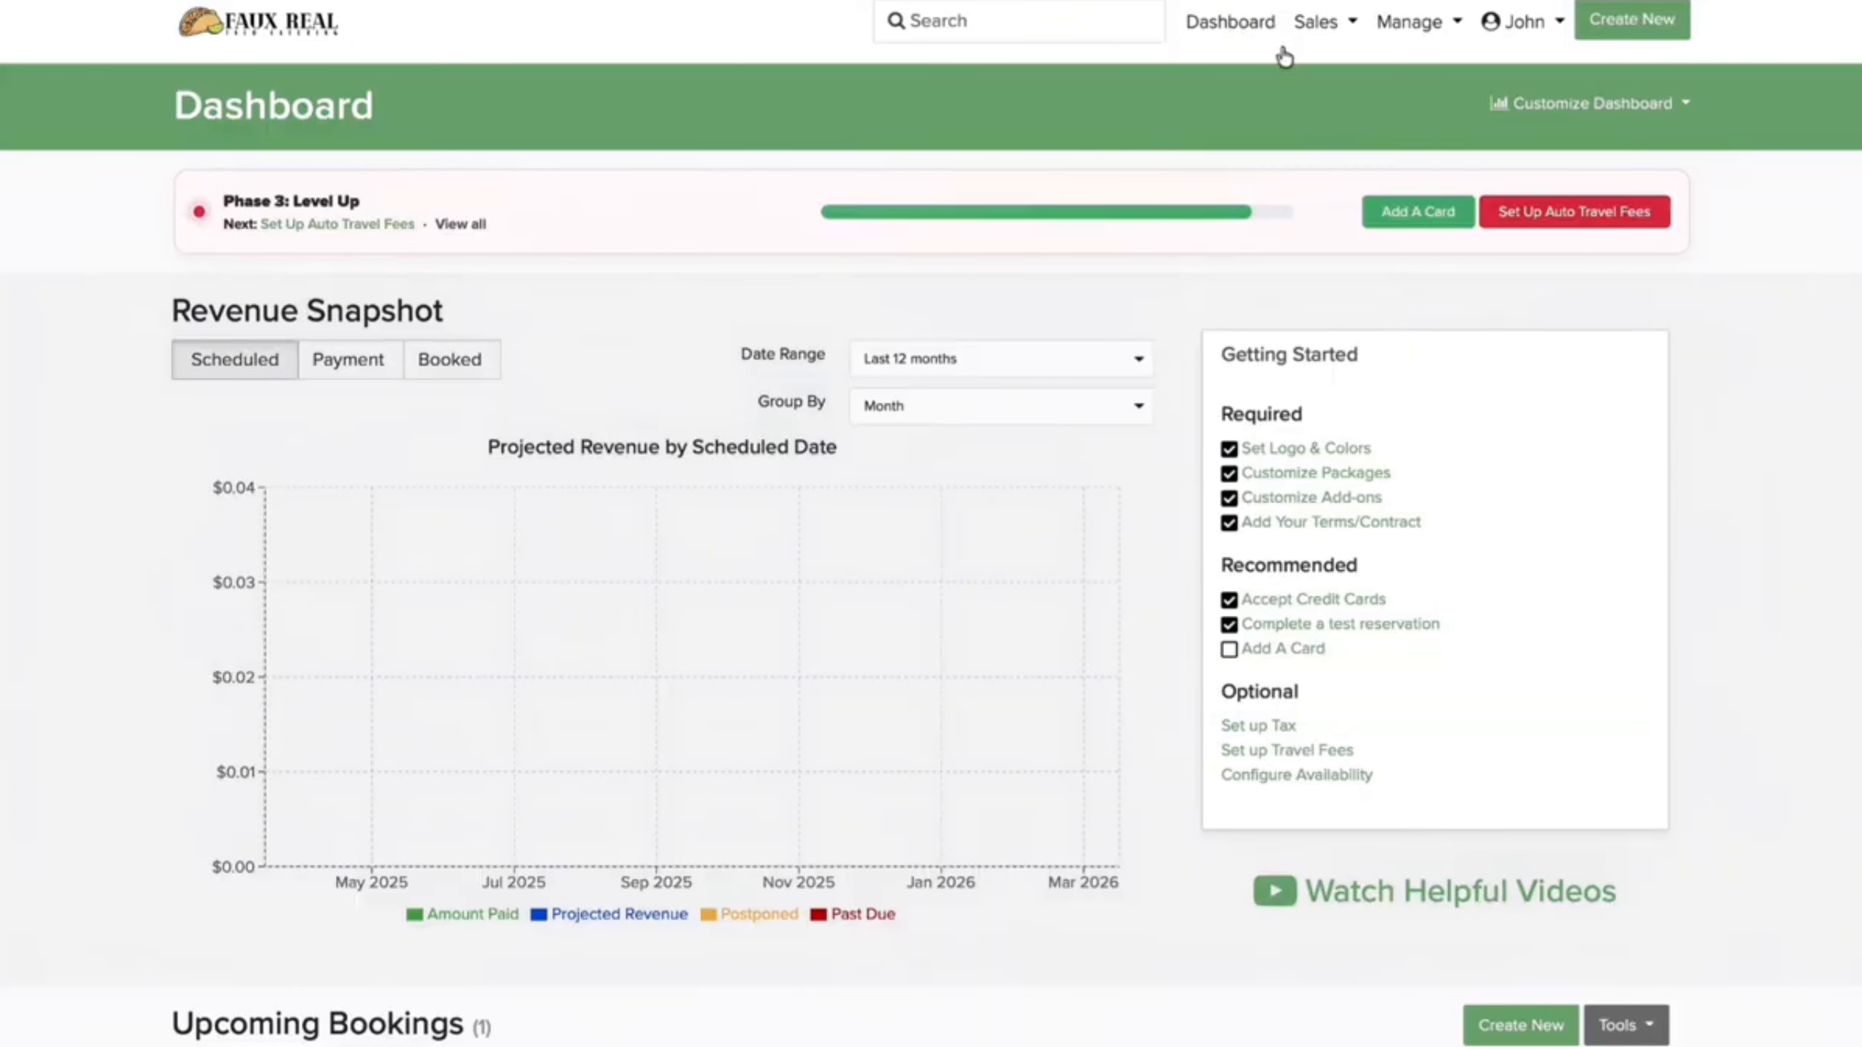
# Step: Start a new travel zone named '20 Miles' with a 20-mile minimum distance
pyautogui.click(1547, 216)
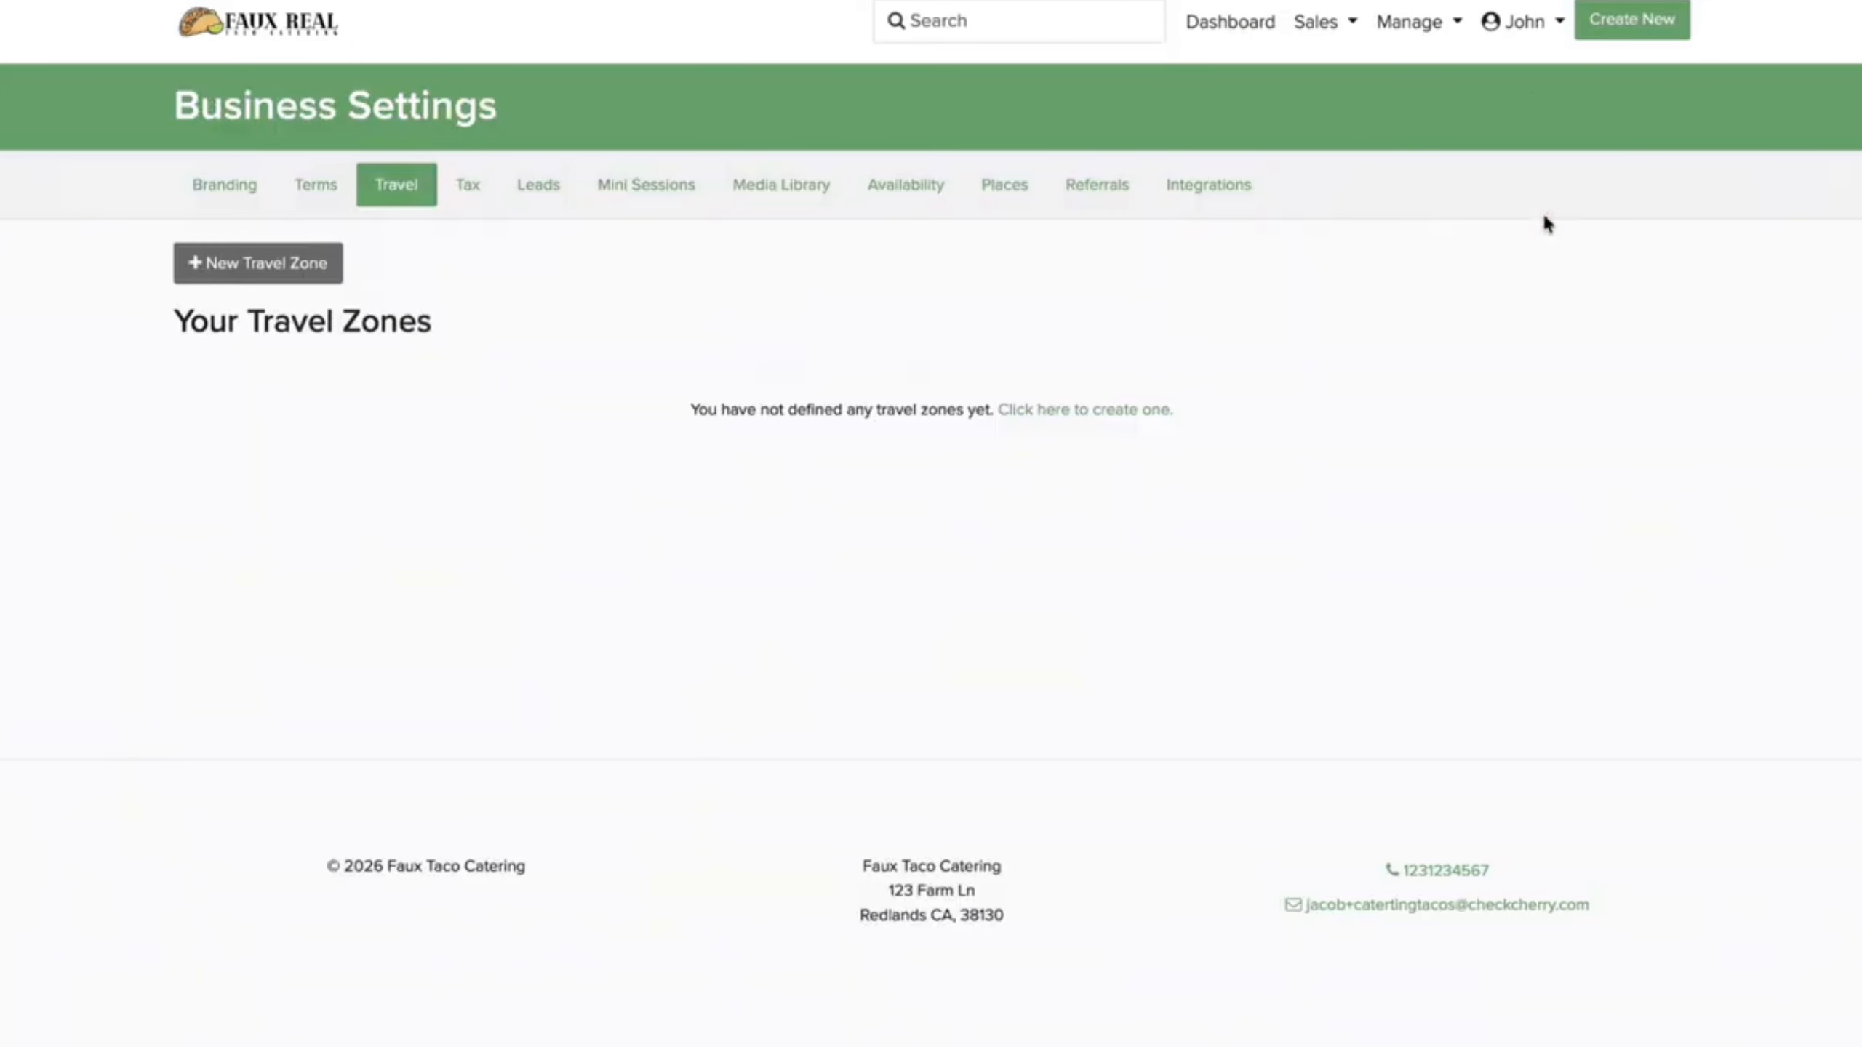
pyautogui.click(248, 276)
pyautogui.click(320, 476)
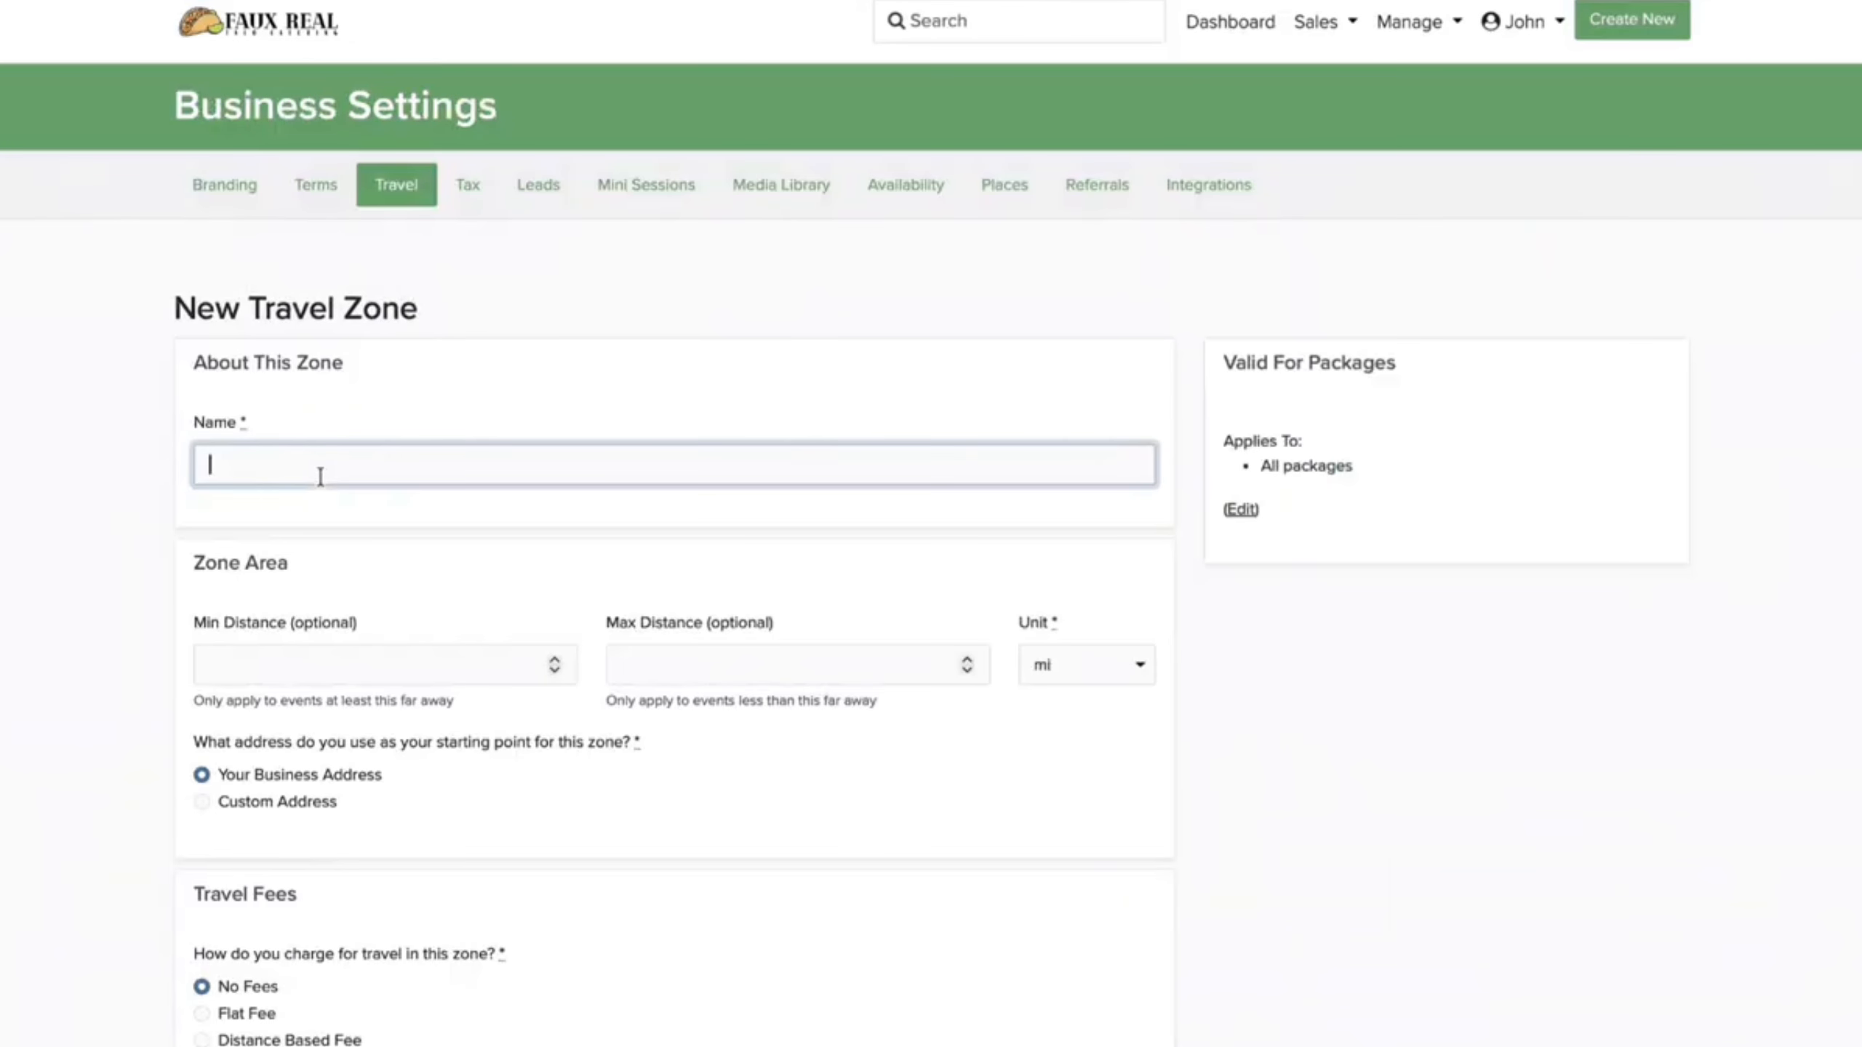
pyautogui.write('20 Miles')
pyautogui.click(305, 657)
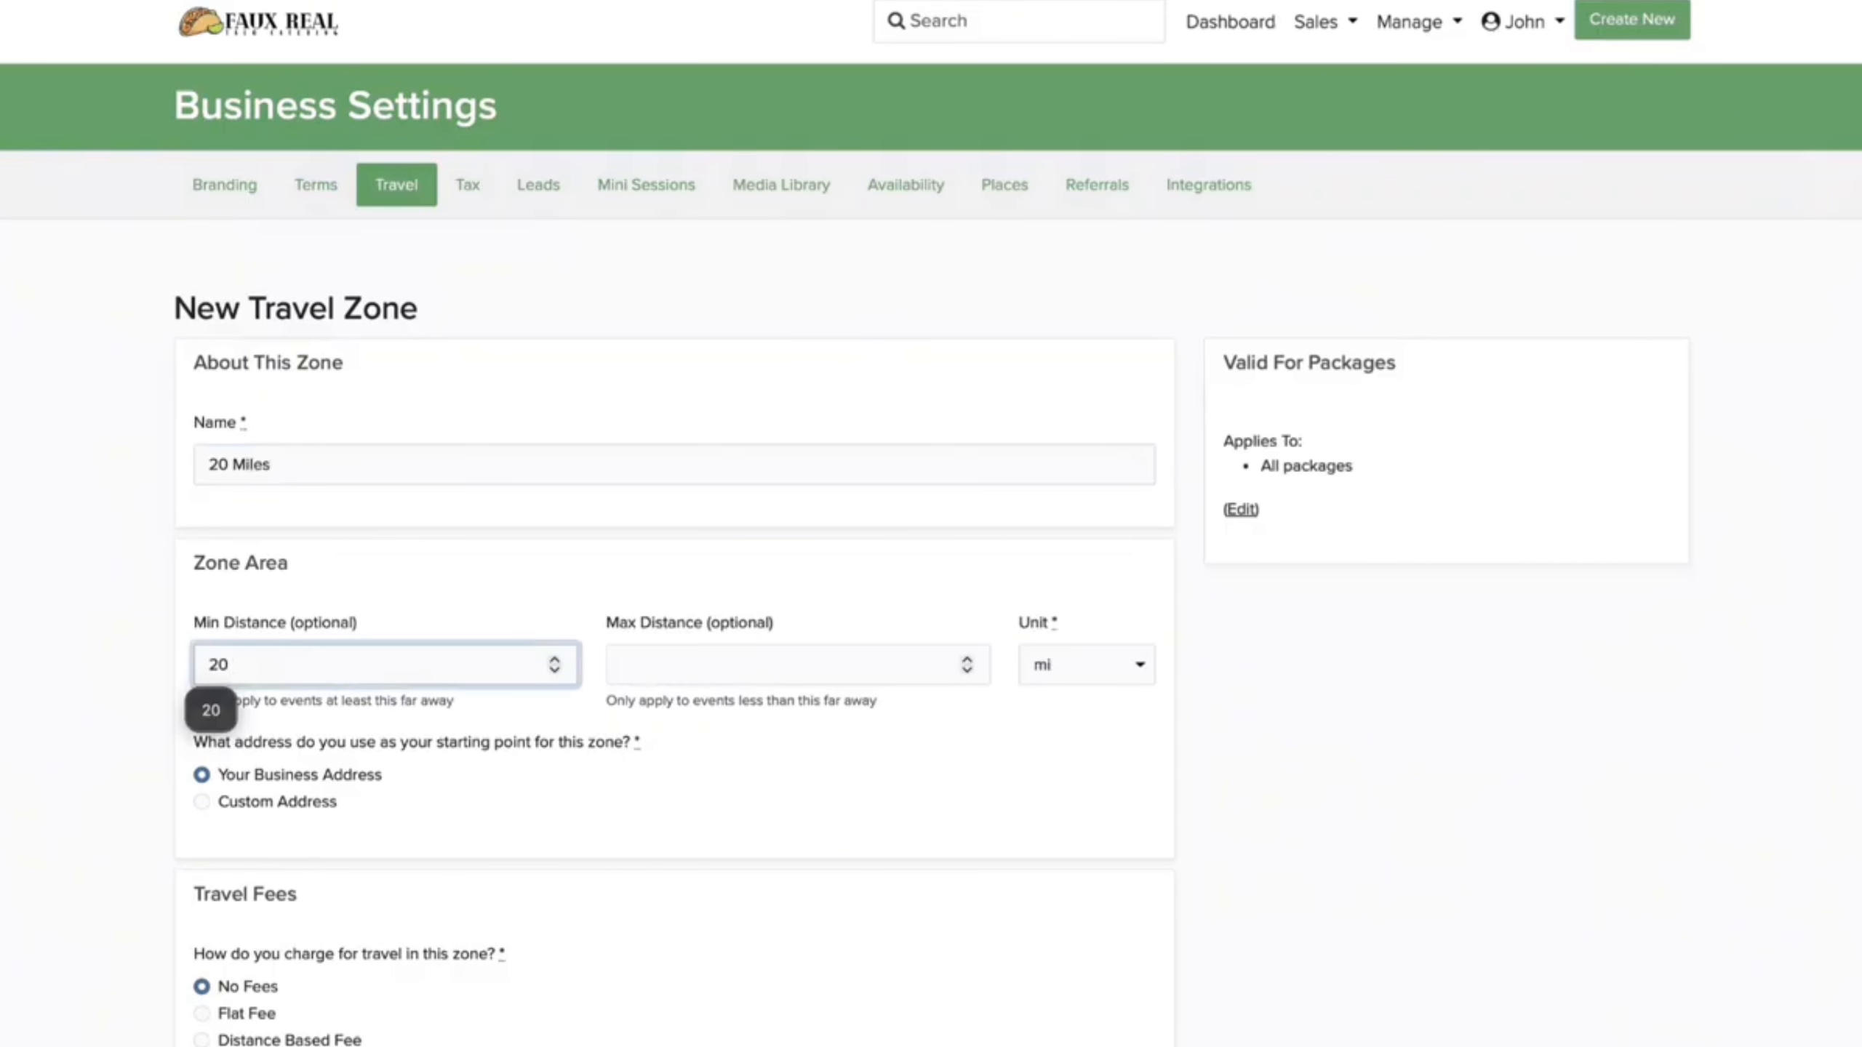
pyautogui.scroll(-5, 483, 807)
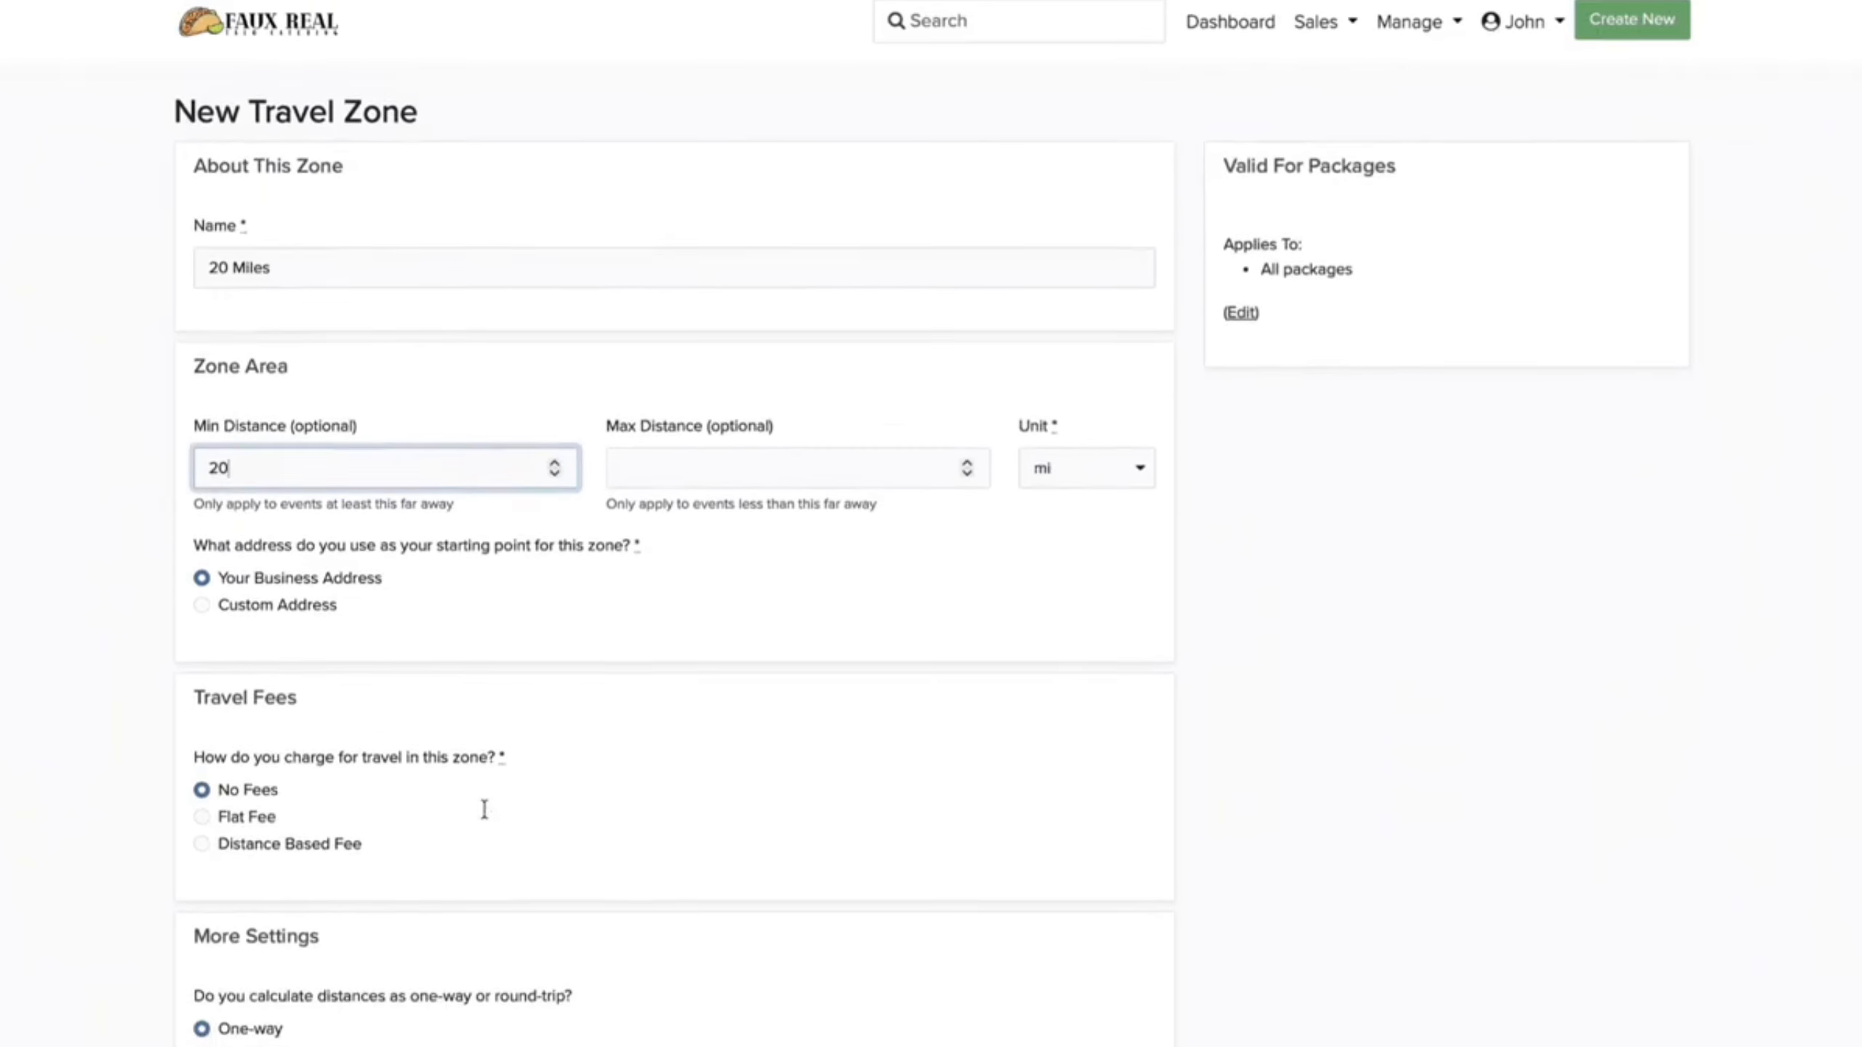
# Step: Charge $3.00 per mile after 20 free miles, round trip, and save the zone
pyautogui.click(203, 713)
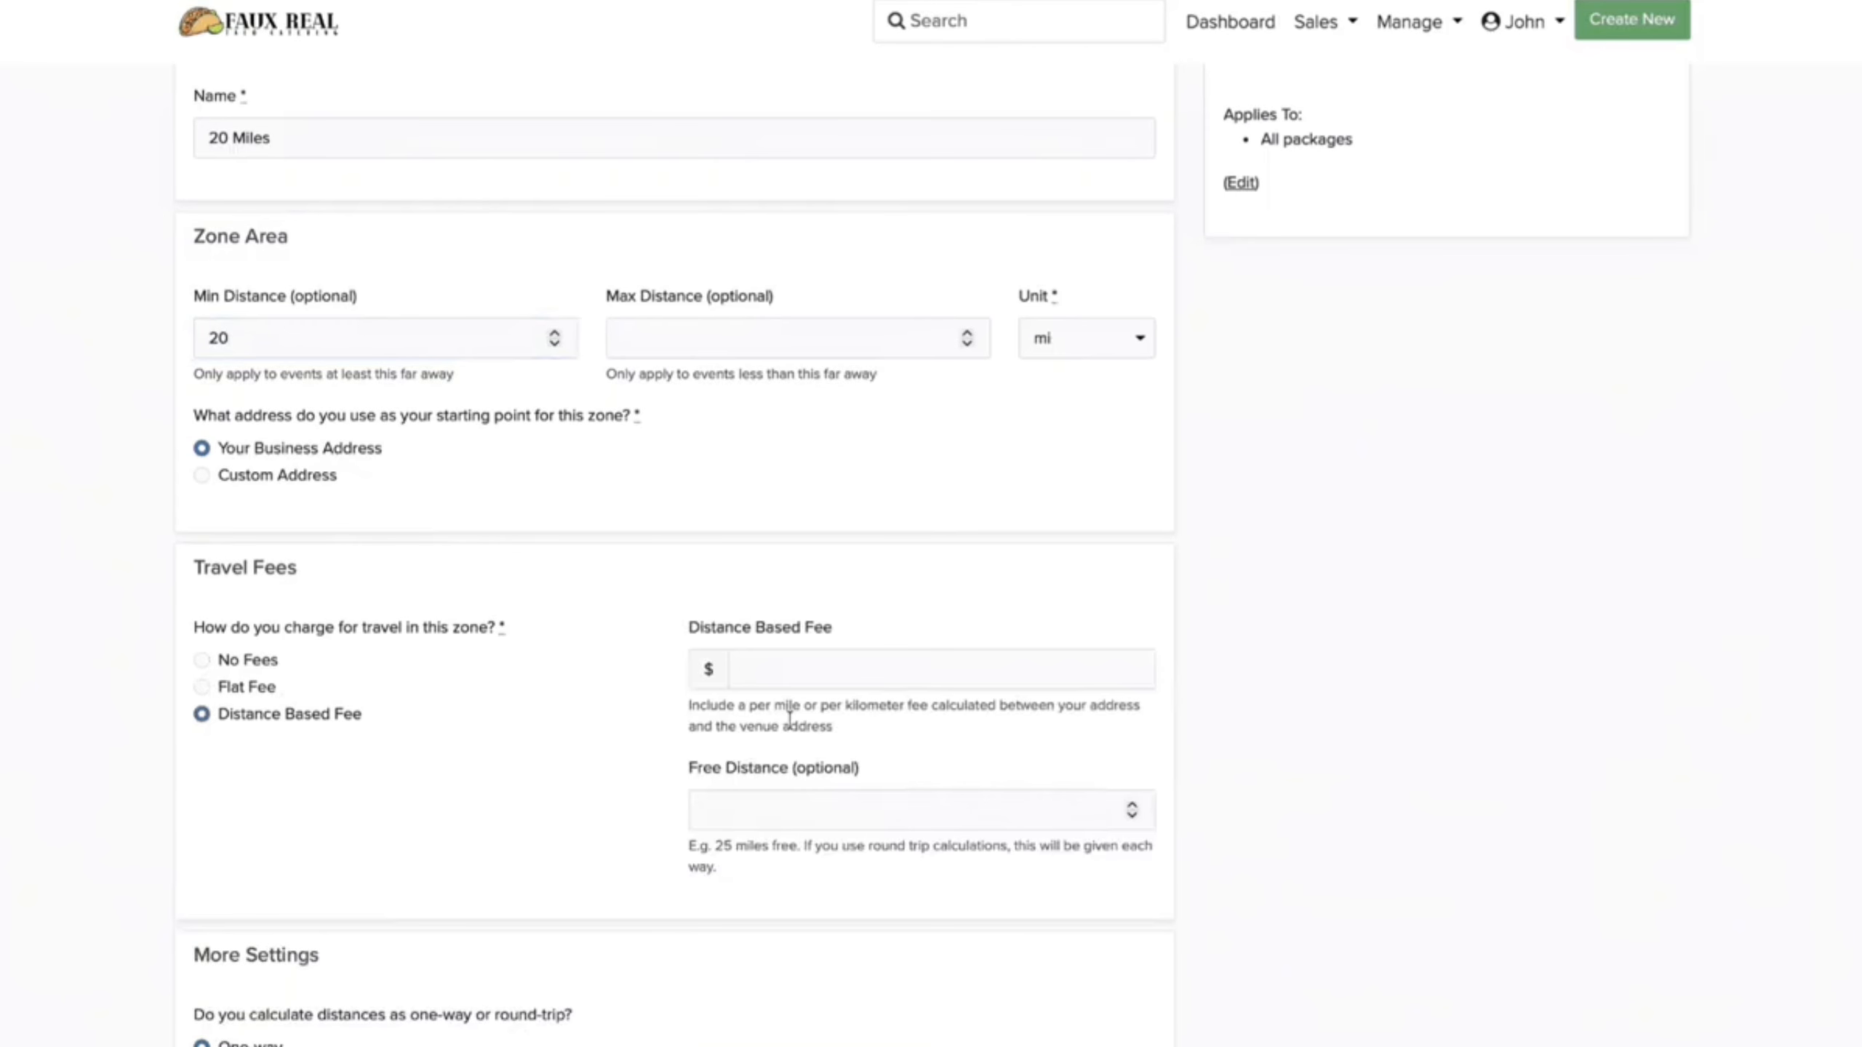
pyautogui.click(816, 622)
pyautogui.write('3.00')
pyautogui.press('Tab')
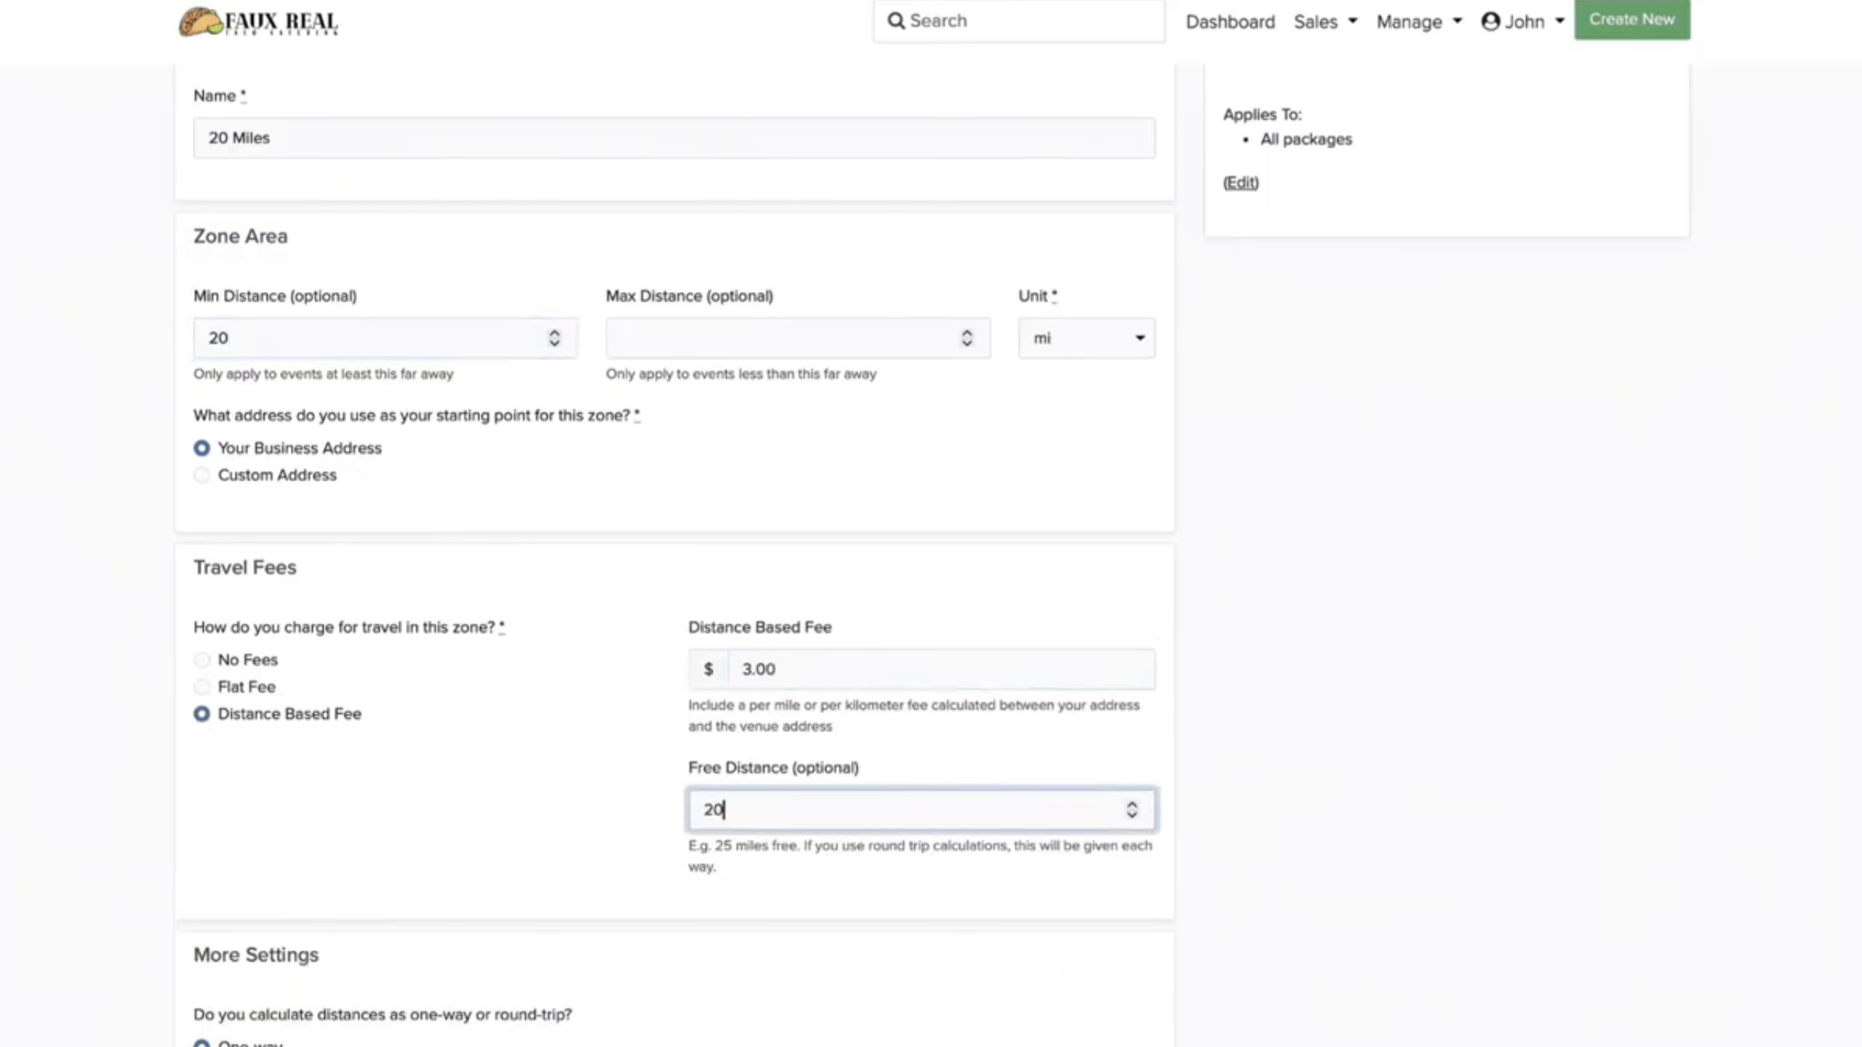
pyautogui.scroll(-4, 550, 829)
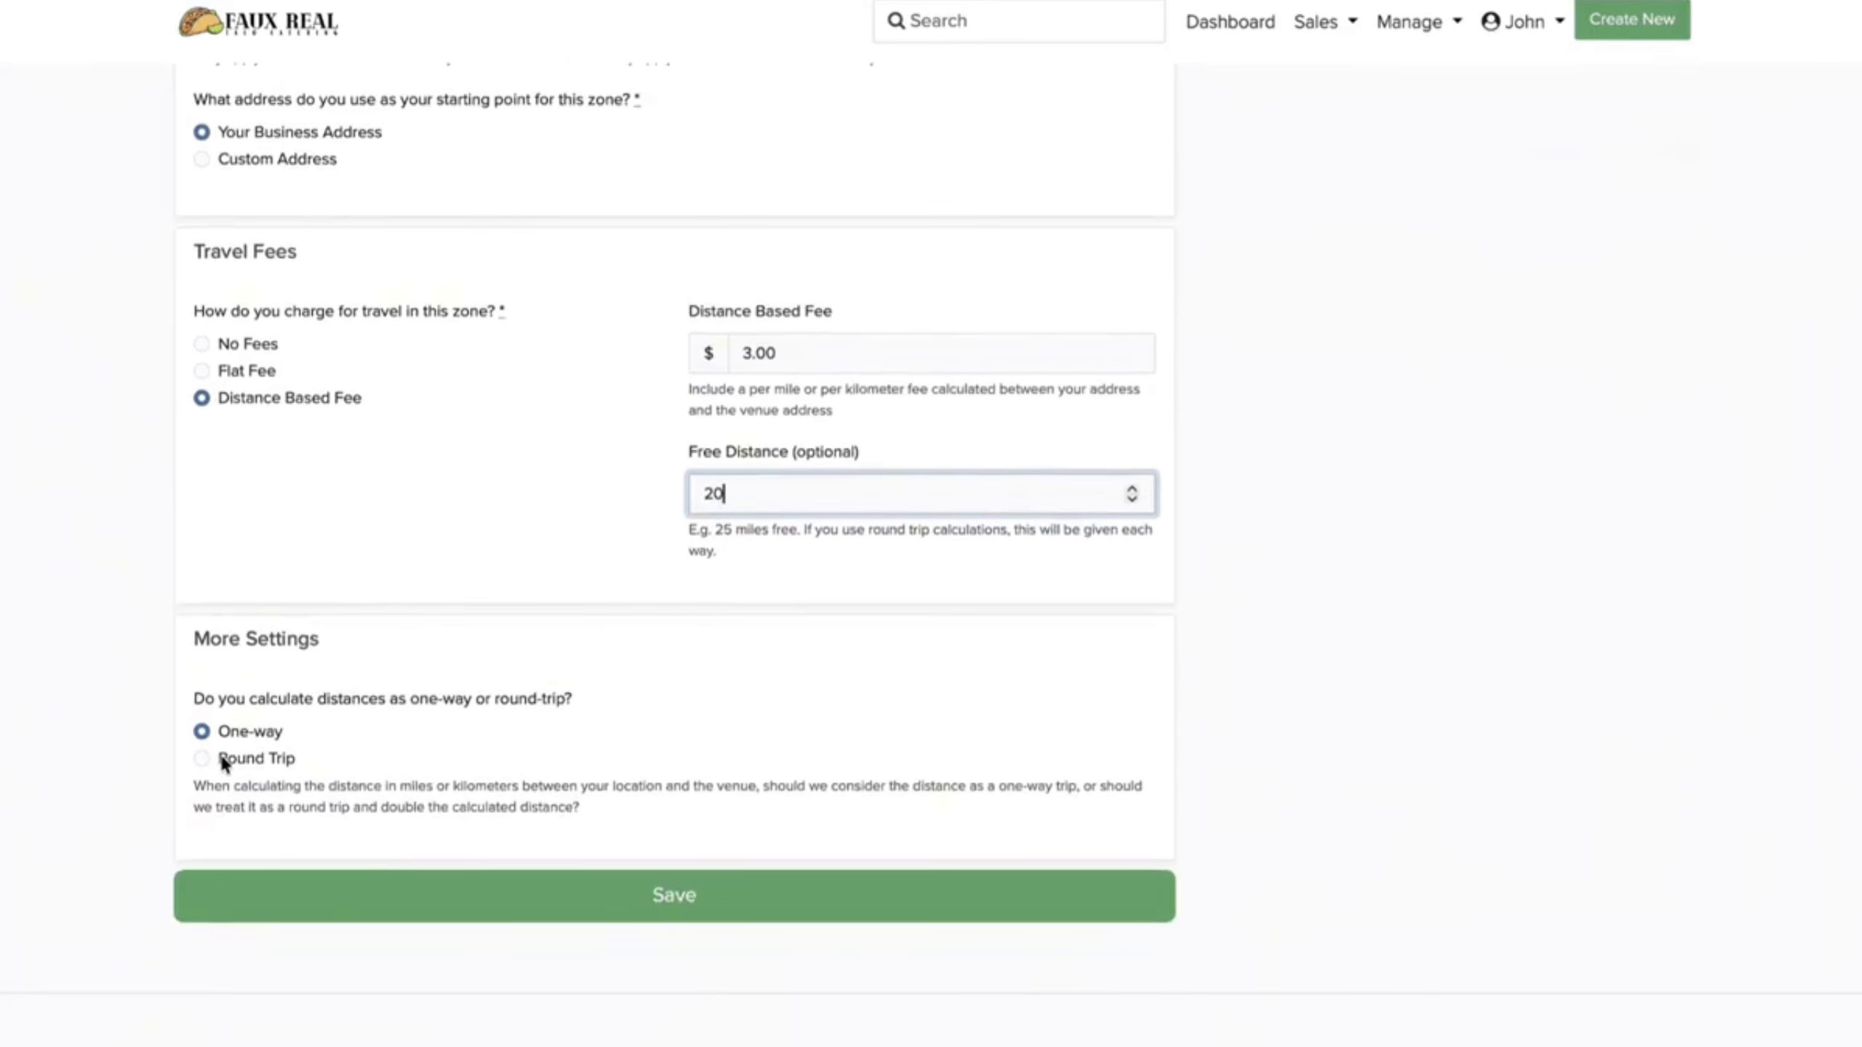
pyautogui.click(202, 759)
pyautogui.click(424, 898)
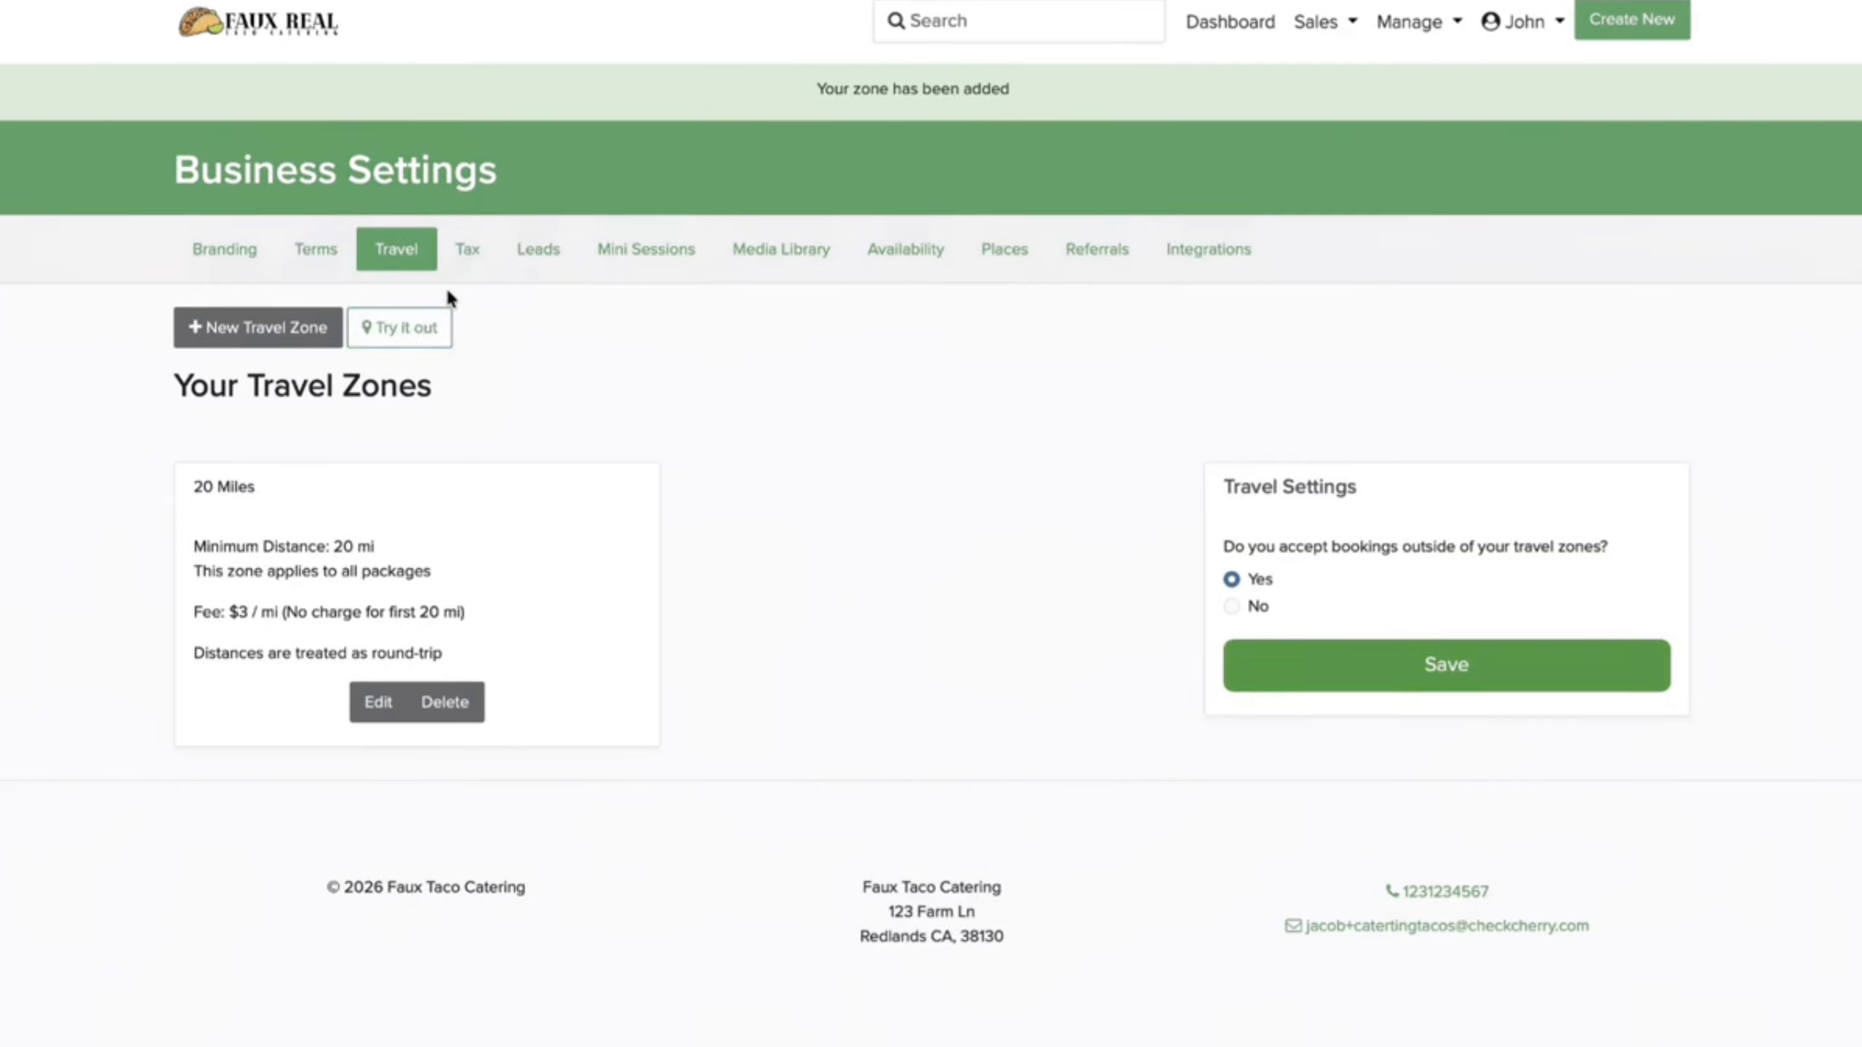
pyautogui.click(463, 254)
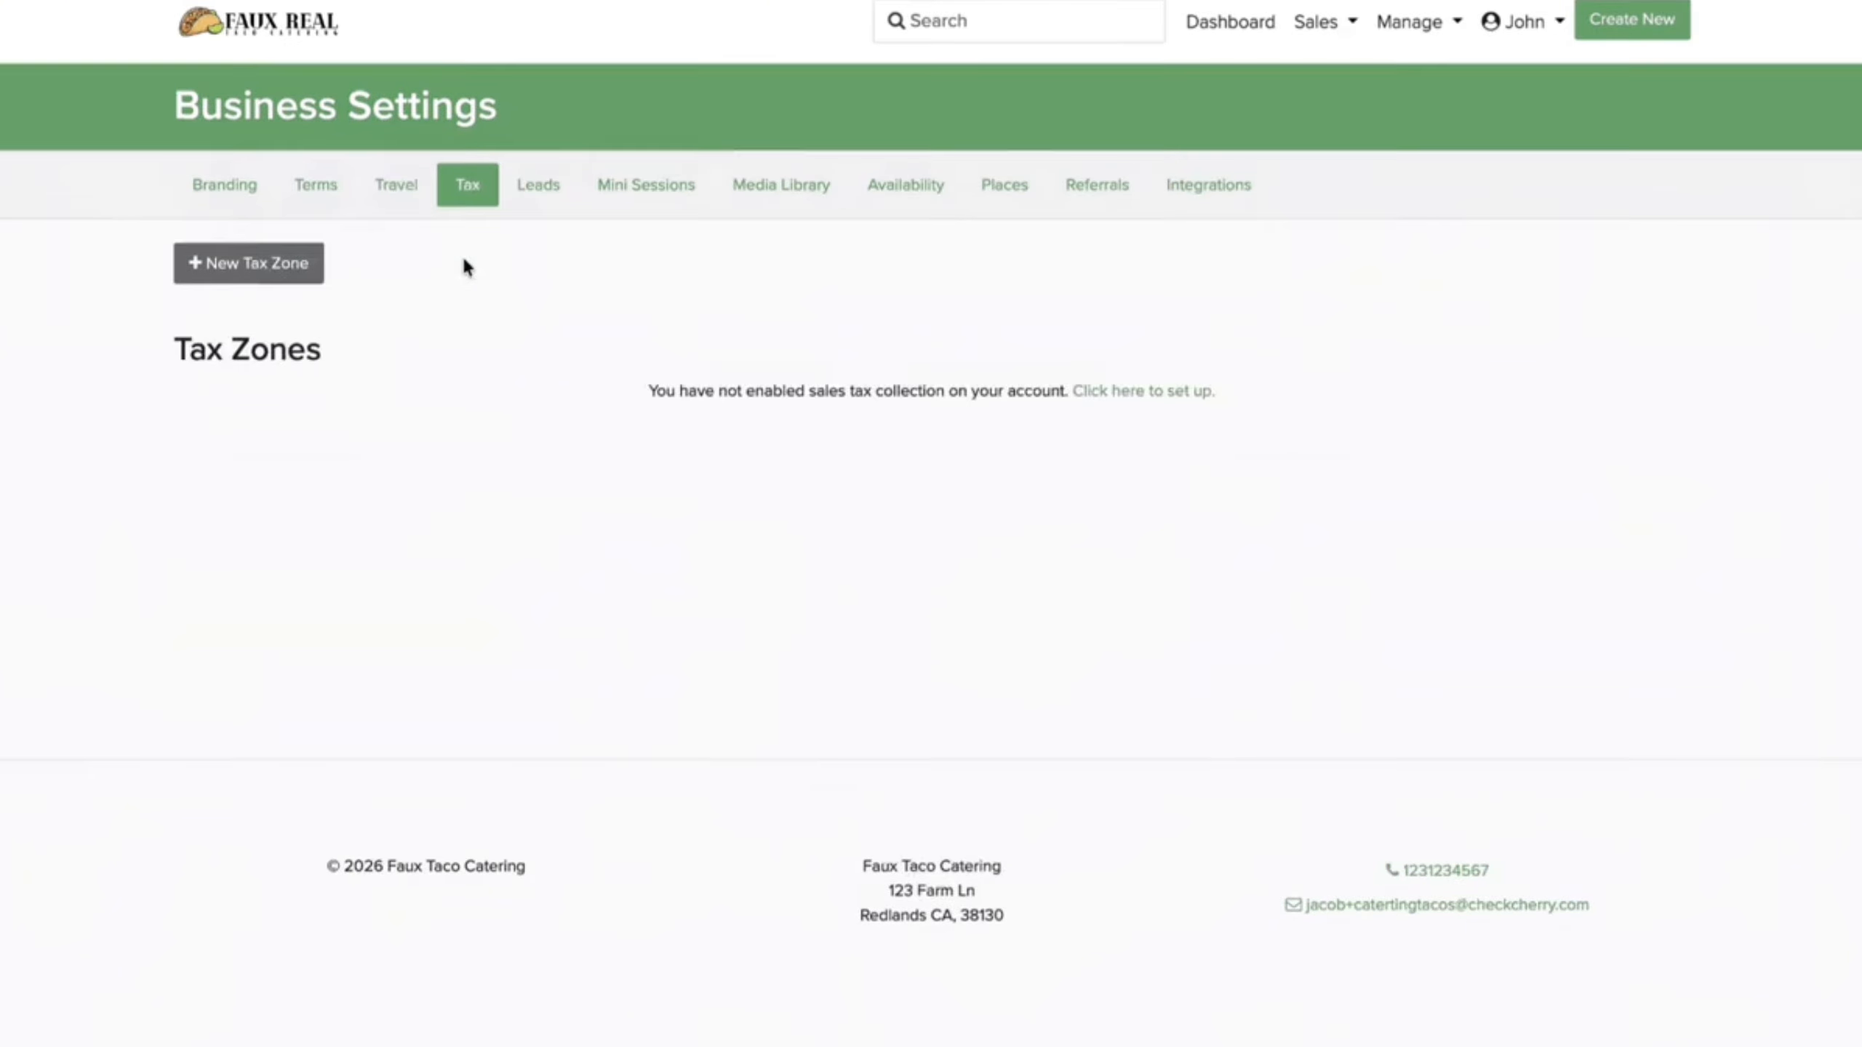
# Step: Create a tax zone named 'Tax Rate', calculated automatically with no state restriction, and save it
pyautogui.click(279, 263)
pyautogui.click(405, 449)
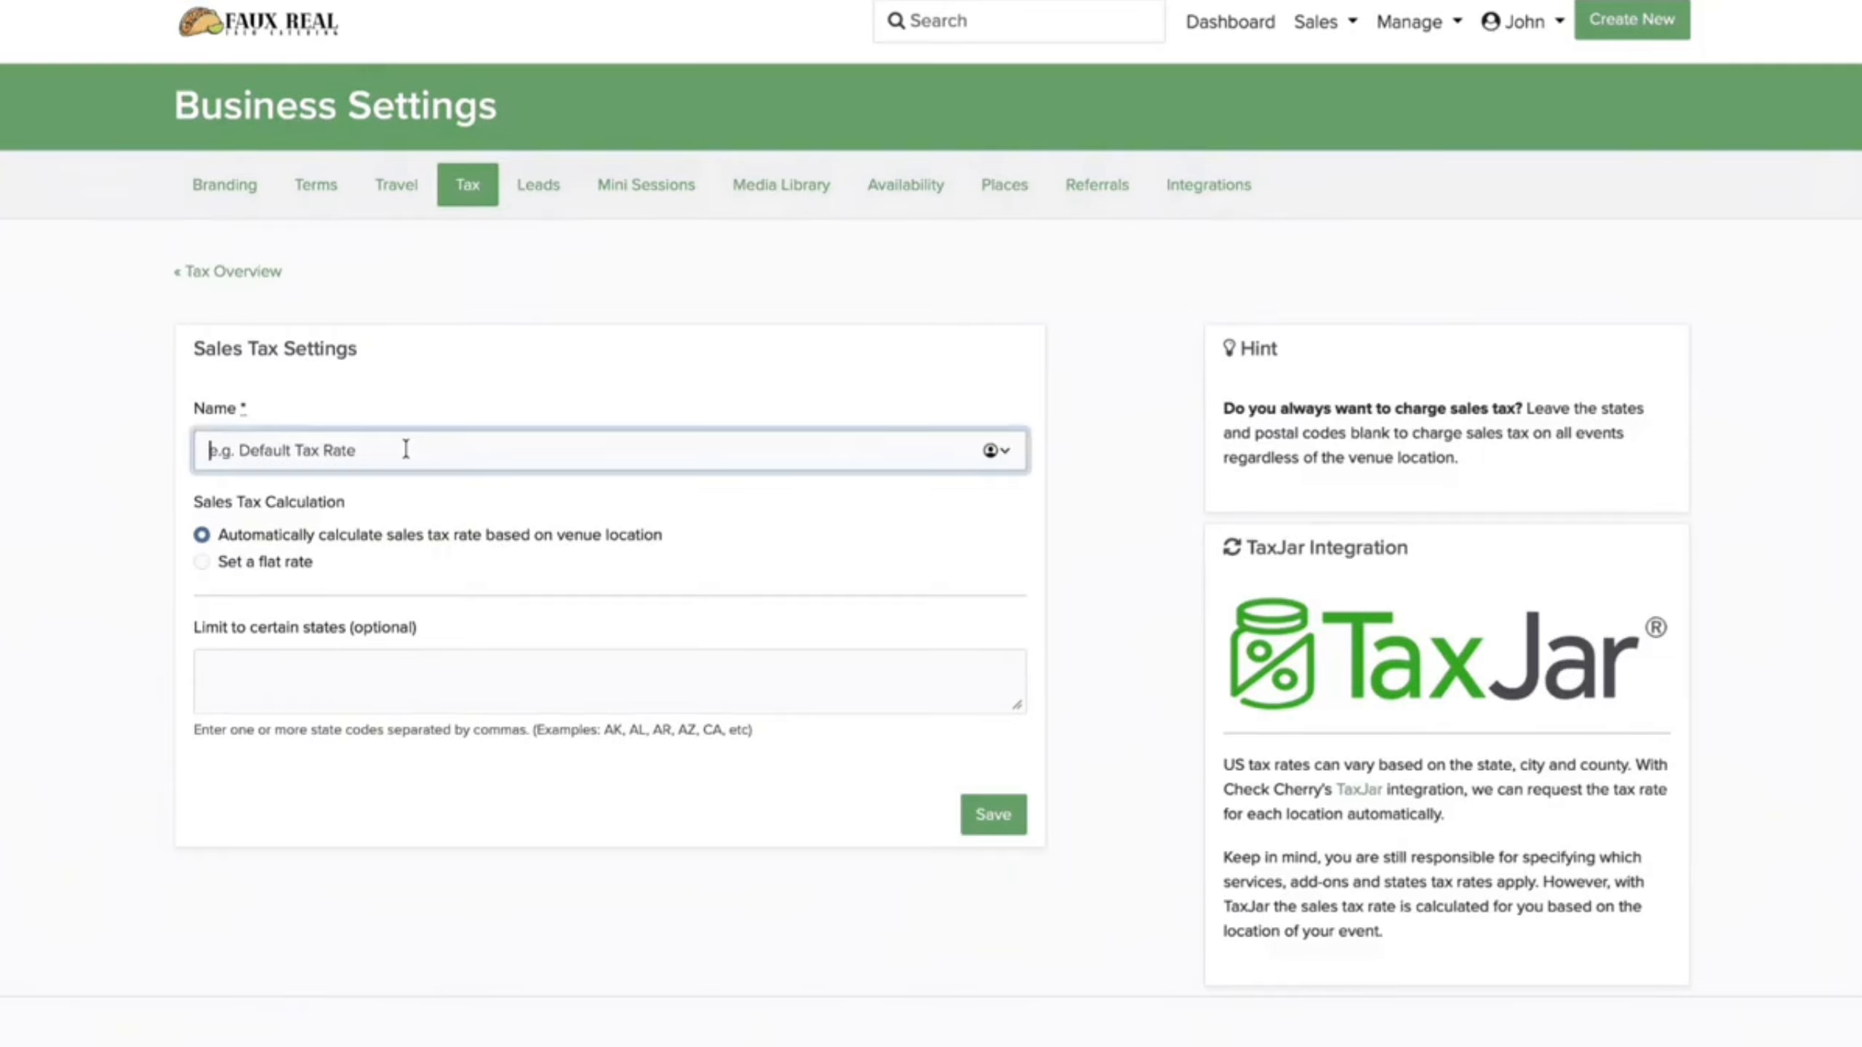
pyautogui.write('Tax Rate')
pyautogui.click(202, 560)
pyautogui.click(202, 536)
pyautogui.click(307, 670)
pyautogui.write('A')
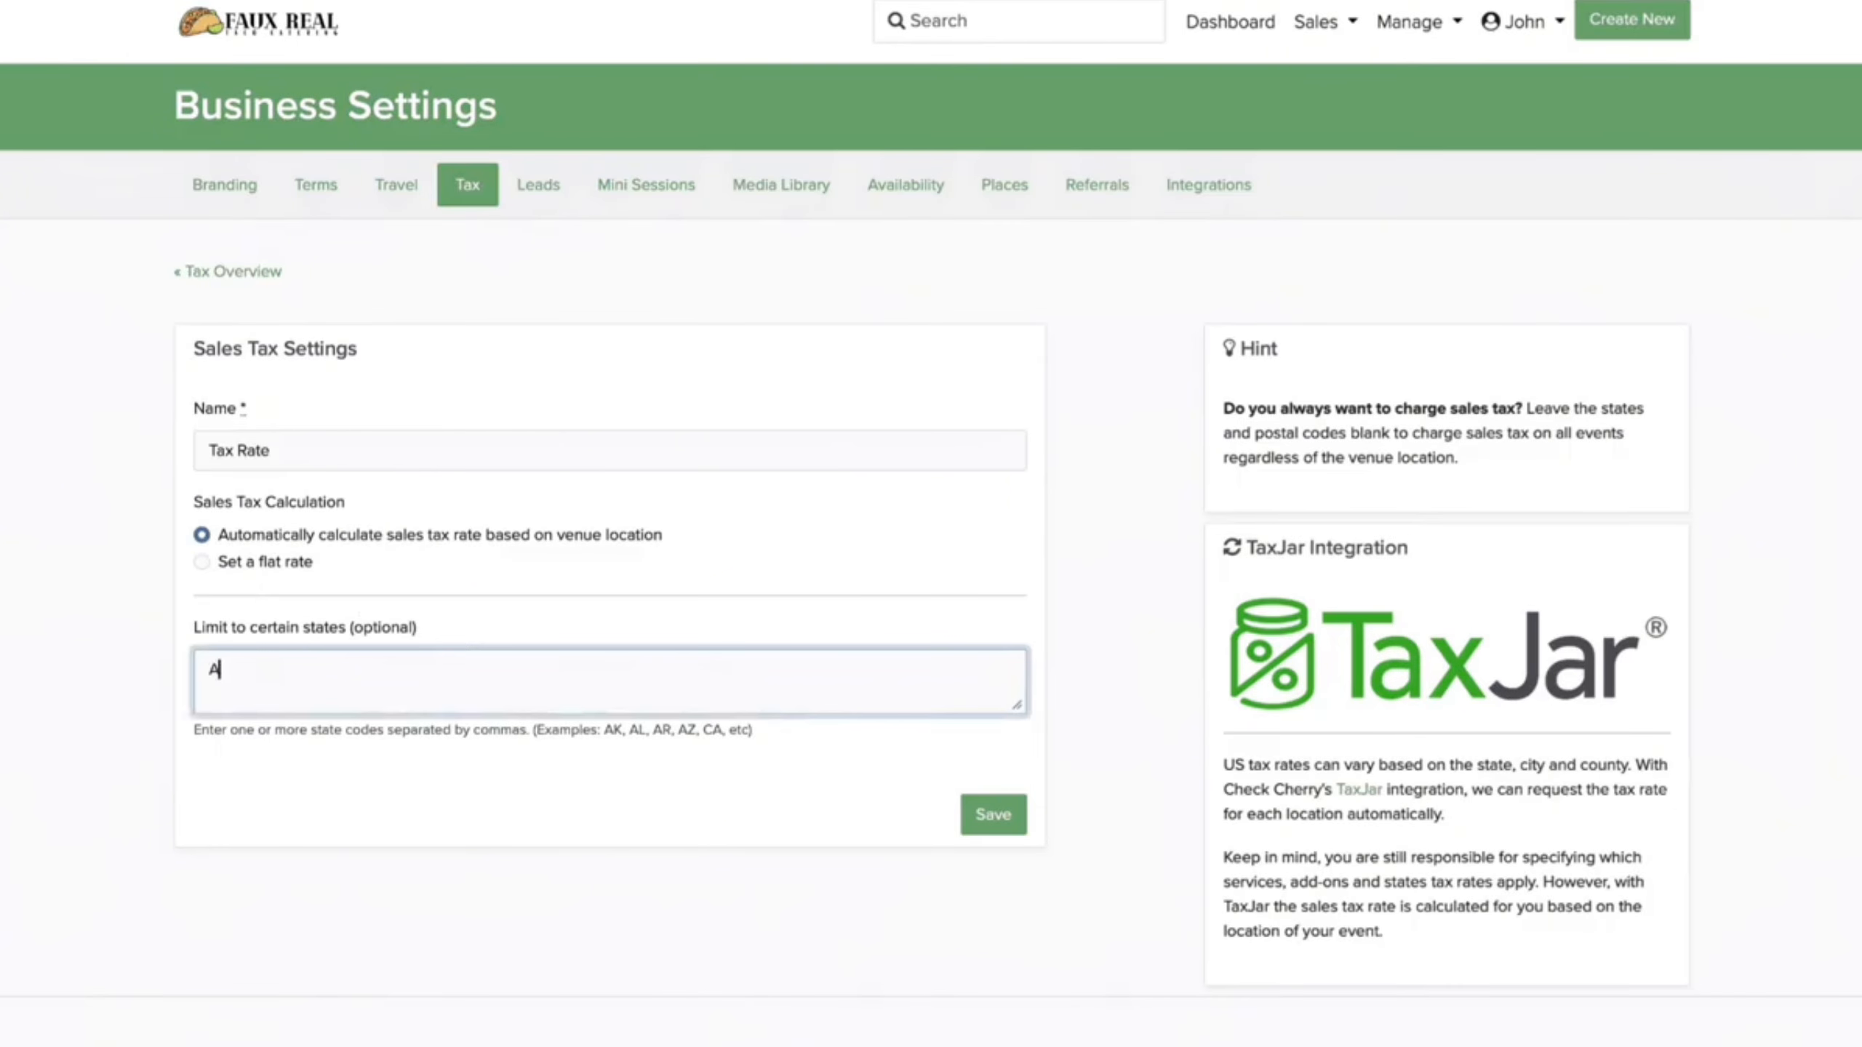
pyautogui.write('R, CA, CO')
pyautogui.press('BackSpace')
pyautogui.press('BackSpace')
pyautogui.press('BackSpace')
pyautogui.press('BackSpace')
pyautogui.press('BackSpace')
pyautogui.press('BackSpace')
pyautogui.press('BackSpace')
pyautogui.press('BackSpace')
pyautogui.press('BackSpace')
pyautogui.press('BackSpace')
pyautogui.click(994, 814)
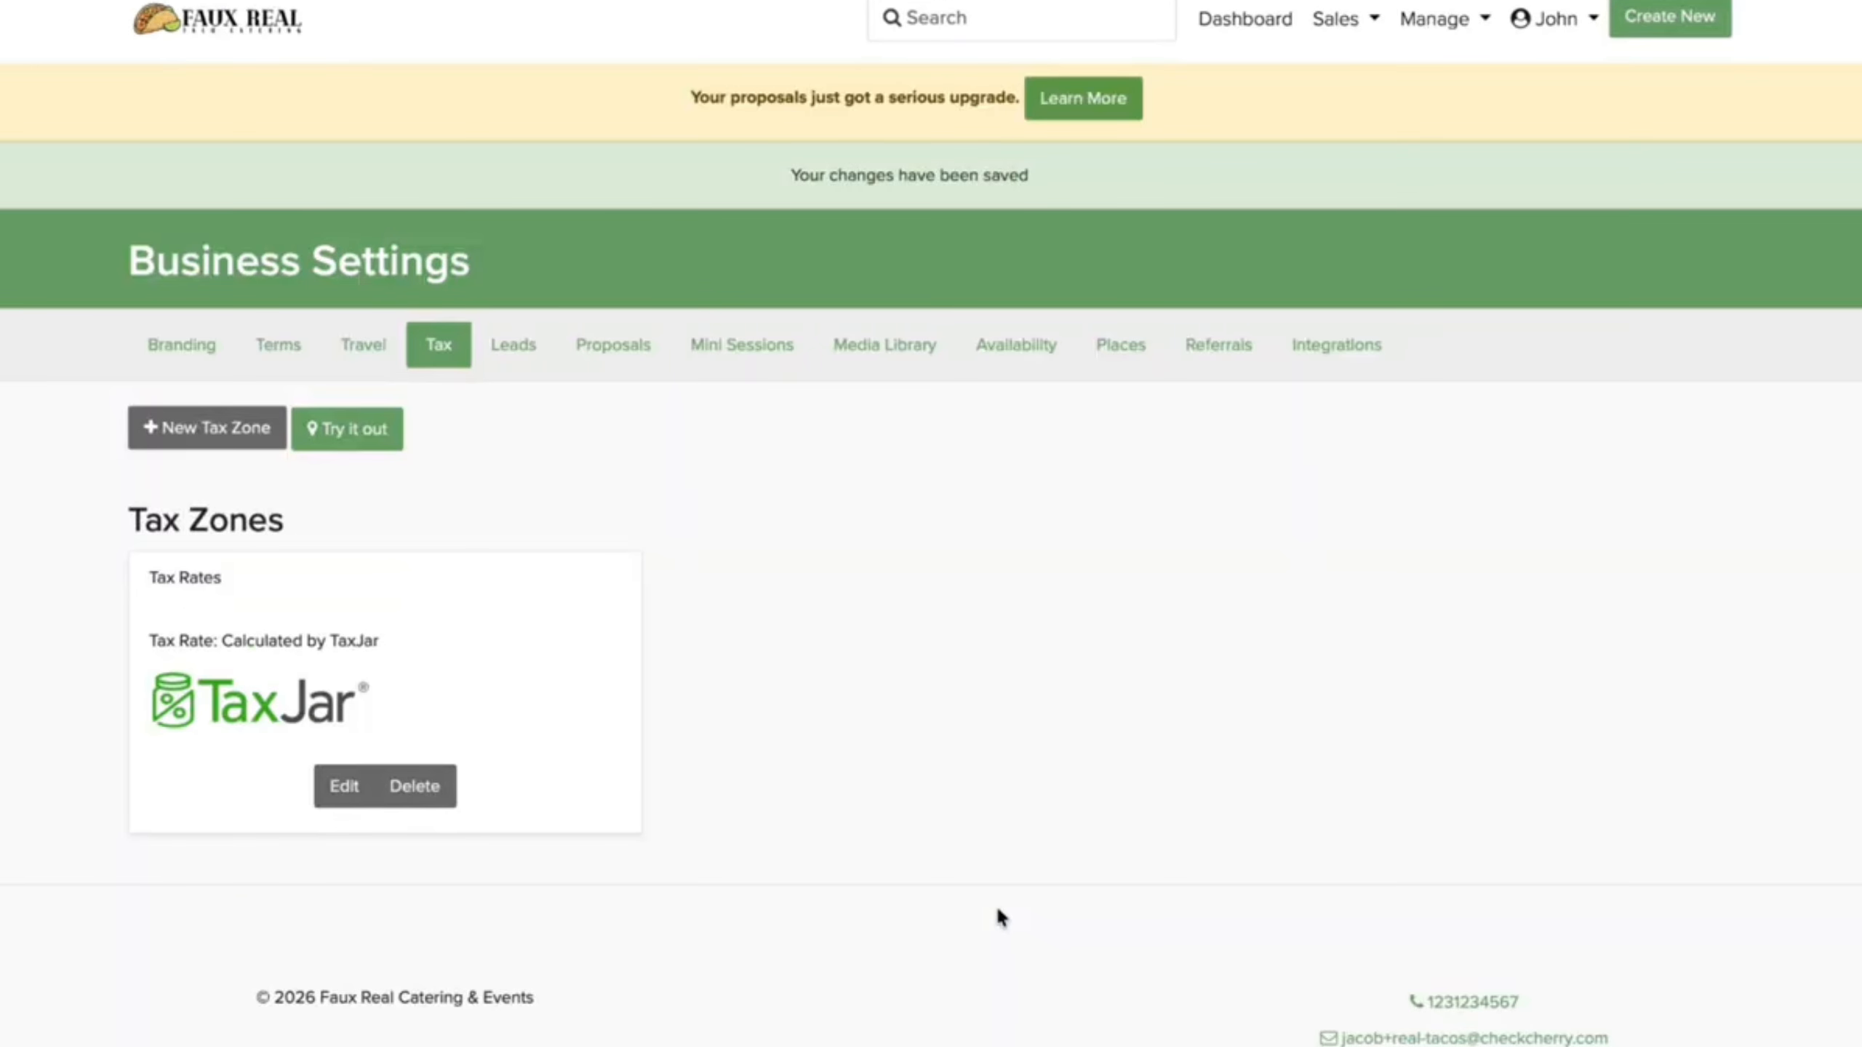
pyautogui.click(1019, 354)
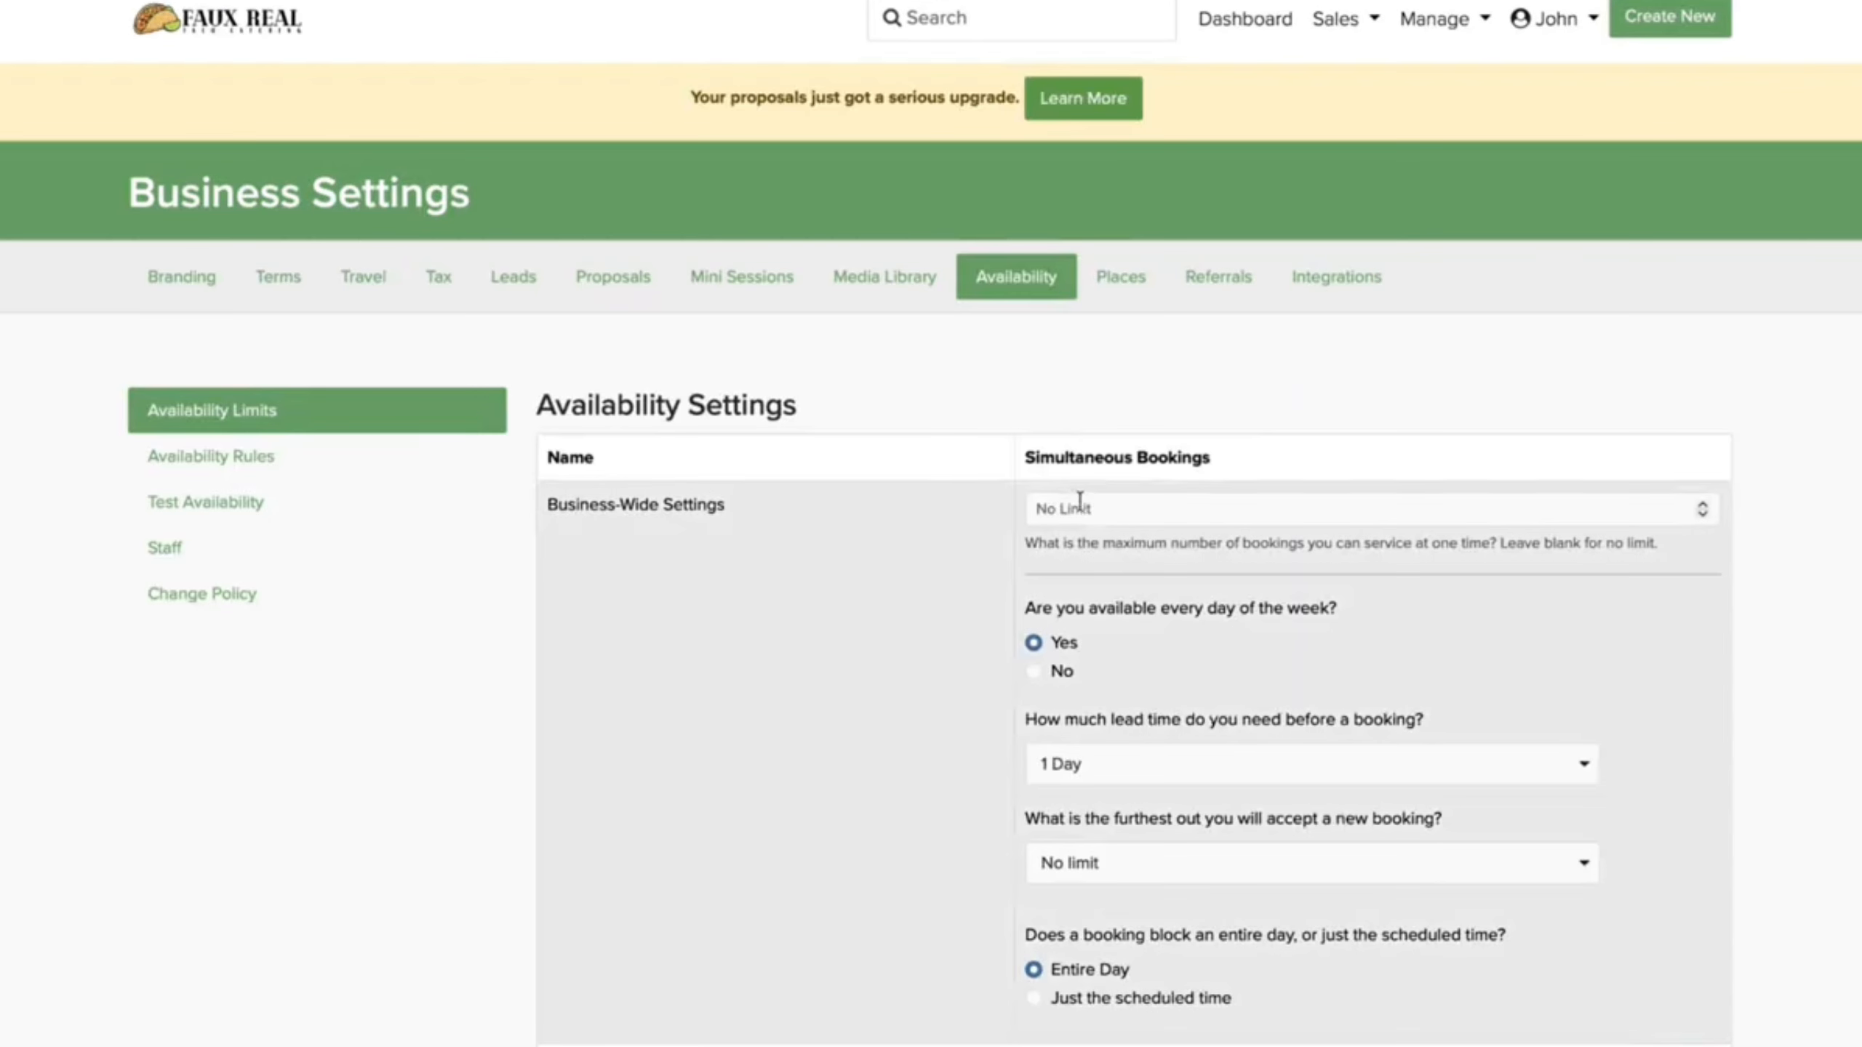
# Step: Set simultaneous bookings to 1, keep 1 Day lead time and no advance limit, and save
pyautogui.click(1075, 508)
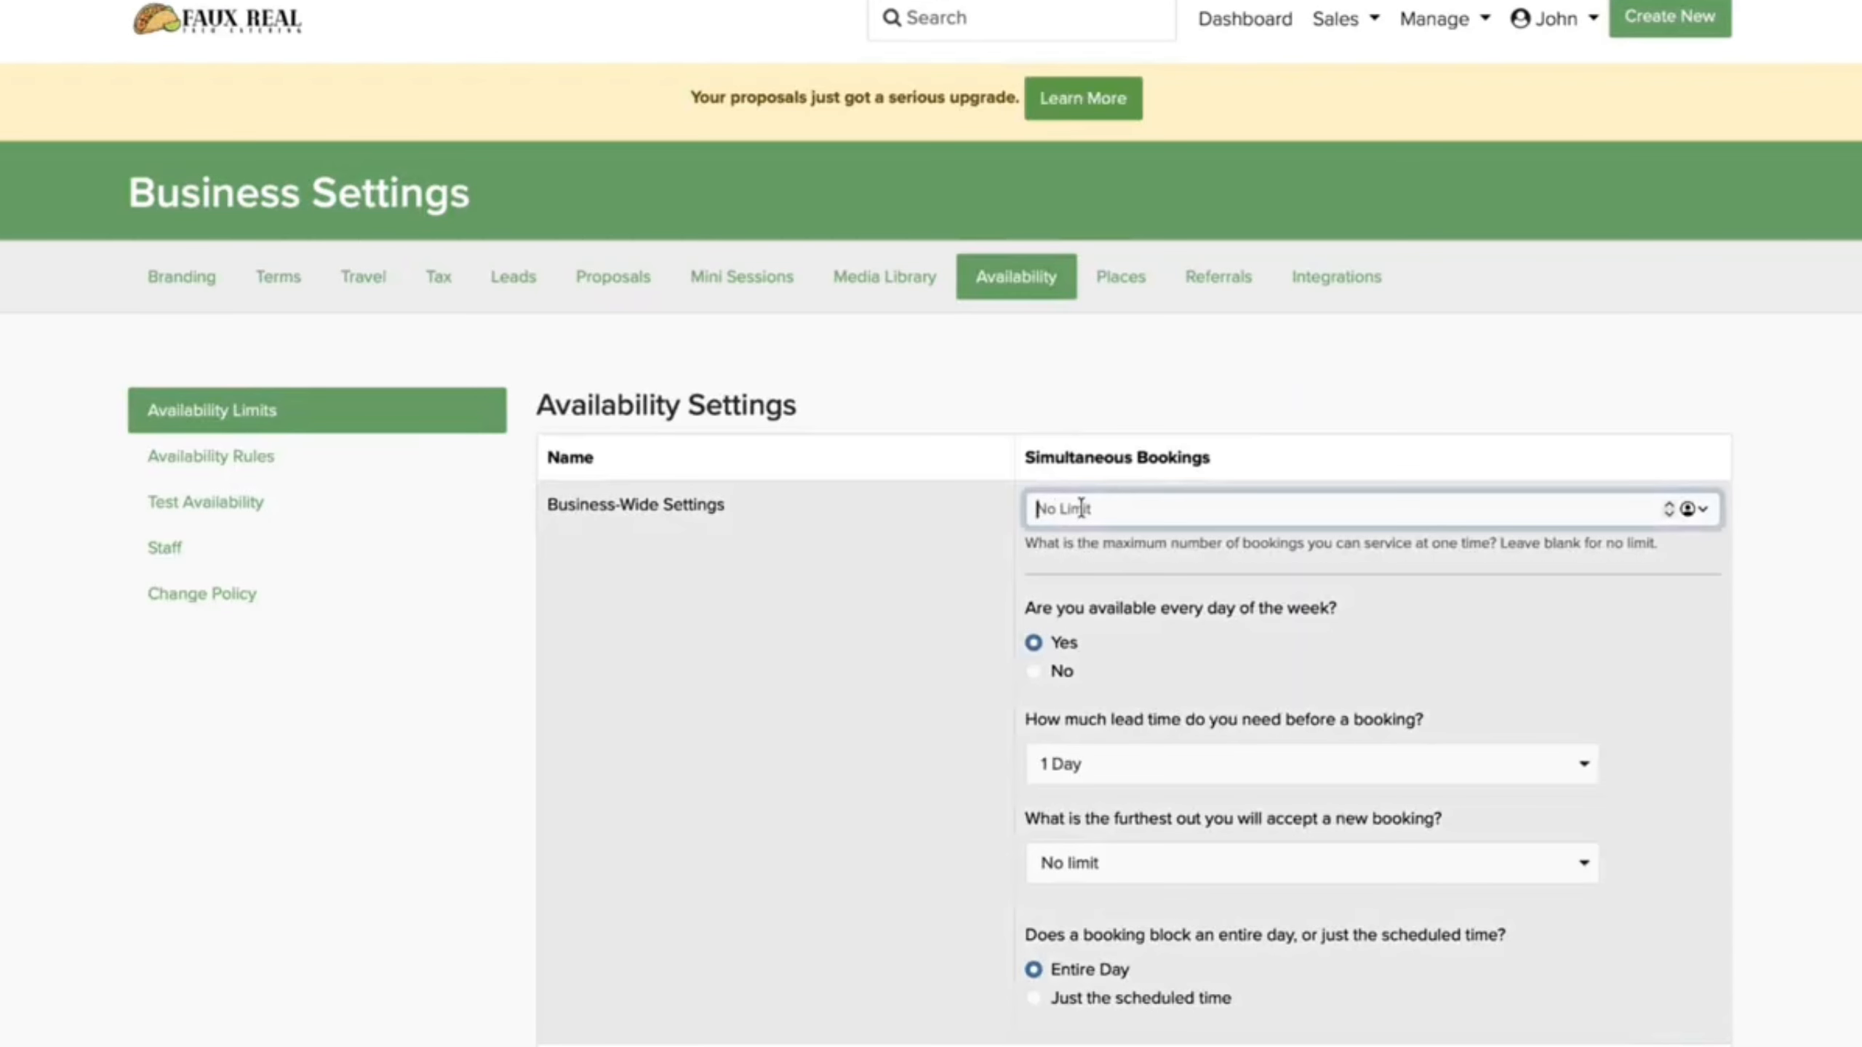
pyautogui.write('1')
pyautogui.click(1088, 763)
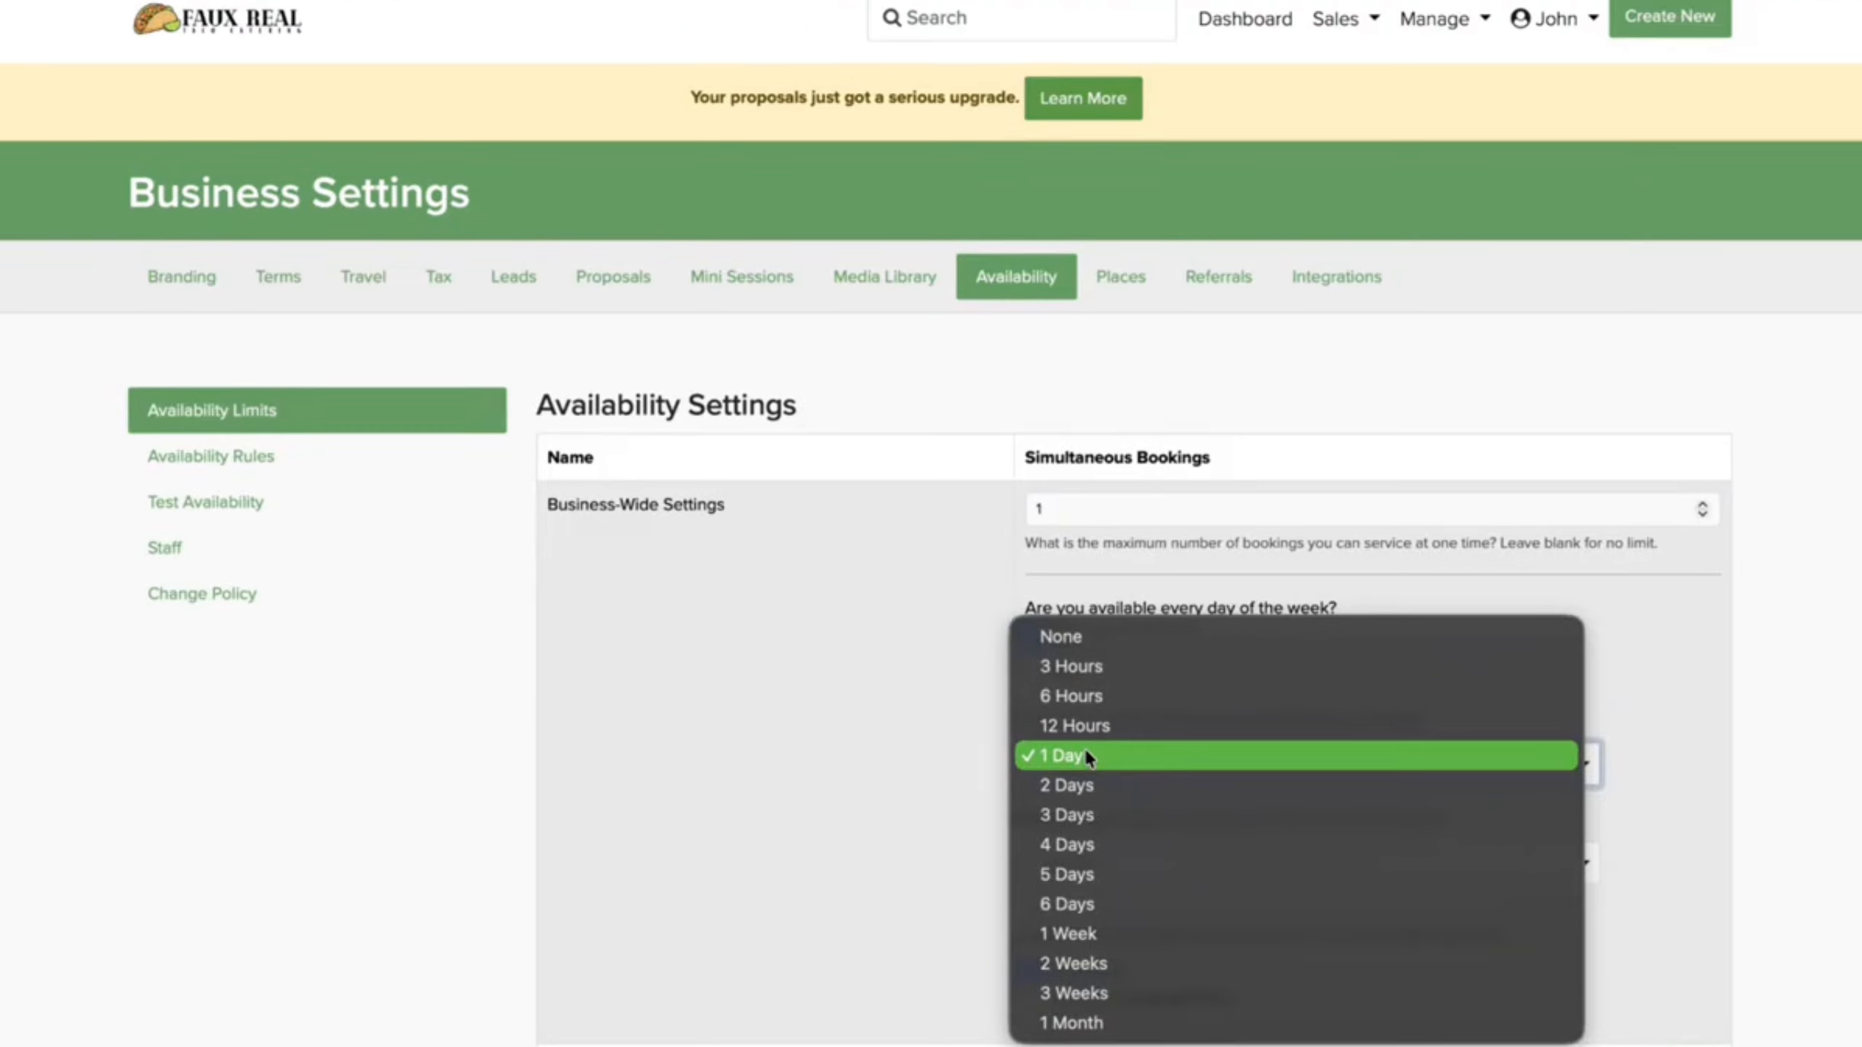
pyautogui.click(1086, 749)
pyautogui.click(1133, 863)
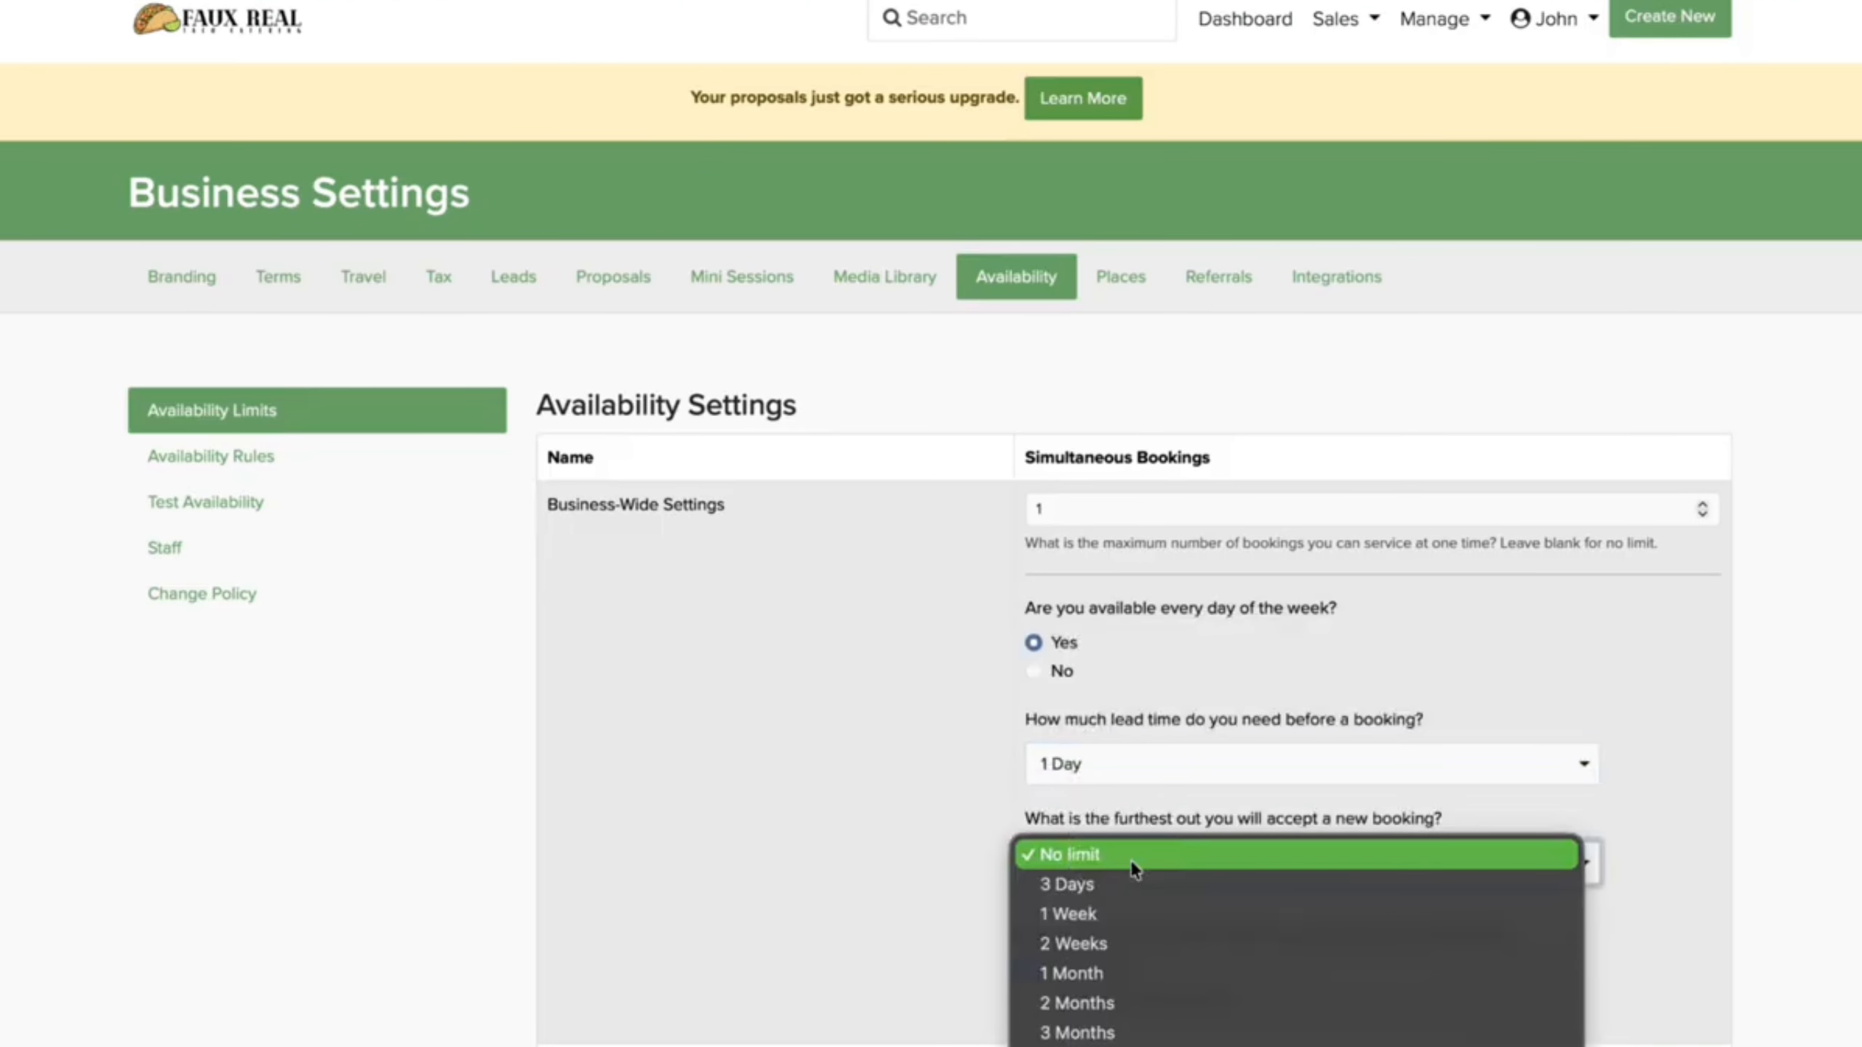
pyautogui.click(1131, 859)
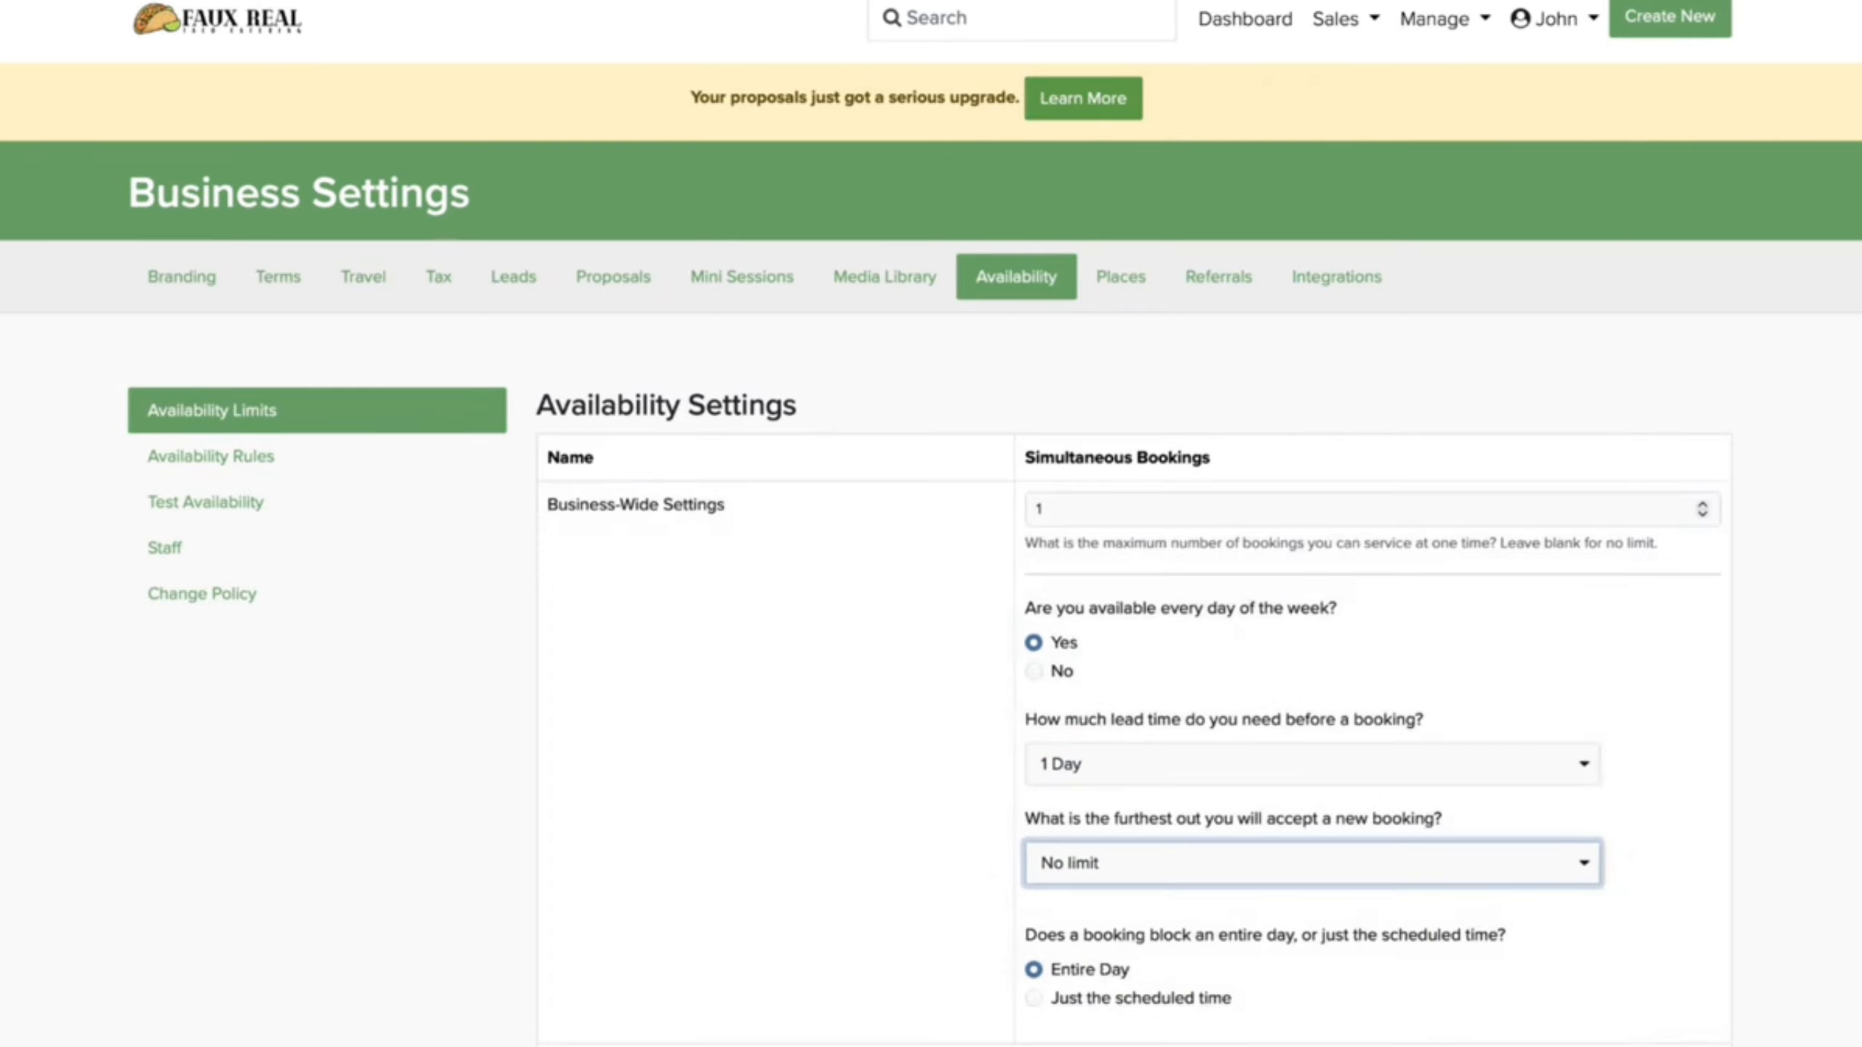
pyautogui.click(1638, 1046)
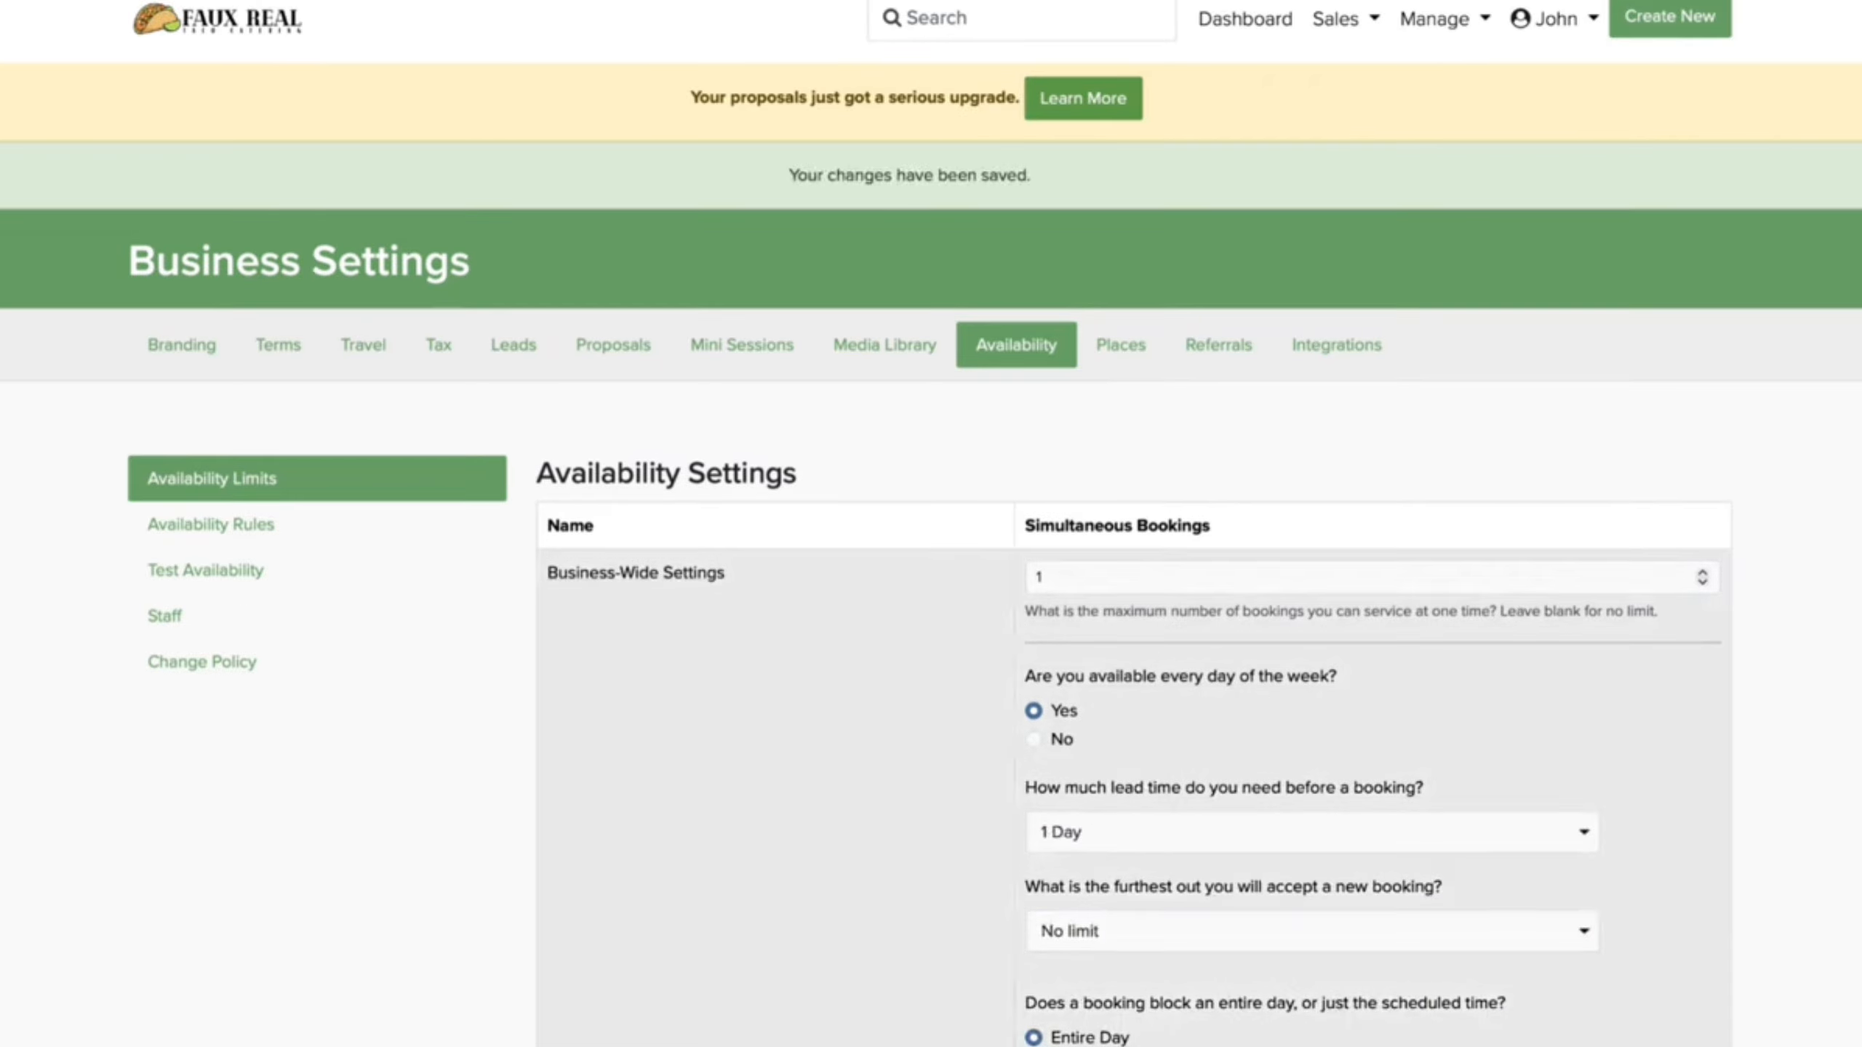
# Step: Start an online booking for Fiesta Favorite and enter the client's name and e-mail
pyautogui.click(1280, 22)
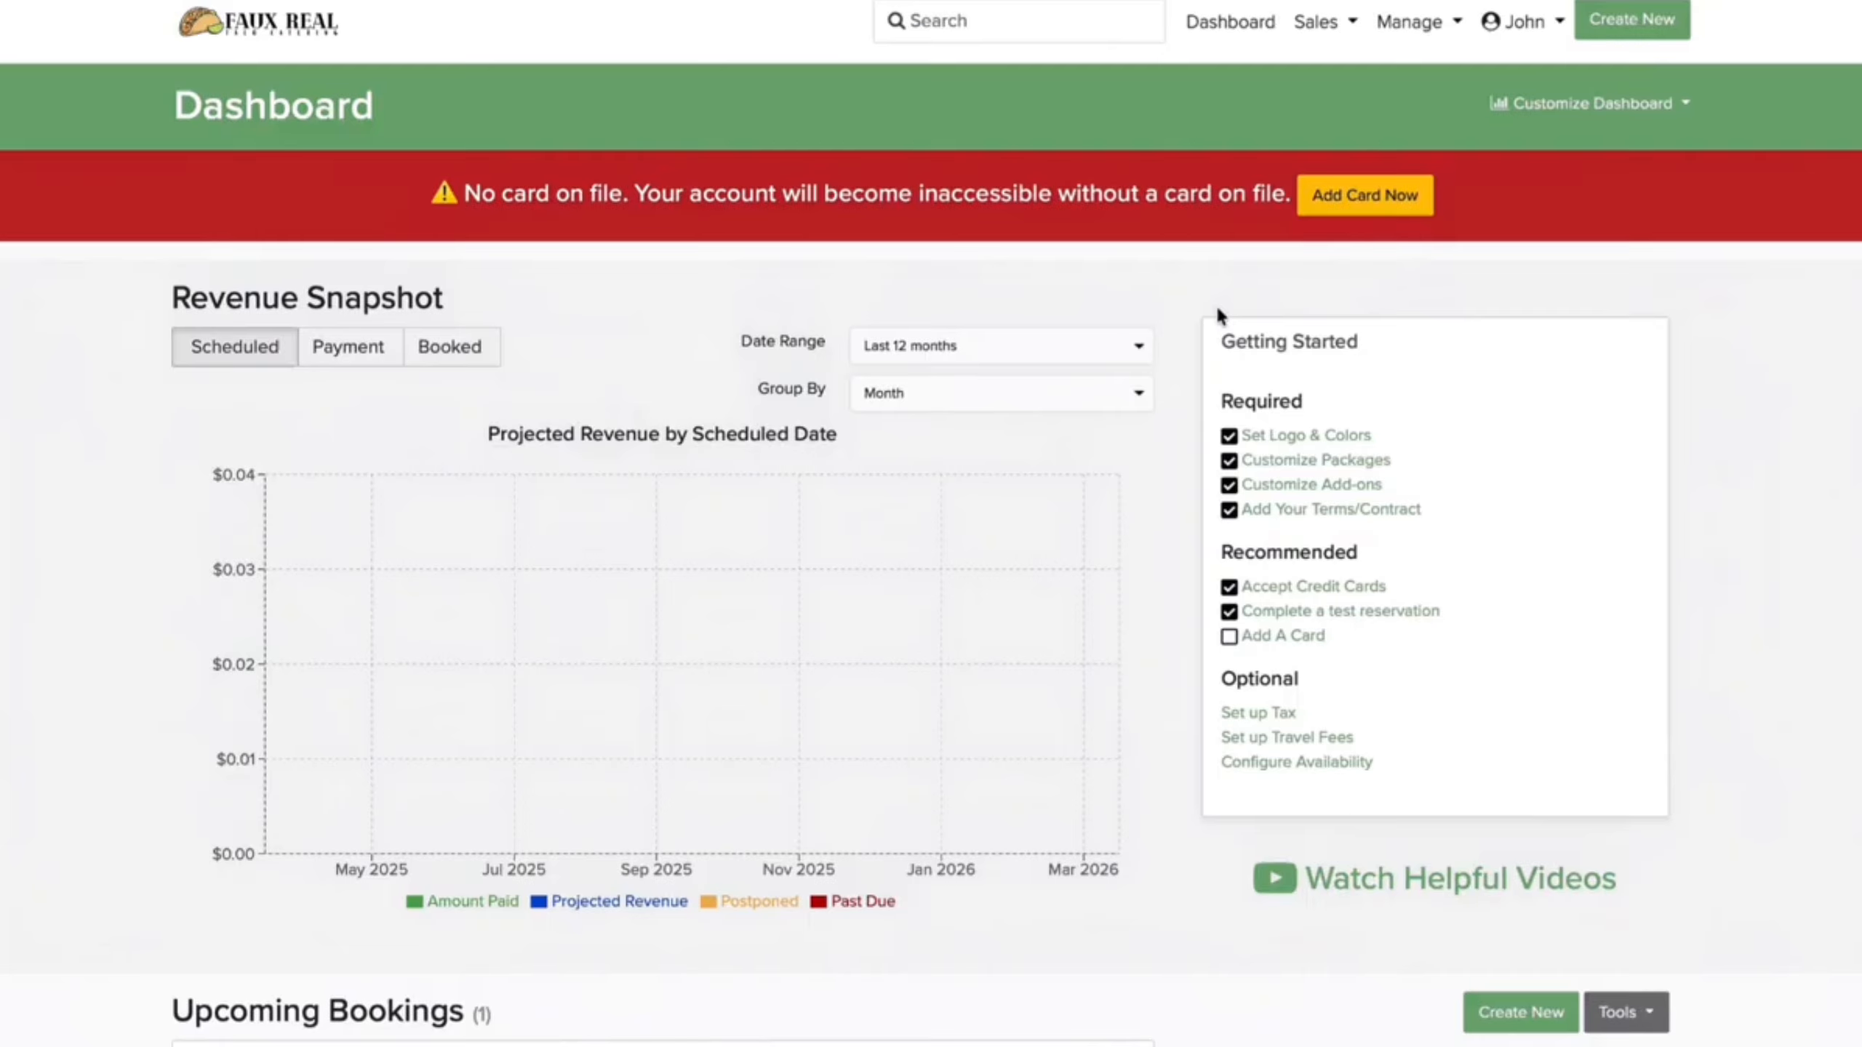
pyautogui.click(1632, 20)
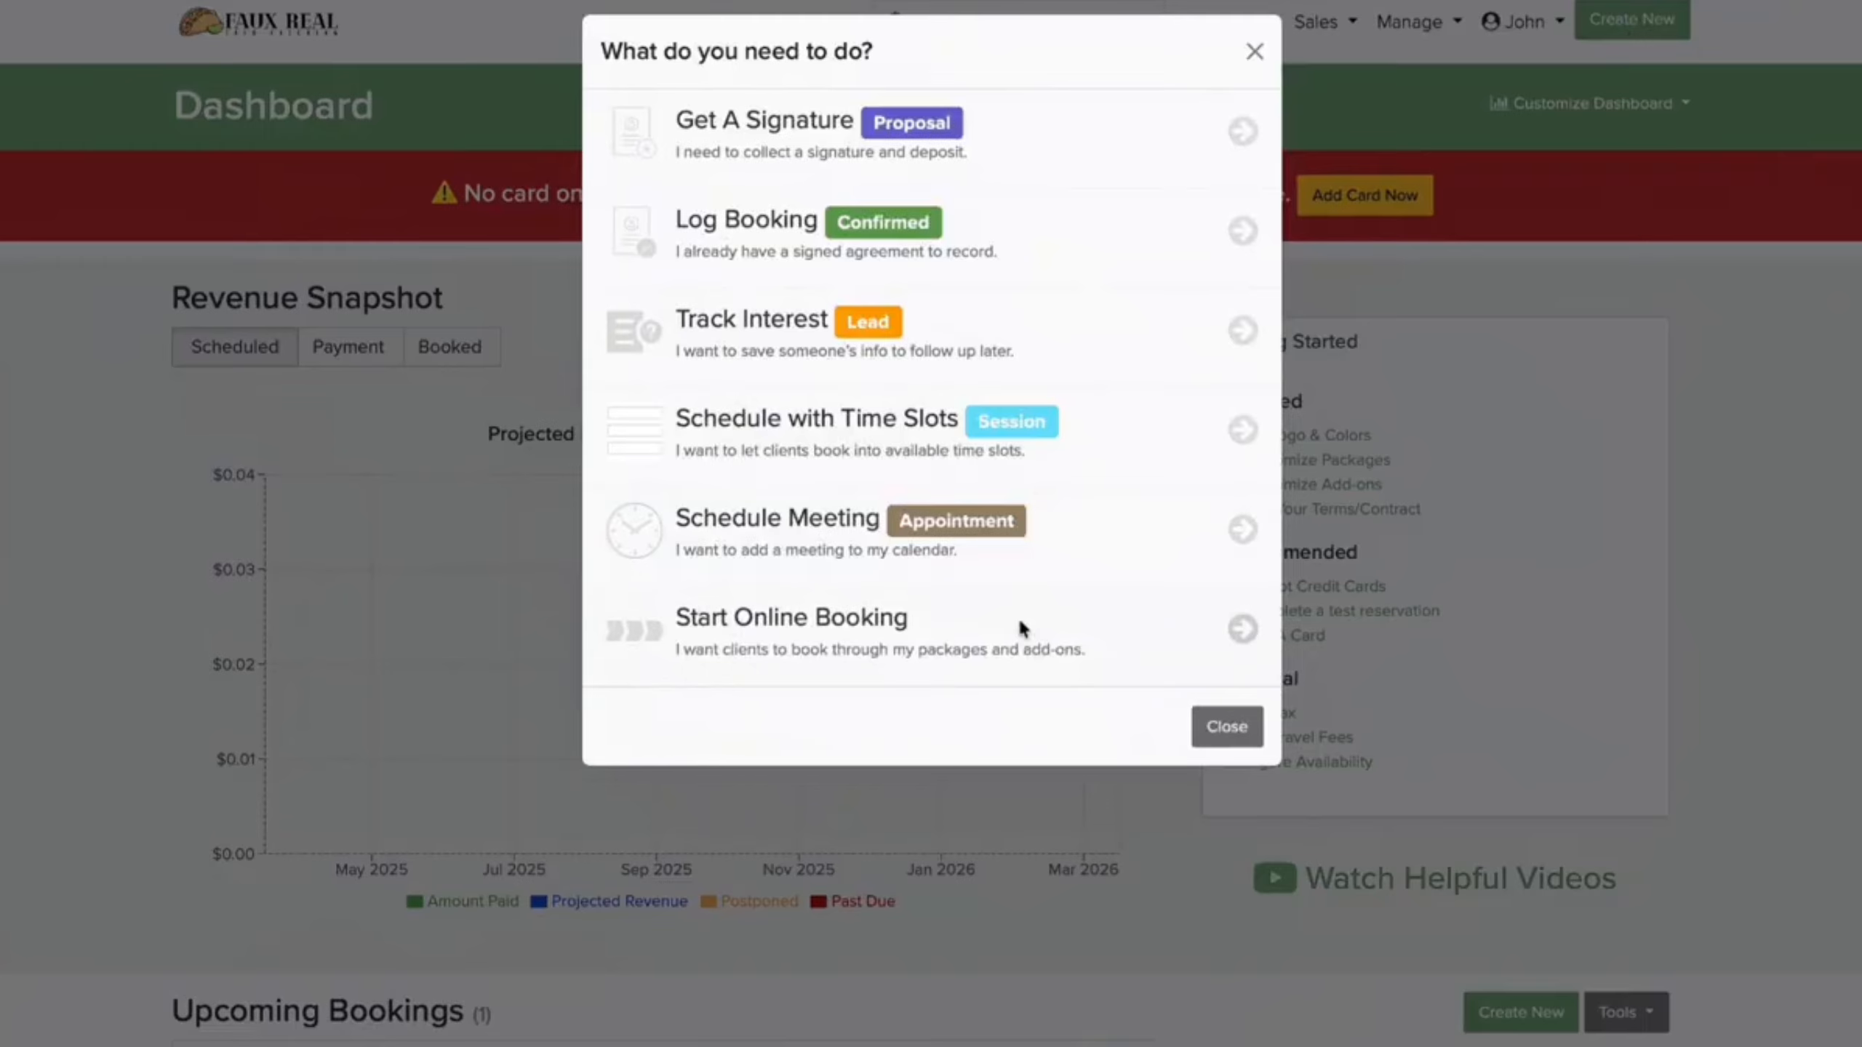
pyautogui.click(1019, 630)
pyautogui.click(940, 851)
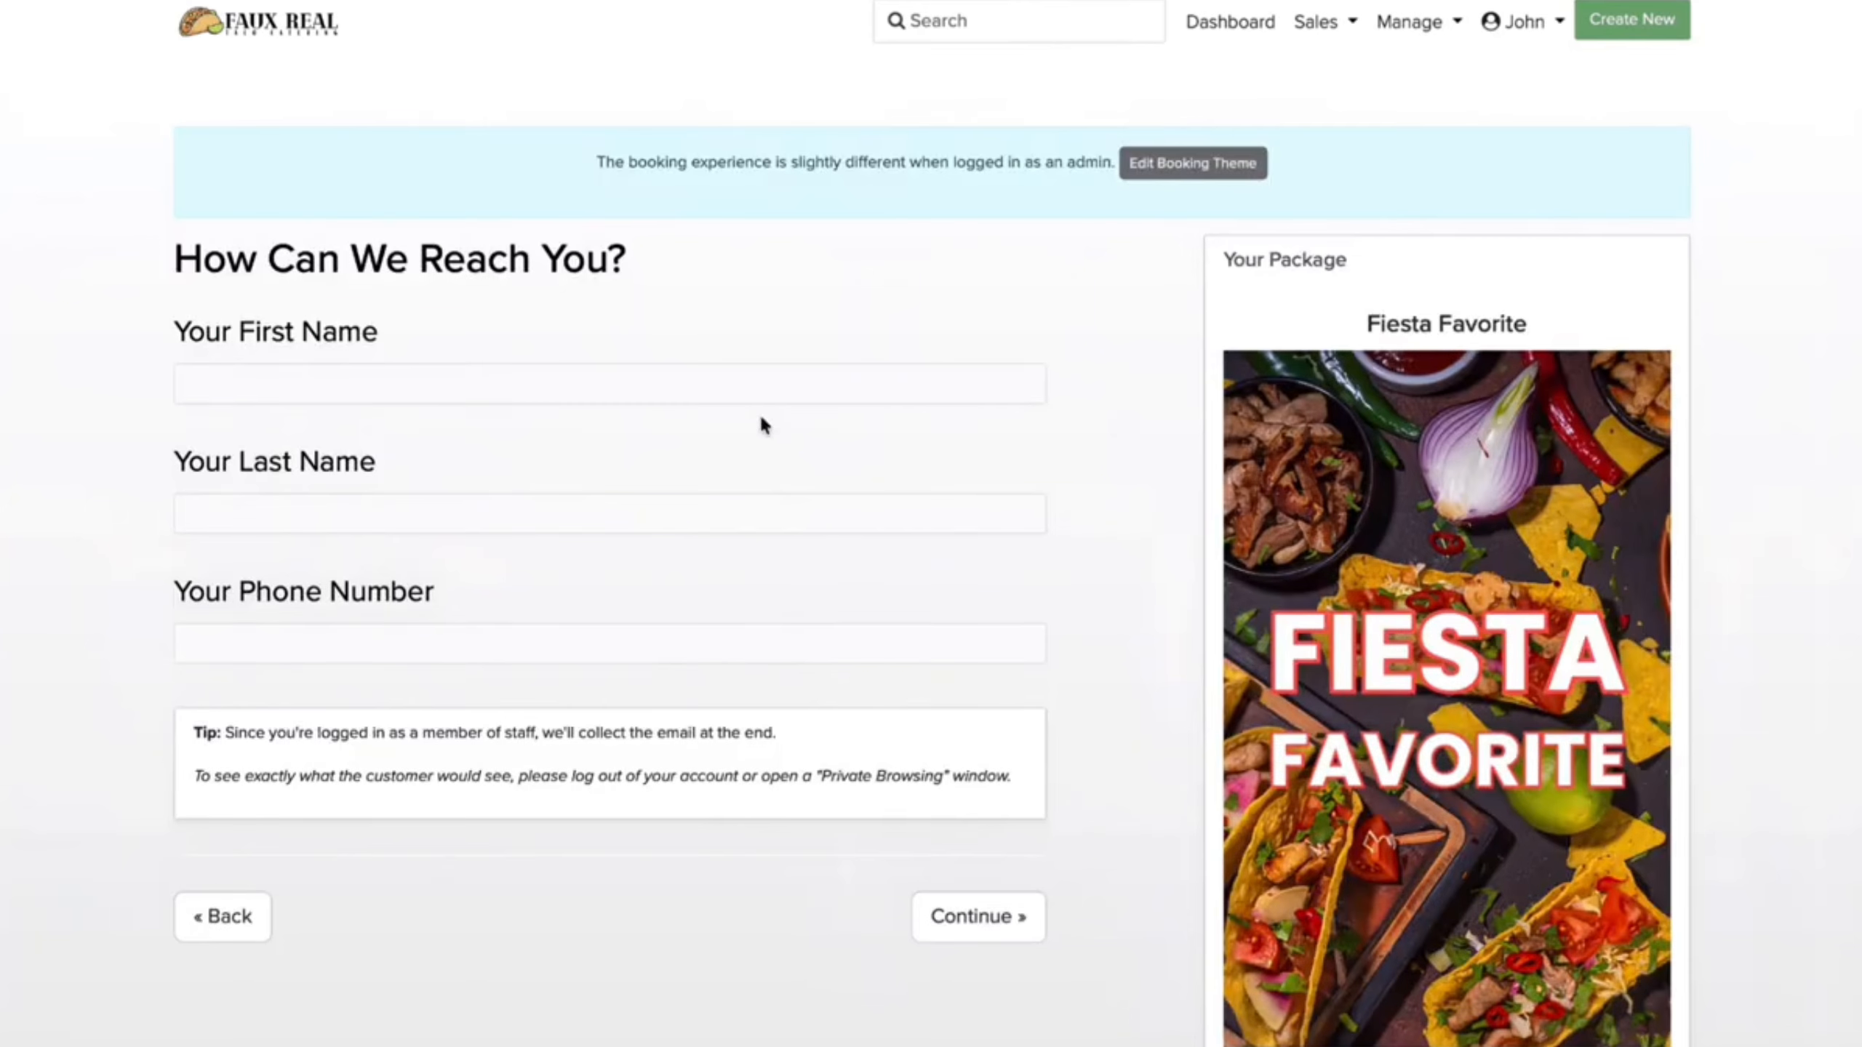
pyautogui.click(739, 378)
pyautogui.write('Sally')
pyautogui.press('Tab')
pyautogui.write('Fields')
pyautogui.press('Tab')
pyautogui.write('S')
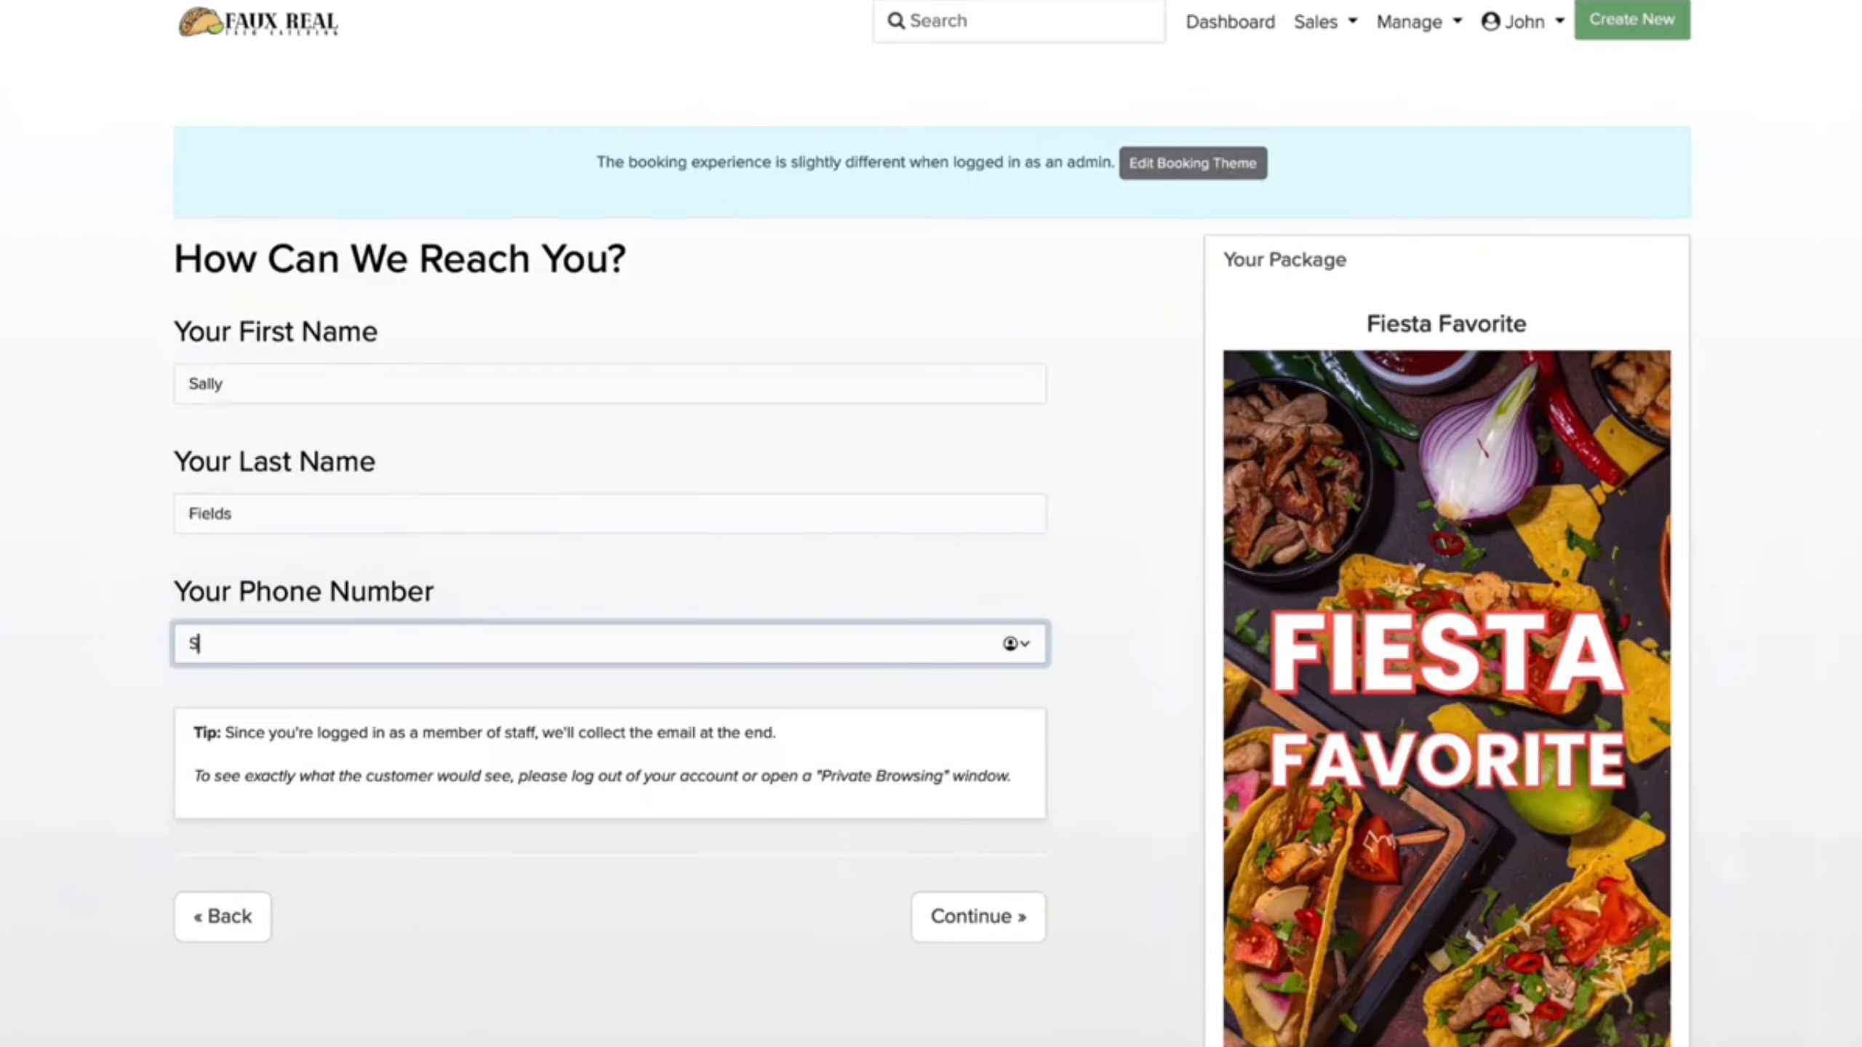
pyautogui.write('all@example.com')
# Step: Choose April 3, 2026 as the event date with 4 hours booked
pyautogui.click(957, 913)
pyautogui.click(996, 797)
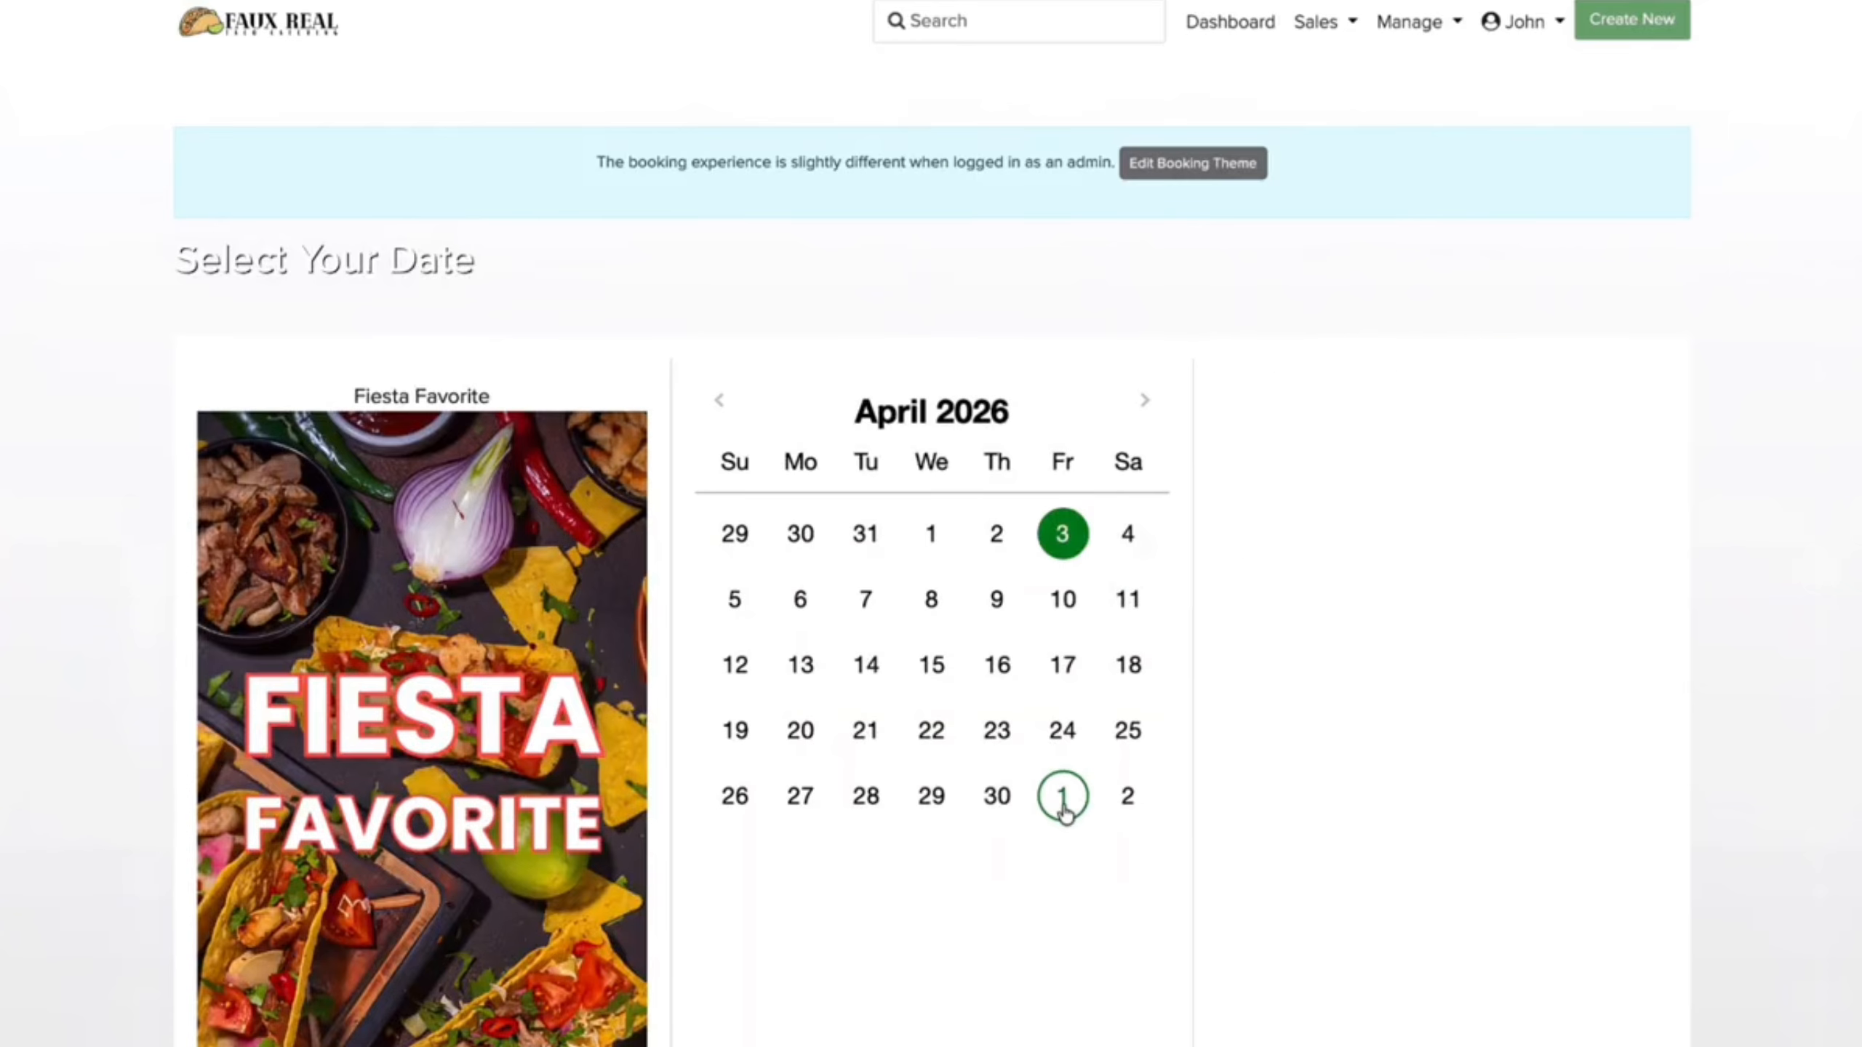
pyautogui.click(1309, 716)
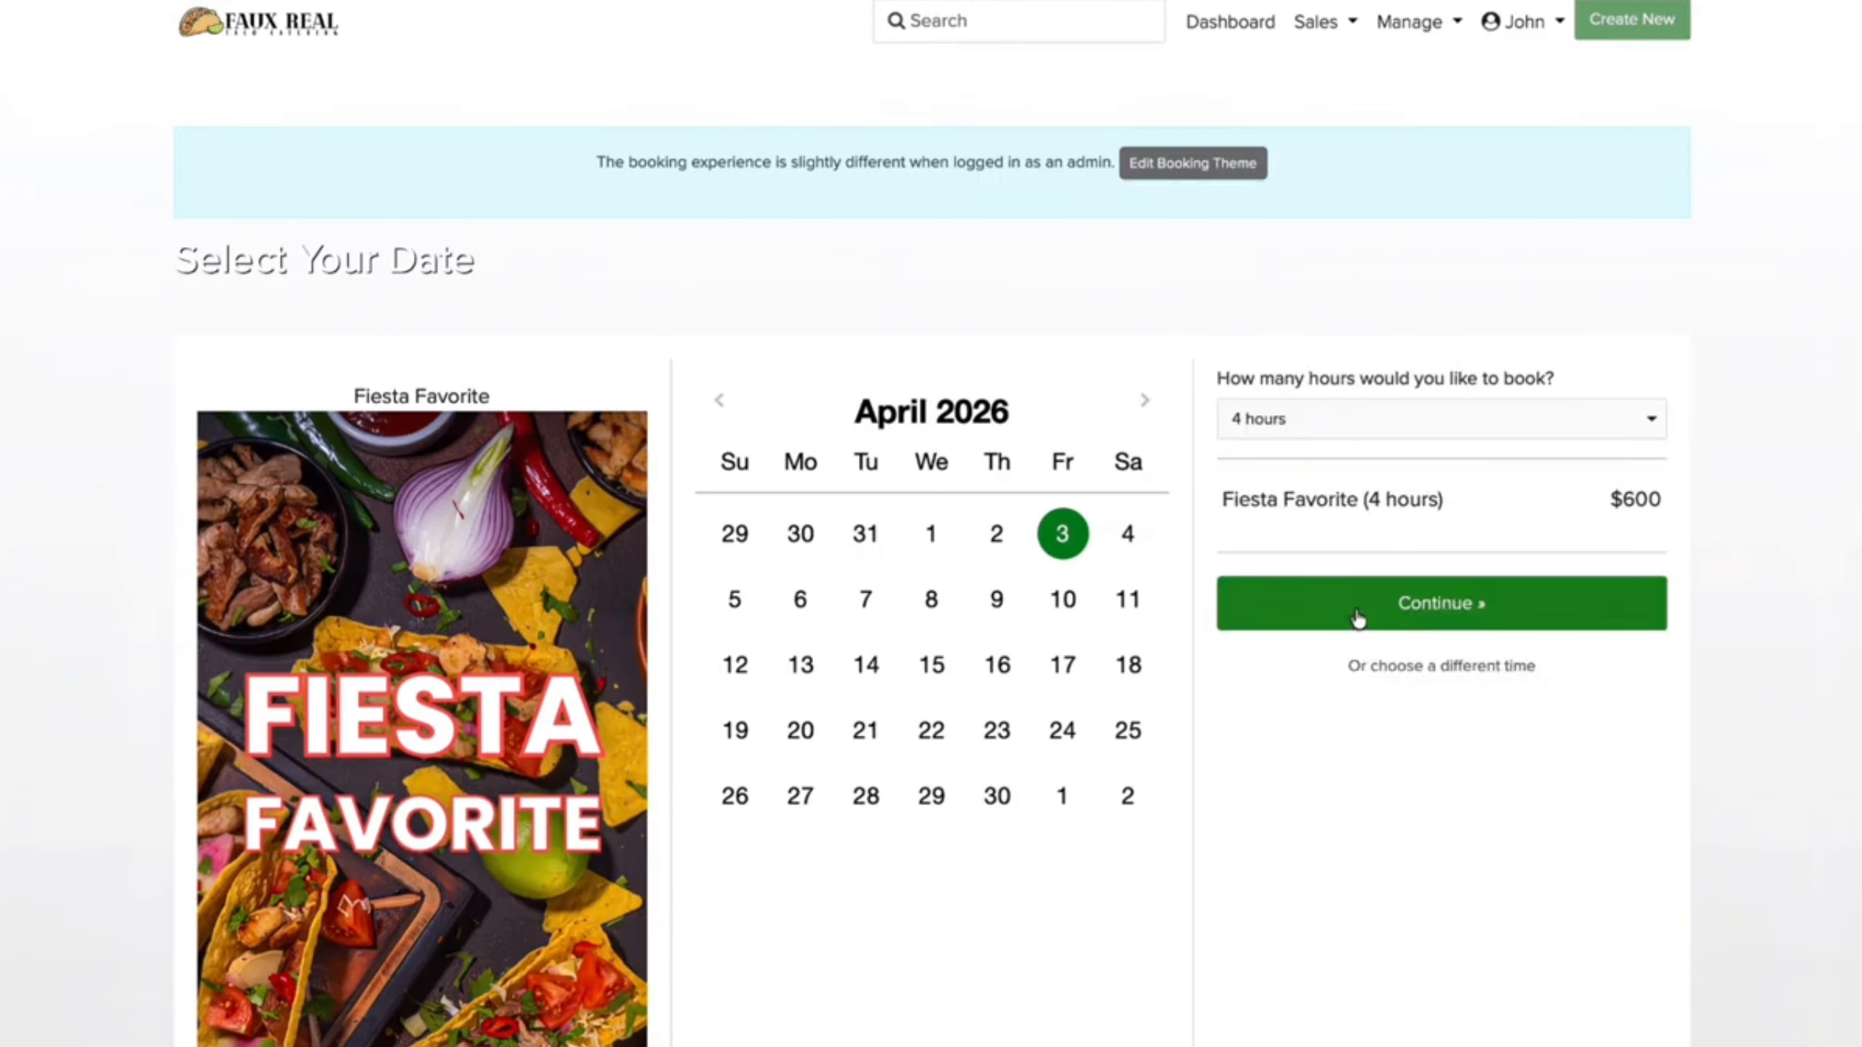
pyautogui.click(1351, 620)
# Step: Add Quesadilla Bar, Chips & Queso, Beverage Station, Chips & Salsa and Spice Challenge
pyautogui.scroll(-5, 965, 700)
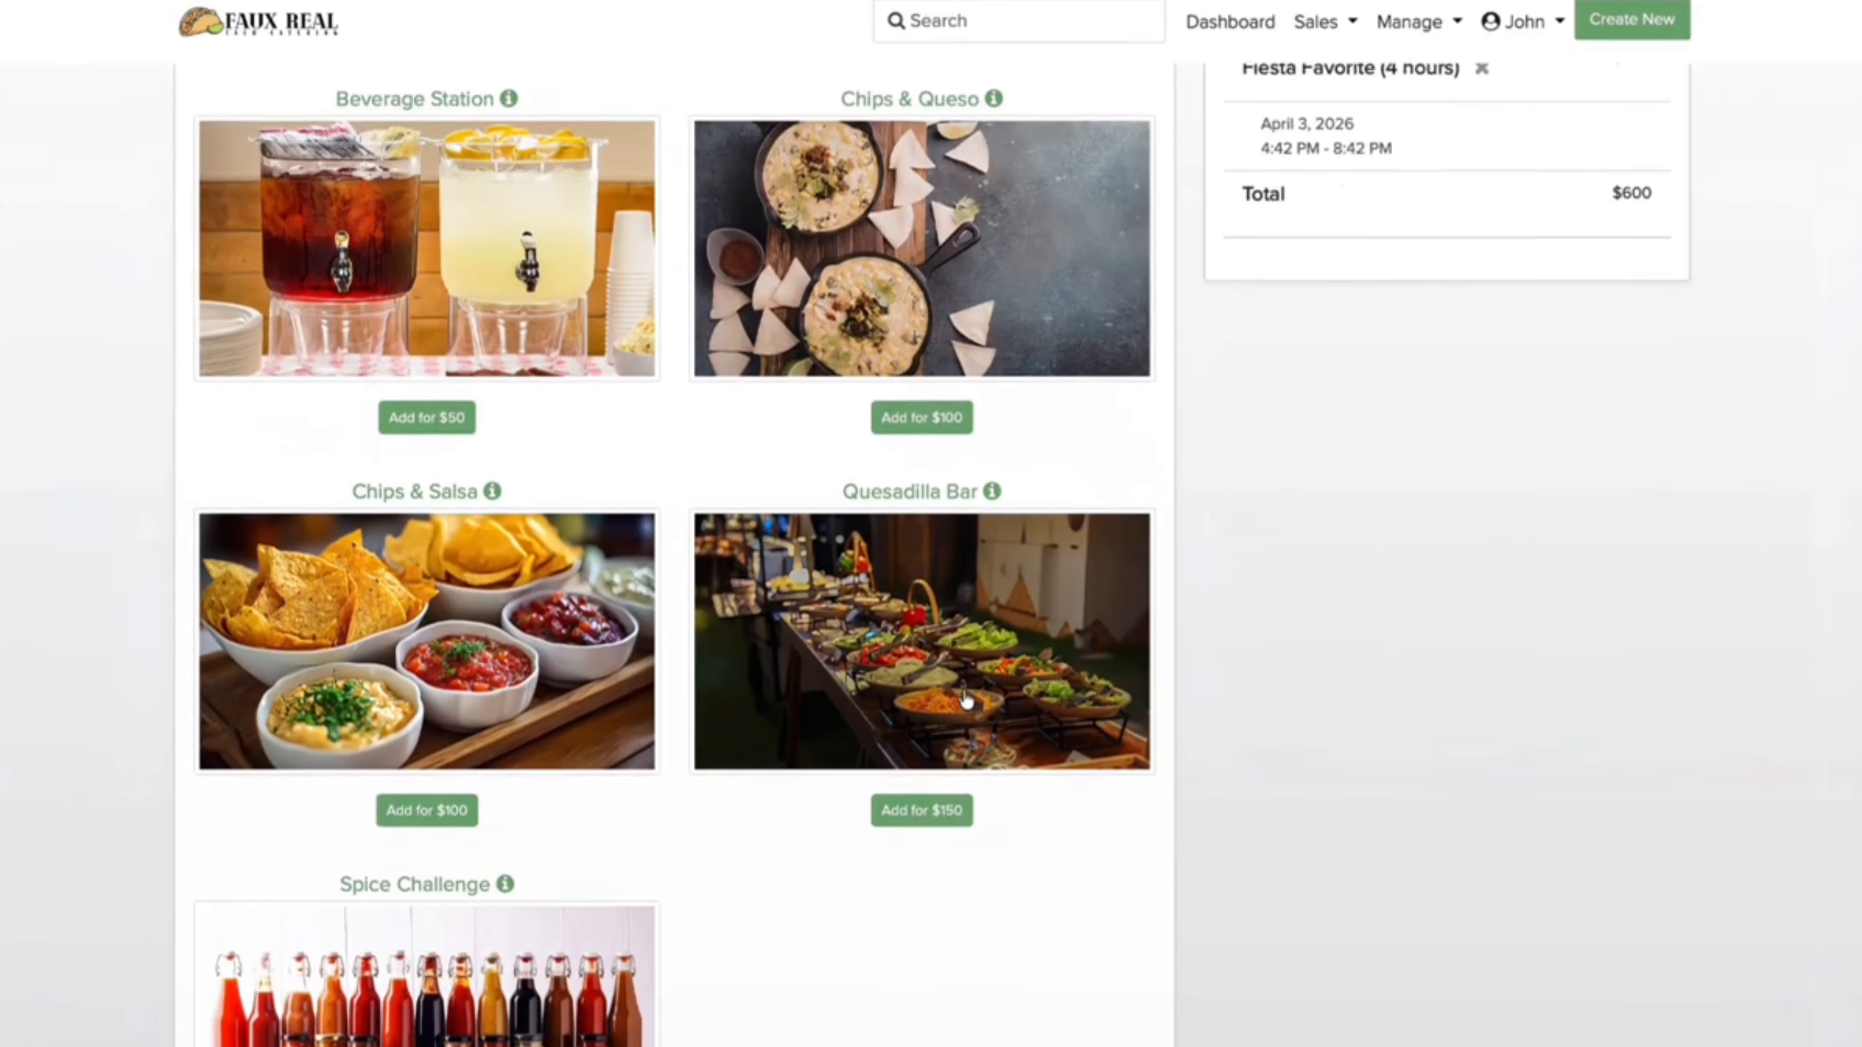
pyautogui.click(928, 808)
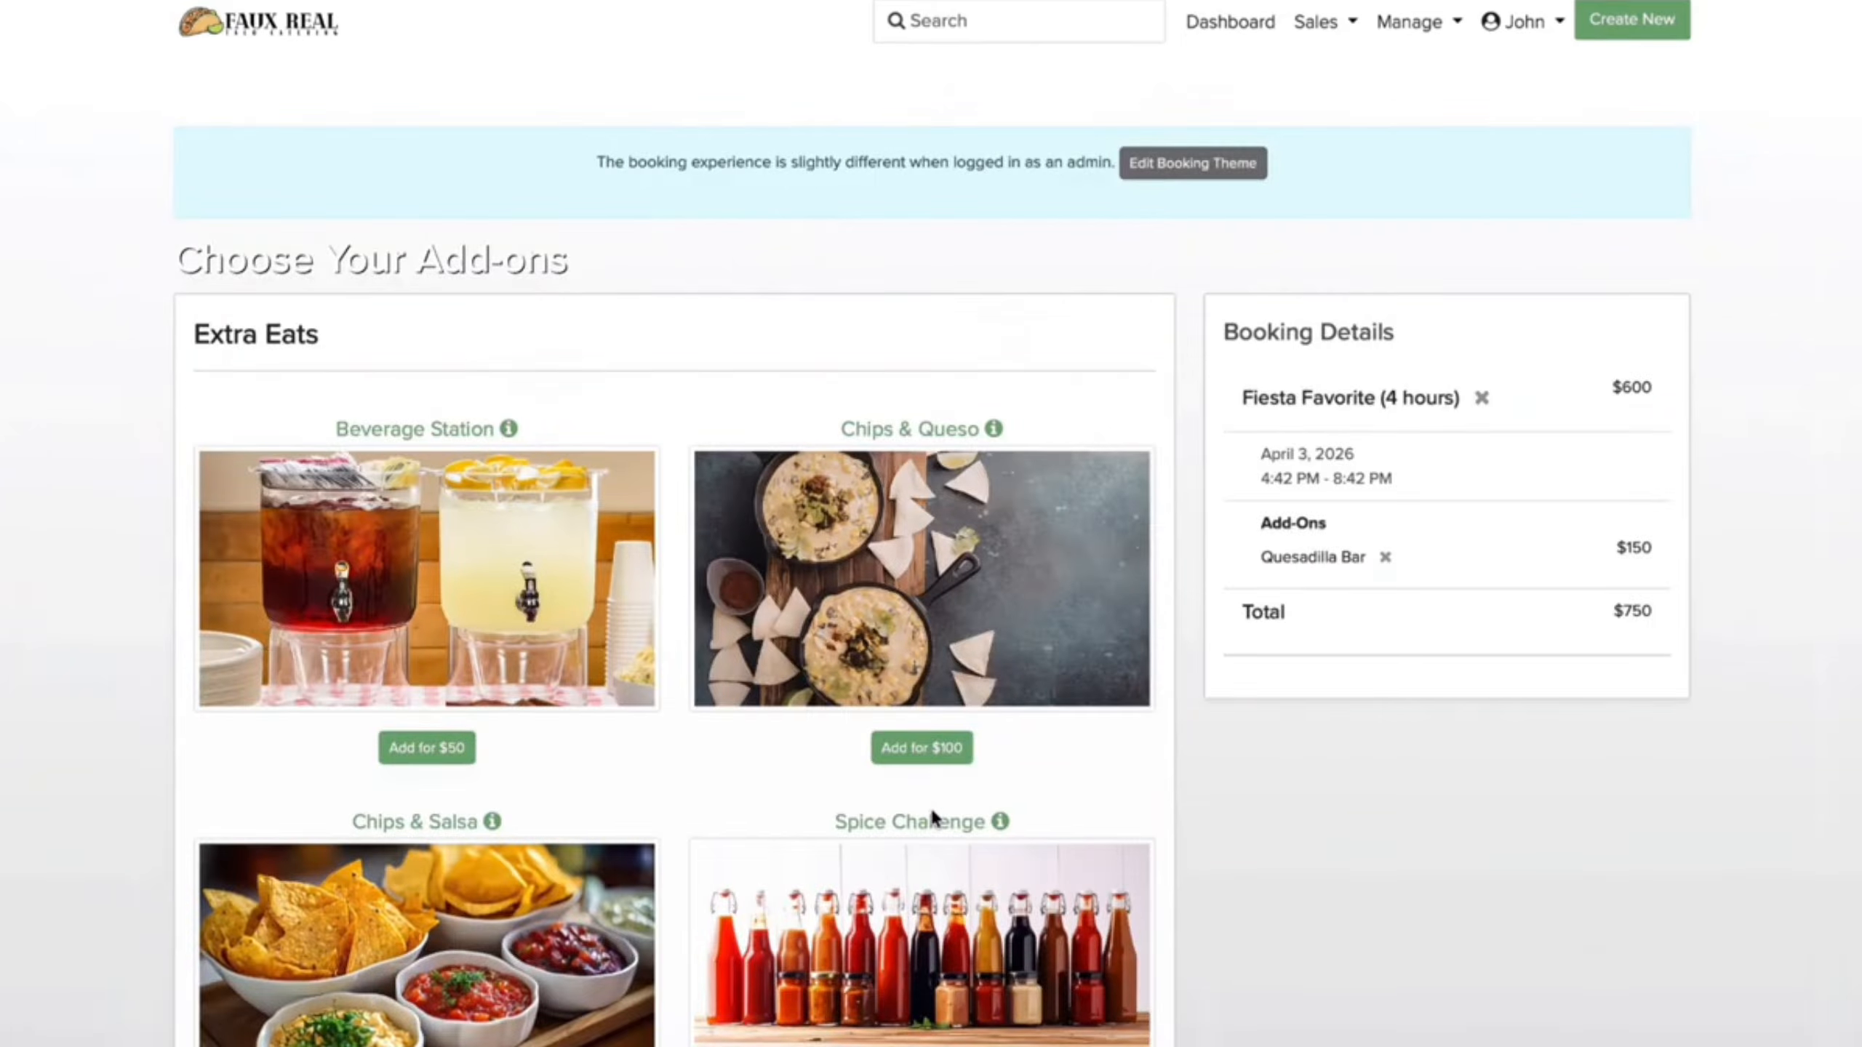
pyautogui.click(953, 756)
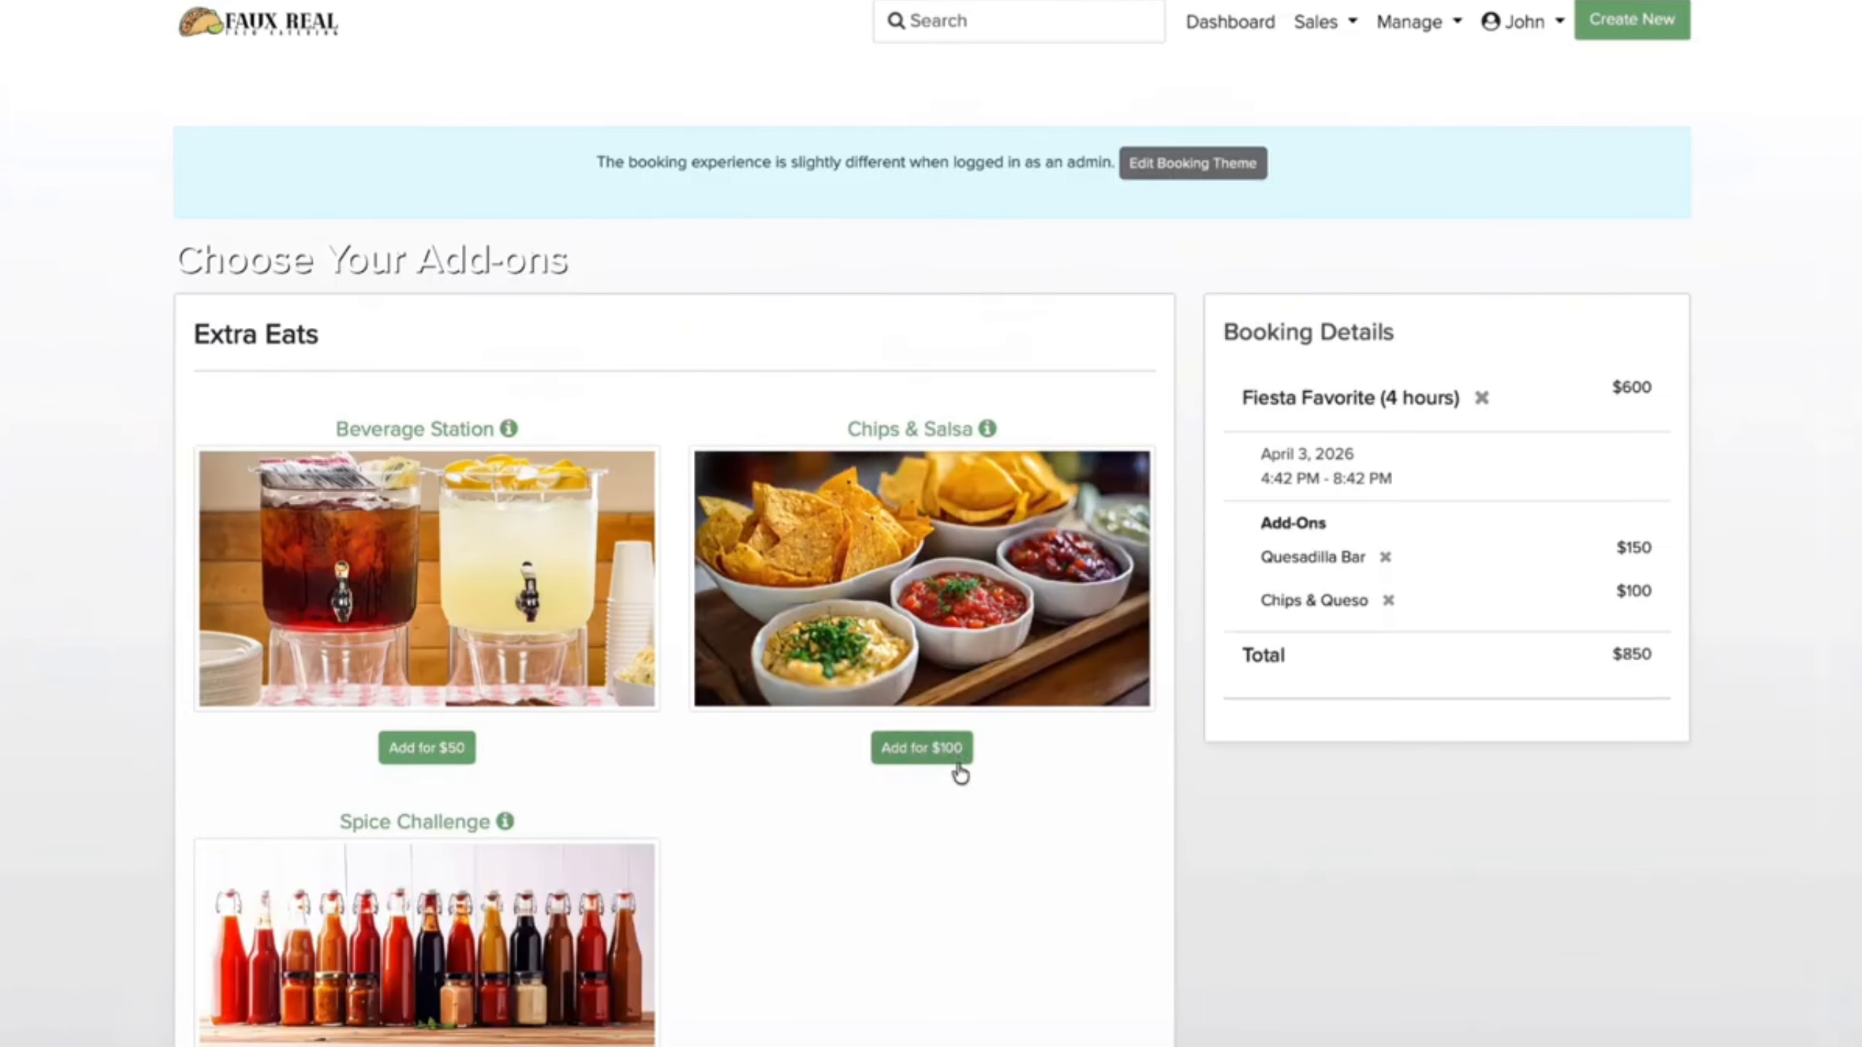
pyautogui.click(435, 758)
pyautogui.click(446, 749)
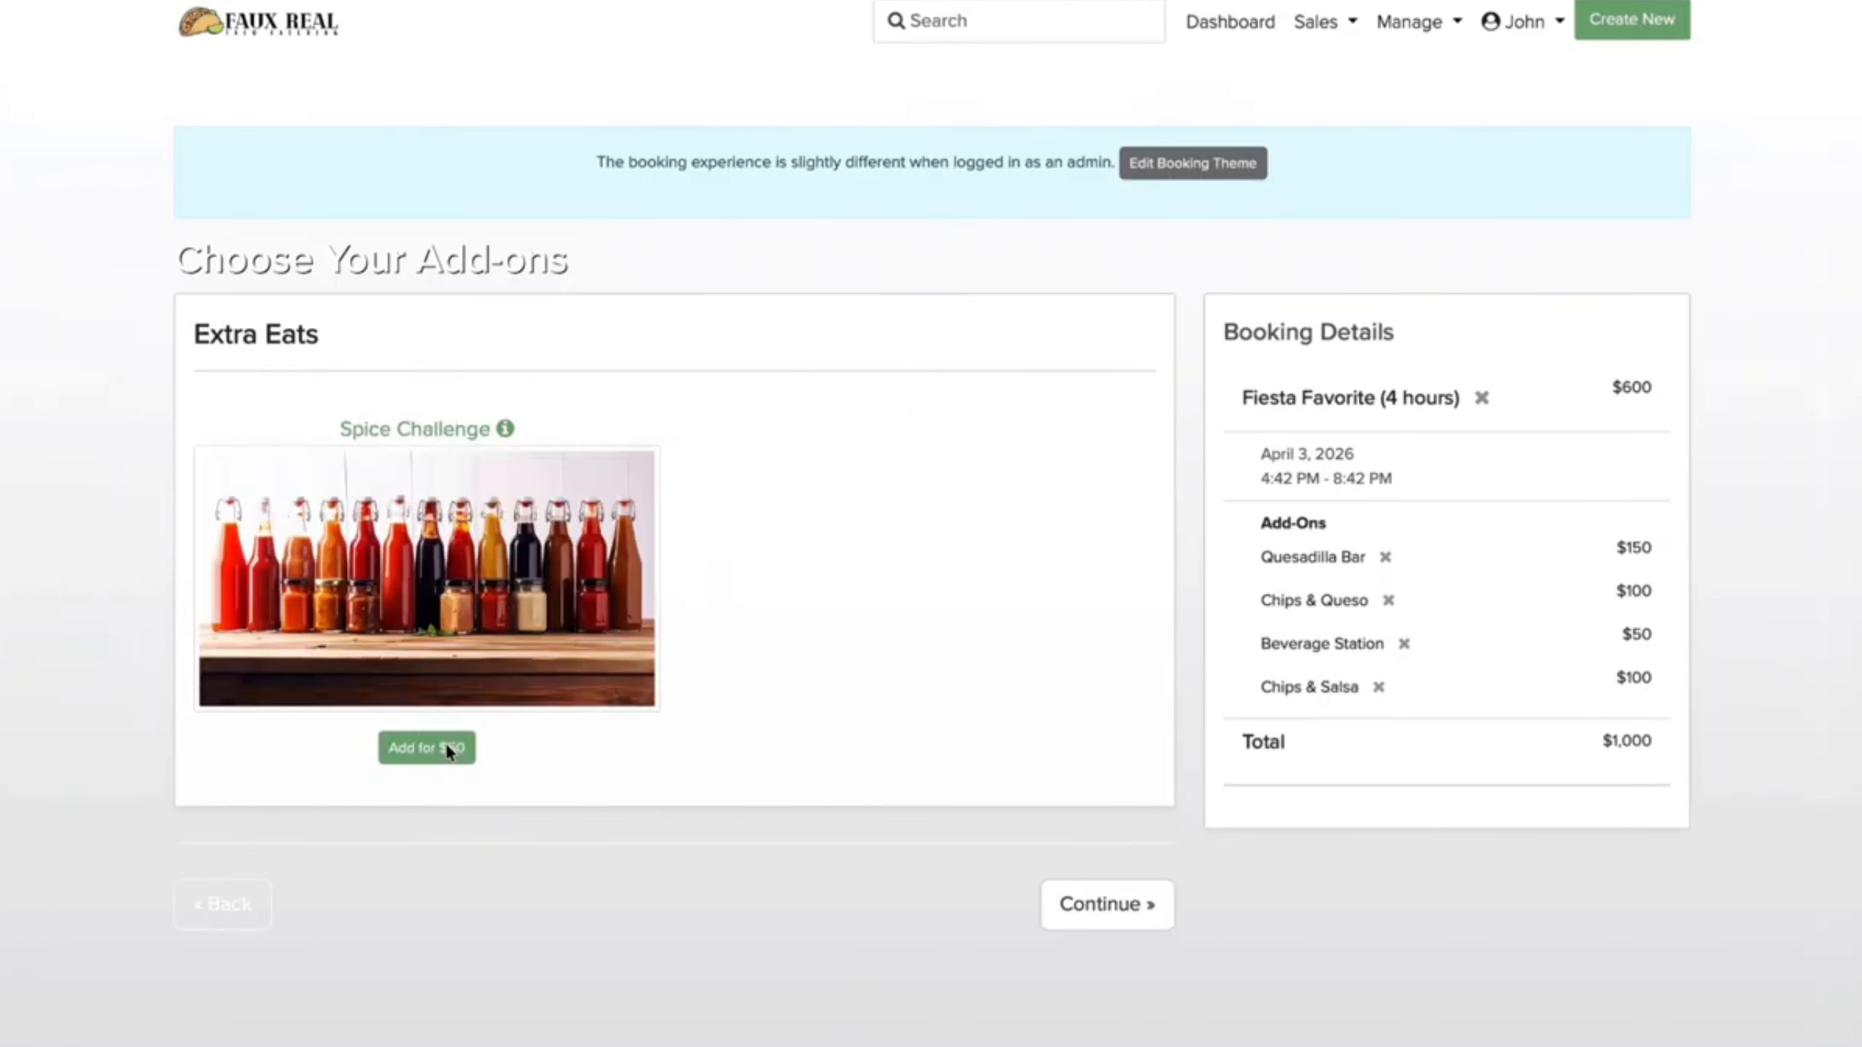
pyautogui.click(445, 744)
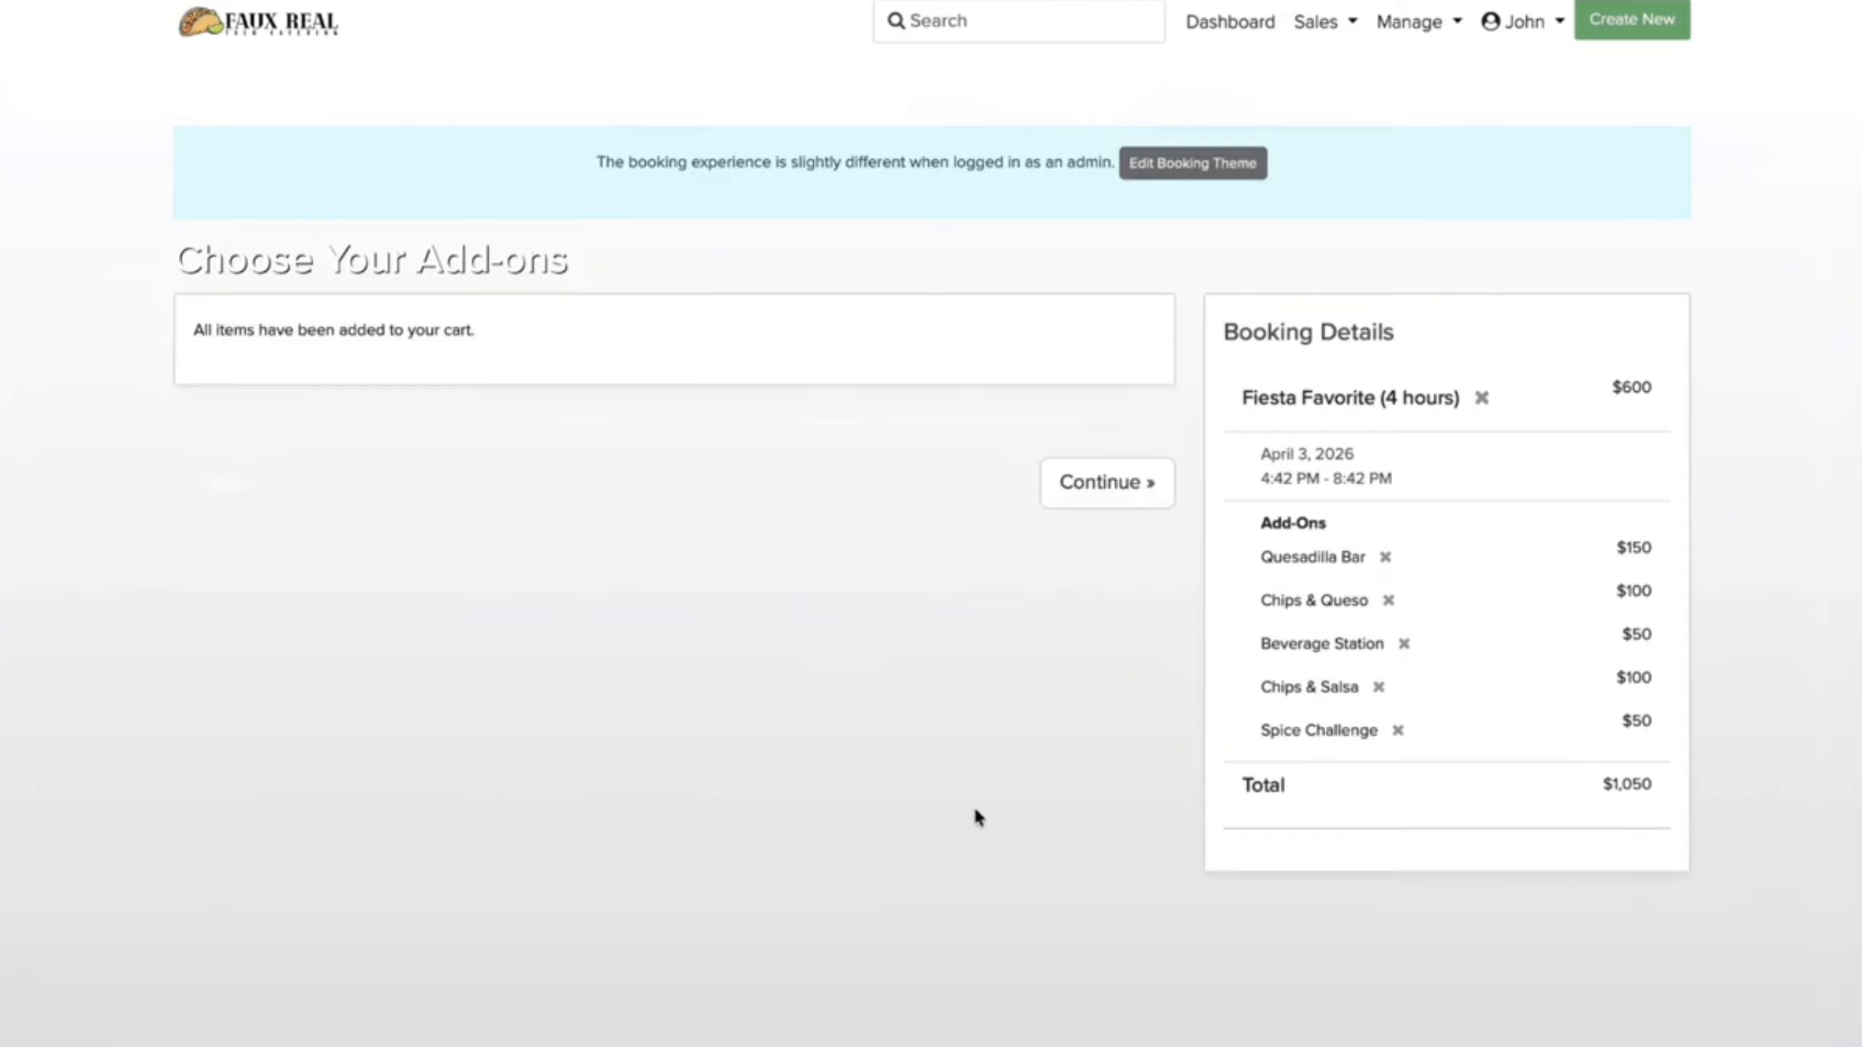
# Step: Enter the venue name 'Rarty Venue' and accept the suggested Los Angeles address
pyautogui.click(1110, 486)
pyautogui.write('Rarty Venue')
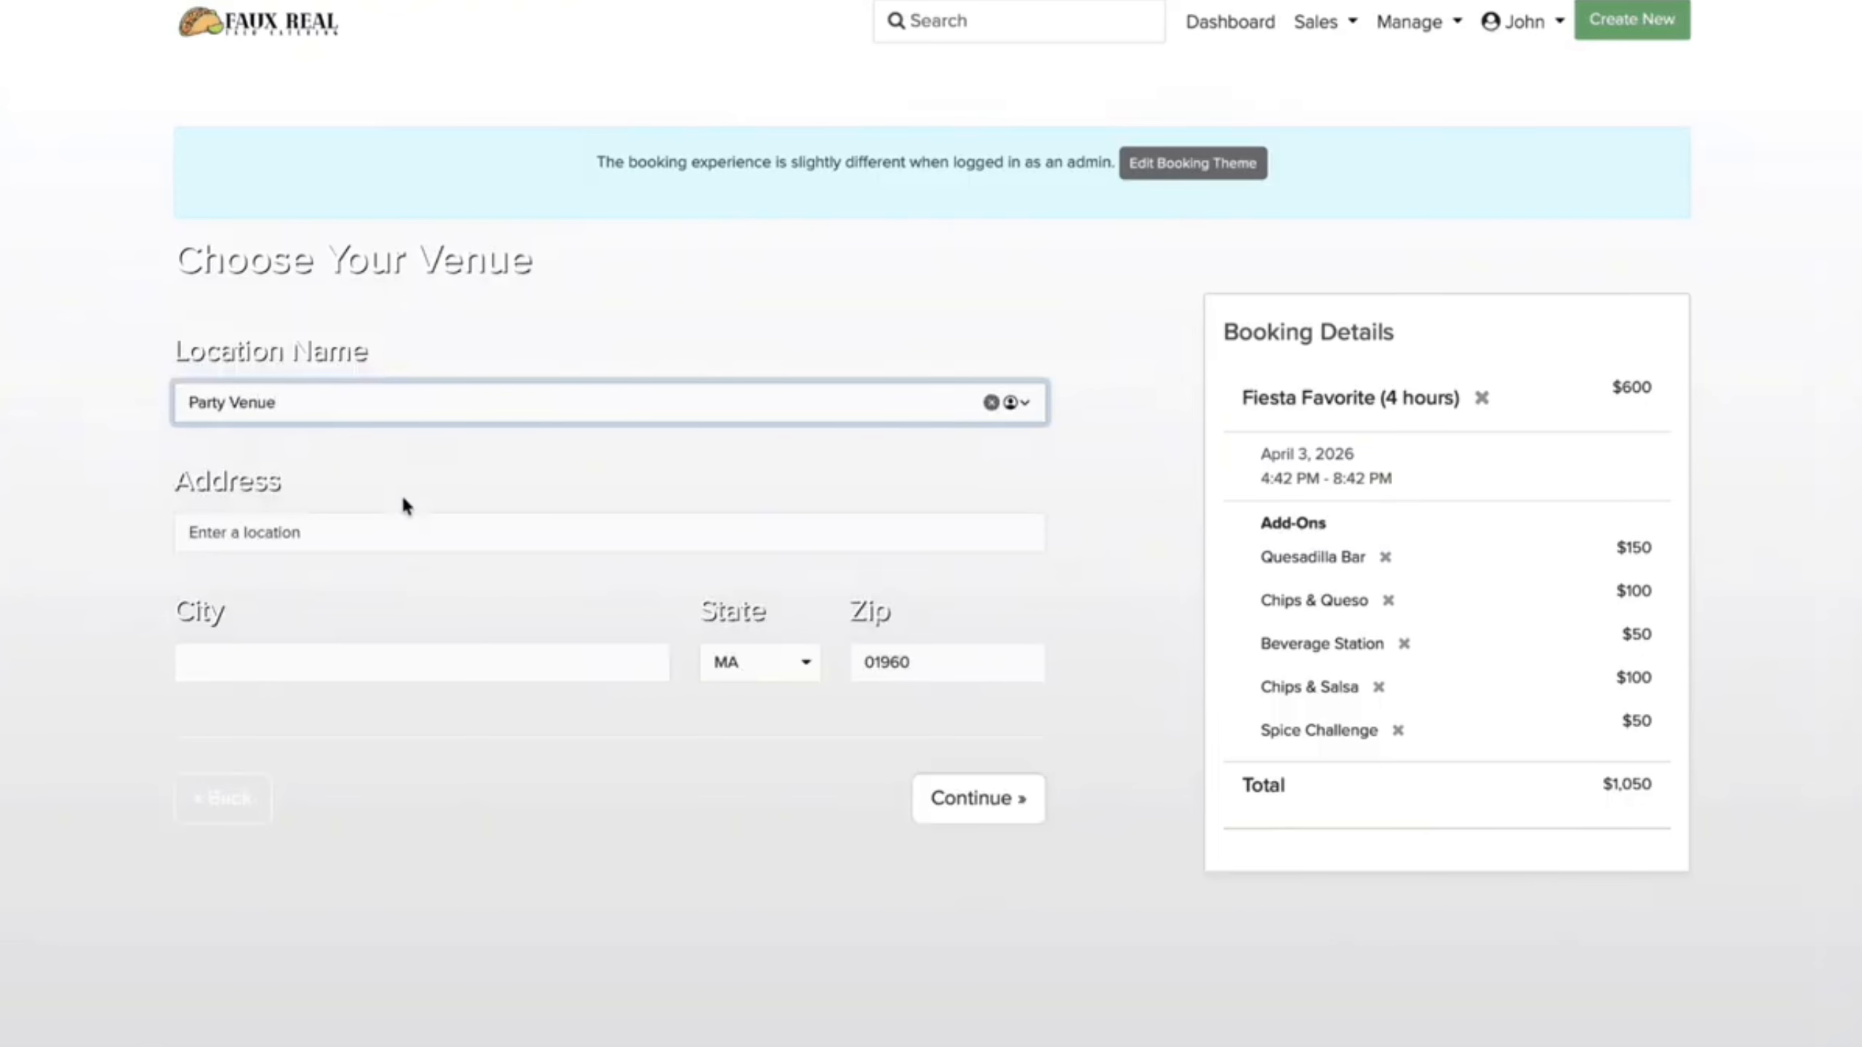
pyautogui.click(352, 539)
pyautogui.write('555 Universal Hollywood Dr, Universal City, CA 91608')
pyautogui.click(392, 571)
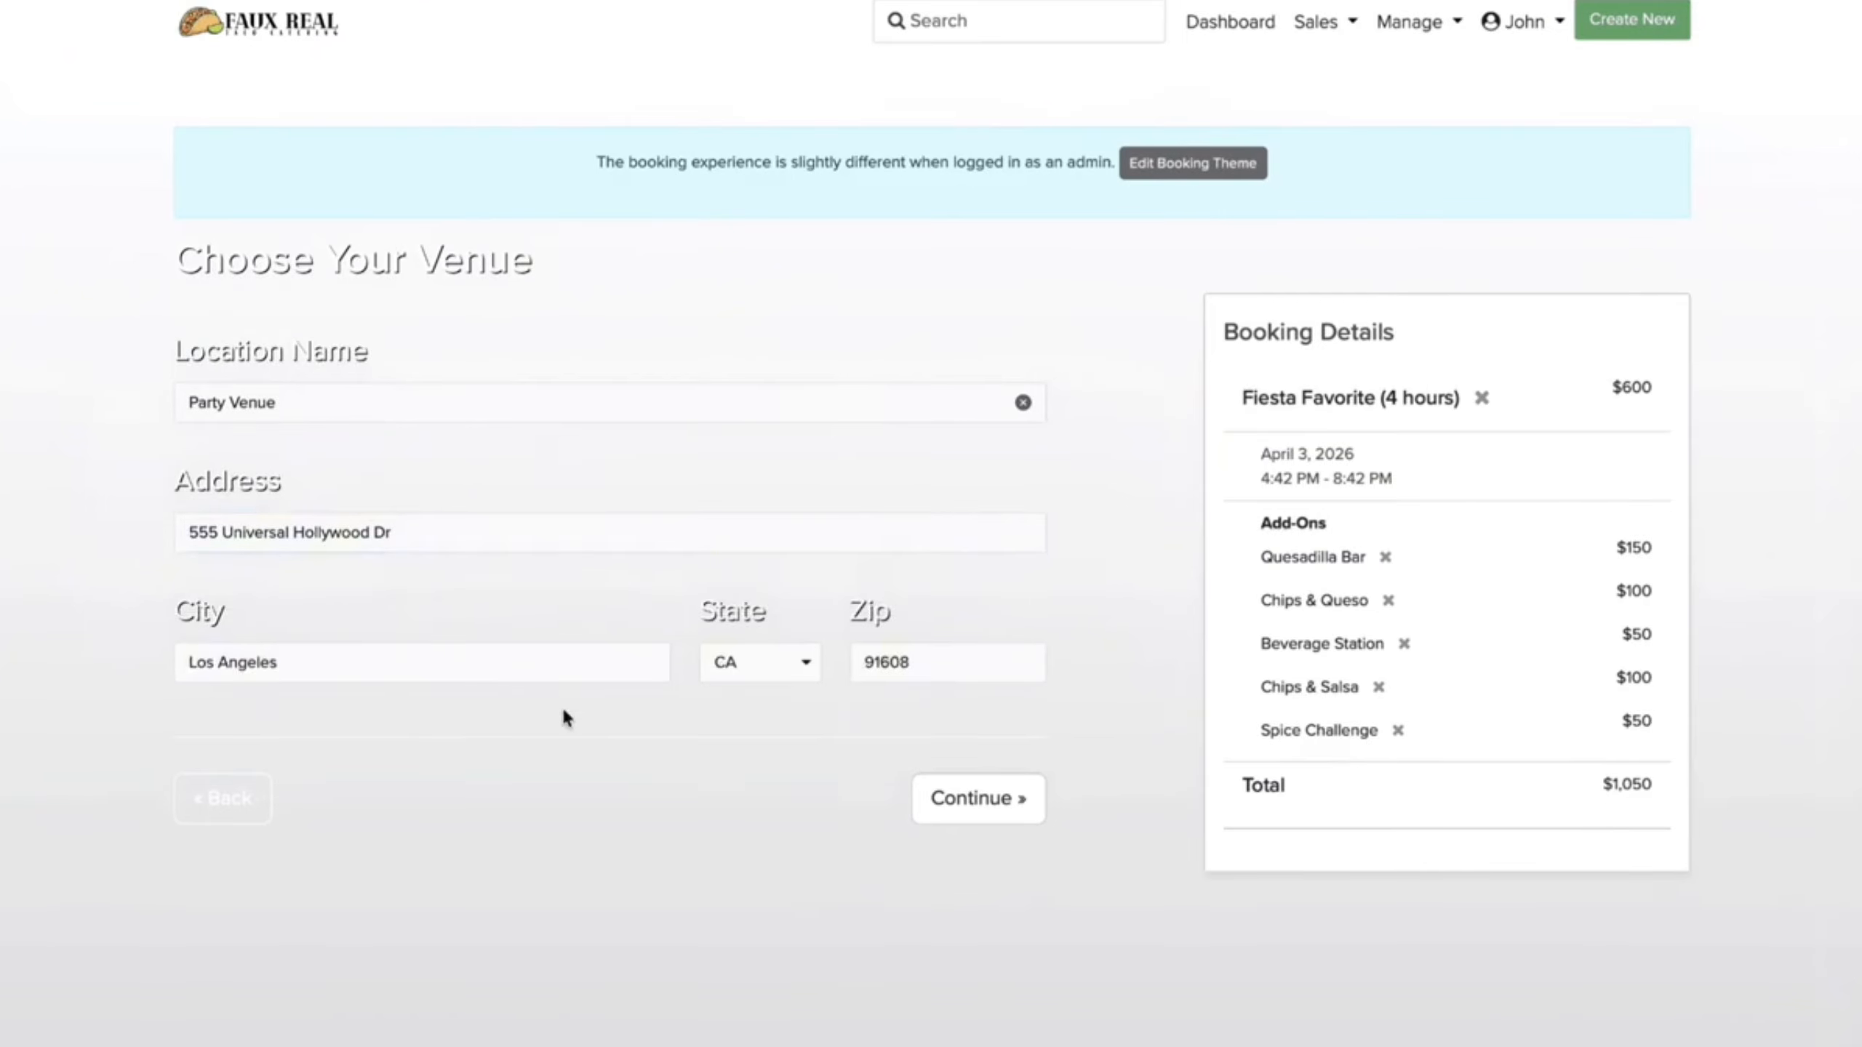
pyautogui.click(1012, 815)
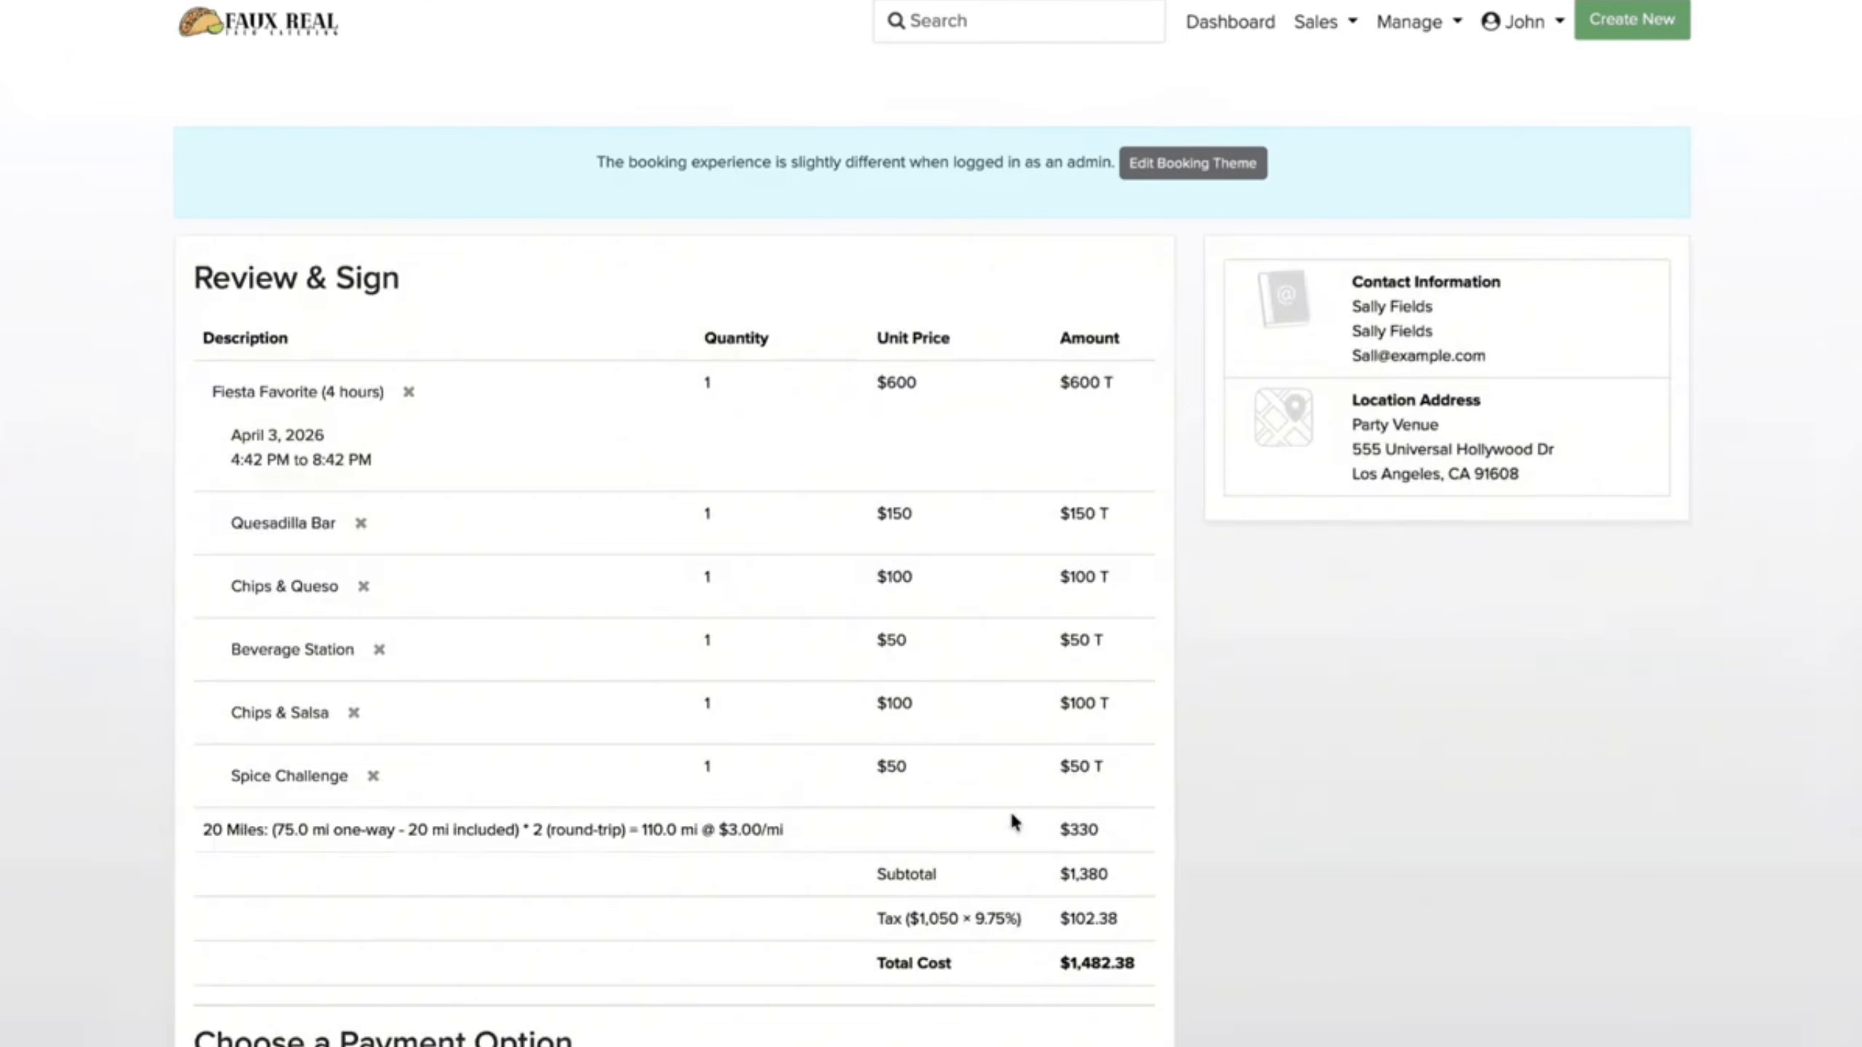
# Step: Confirm the booking with the $741.19 deposit paid by check
pyautogui.scroll(-5, 697, 722)
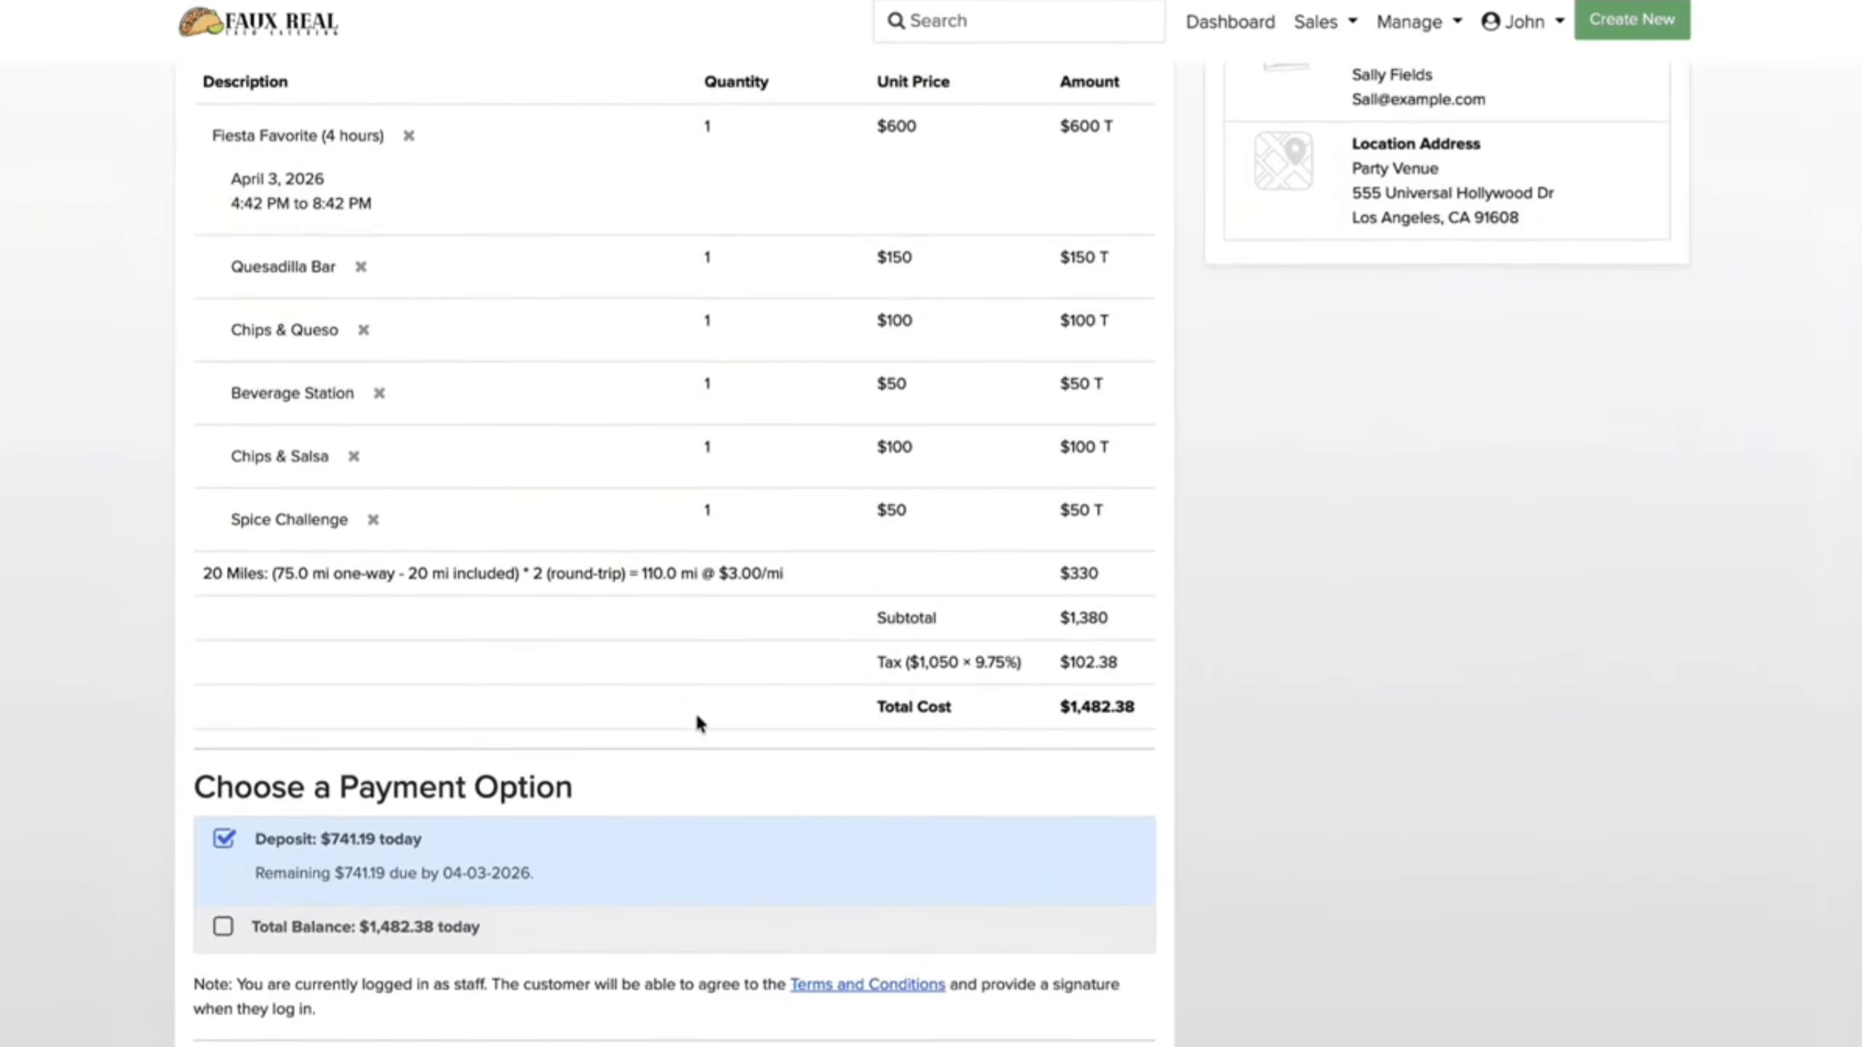
pyautogui.scroll(-3, 697, 719)
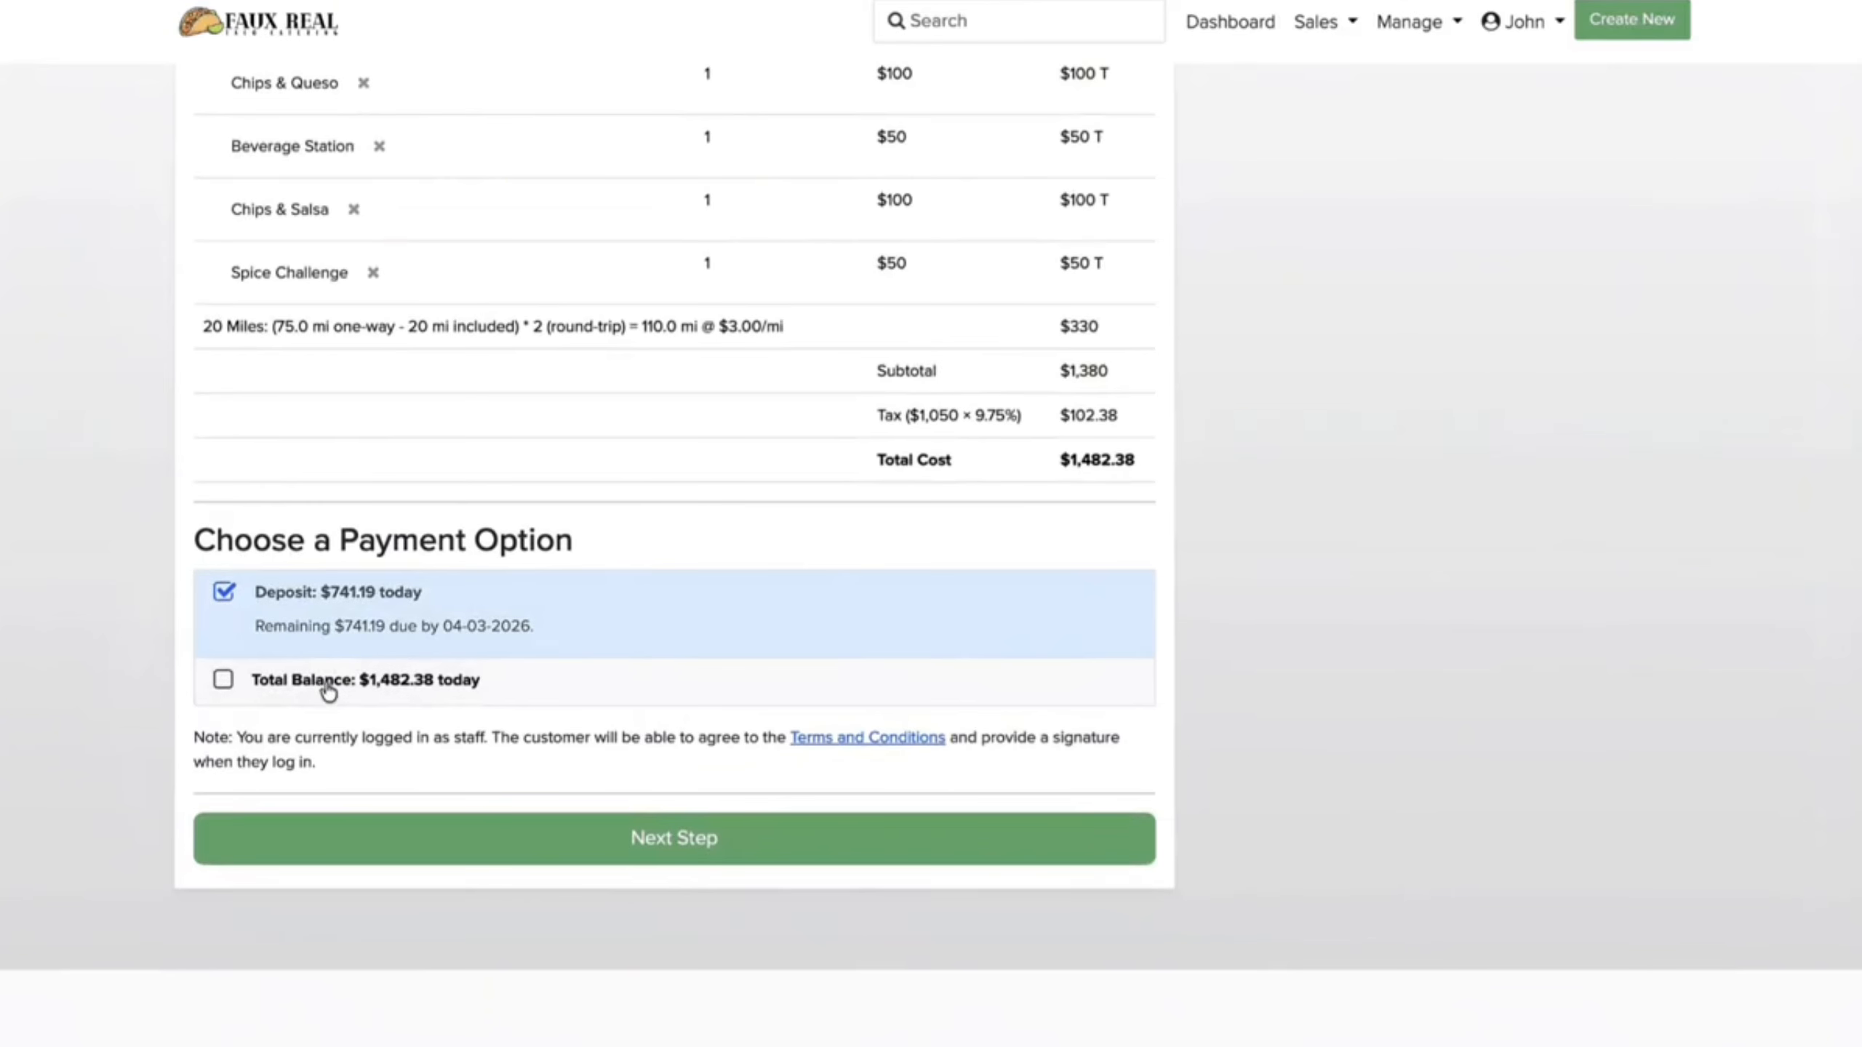
pyautogui.click(560, 857)
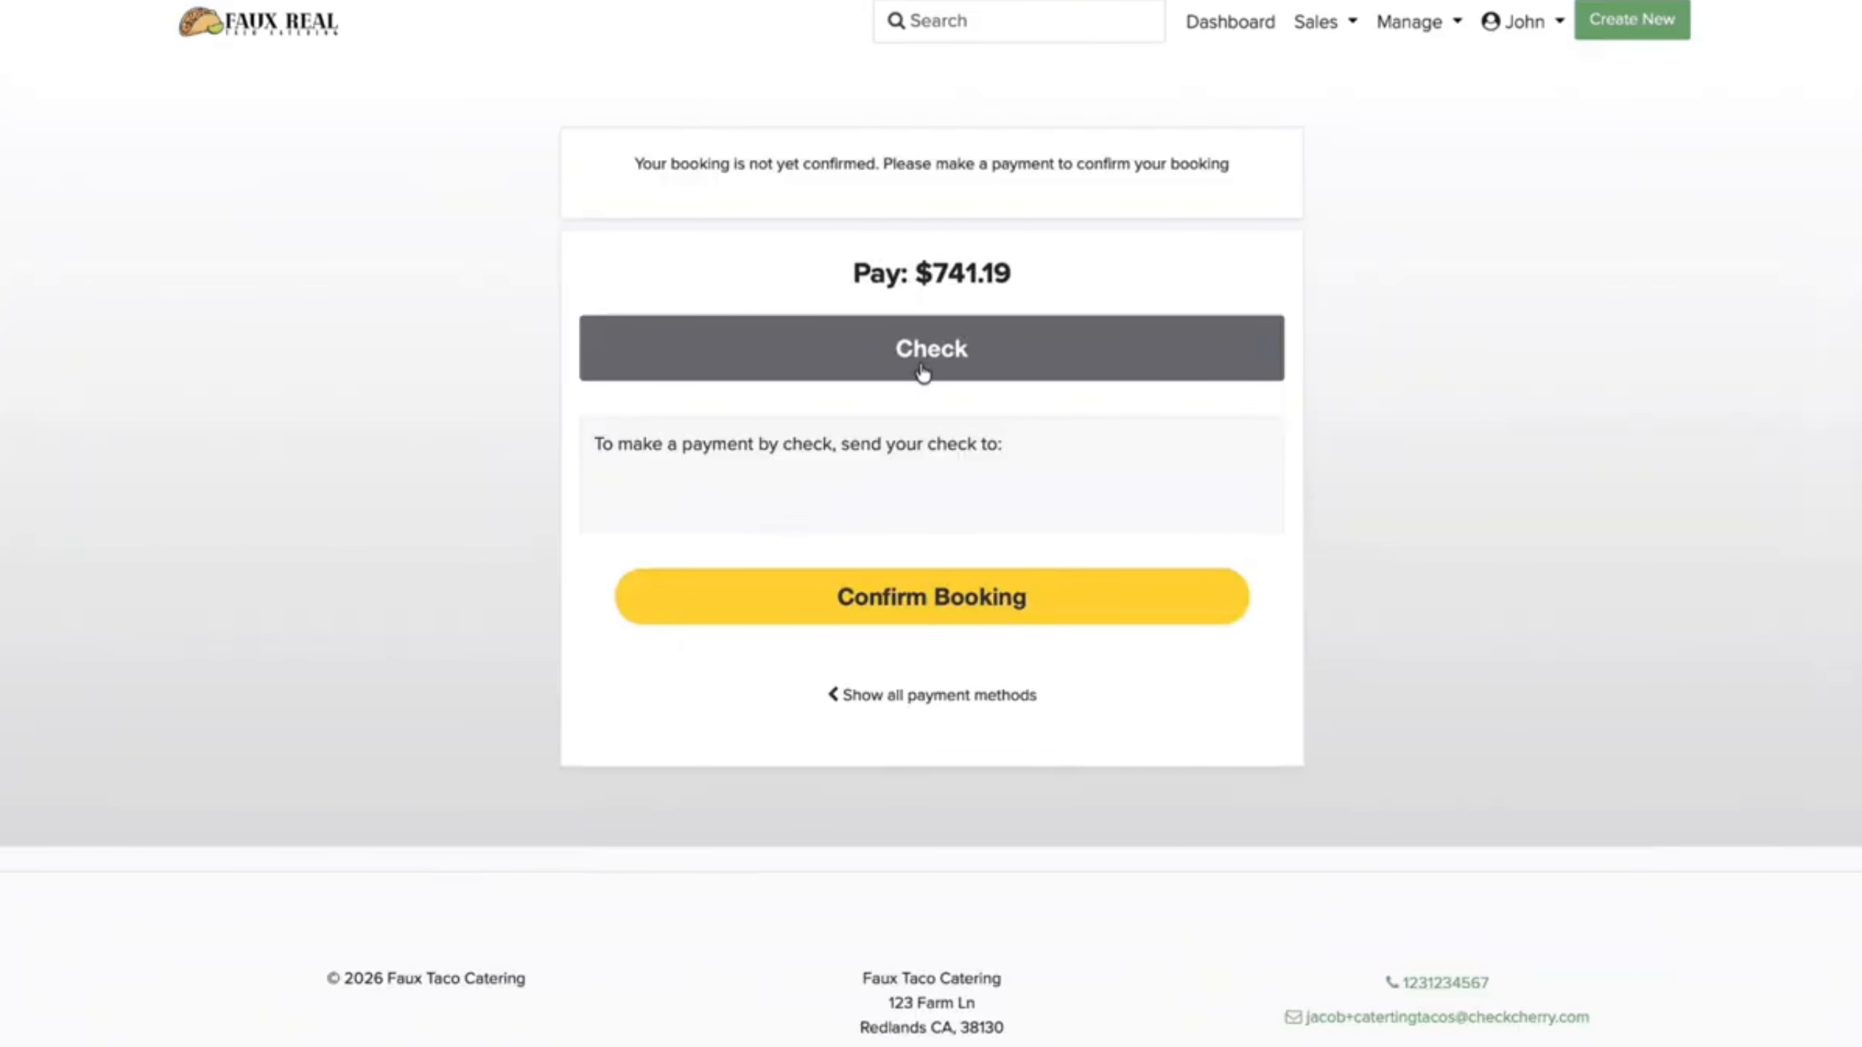
pyautogui.click(974, 601)
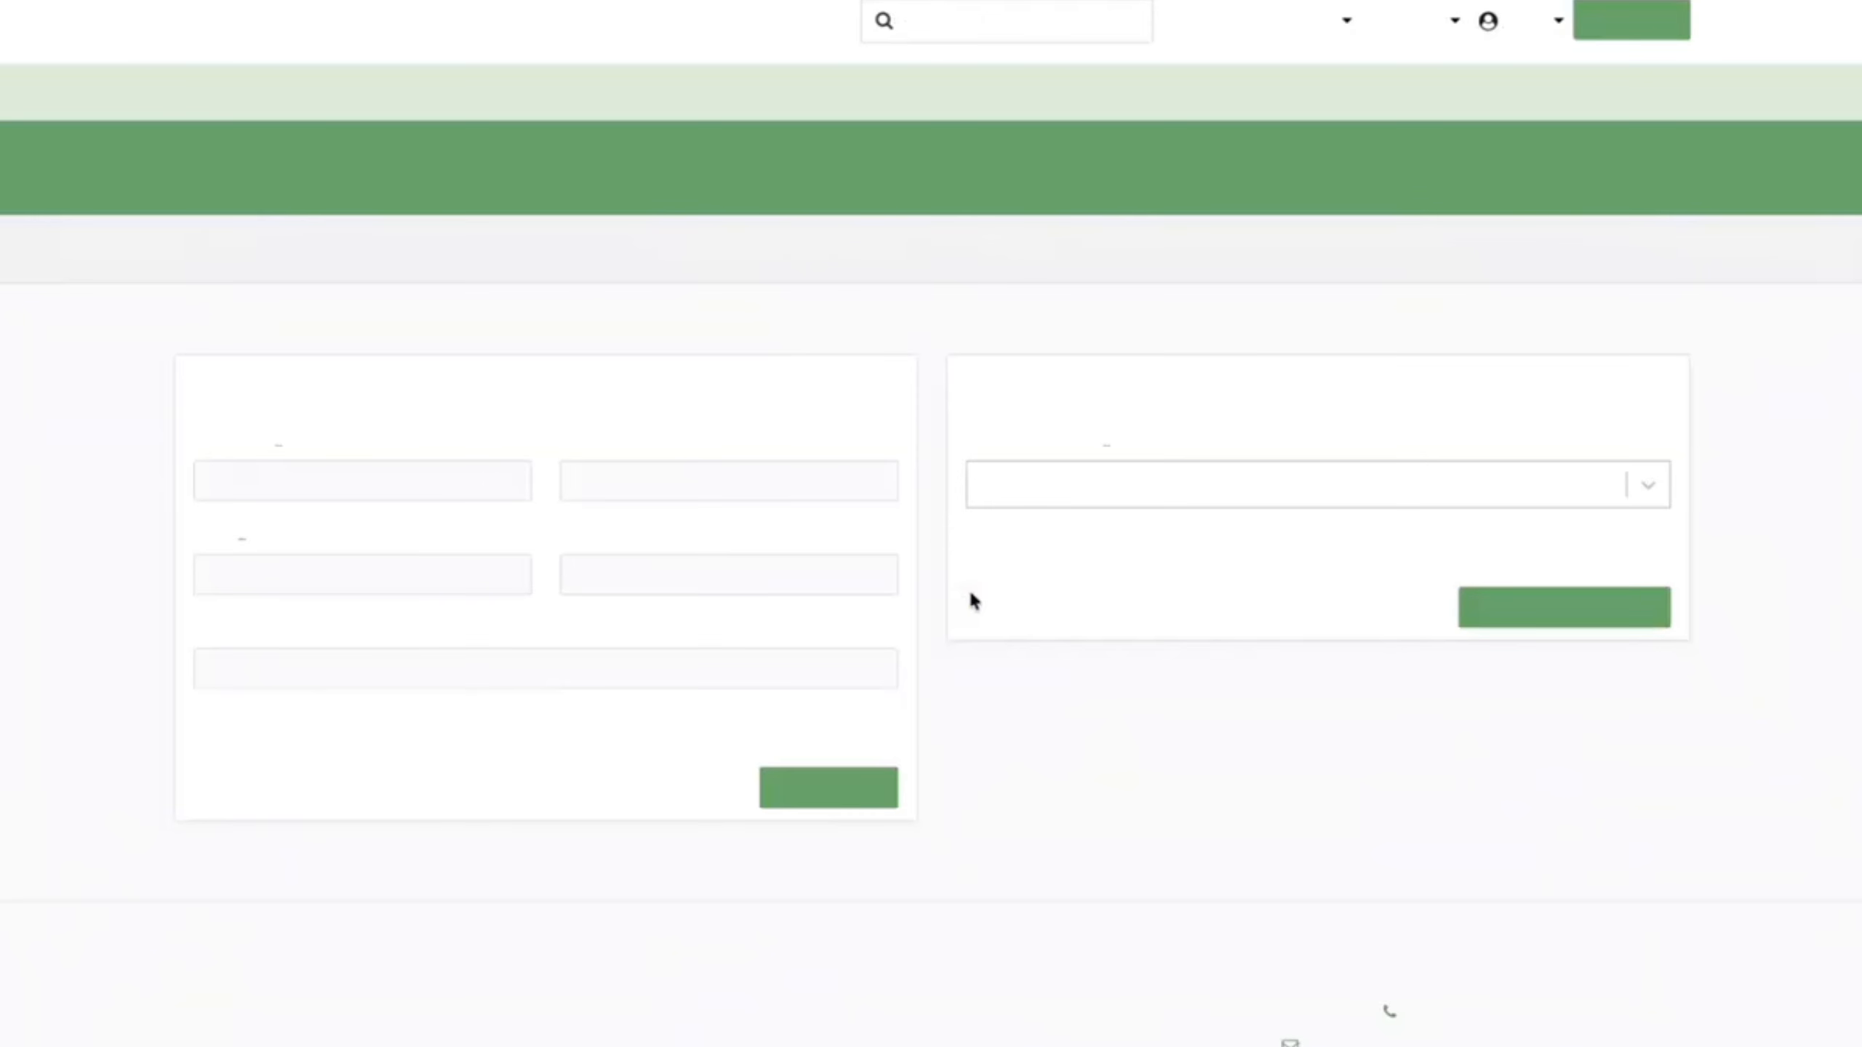
pyautogui.click(432, 483)
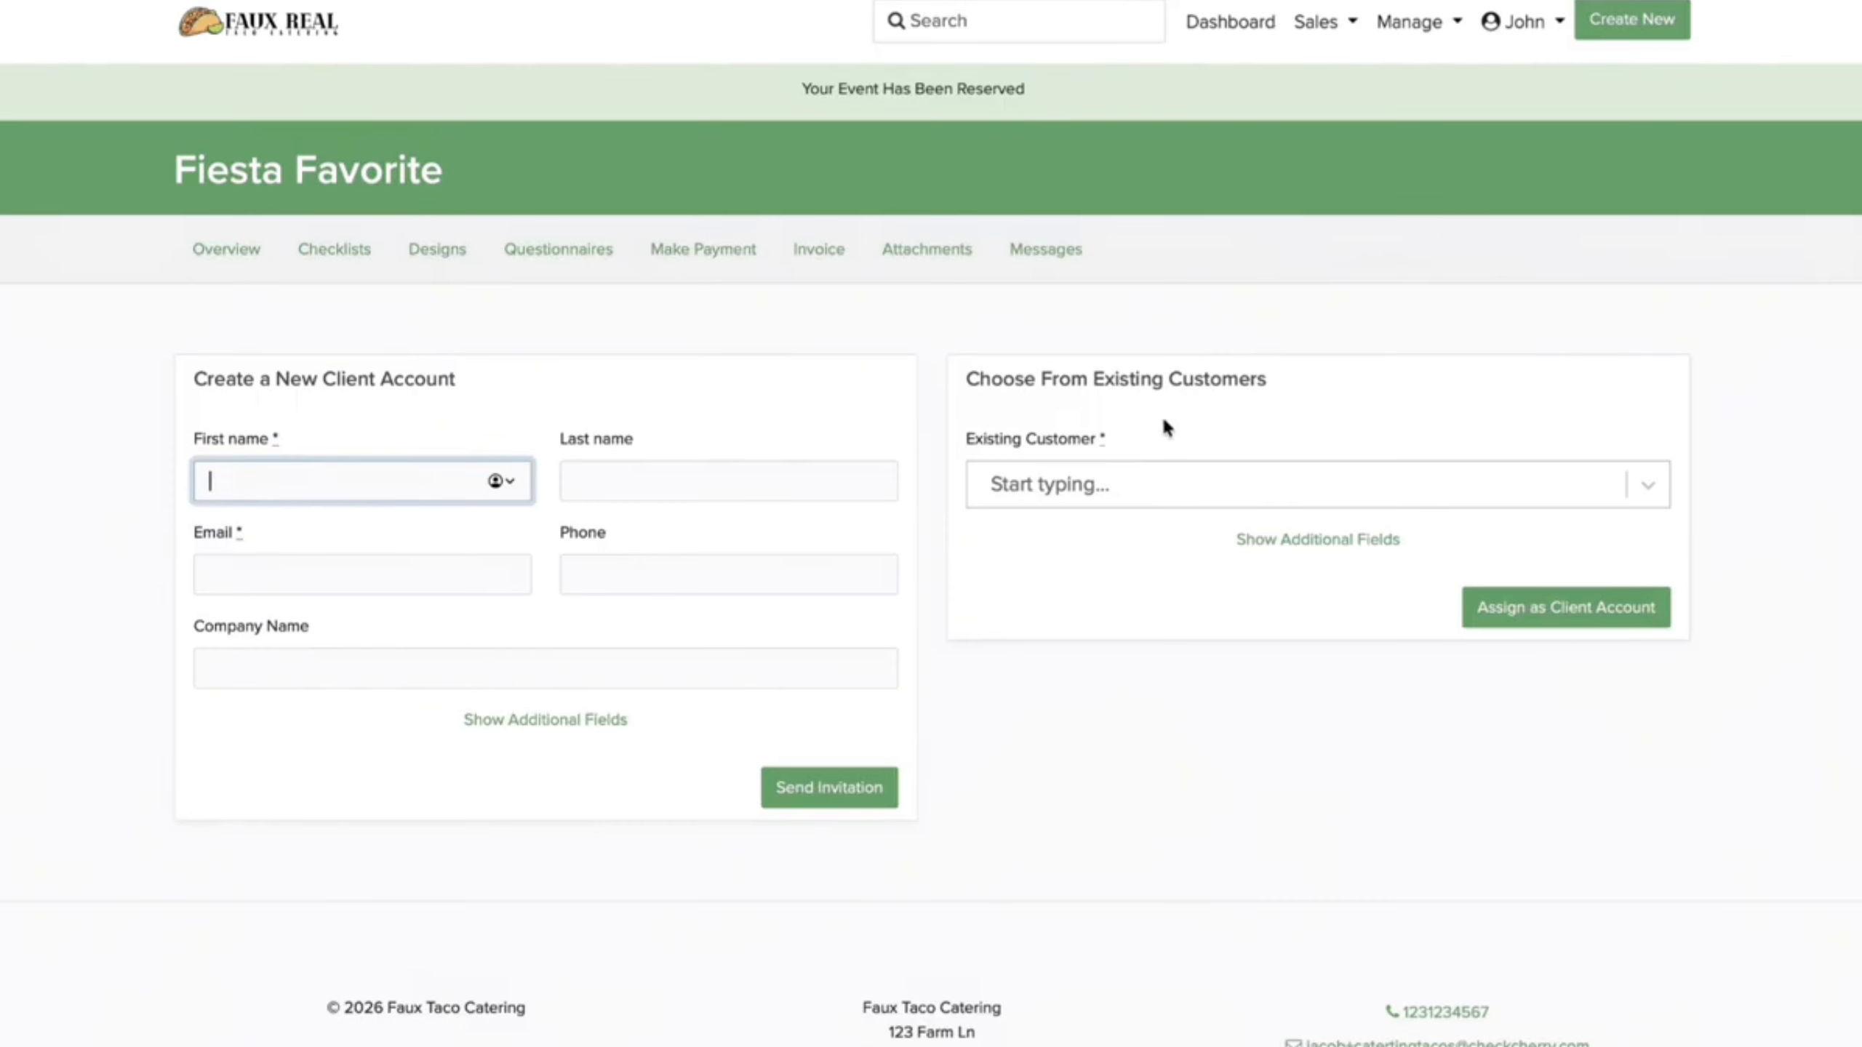
# Step: Assign an existing customer as the booking's client account
pyautogui.click(1206, 473)
pyautogui.click(1224, 579)
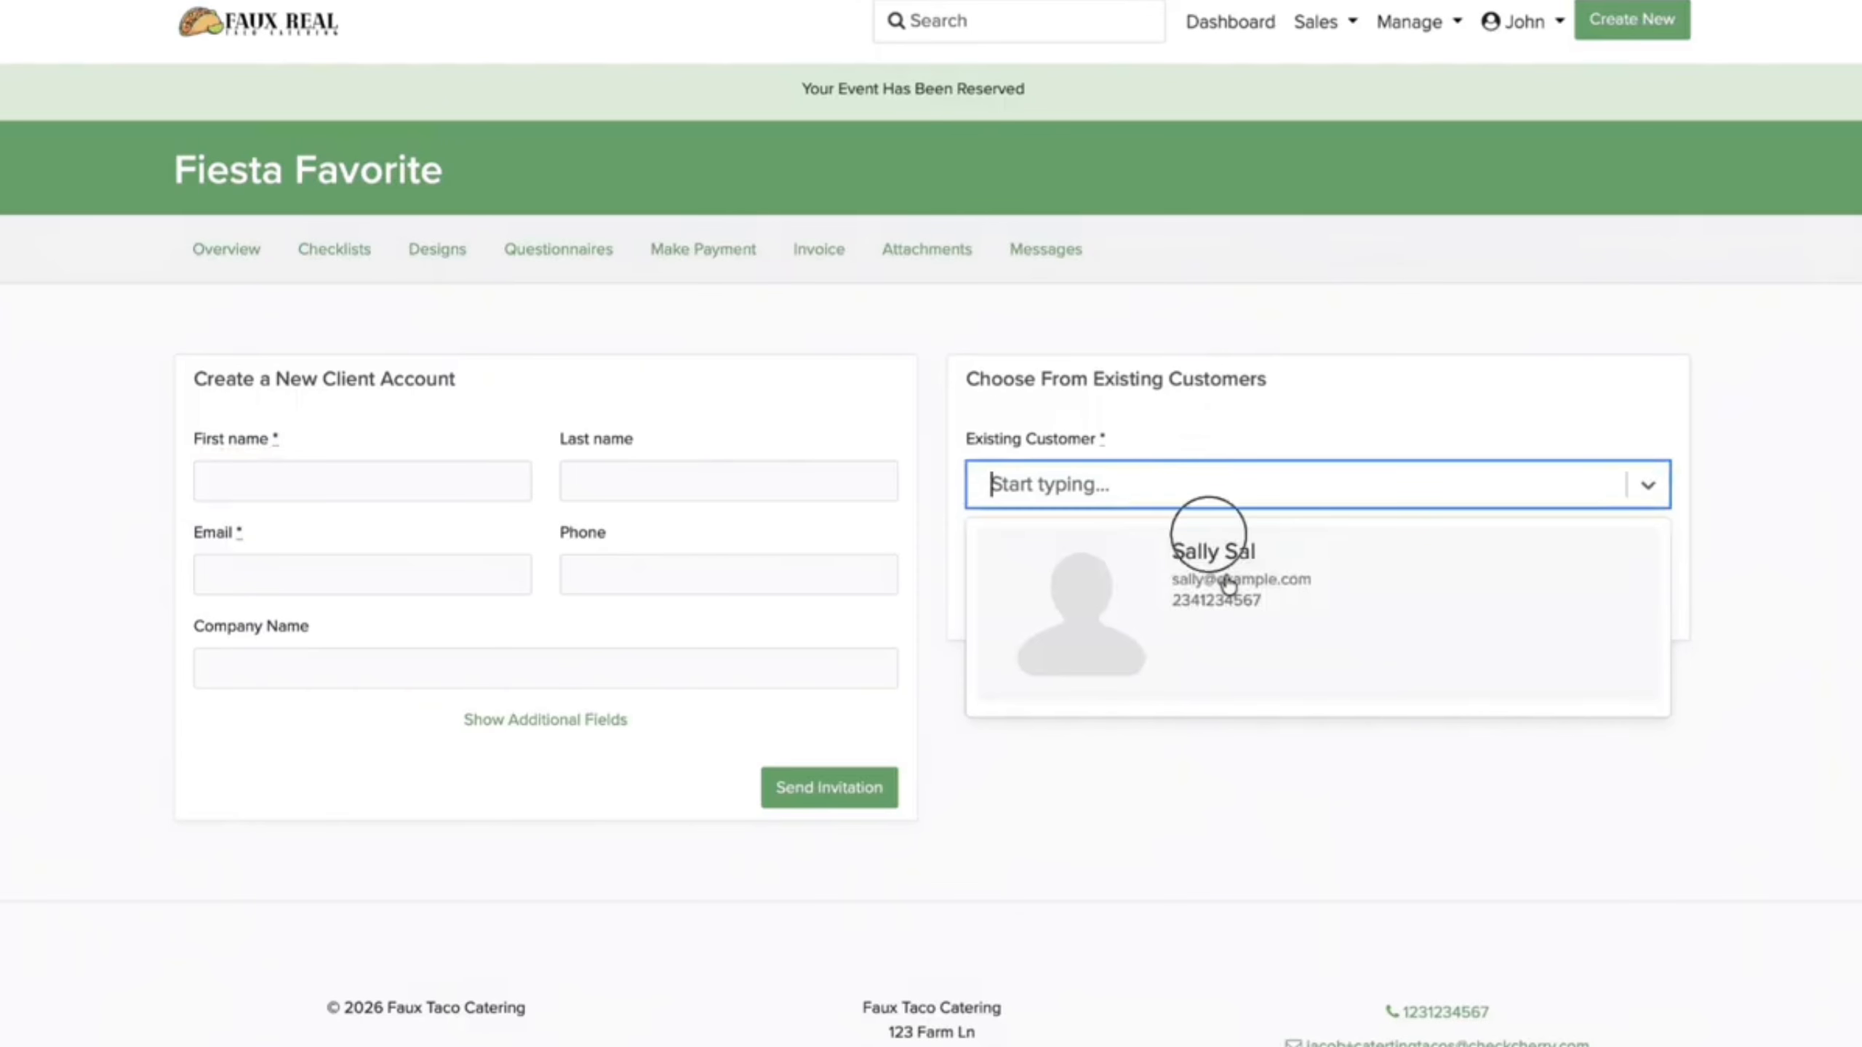
pyautogui.click(1502, 606)
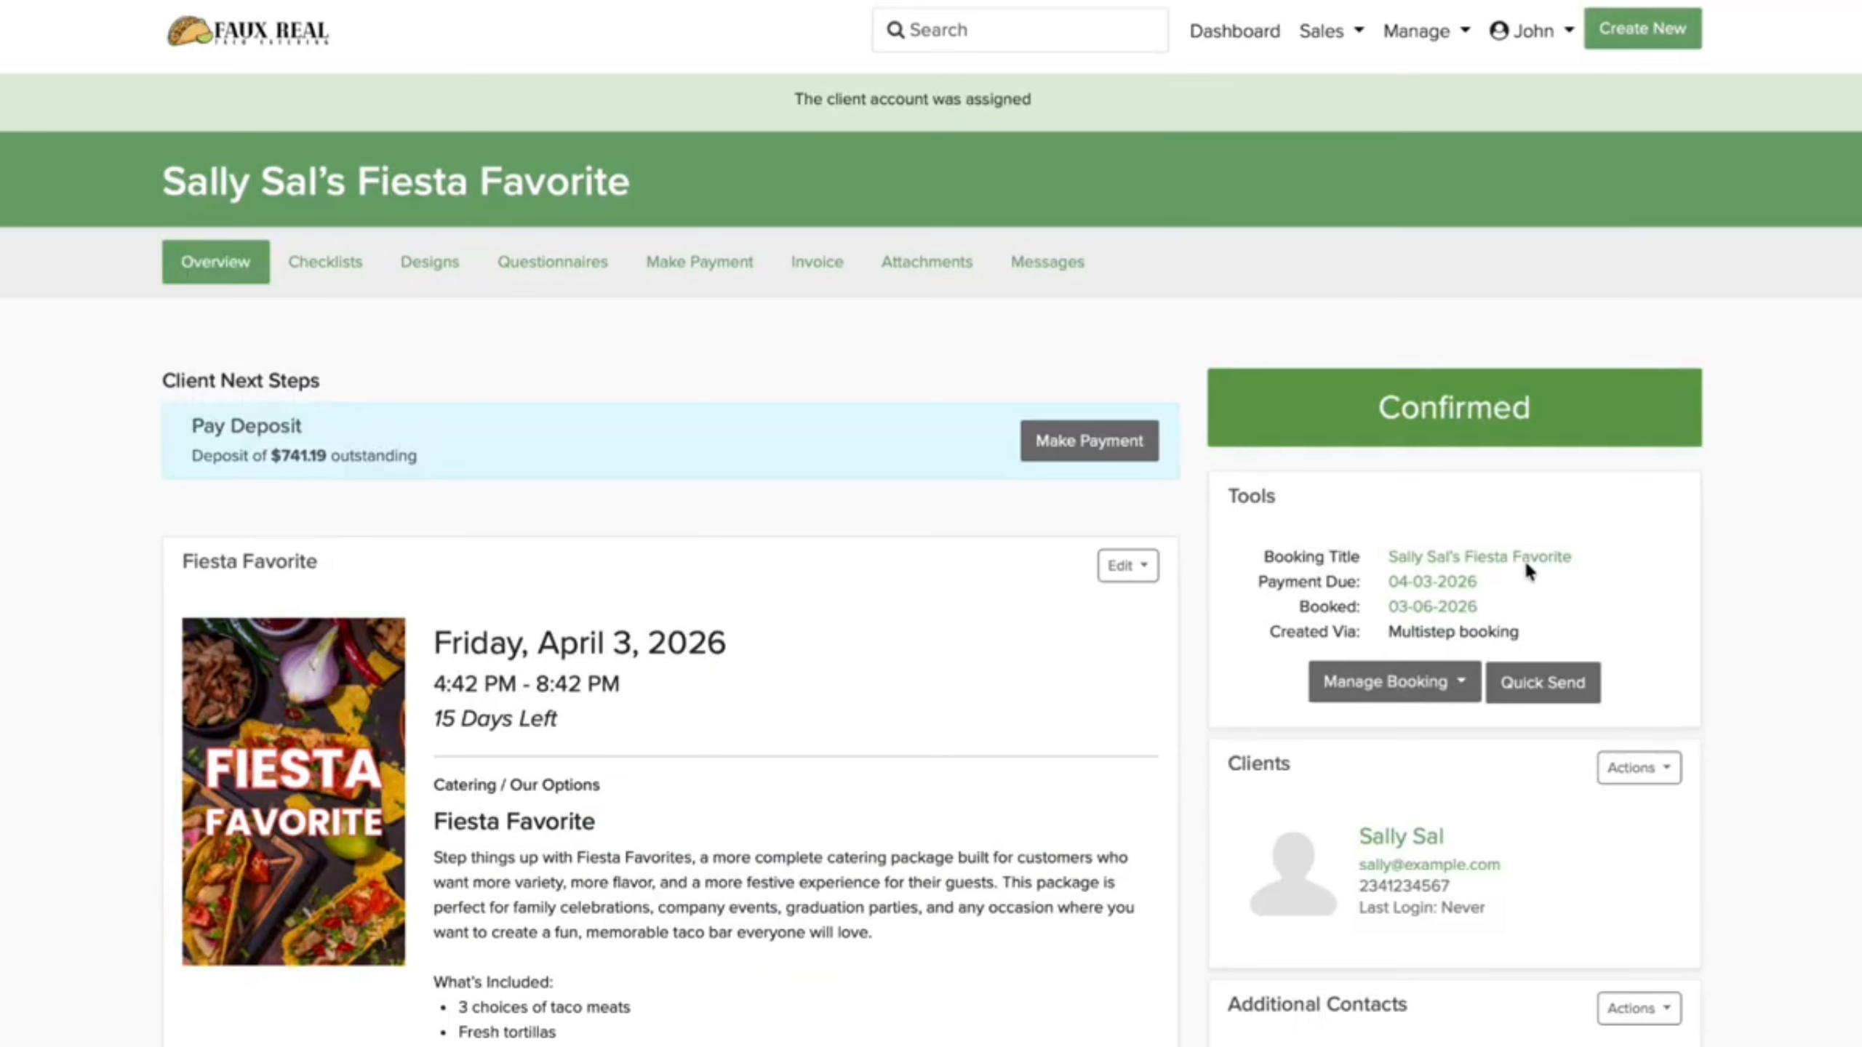
pyautogui.scroll(-8, 1369, 570)
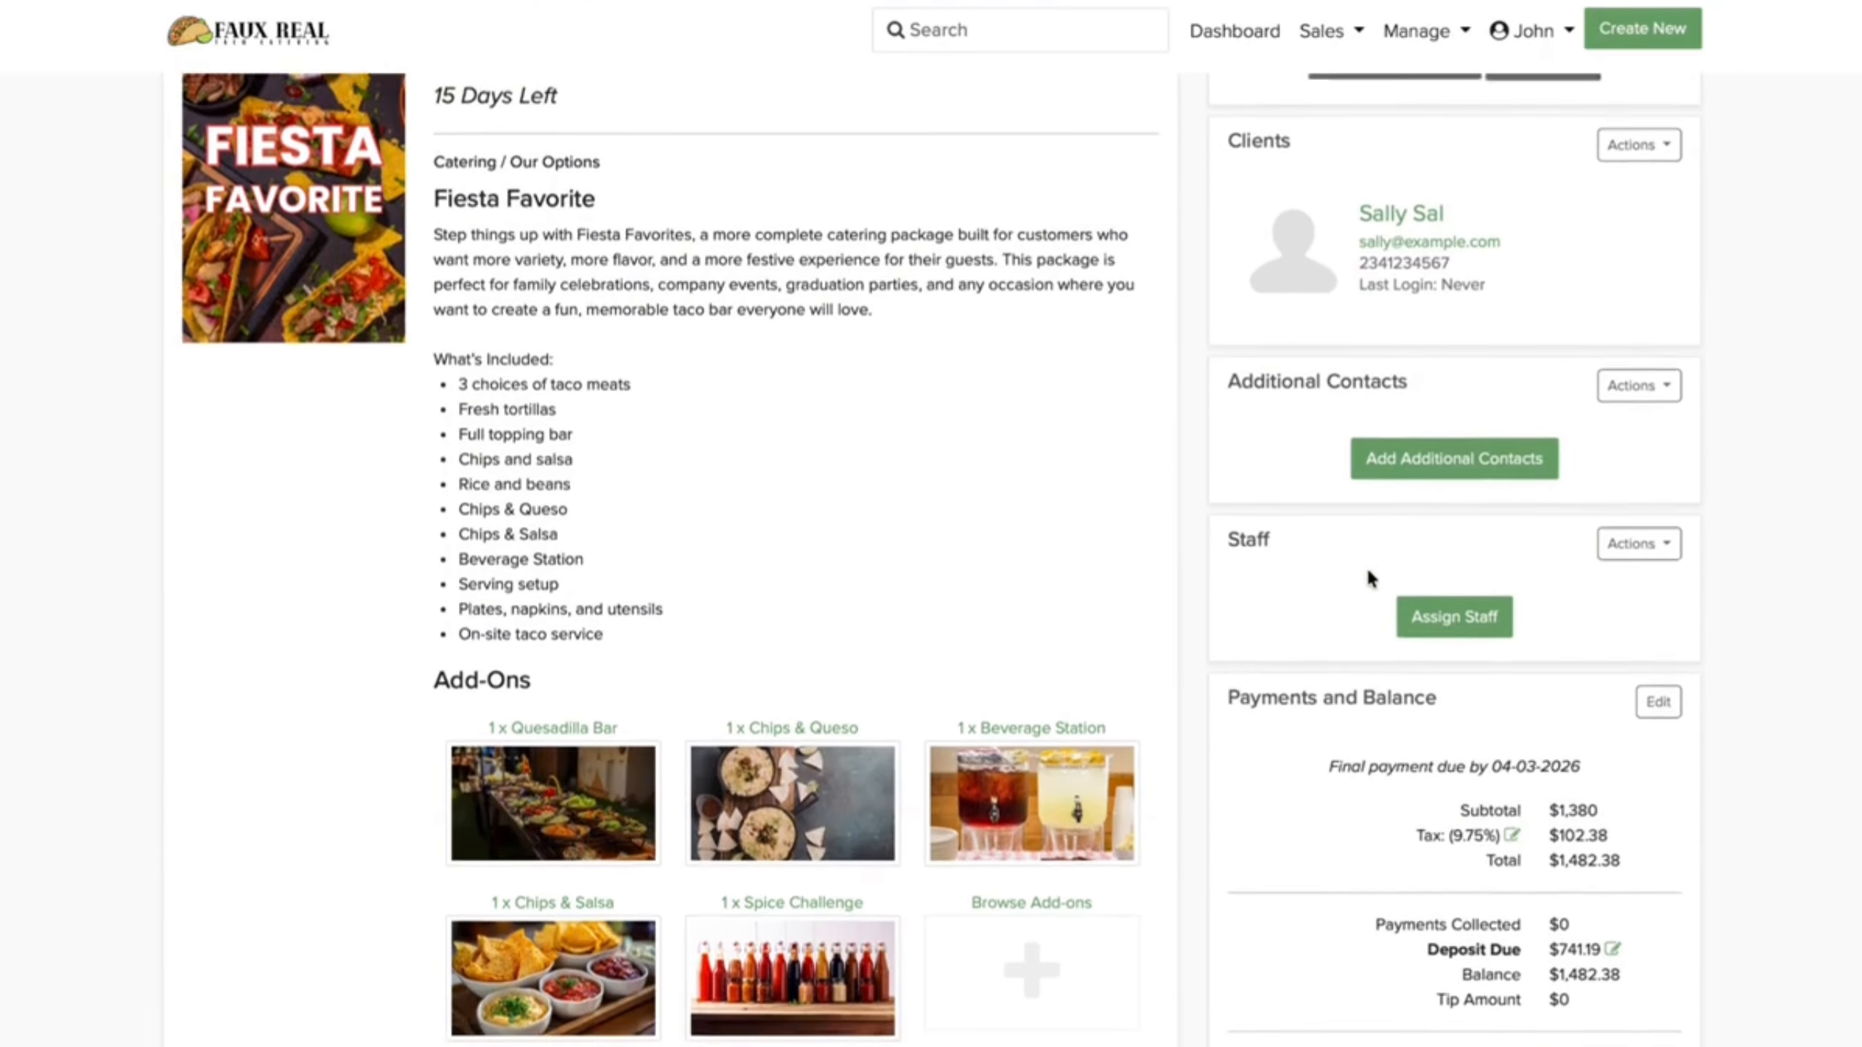
pyautogui.scroll(-1, 1368, 571)
# Step: Assign a staff member as Catering Assistant and return to the dashboard
pyautogui.click(1495, 556)
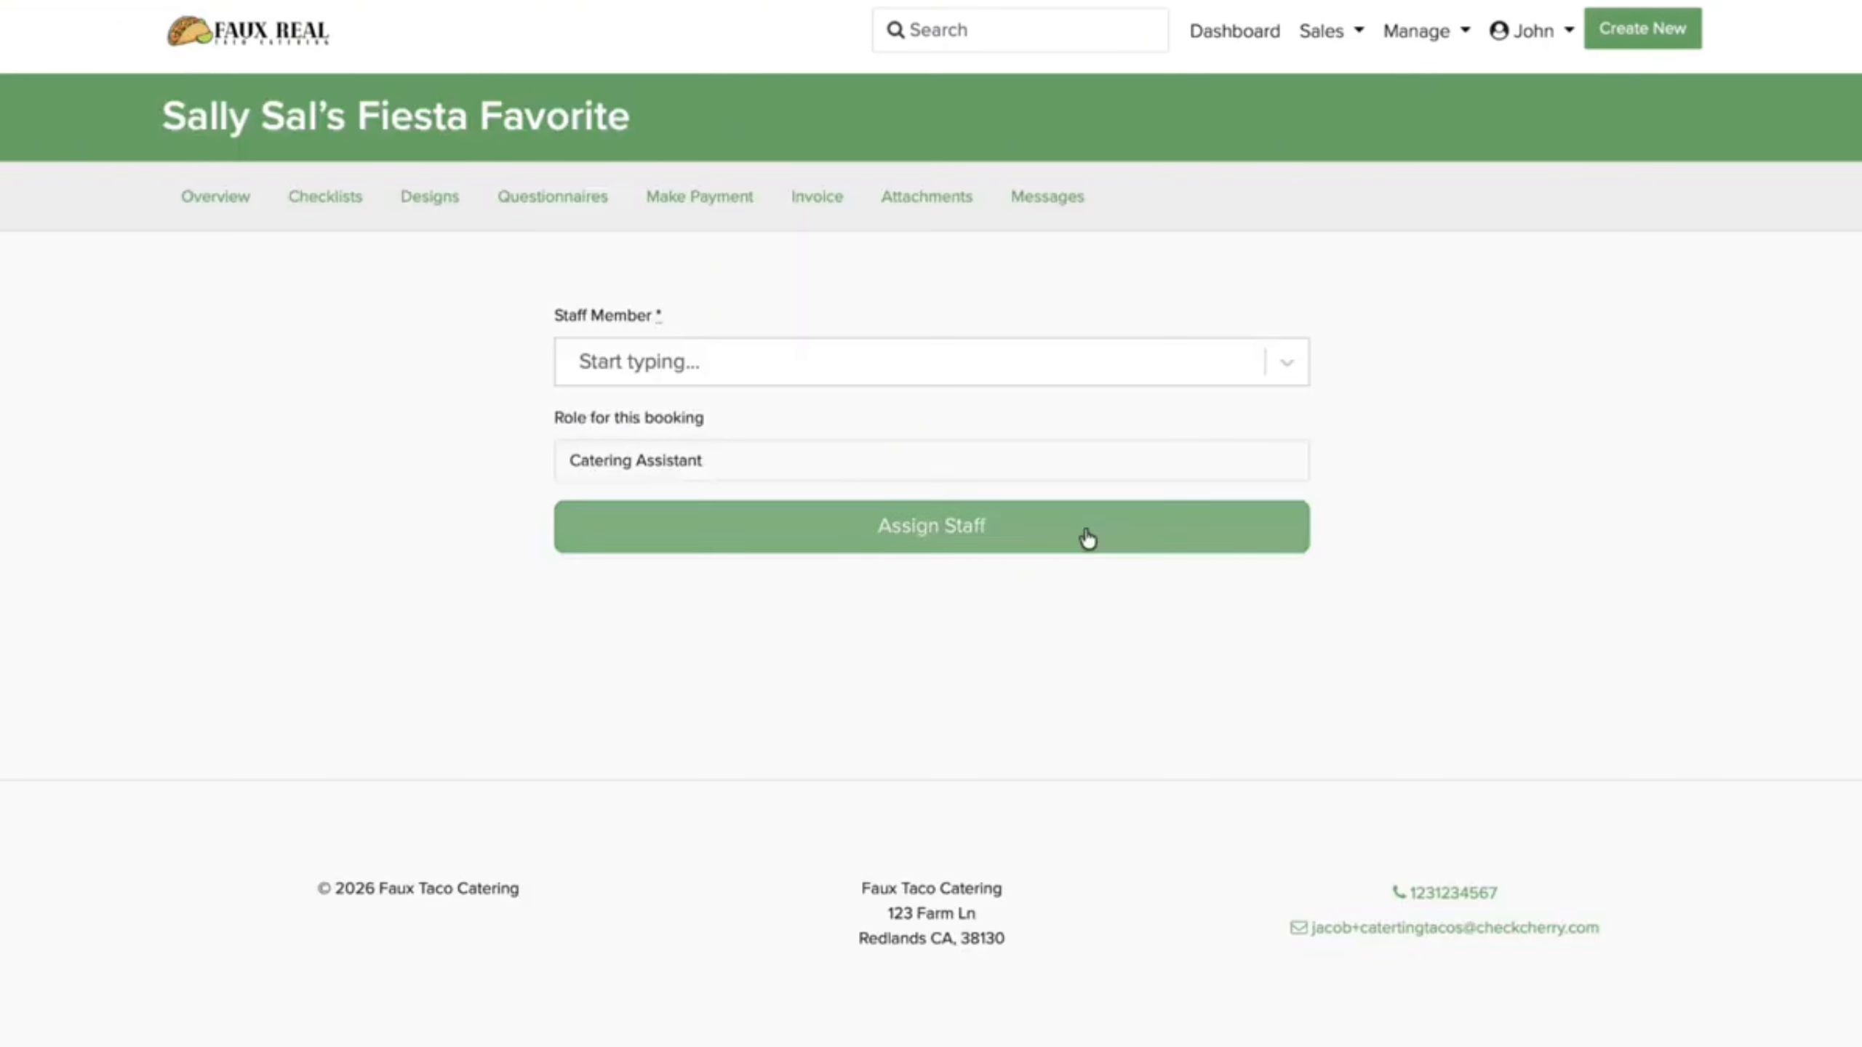
pyautogui.click(907, 335)
pyautogui.click(902, 411)
pyautogui.click(903, 514)
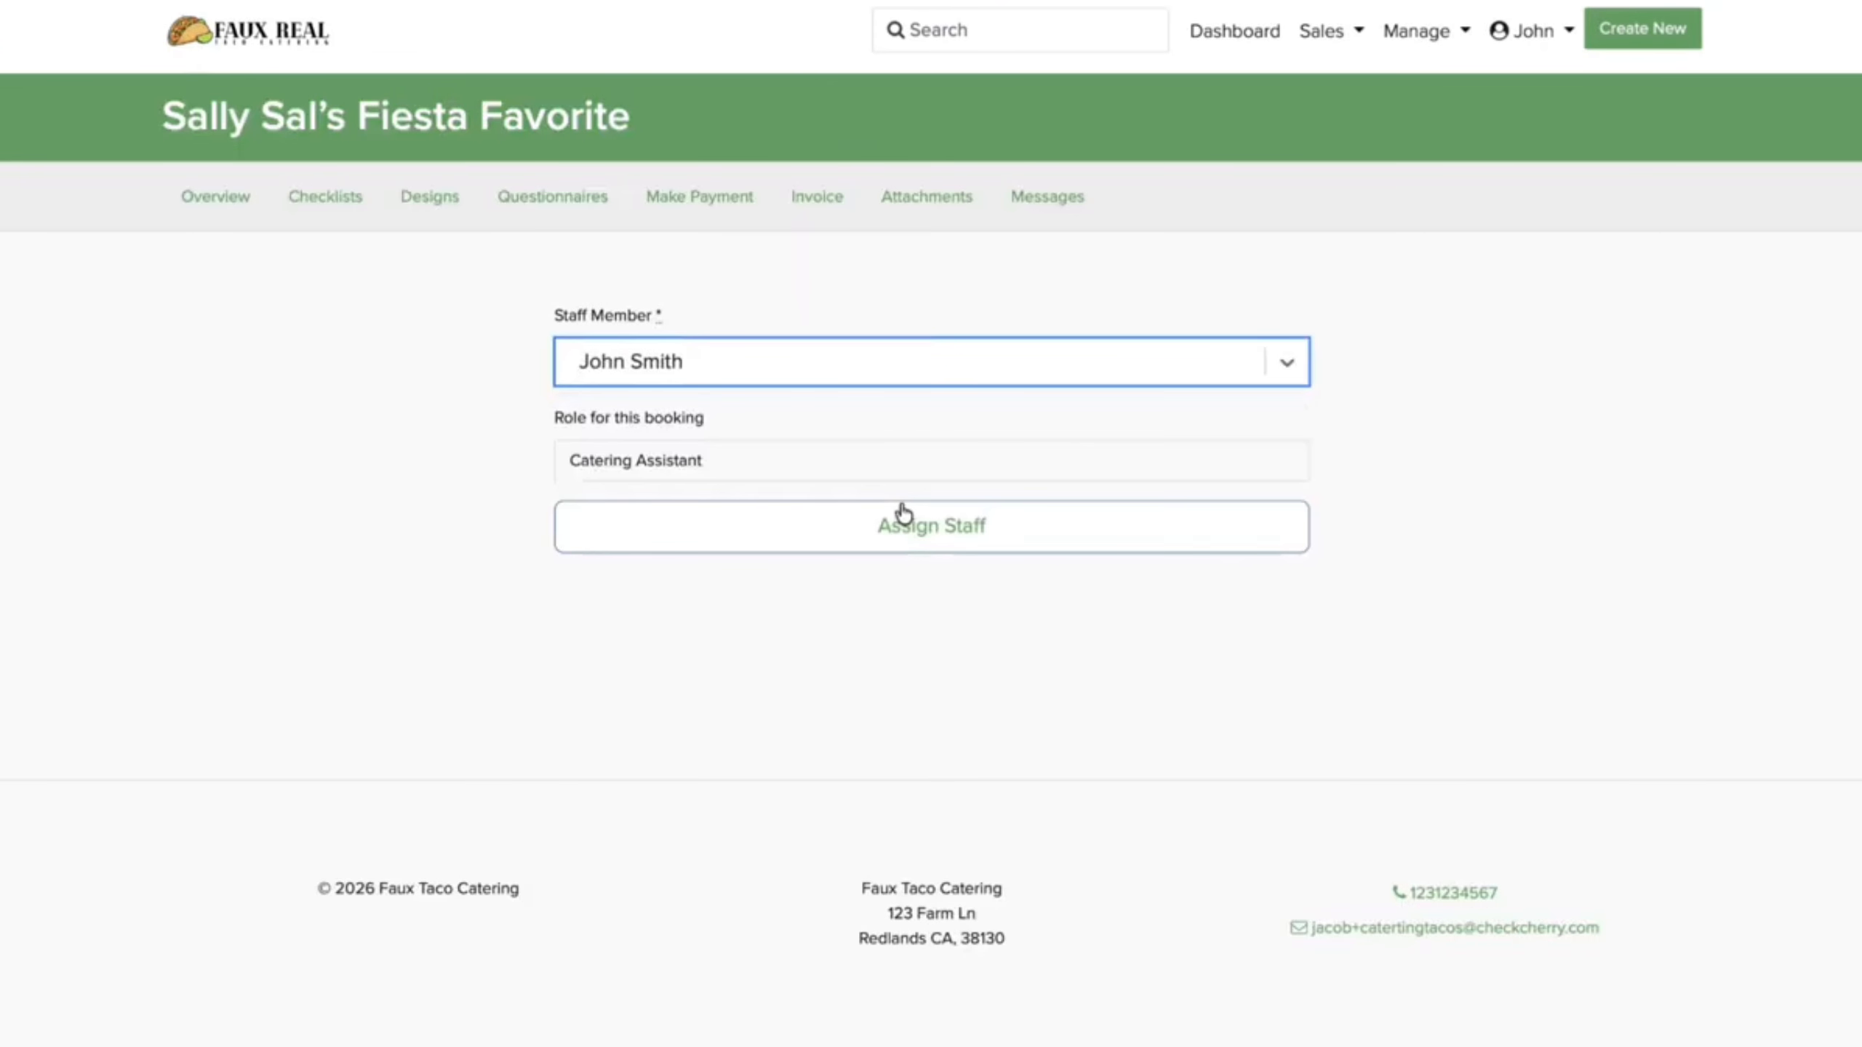
pyautogui.click(1232, 32)
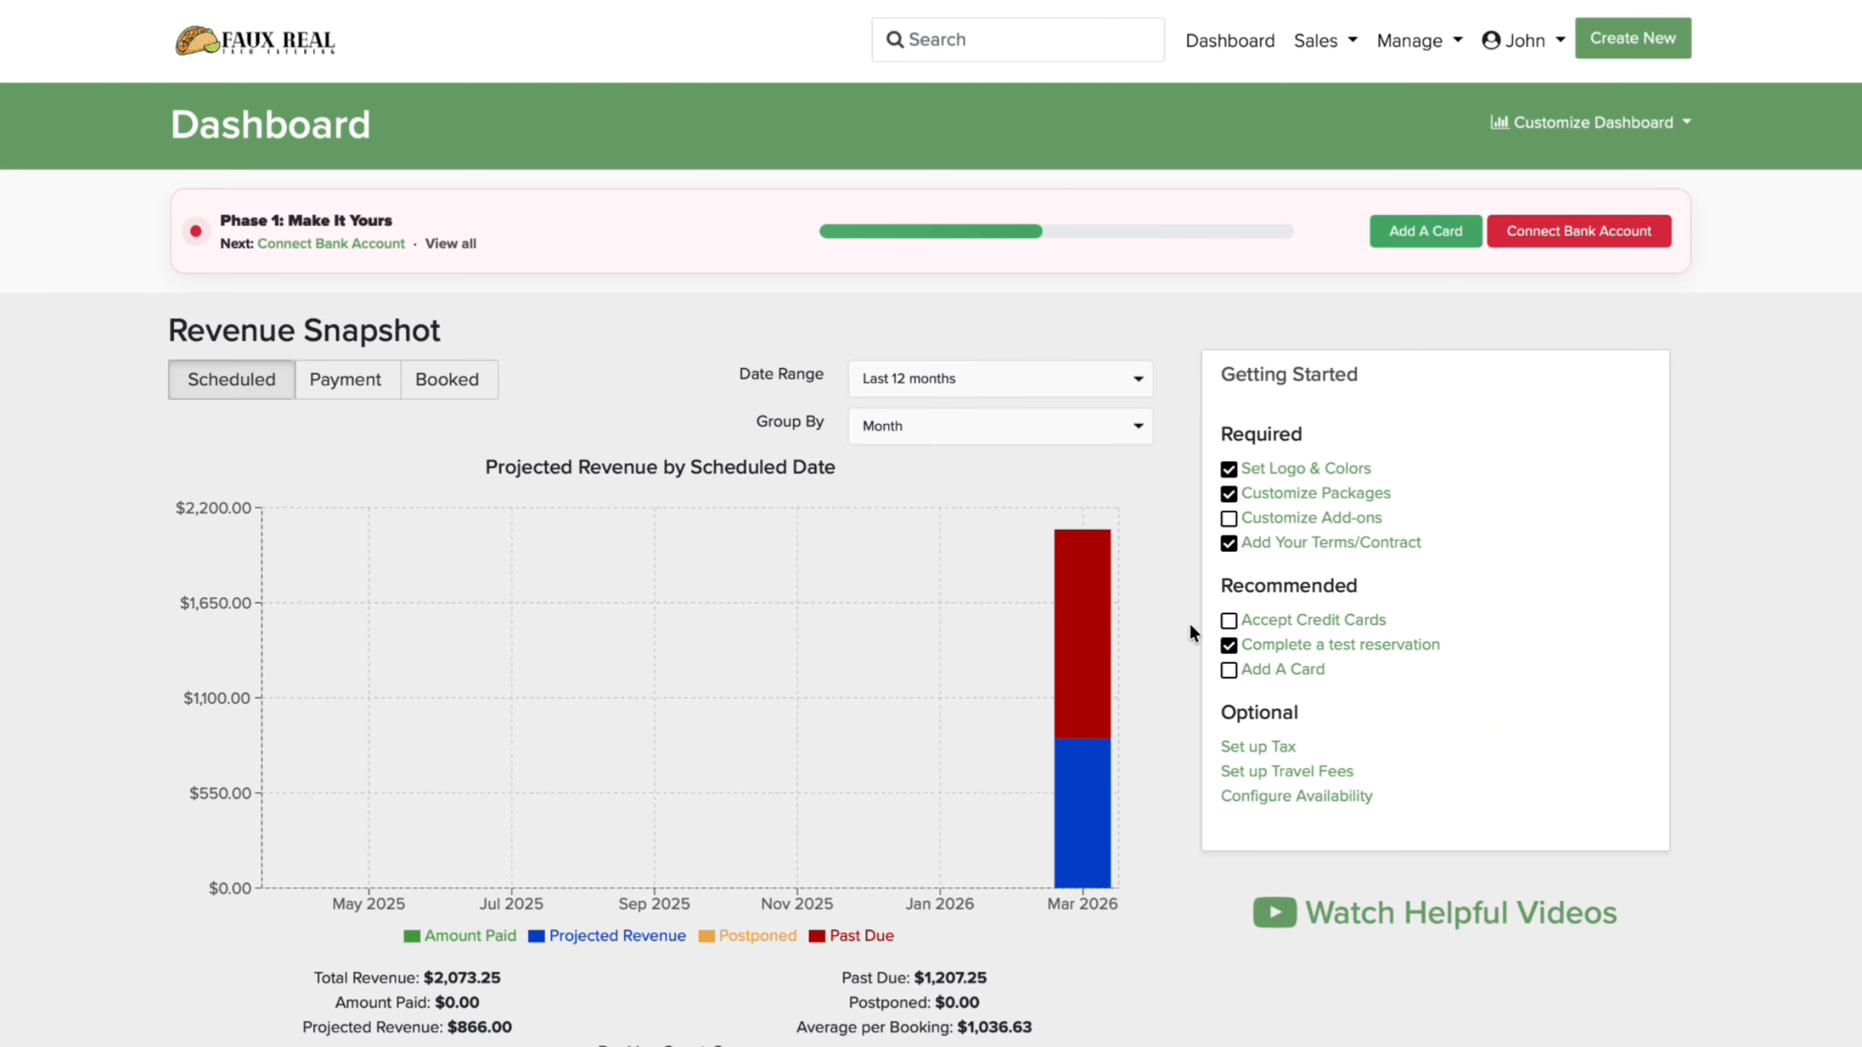